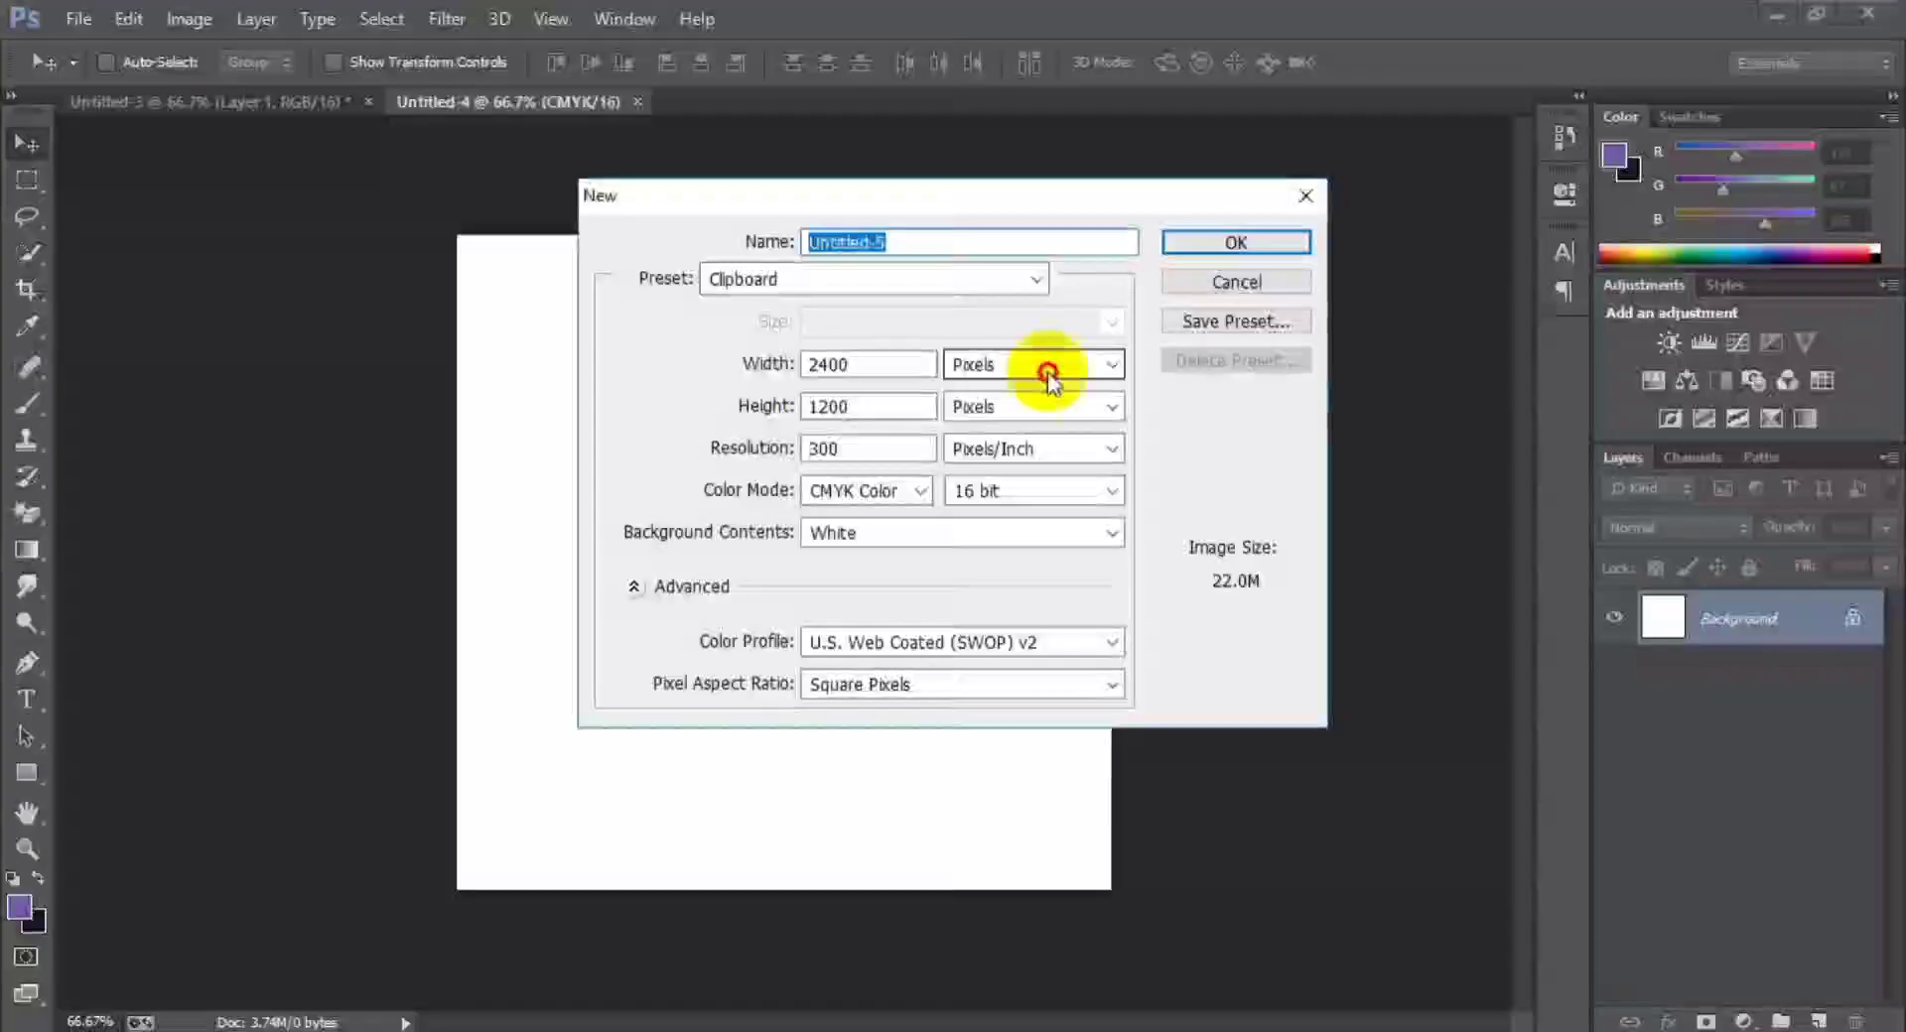
- Create an 8 × 4 inch, 300 ppi, CMYK 16-bit document named 'billboard design'
{"action": "left_click", "coordinate": [1042, 366]}
{"action": "left_click", "coordinate": [992, 413]}
{"action": "left_click", "coordinate": [864, 491]}
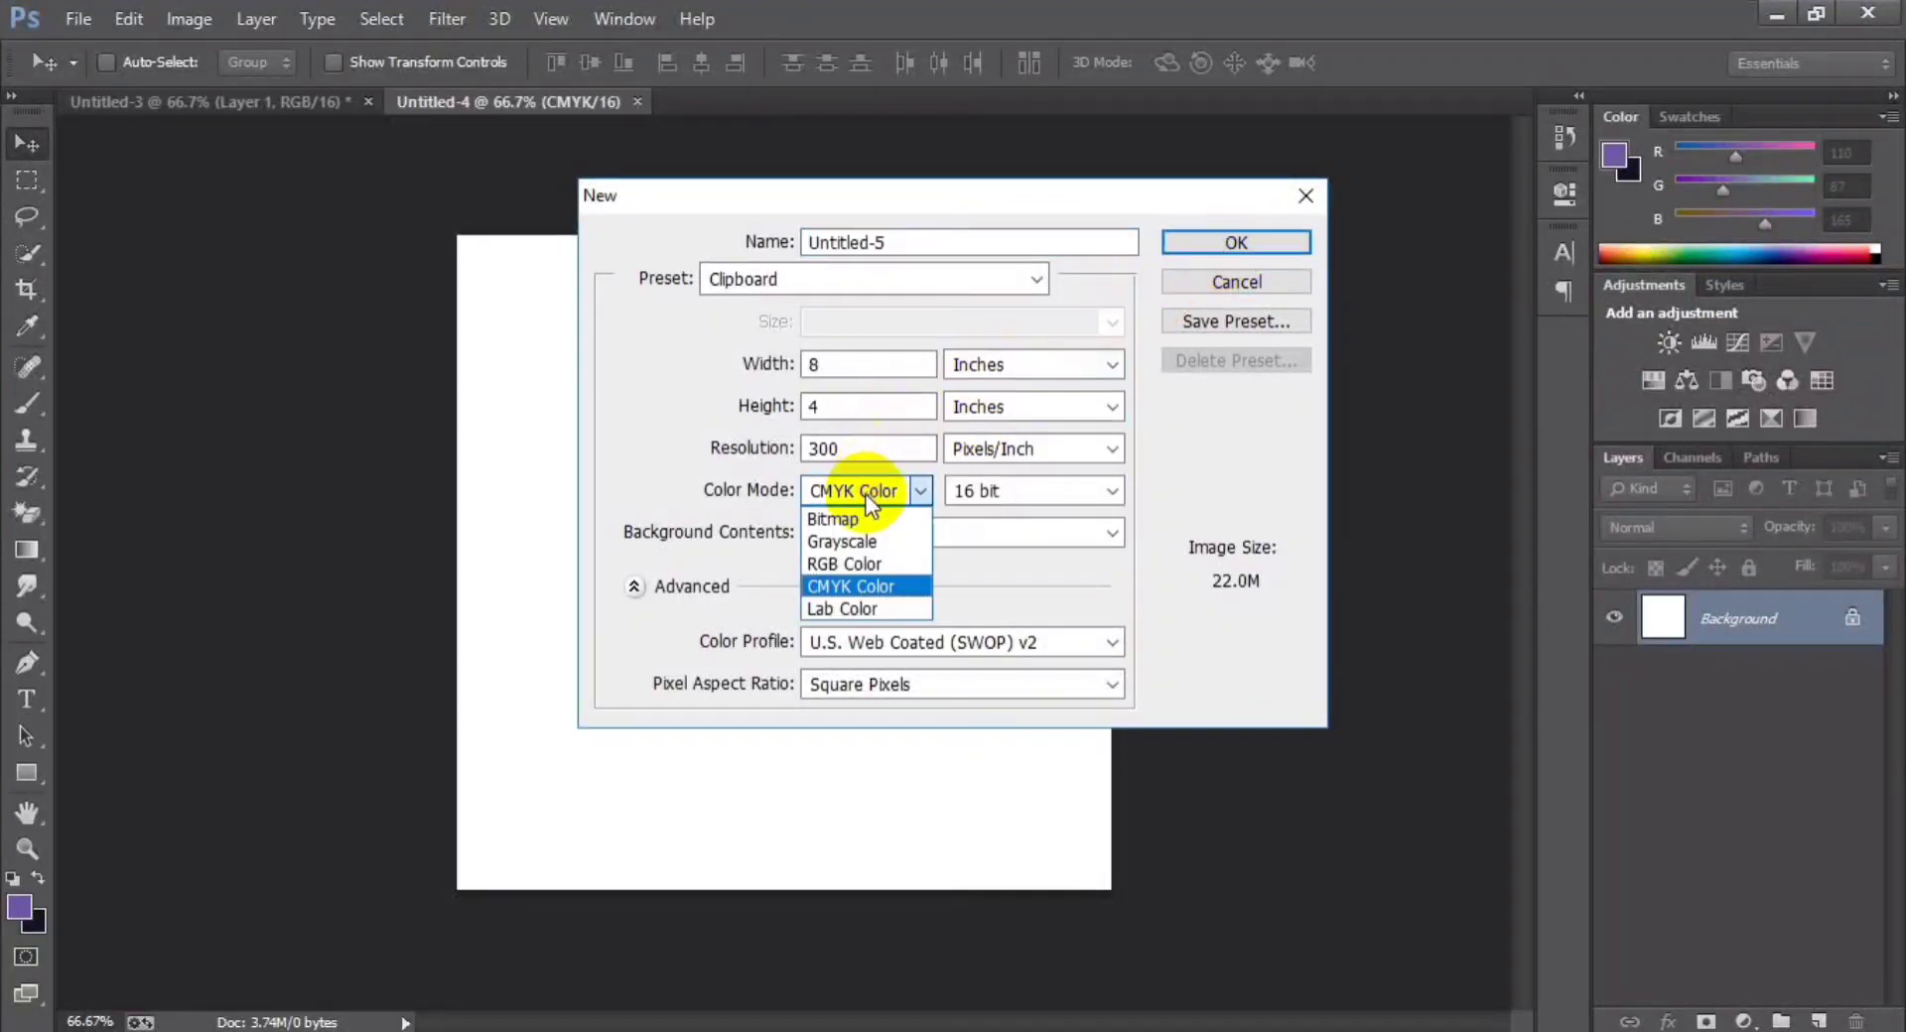
{"action": "left_click", "coordinate": [854, 581]}
{"action": "left_click", "coordinate": [667, 230]}
{"action": "type", "text": "billboard design"}
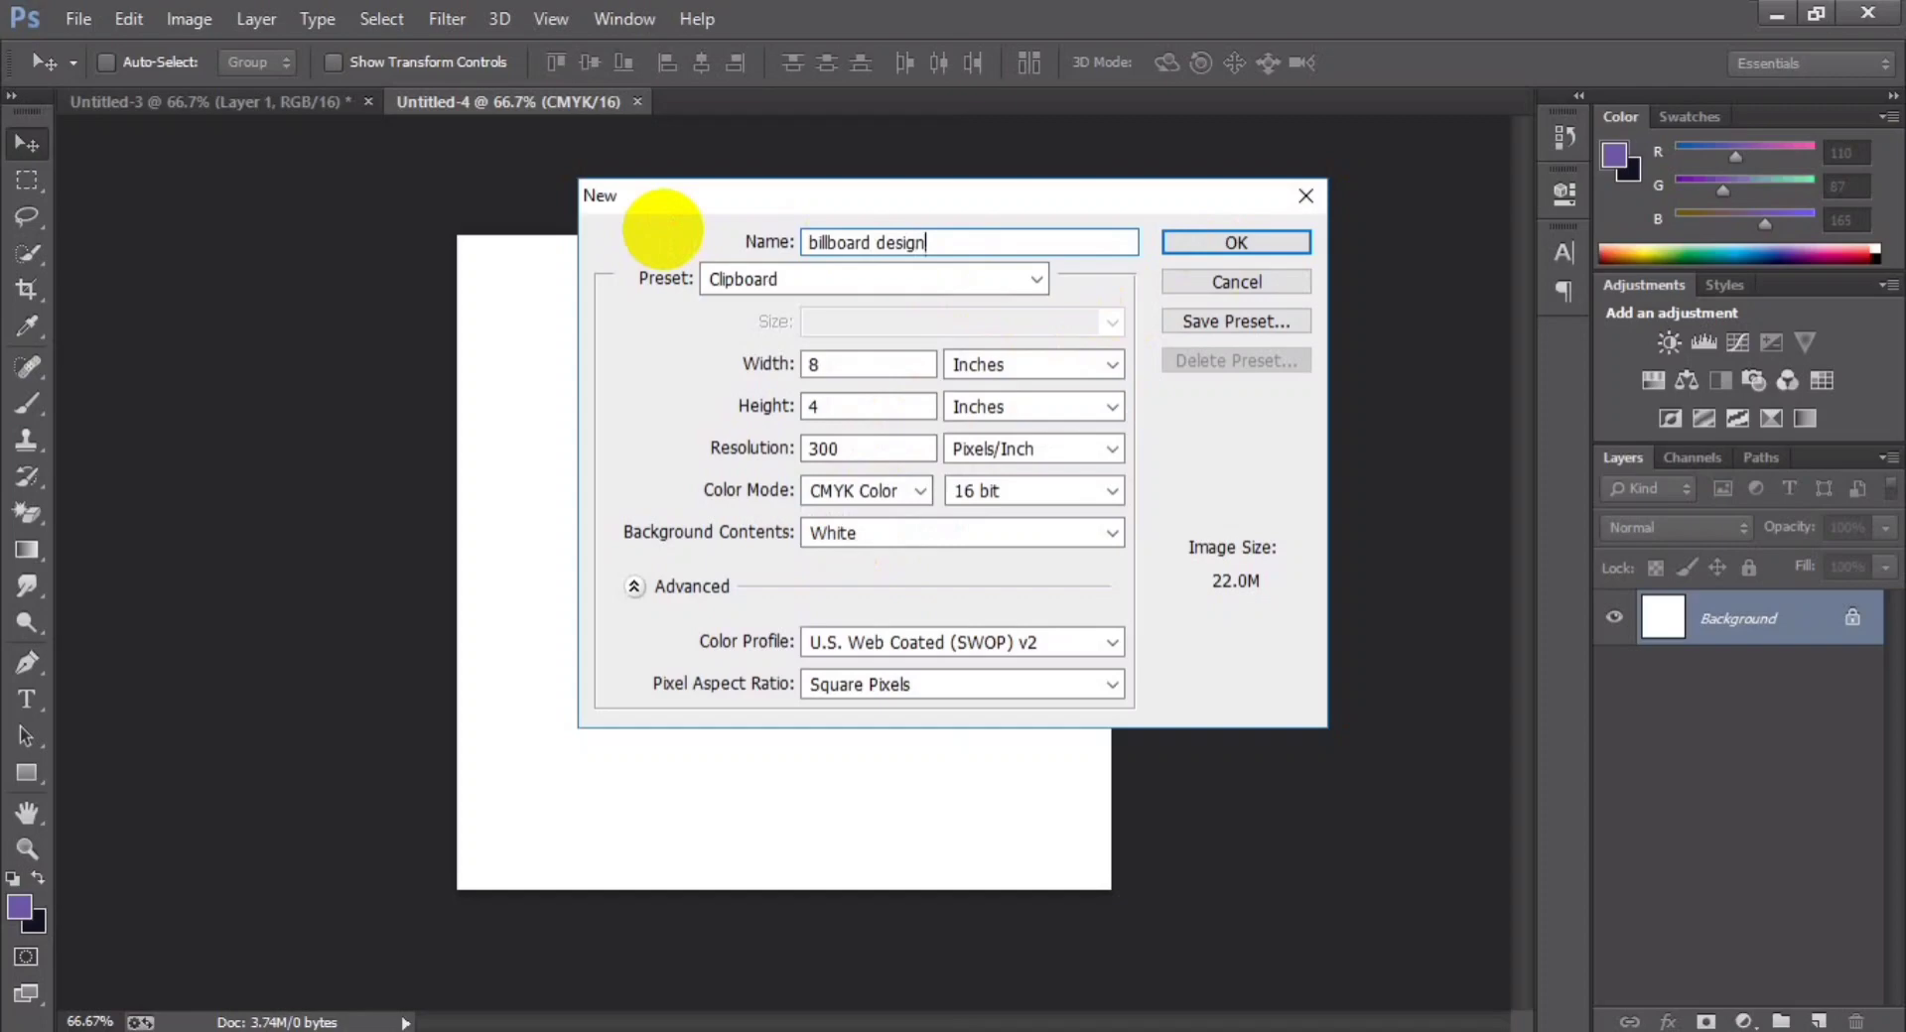
{"action": "key", "text": "Return"}
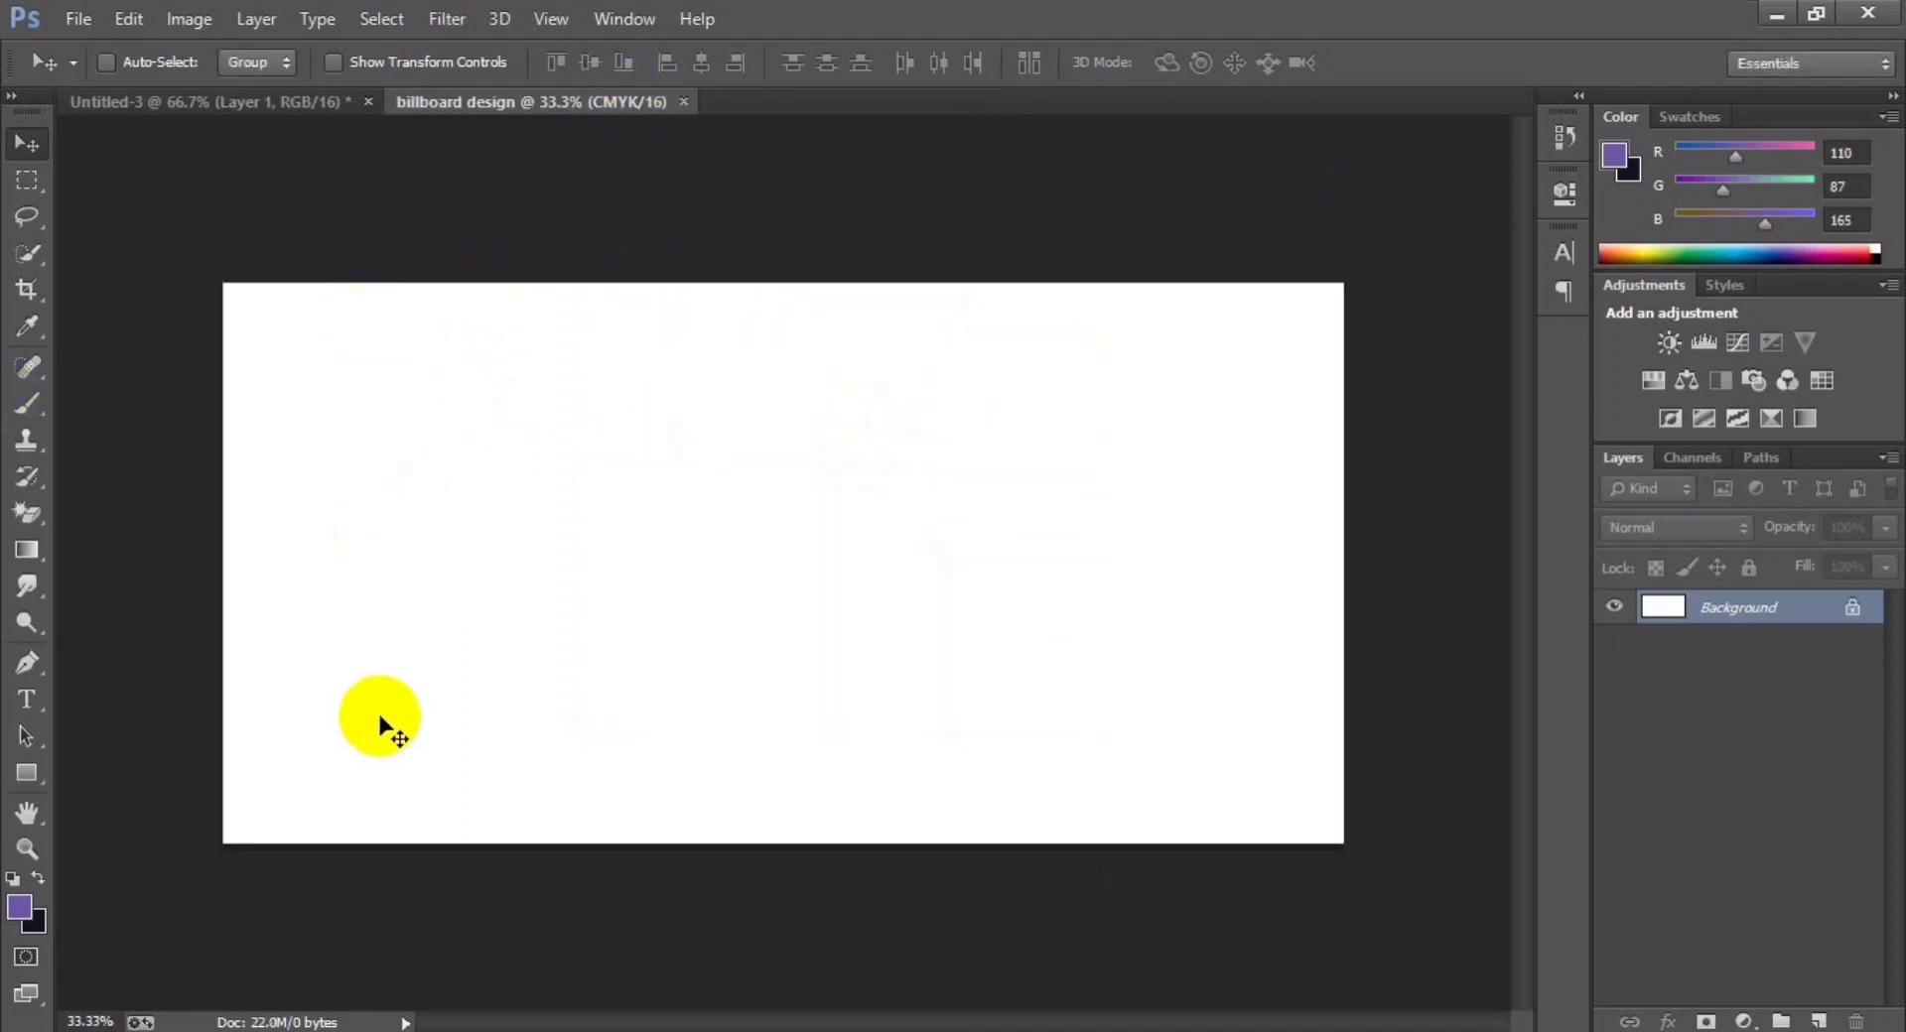
- Place the soccer boy photo from Downloads against the canvas's left edge
{"action": "key", "text": "alt+Tab"}
{"action": "mouse_move", "coordinate": [1699, 220]}
{"action": "left_mouse_down"}
{"action": "mouse_move", "coordinate": [946, 485]}
{"action": "mouse_move", "coordinate": [650, 466]}
{"action": "left_mouse_up"}
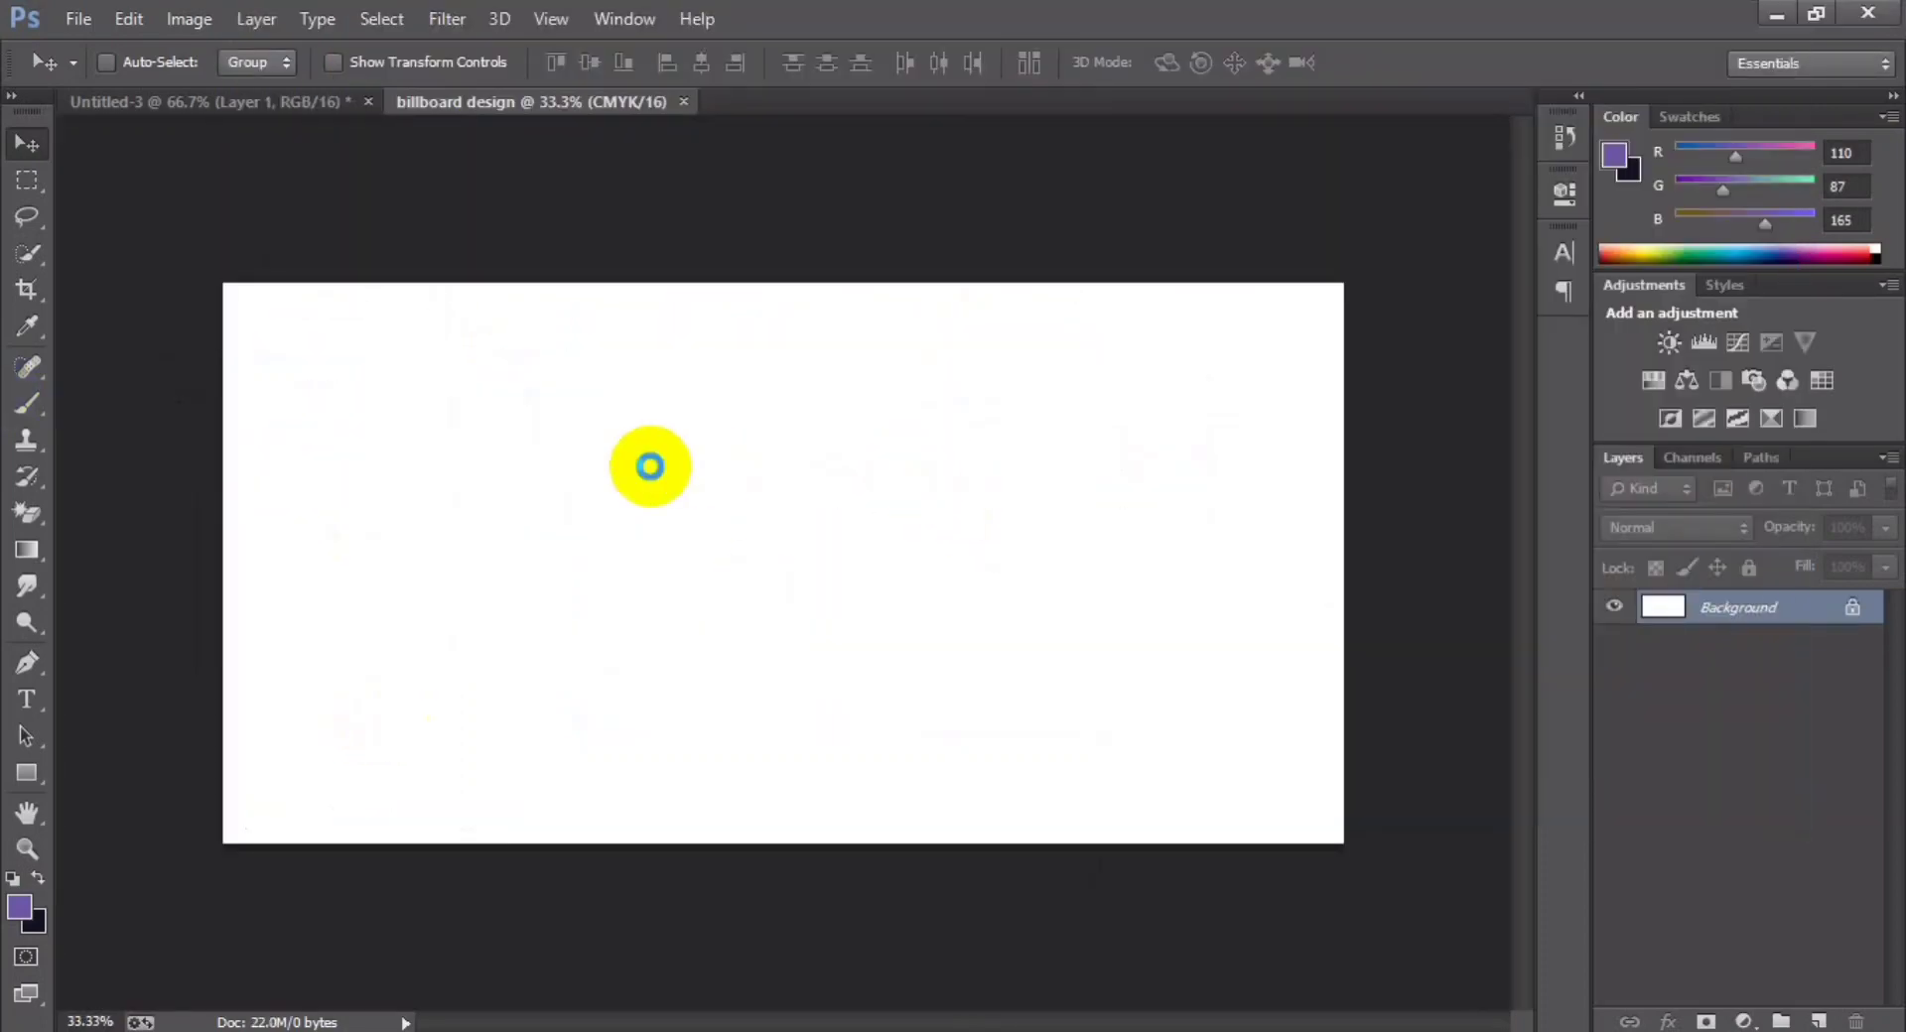
{"action": "left_click_drag", "start_coordinate": [753, 527], "coordinate": [671, 599]}
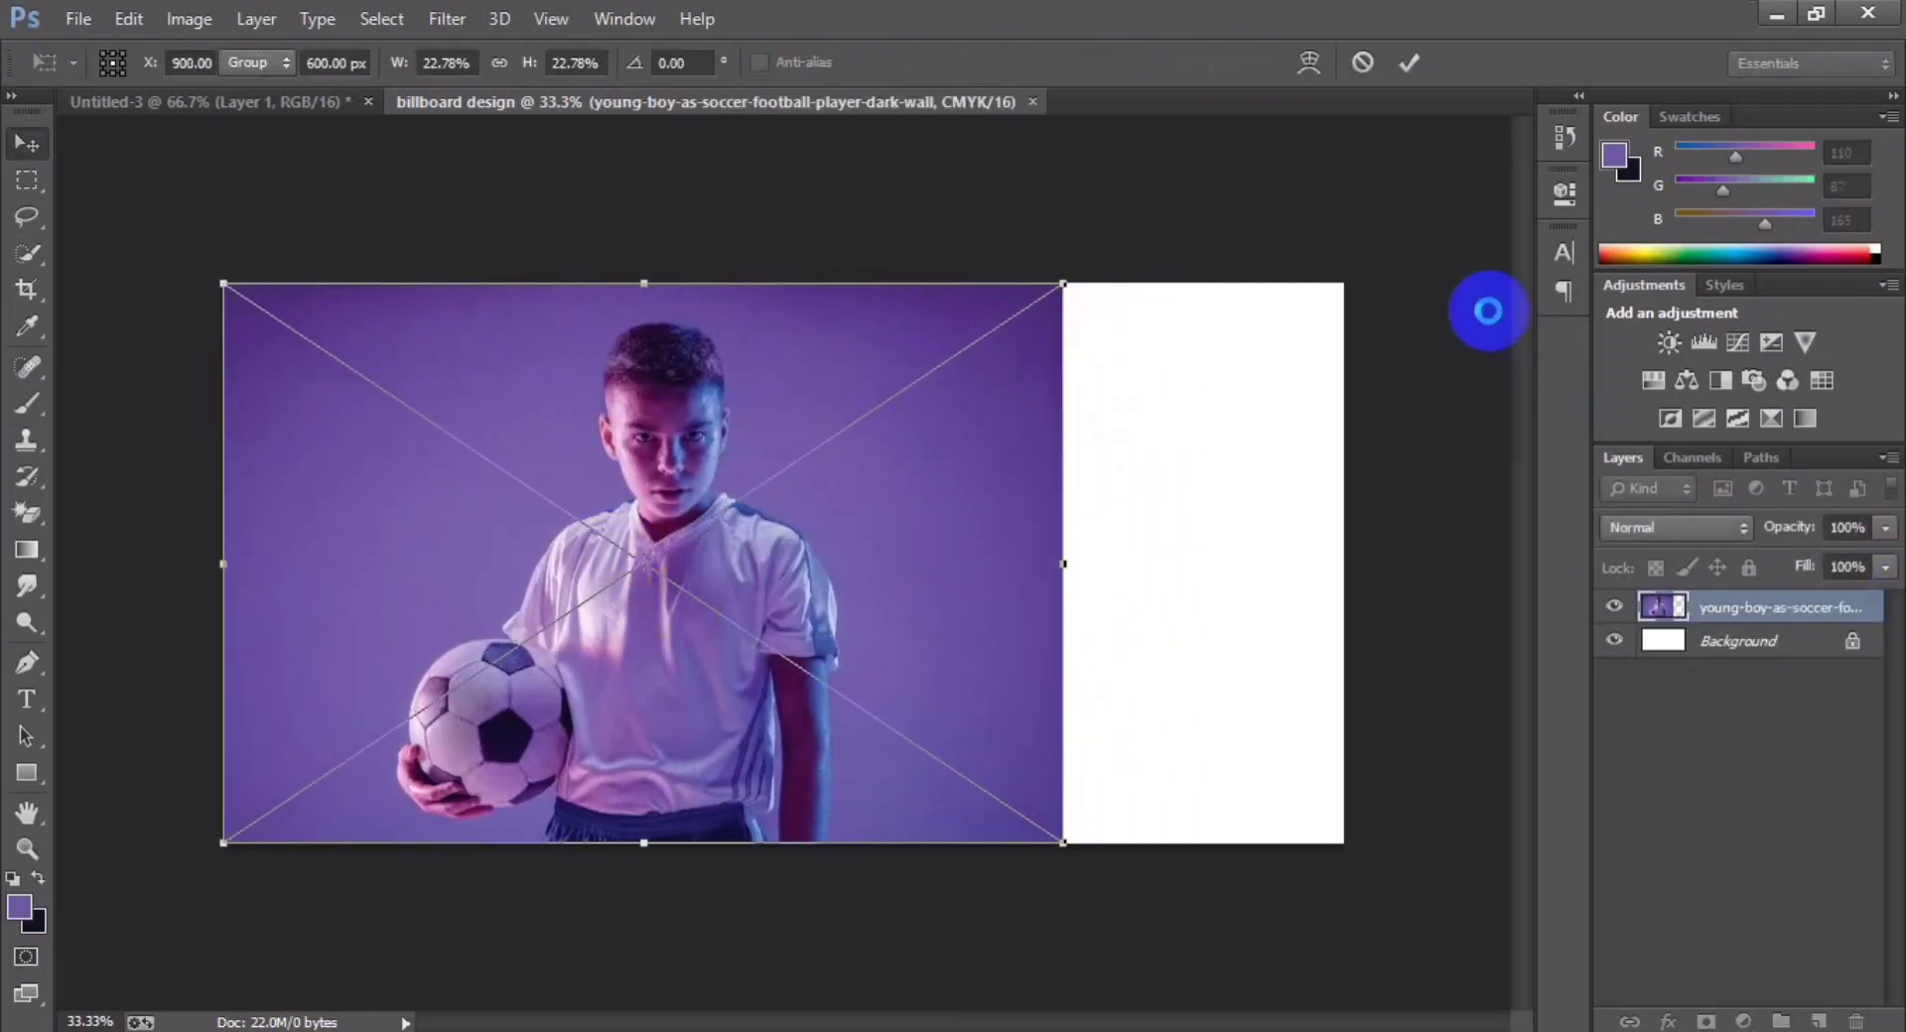
{"action": "left_click", "coordinate": [1410, 61]}
- Fill the Background with the photo's wall purple and add a mask to the photo layer
{"action": "left_click", "coordinate": [1667, 641]}
{"action": "scroll", "coordinate": [819, 650], "scroll_direction": "up", "scroll_amount": 1}
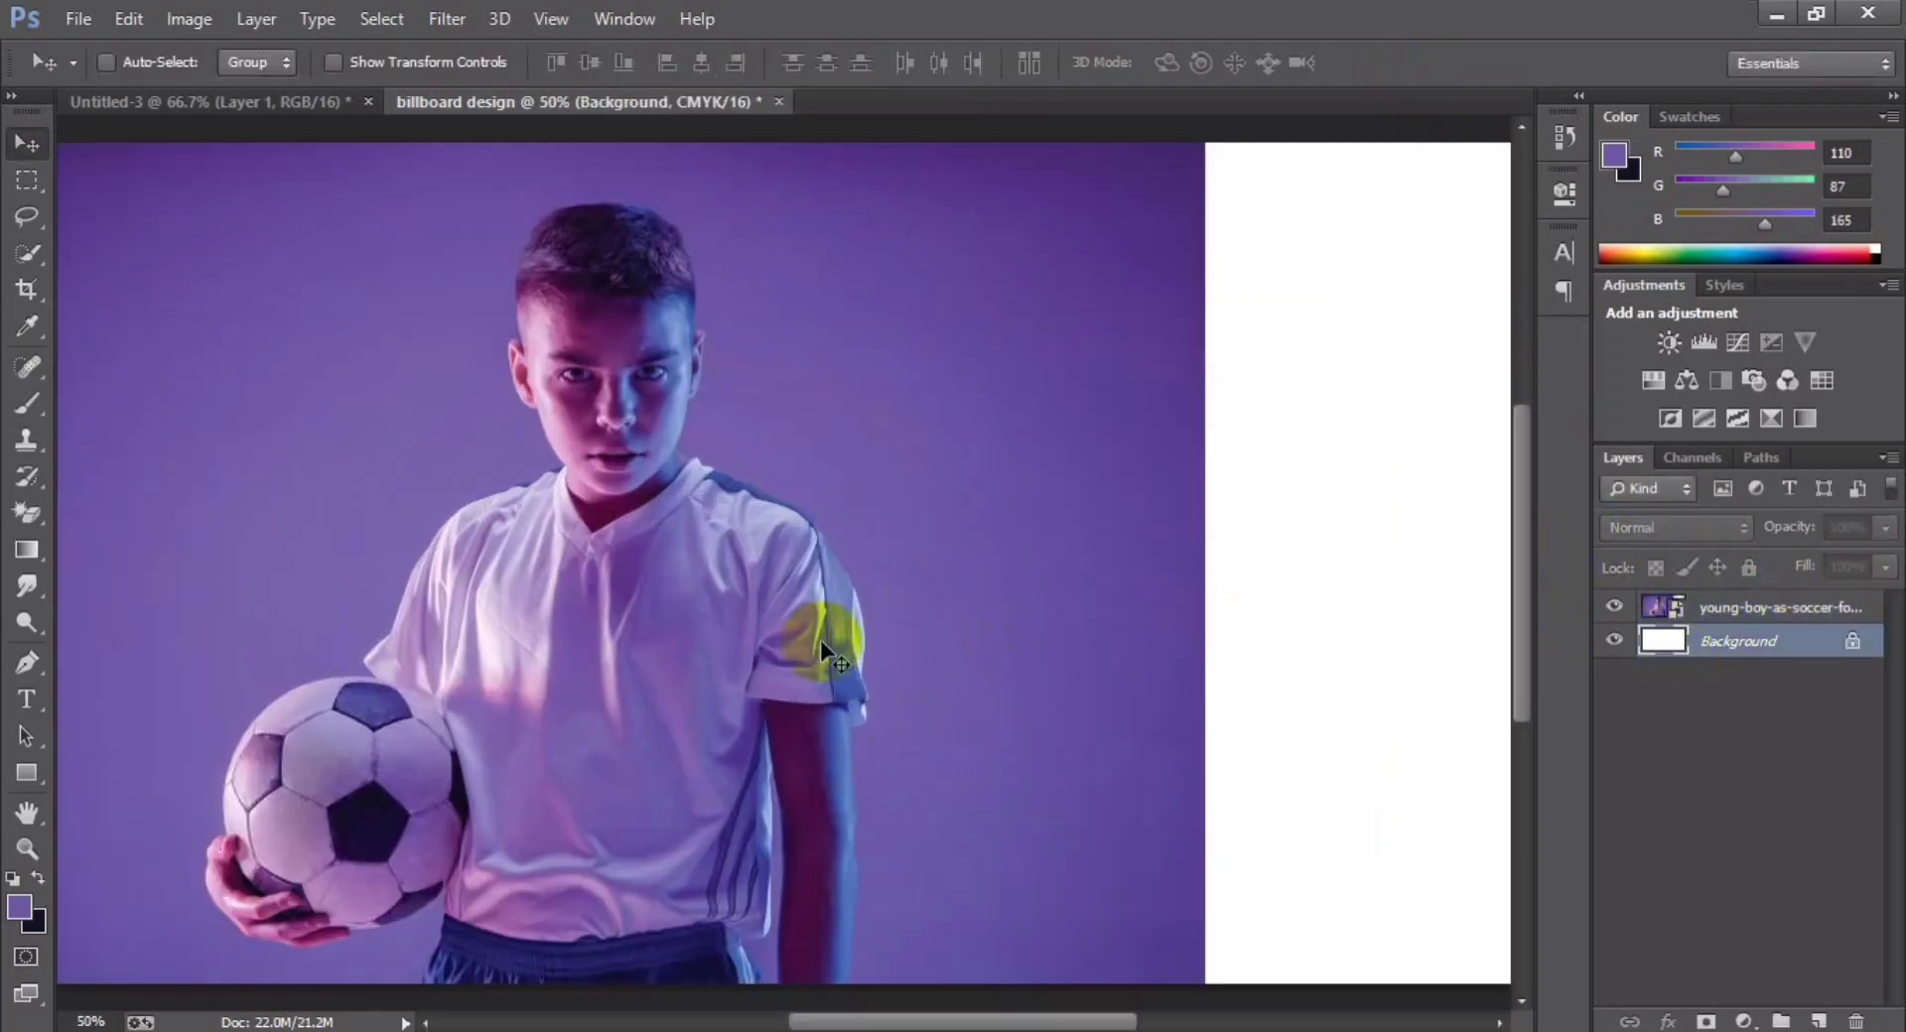
{"action": "left_click", "coordinate": [20, 341]}
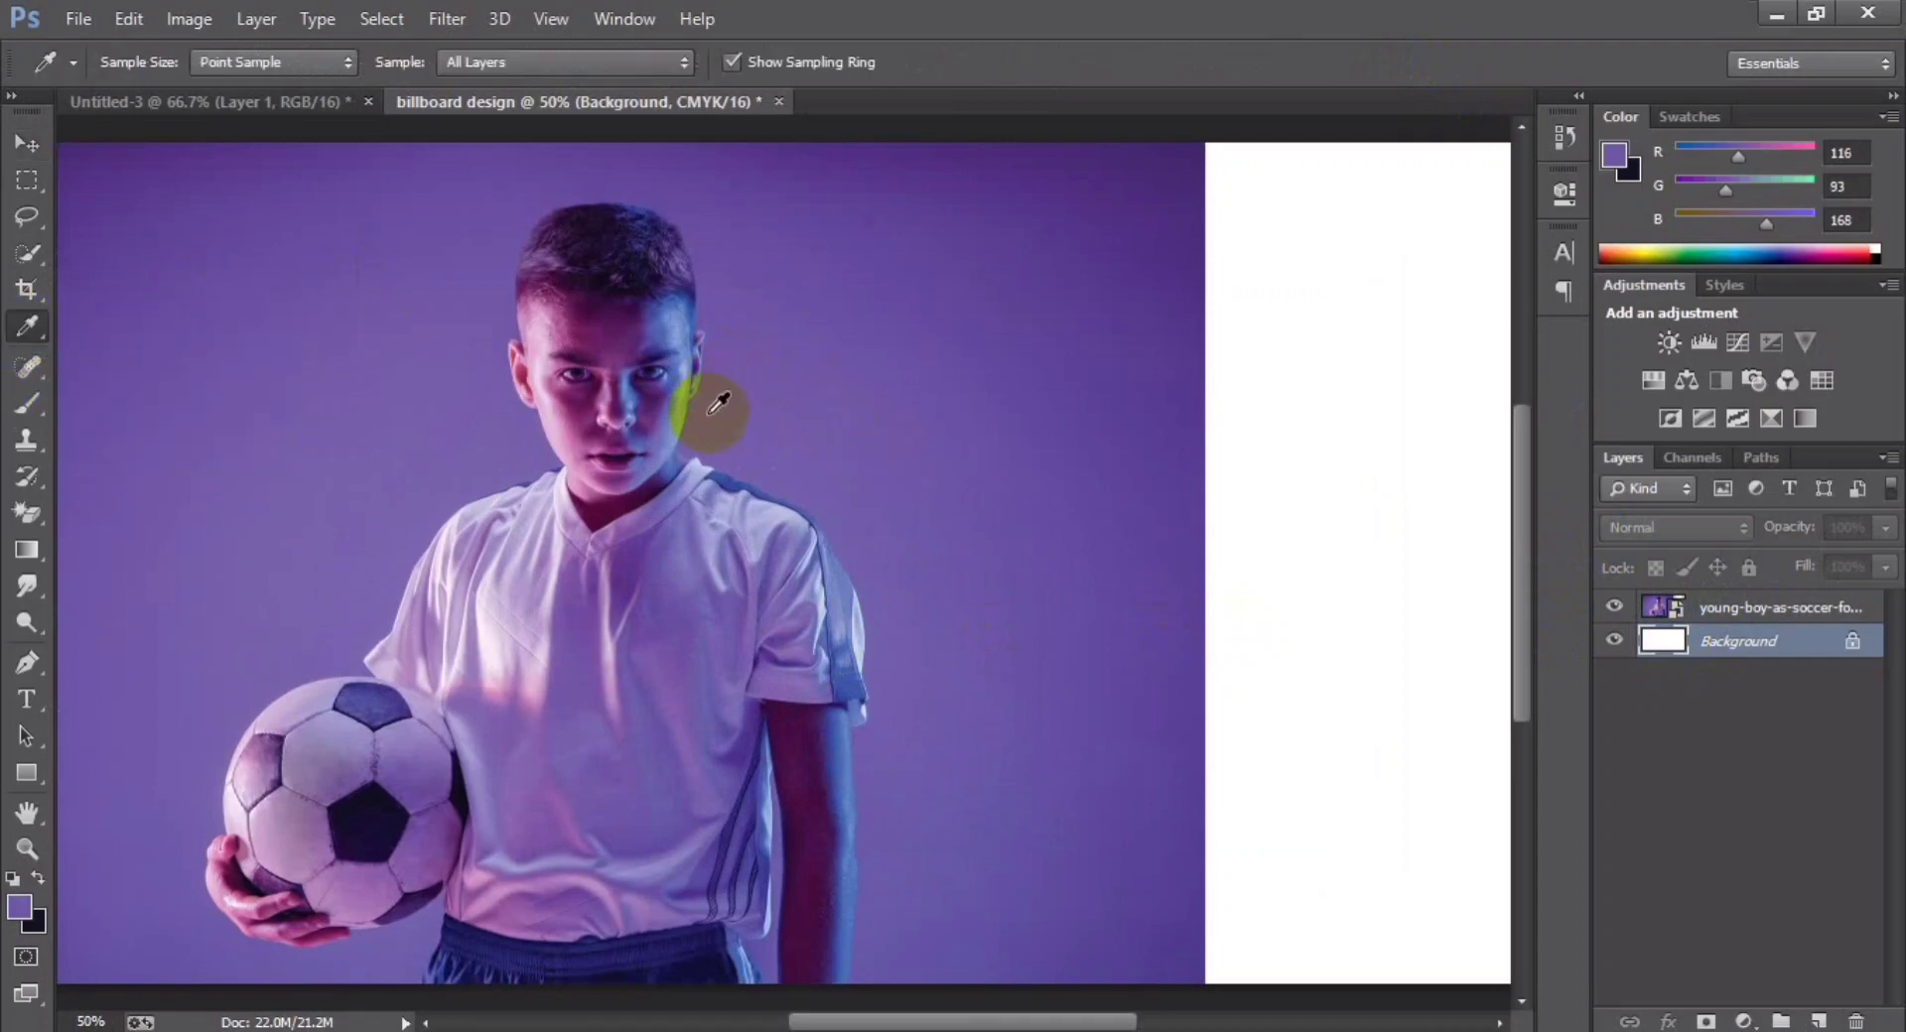
{"action": "key", "text": "alt+BackSpace"}
{"action": "key", "text": "ctrl+minus"}
{"action": "left_click", "coordinate": [720, 400]}
{"action": "left_click", "coordinate": [1766, 623]}
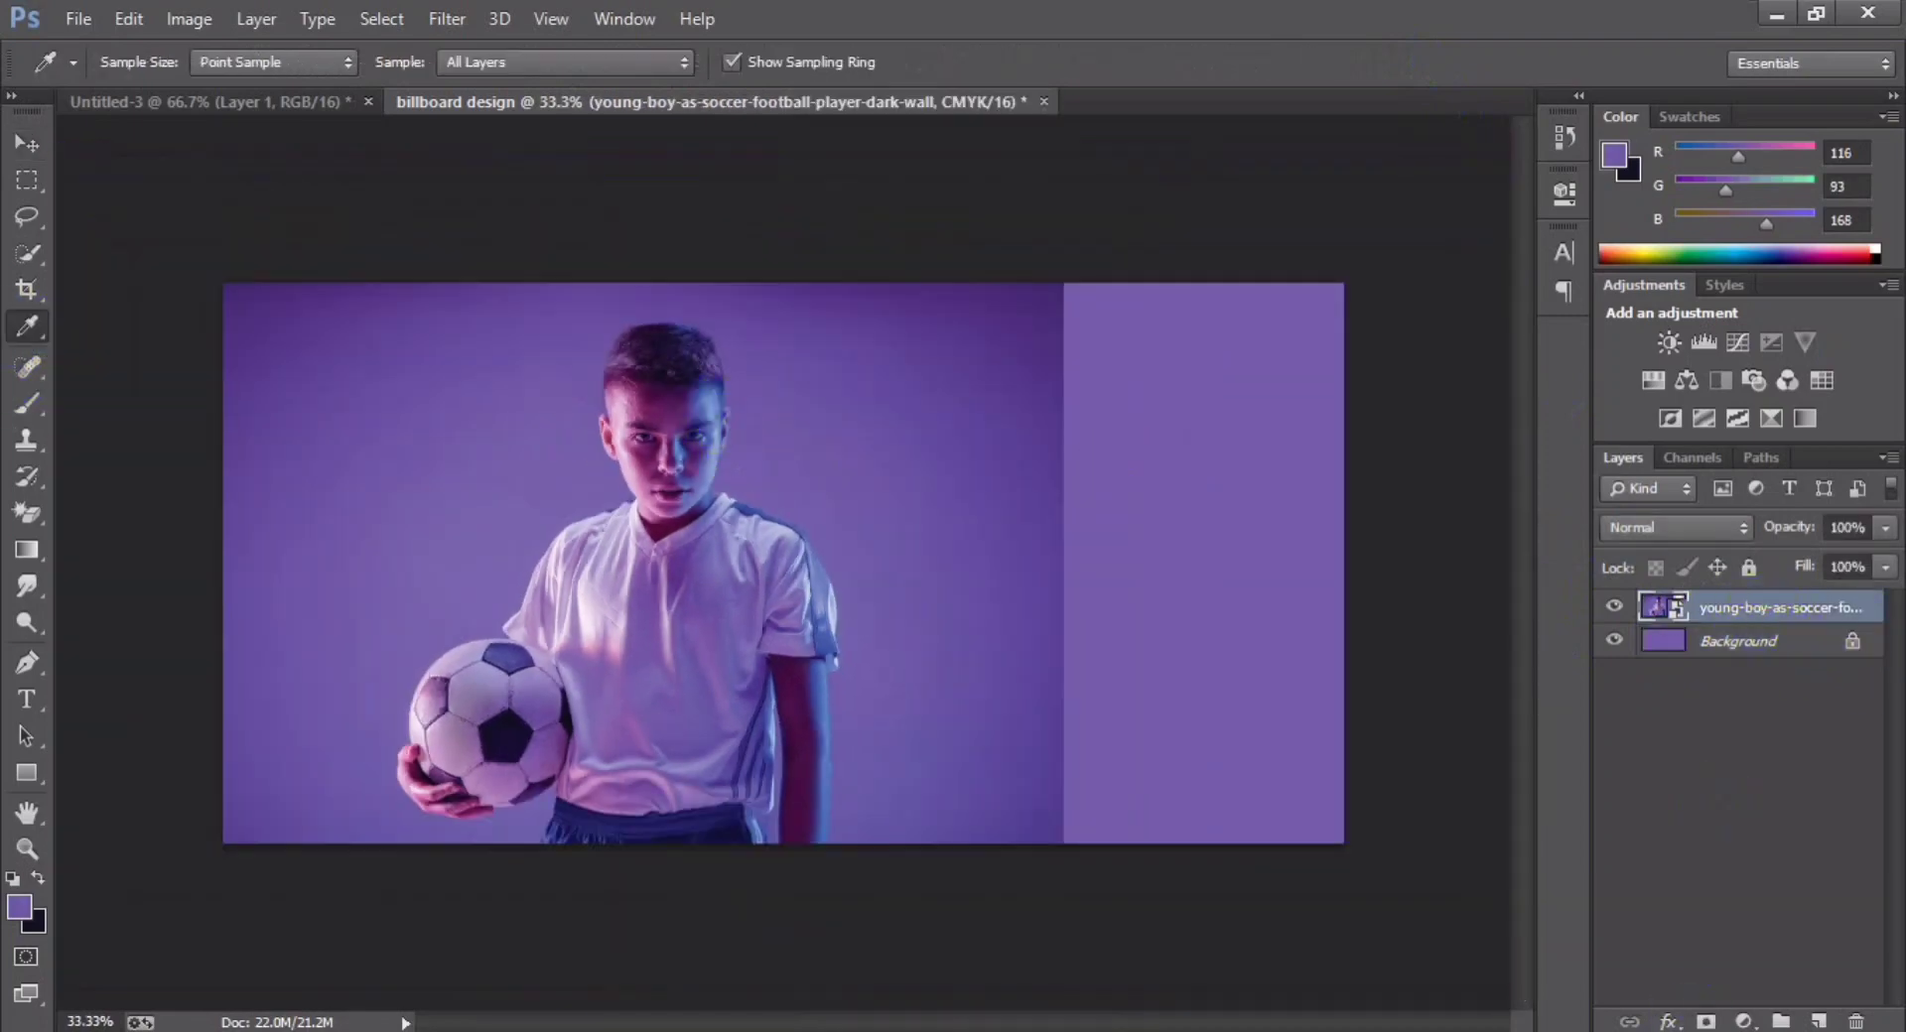
{"action": "left_click", "coordinate": [1705, 1022]}
- With a 200 px black brush, mask out the photo's right edge and upper-left wall
{"action": "left_click_drag", "start_coordinate": [8, 390], "coordinate": [89, 399]}
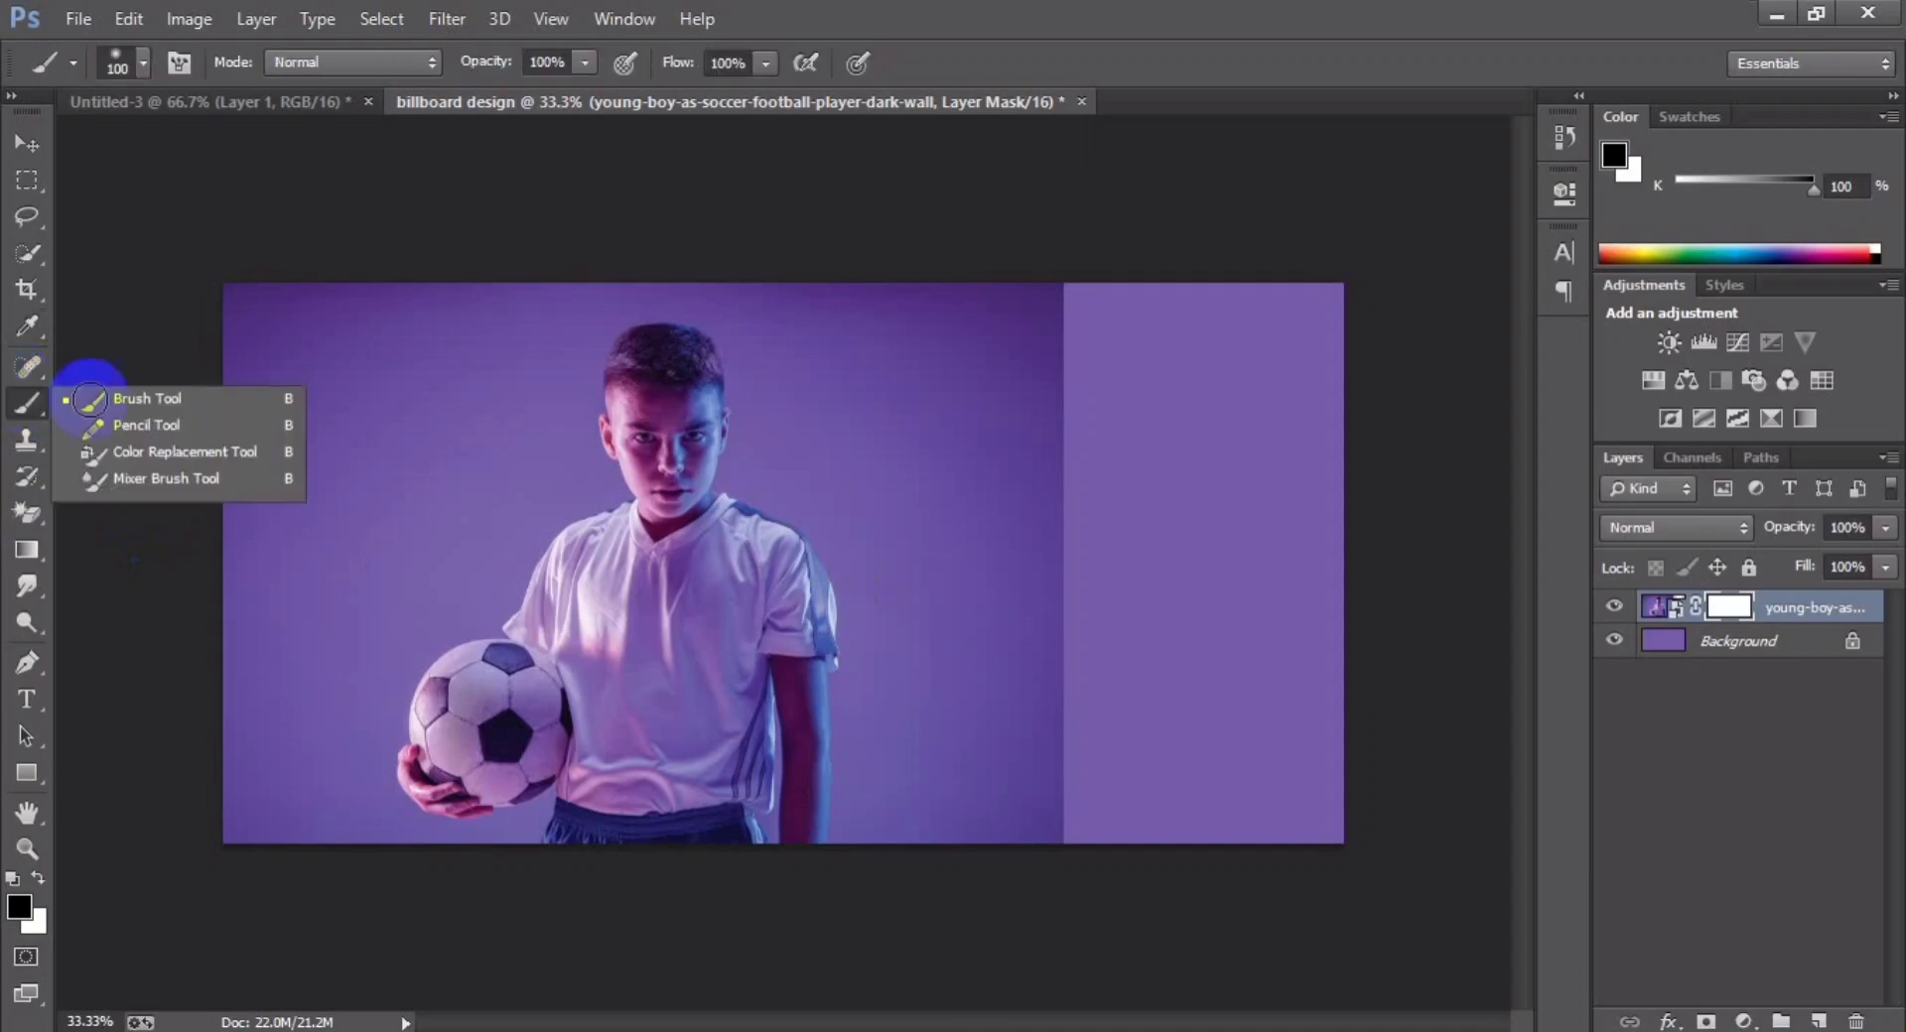
{"action": "key", "text": "bracketright"}
{"action": "key", "text": "bracketright"}
{"action": "key", "text": "bracketright"}
{"action": "mouse_move", "coordinate": [1077, 422]}
{"action": "left_mouse_down"}
{"action": "mouse_move", "coordinate": [1087, 445]}
{"action": "mouse_move", "coordinate": [757, 268]}
{"action": "mouse_move", "coordinate": [927, 415]}
{"action": "mouse_move", "coordinate": [795, 364]}
{"action": "left_mouse_up"}
{"action": "mouse_move", "coordinate": [1028, 658]}
{"action": "left_mouse_down"}
{"action": "mouse_move", "coordinate": [944, 608]}
{"action": "mouse_move", "coordinate": [969, 544]}
{"action": "left_mouse_up"}
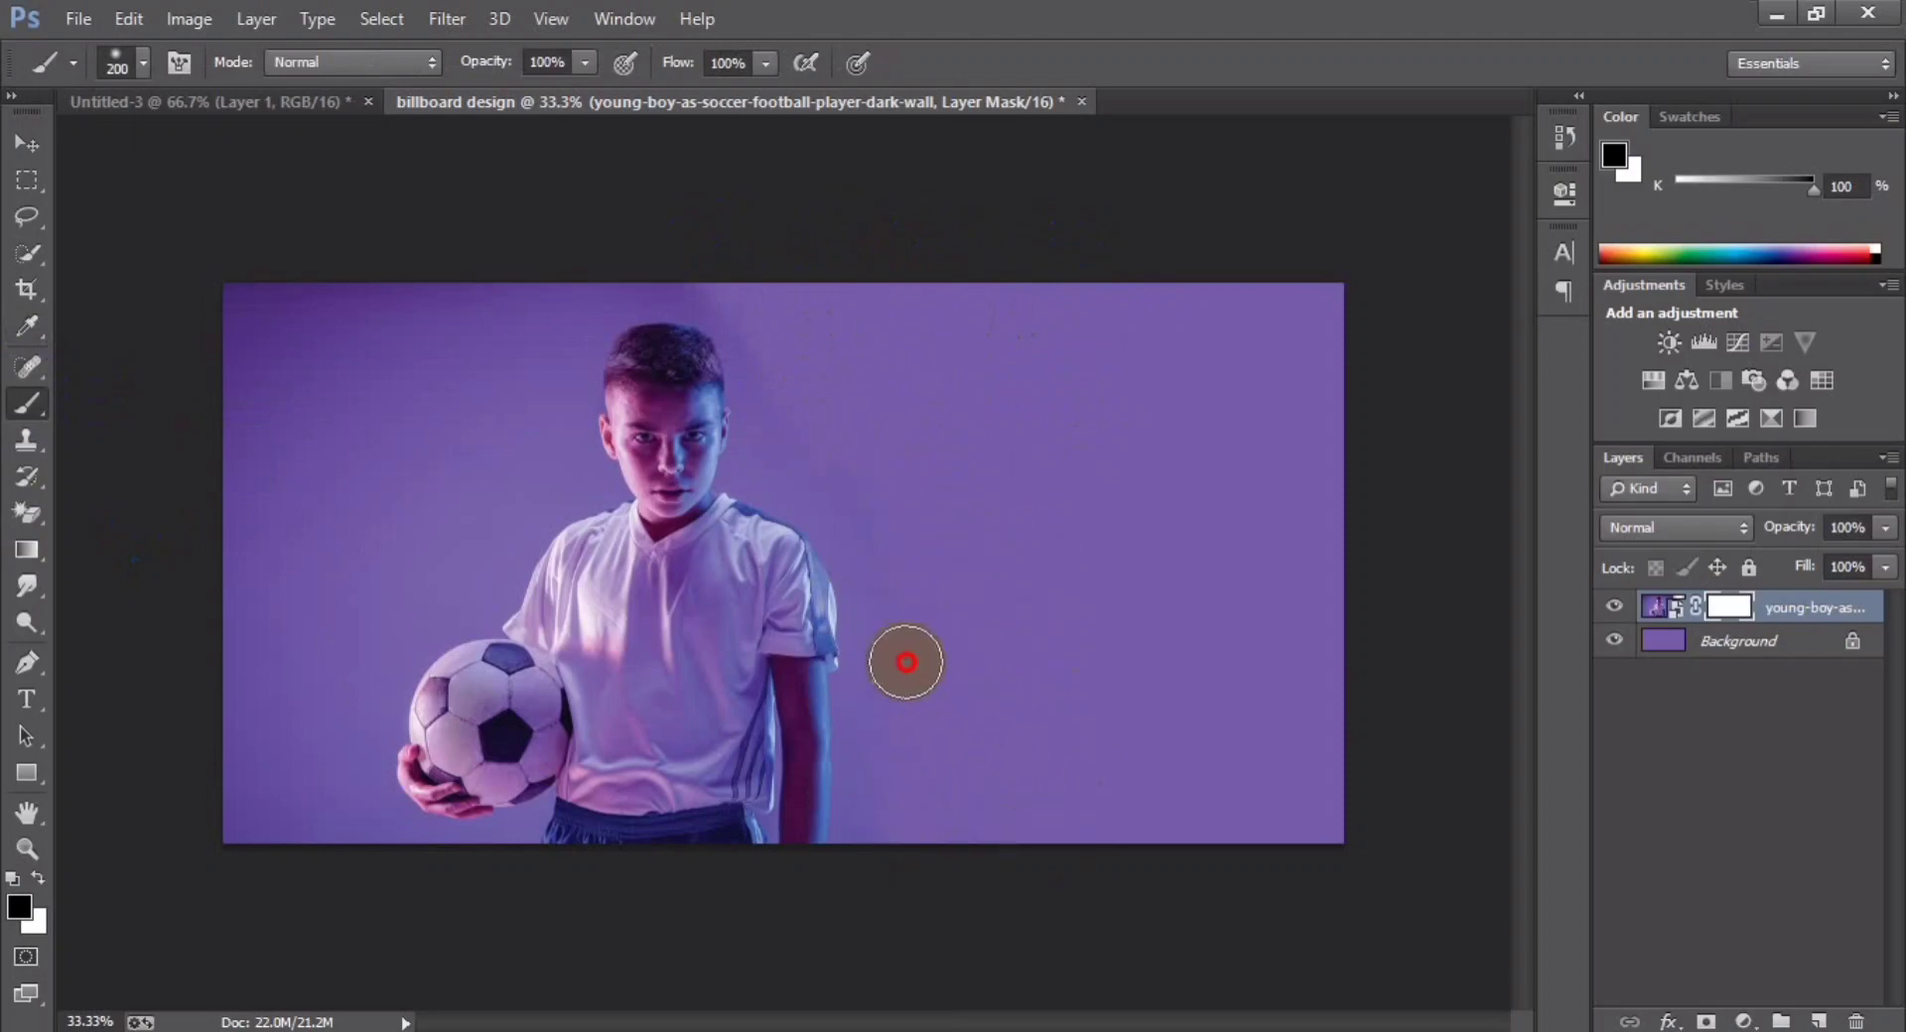
{"action": "left_click_drag", "start_coordinate": [973, 825], "coordinate": [902, 480]}
{"action": "mouse_move", "coordinate": [659, 255]}
{"action": "left_mouse_down"}
{"action": "mouse_move", "coordinate": [307, 323]}
{"action": "mouse_move", "coordinate": [272, 625]}
{"action": "mouse_move", "coordinate": [277, 583]}
{"action": "mouse_move", "coordinate": [357, 859]}
{"action": "mouse_move", "coordinate": [318, 421]}
{"action": "mouse_move", "coordinate": [578, 295]}
{"action": "mouse_move", "coordinate": [736, 302]}
{"action": "mouse_move", "coordinate": [503, 383]}
{"action": "mouse_move", "coordinate": [400, 459]}
{"action": "mouse_move", "coordinate": [346, 693]}
{"action": "left_mouse_up"}
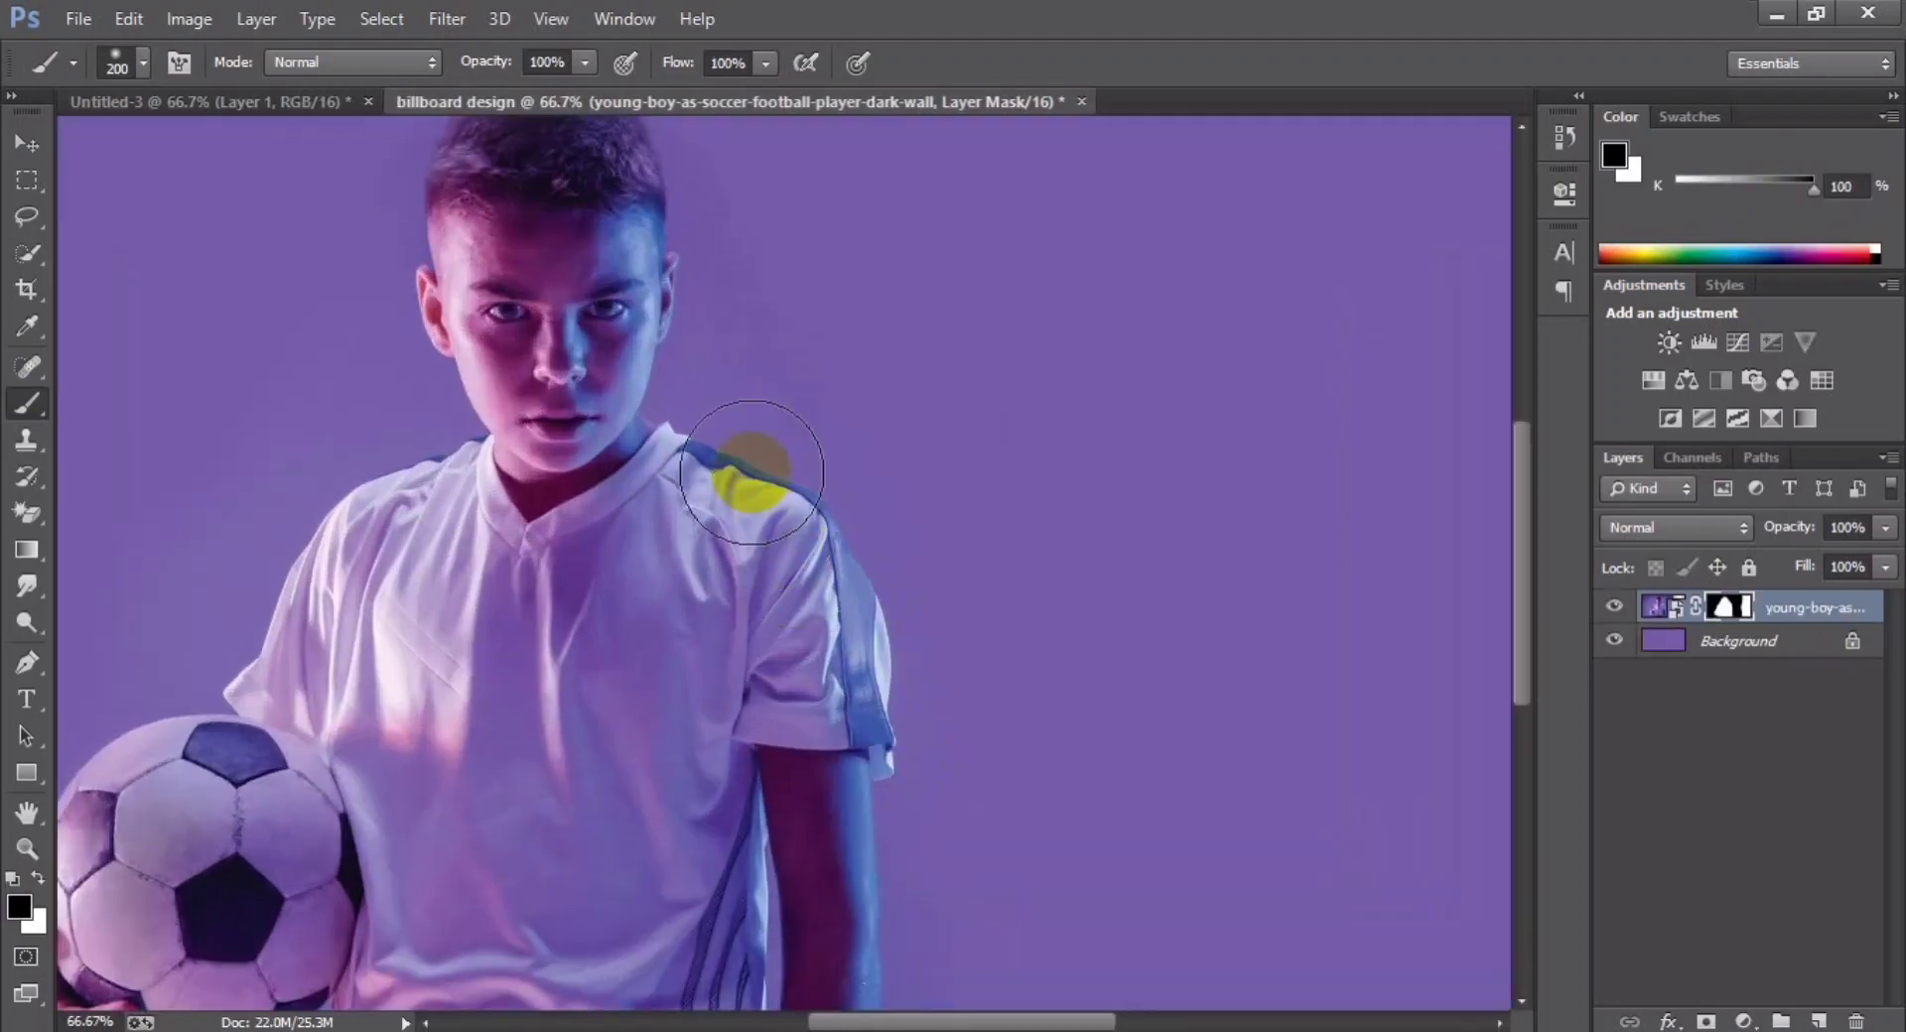
- Zoom in and paint white with a 90–125 px brush to restore the boy's hair
{"action": "key", "text": "ctrl+plus"}
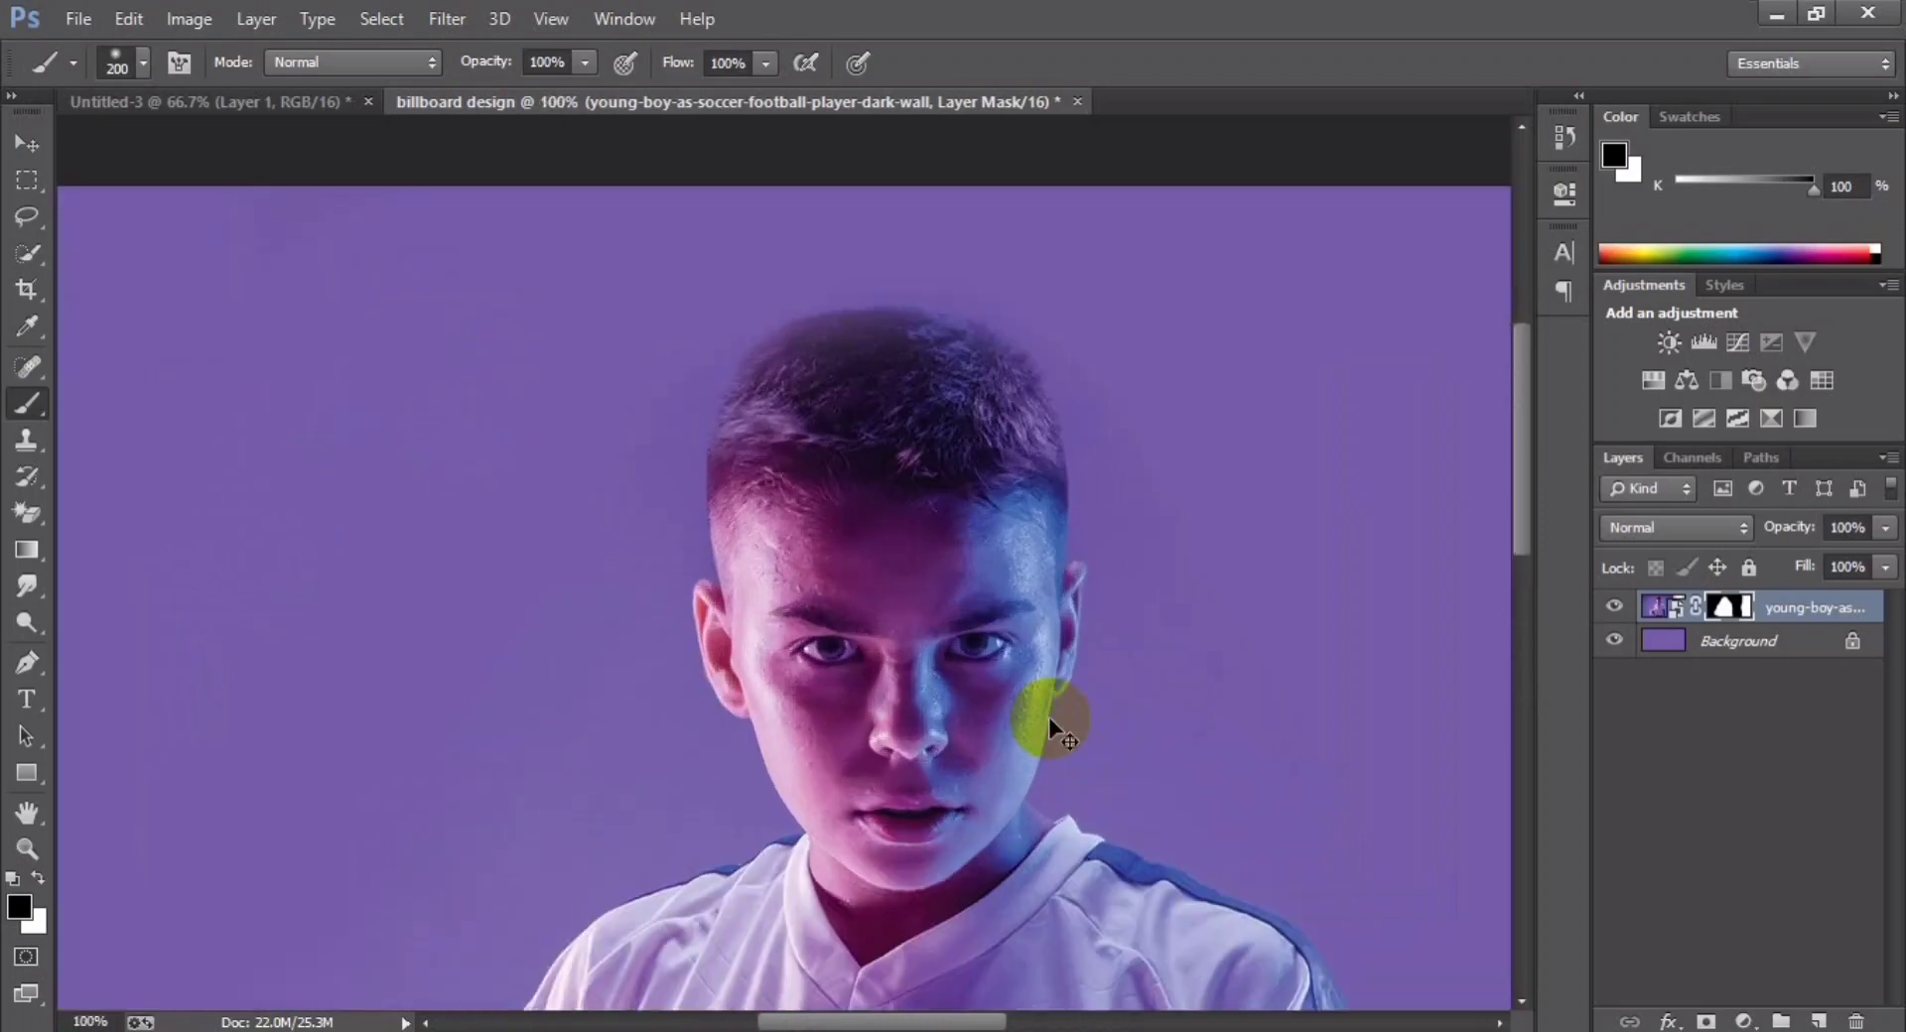
{"action": "key", "text": "bracketleft"}
{"action": "key", "text": "bracketleft"}
{"action": "key", "text": "bracketleft"}
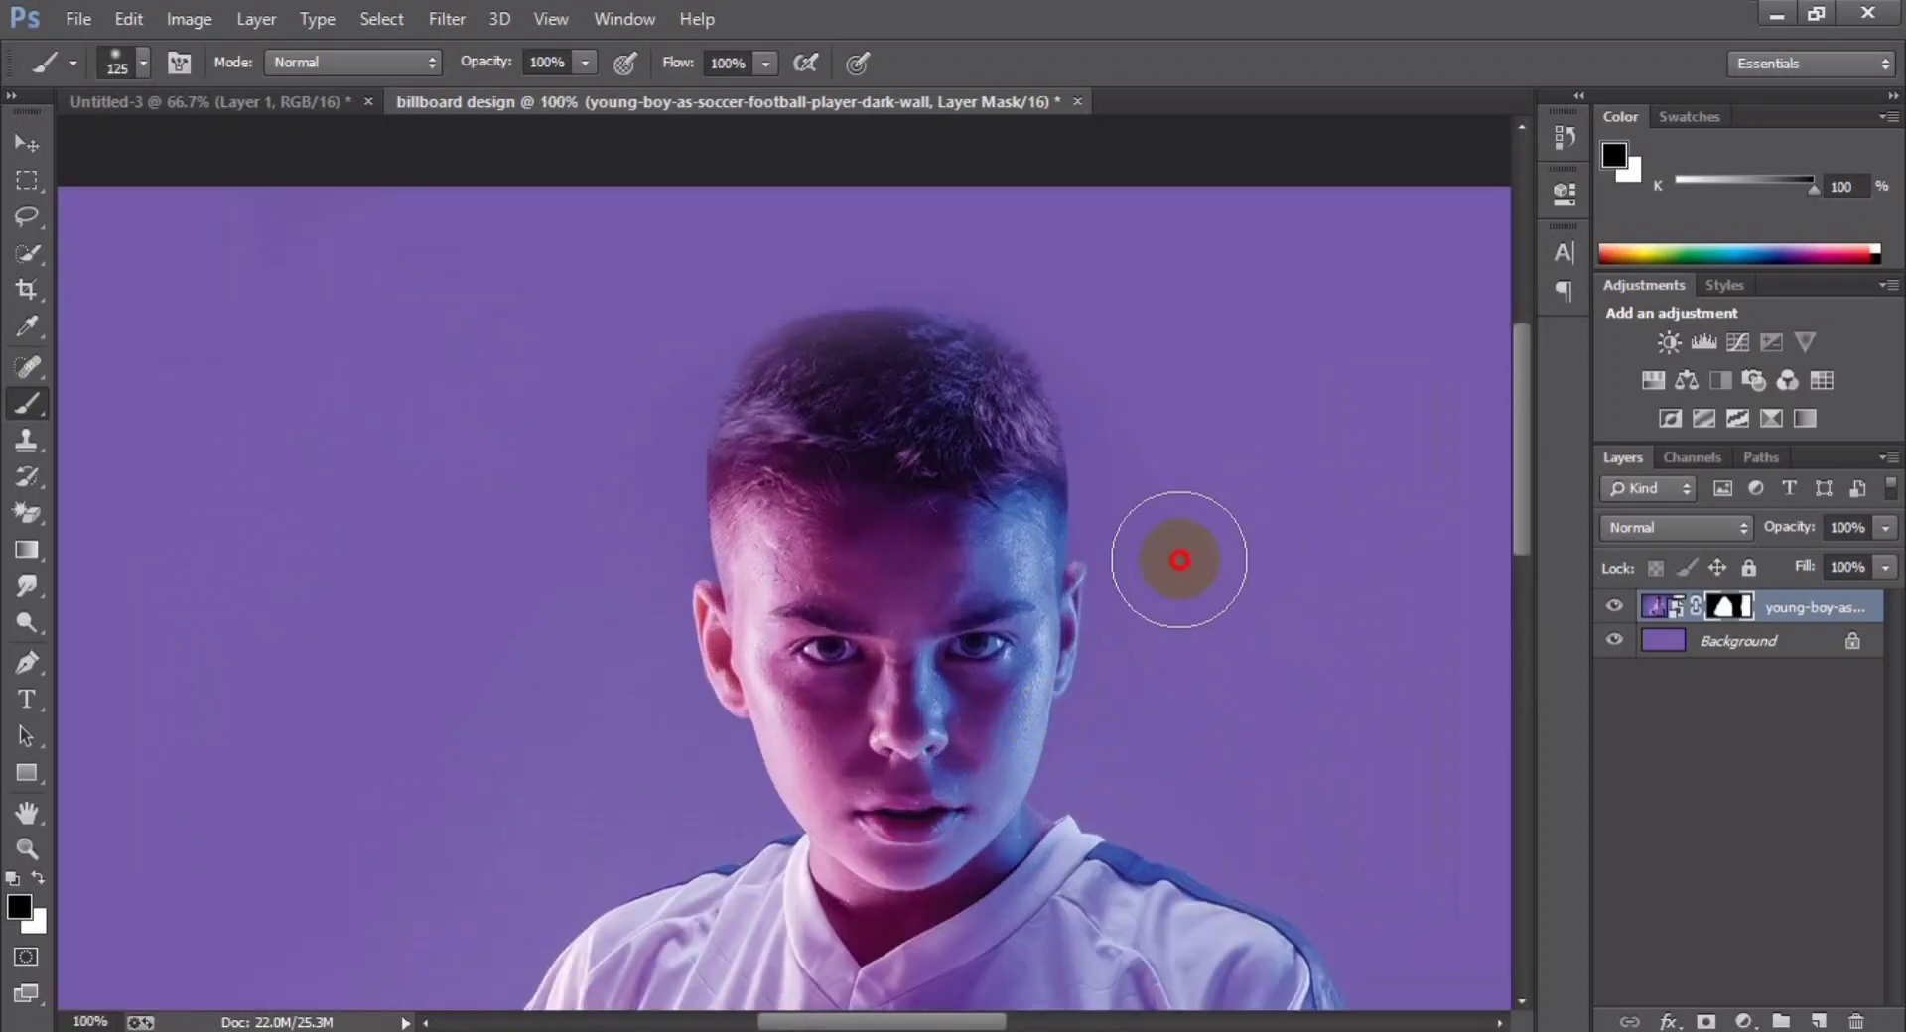
{"action": "left_click", "coordinate": [893, 338]}
{"action": "key", "text": "x"}
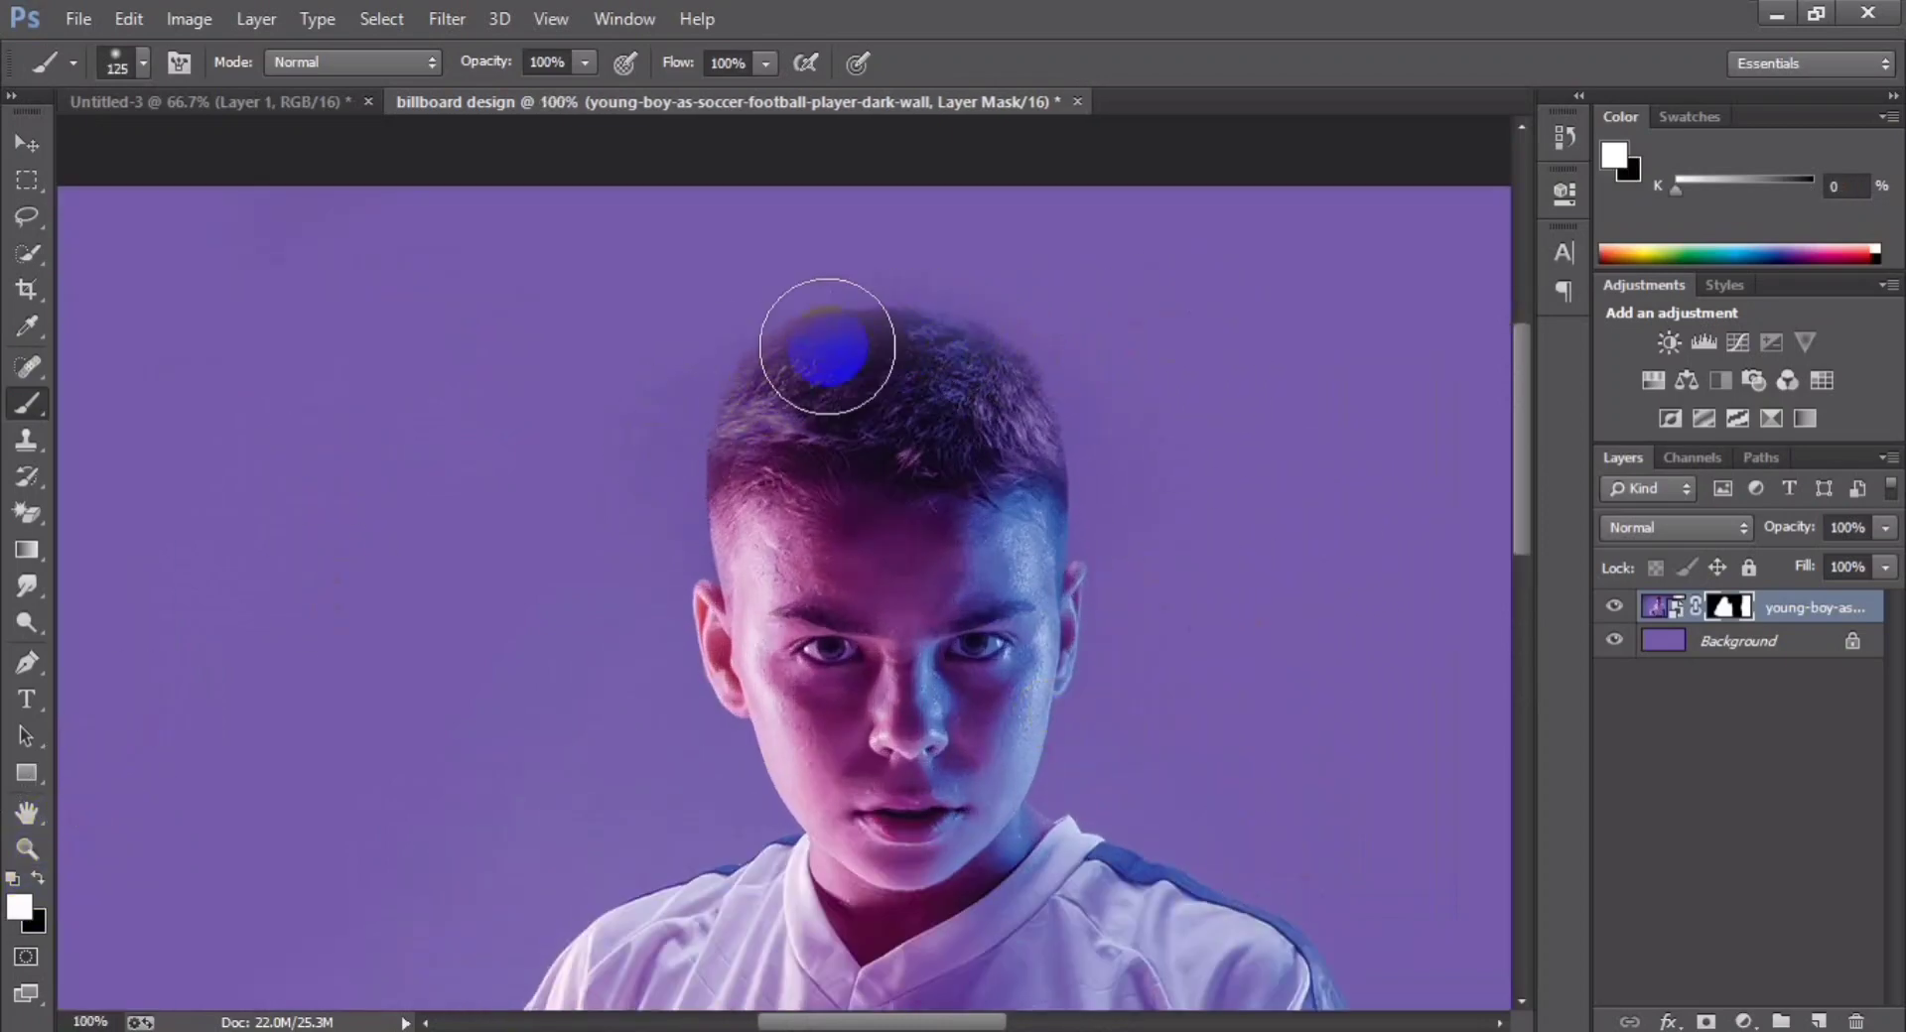
{"action": "key", "text": "bracketleft"}
{"action": "key", "text": "bracketleft"}
{"action": "left_click_drag", "start_coordinate": [775, 377], "coordinate": [856, 338]}
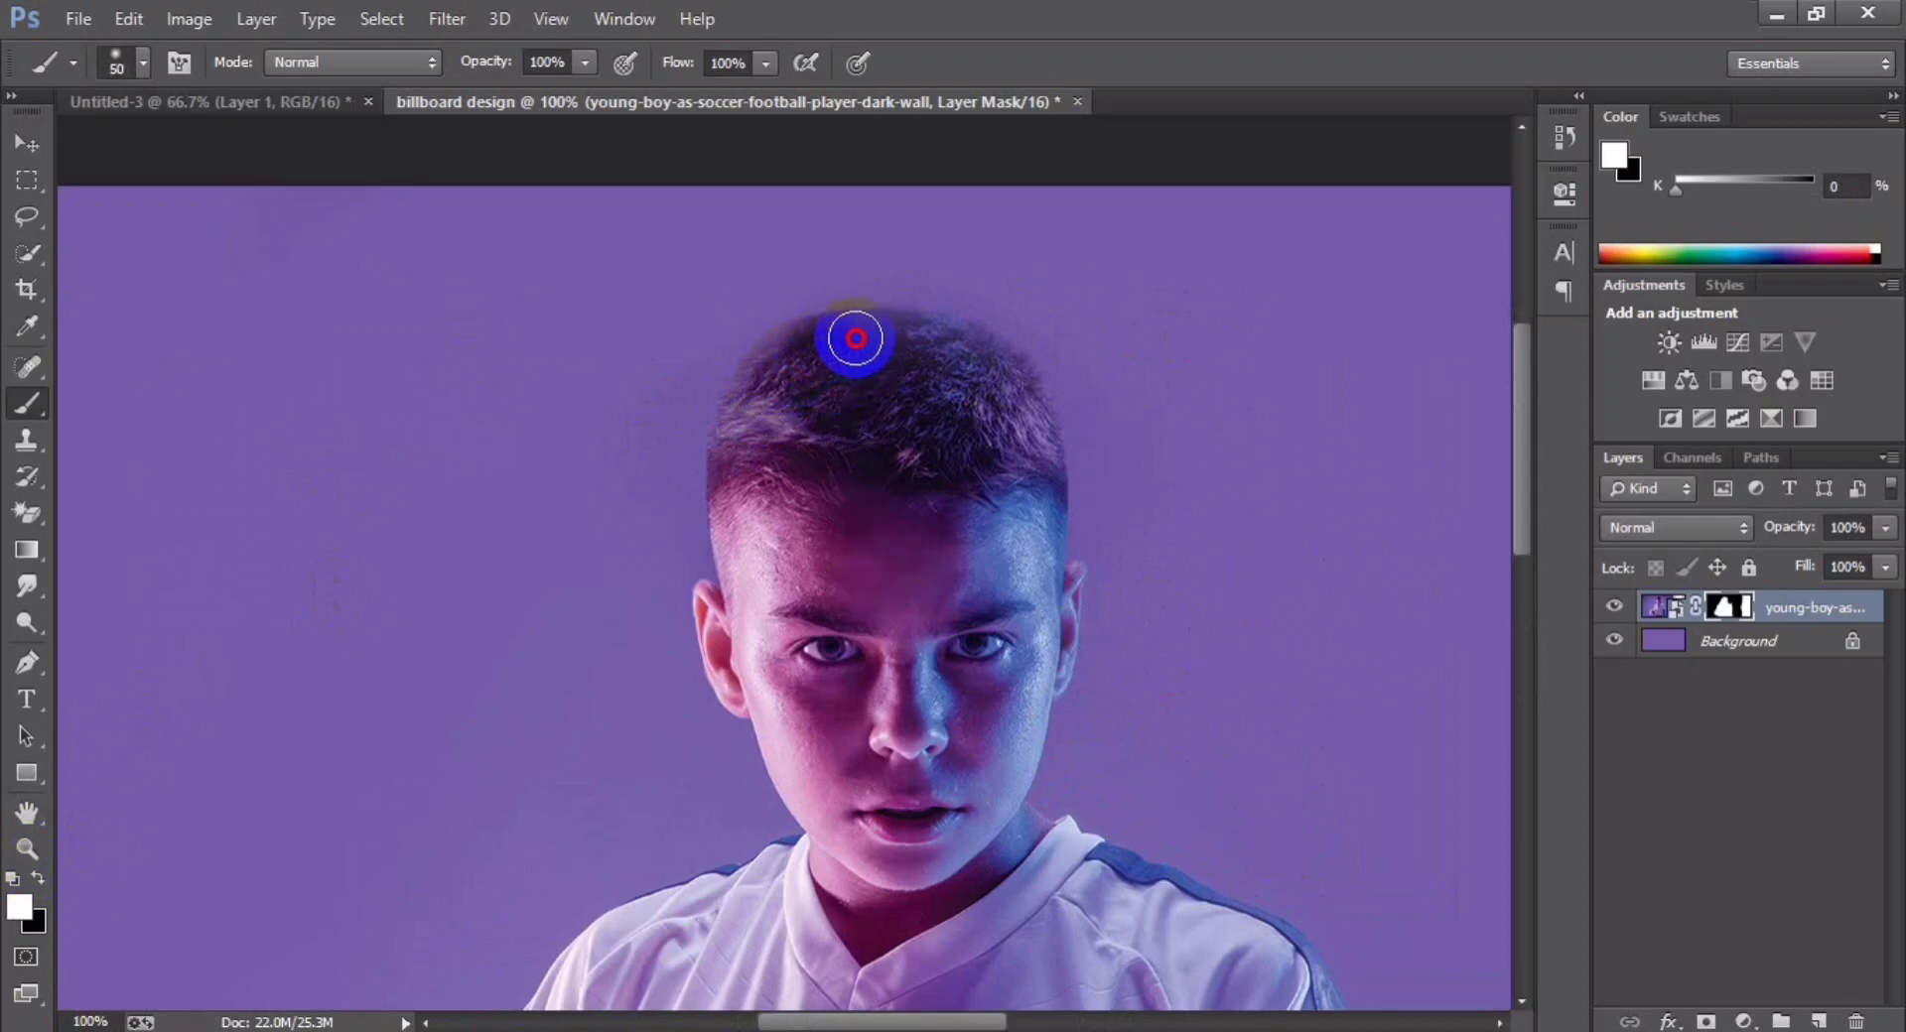
{"action": "mouse_move", "coordinate": [998, 394]}
{"action": "left_mouse_down"}
{"action": "mouse_move", "coordinate": [797, 362]}
{"action": "mouse_move", "coordinate": [939, 338]}
{"action": "left_mouse_up"}
{"action": "left_click_drag", "start_coordinate": [1025, 485], "coordinate": [906, 459]}
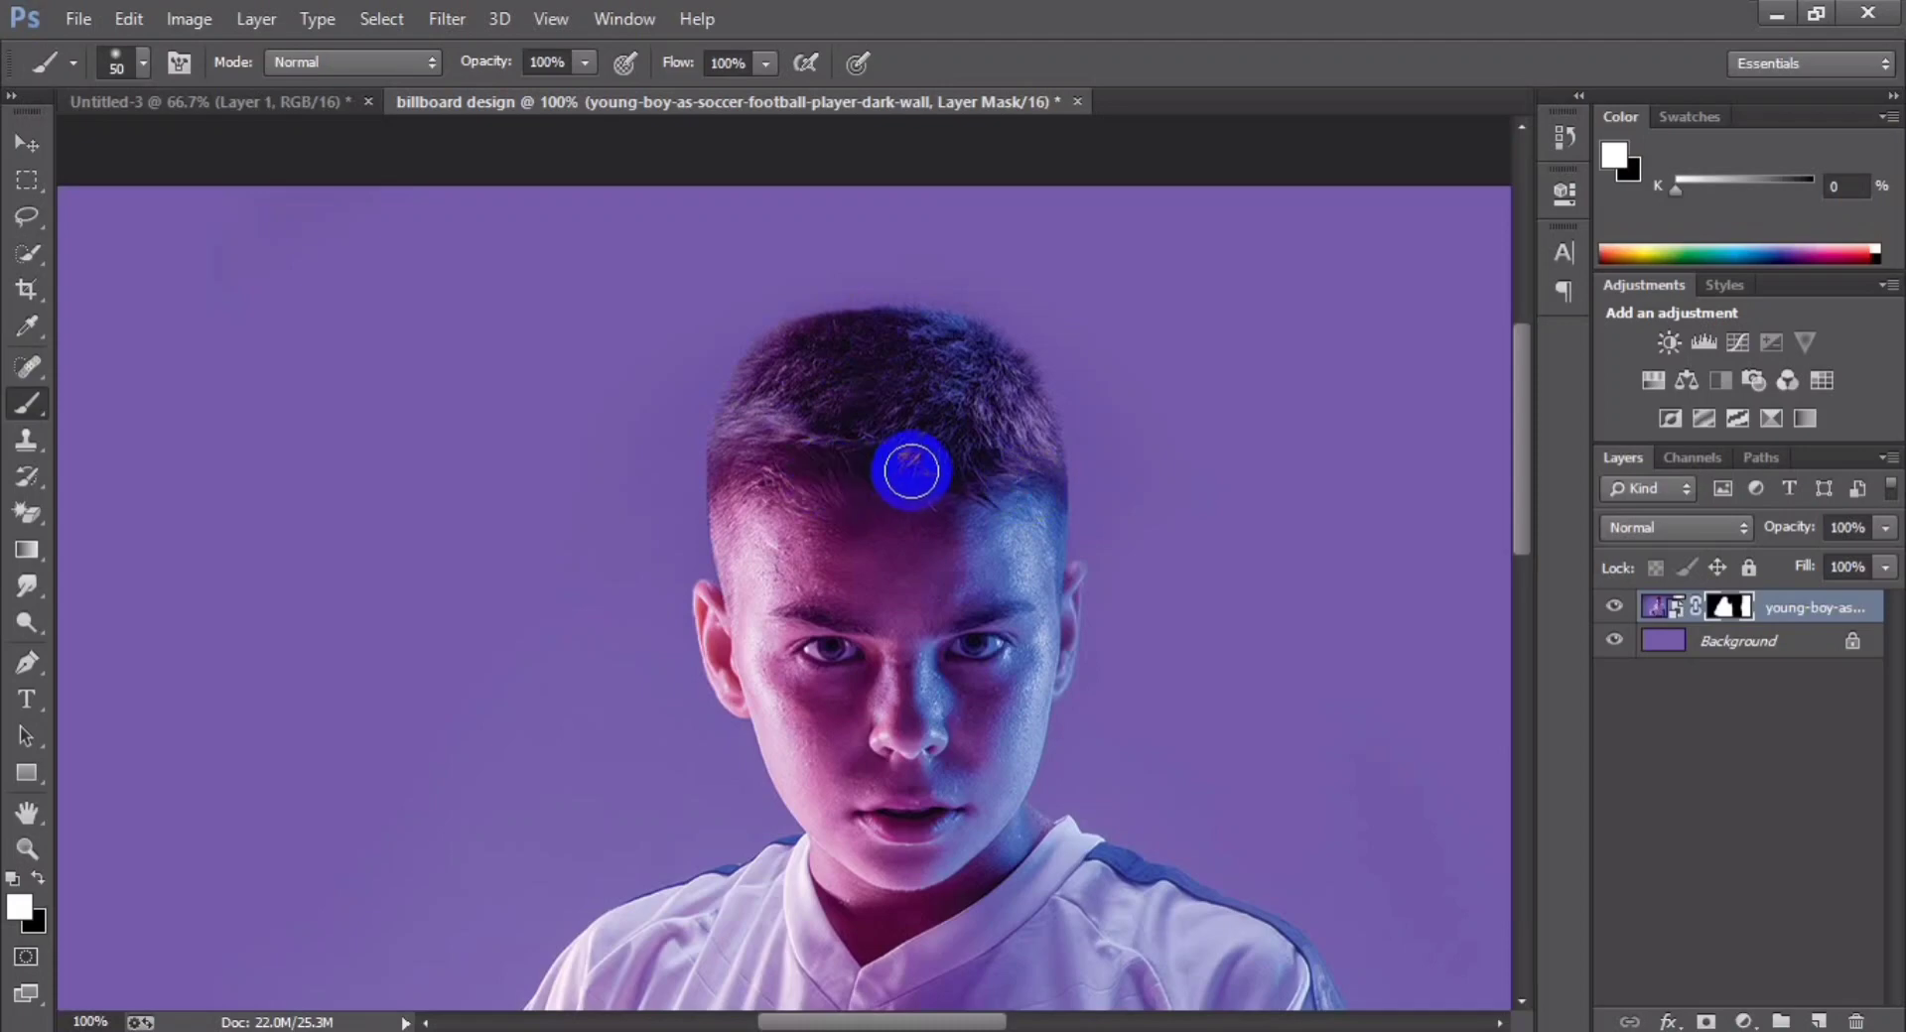
- Touch up the mask along the wall to the left of the boy
{"action": "key", "text": "ctrl+minus"}
{"action": "key", "text": "ctrl+minus"}
{"action": "key", "text": "ctrl+minus"}
{"action": "key", "text": "ctrl+plus"}
{"action": "key", "text": "ctrl+plus"}
{"action": "key", "text": "ctrl+minus"}
{"action": "key", "text": "ctrl+plus"}
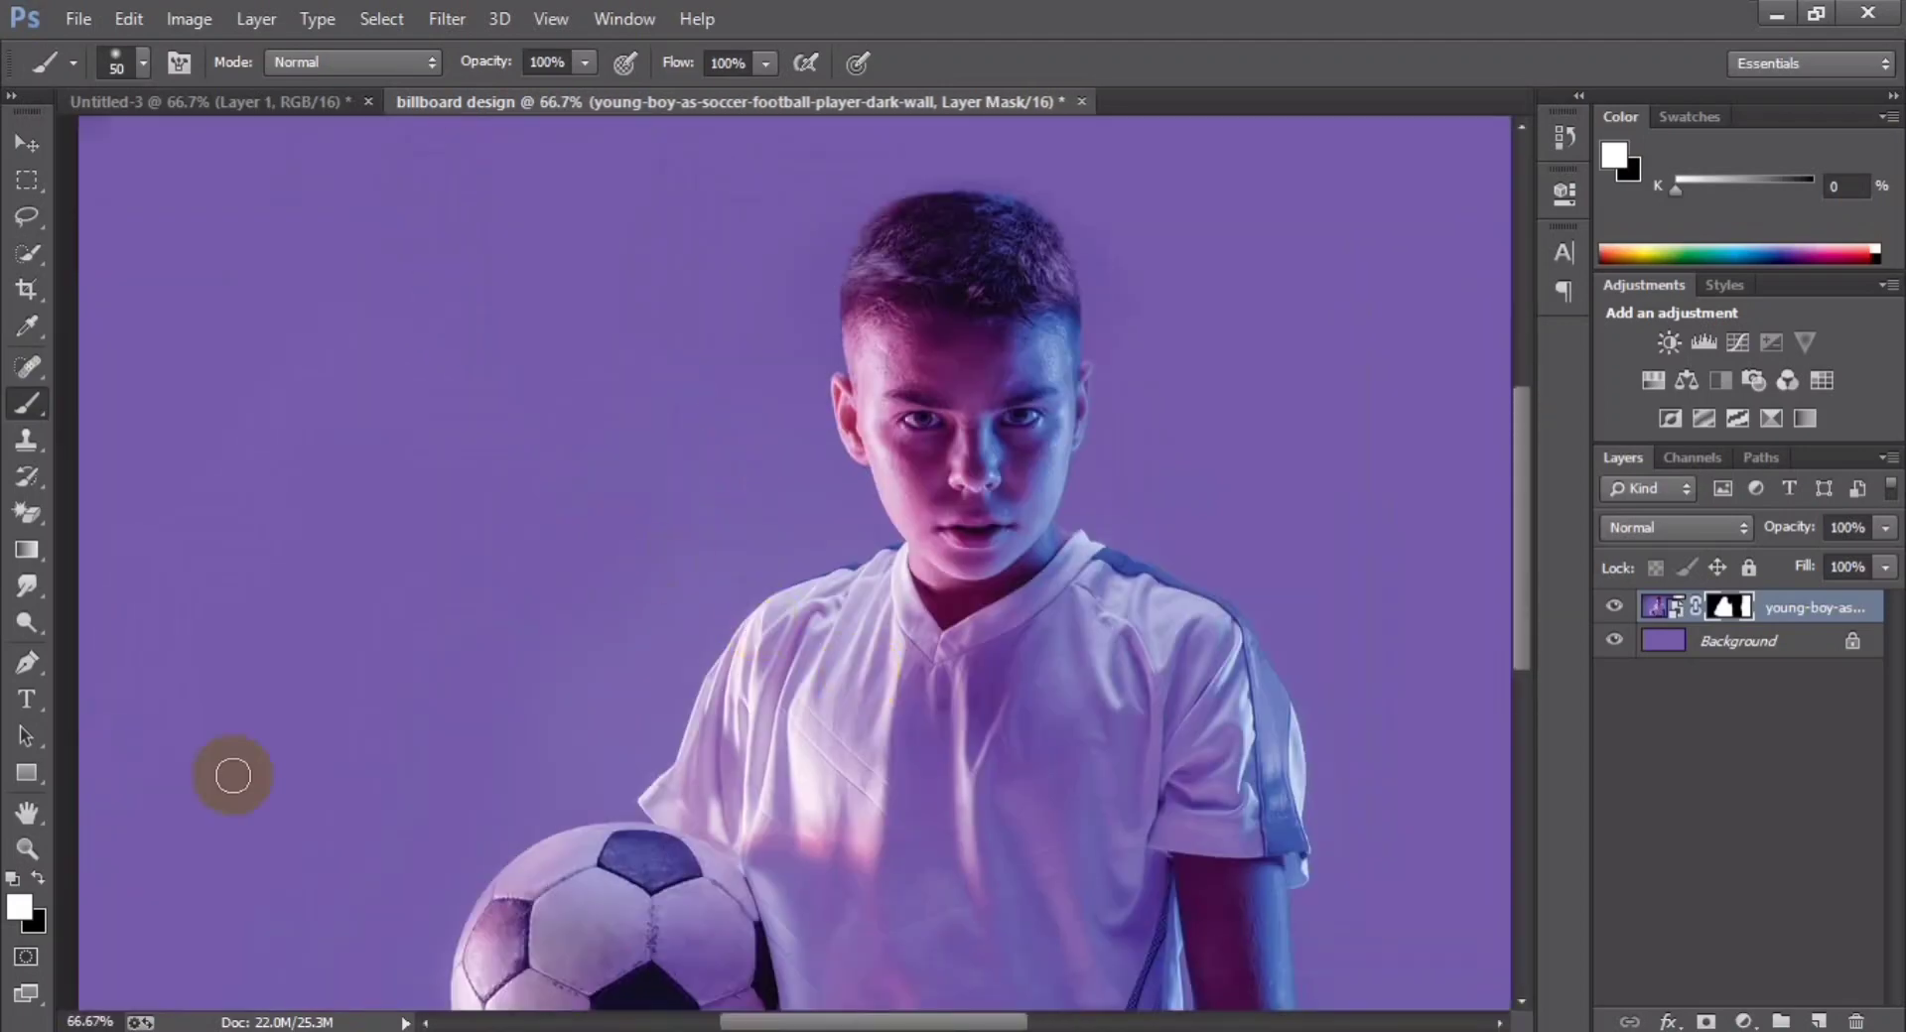
{"action": "left_click", "coordinate": [665, 518]}
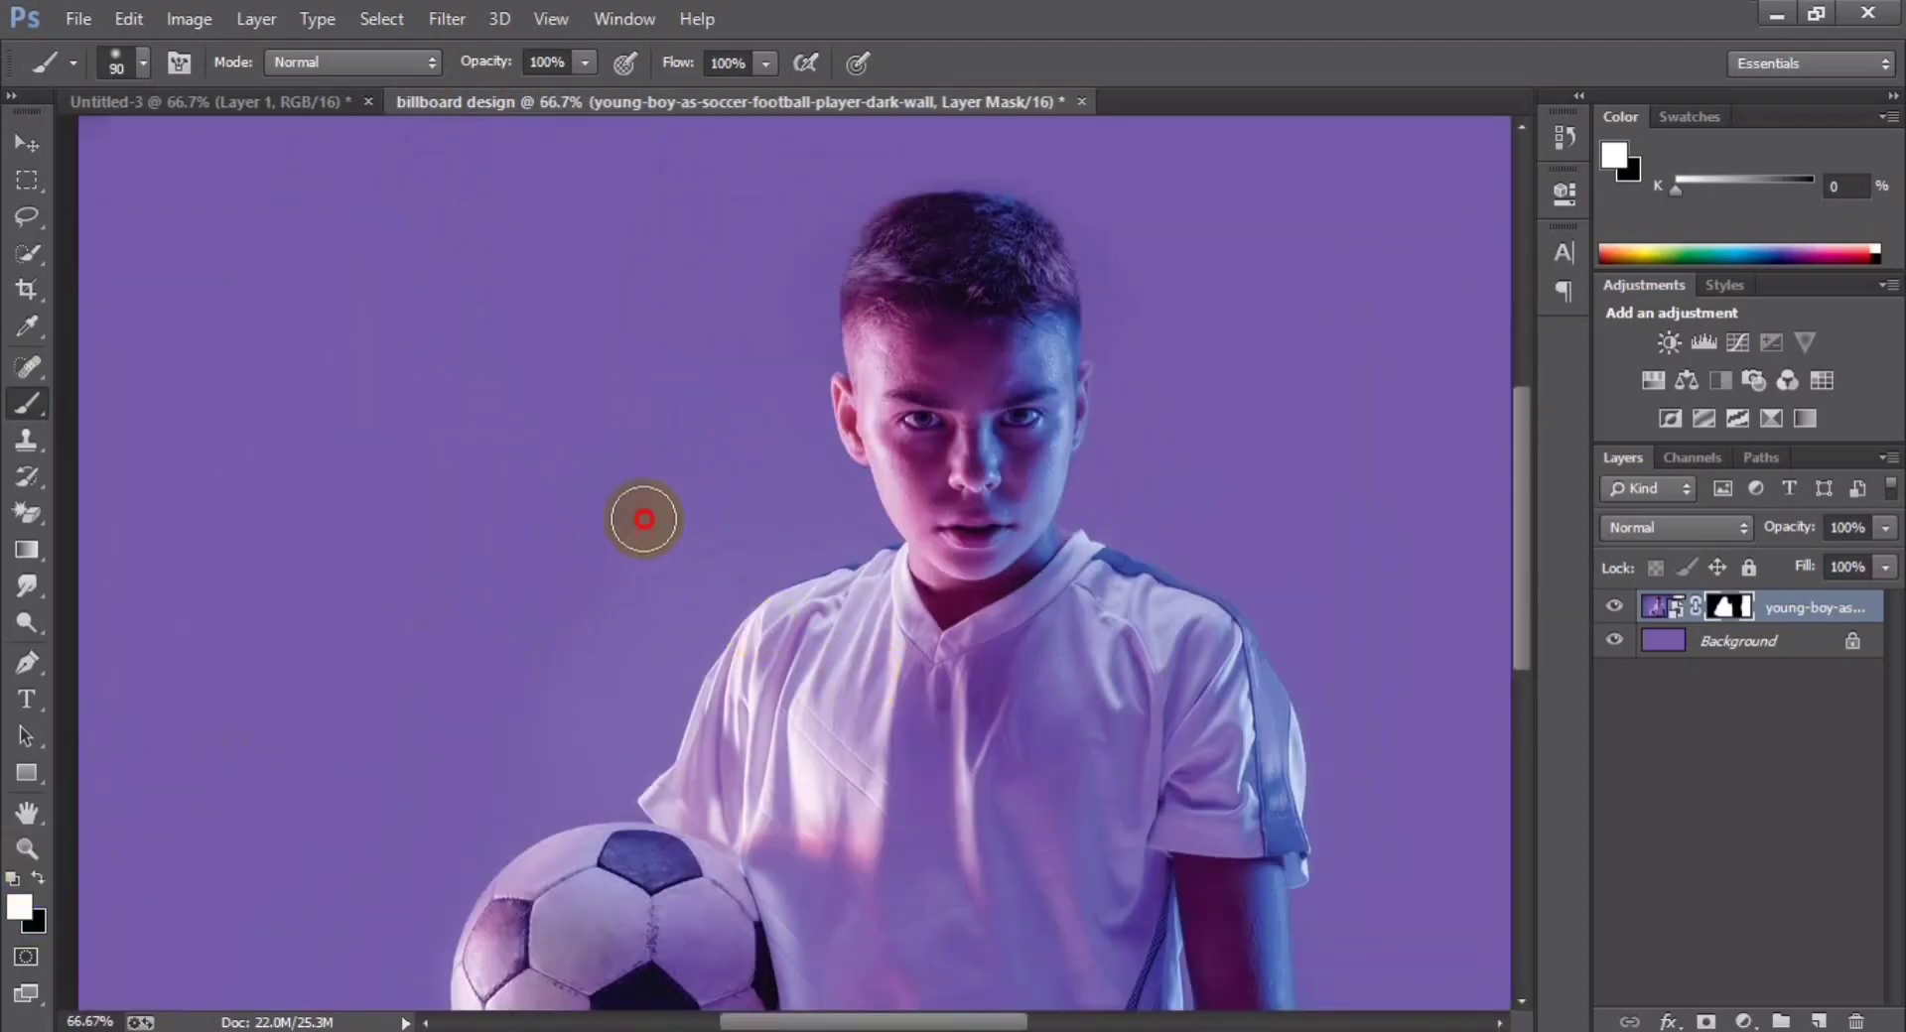
{"action": "left_click", "coordinate": [644, 519]}
{"action": "left_click_drag", "start_coordinate": [493, 660], "coordinate": [319, 738]}
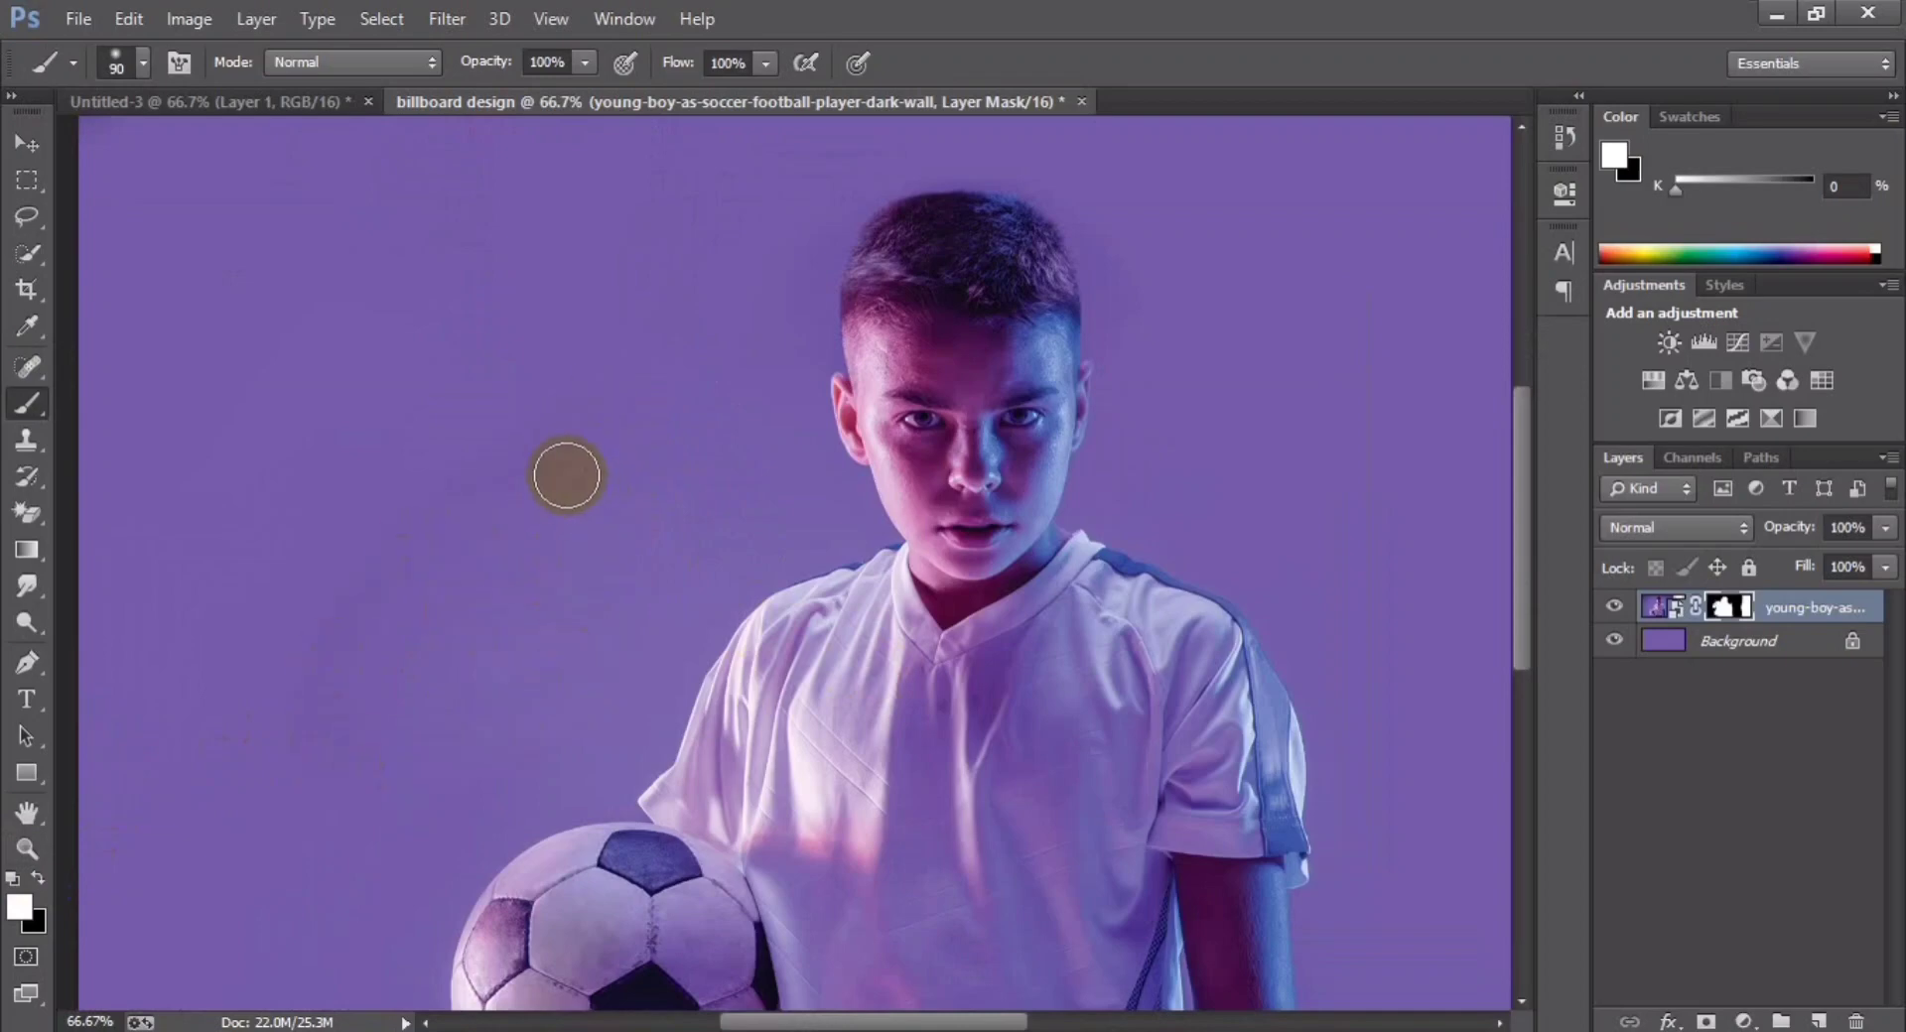
{"action": "left_click_drag", "start_coordinate": [540, 295], "coordinate": [294, 528]}
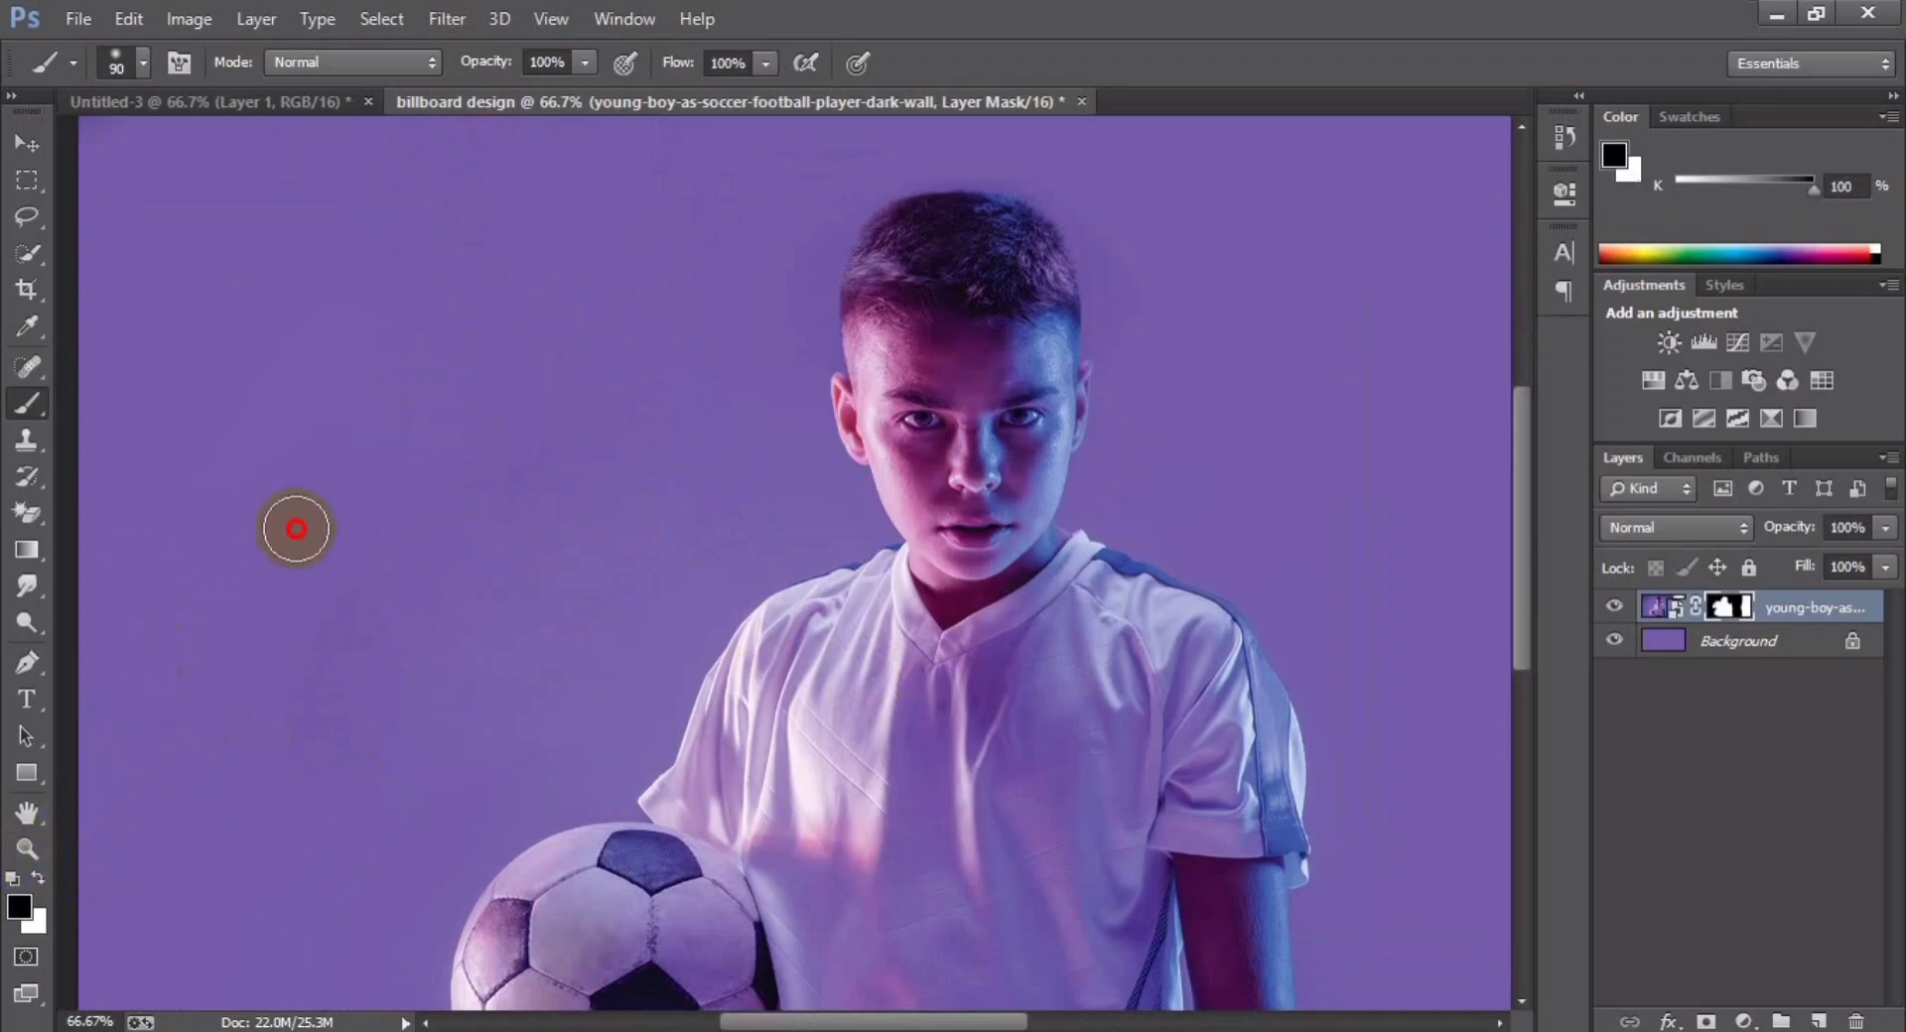
- Blend the left wall into the purple background with a larger black brush
{"action": "key", "text": "bracketright"}
{"action": "key", "text": "bracketright"}
{"action": "key", "text": "bracketright"}
{"action": "left_click", "coordinate": [605, 373]}
{"action": "left_click_drag", "start_coordinate": [605, 373], "coordinate": [659, 514]}
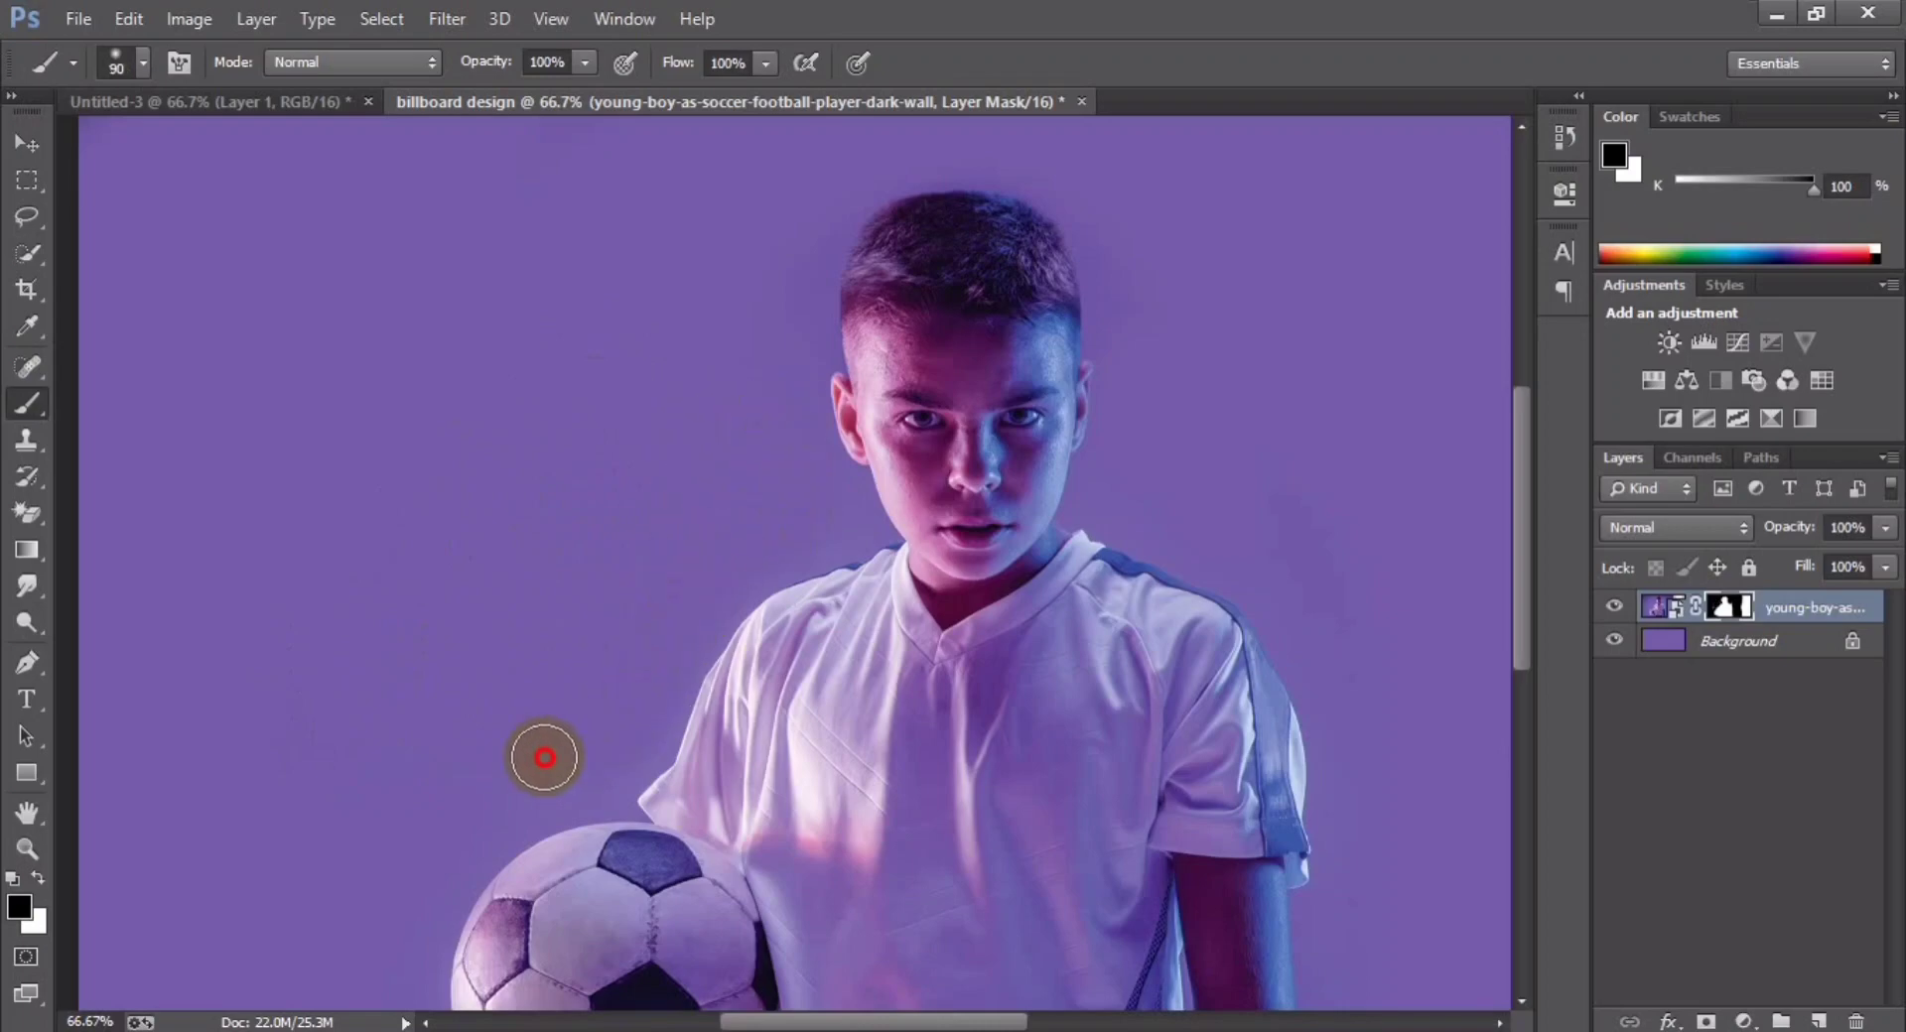
{"action": "left_click_drag", "start_coordinate": [690, 580], "coordinate": [540, 760]}
{"action": "key", "text": "ctrl+minus"}
{"action": "key", "text": "ctrl+minus"}
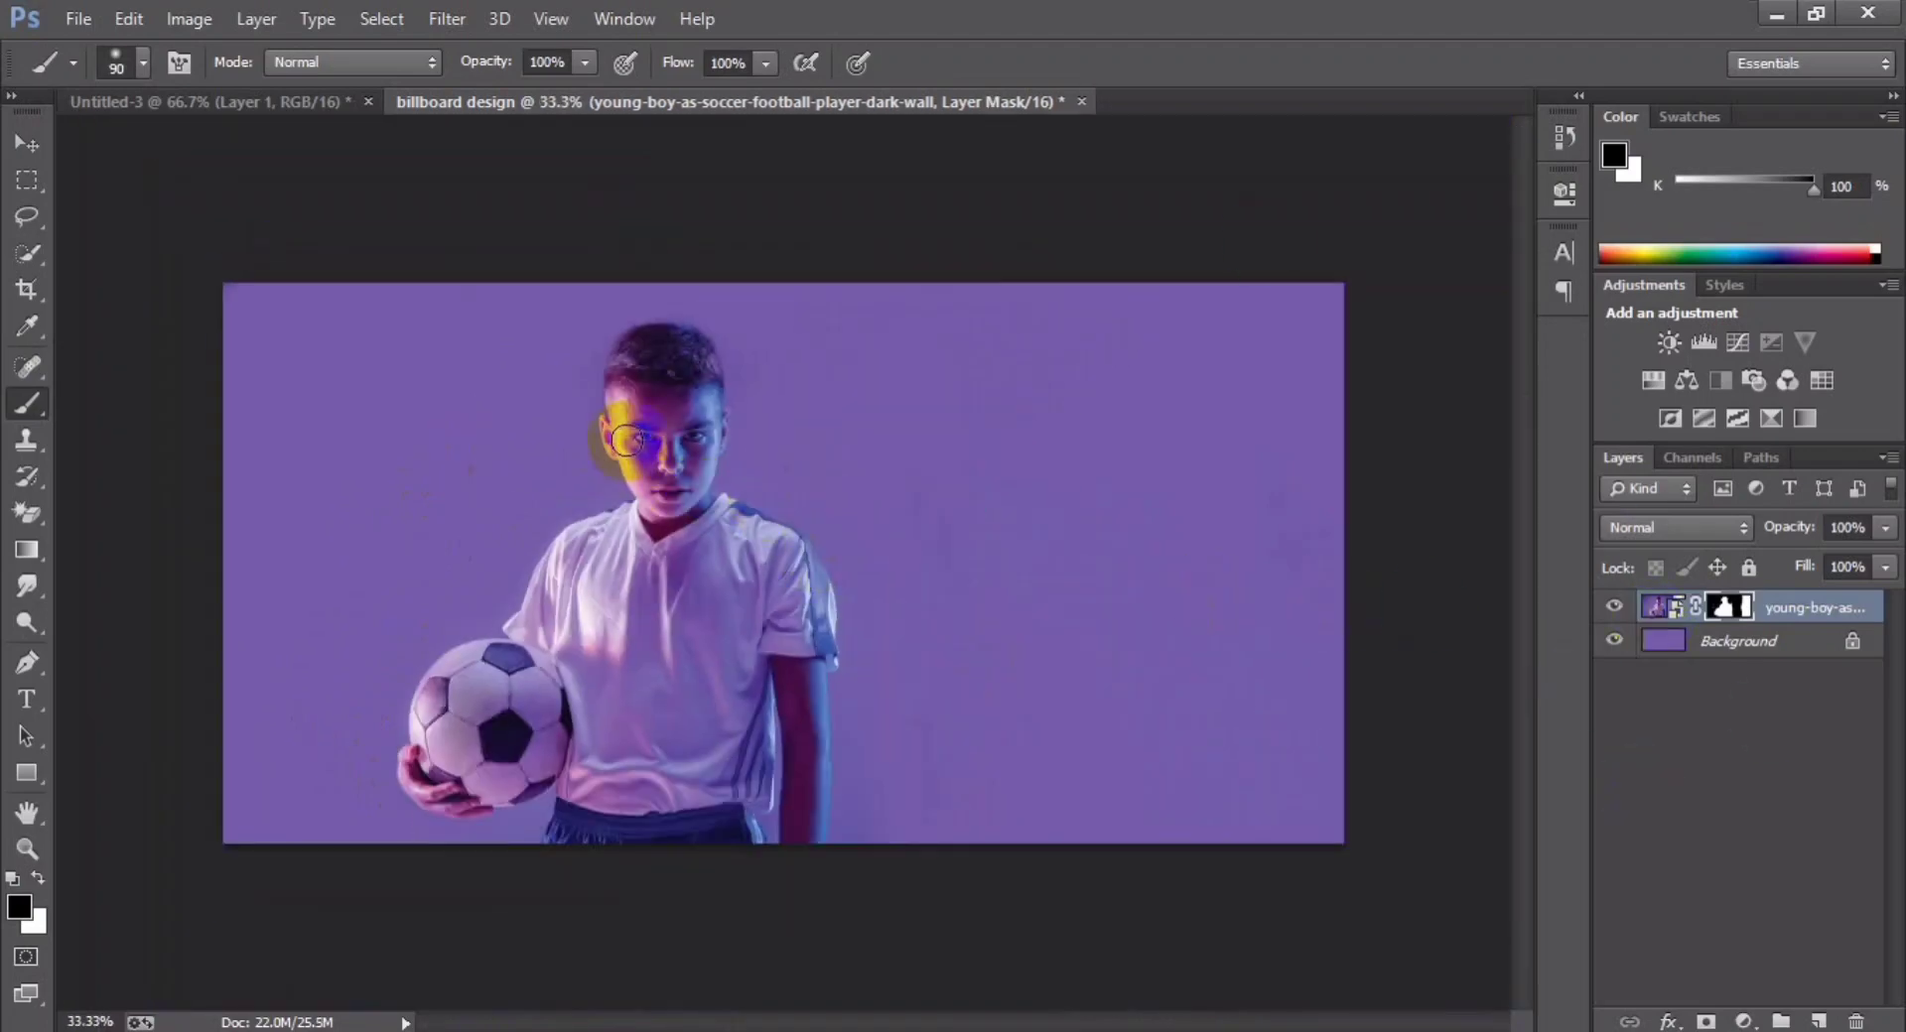
{"action": "left_click", "coordinate": [22, 147]}
- Add a new layer above Background and paint a large soft purple glow on it
{"action": "left_click", "coordinate": [16, 147]}
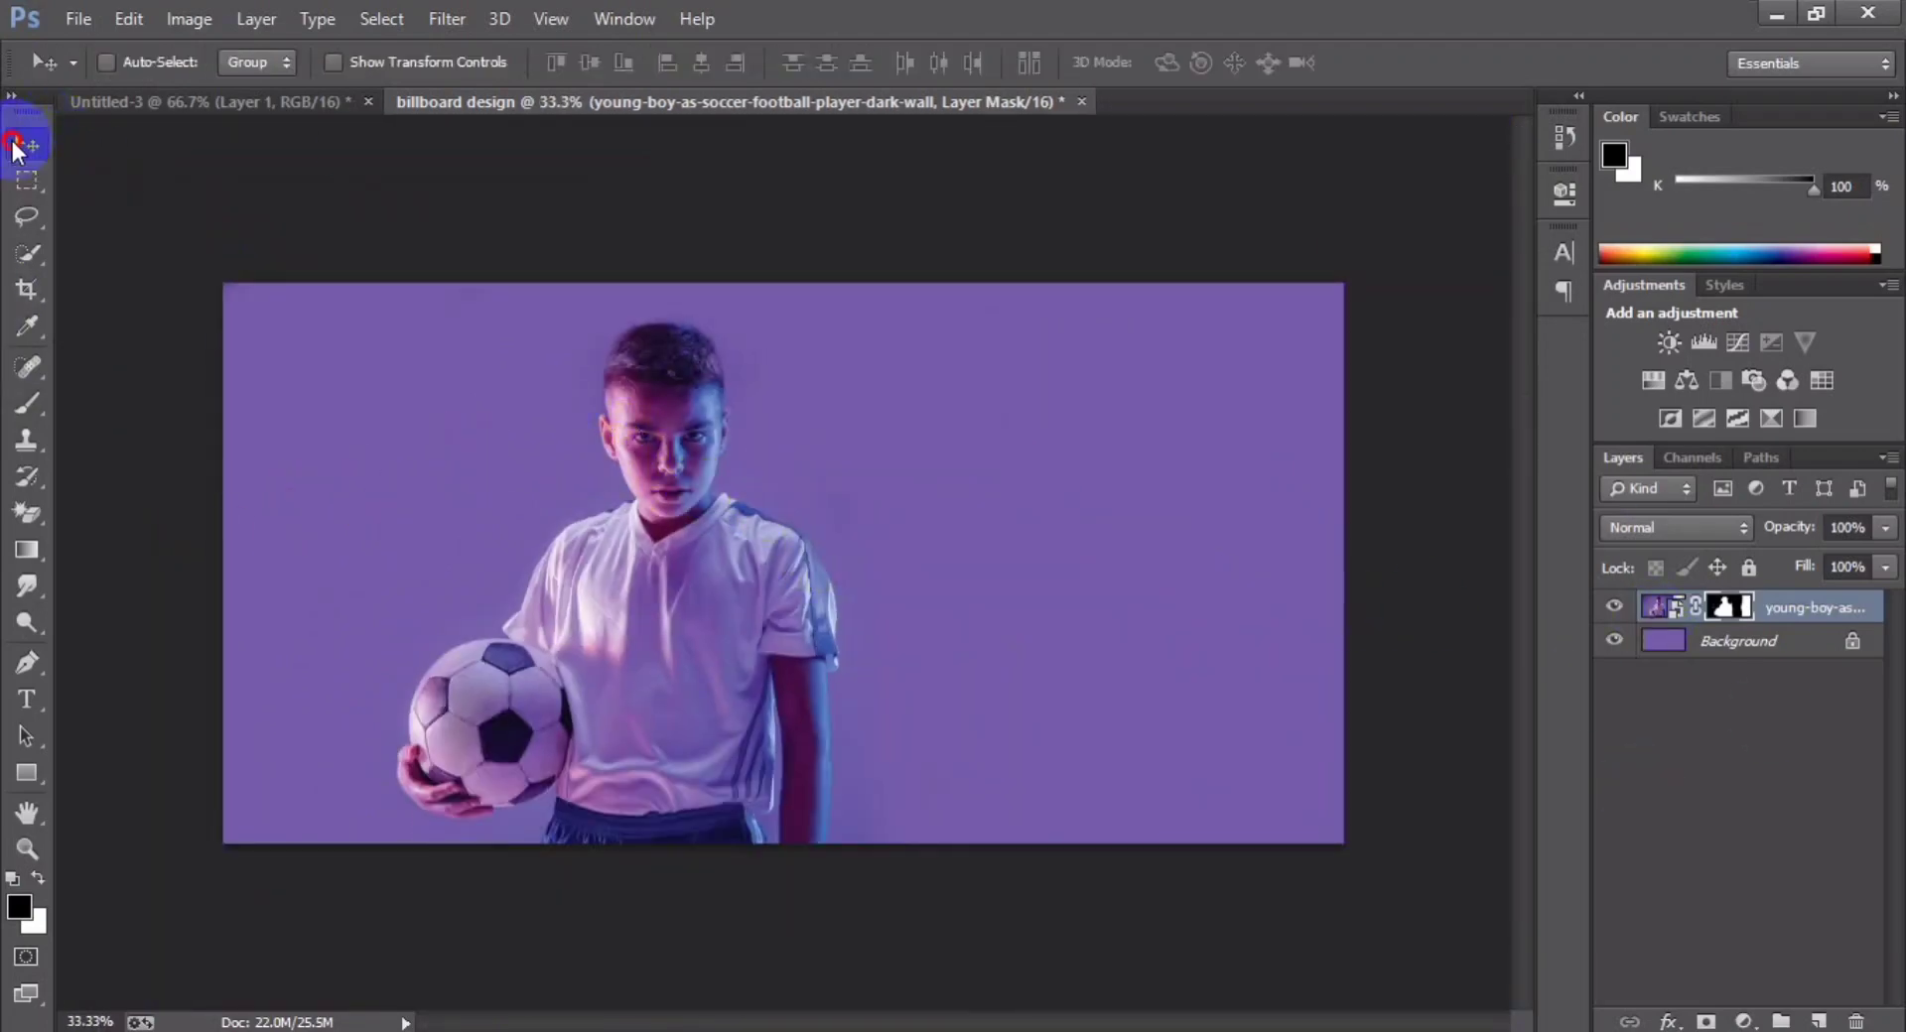
{"action": "left_click", "coordinate": [1667, 651]}
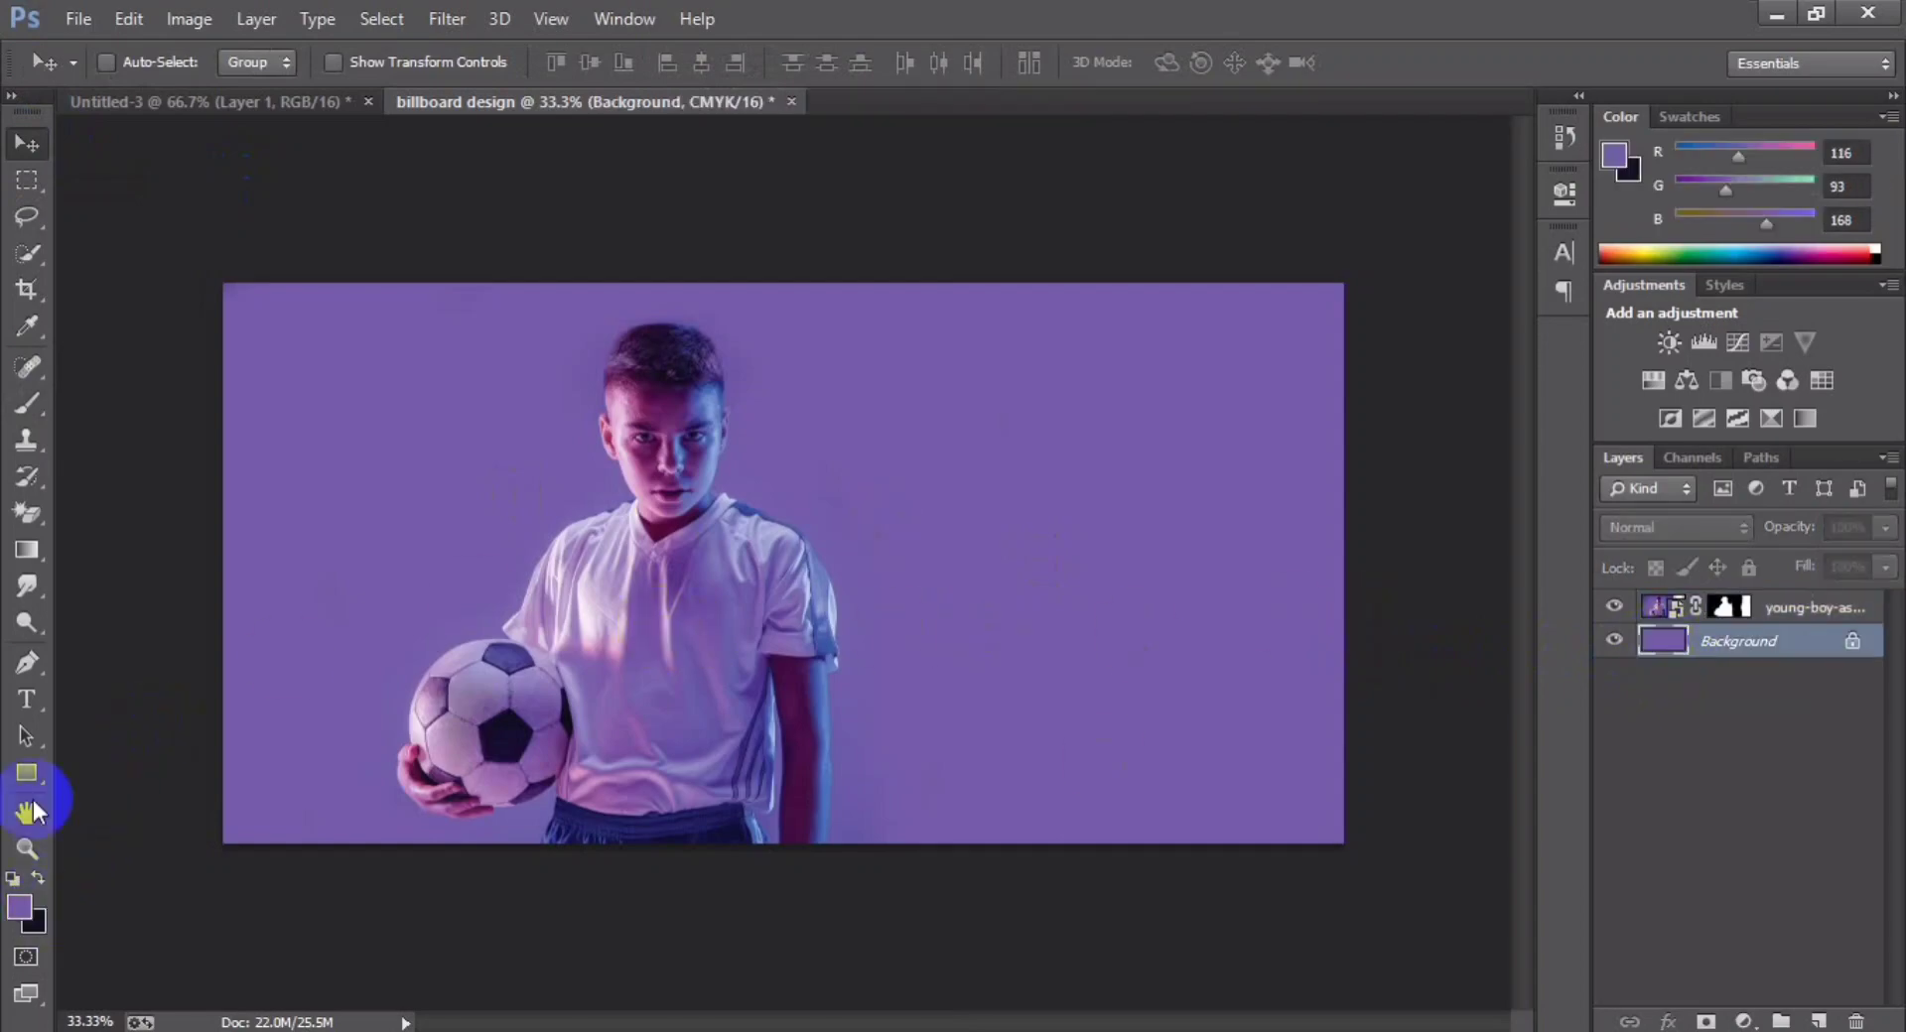
{"action": "left_click", "coordinate": [28, 328]}
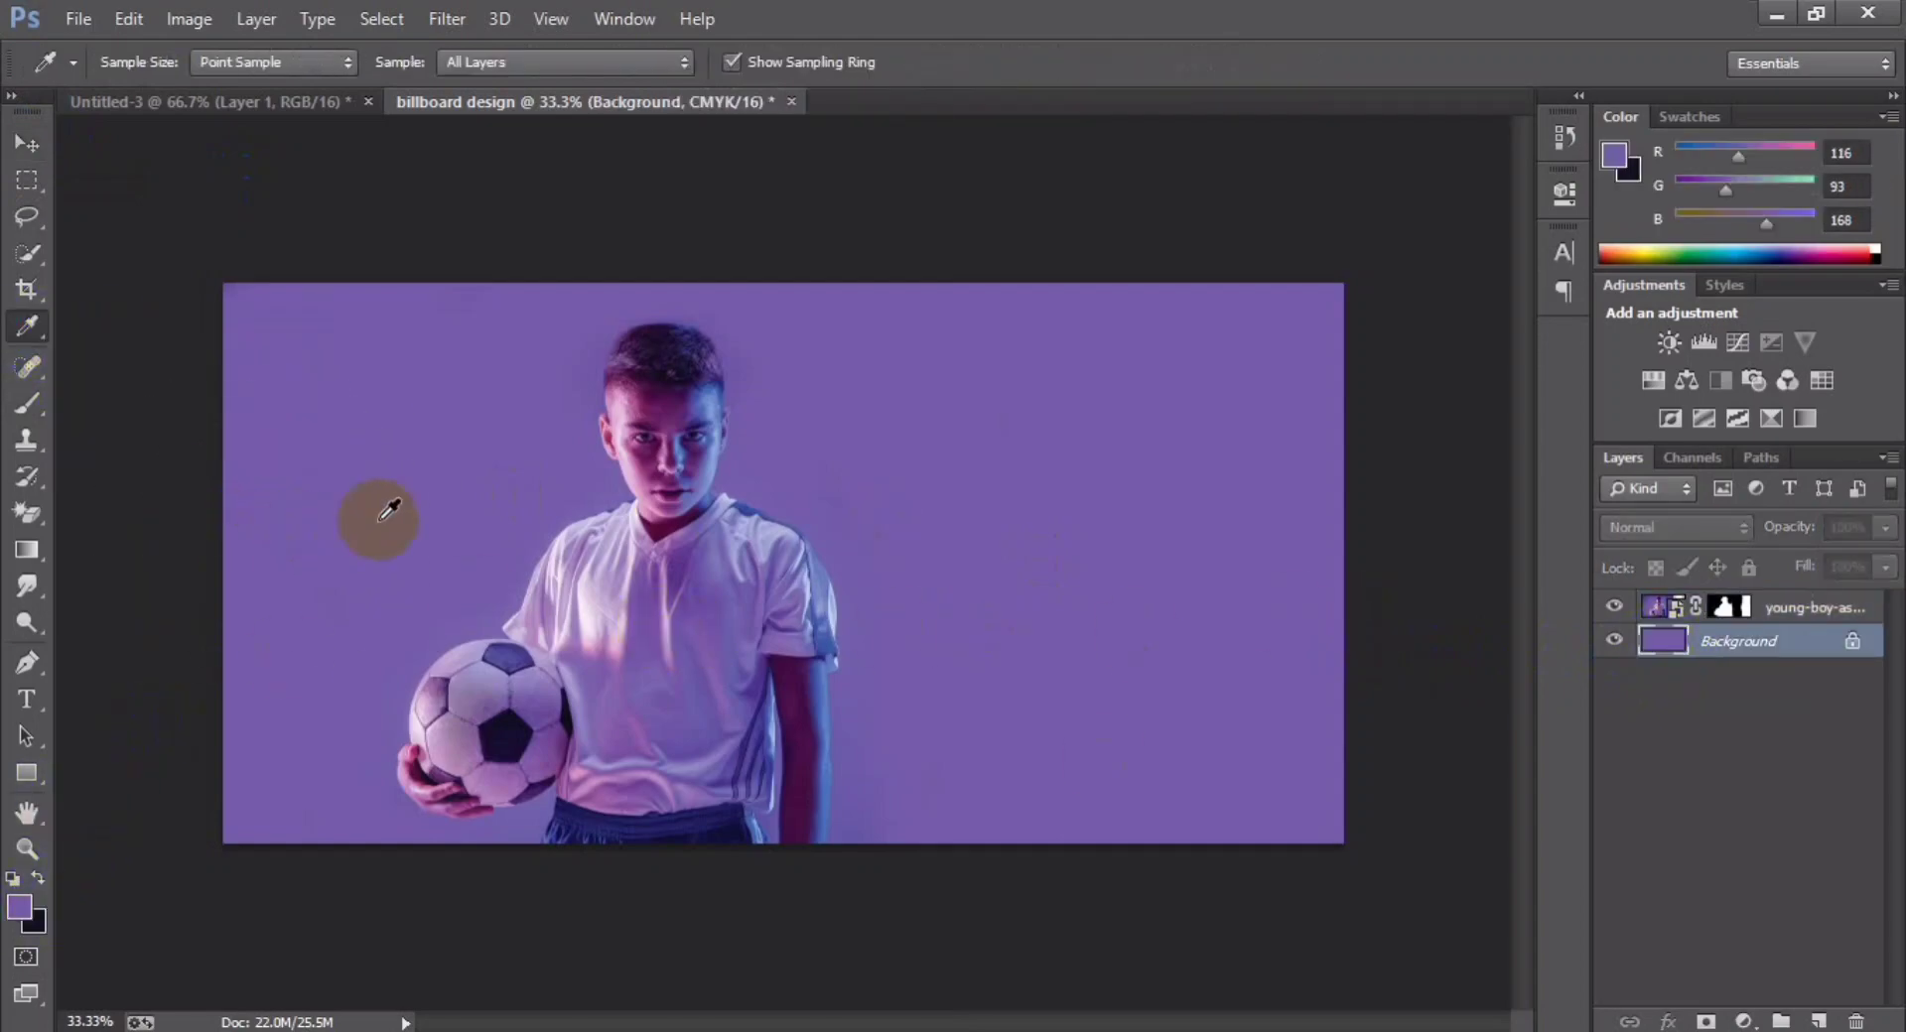
{"action": "left_click", "coordinate": [1819, 1021]}
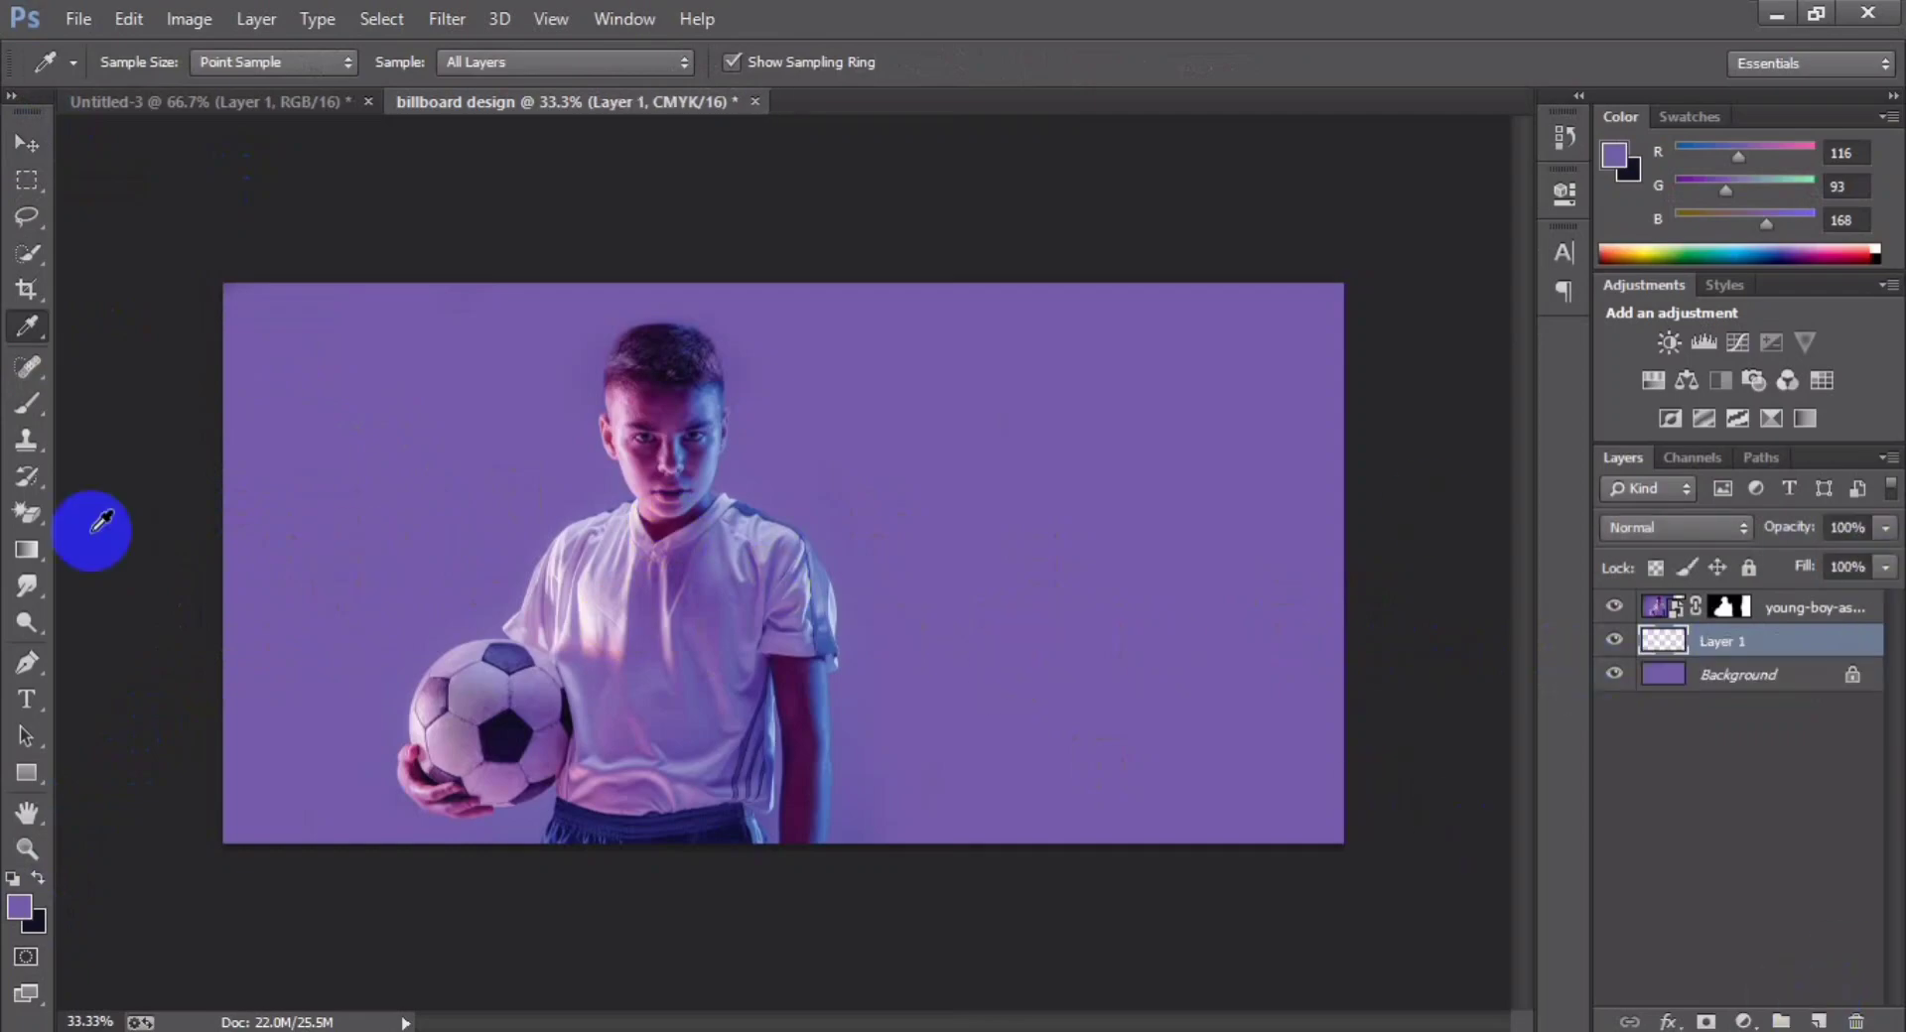
{"action": "left_click", "coordinate": [26, 407]}
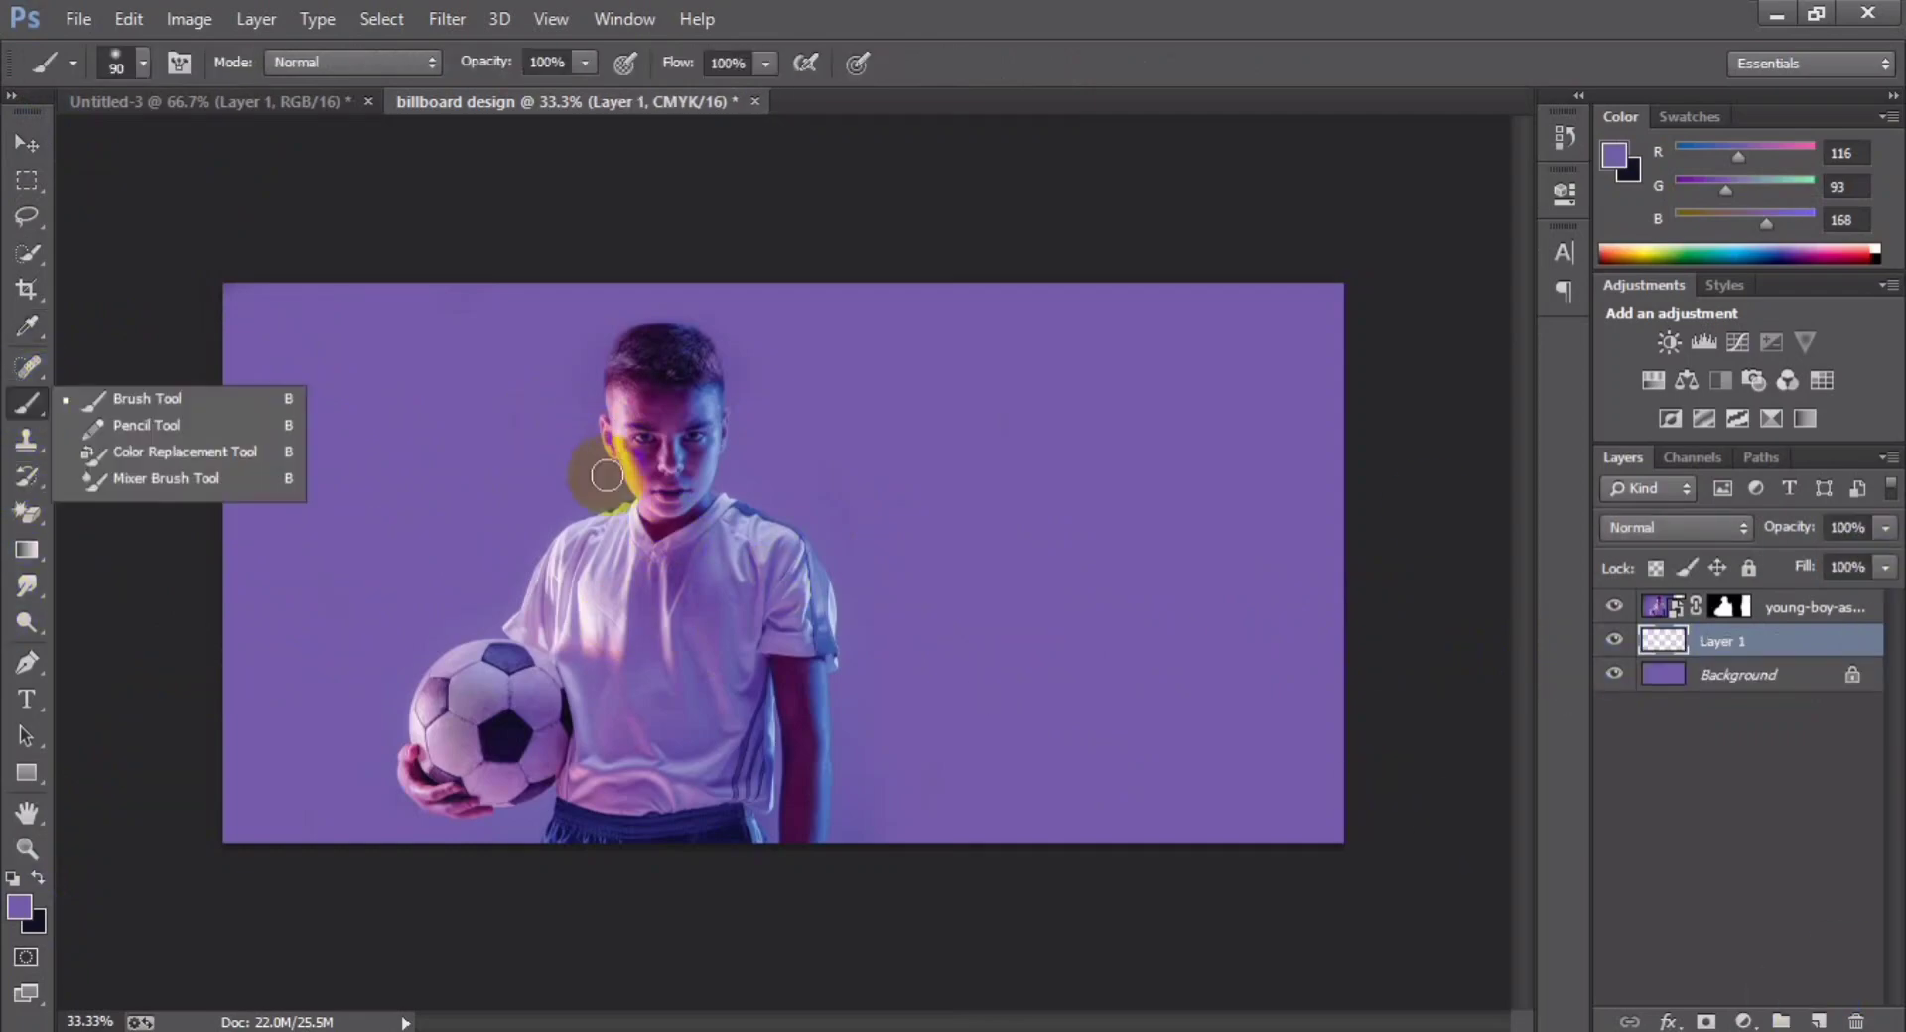
{"action": "left_click_drag", "start_coordinate": [629, 598], "coordinate": [669, 603]}
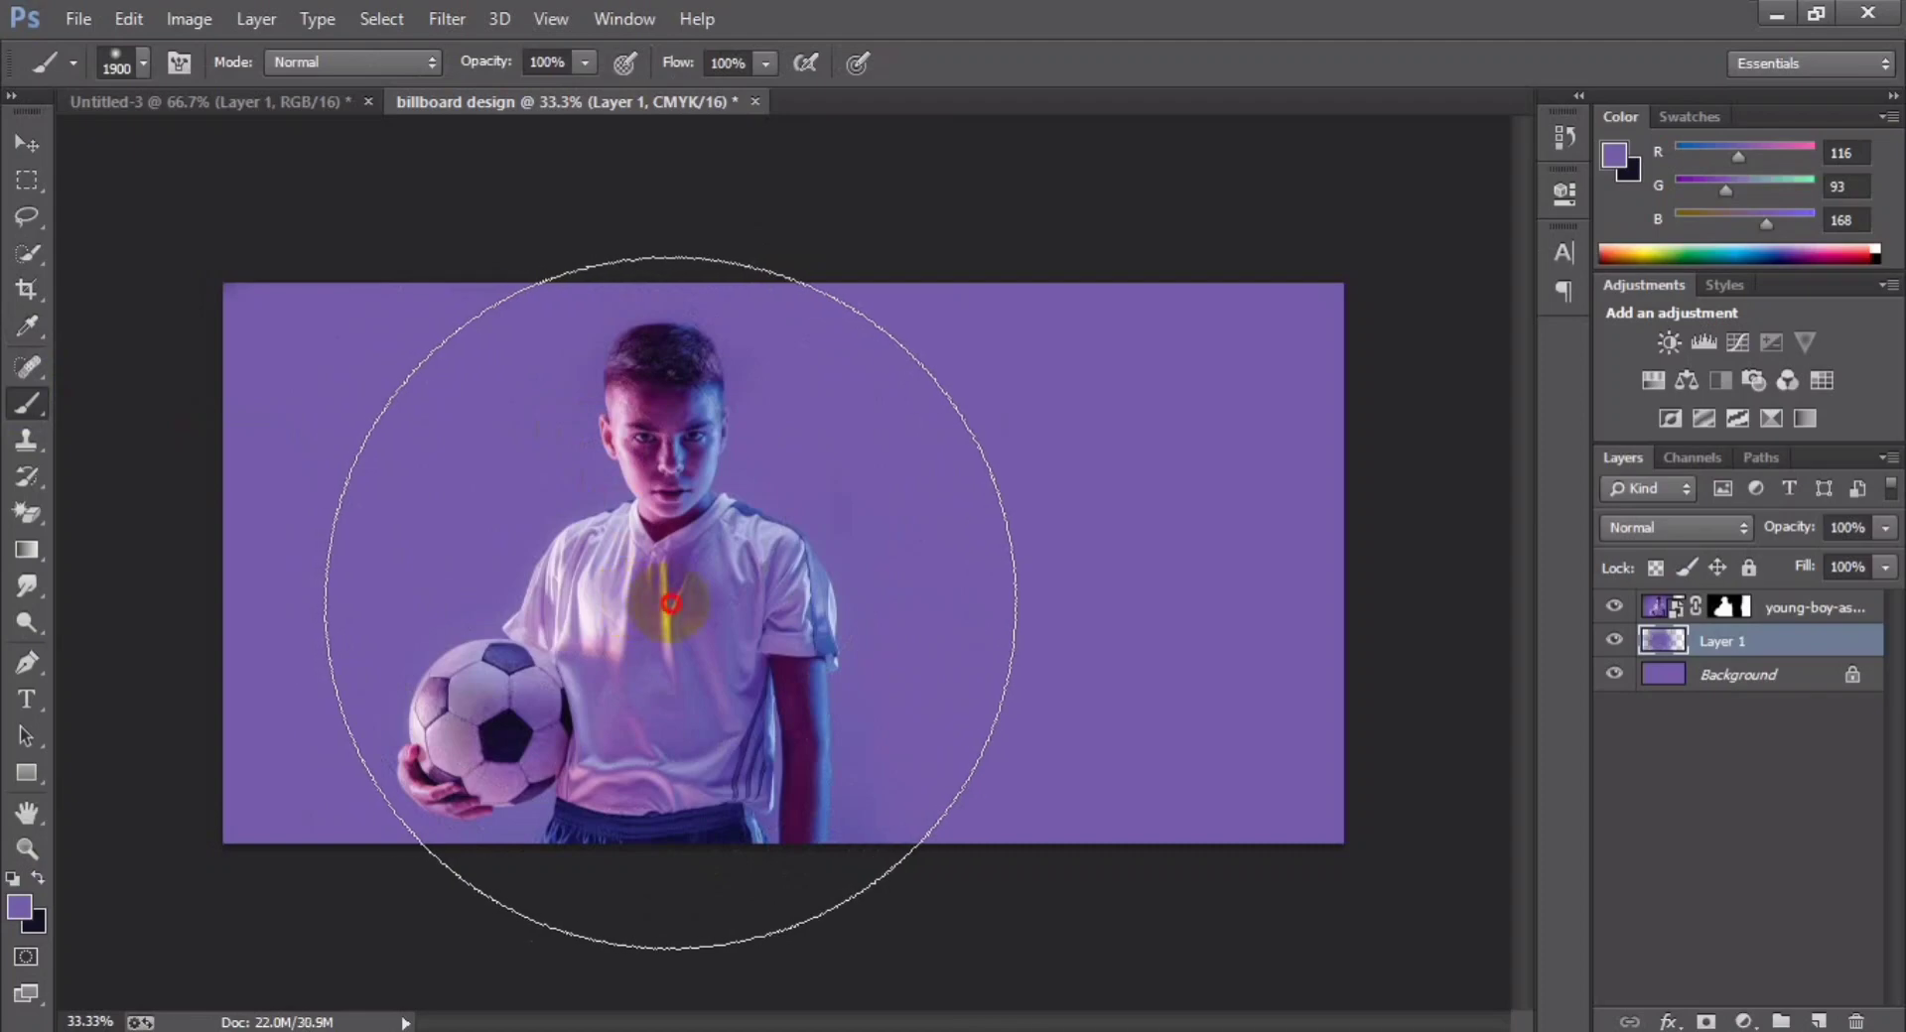
- Toggle the Background layer's visibility to inspect the soft purple strokes
{"action": "left_click", "coordinate": [1616, 675]}
{"action": "left_click", "coordinate": [1616, 675]}
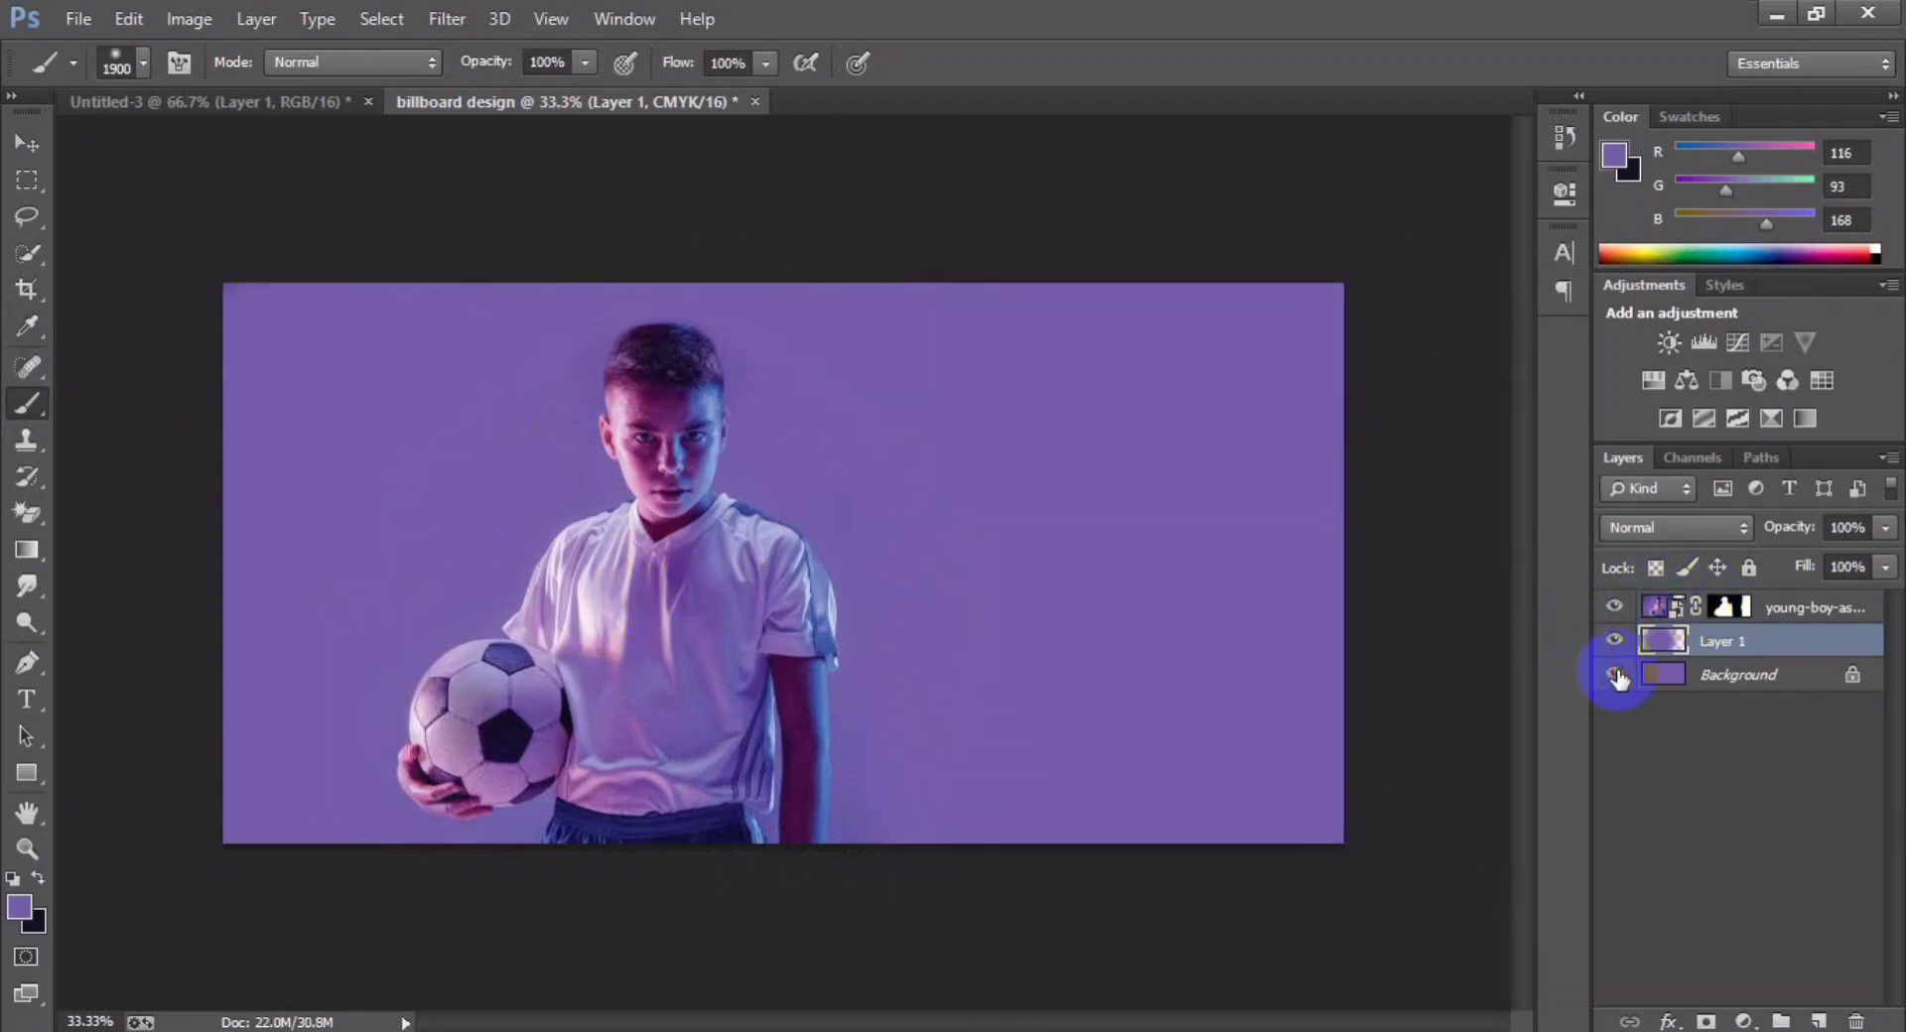
{"action": "left_click", "coordinate": [1615, 675]}
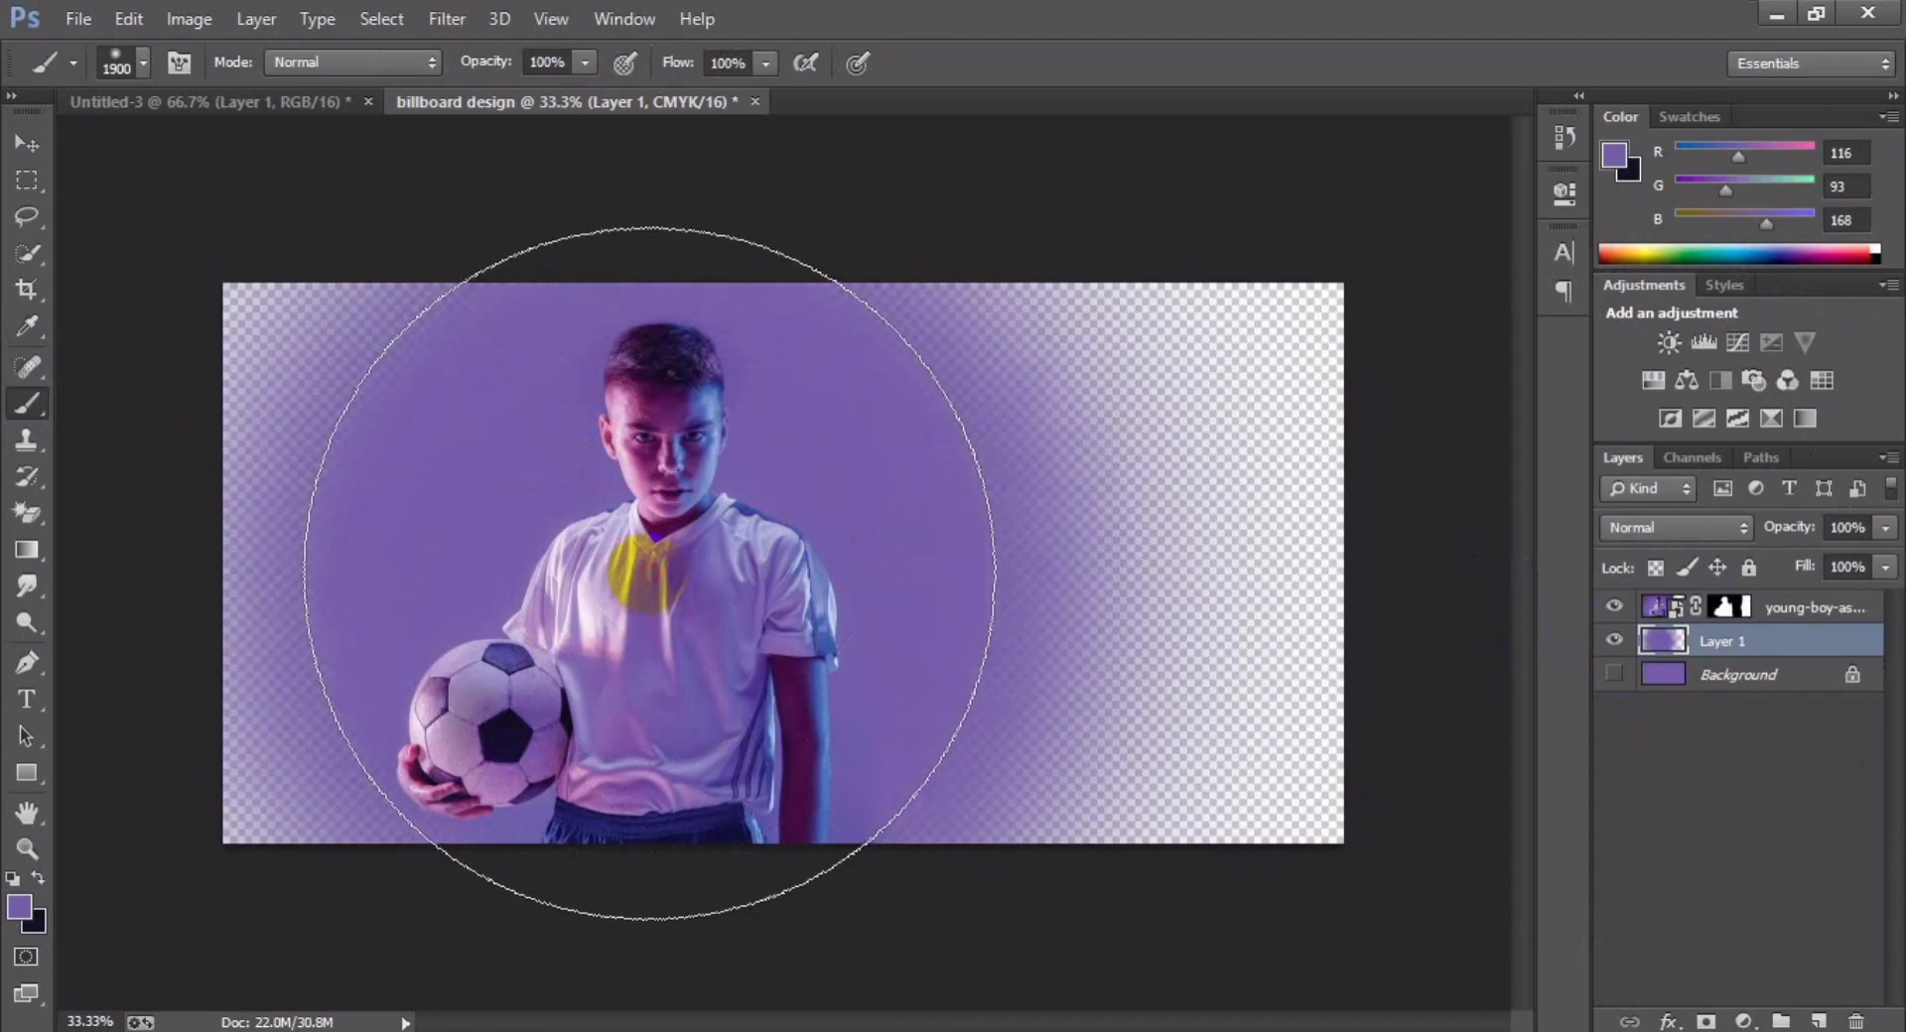
- Show the Background layer and set the foreground to a deeper purple (R88 G60 B153)
{"action": "key", "text": "v"}
{"action": "left_click", "coordinate": [1678, 679]}
{"action": "left_click", "coordinate": [1614, 675]}
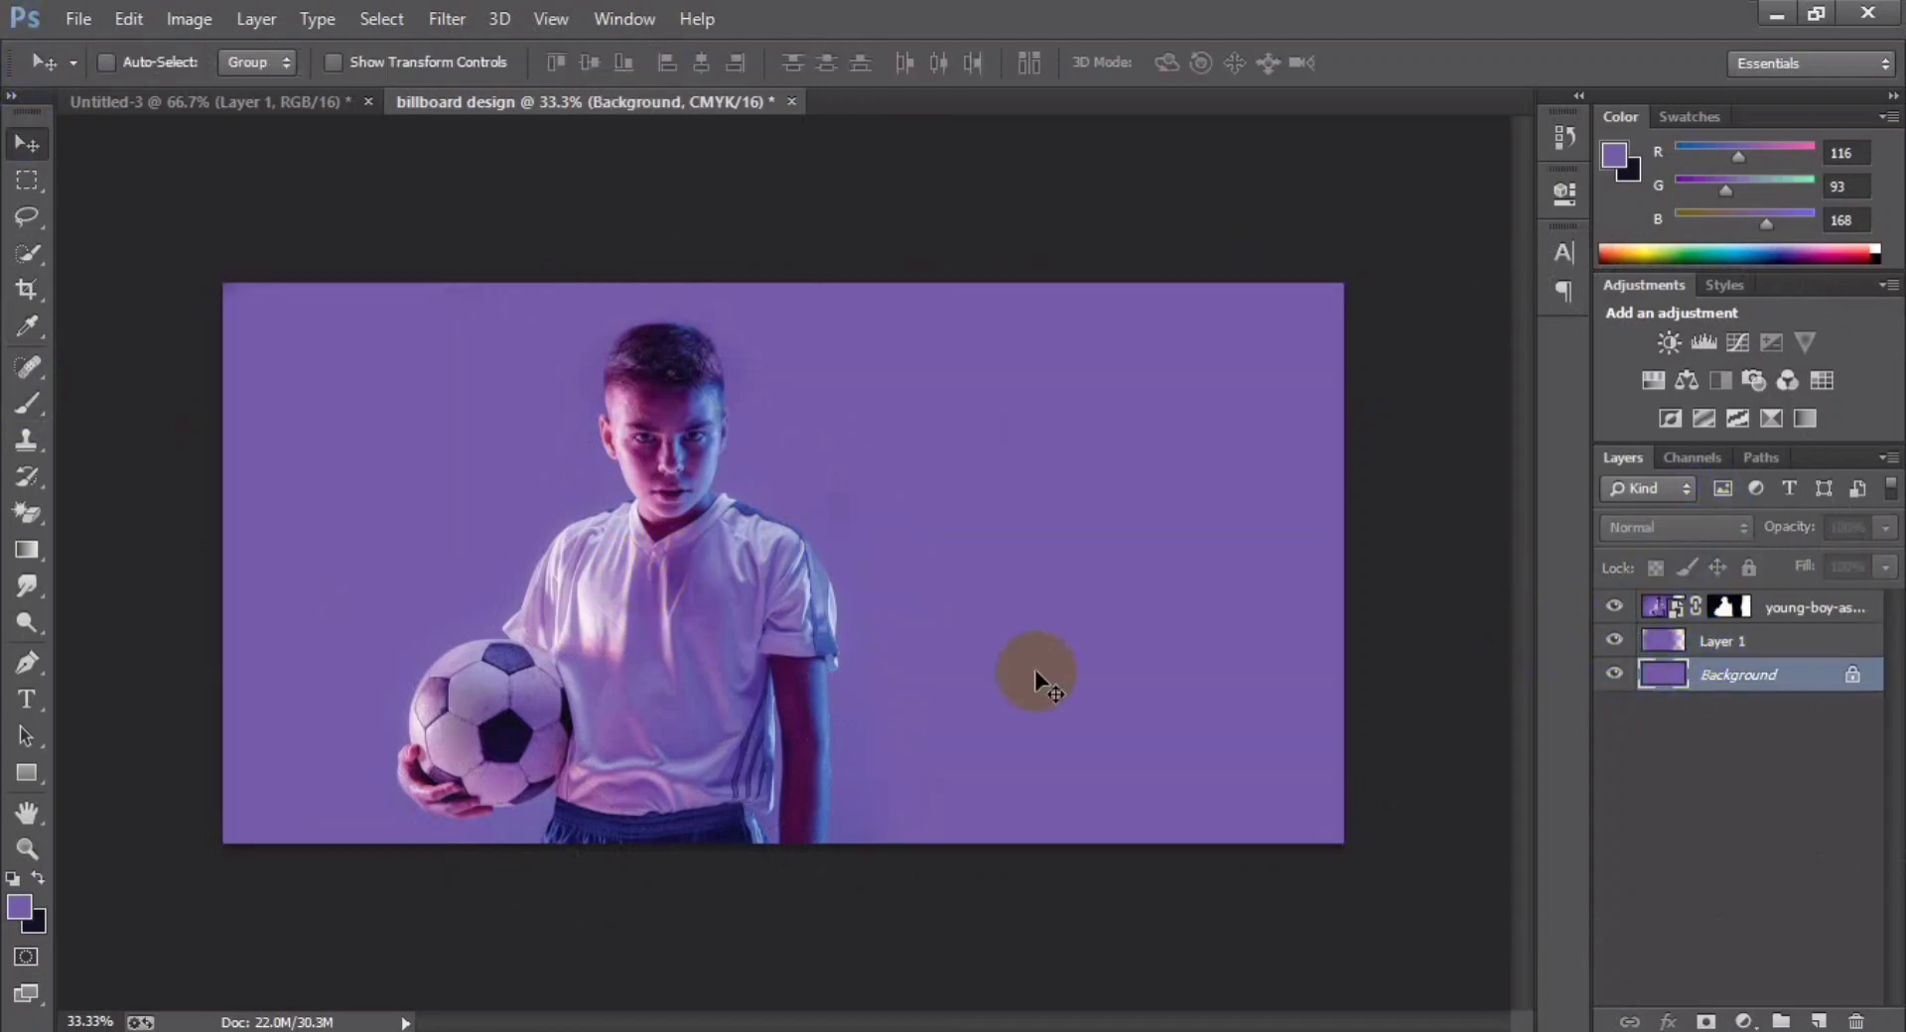
{"action": "left_click", "coordinate": [19, 906]}
{"action": "left_click", "coordinate": [1292, 417]}
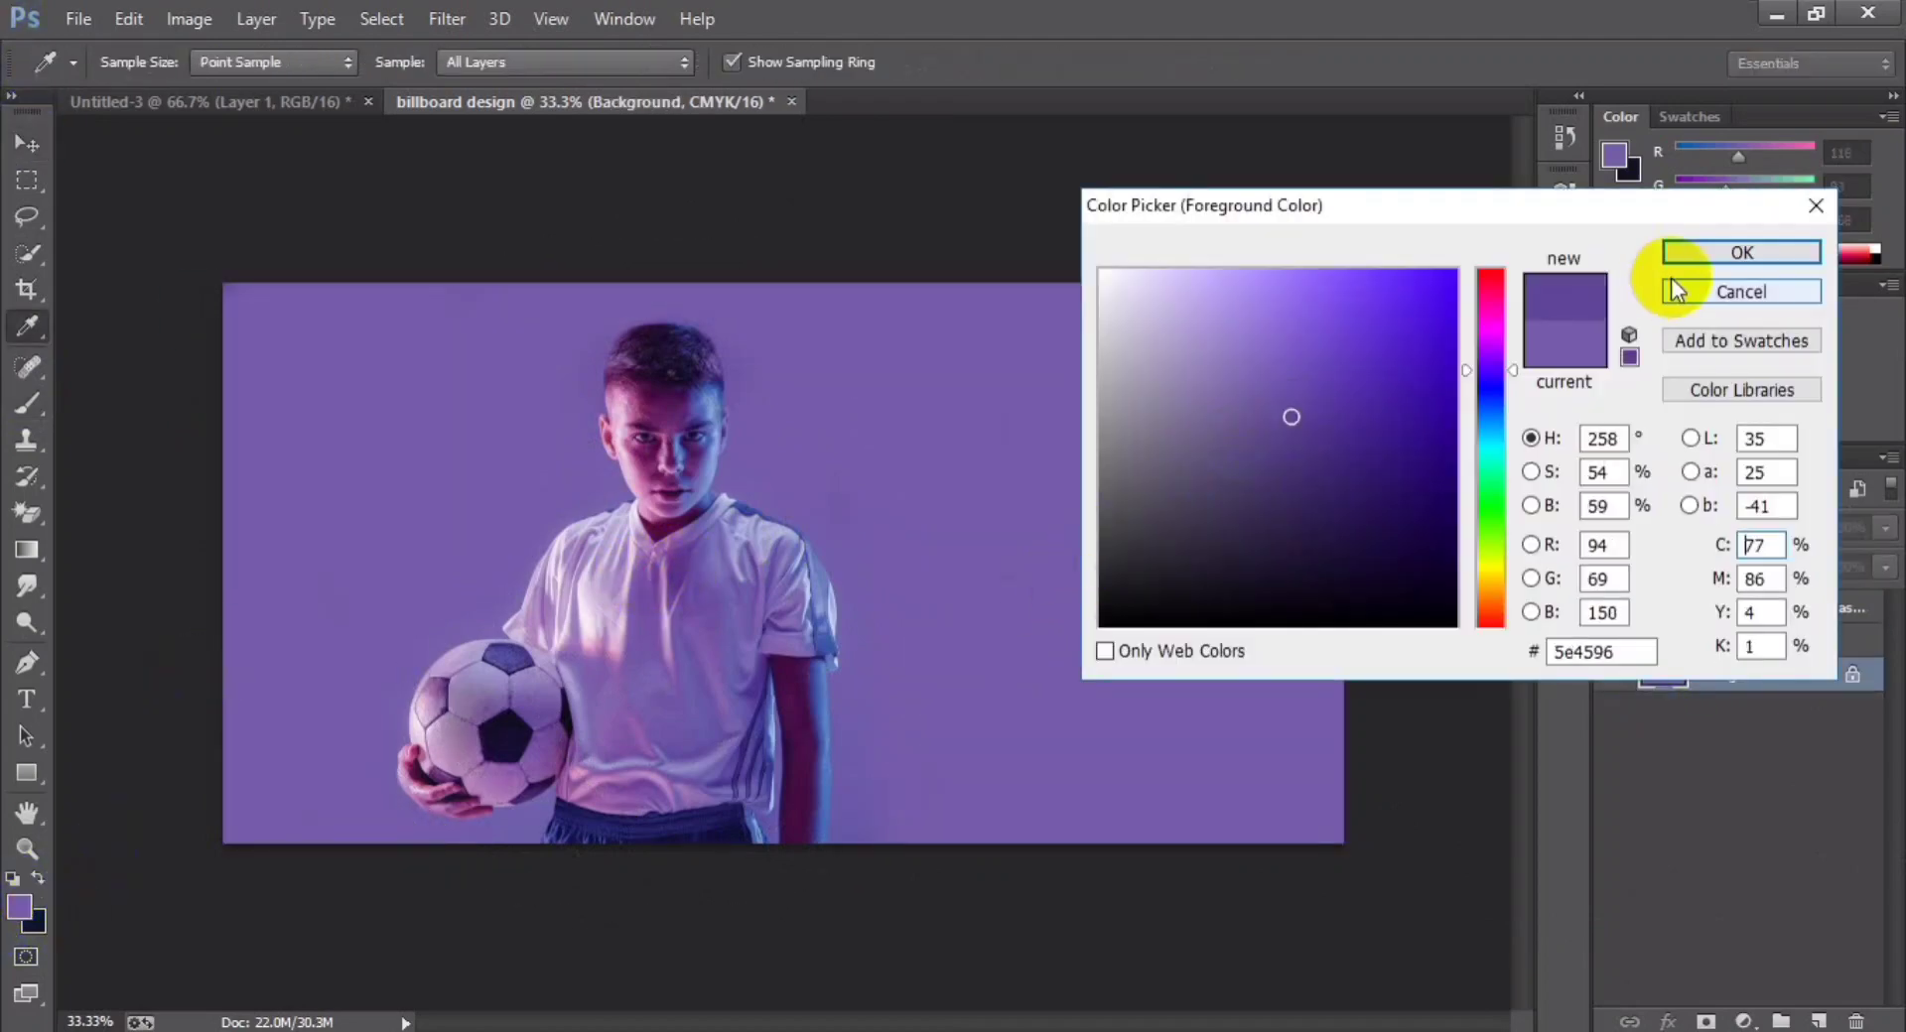
{"action": "key", "text": "Return"}
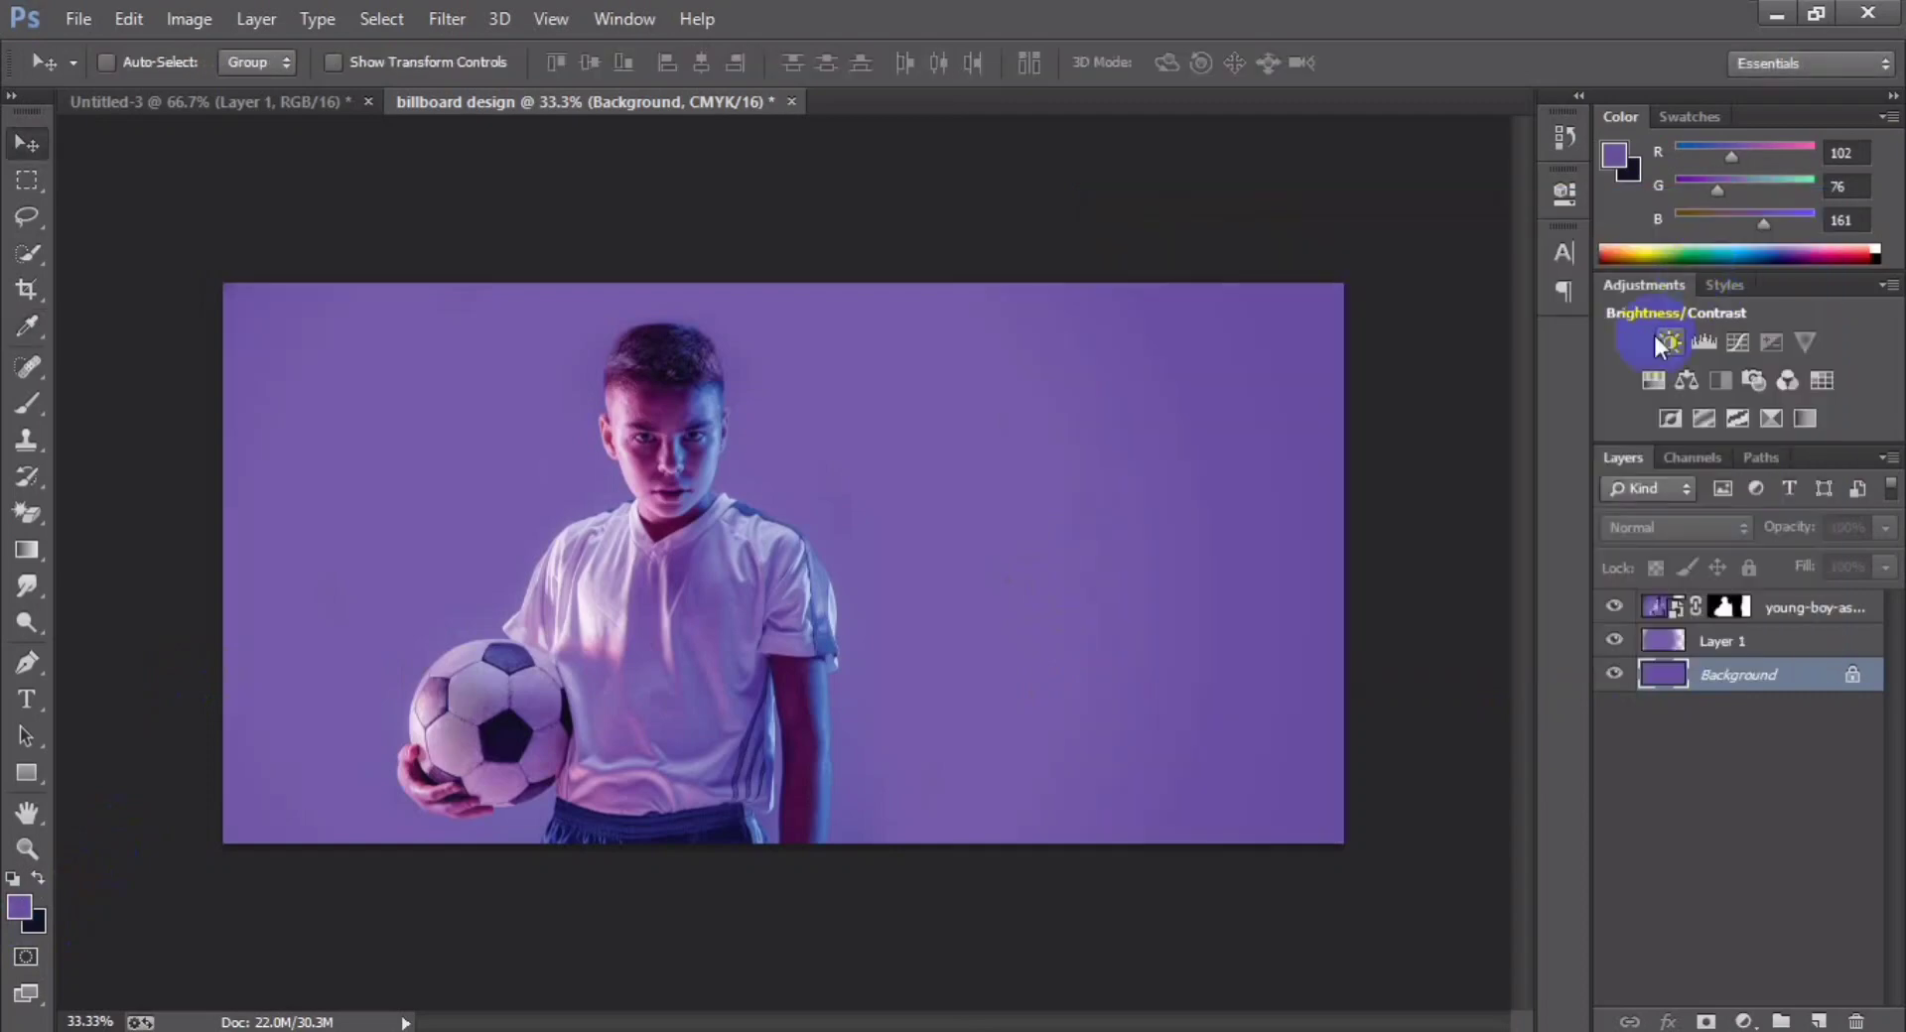
{"action": "left_click", "coordinate": [18, 906]}
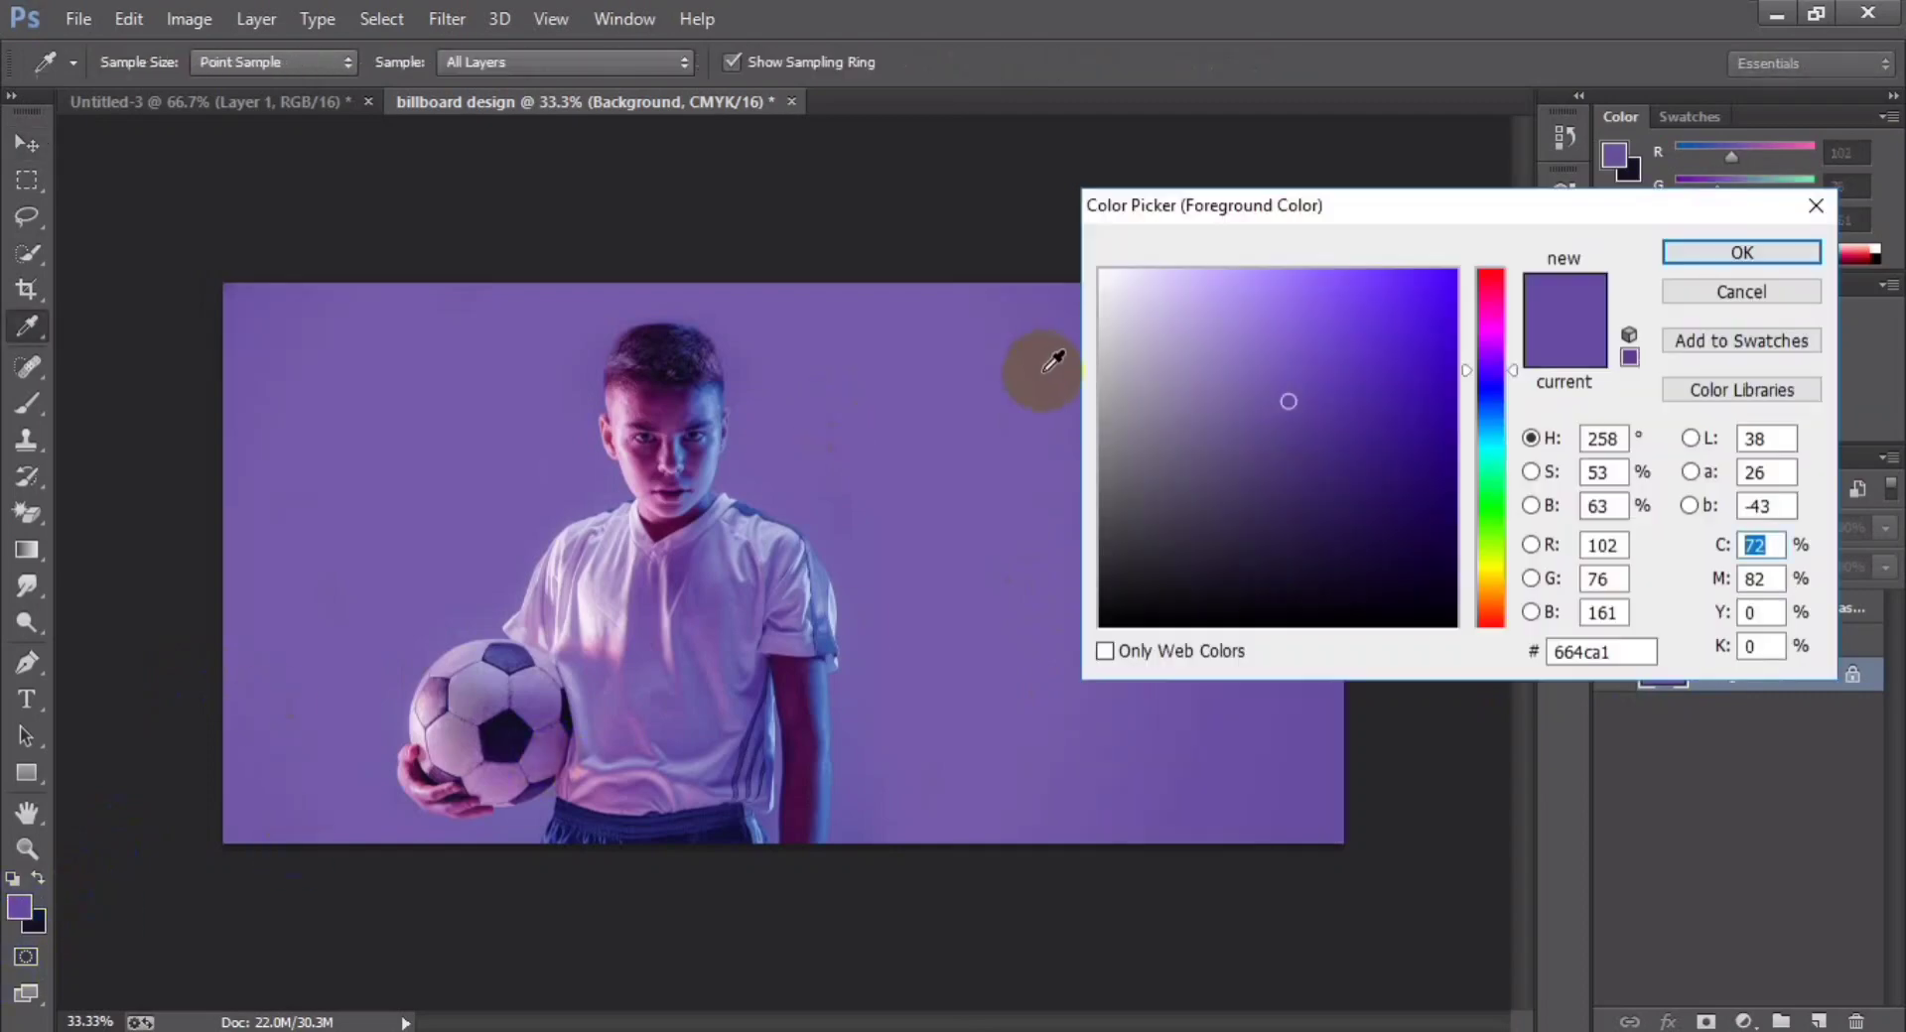
{"action": "key", "text": "Return"}
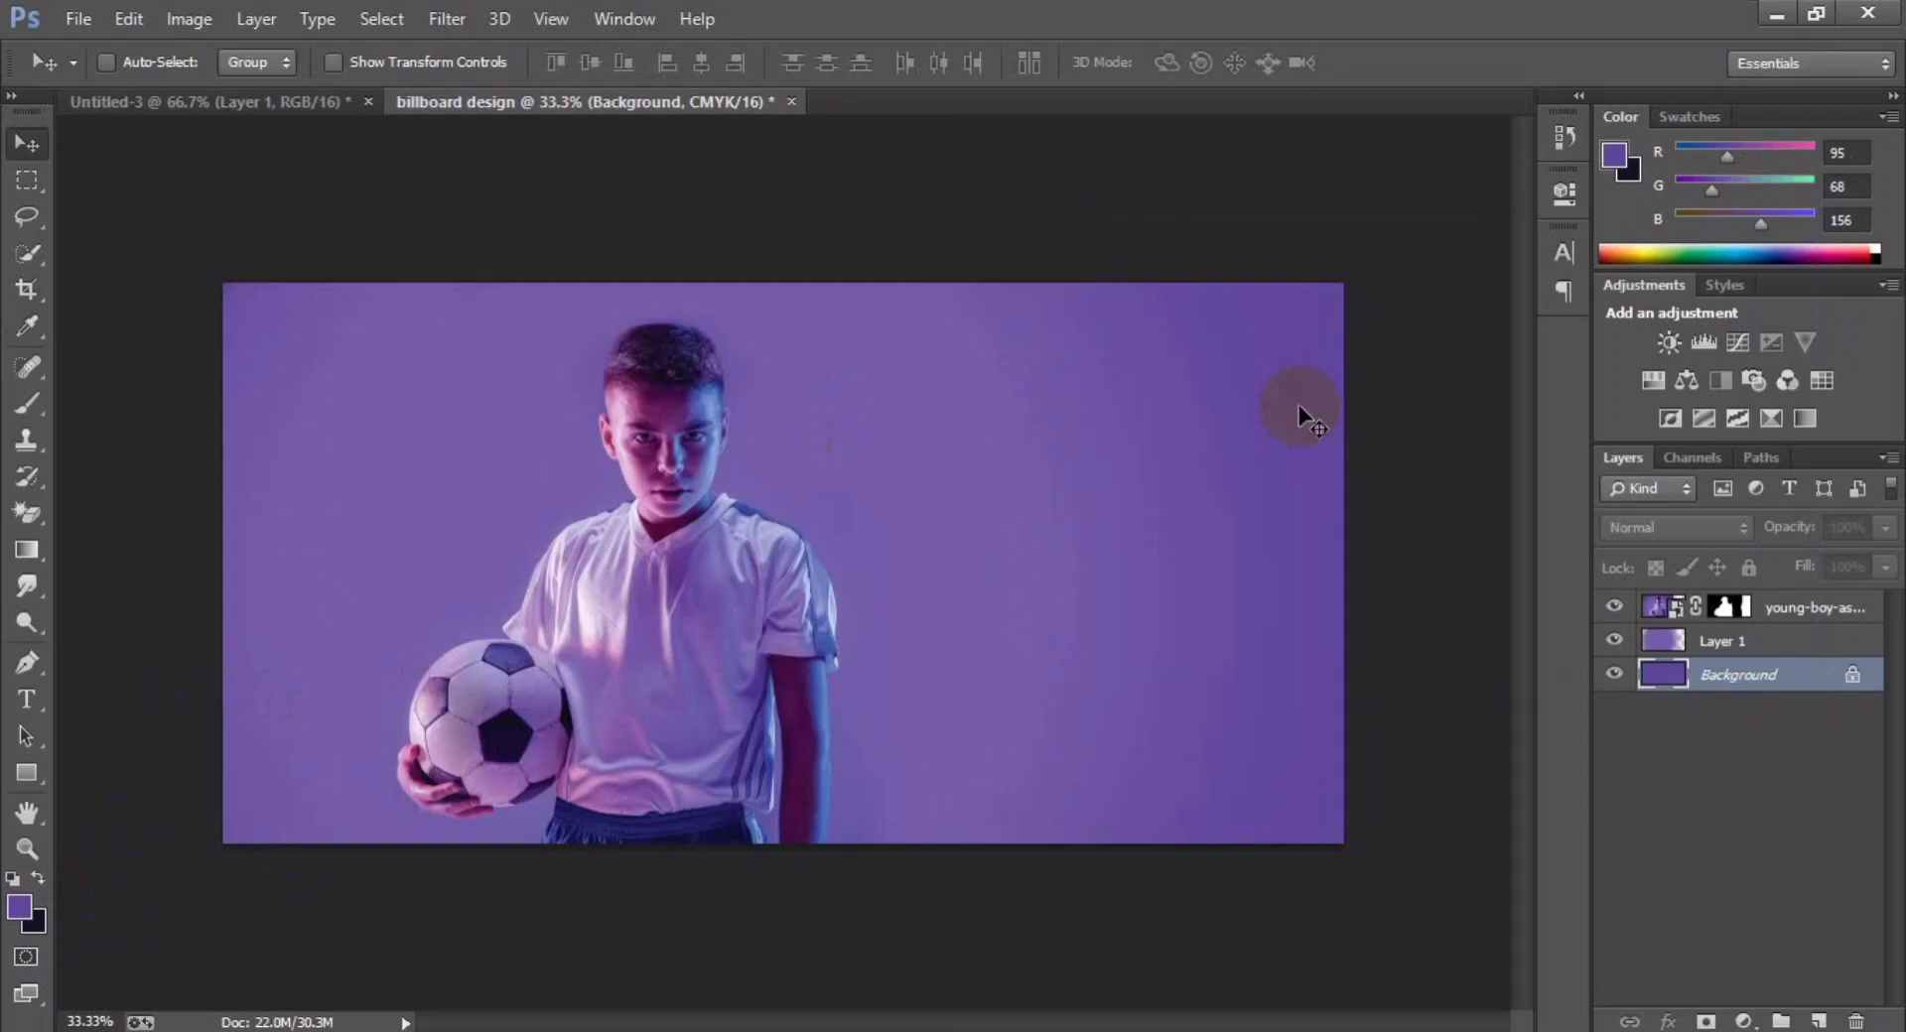
{"action": "left_click", "coordinate": [19, 907]}
{"action": "key", "text": "Return"}
- Switch to Notepad and select the two headline lines of the ad copy
{"action": "key", "text": "v"}
{"action": "key", "text": "ctrl+plus"}
{"action": "key", "text": "ctrl+minus"}
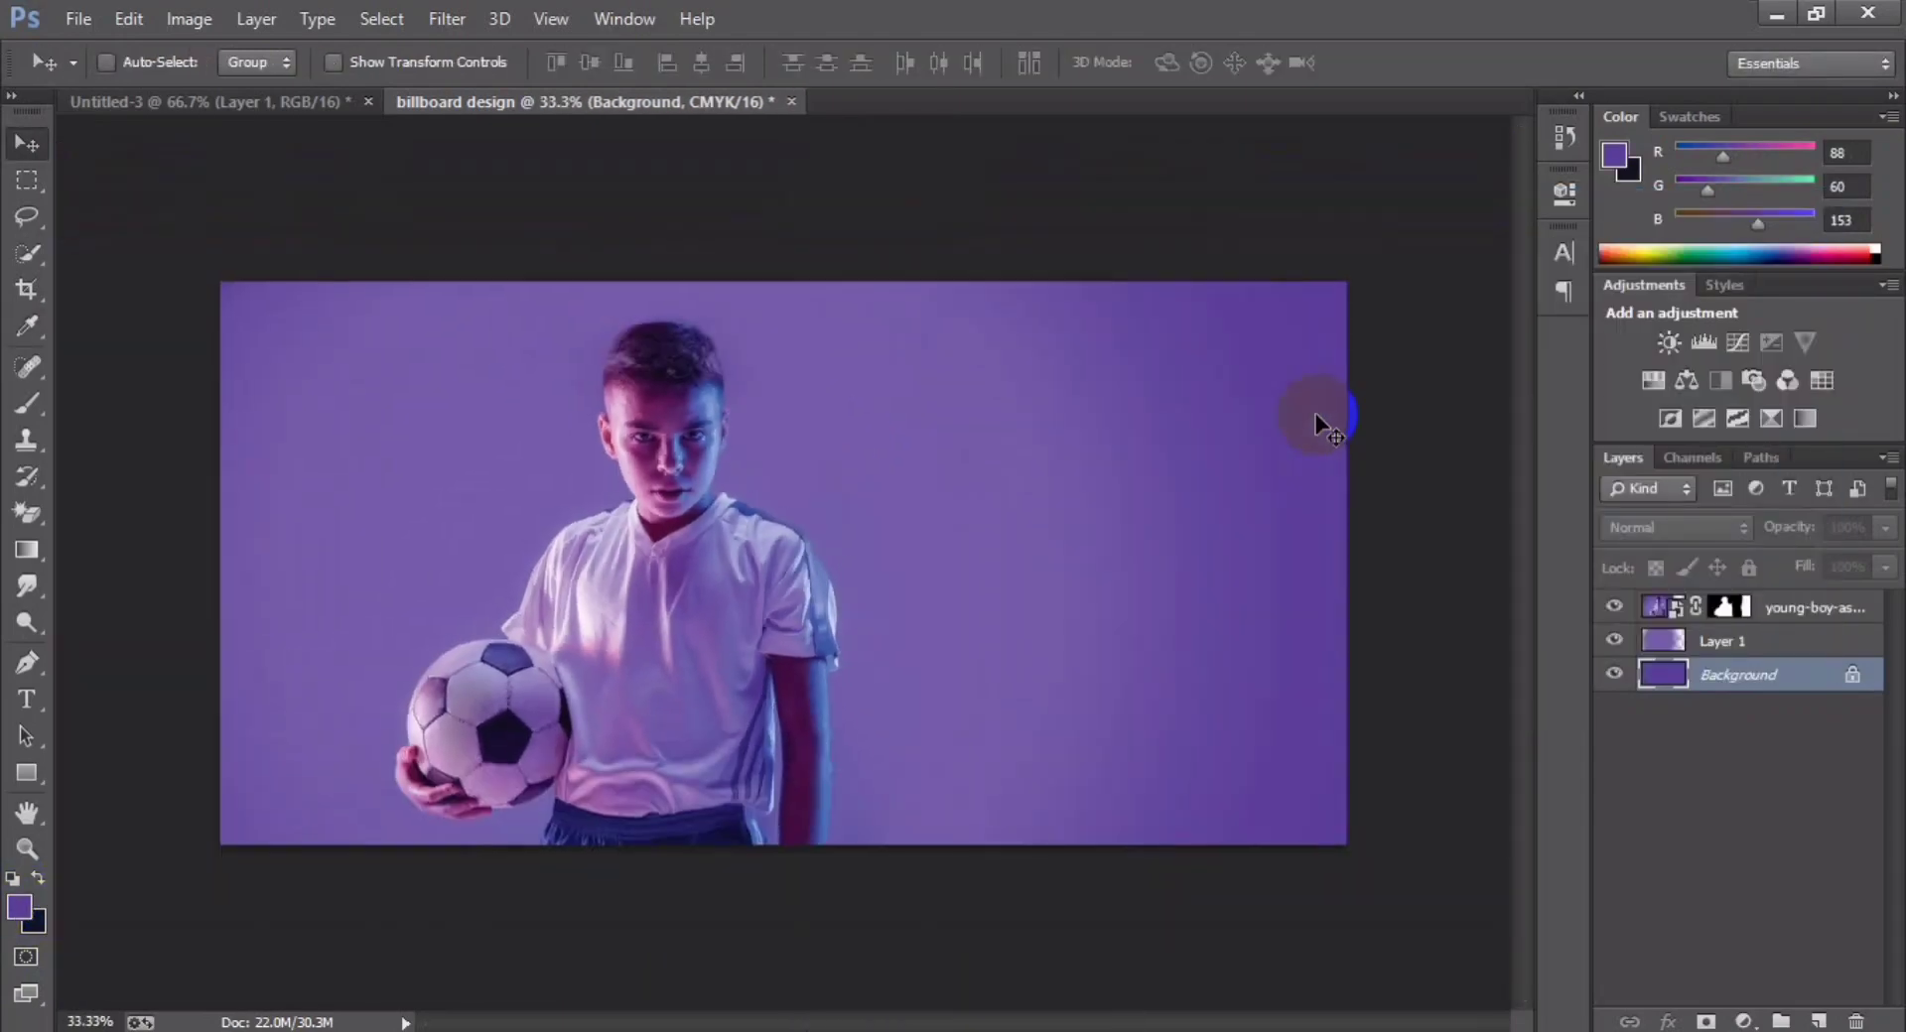
{"action": "key", "text": "alt+Tab"}
{"action": "key", "text": "Tab"}
{"action": "key", "text": "Tab"}
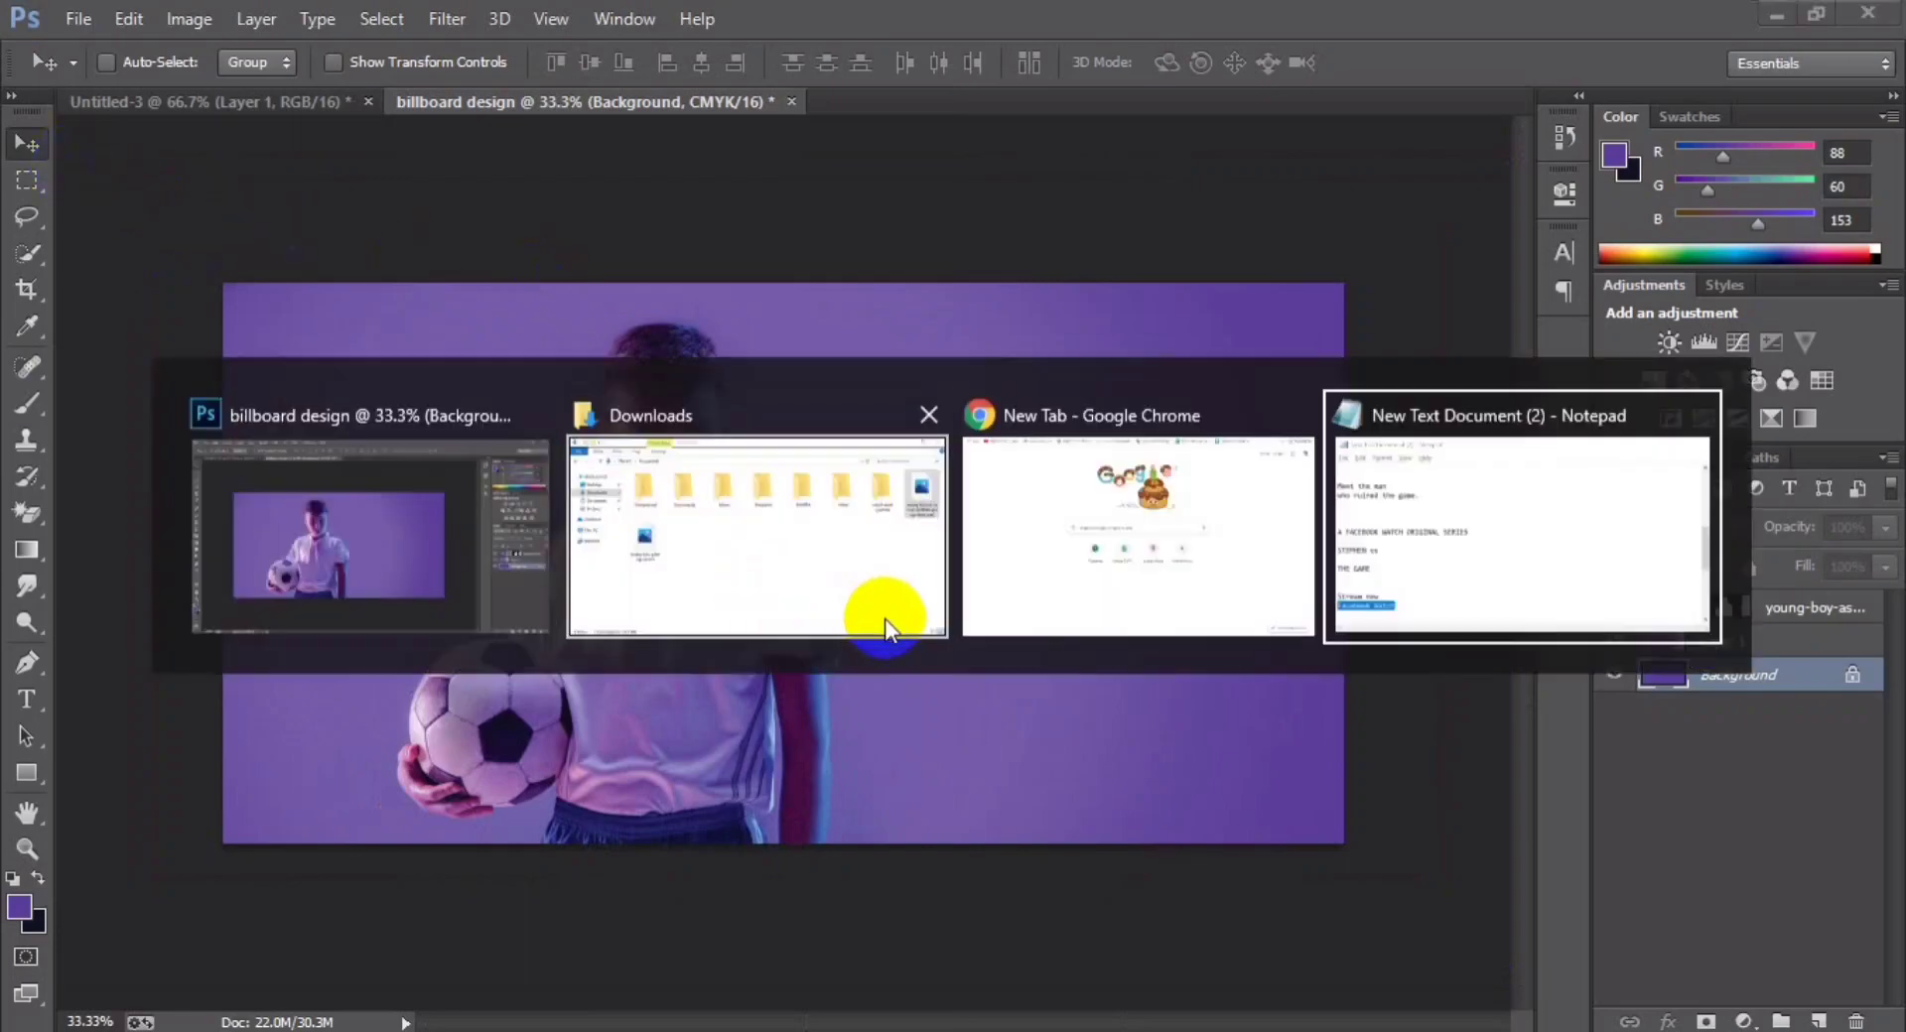
{"action": "scroll", "coordinate": [566, 332], "scroll_direction": "up", "scroll_amount": 4}
{"action": "scroll", "coordinate": [575, 347], "scroll_direction": "down", "scroll_amount": 4}
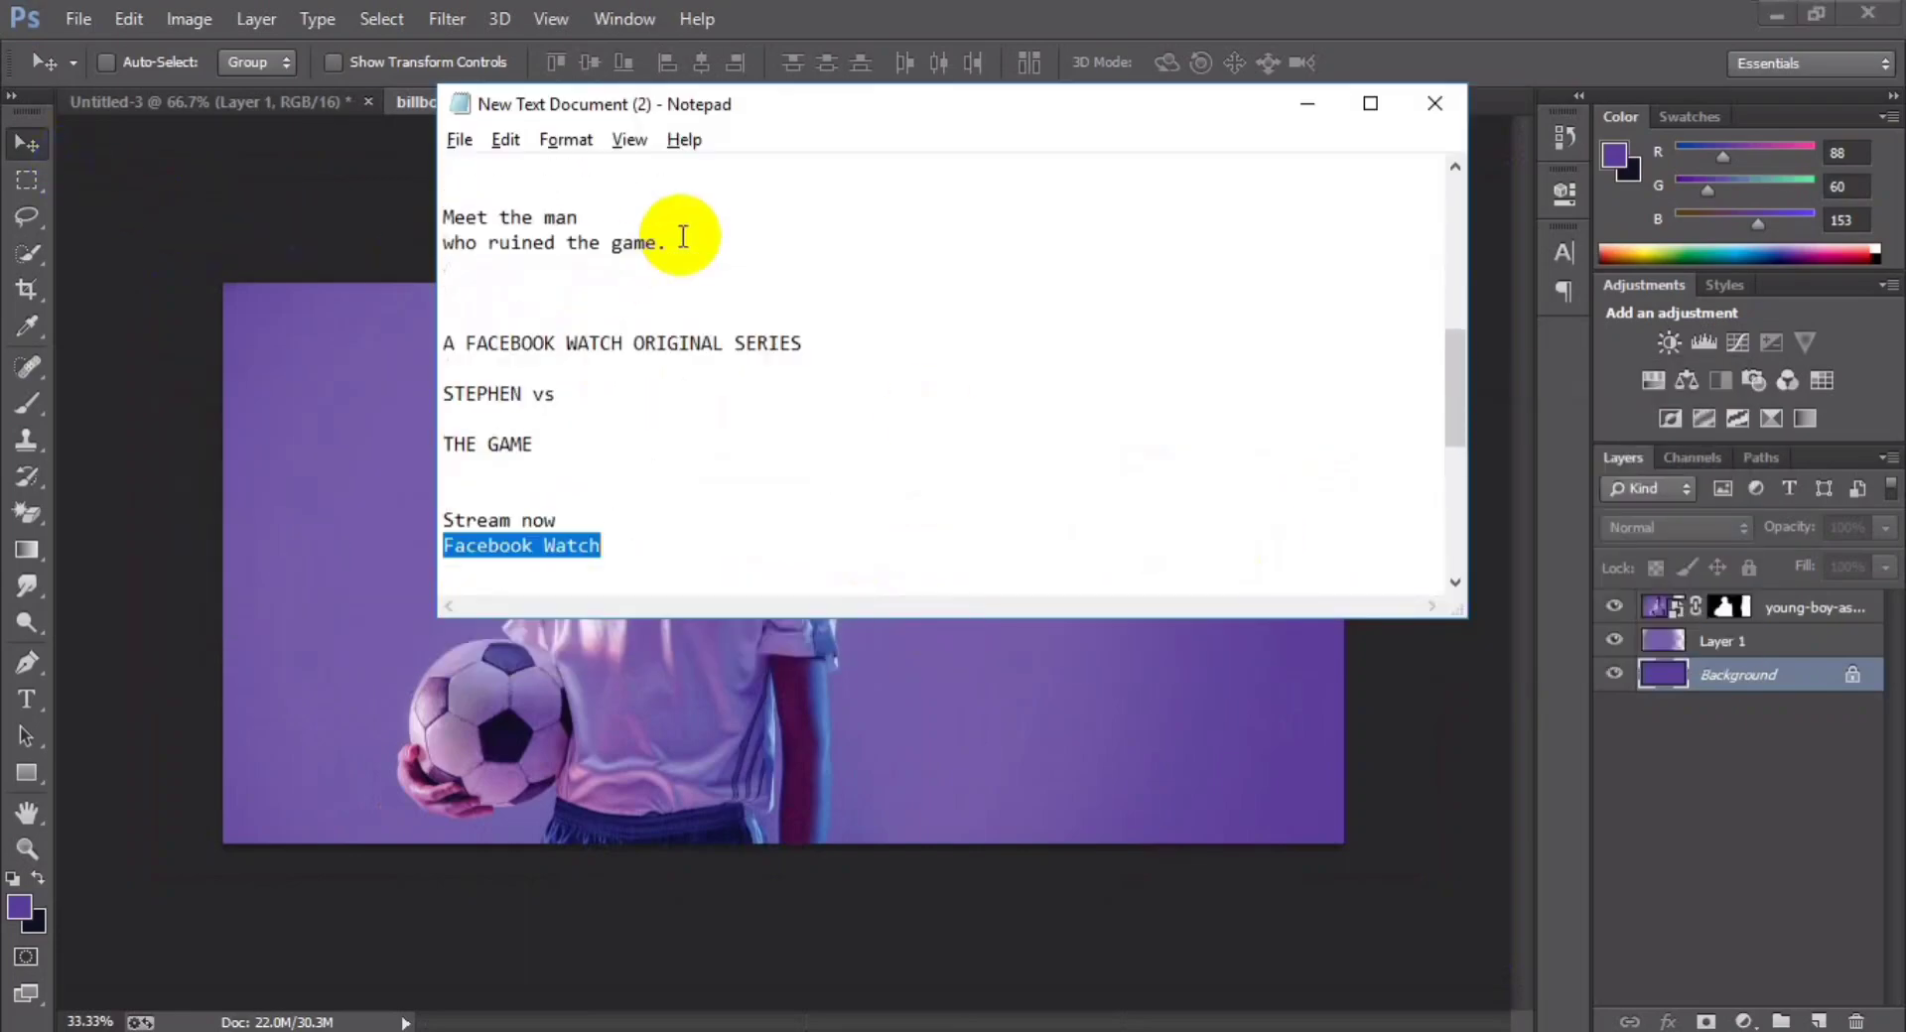
{"action": "left_click_drag", "start_coordinate": [667, 243], "coordinate": [443, 215]}
- Paste the copied headline into a new text box at the banner's left
{"action": "key", "text": "alt+Tab"}
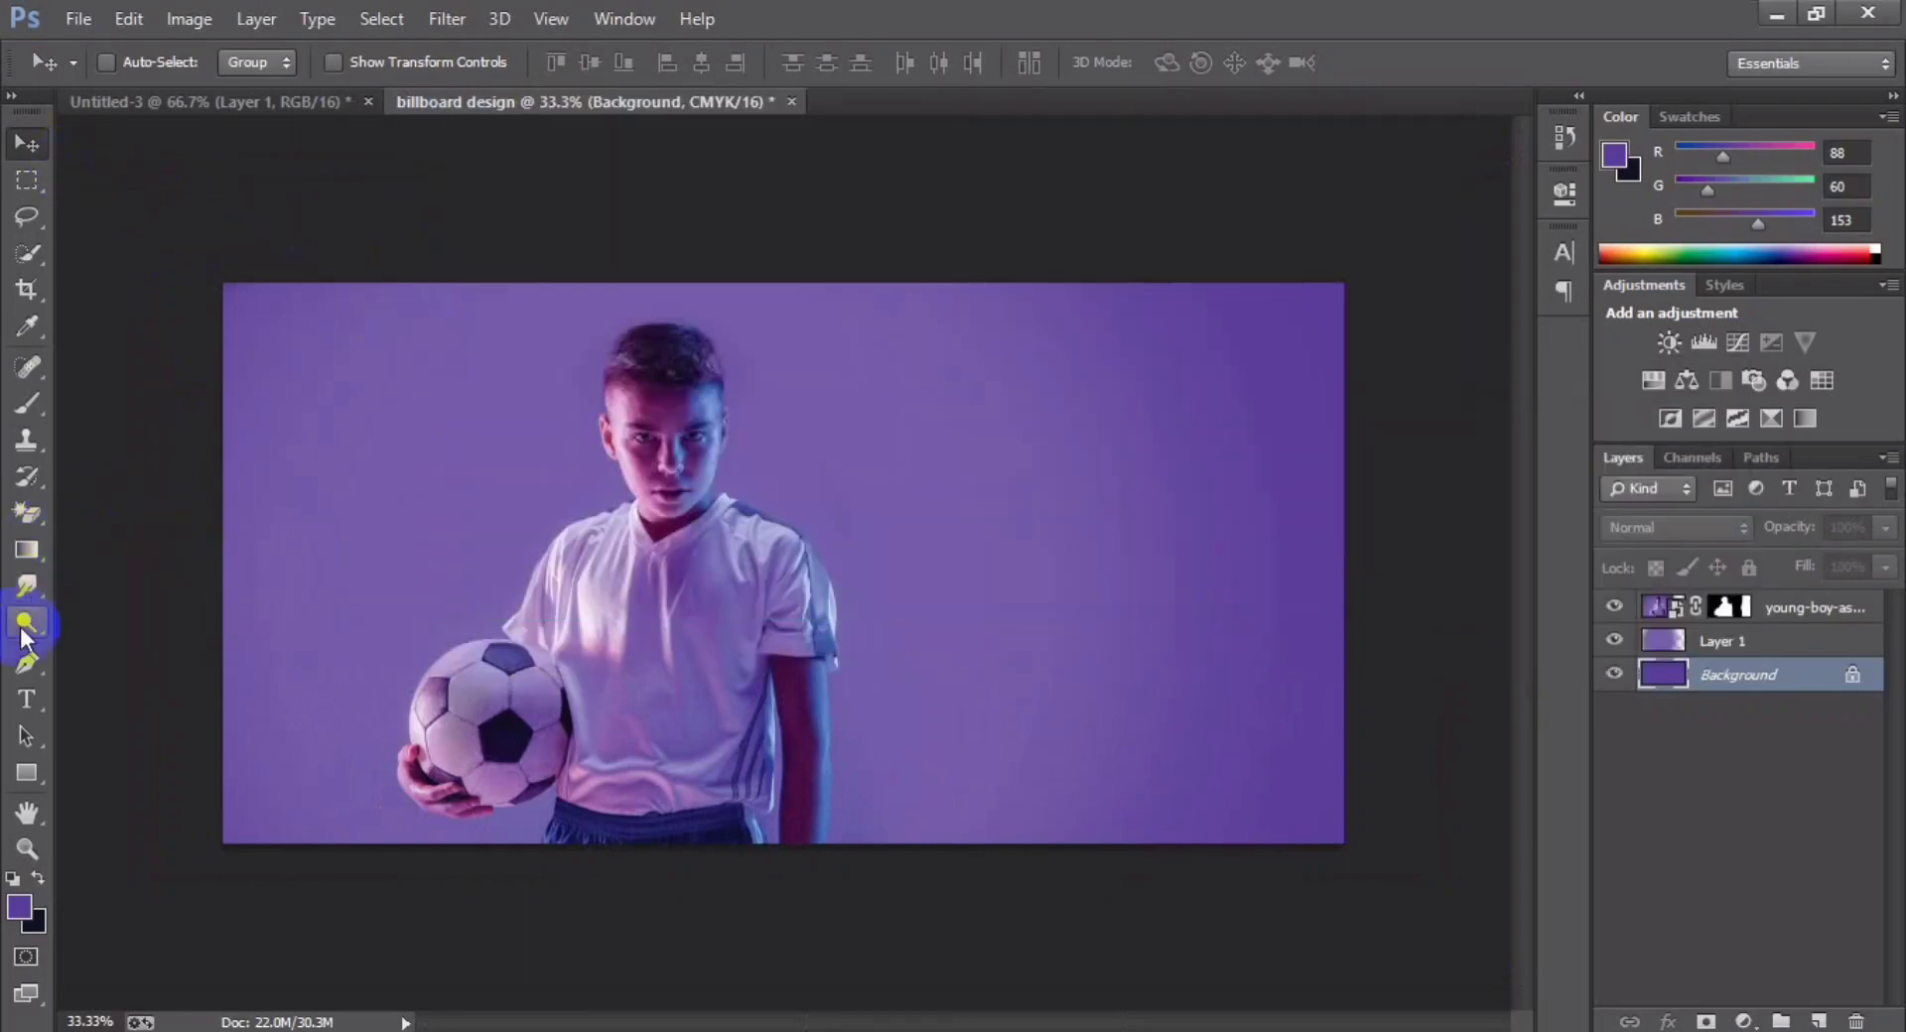
{"action": "key", "text": "t"}
{"action": "left_click", "coordinate": [251, 495]}
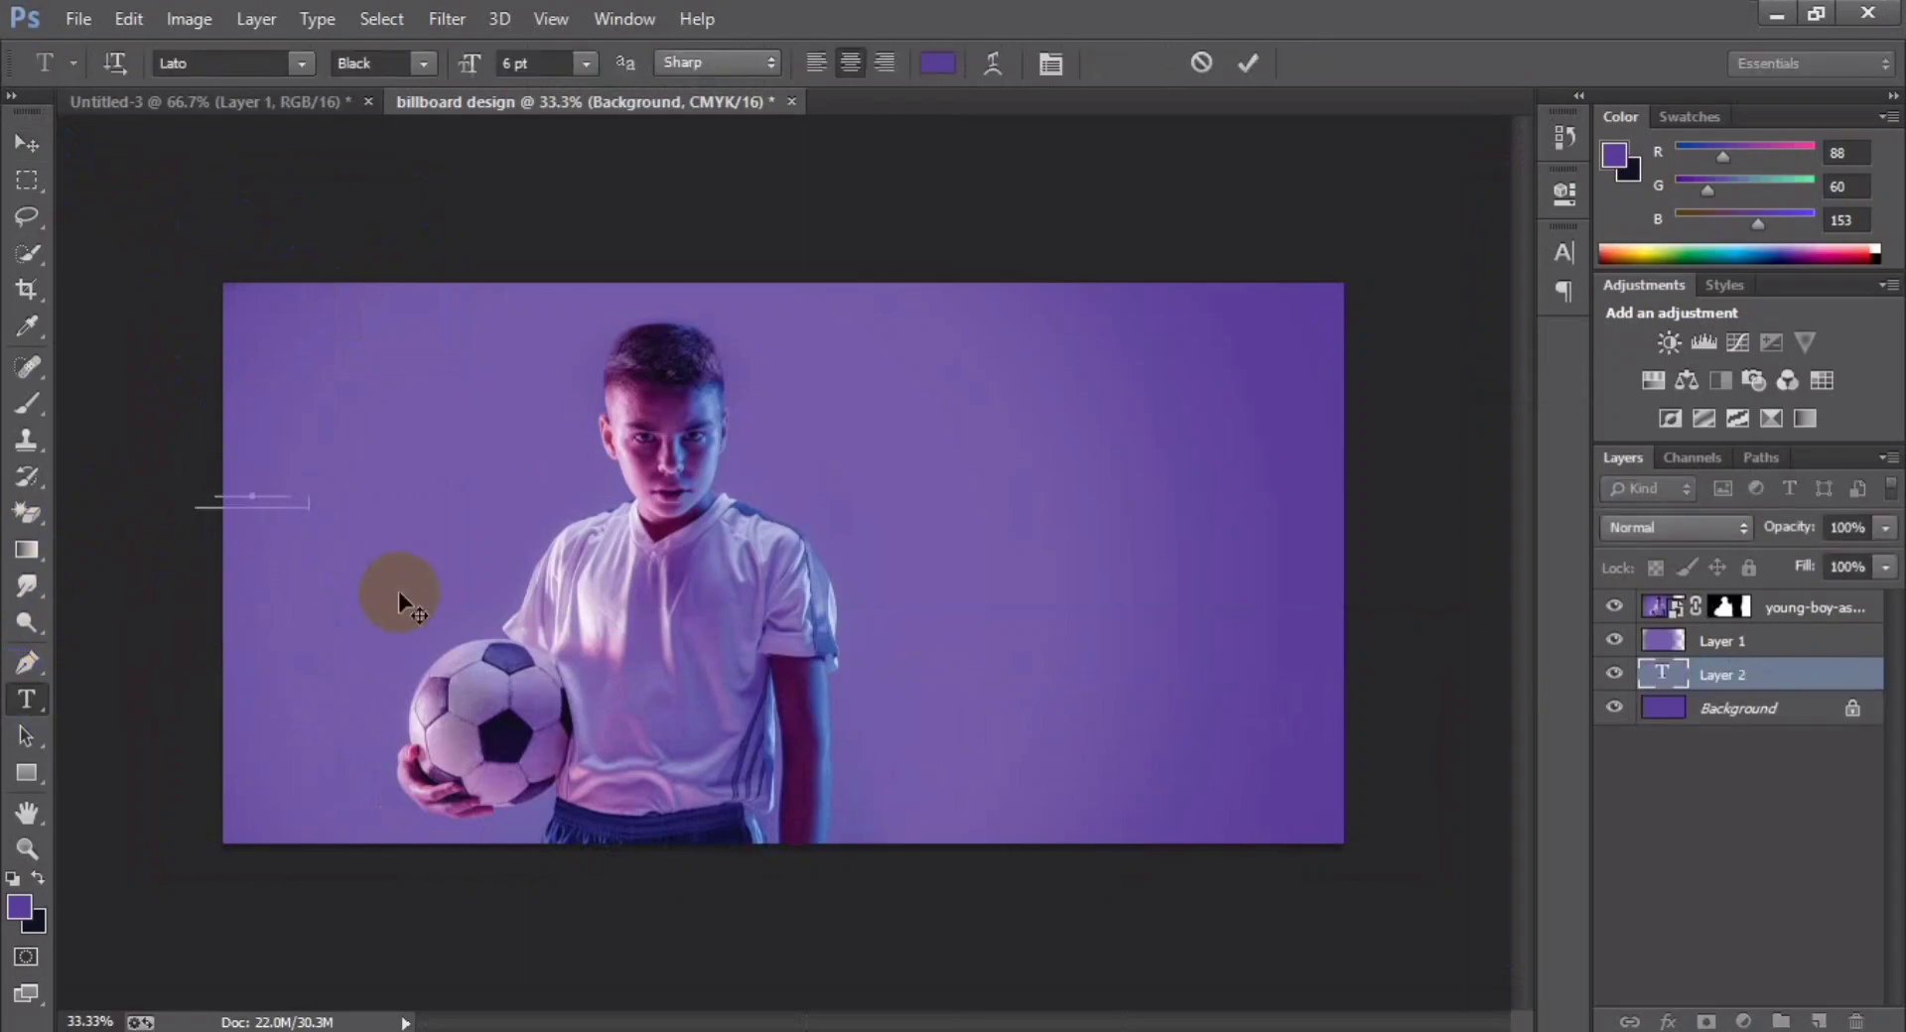
{"action": "key", "text": "Escape"}
{"action": "left_click", "coordinate": [1767, 606]}
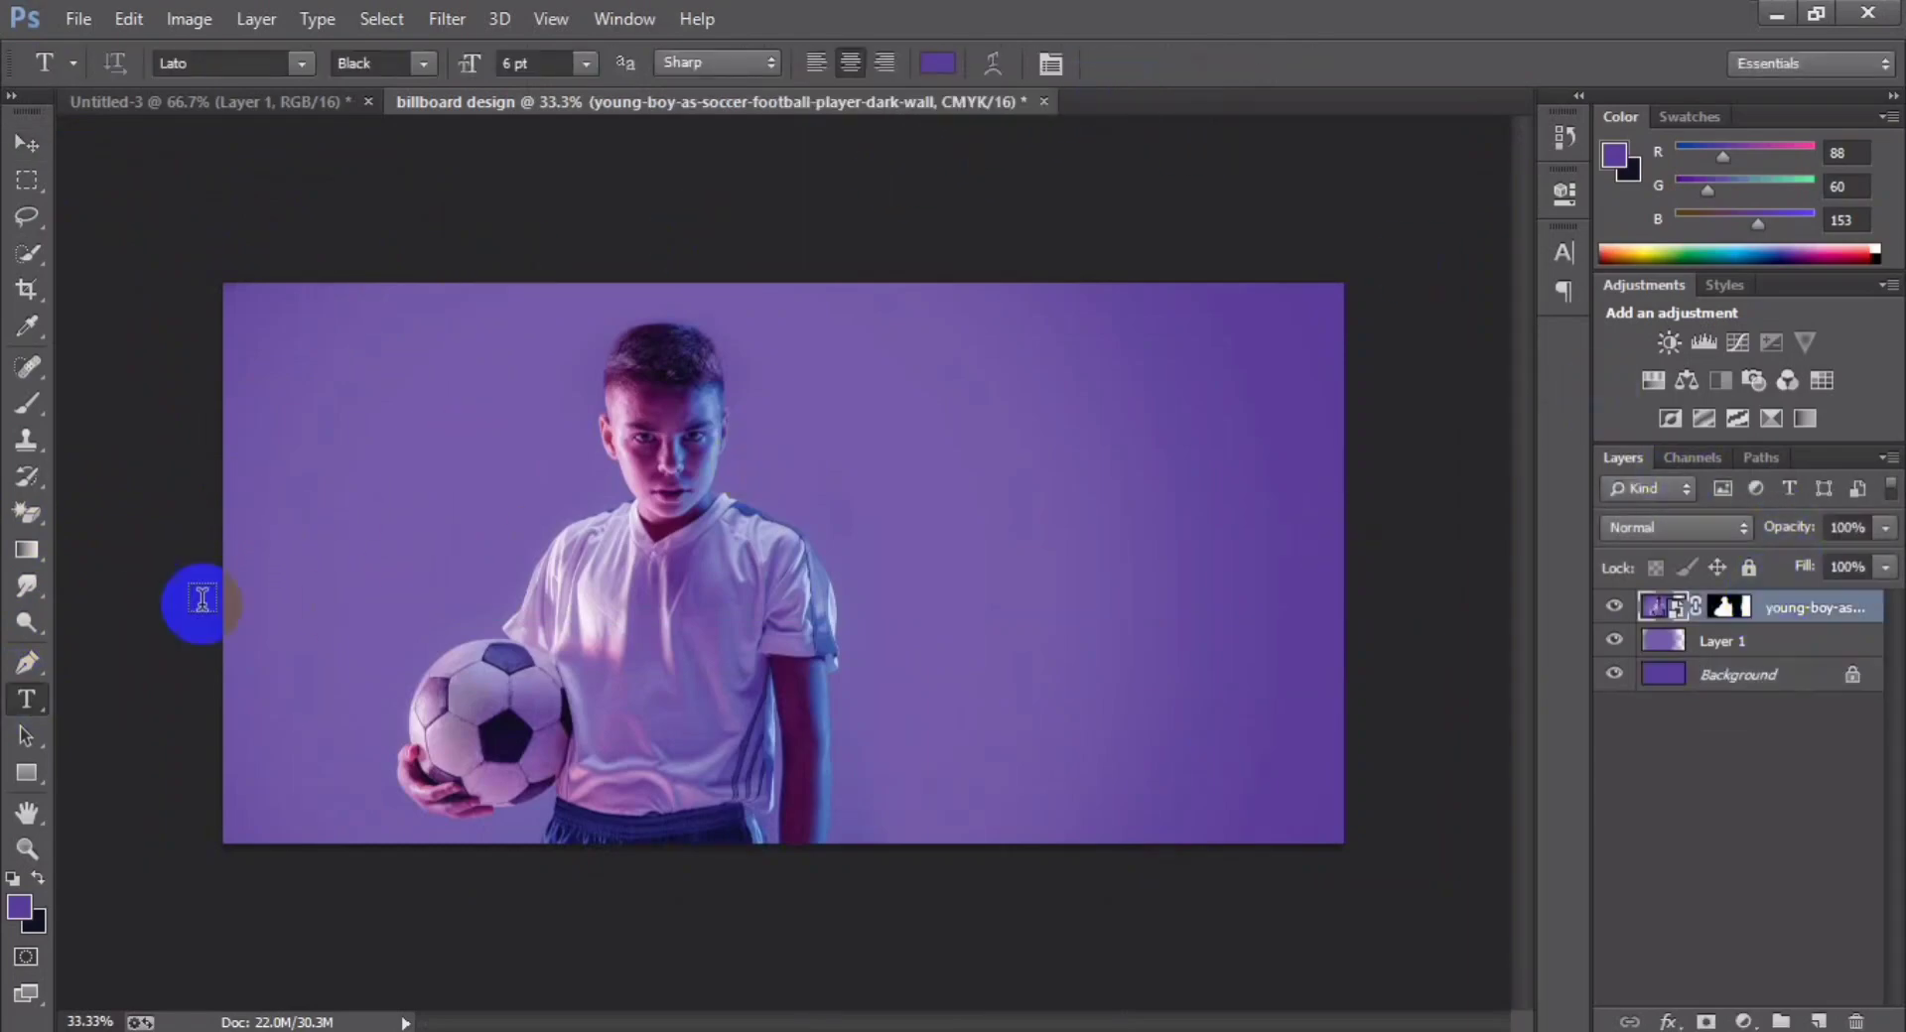
{"action": "left_click", "coordinate": [201, 598]}
{"action": "key", "text": "ctrl+v"}
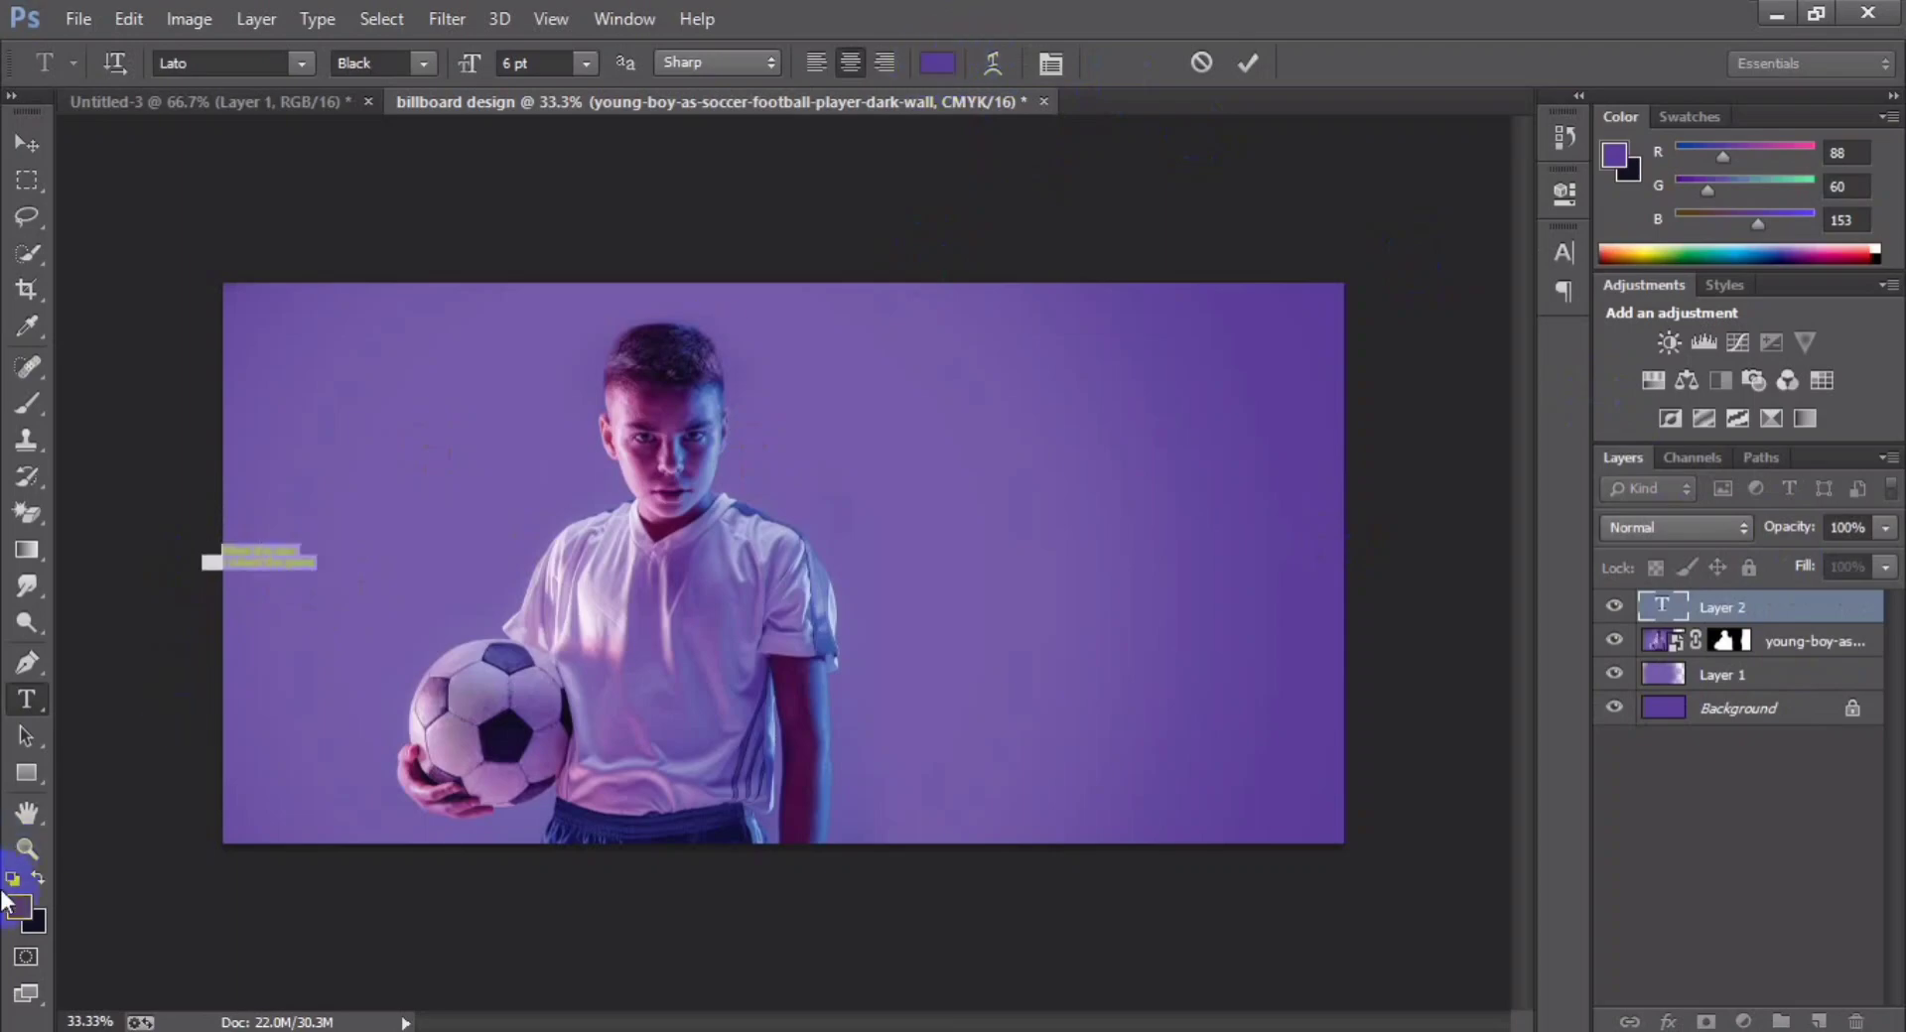
- Make the headline text white and scale it up to about 249%
{"action": "left_click", "coordinate": [28, 886]}
{"action": "left_click", "coordinate": [1128, 289]}
{"action": "left_click", "coordinate": [1677, 247]}
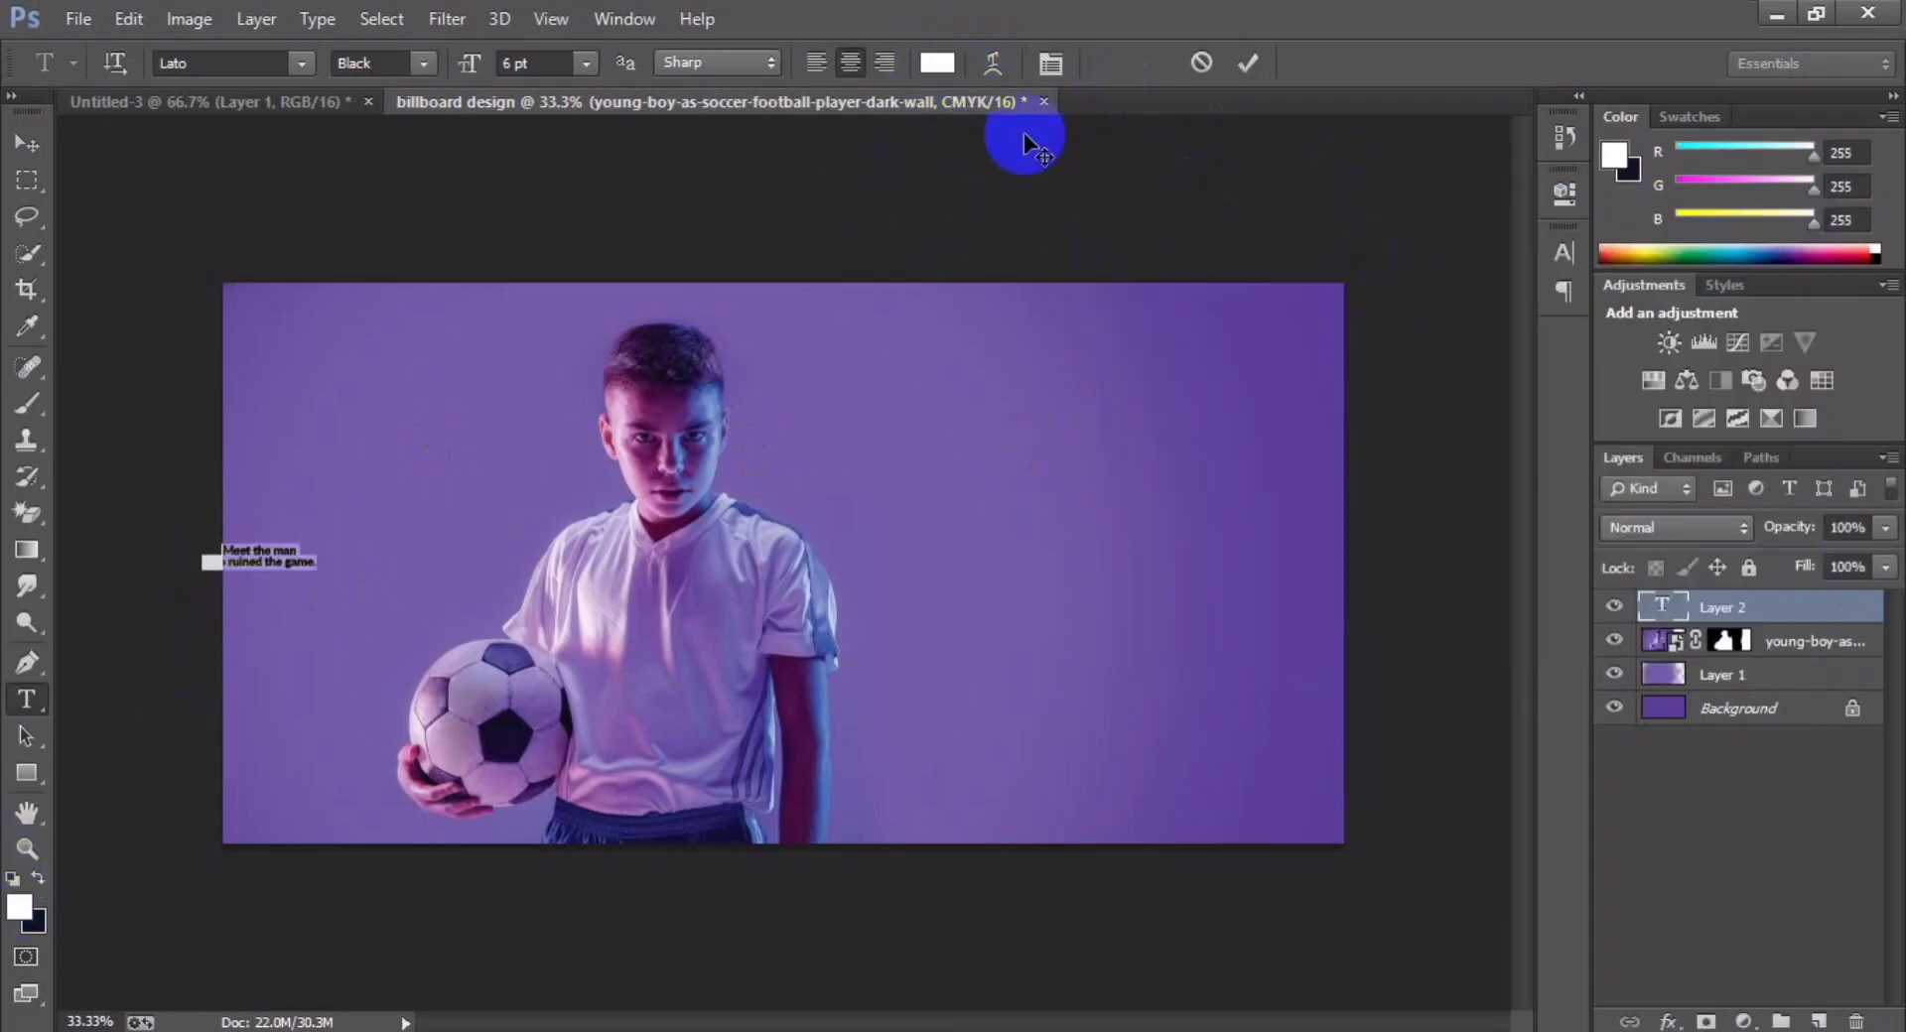
{"action": "left_click", "coordinate": [1248, 63]}
{"action": "key", "text": "ctrl+t"}
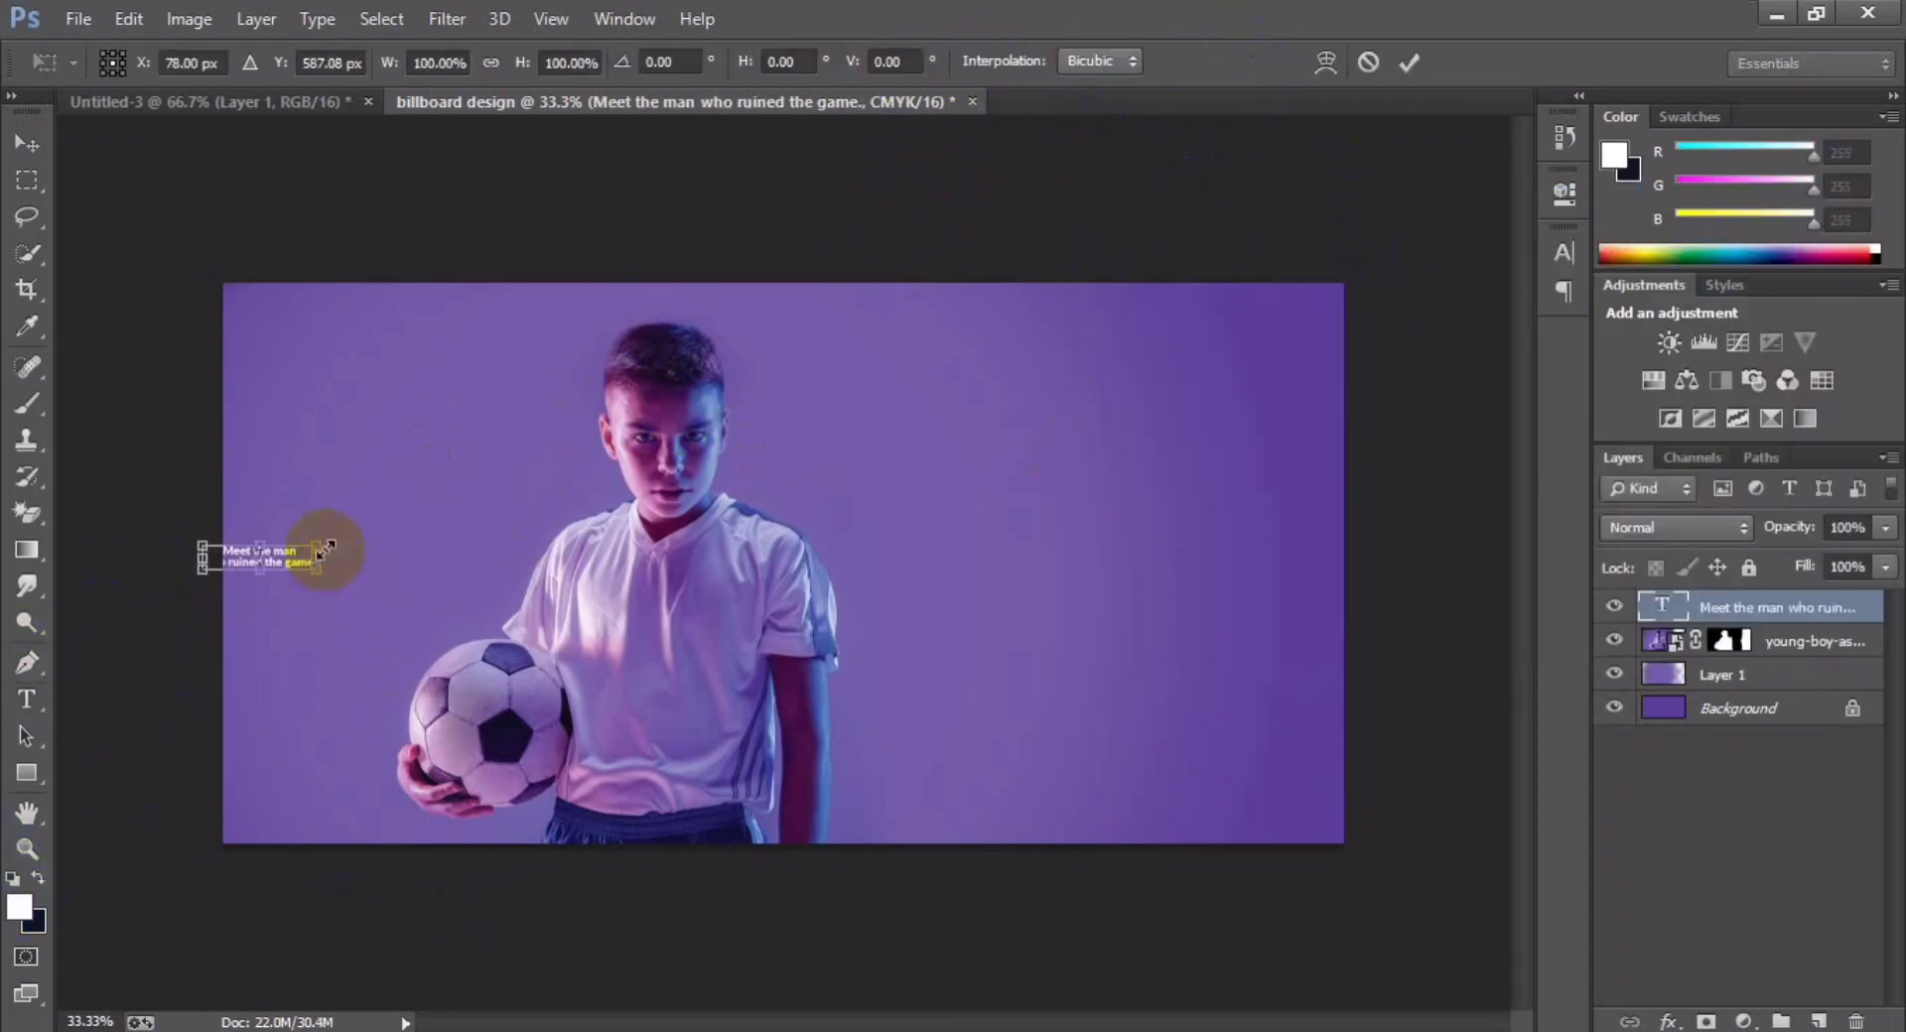
{"action": "mouse_move", "coordinate": [317, 544]}
{"action": "left_mouse_down"}
{"action": "mouse_move", "coordinate": [429, 513]}
{"action": "mouse_move", "coordinate": [483, 540]}
{"action": "left_mouse_up"}
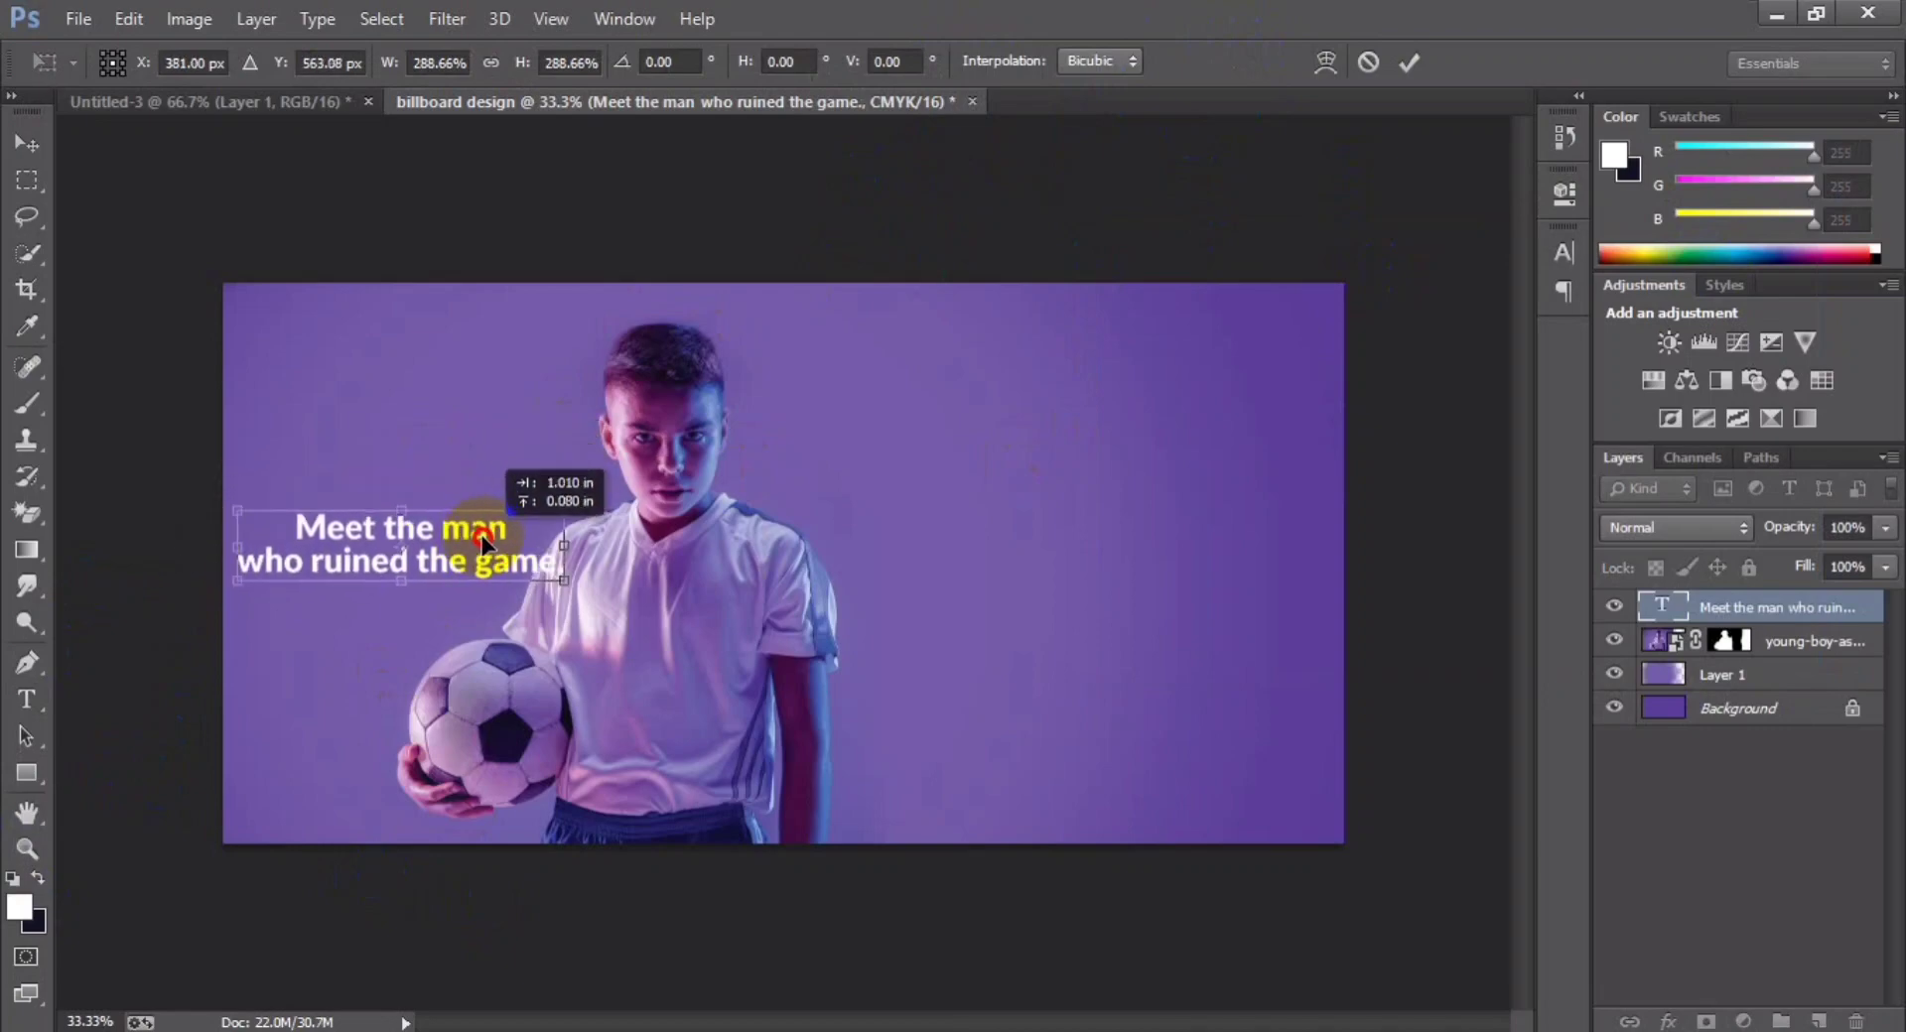
{"action": "mouse_move", "coordinate": [564, 511]}
{"action": "left_mouse_down"}
{"action": "mouse_move", "coordinate": [438, 536]}
{"action": "mouse_move", "coordinate": [470, 548]}
{"action": "left_mouse_up"}
- Apply the headline resize and nudge the boy photo and Layer 1 slightly right
{"action": "key", "text": "Return"}
{"action": "key", "text": "t"}
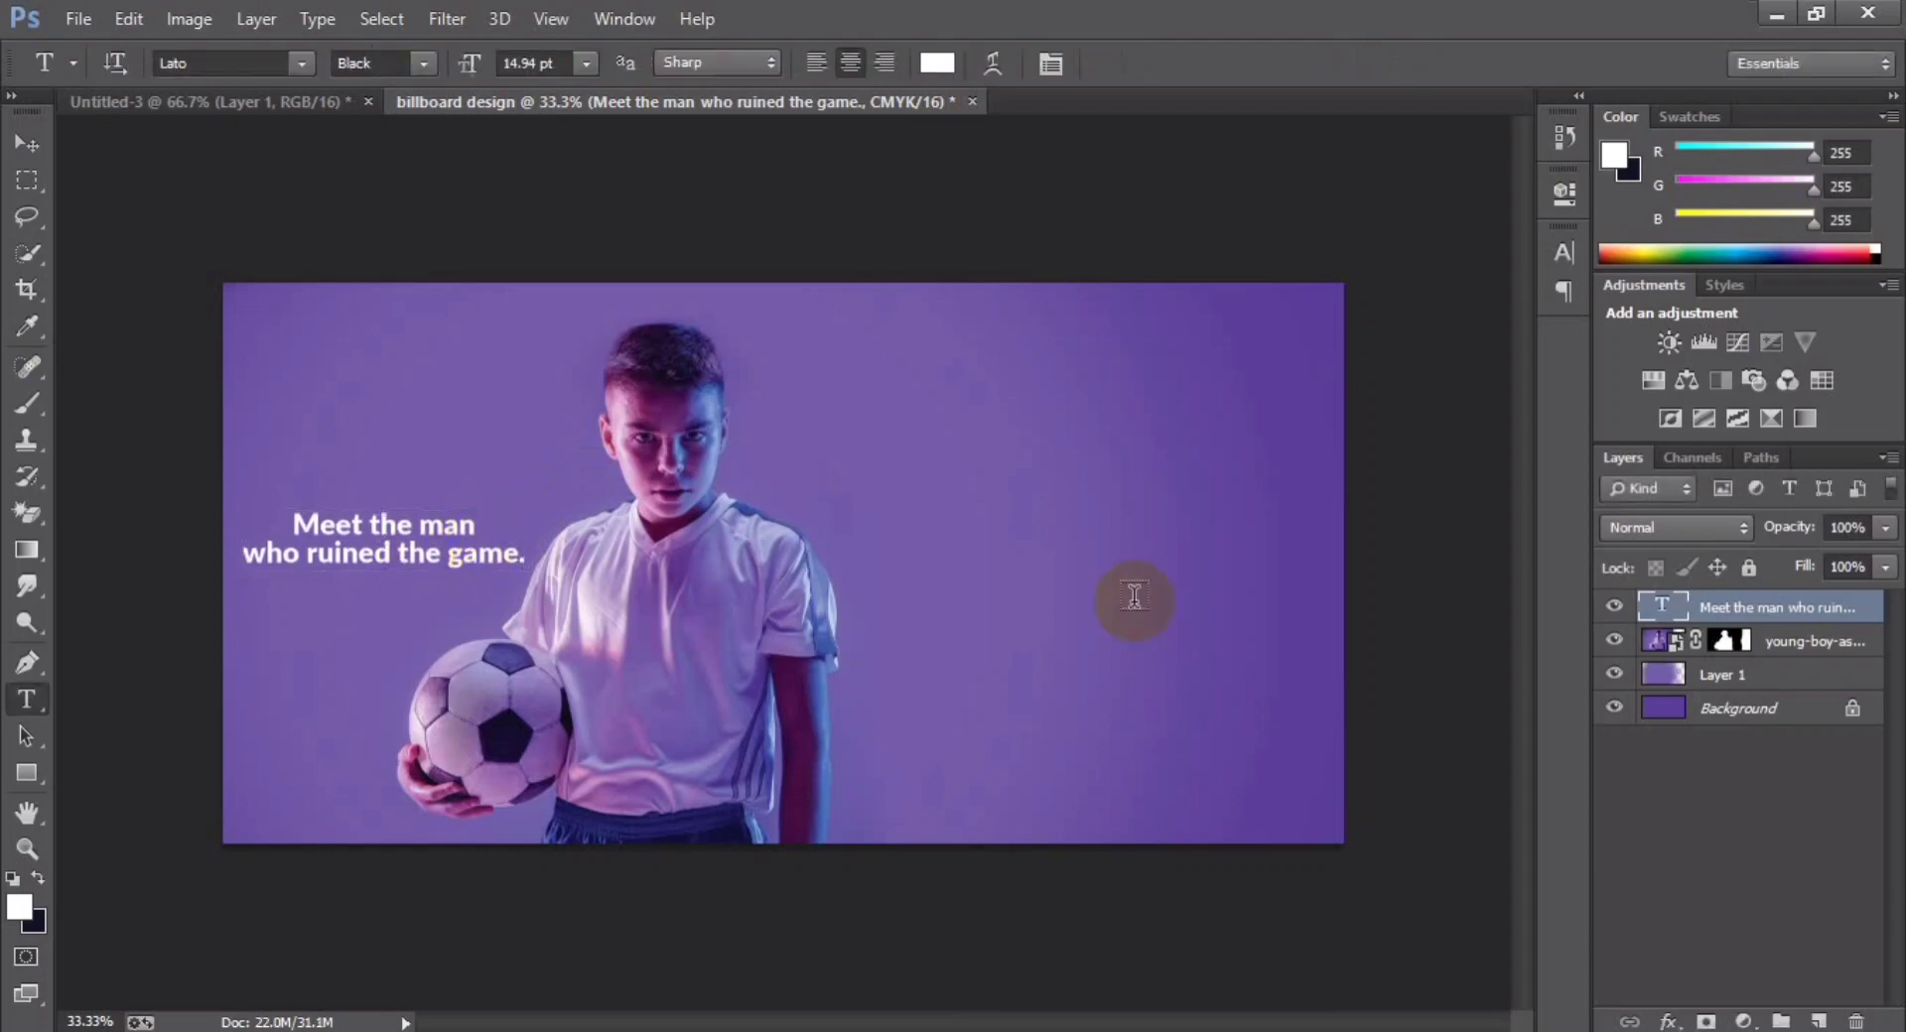
{"action": "left_click", "coordinate": [1792, 650]}
{"action": "left_click", "coordinate": [1758, 673], "text": "shift"}
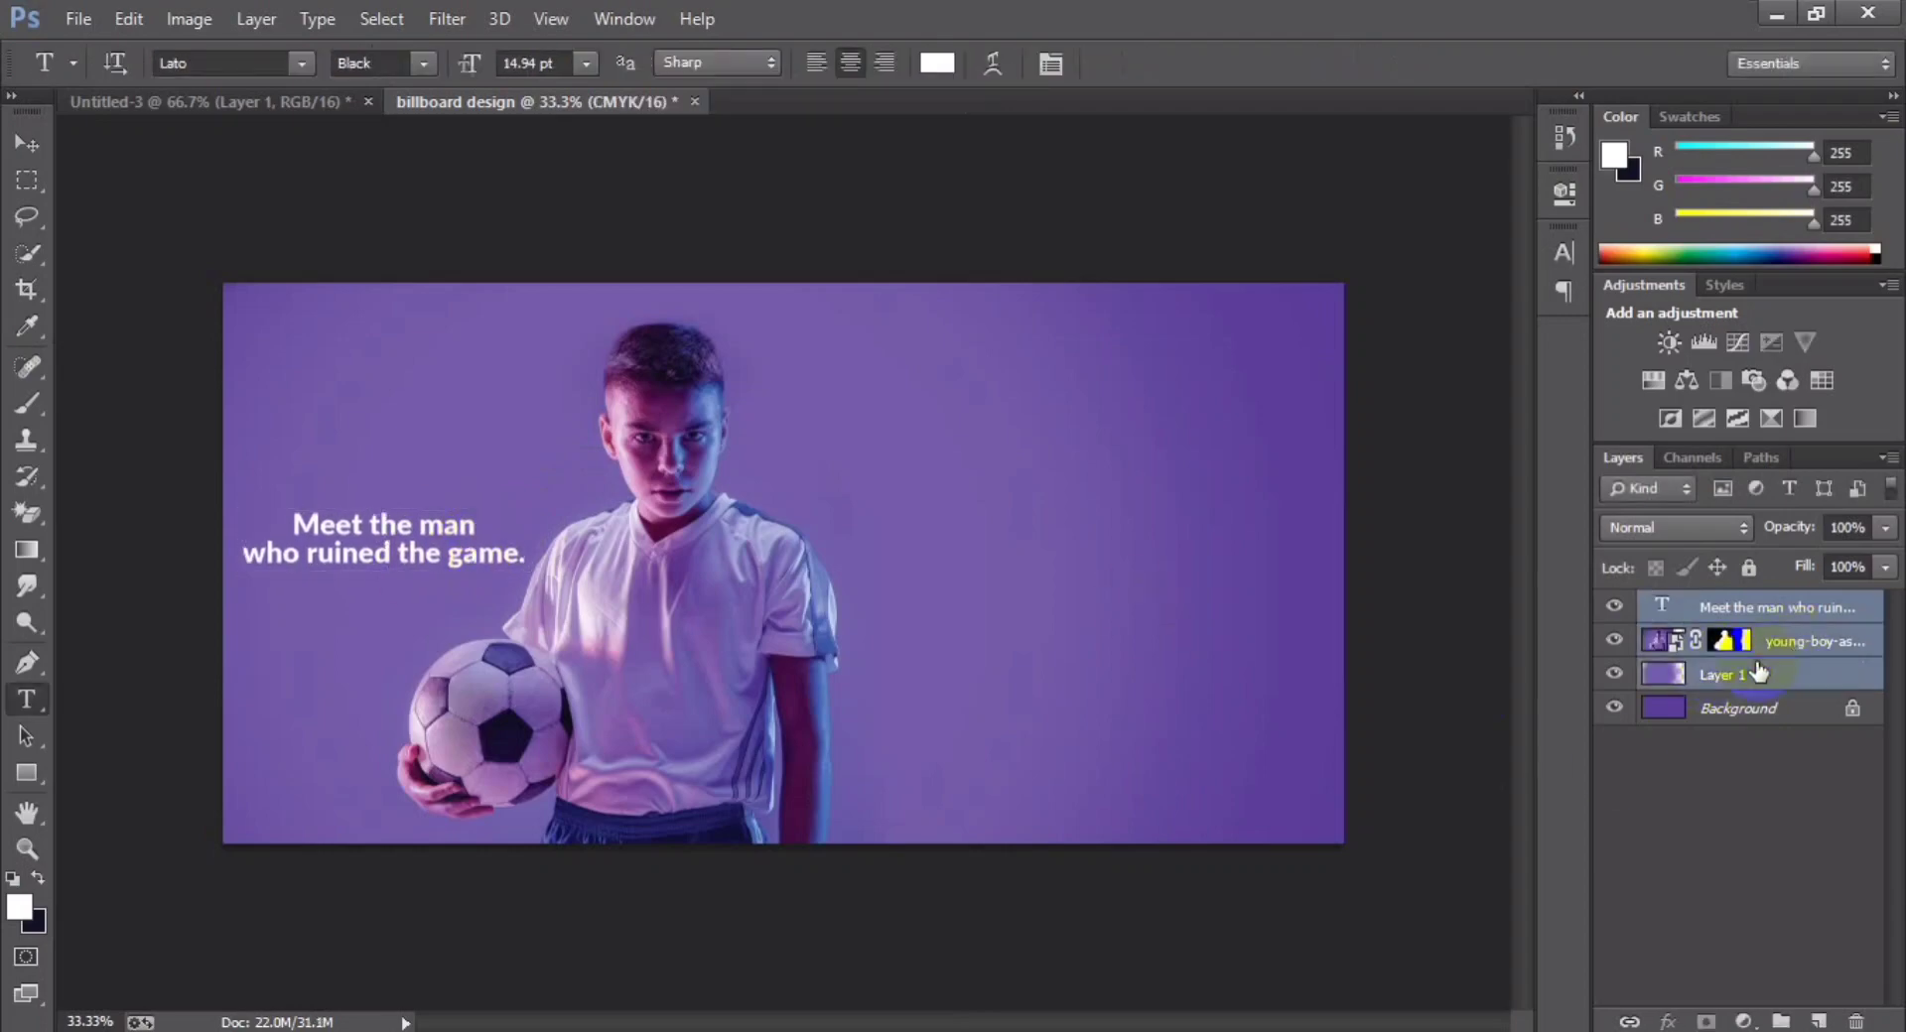
{"action": "left_click", "coordinate": [1758, 673]}
{"action": "left_click", "coordinate": [1809, 646], "text": "shift"}
{"action": "key", "text": "ctrl+t"}
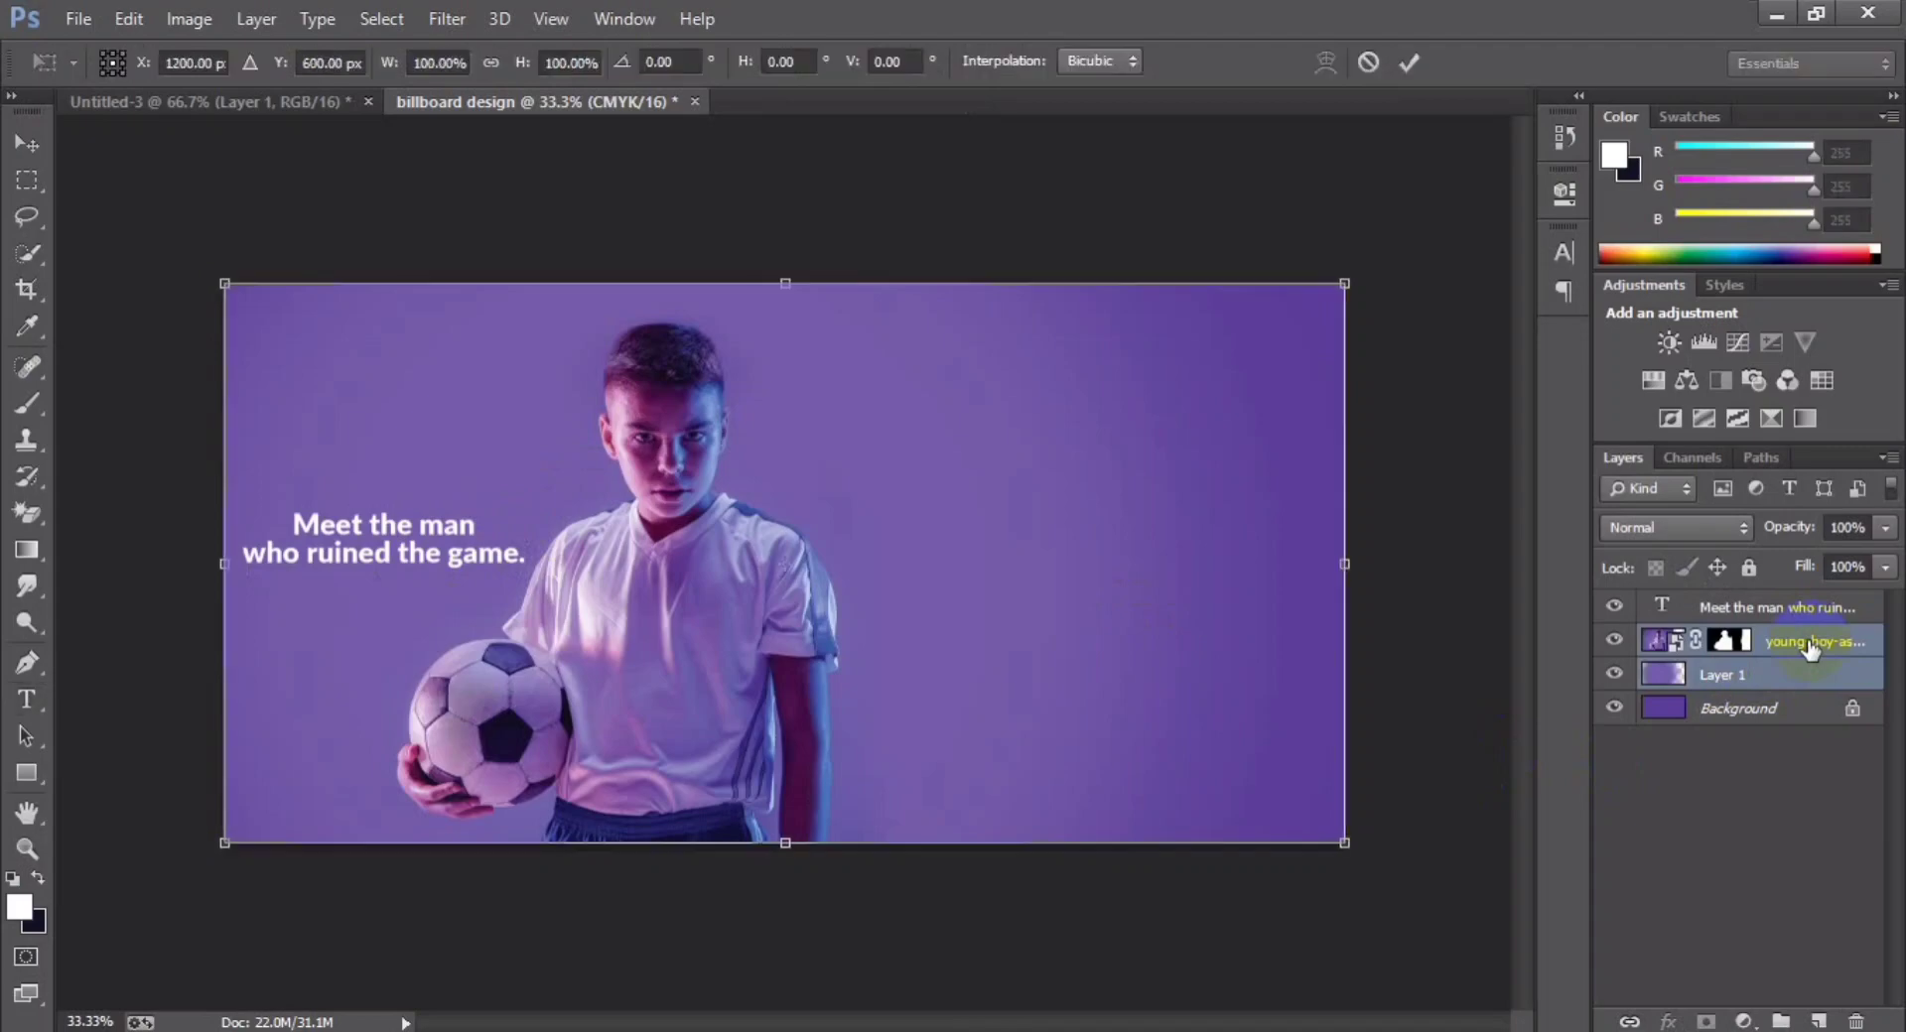
{"action": "key", "text": "Right"}
{"action": "key", "text": "Right"}
{"action": "key", "text": "Right"}
{"action": "key", "text": "Right"}
{"action": "key", "text": "Right"}
{"action": "key", "text": "Right"}
{"action": "key", "text": "Right"}
{"action": "key", "text": "Right"}
{"action": "key", "text": "Right"}
{"action": "key", "text": "Right"}
{"action": "key", "text": "Right"}
{"action": "key", "text": "Right"}
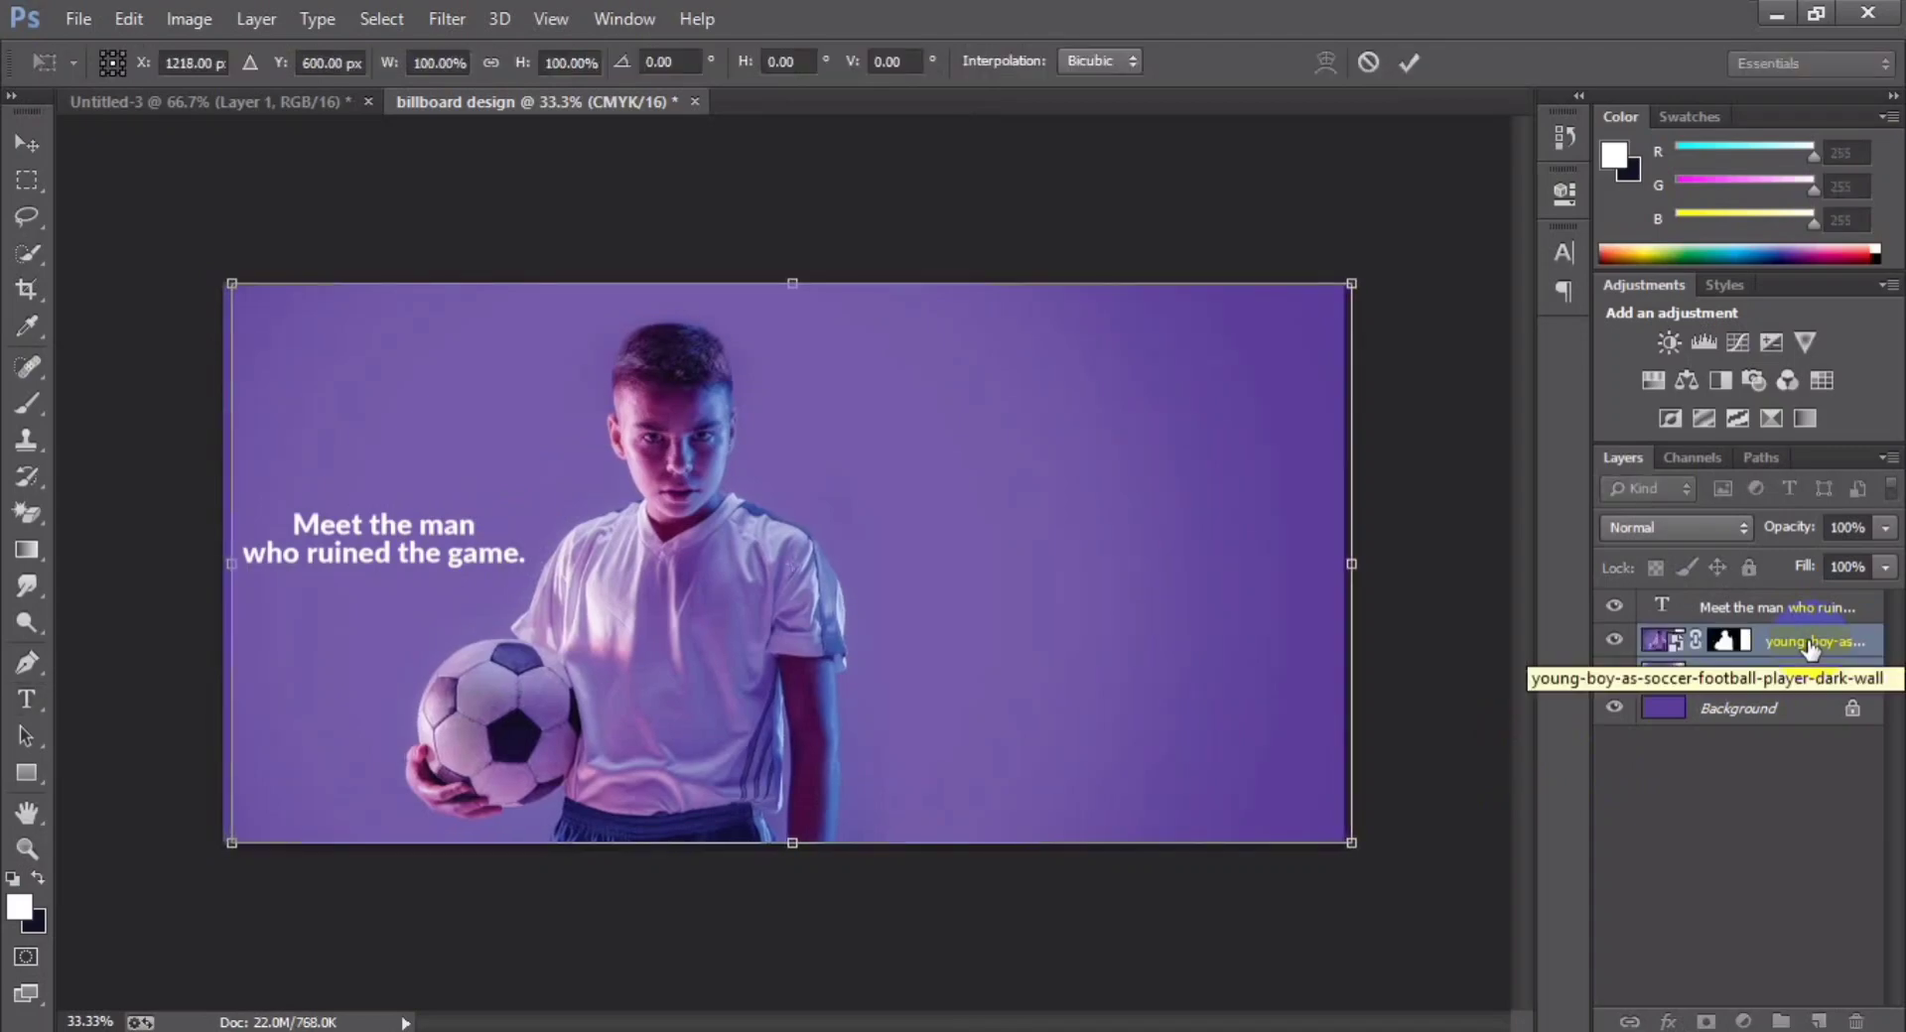
{"action": "key", "text": "t"}
{"action": "left_click", "coordinate": [1408, 56]}
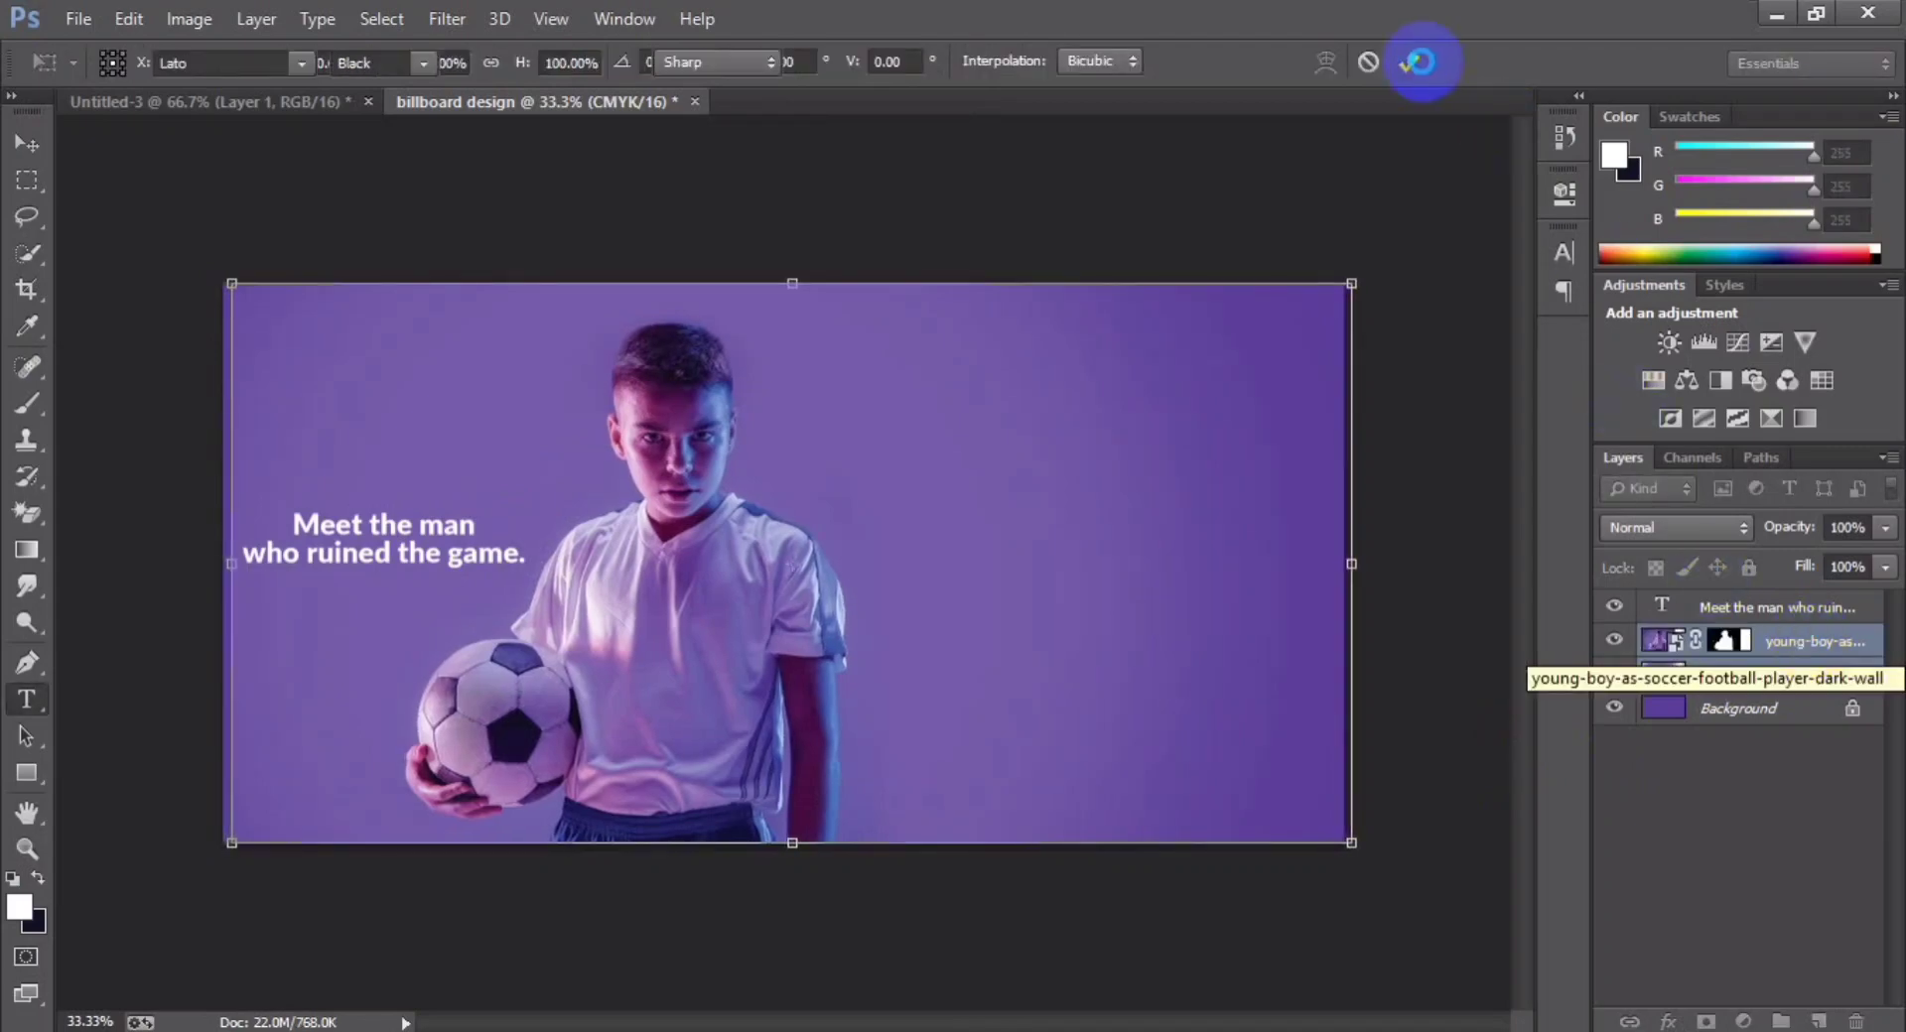
{"action": "left_click", "coordinate": [189, 278]}
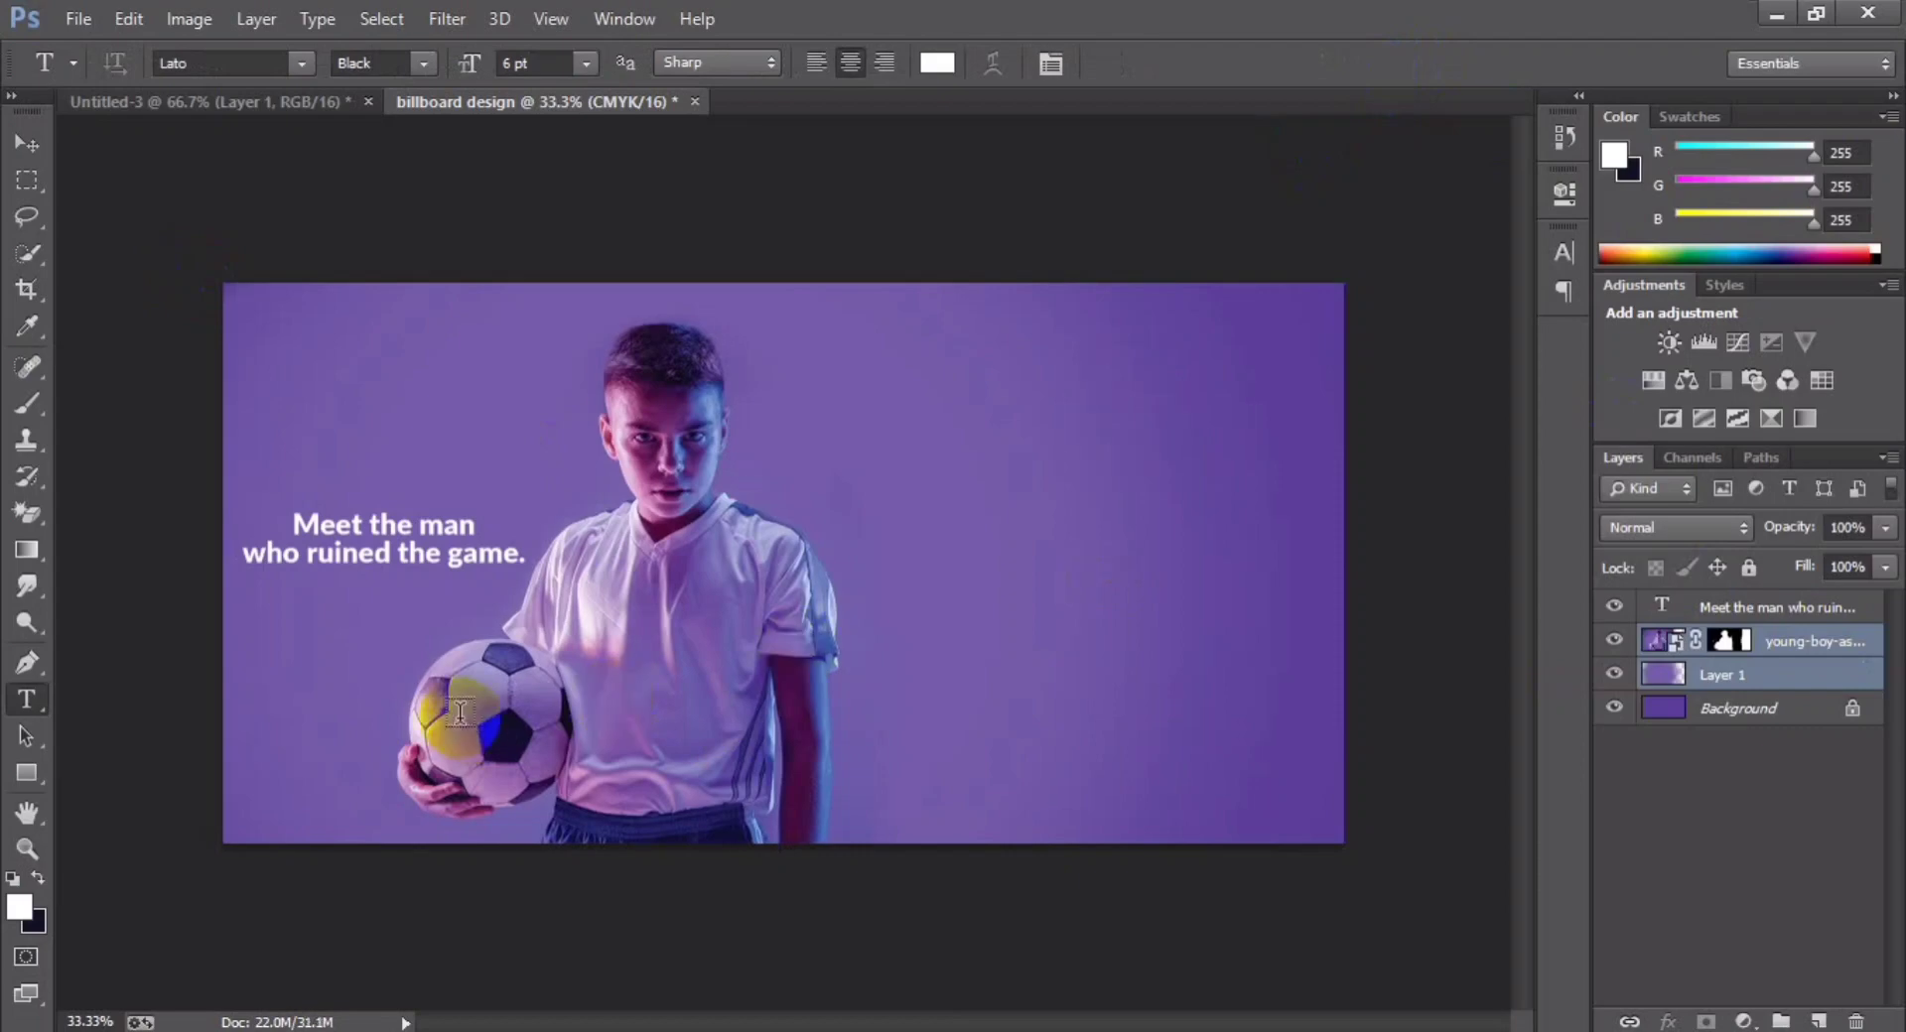
- Change the headline's font weight to Lato Semibold
{"action": "left_click", "coordinate": [1726, 606]}
{"action": "key", "text": "ctrl+plus"}
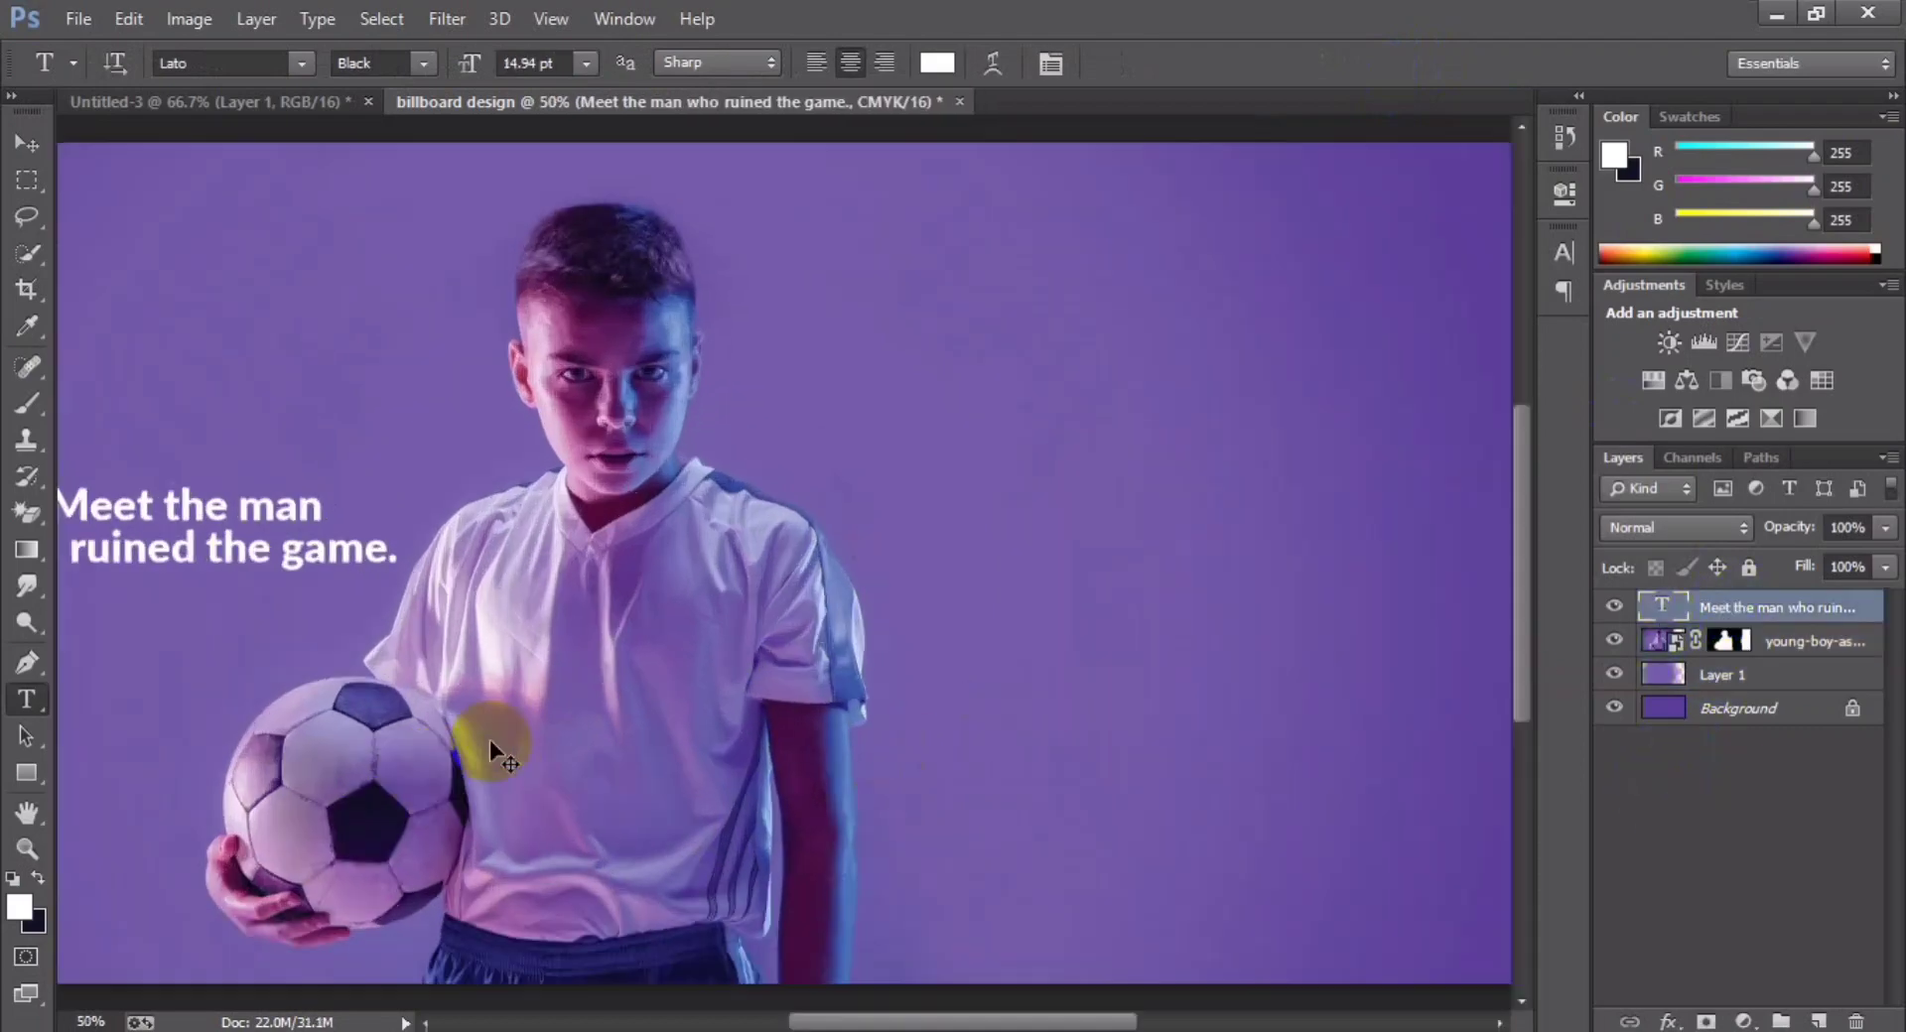
{"action": "mouse_move", "coordinate": [476, 735]}
{"action": "left_mouse_down"}
{"action": "mouse_move", "coordinate": [646, 658]}
{"action": "mouse_move", "coordinate": [808, 700]}
{"action": "left_mouse_up"}
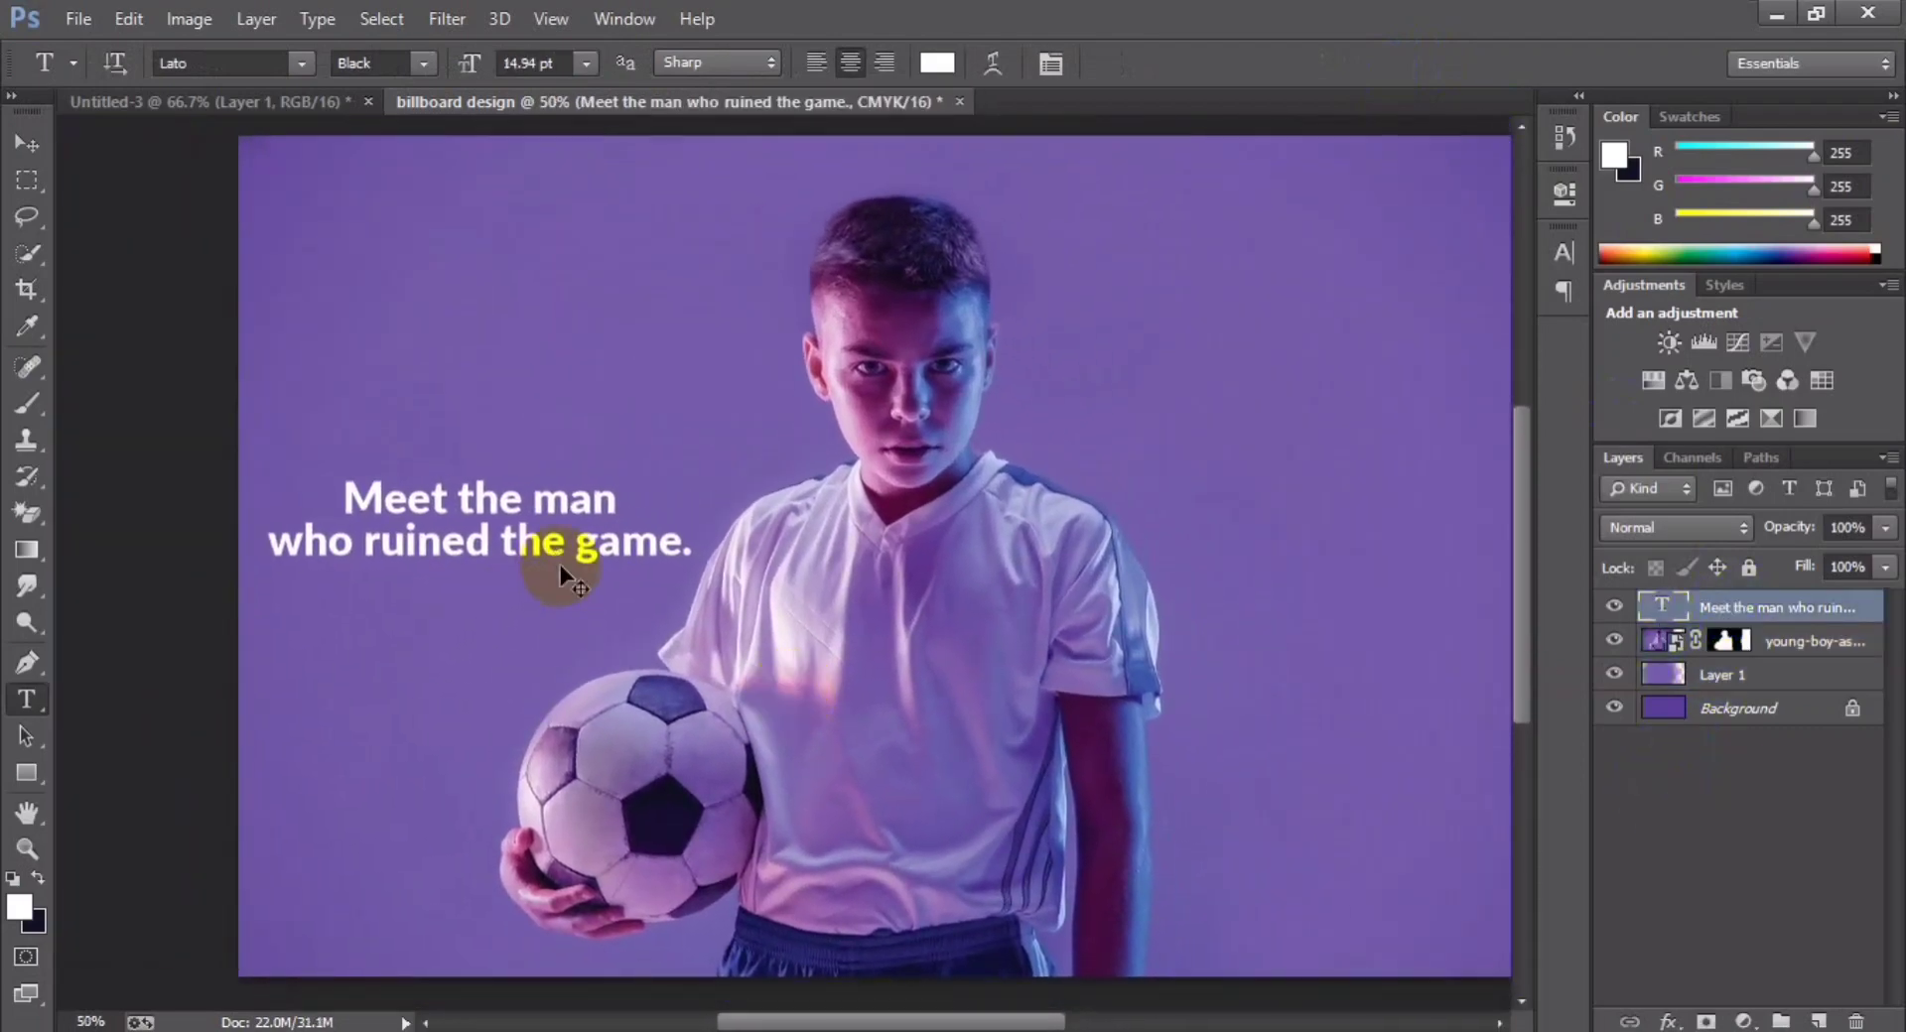
{"action": "key", "text": "ctrl+t"}
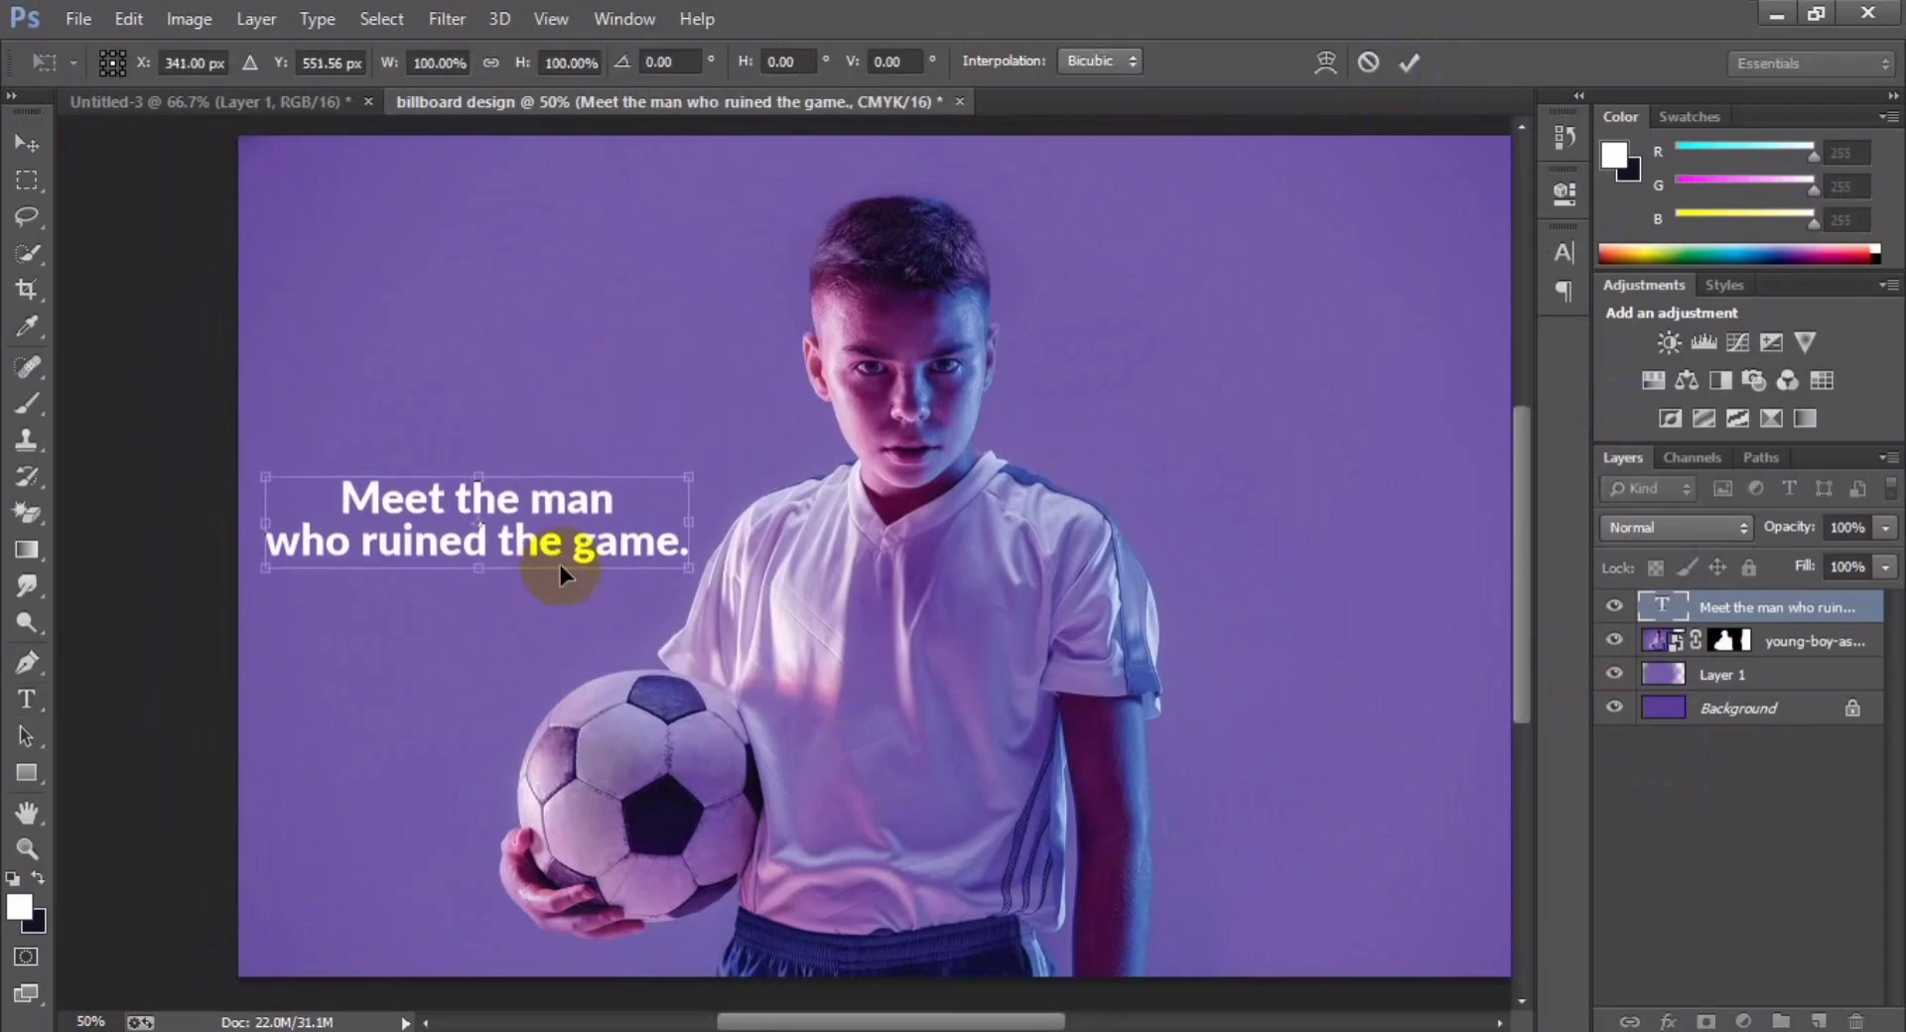
{"action": "left_click", "coordinate": [1409, 62]}
{"action": "left_click", "coordinate": [368, 549]}
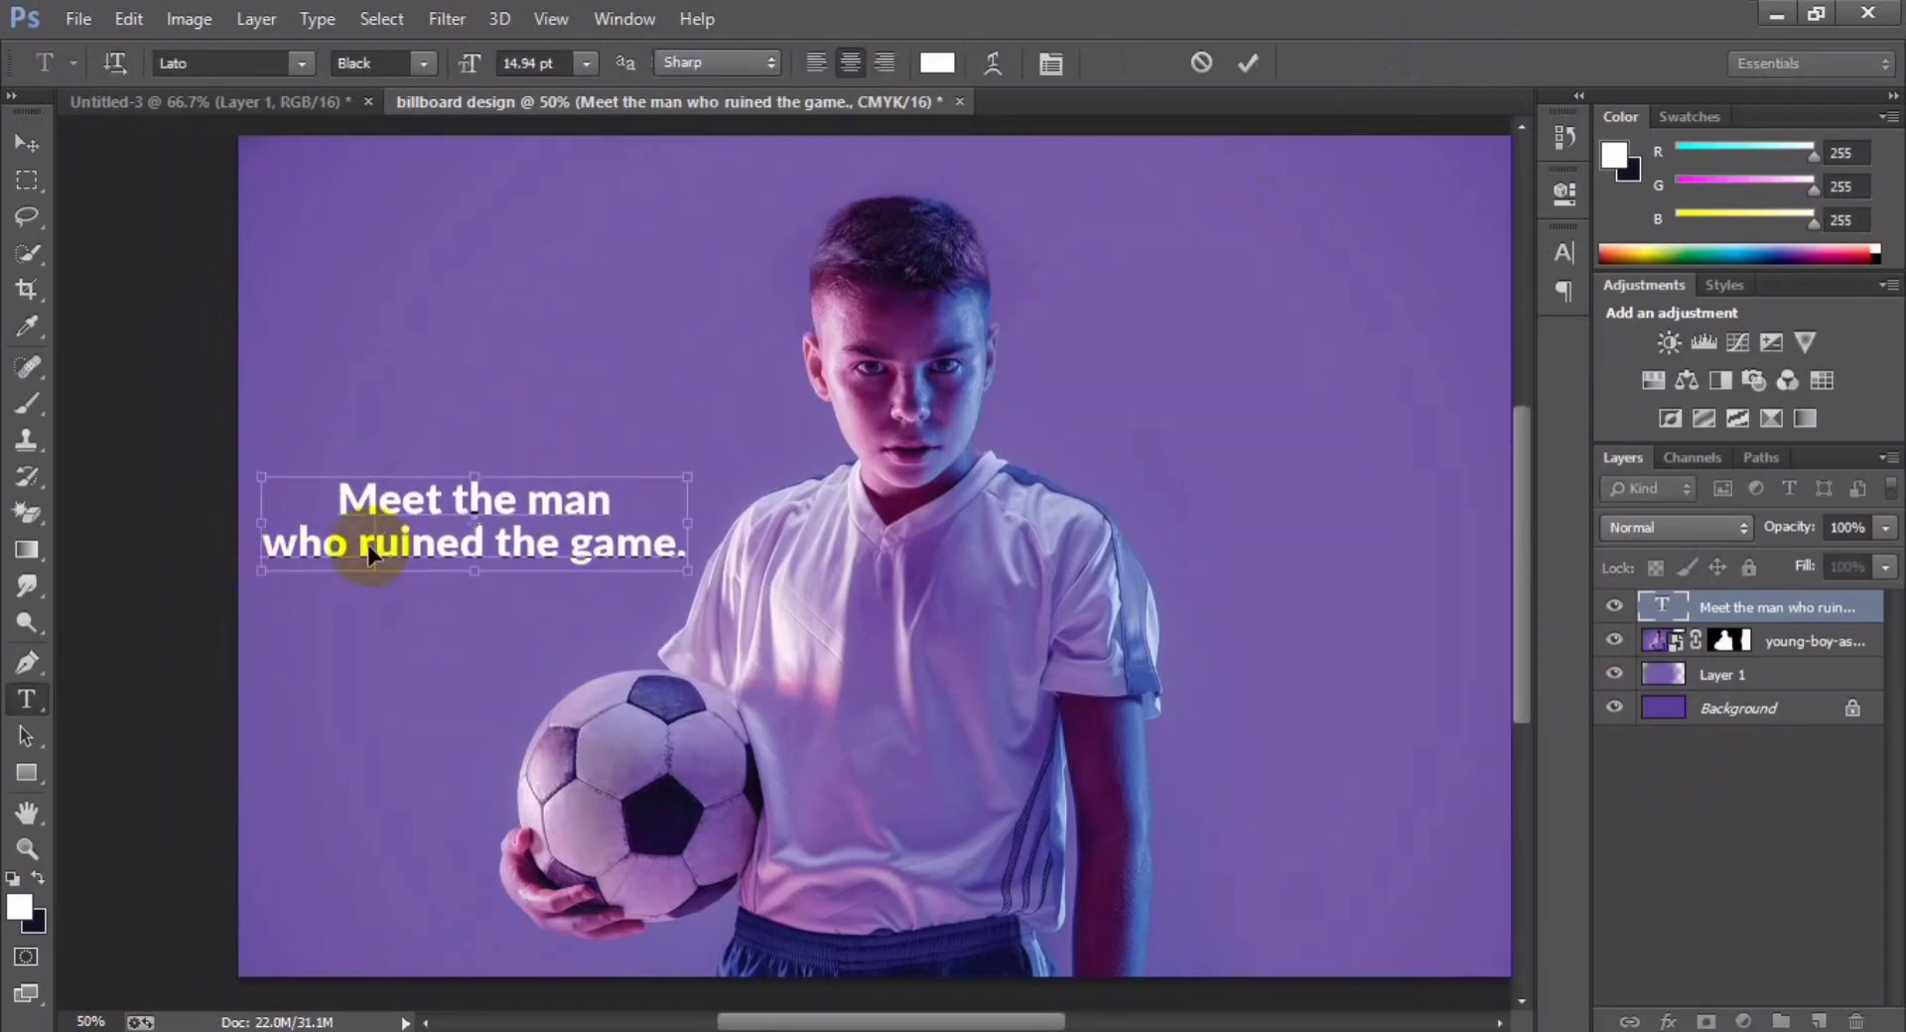
{"action": "key", "text": "ctrl+a"}
{"action": "left_click", "coordinate": [425, 63]}
{"action": "left_click", "coordinate": [380, 270]}
{"action": "left_click", "coordinate": [425, 62]}
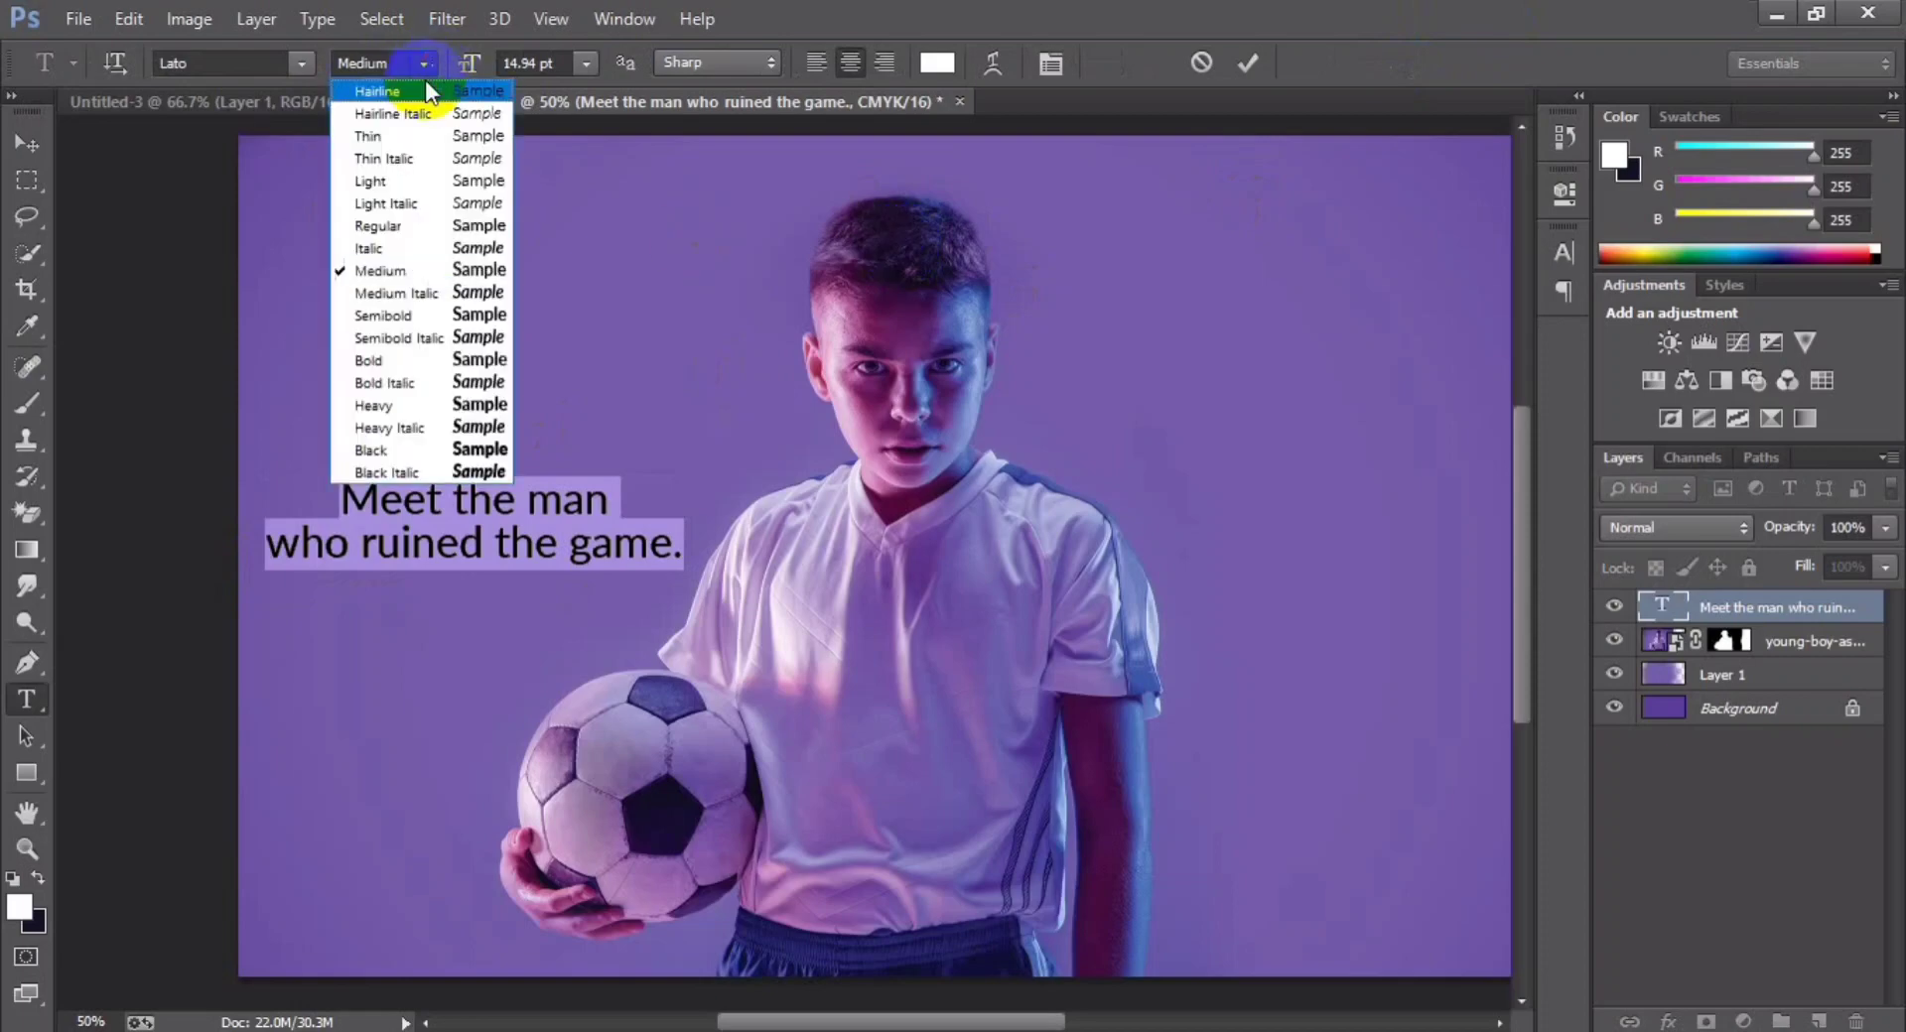
{"action": "left_click", "coordinate": [382, 315]}
{"action": "left_click", "coordinate": [1383, 443]}
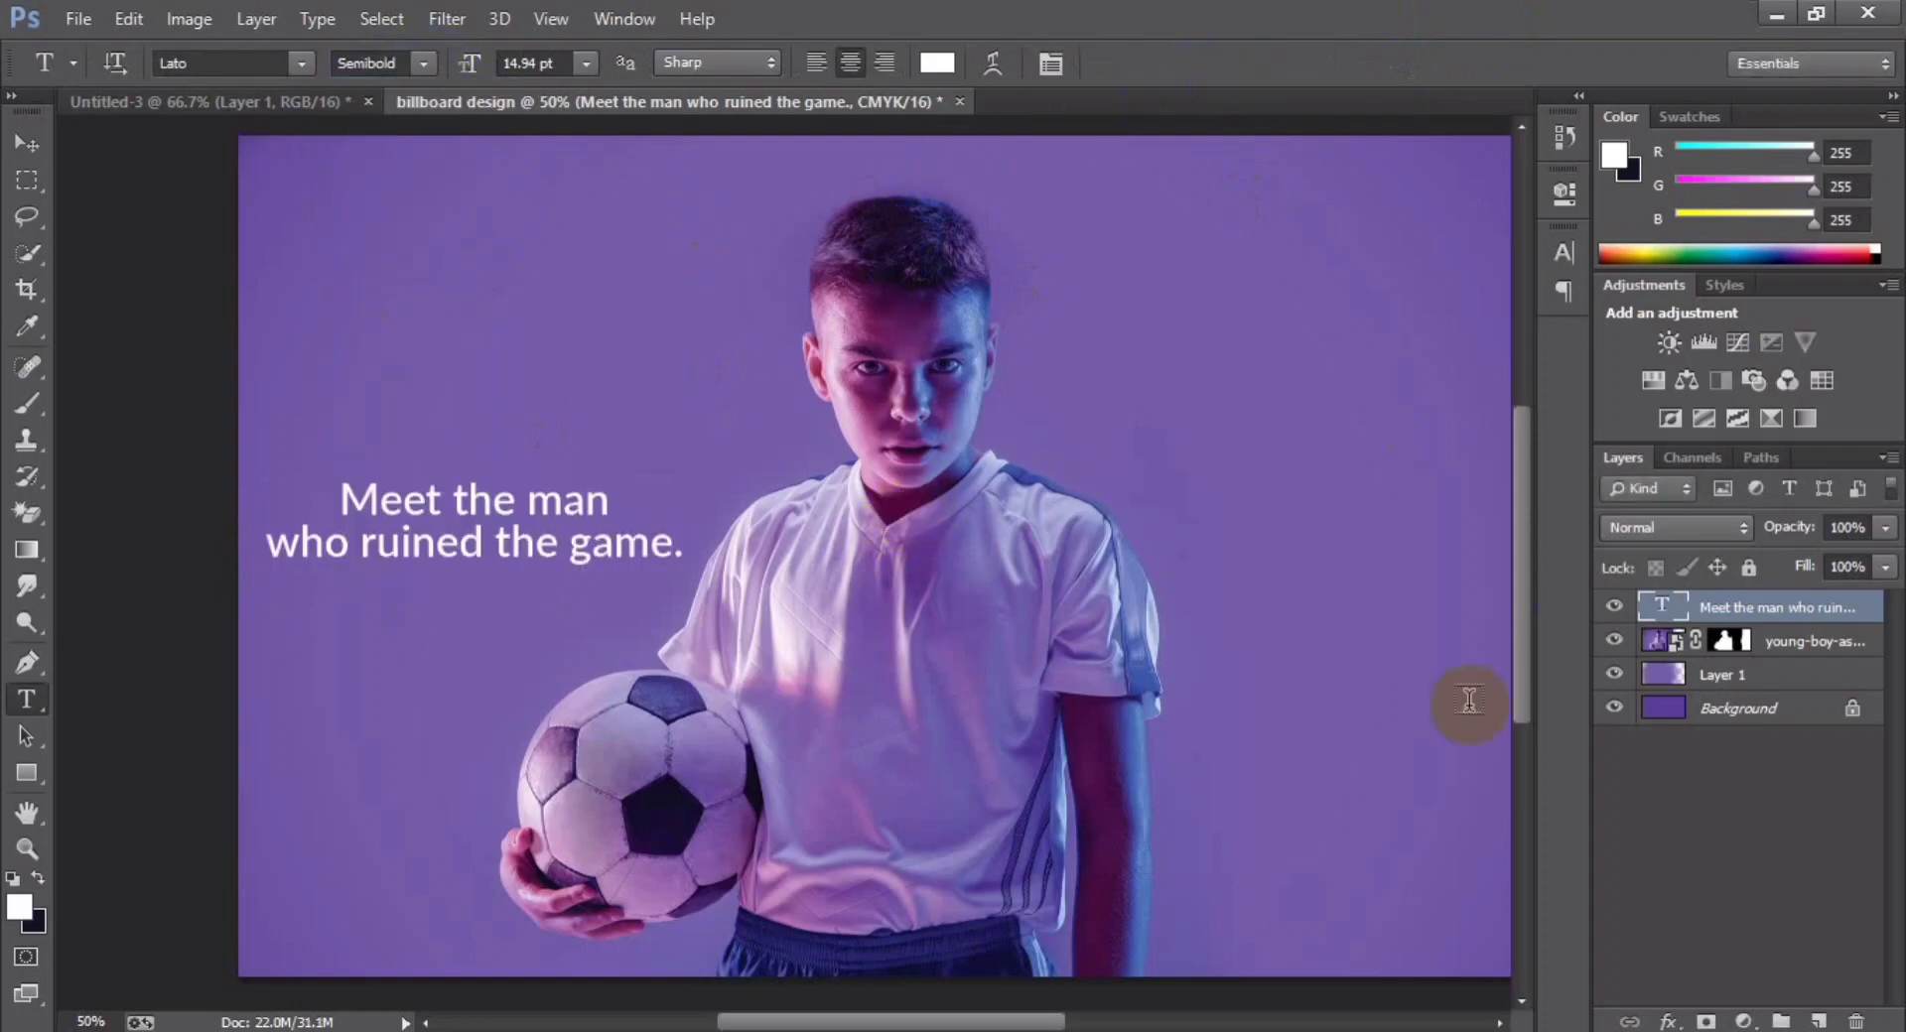
{"action": "key", "text": "ctrl+minus"}
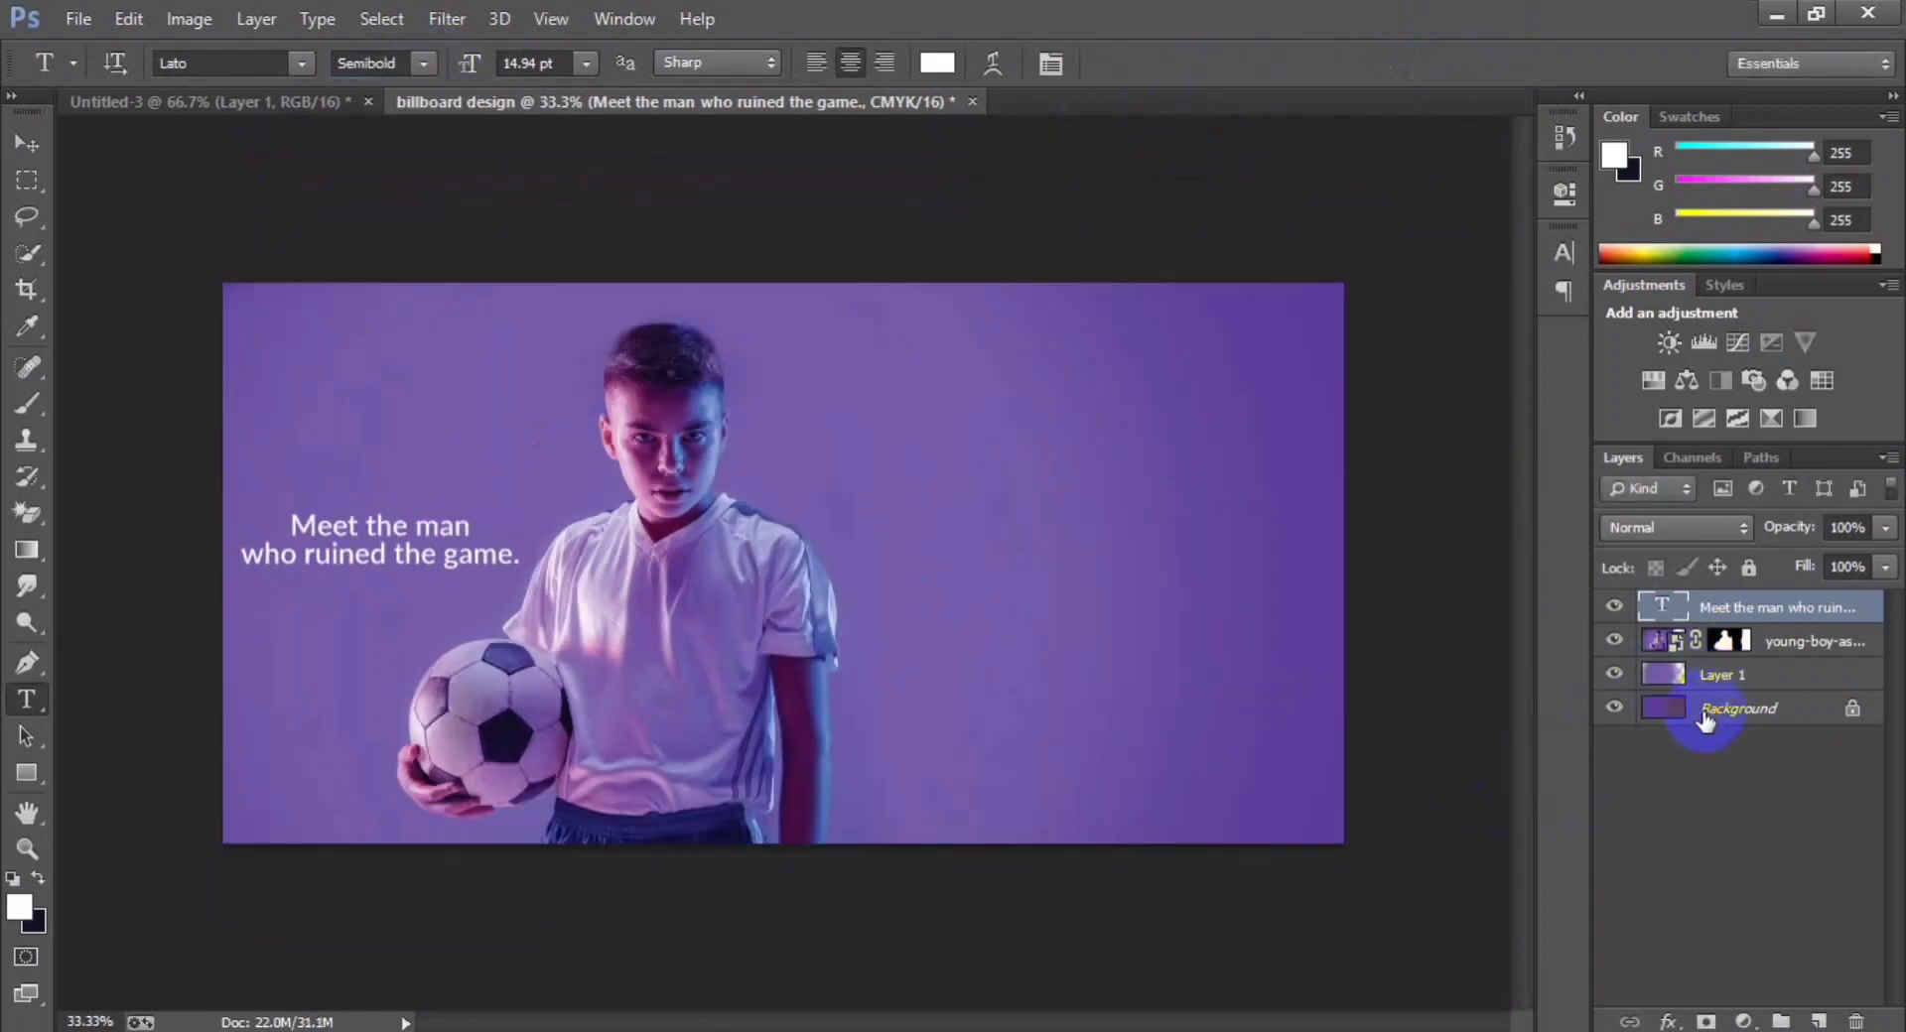
- Centre the headline vertically on the canvas, aligned to the Background
{"action": "left_click", "coordinate": [1706, 720], "text": "ctrl"}
{"action": "left_click", "coordinate": [26, 143]}
{"action": "left_click", "coordinate": [589, 62]}
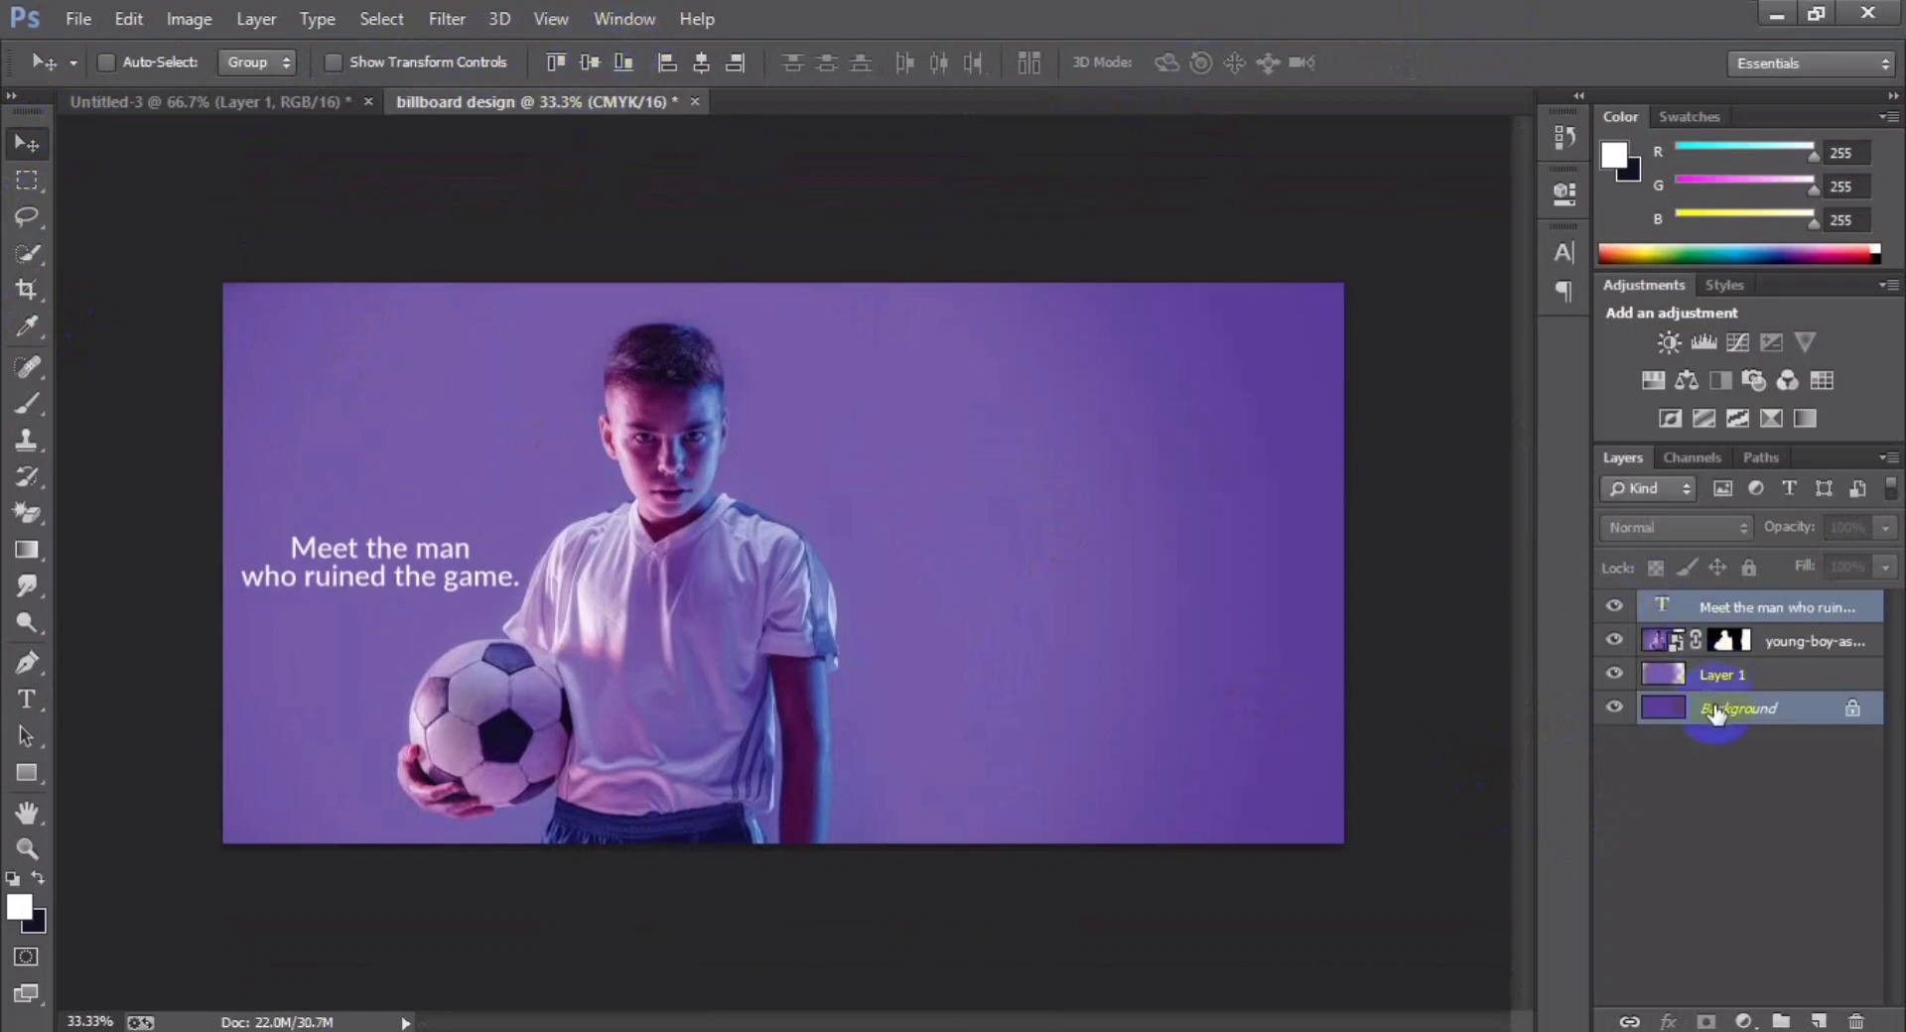
{"action": "left_click", "coordinate": [1735, 615]}
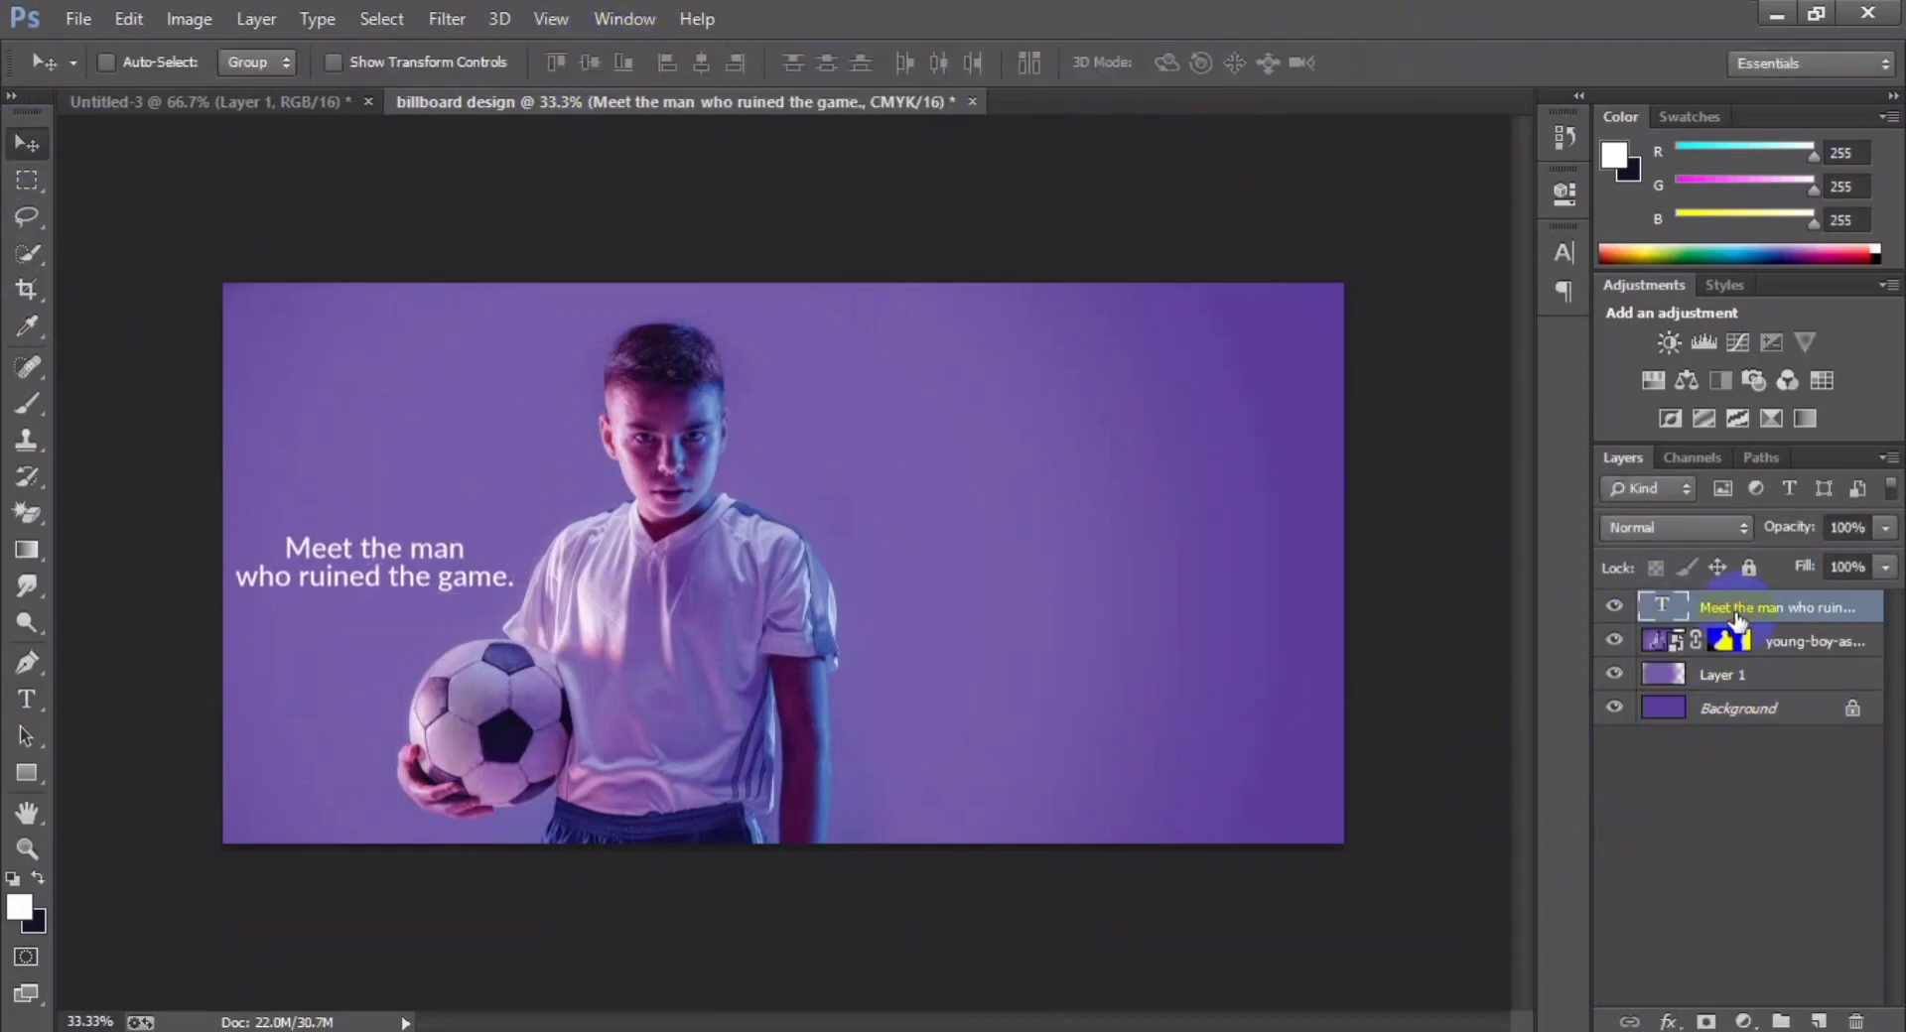
- Group the boy photo layer and Layer 1 into Group 1
{"action": "left_click", "coordinate": [1772, 643], "text": "ctrl"}
{"action": "left_click", "coordinate": [1758, 677], "text": "ctrl"}
{"action": "left_click", "coordinate": [1781, 625]}
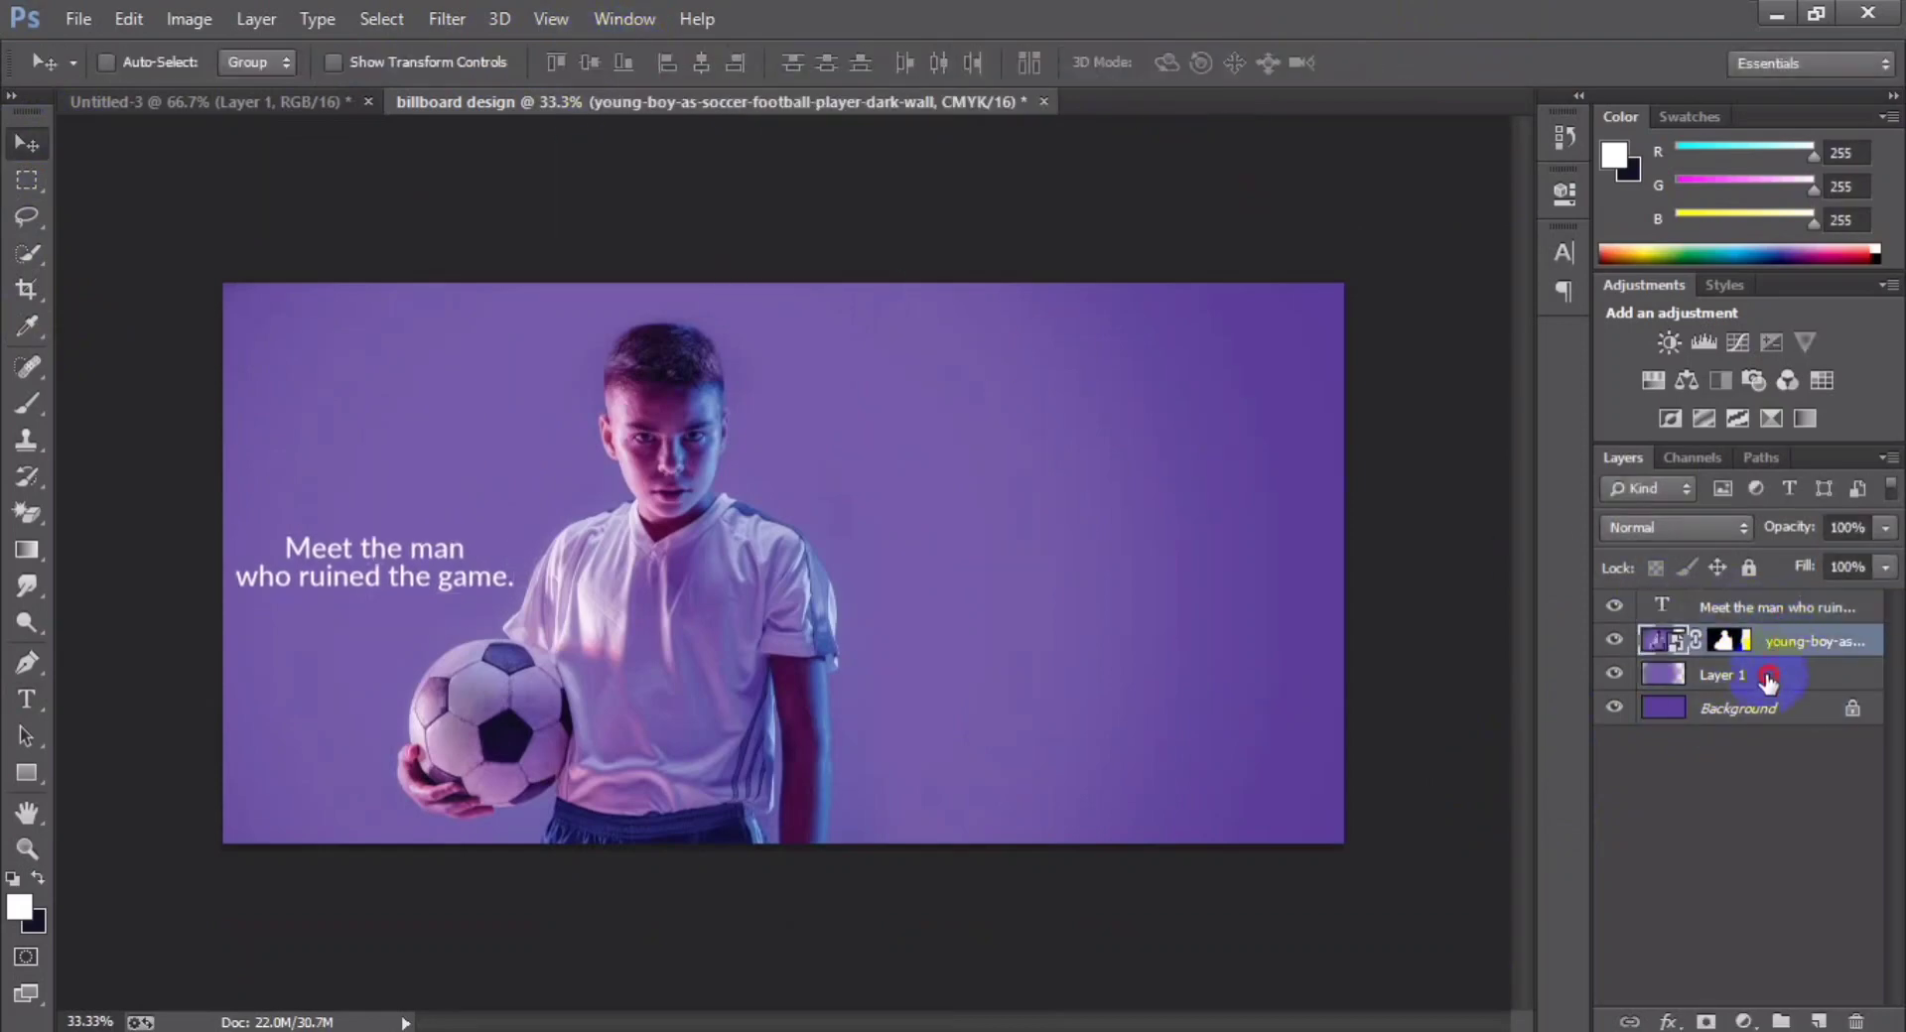
{"action": "left_click", "coordinate": [1757, 673], "text": "ctrl"}
{"action": "key", "text": "ctrl+g"}
{"action": "left_click", "coordinate": [1680, 605]}
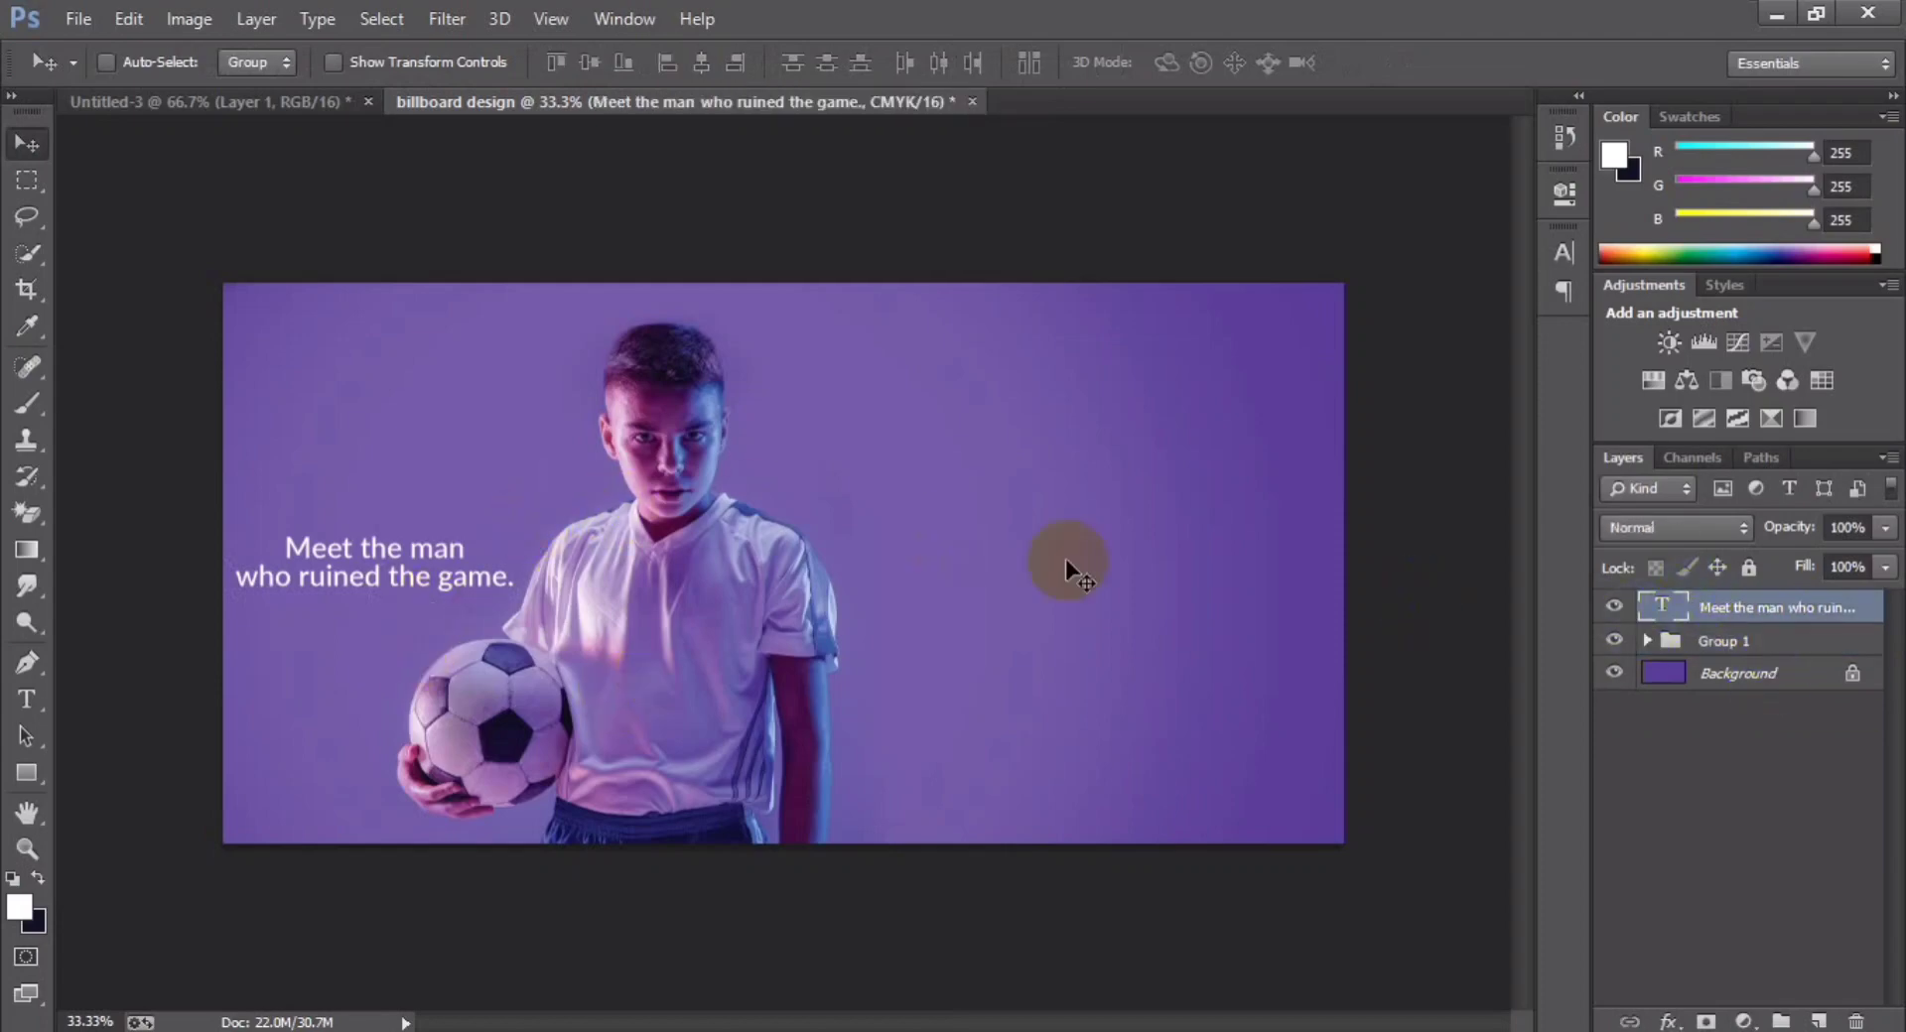
{"action": "key", "text": "alt+Tab"}
- Paste 'A FACEBOOK WATCH ORIGINAL SERIES' from Notepad as white Lato Black 18 pt text
{"action": "left_click_drag", "start_coordinate": [802, 343], "coordinate": [446, 342]}
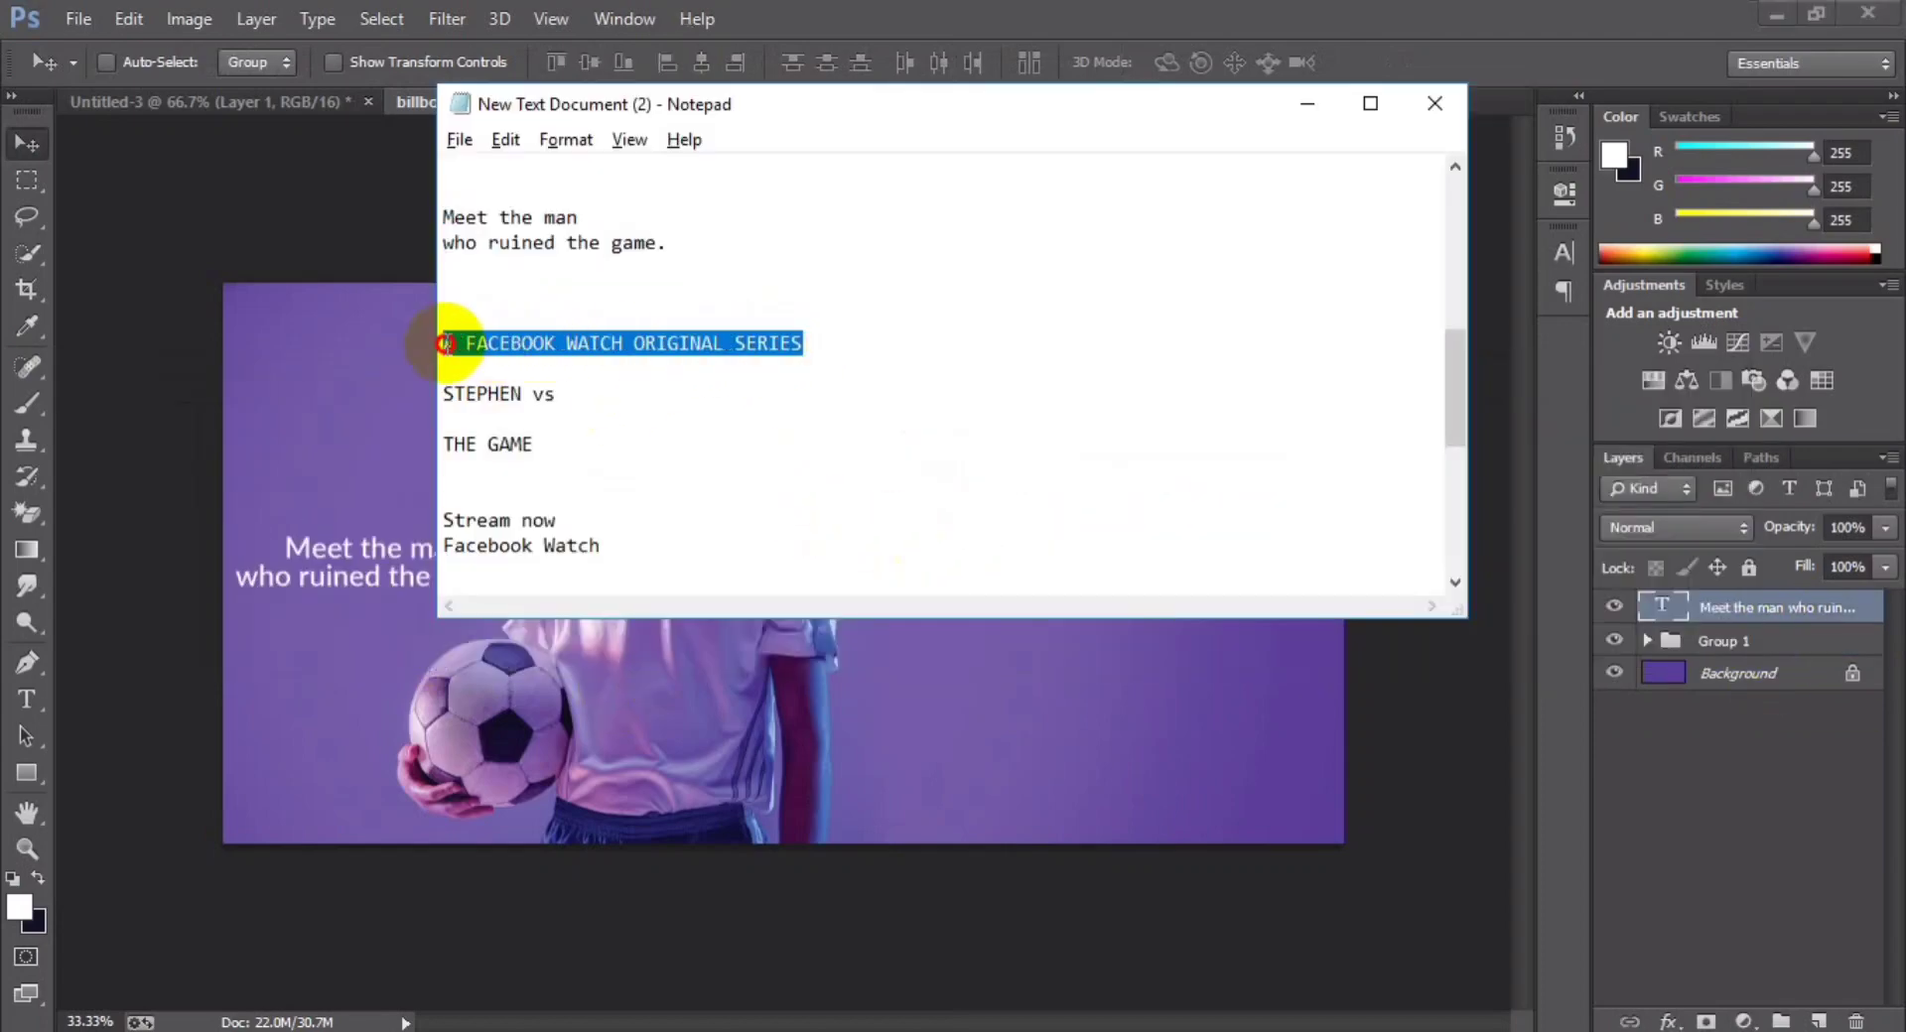
{"action": "right_click", "coordinate": [446, 342]}
{"action": "left_click", "coordinate": [536, 429]}
{"action": "key", "text": "alt+Tab"}
{"action": "left_click", "coordinate": [25, 699]}
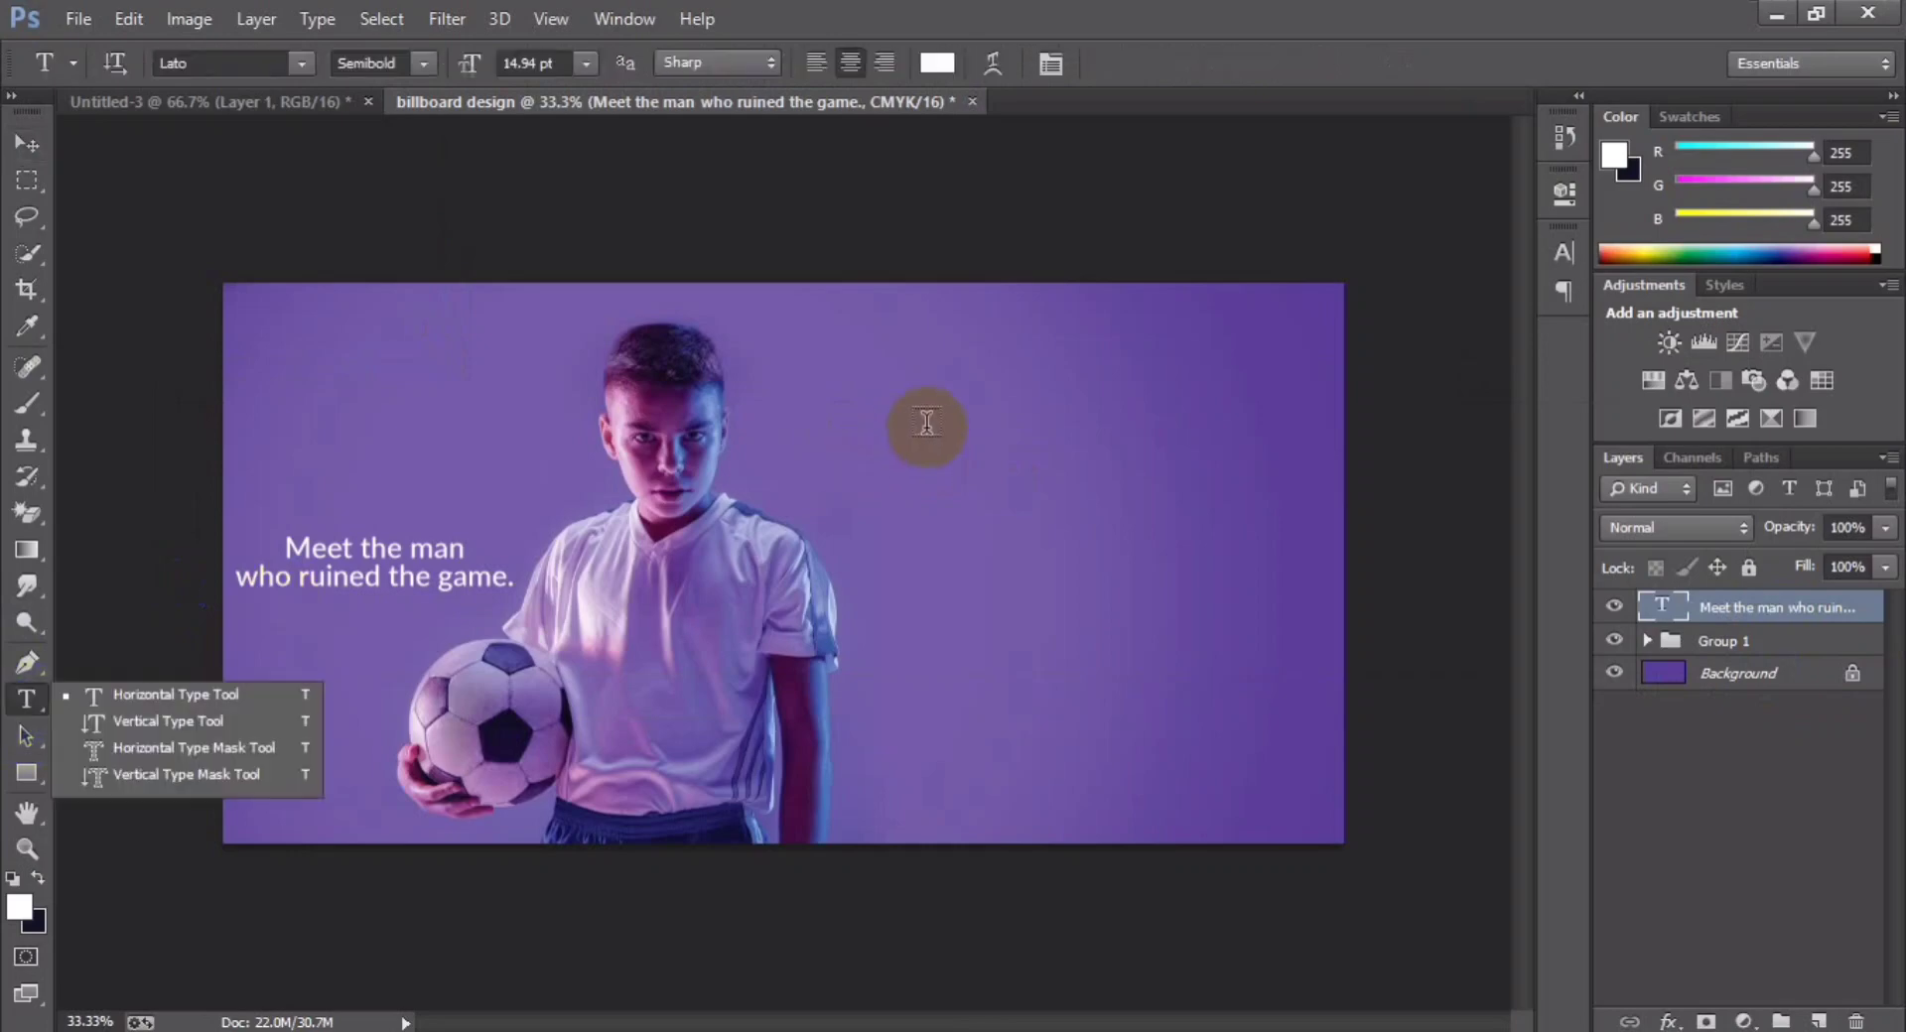
{"action": "left_click", "coordinate": [852, 465]}
{"action": "left_click", "coordinate": [424, 62]}
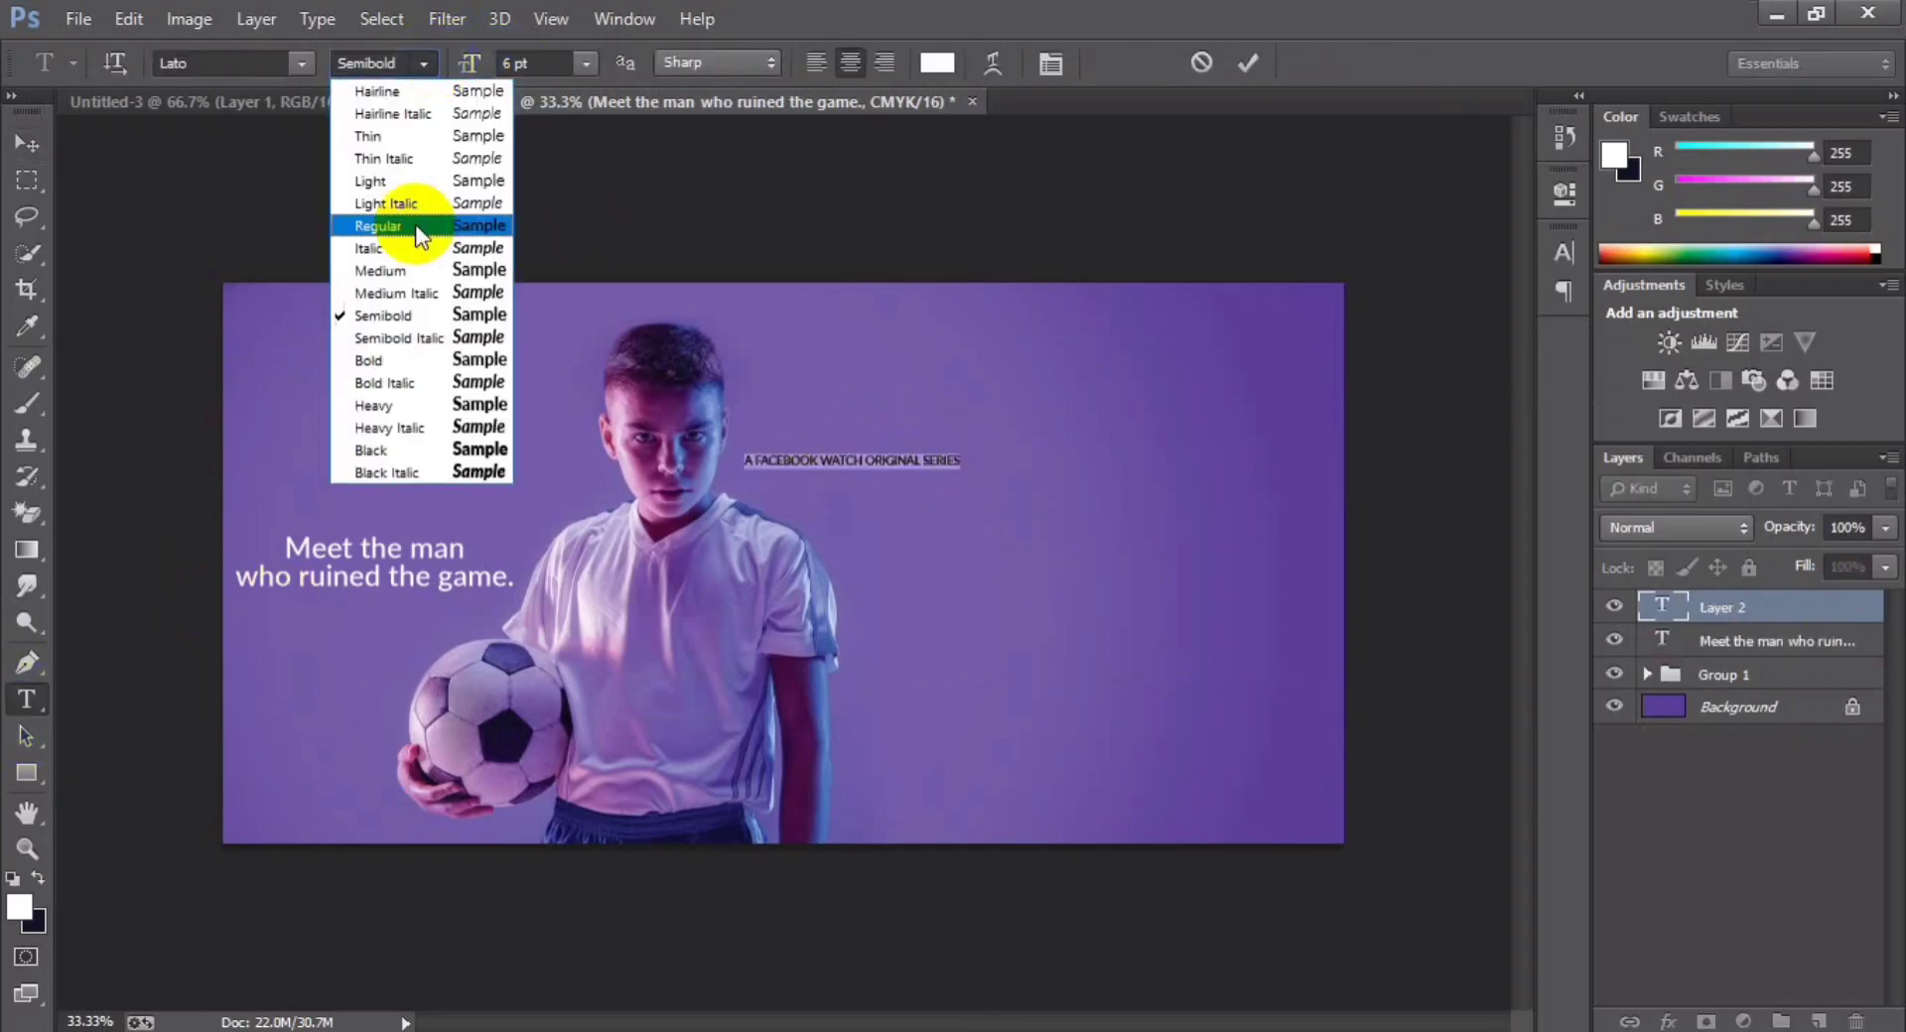
{"action": "left_click", "coordinate": [387, 442]}
{"action": "left_click", "coordinate": [586, 63]}
{"action": "left_click", "coordinate": [575, 343]}
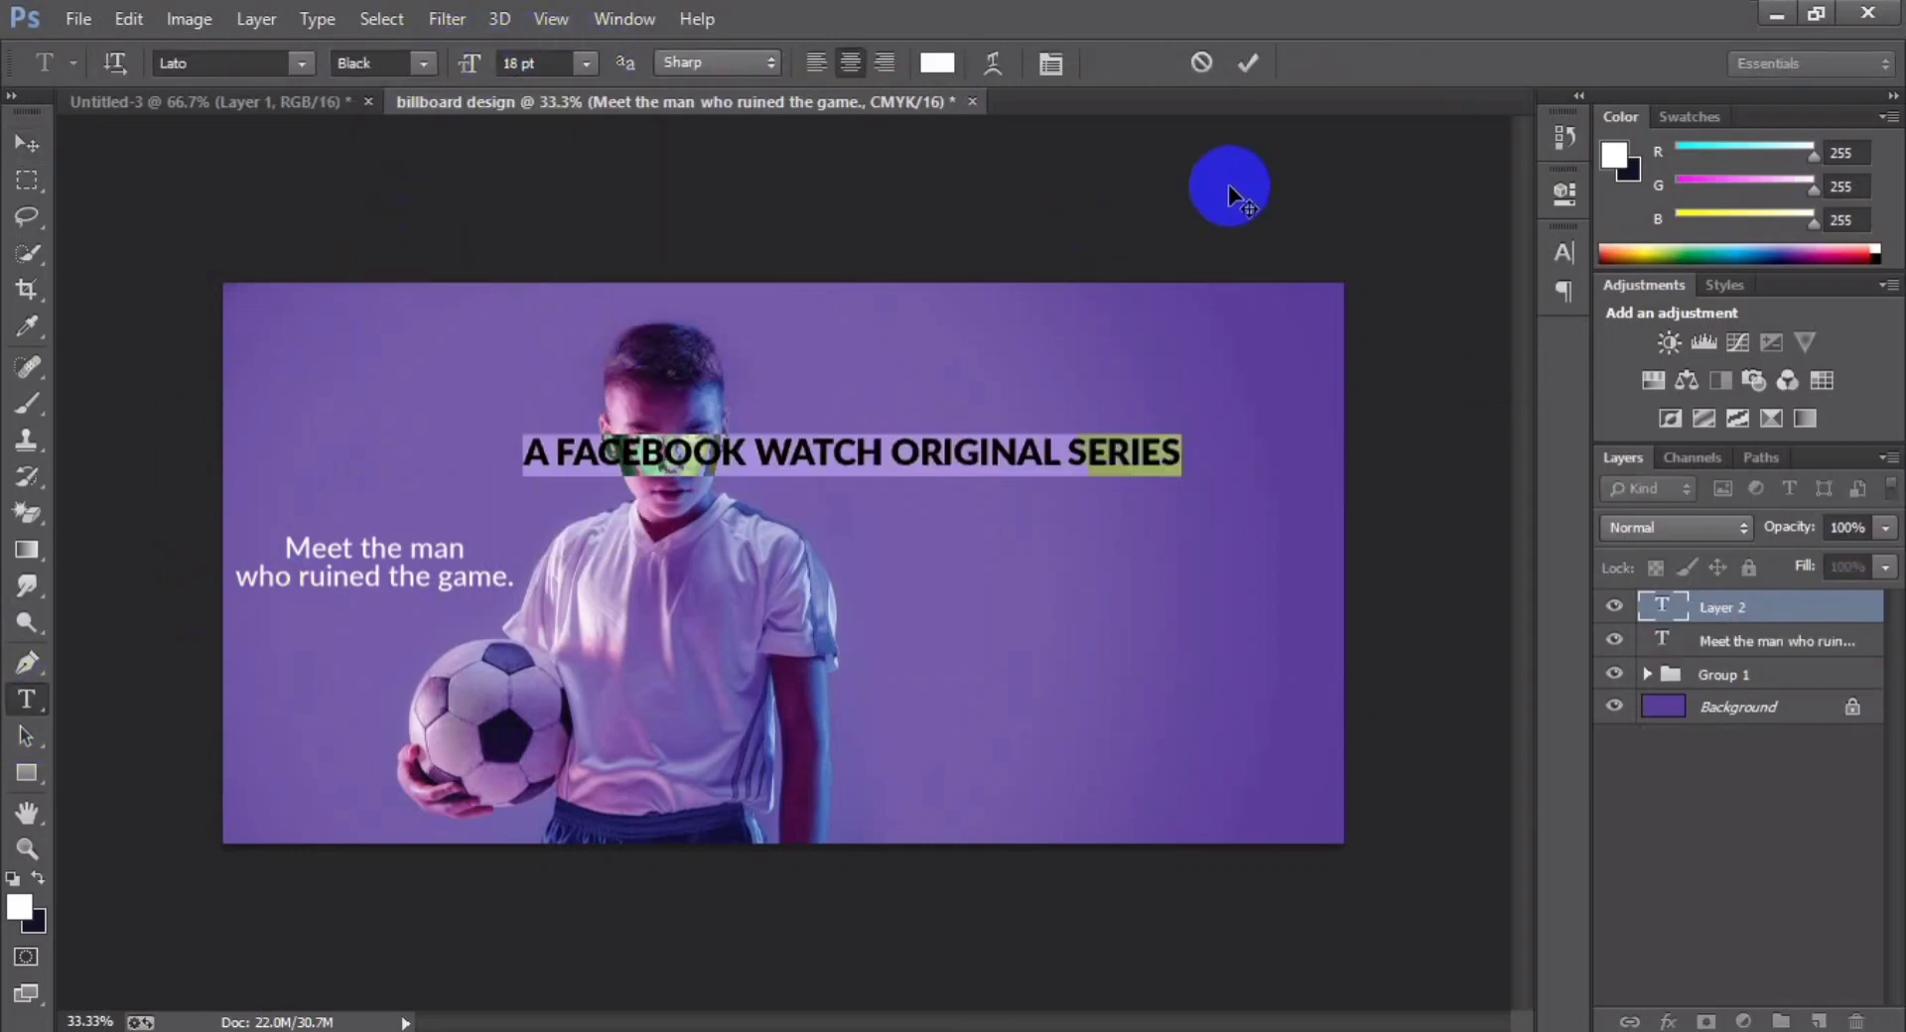
{"action": "left_click", "coordinate": [1229, 183]}
- Scale the line down and move it to the upper right of the ad
{"action": "key", "text": "ctrl+t"}
{"action": "mouse_move", "coordinate": [1181, 433]}
{"action": "left_mouse_down"}
{"action": "mouse_move", "coordinate": [1067, 444]}
{"action": "mouse_move", "coordinate": [1213, 447]}
{"action": "left_mouse_up"}
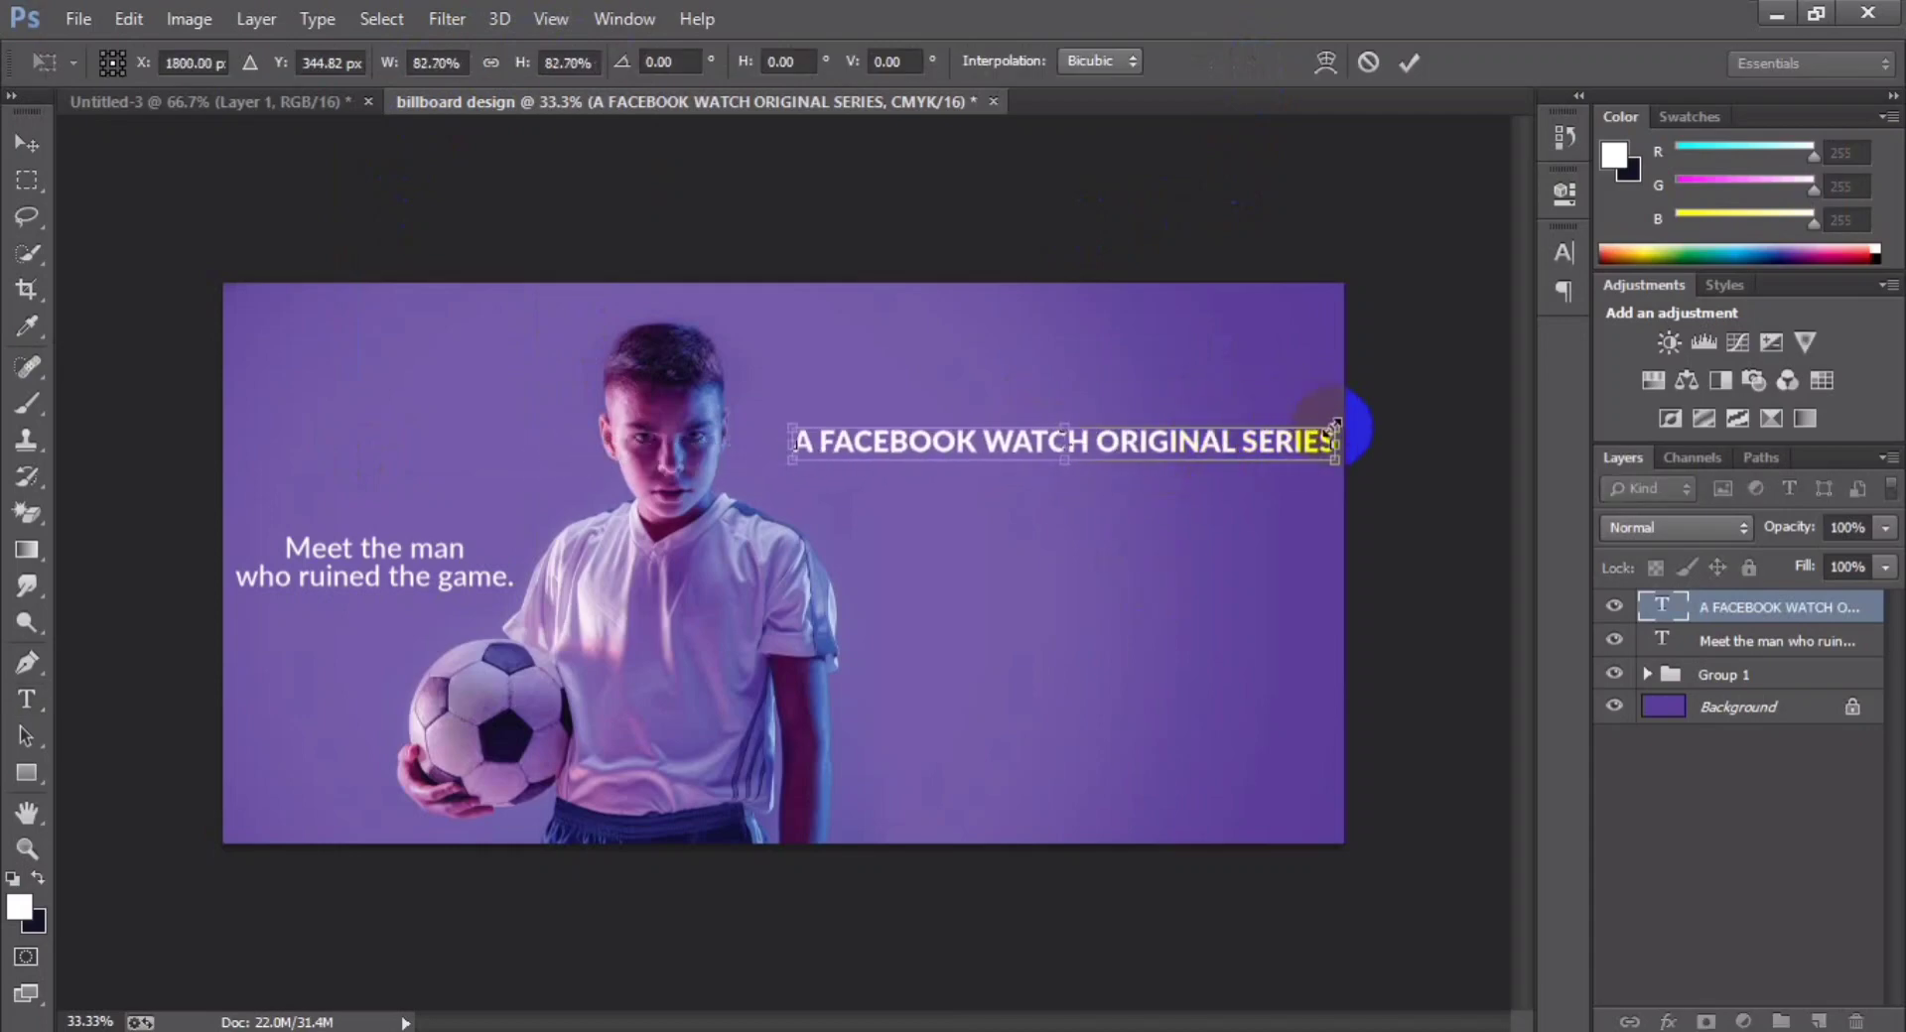
{"action": "left_click_drag", "start_coordinate": [1336, 426], "coordinate": [1323, 429]}
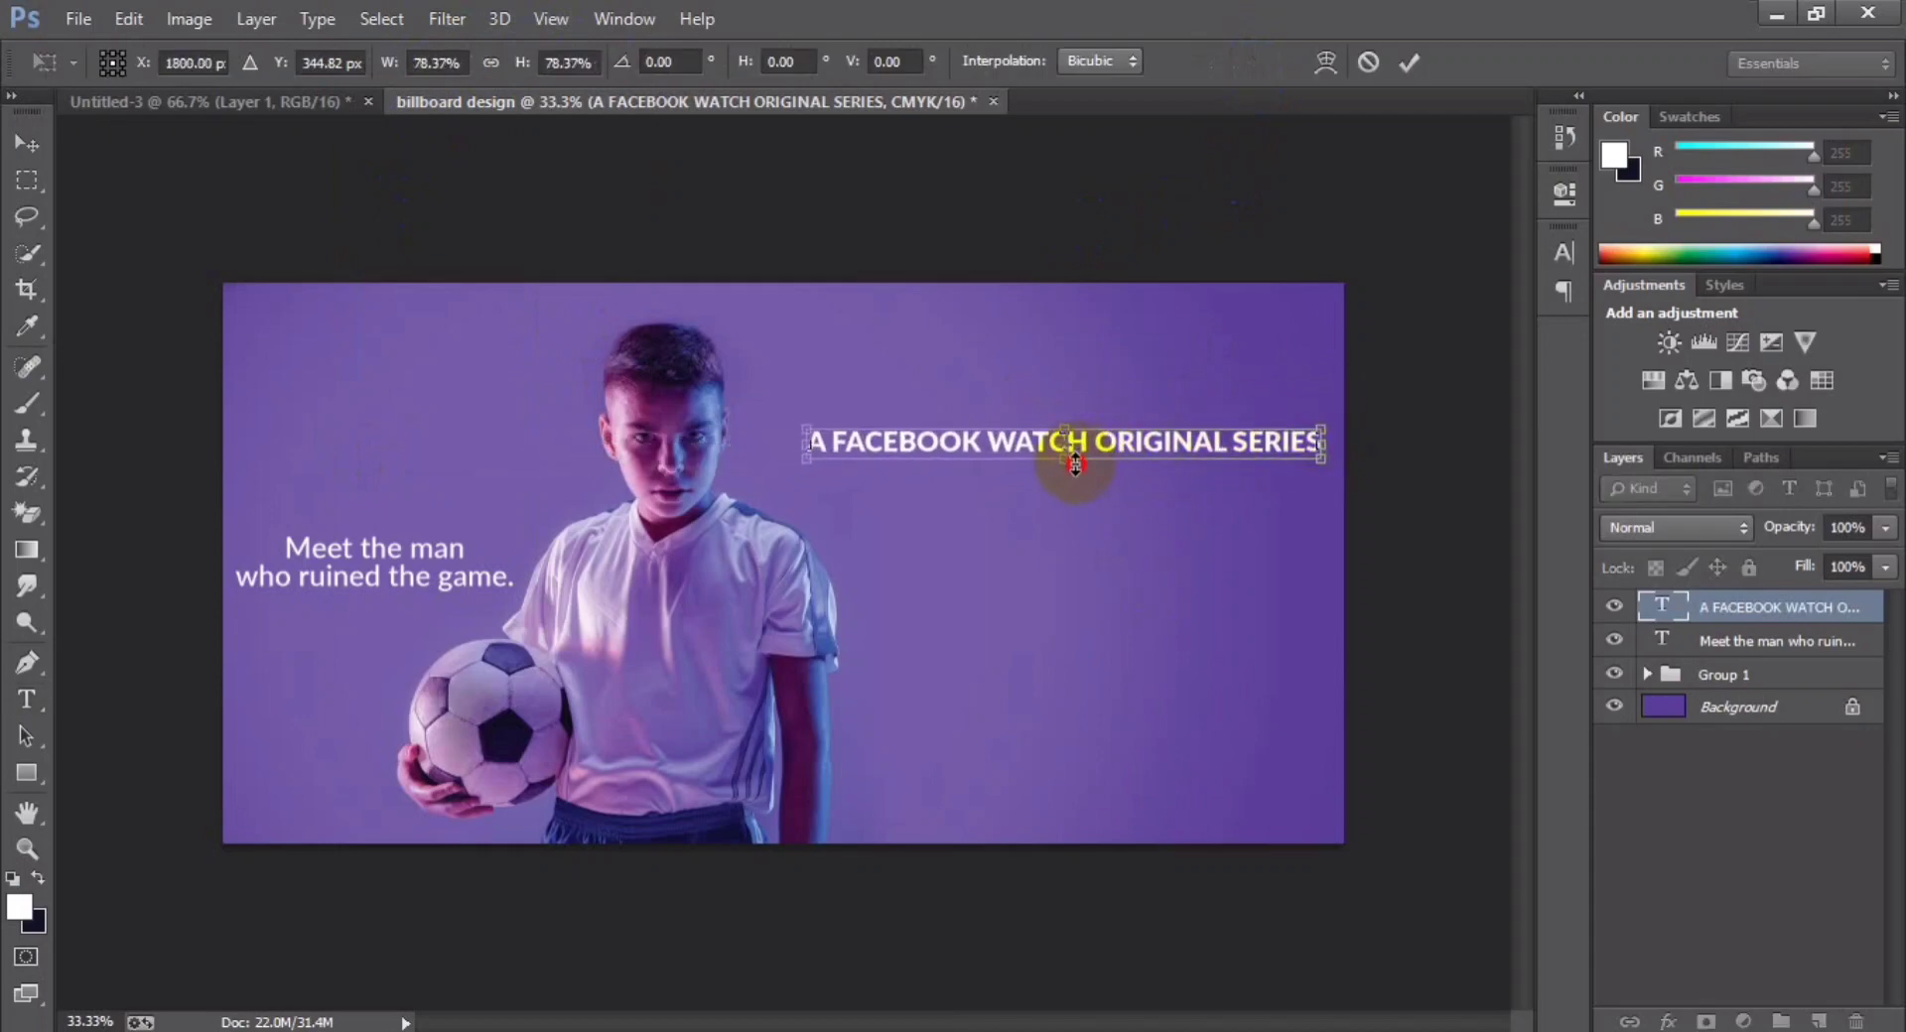
{"action": "mouse_move", "coordinate": [1075, 464]}
{"action": "left_mouse_down"}
{"action": "mouse_move", "coordinate": [1031, 549]}
{"action": "mouse_move", "coordinate": [968, 558]}
{"action": "left_mouse_up"}
{"action": "key", "text": "Return"}
{"action": "key", "text": "ctrl+plus"}
{"action": "key", "text": "v"}
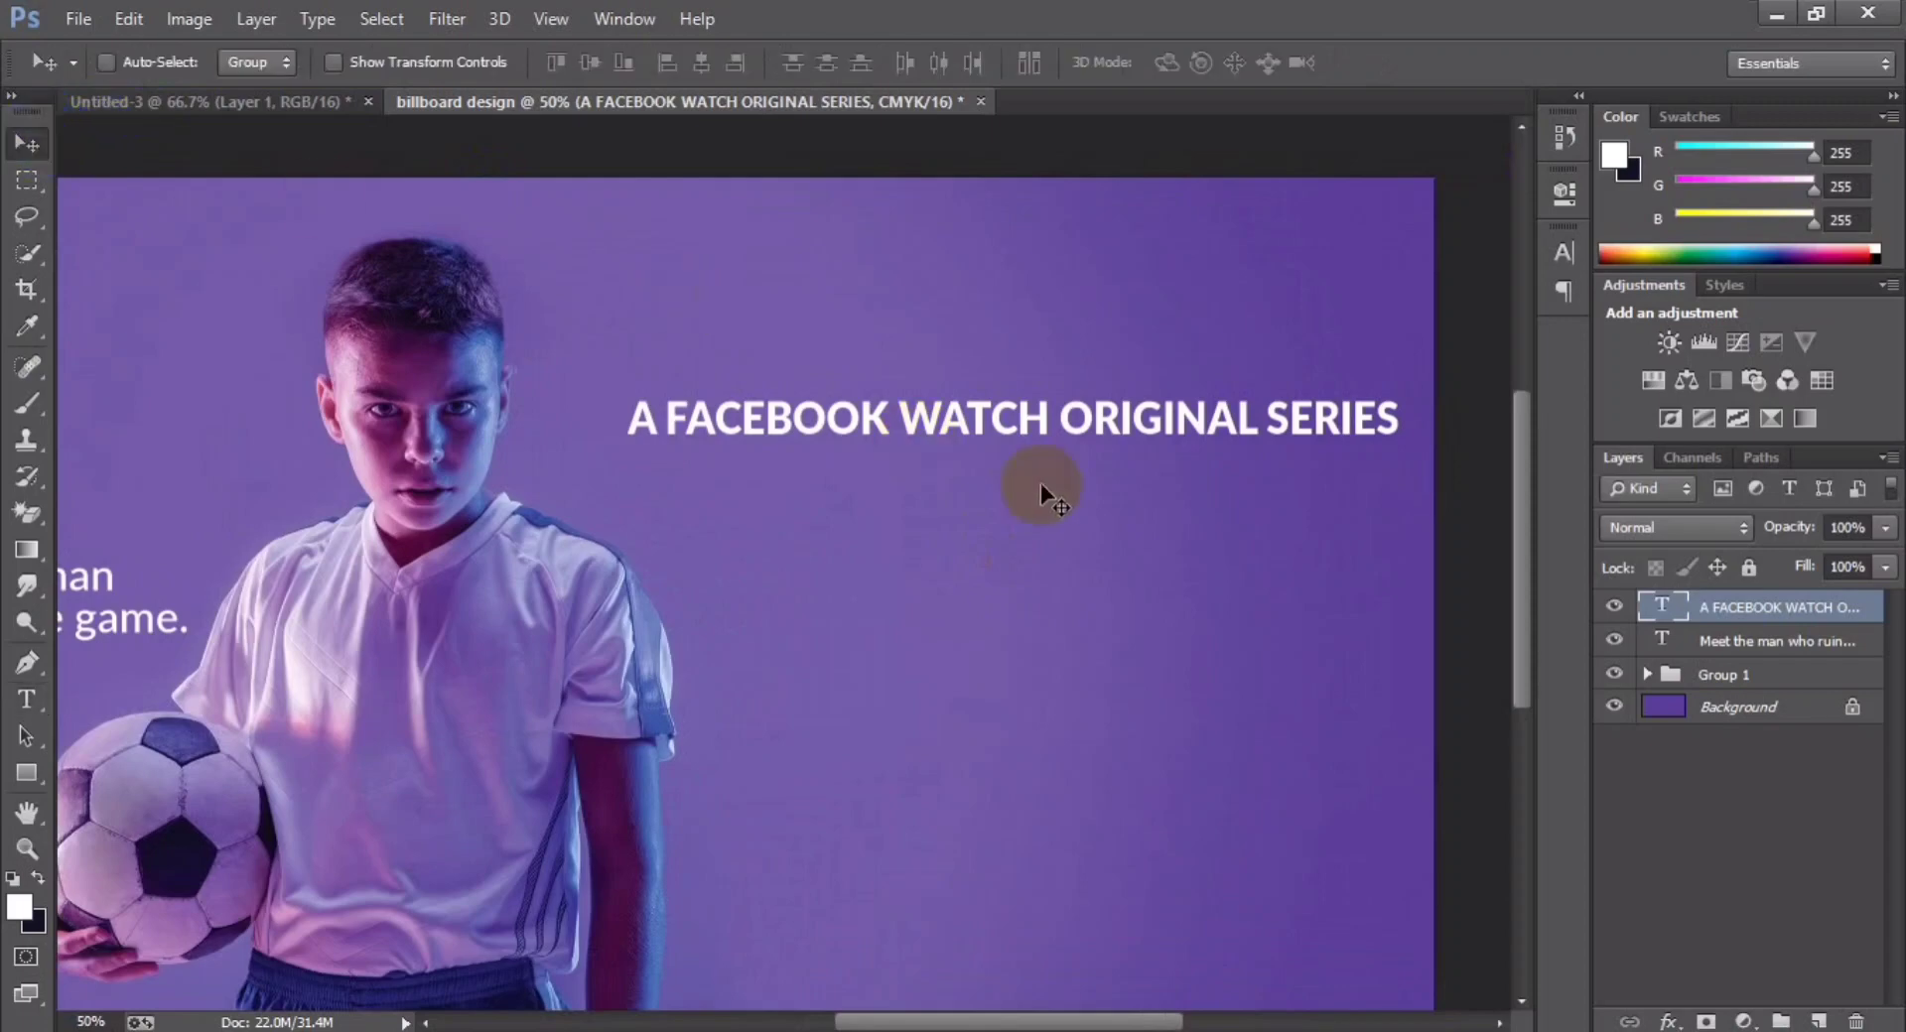
{"action": "left_click_drag", "start_coordinate": [1014, 420], "coordinate": [1014, 378]}
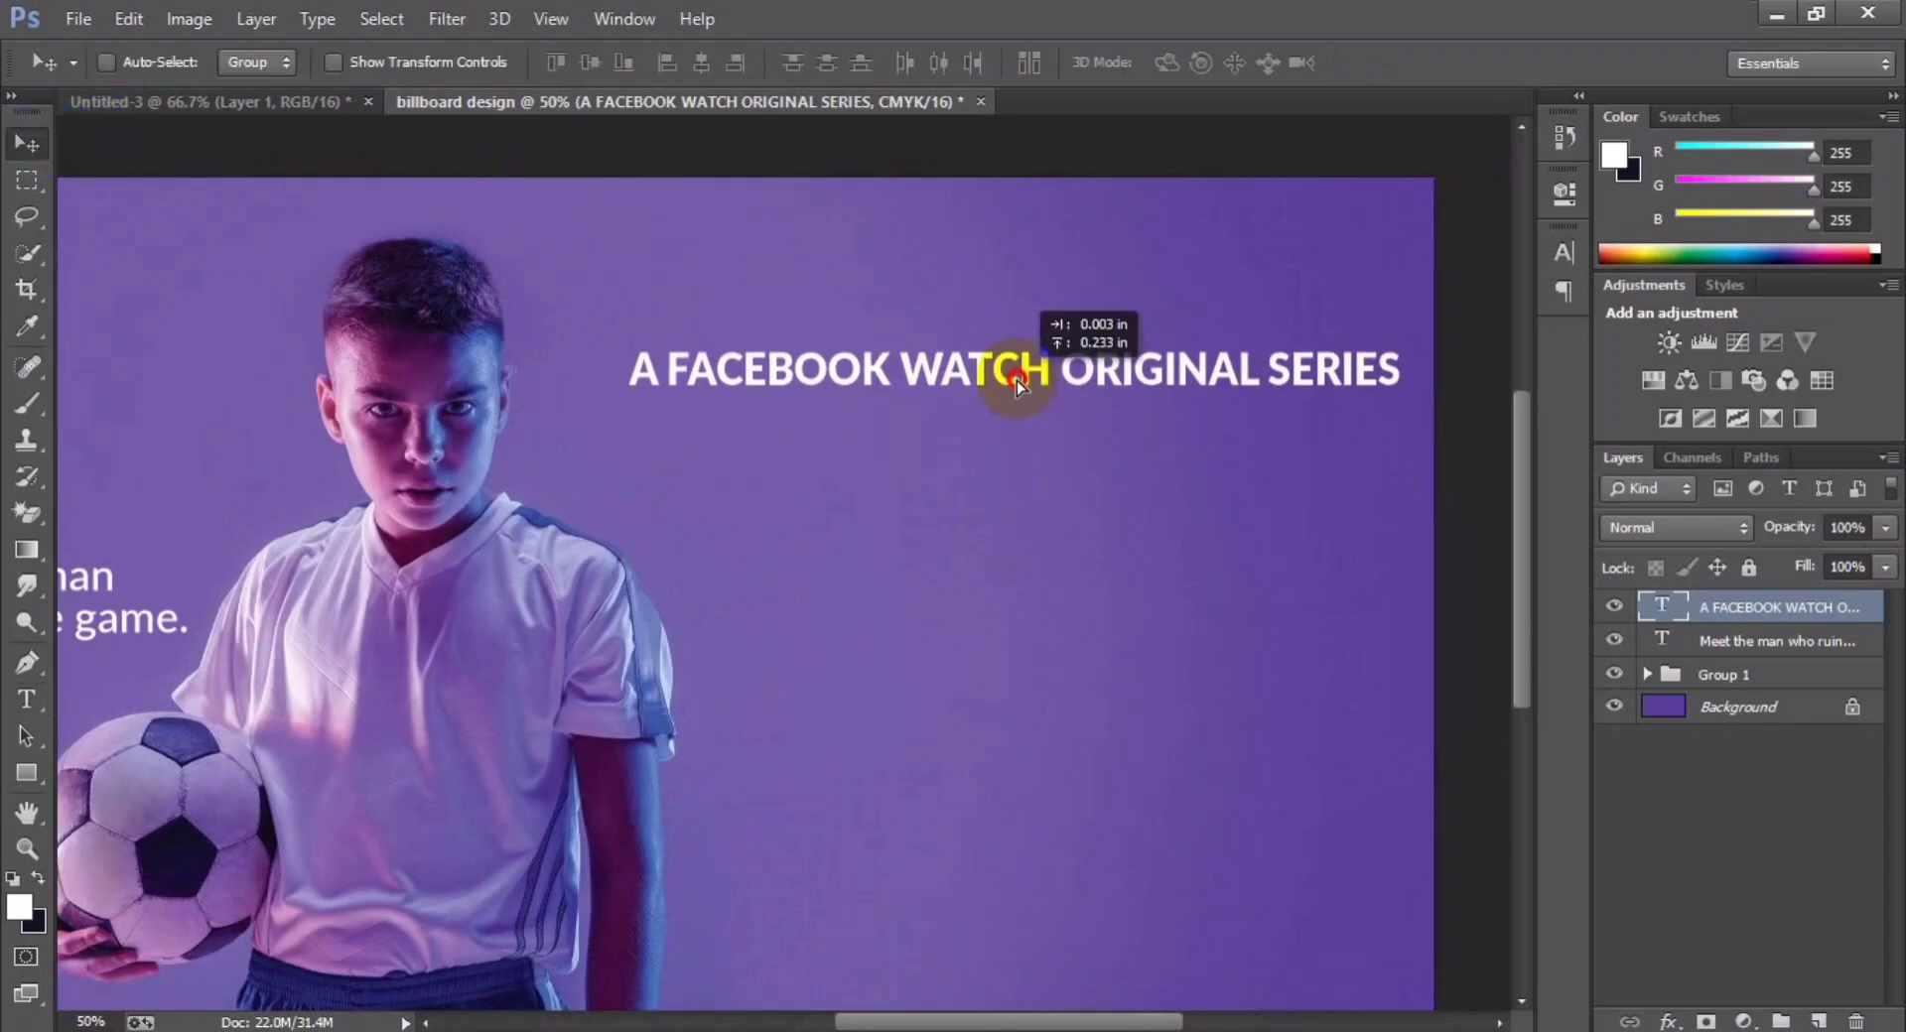
{"action": "key", "text": "ctrl+minus"}
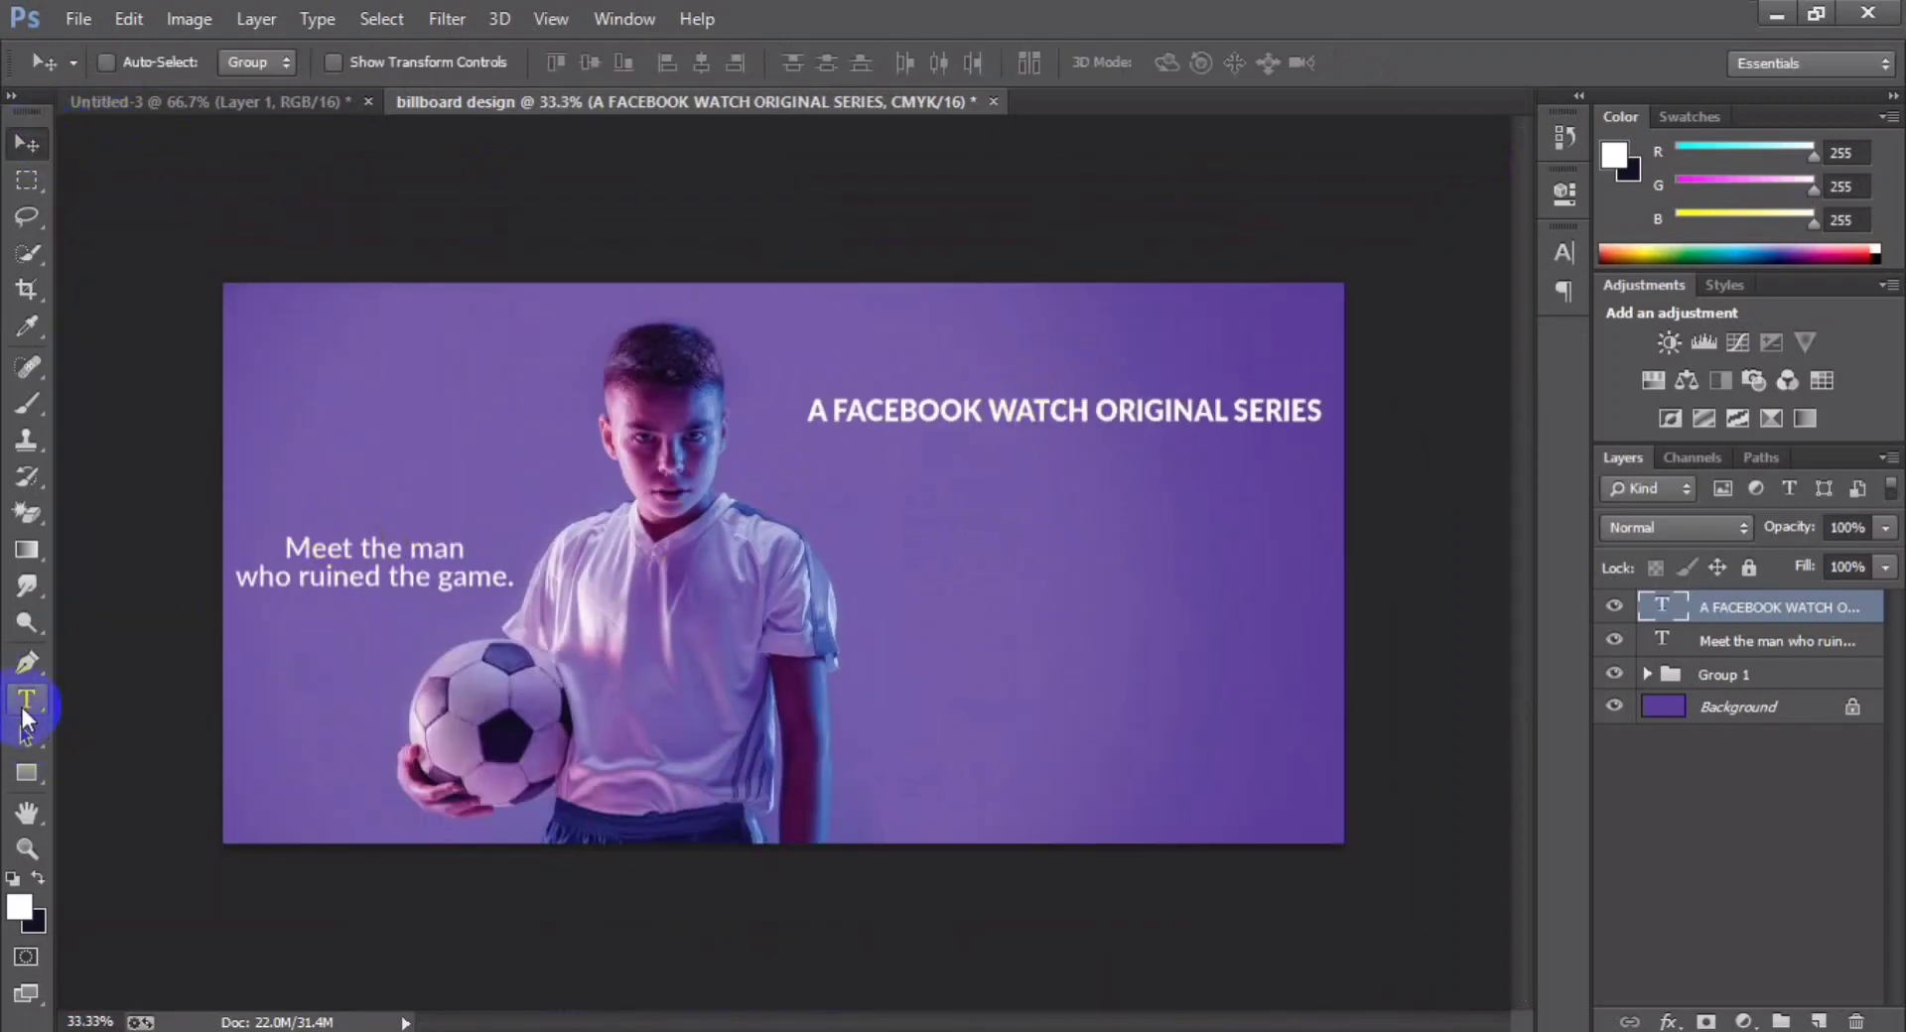
- Draw a wide rectangle below the FACEBOOK WATCH line and fill it red
{"action": "left_click", "coordinate": [27, 770]}
{"action": "left_click_drag", "start_coordinate": [869, 467], "coordinate": [1296, 534]}
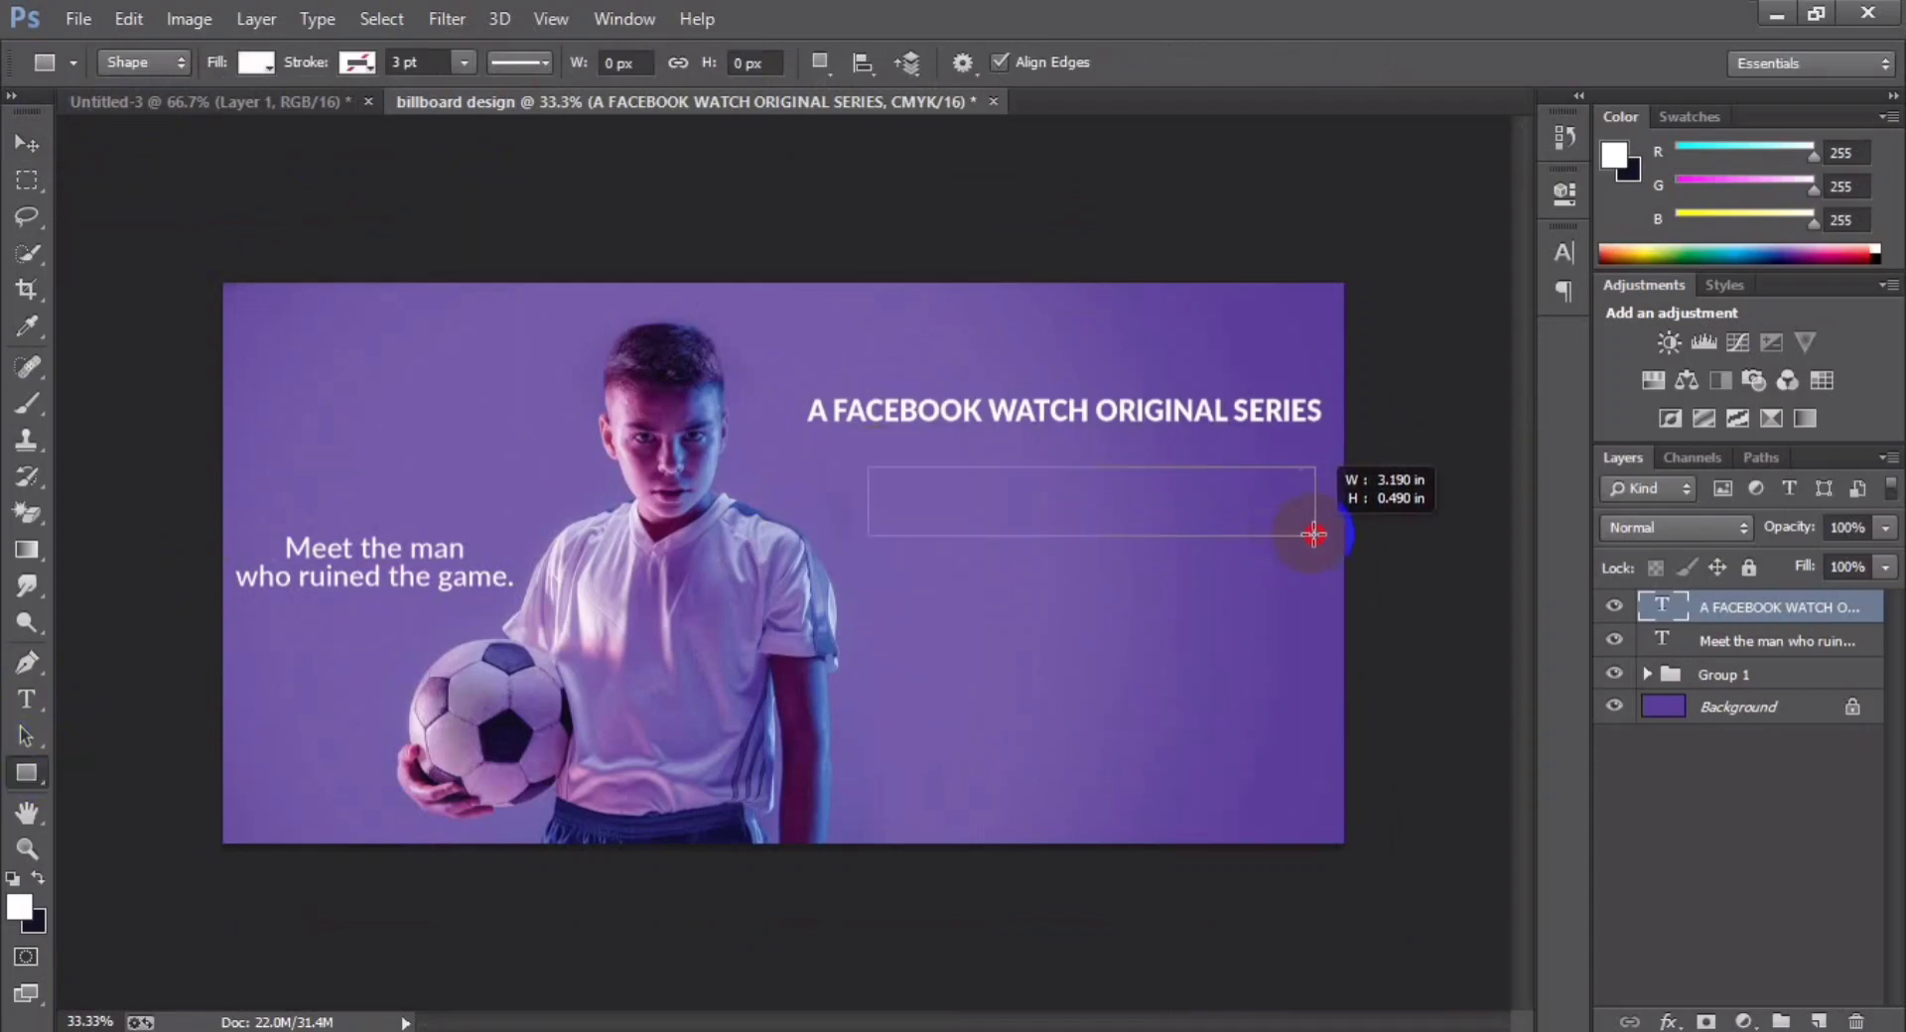
{"action": "left_click_drag", "start_coordinate": [1313, 535], "coordinate": [1313, 535]}
{"action": "left_click", "coordinate": [1166, 342]}
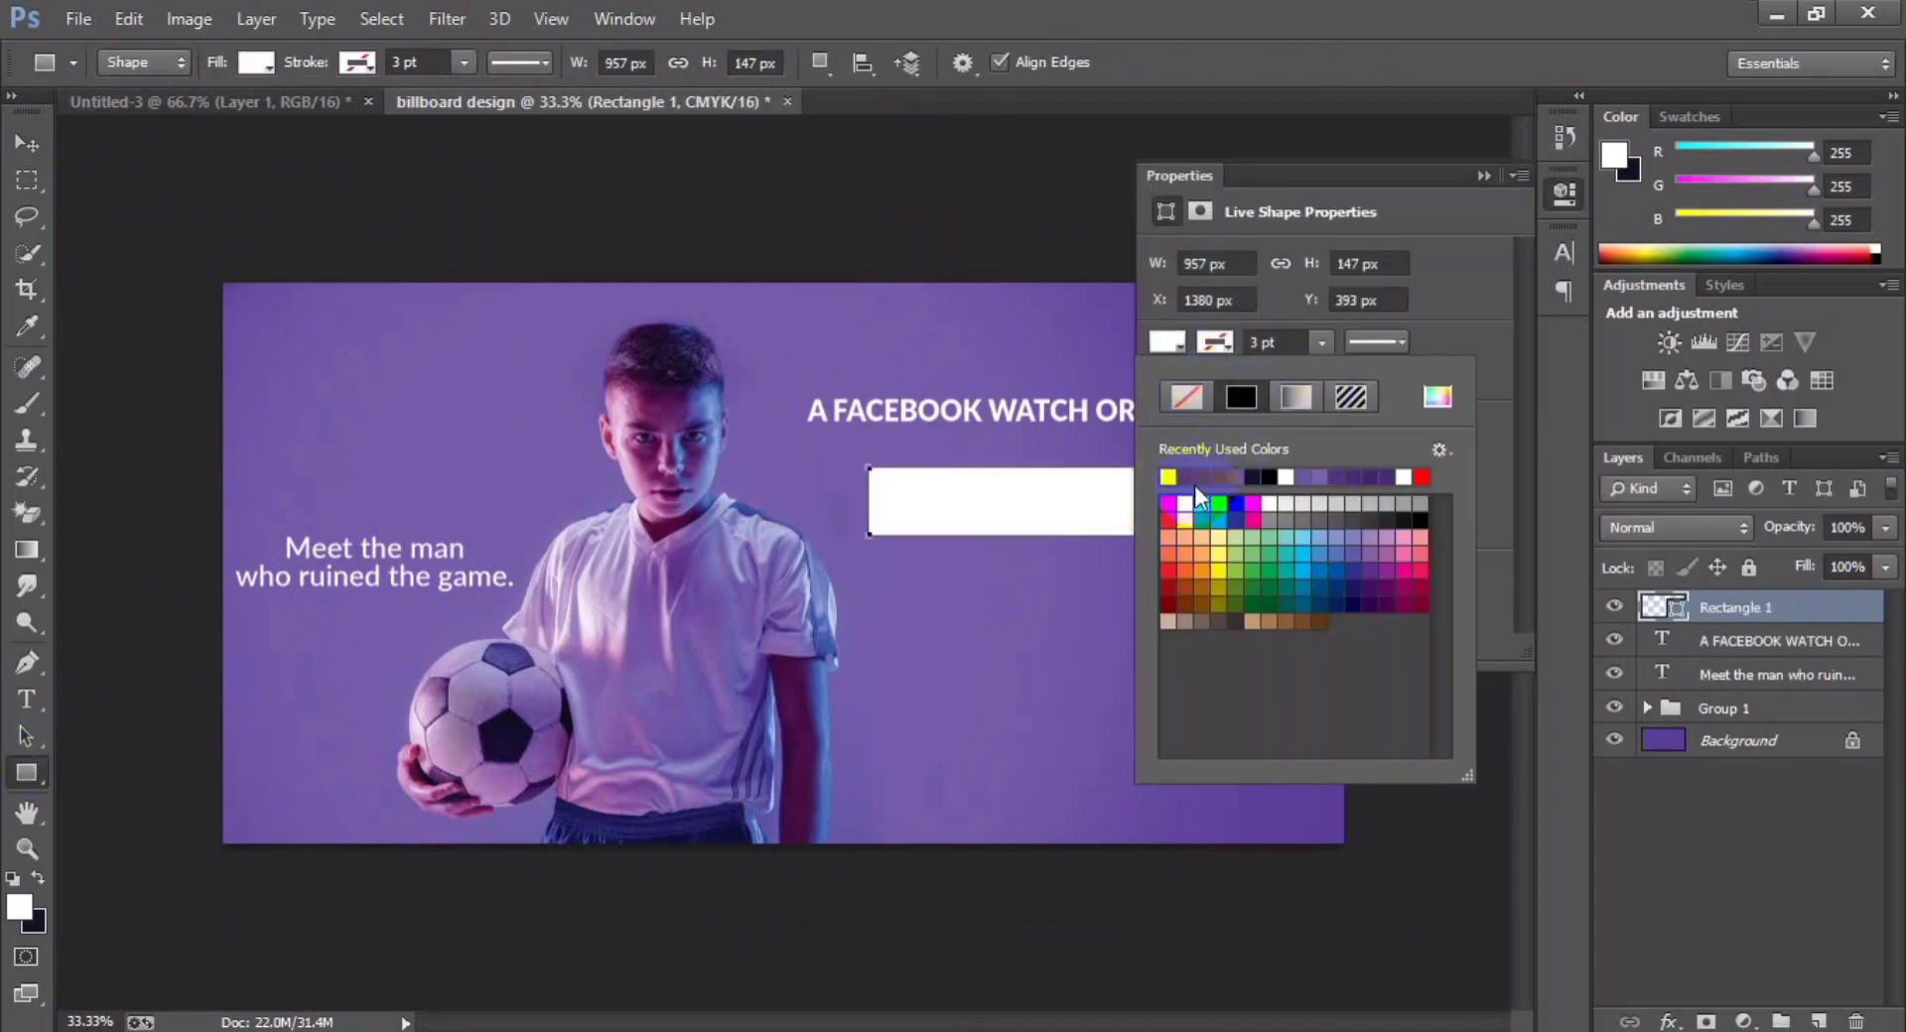
{"action": "left_click", "coordinate": [1479, 176]}
{"action": "left_click", "coordinate": [1481, 175]}
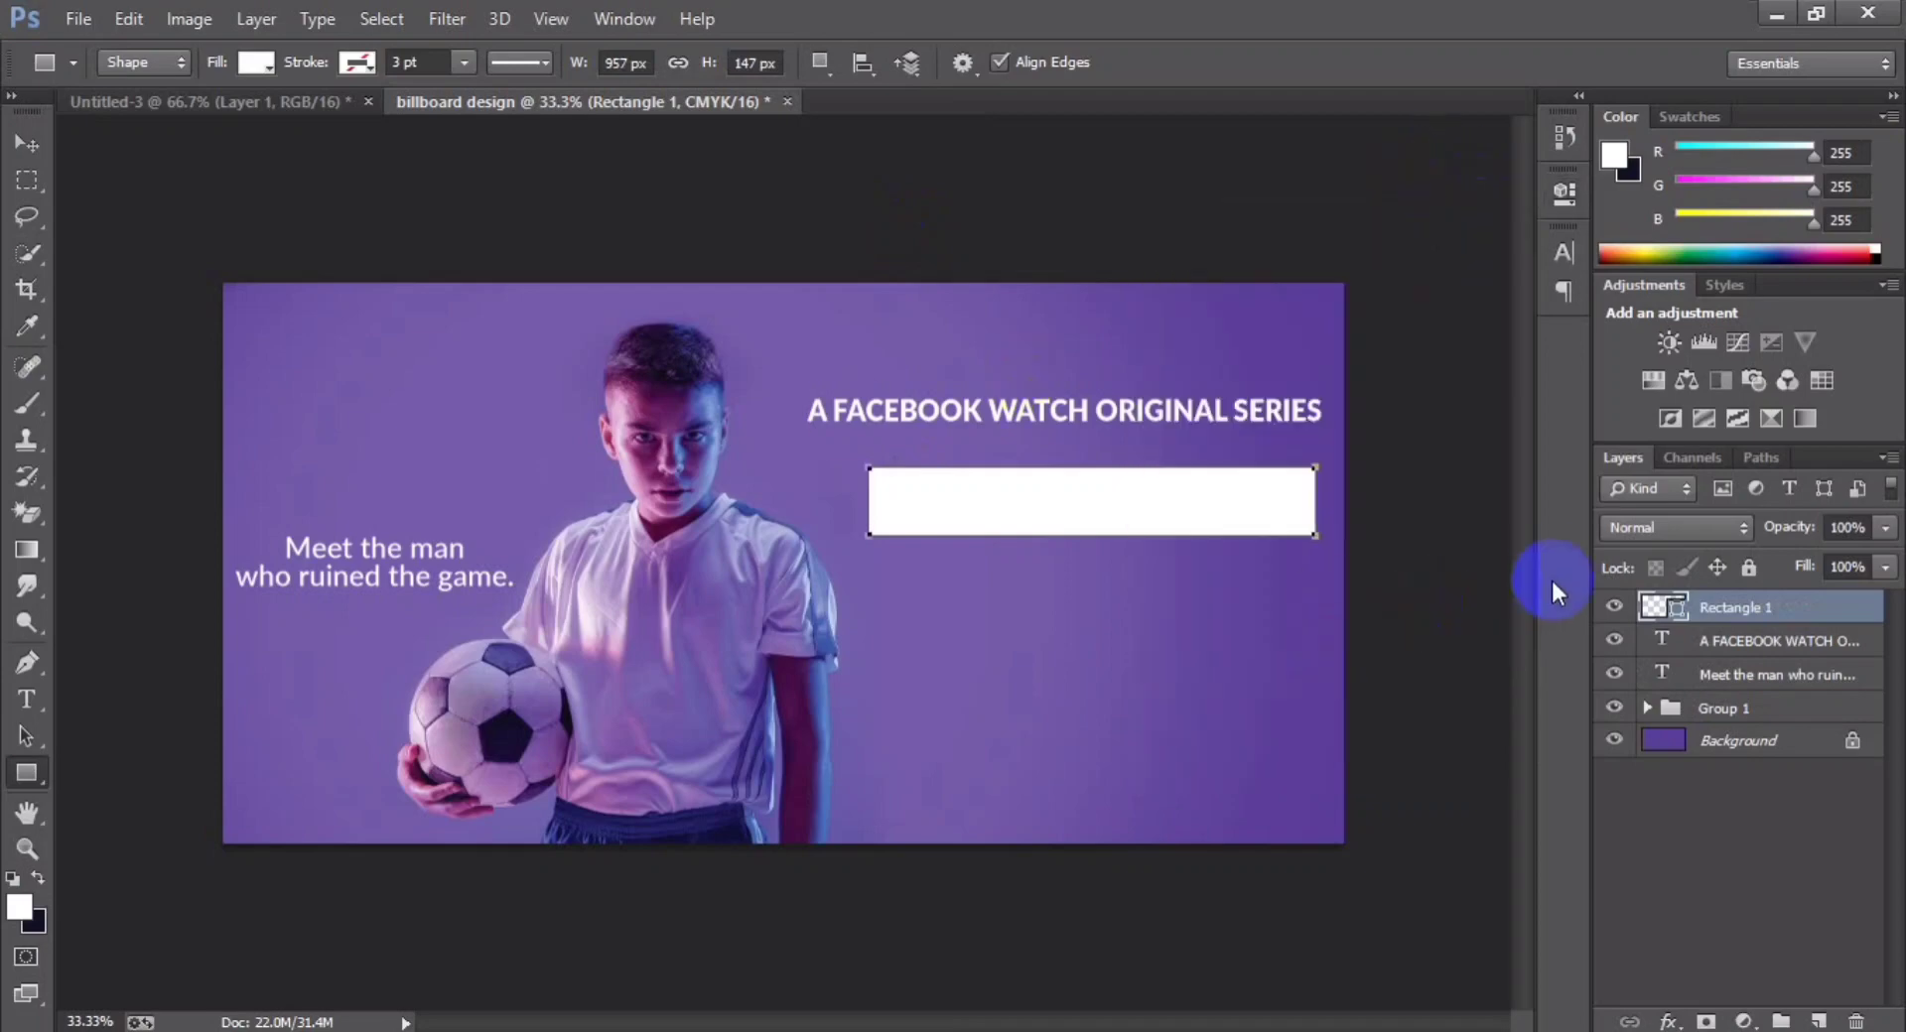
{"action": "right_click", "coordinate": [27, 773]}
{"action": "left_click", "coordinate": [256, 62]}
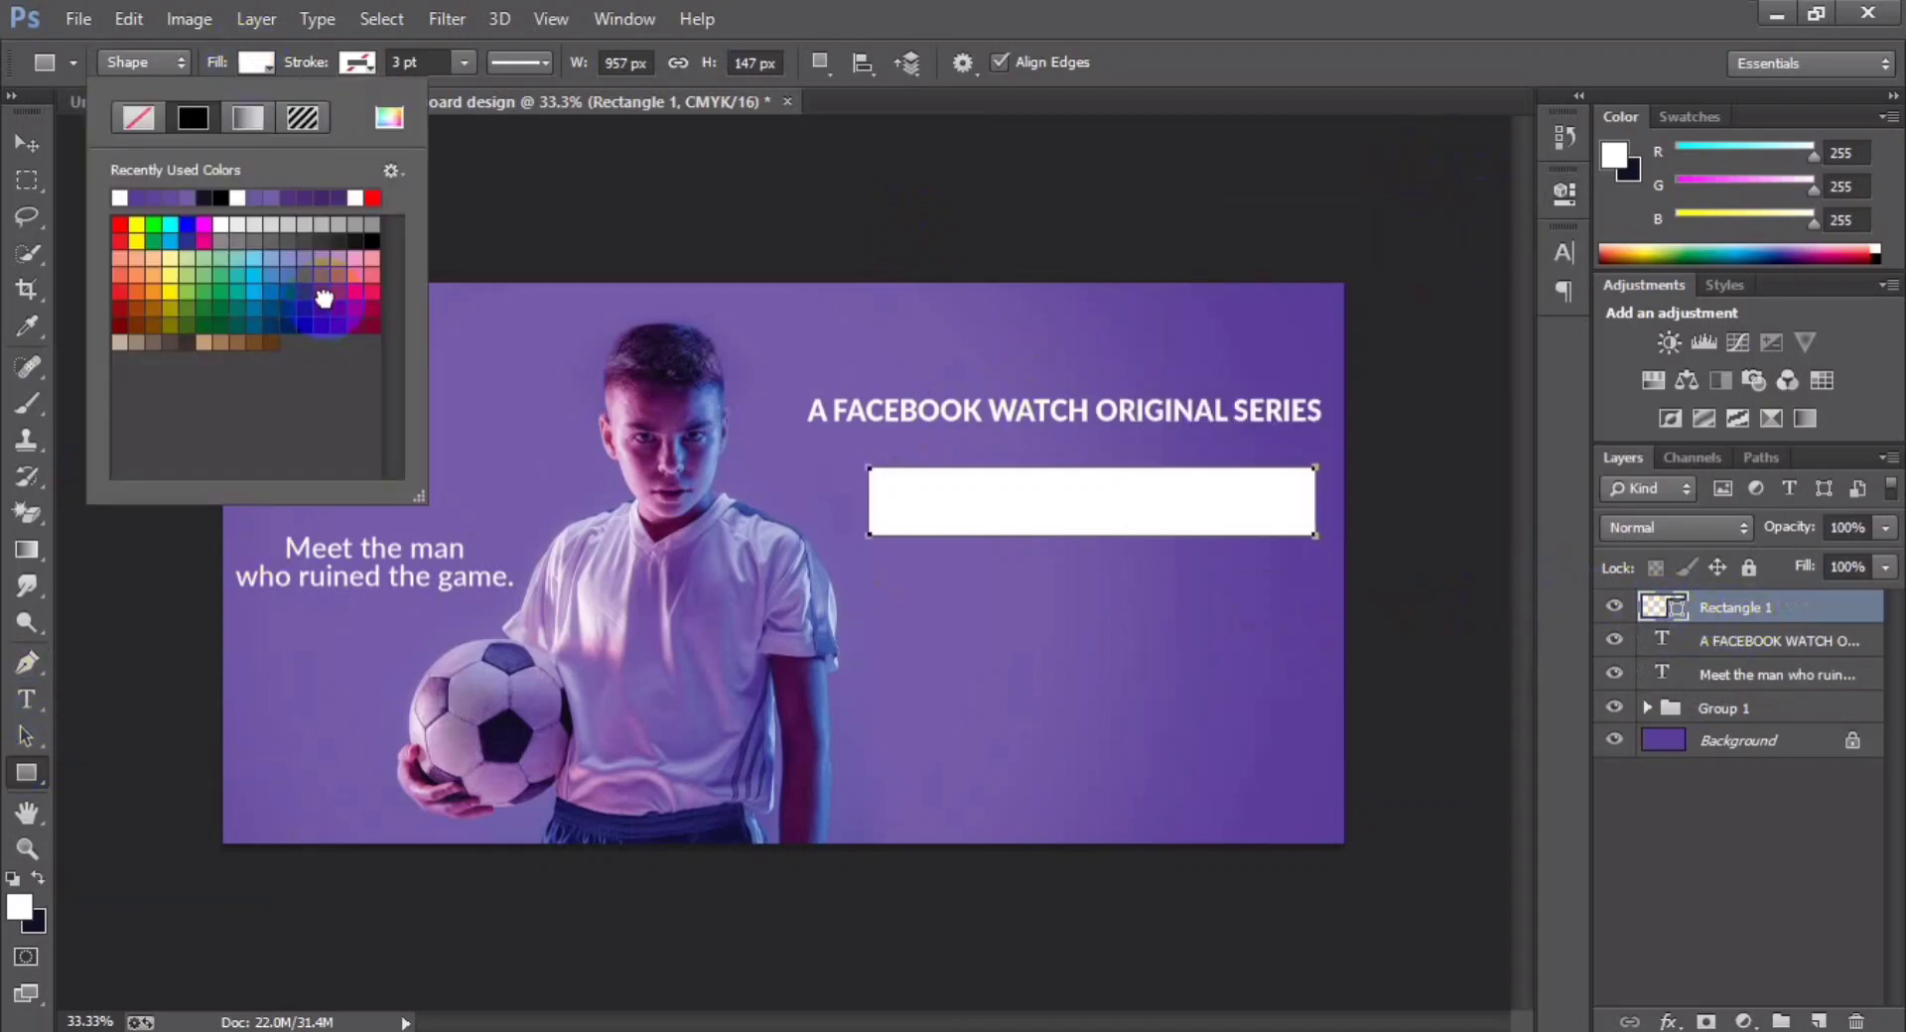
{"action": "left_click", "coordinate": [338, 309]}
{"action": "left_click", "coordinate": [119, 224]}
- Stretch the red rectangle's bottom edge down to about 957 × 147 px
{"action": "left_click", "coordinate": [22, 154]}
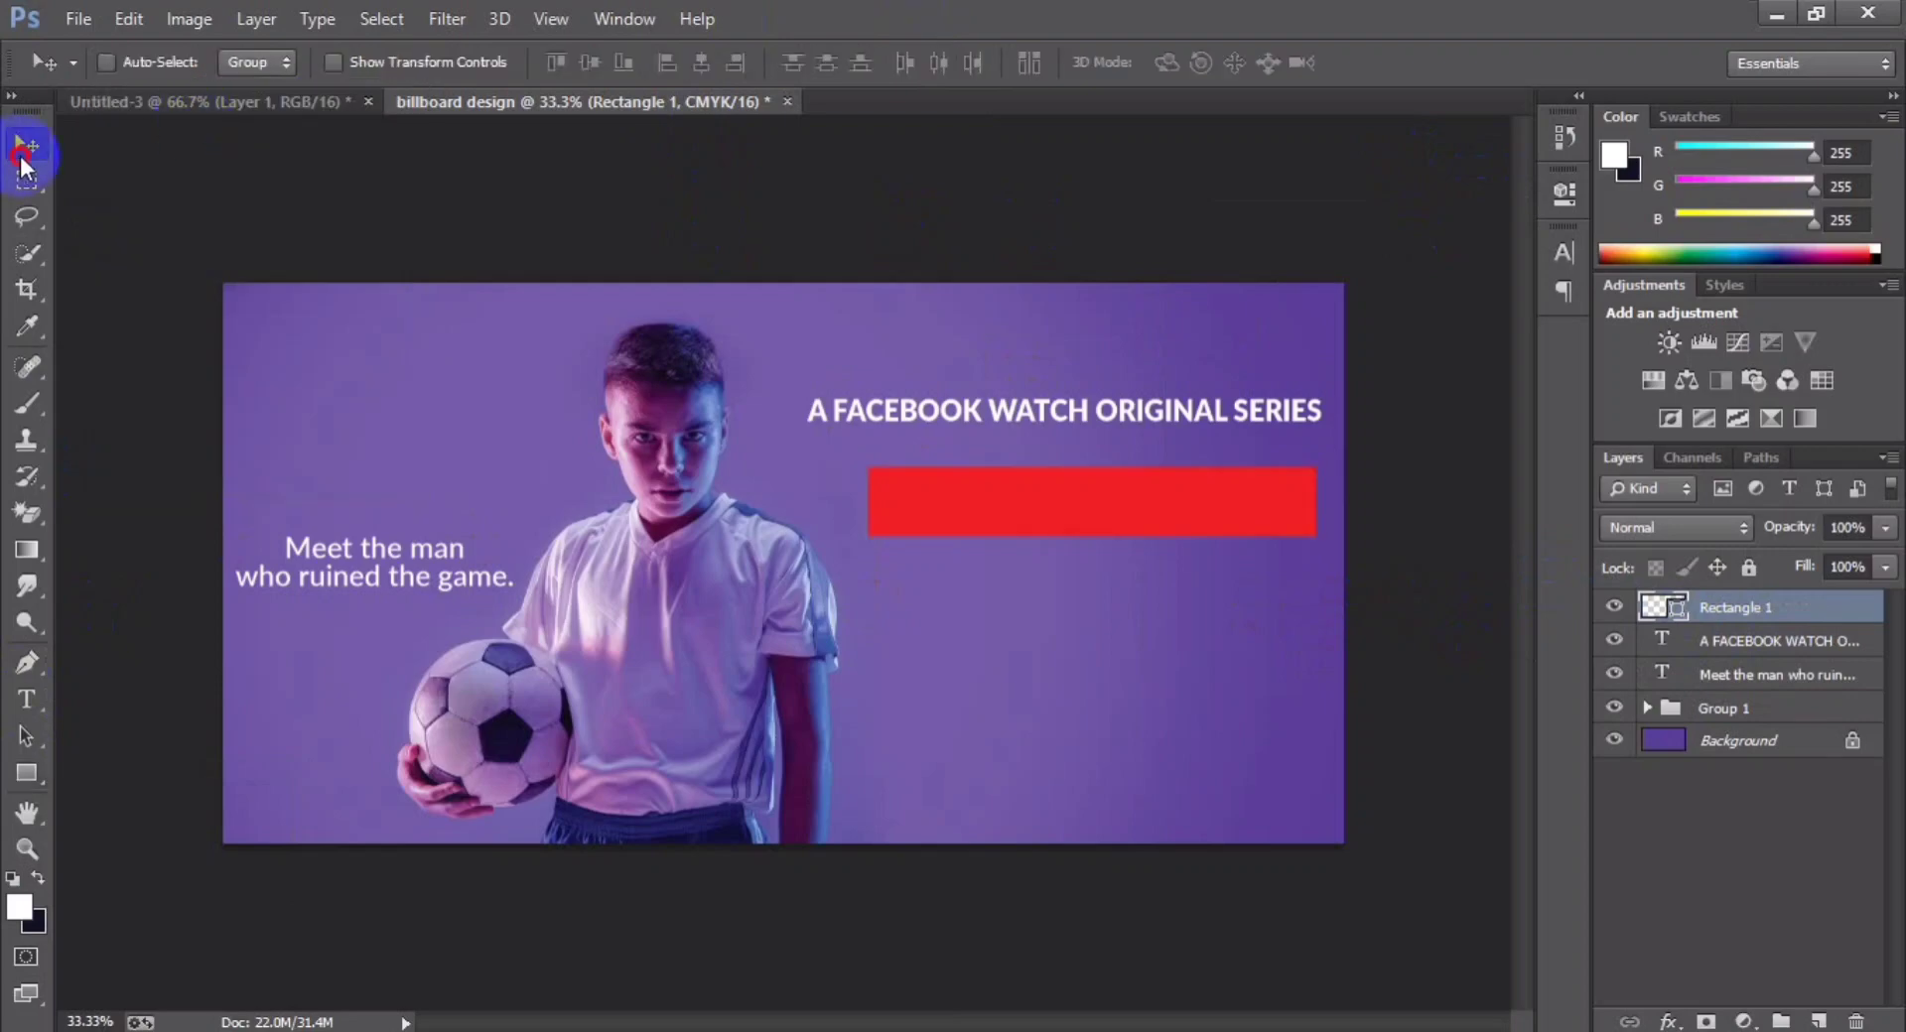
{"action": "key", "text": "ctrl+t"}
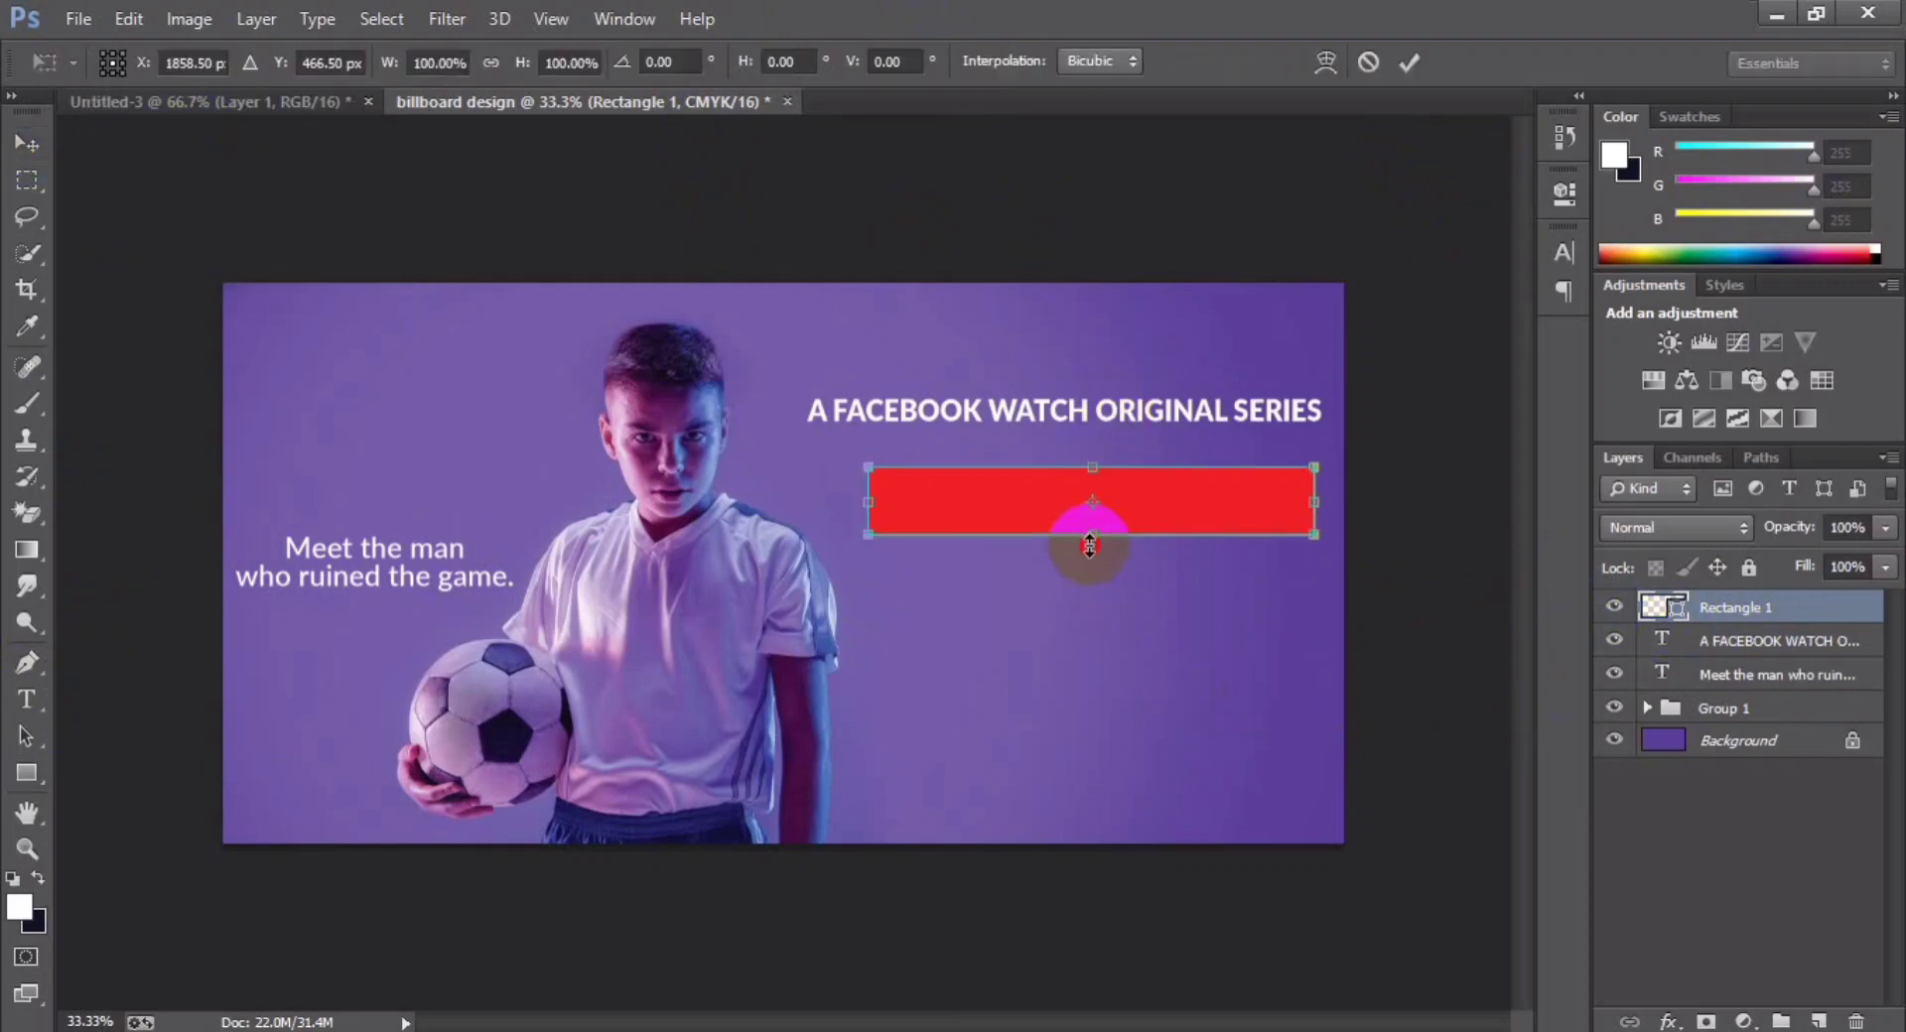
{"action": "left_click_drag", "start_coordinate": [1090, 545], "coordinate": [1089, 559]}
{"action": "key", "text": "Return"}
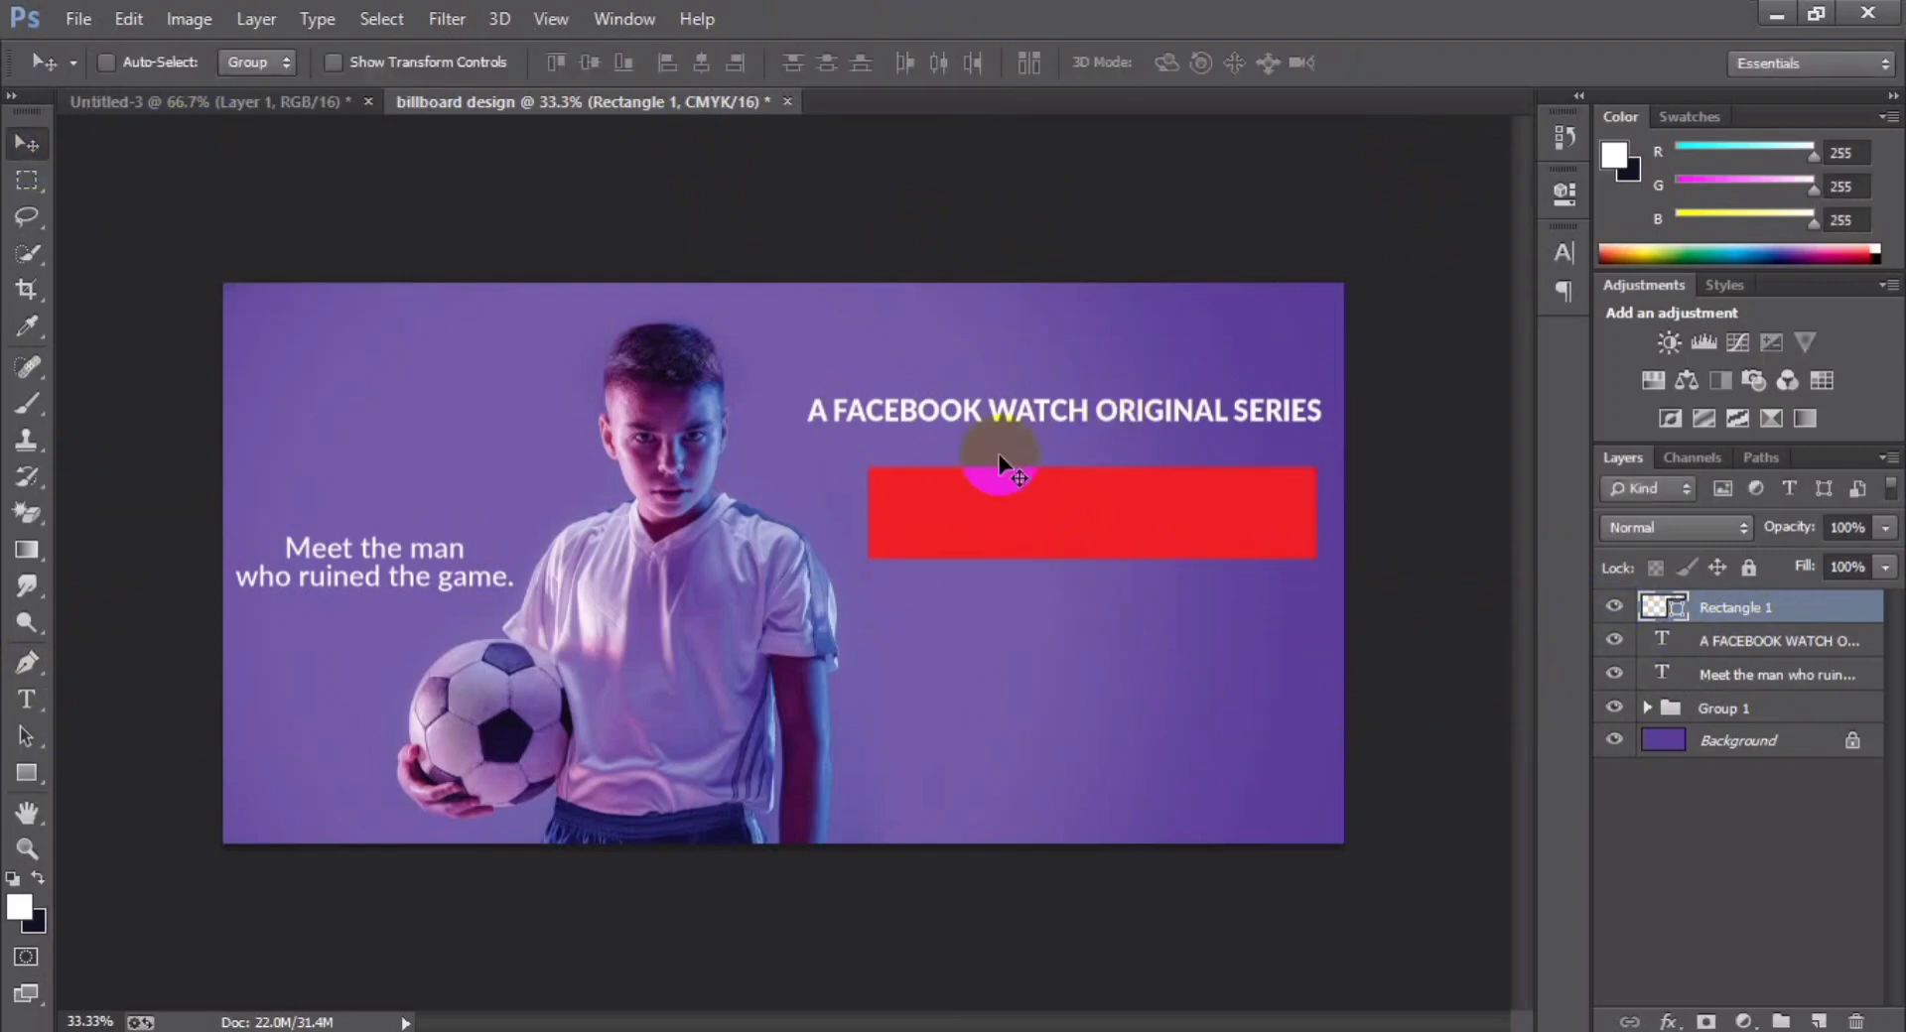
- Paste 'STEPHEN vs' from Notepad as text, enlarged and placed on the red rectangle
{"action": "left_click", "coordinate": [27, 700]}
{"action": "key", "text": "alt+Tab"}
{"action": "left_click_drag", "start_coordinate": [553, 394], "coordinate": [443, 394]}
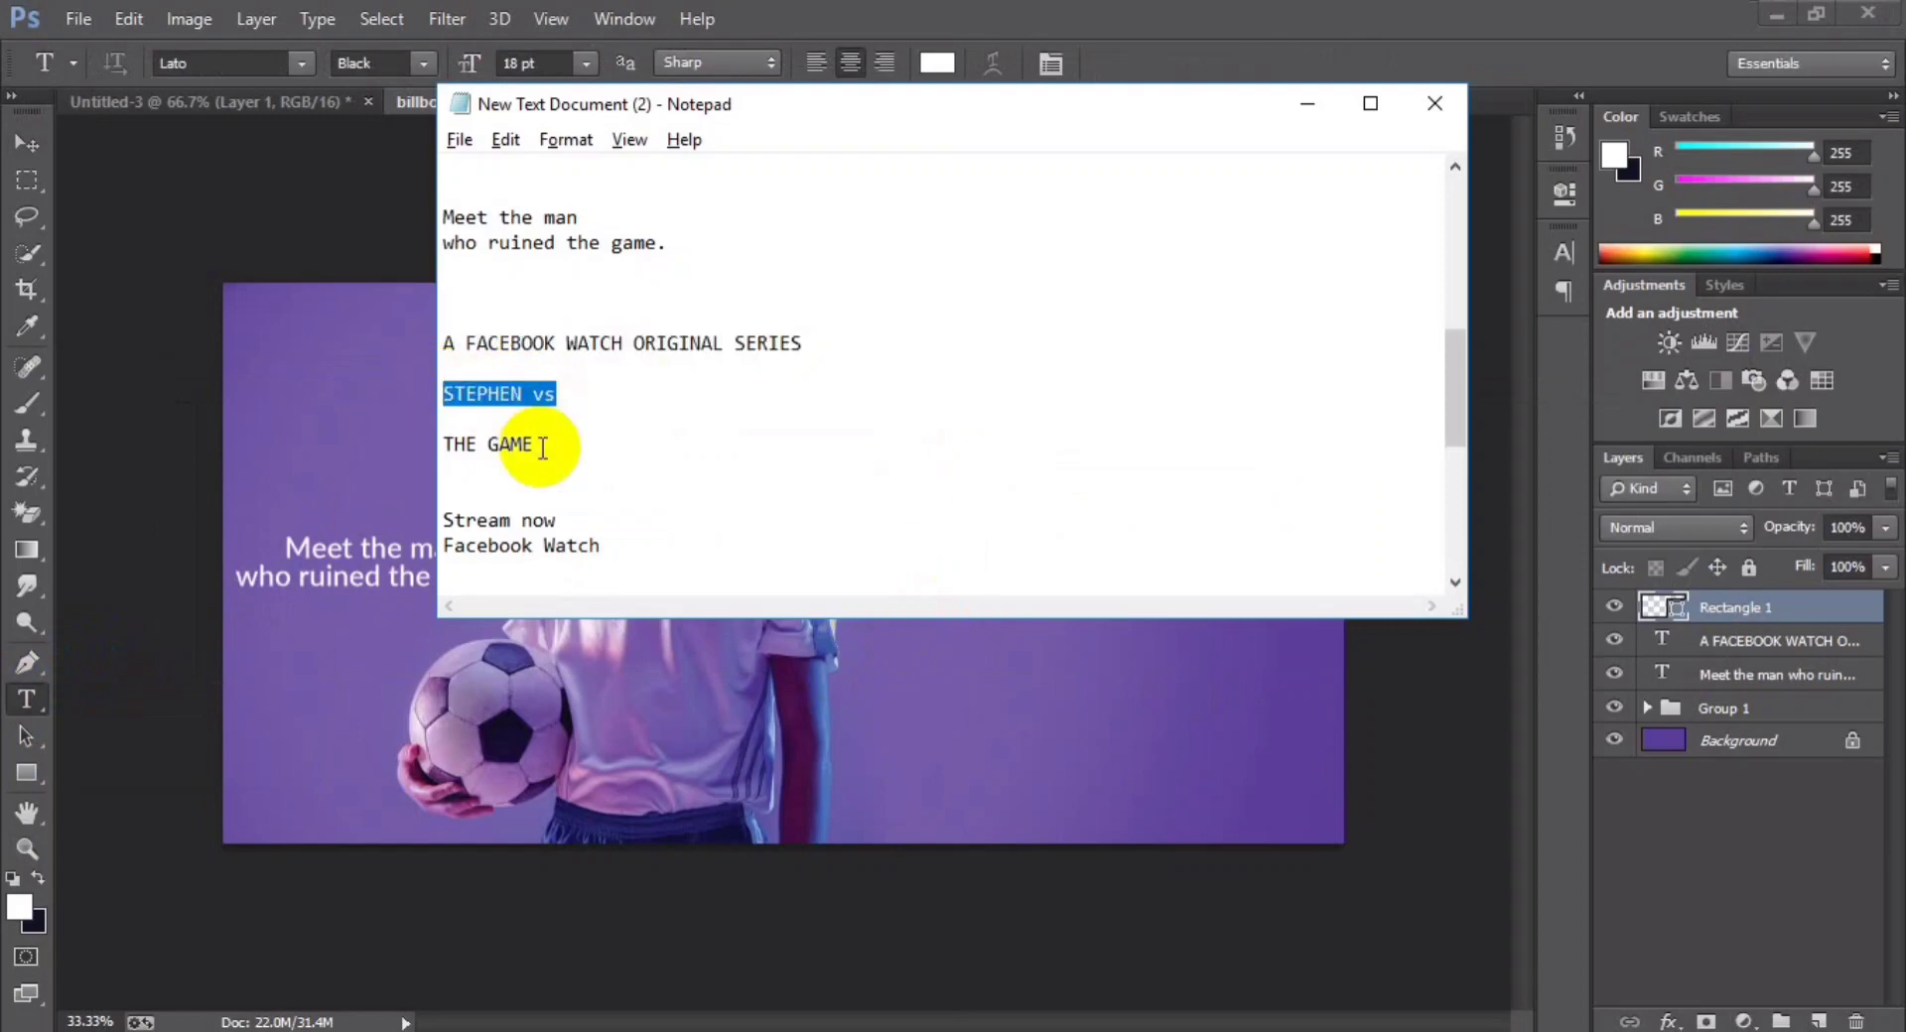
{"action": "key", "text": "alt+Tab"}
{"action": "left_click", "coordinate": [980, 655]}
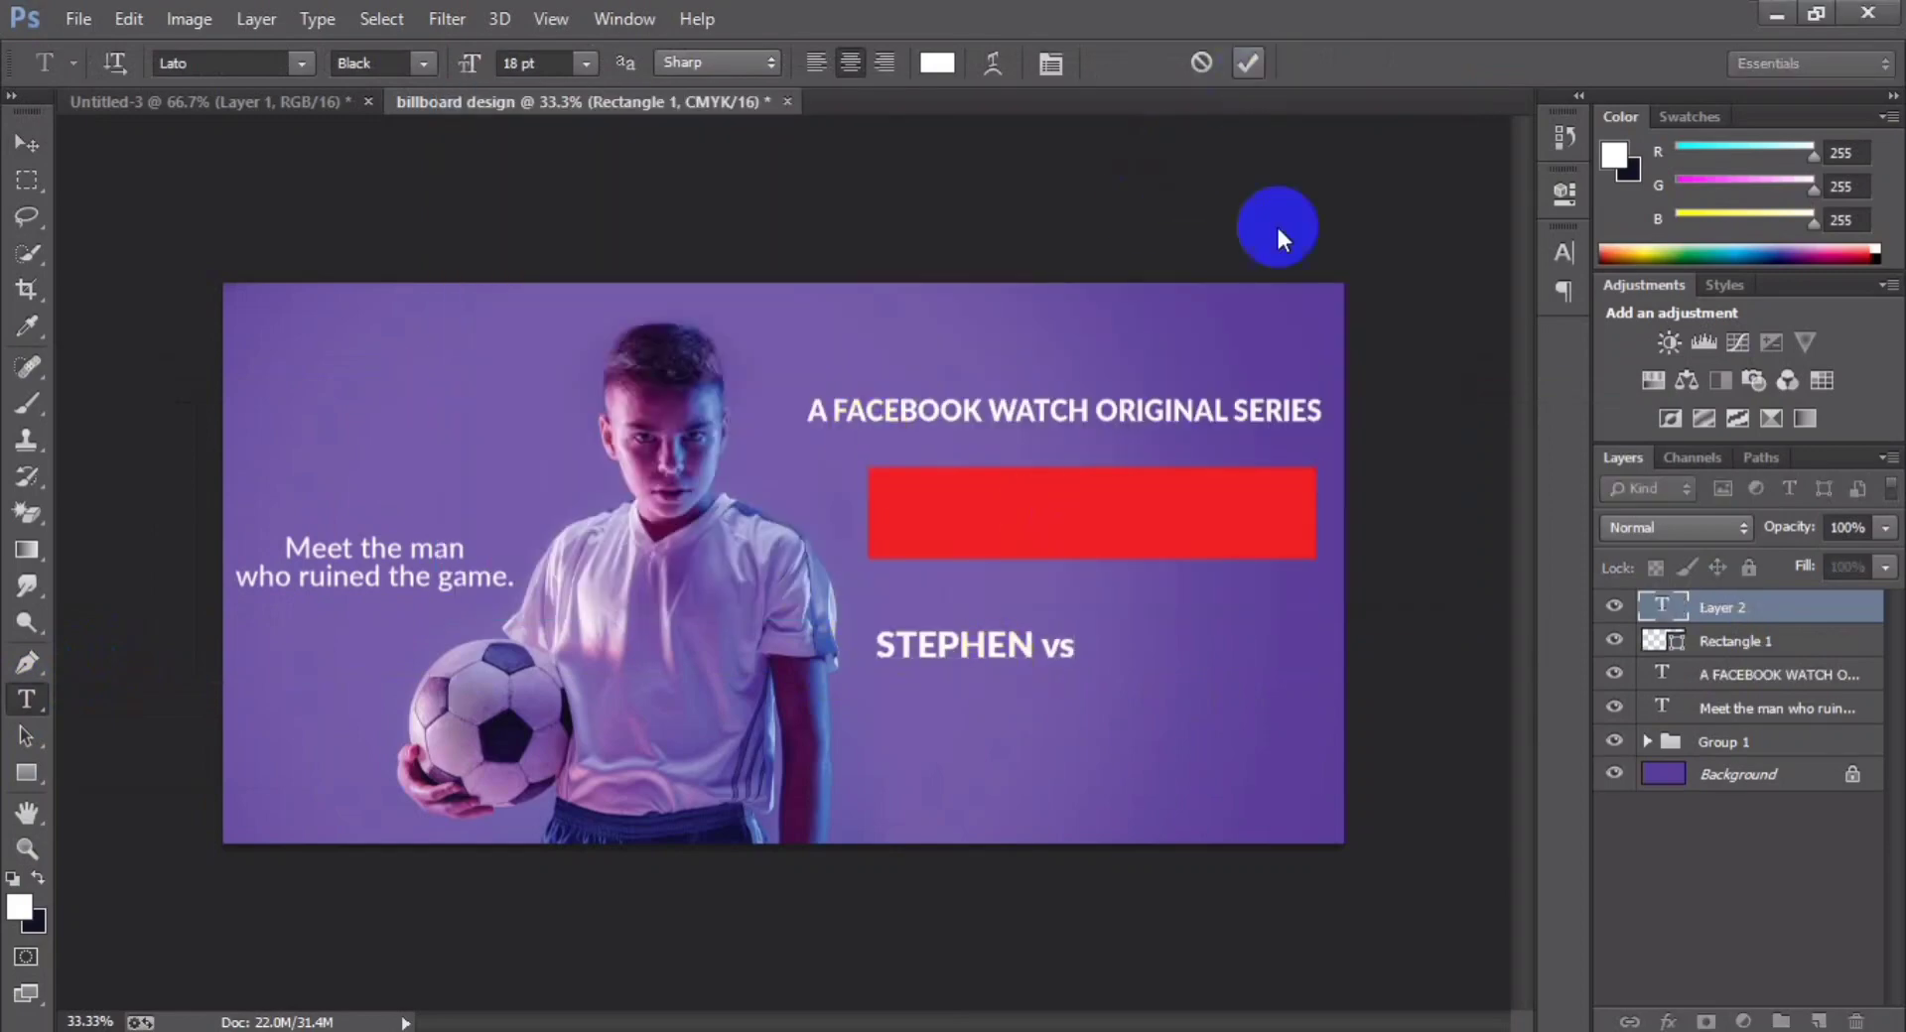
{"action": "key", "text": "ctrl+Return"}
{"action": "key", "text": "ctrl+t"}
{"action": "left_click_drag", "start_coordinate": [1075, 632], "coordinate": [1181, 540]}
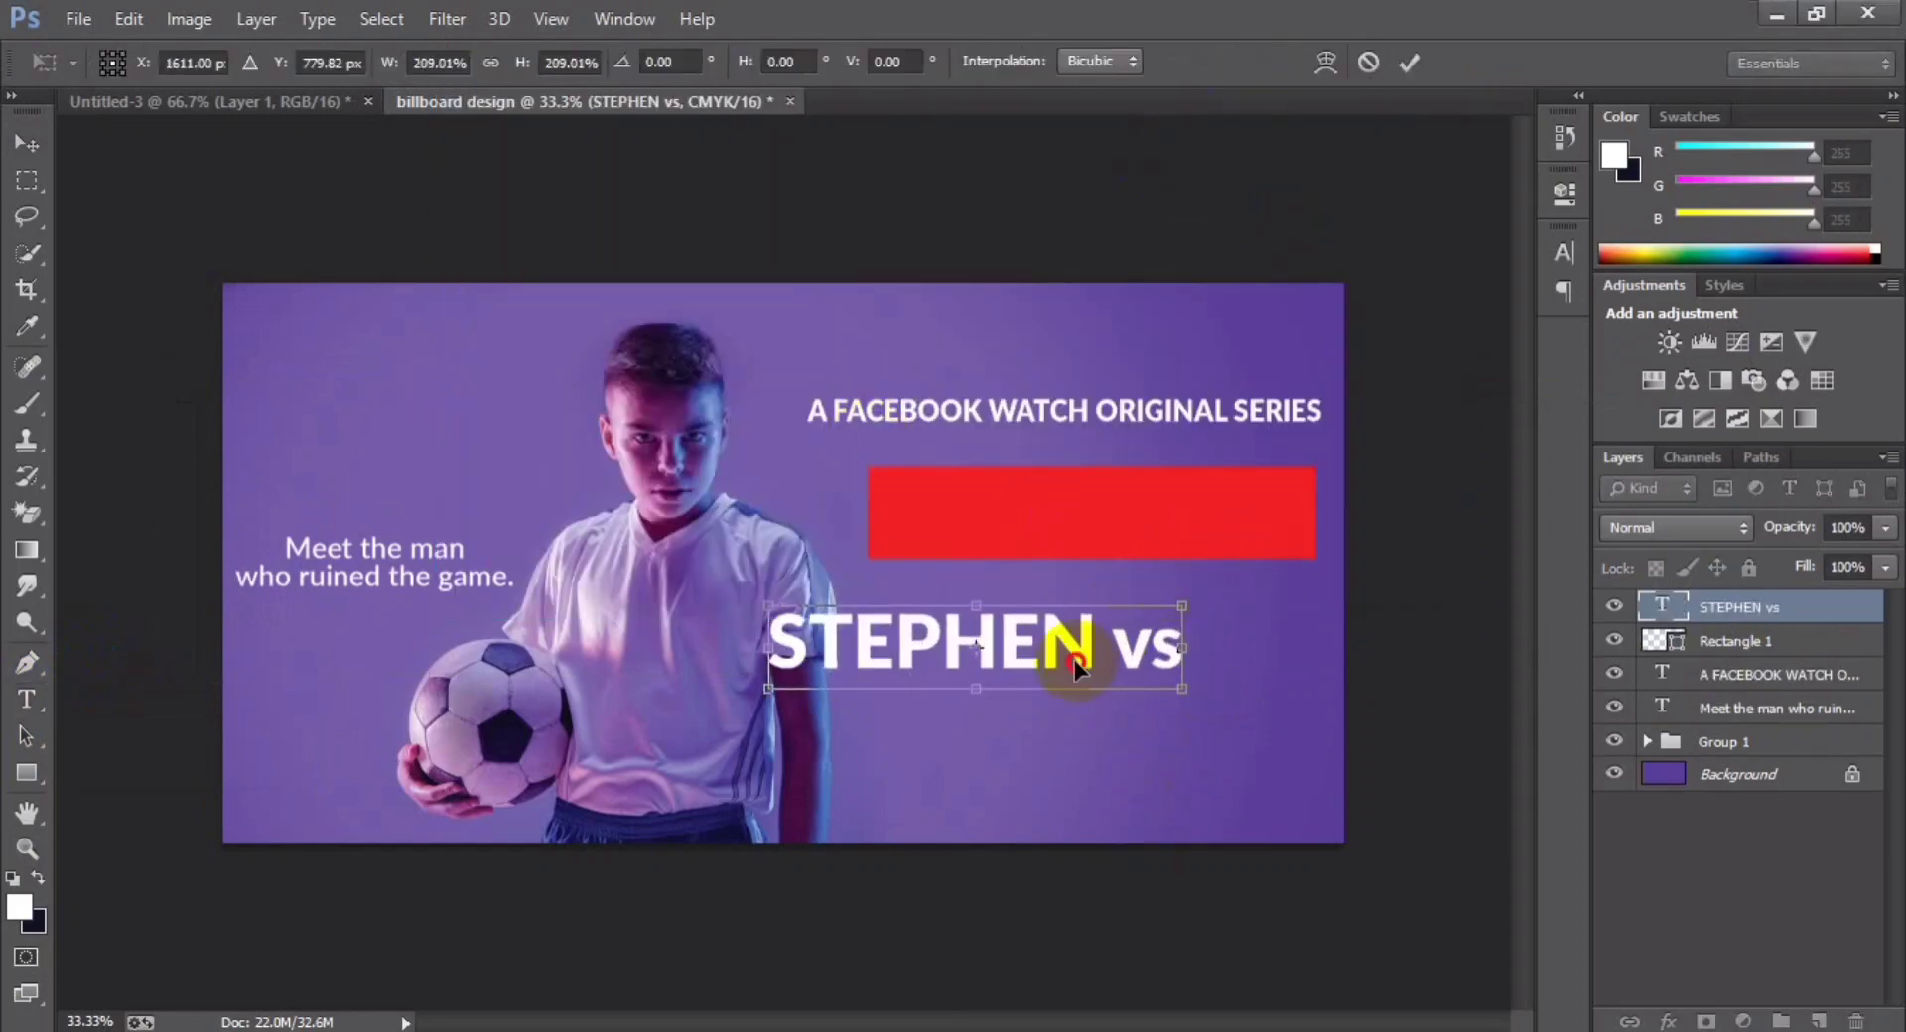
{"action": "left_click_drag", "start_coordinate": [1076, 650], "coordinate": [1191, 535]}
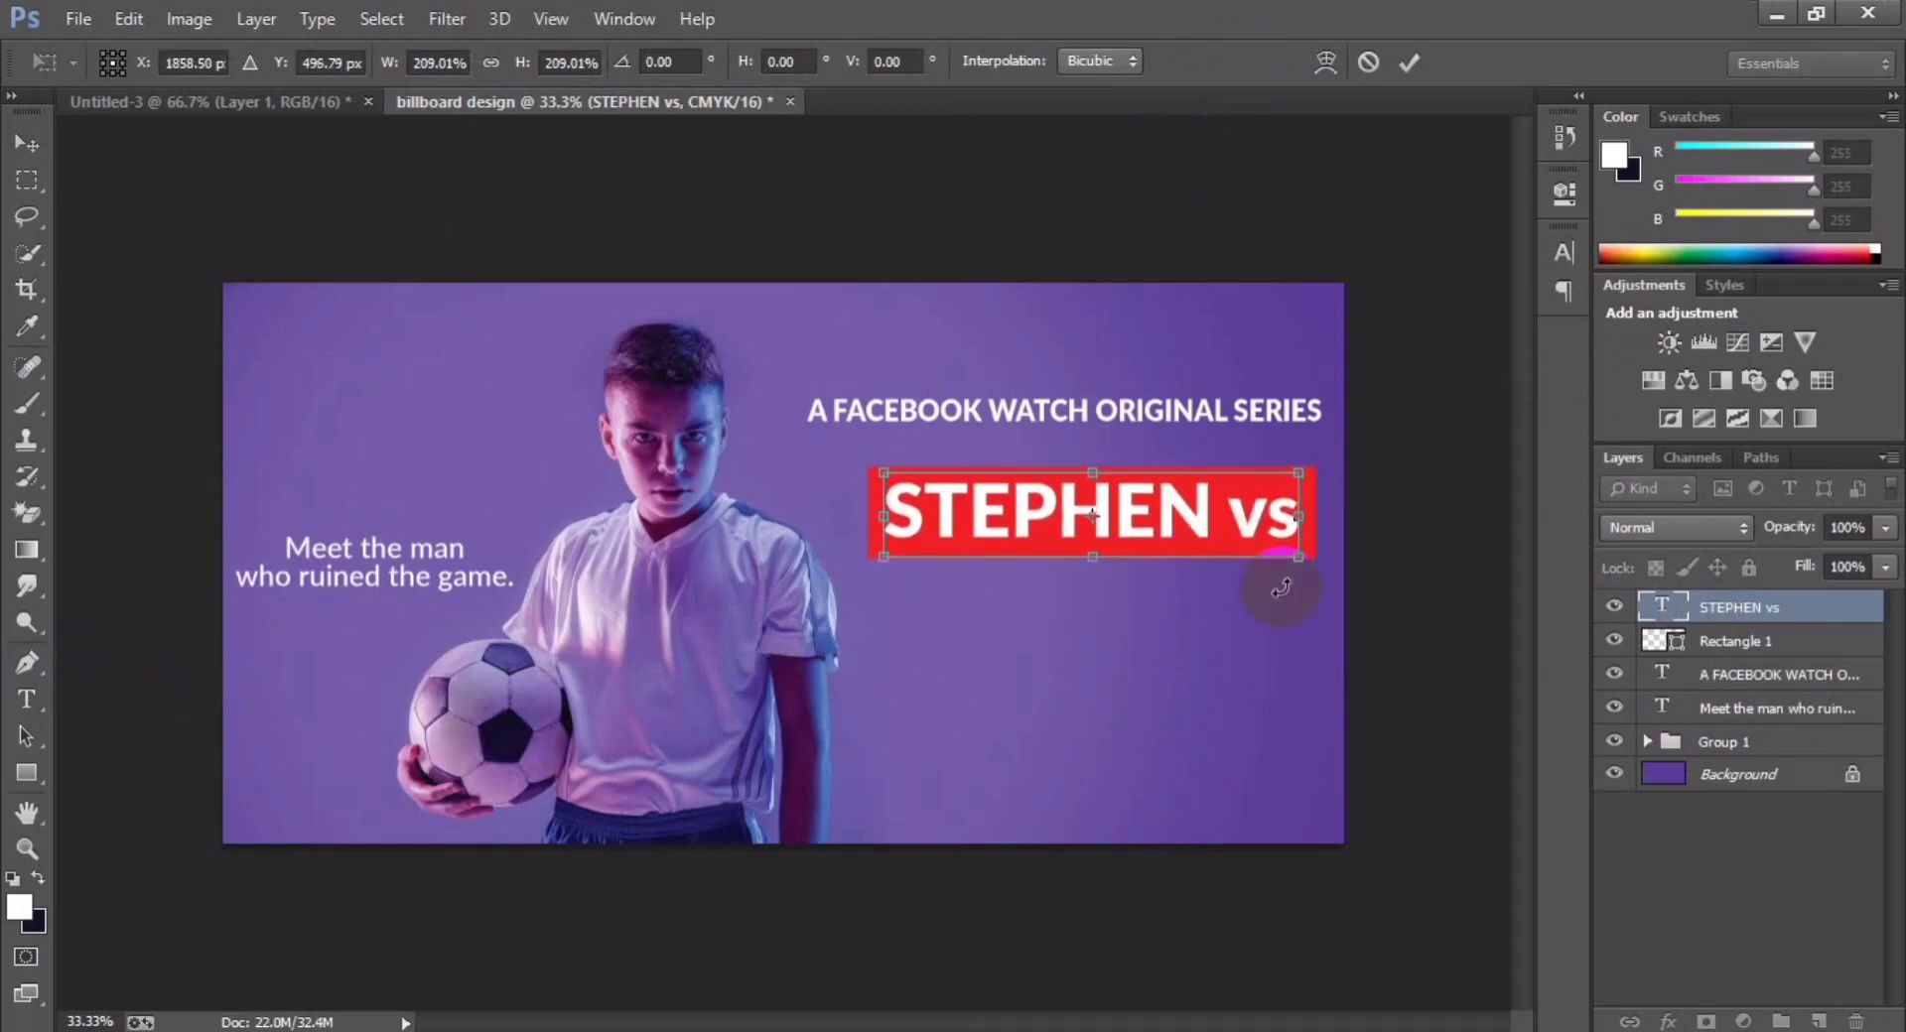
{"action": "key", "text": "Return"}
- Set the word 'vs' to the Medium weight
{"action": "left_click_drag", "start_coordinate": [1305, 511], "coordinate": [1229, 511]}
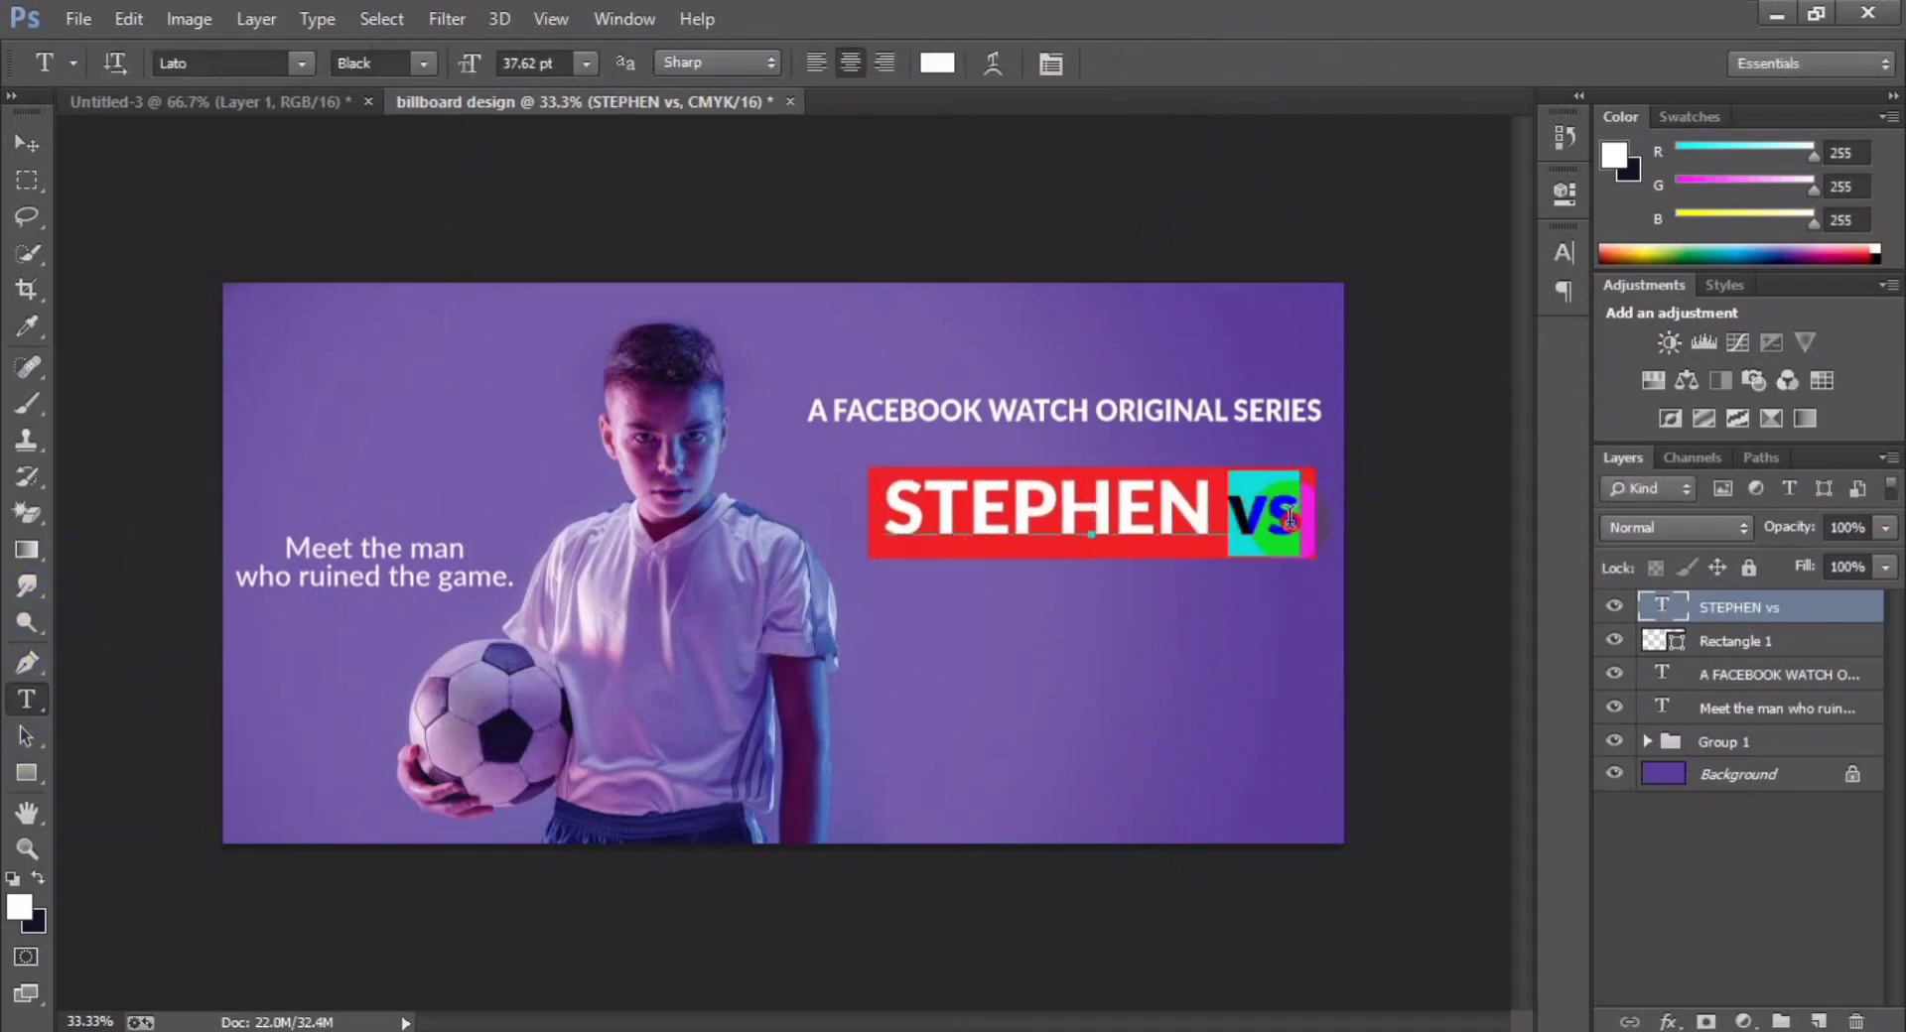
{"action": "left_click", "coordinate": [382, 62]}
{"action": "left_click", "coordinate": [383, 271]}
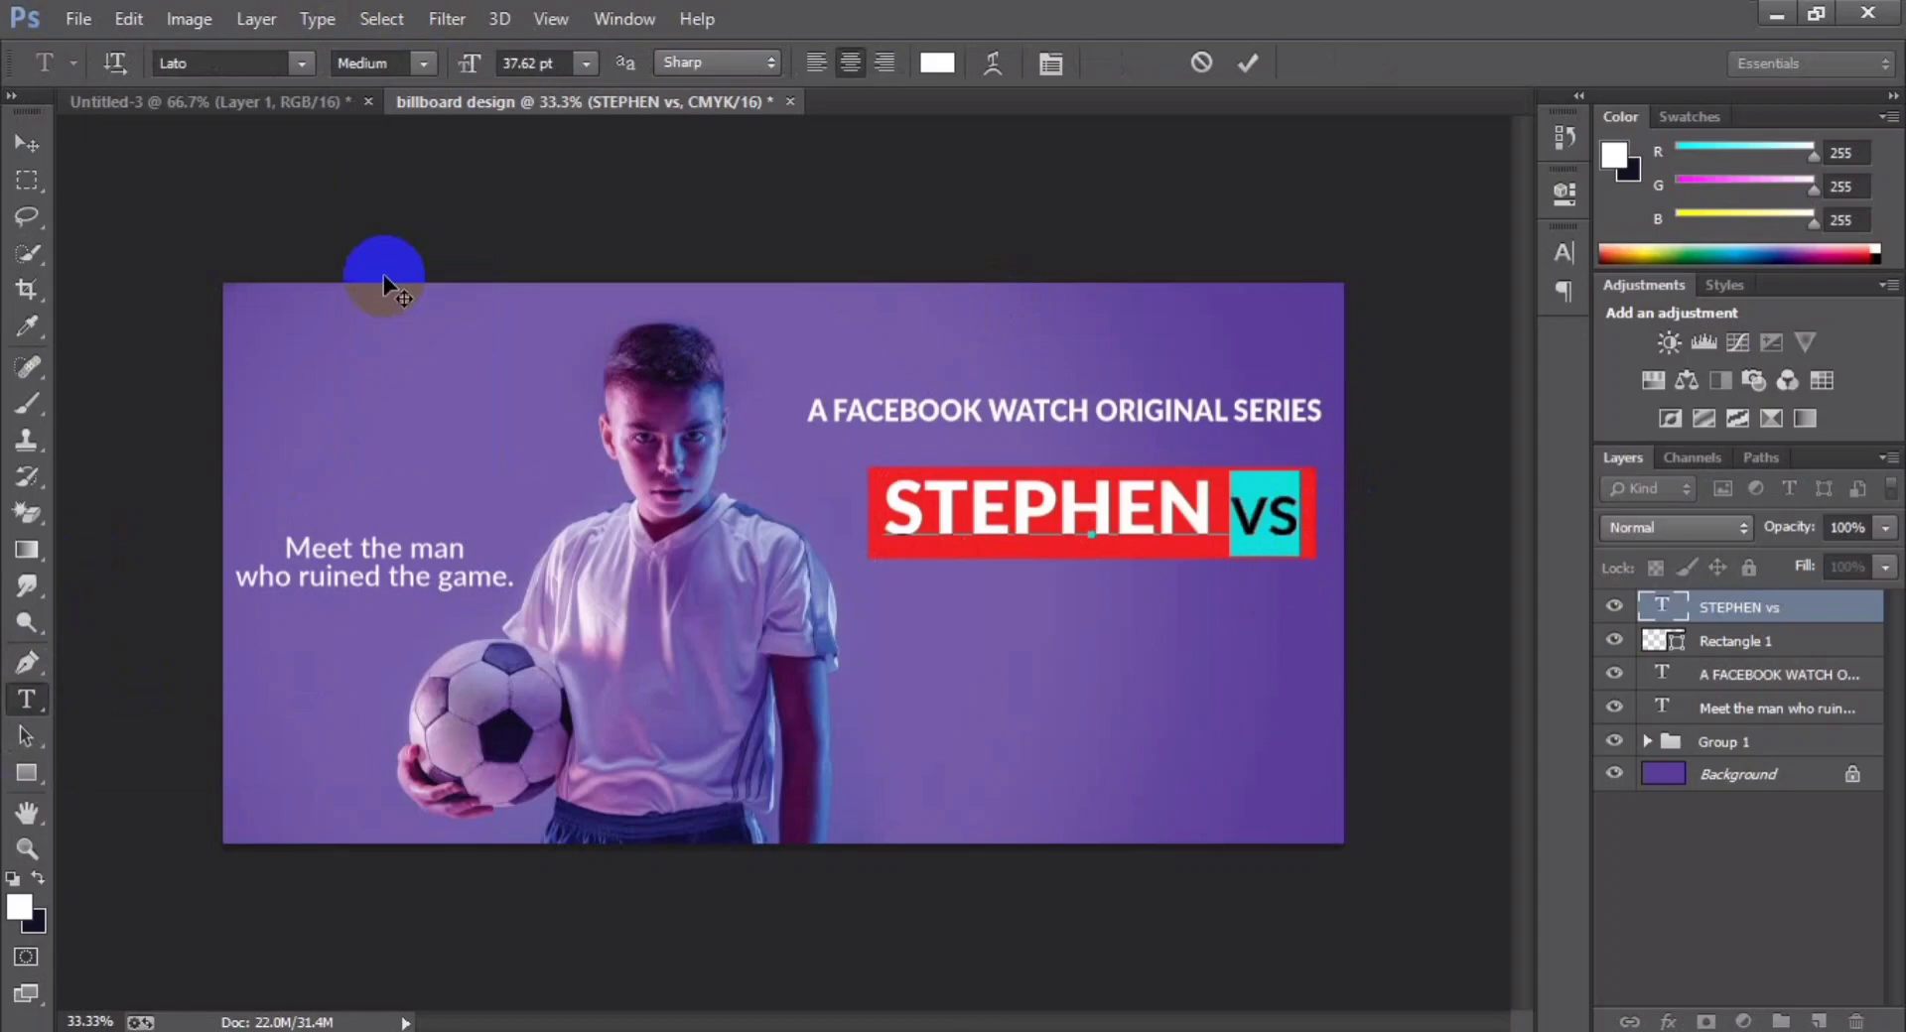
{"action": "left_click", "coordinate": [1246, 64]}
- Group STEPHEN vs with Rectangle 1 as Group 2 and enlarge it about 110%
{"action": "left_click", "coordinate": [27, 144]}
{"action": "left_click", "coordinate": [1747, 641], "text": "shift"}
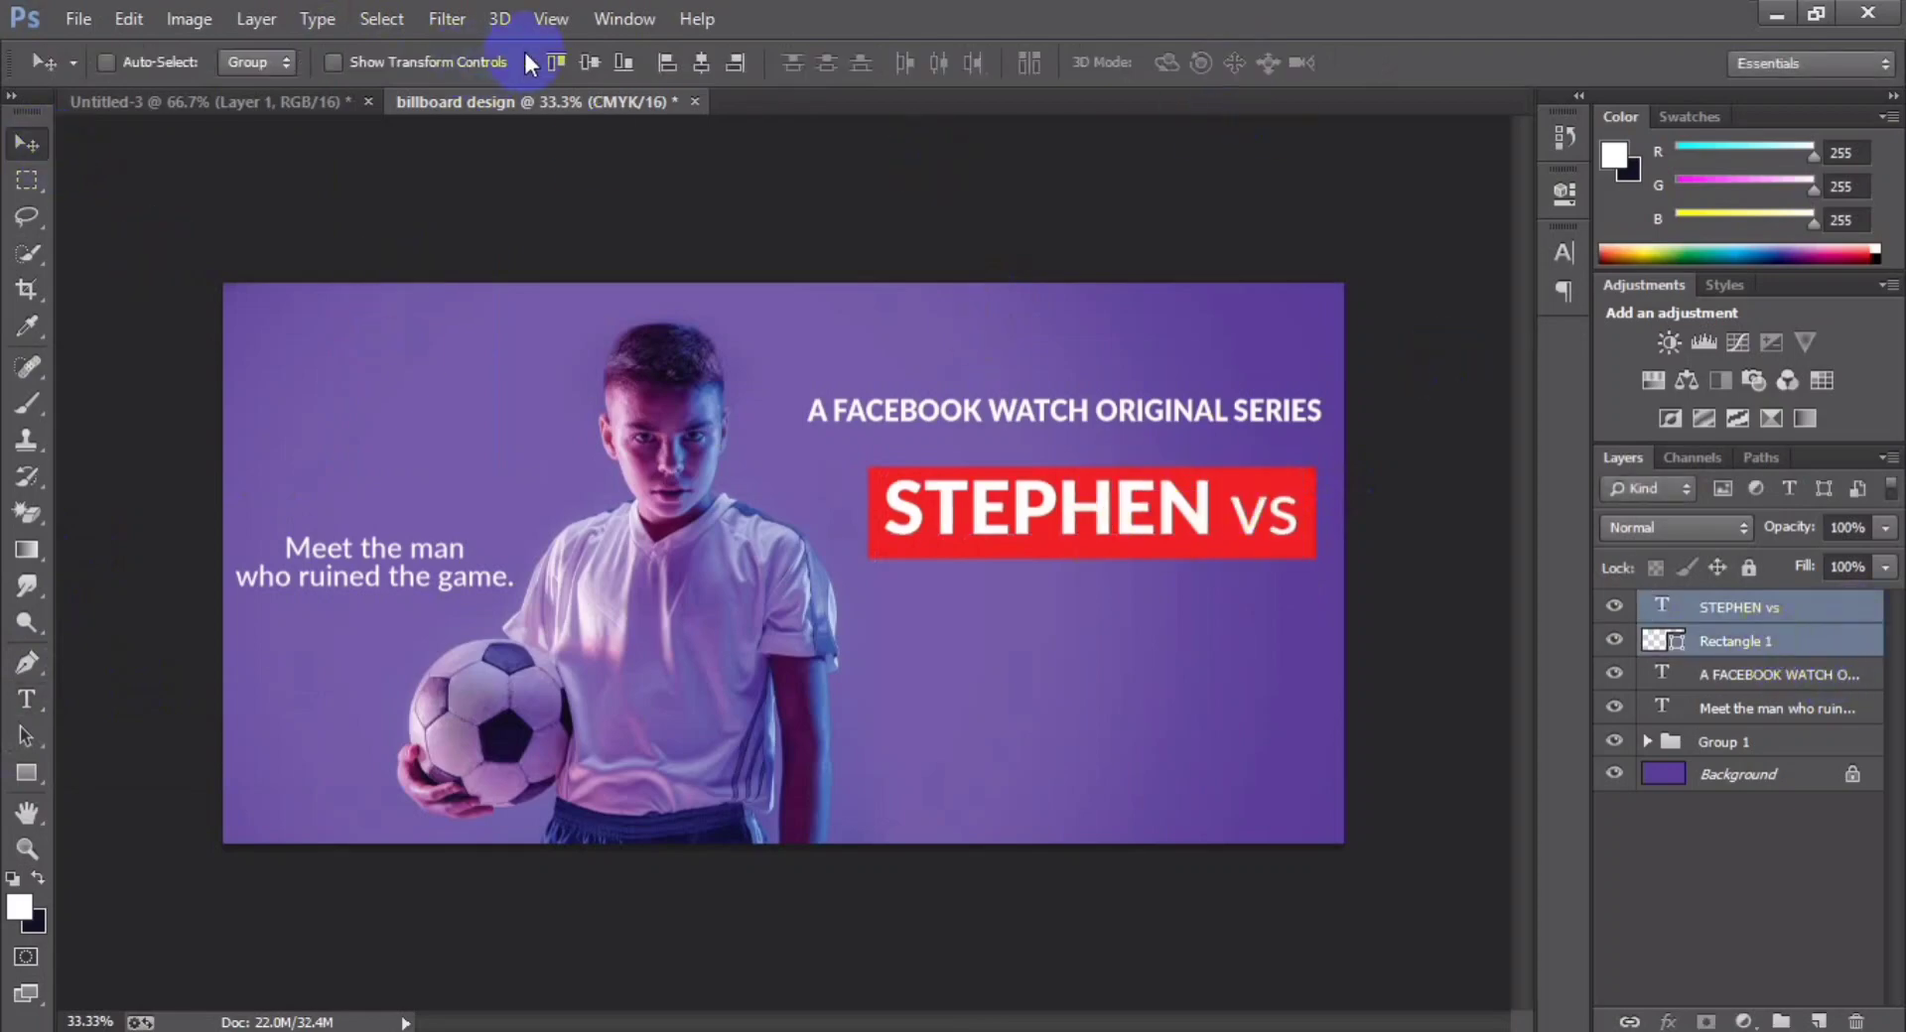
{"action": "left_click_drag", "start_coordinate": [1747, 640], "coordinate": [1687, 712]}
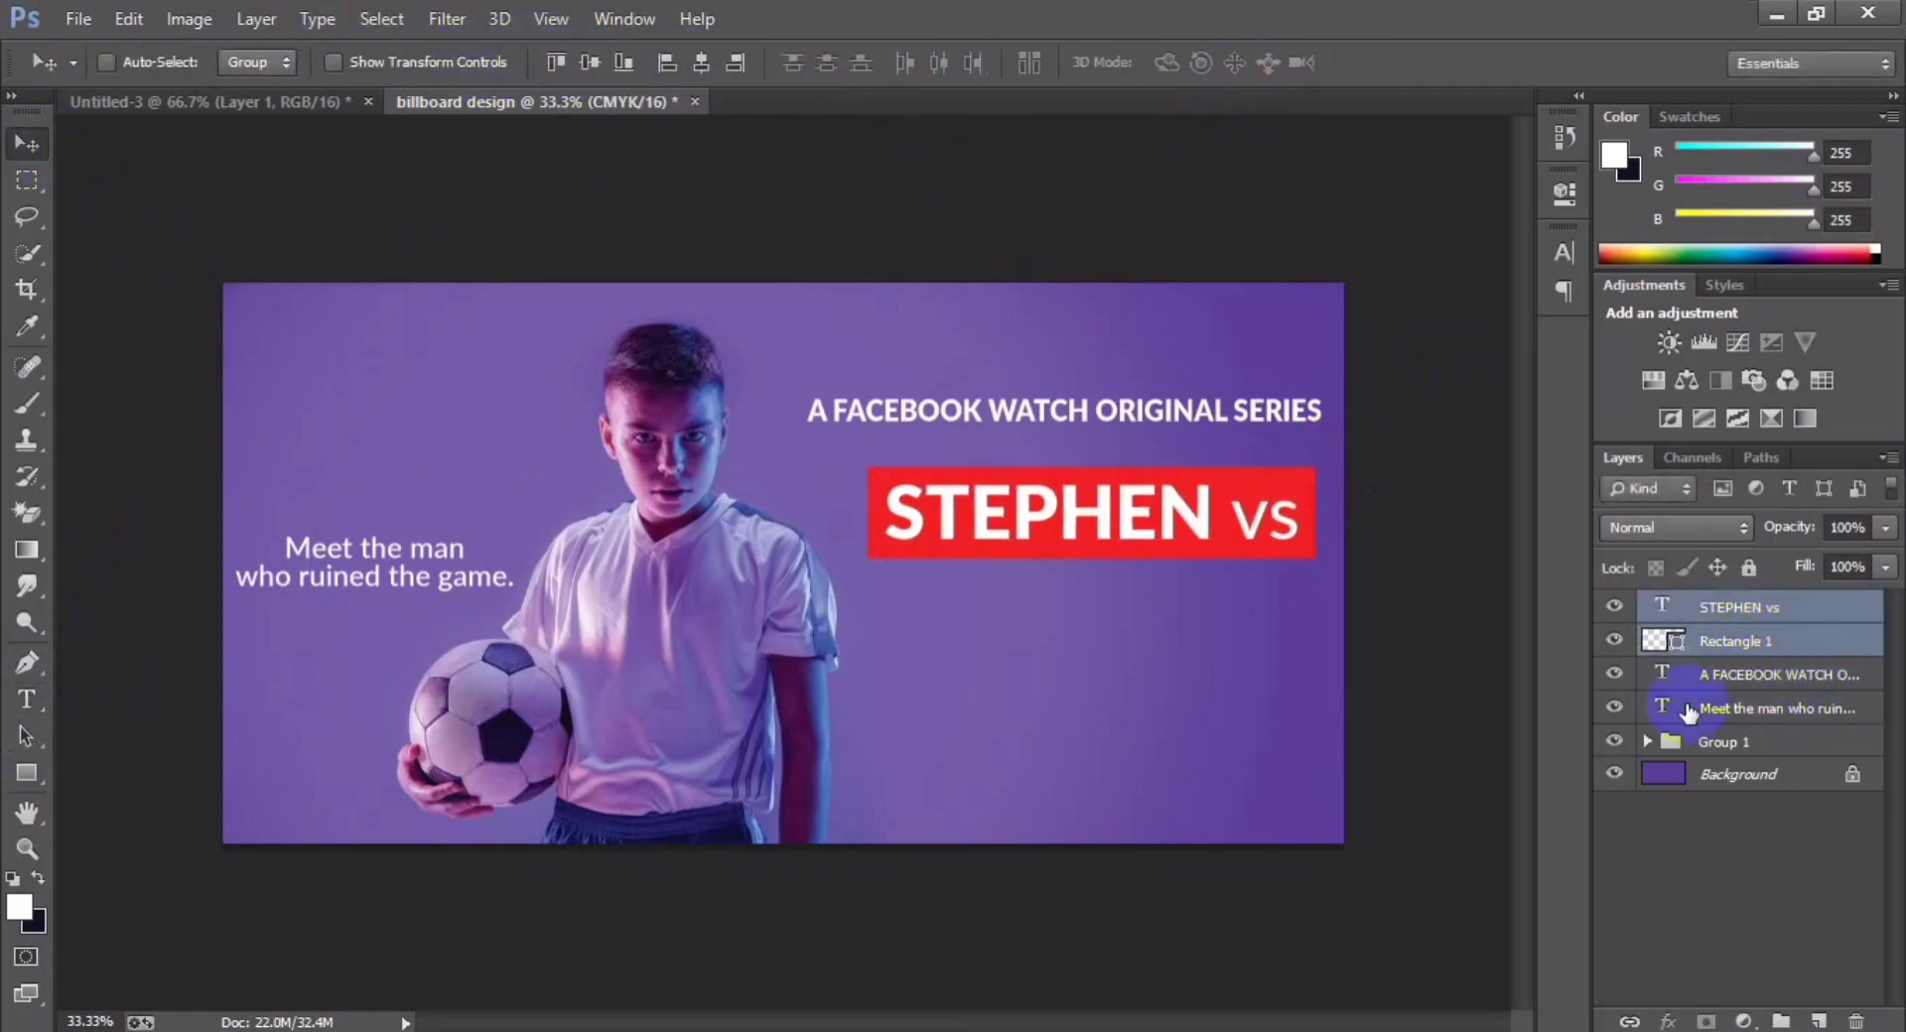
{"action": "key", "text": "ctrl+g"}
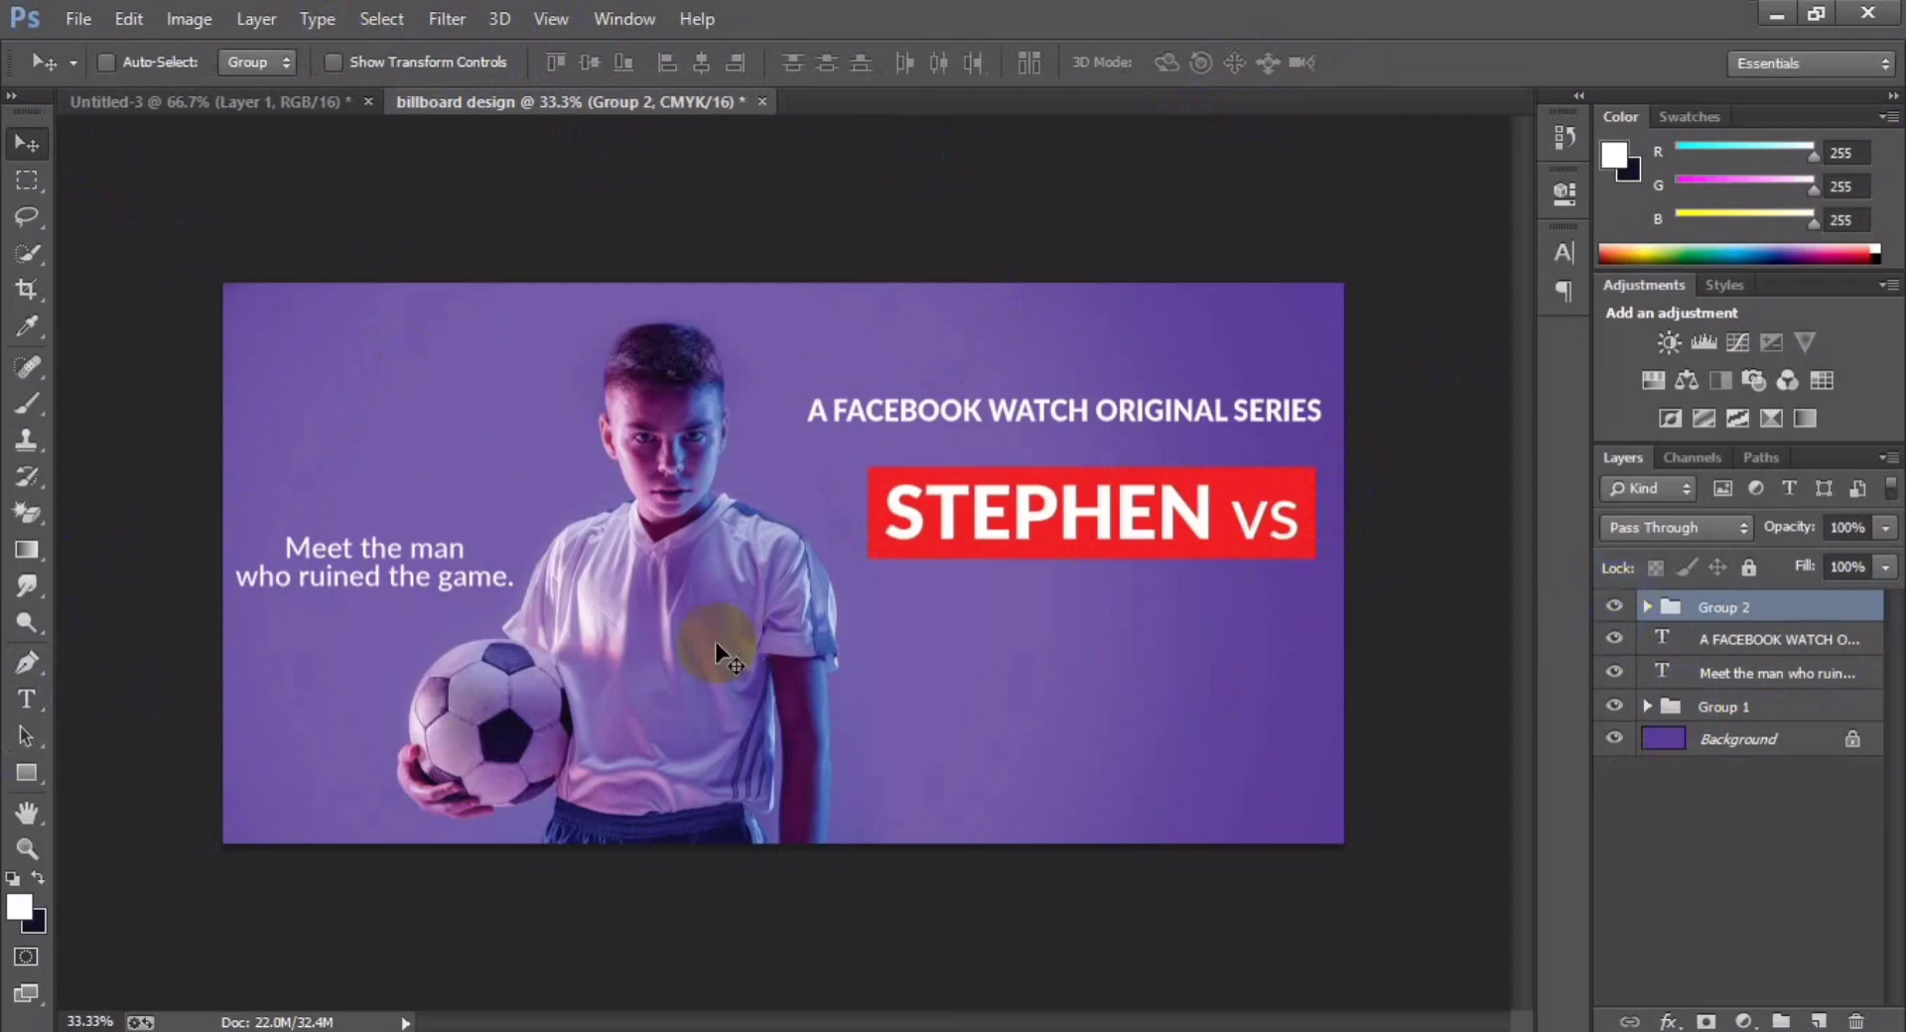
{"action": "key", "text": "ctrl+t"}
{"action": "left_click_drag", "start_coordinate": [1316, 467], "coordinate": [1332, 453]}
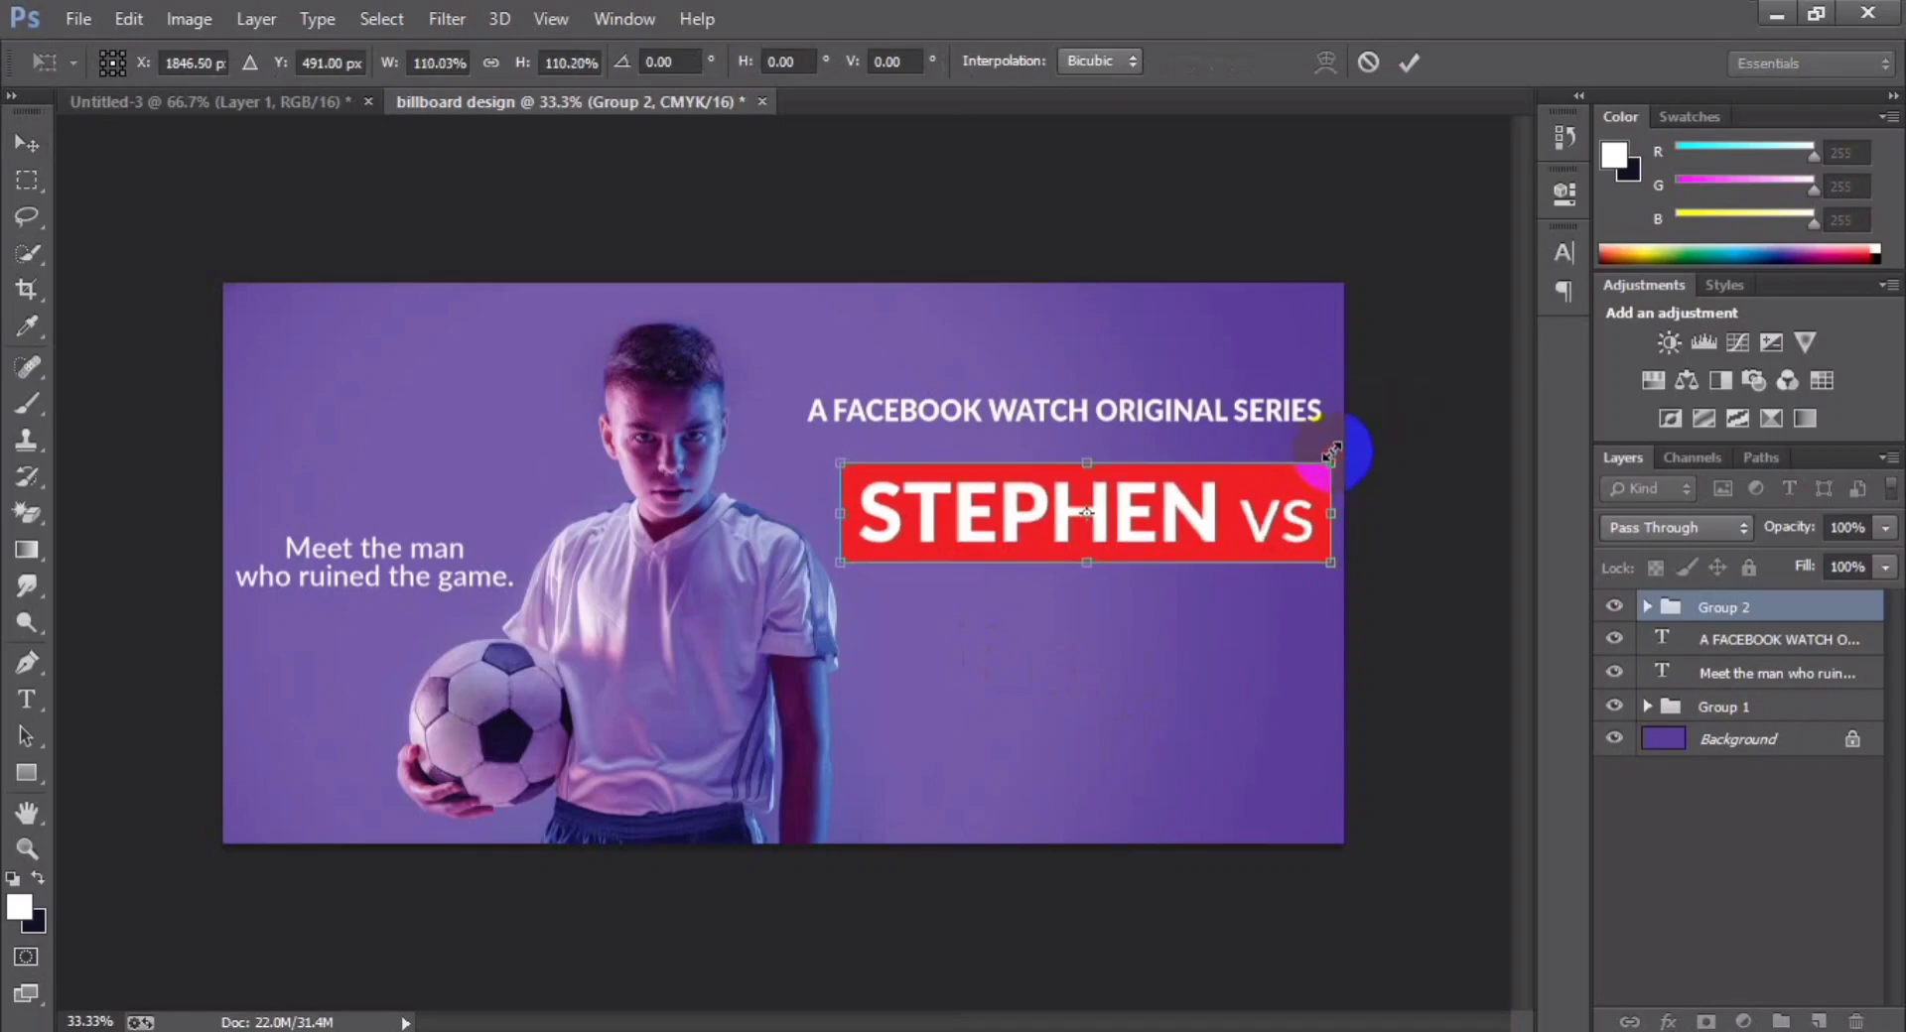
{"action": "key", "text": "Return"}
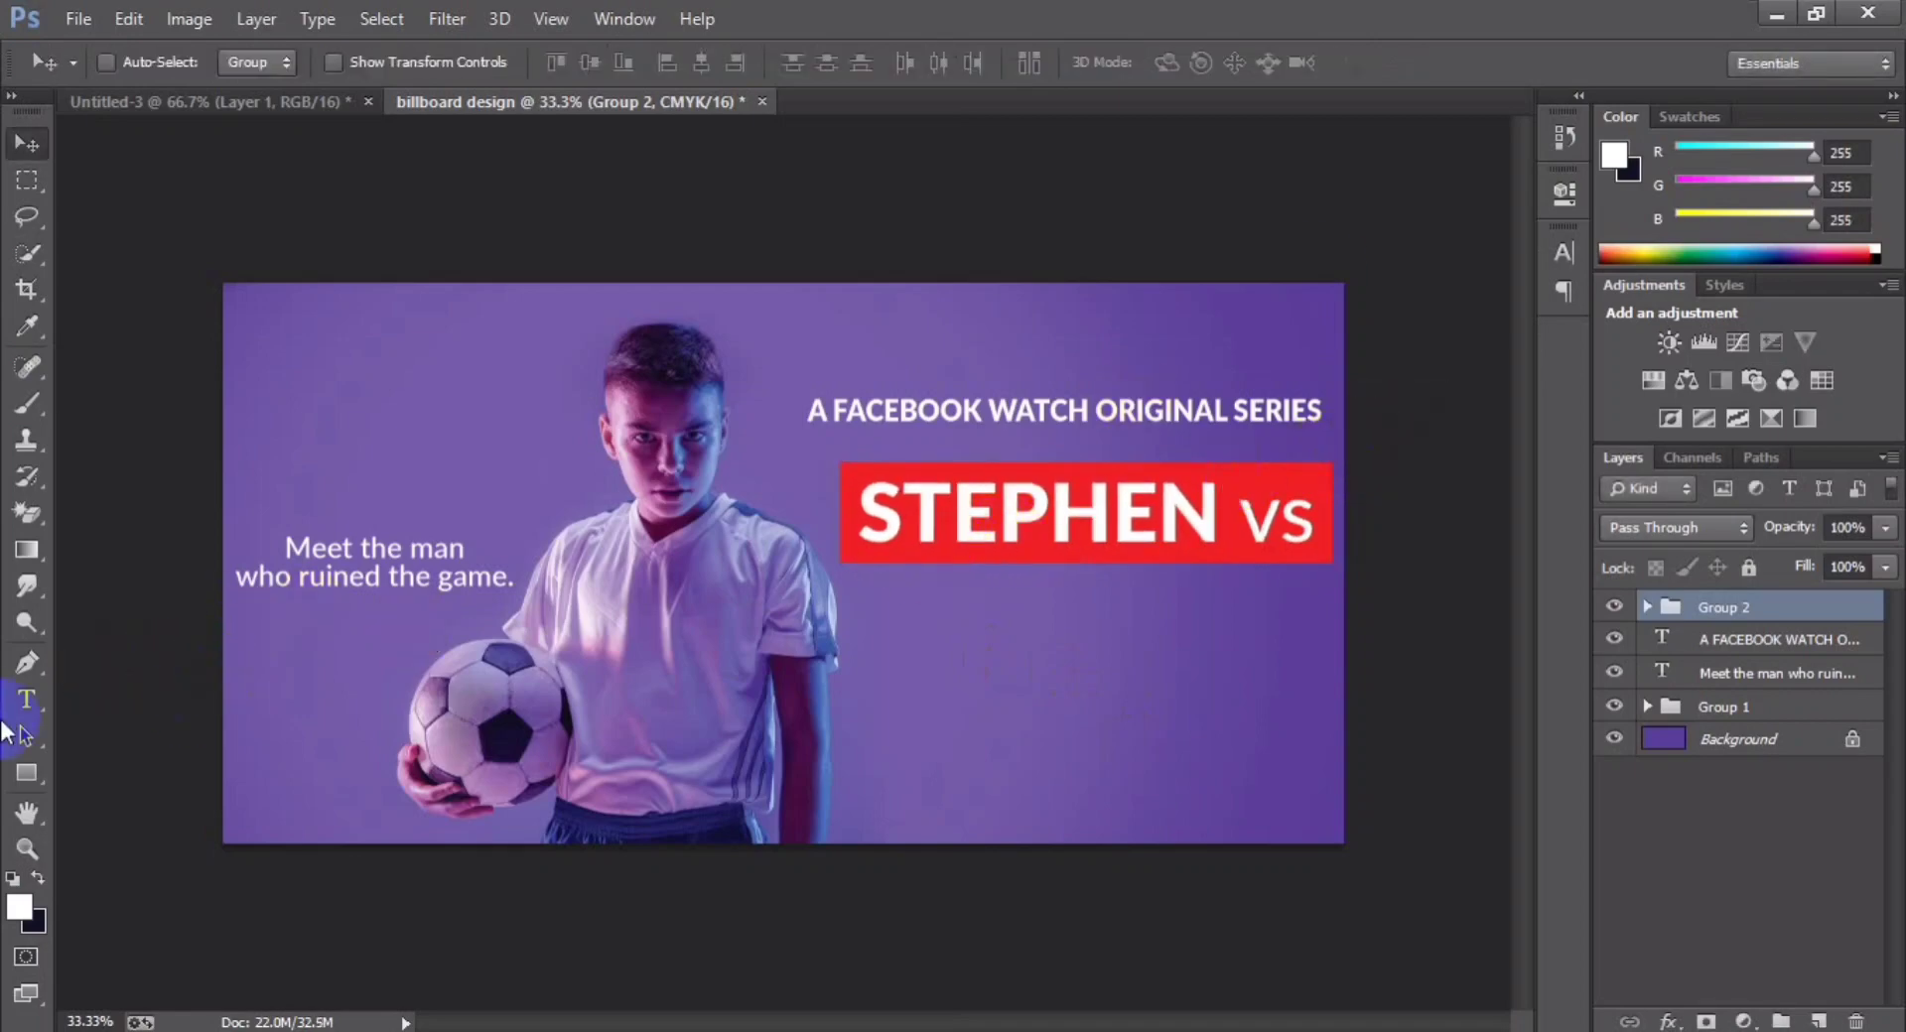
- Paste 'THE GAME' from Notepad below STEPHEN vs in the Black weight
{"action": "left_click", "coordinate": [24, 700]}
{"action": "key", "text": "alt+Tab"}
{"action": "left_click_drag", "start_coordinate": [442, 444], "coordinate": [536, 445]}
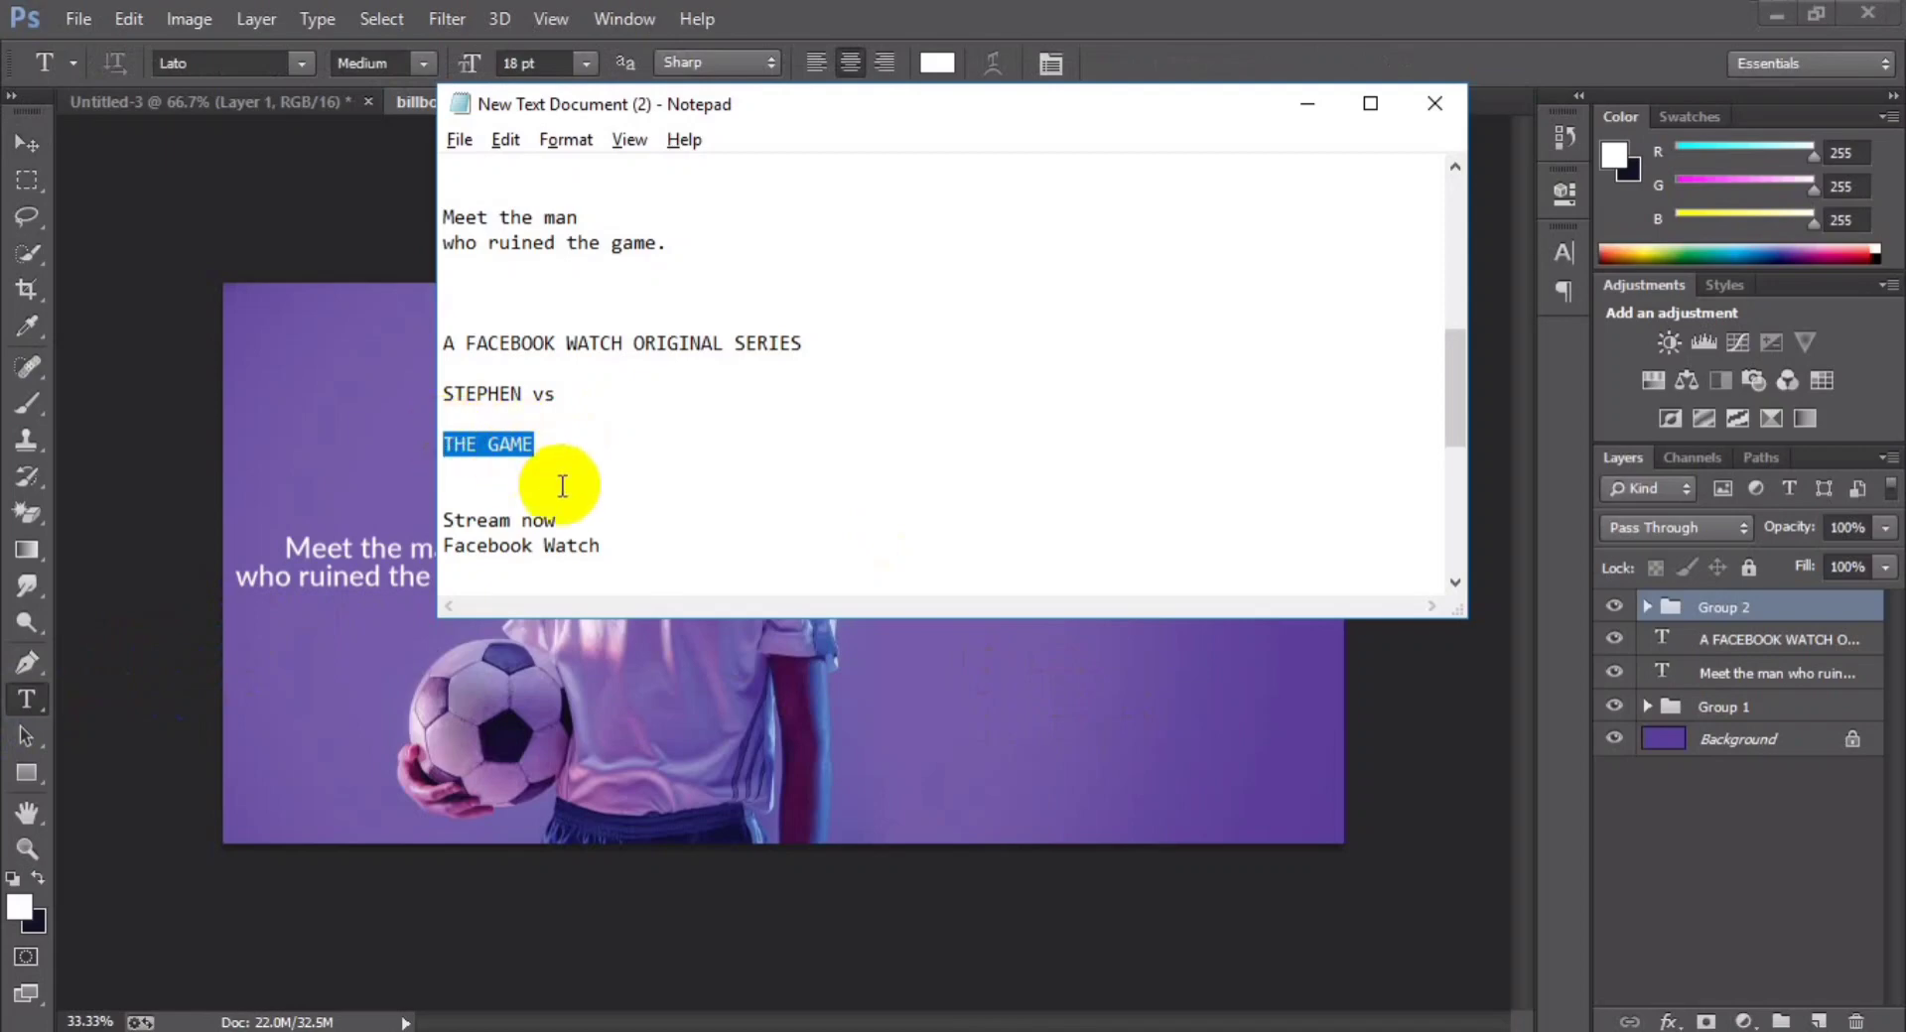
{"action": "key", "text": "alt+Tab"}
{"action": "left_click", "coordinate": [931, 643]}
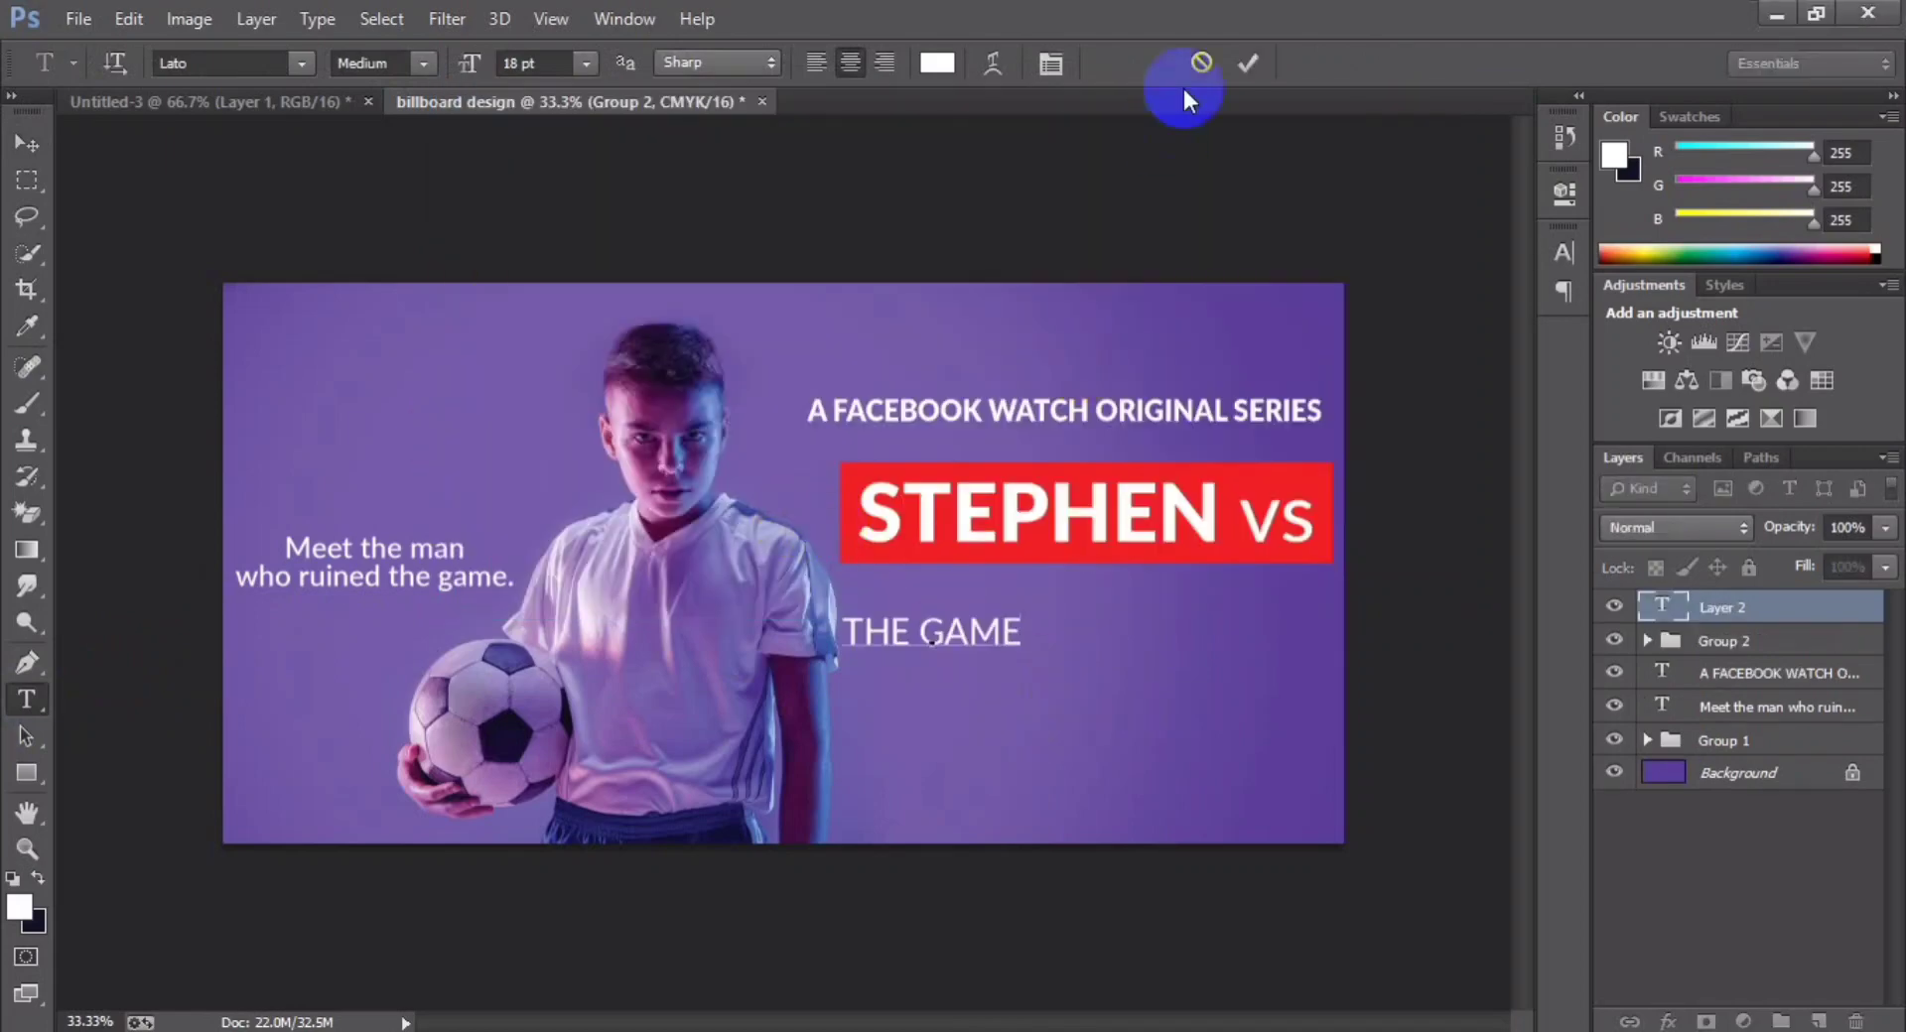
{"action": "left_click", "coordinate": [397, 63]}
{"action": "left_click", "coordinate": [363, 444]}
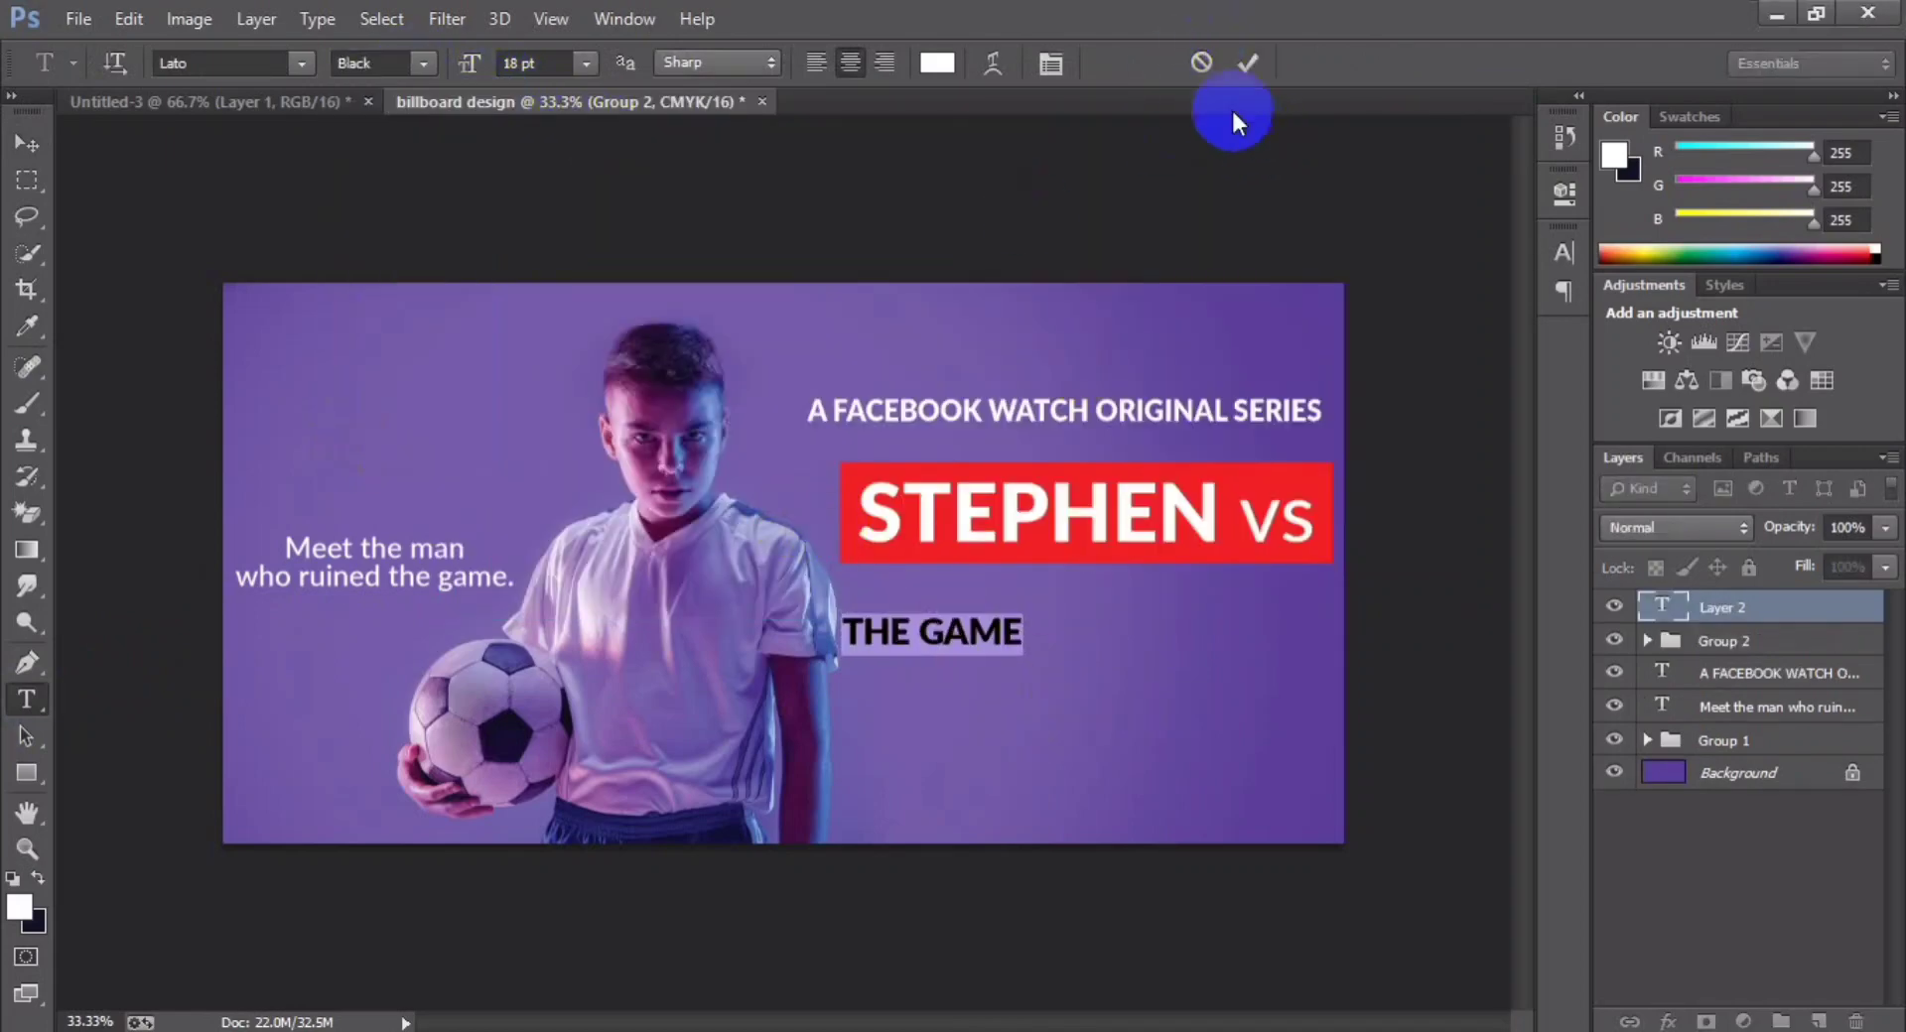
{"action": "left_click", "coordinate": [1248, 63]}
- Scale THE GAME to about 49 pt so it matches the STEPHEN vs block width
{"action": "key", "text": "ctrl+t"}
{"action": "left_click_drag", "start_coordinate": [1023, 650], "coordinate": [1271, 639]}
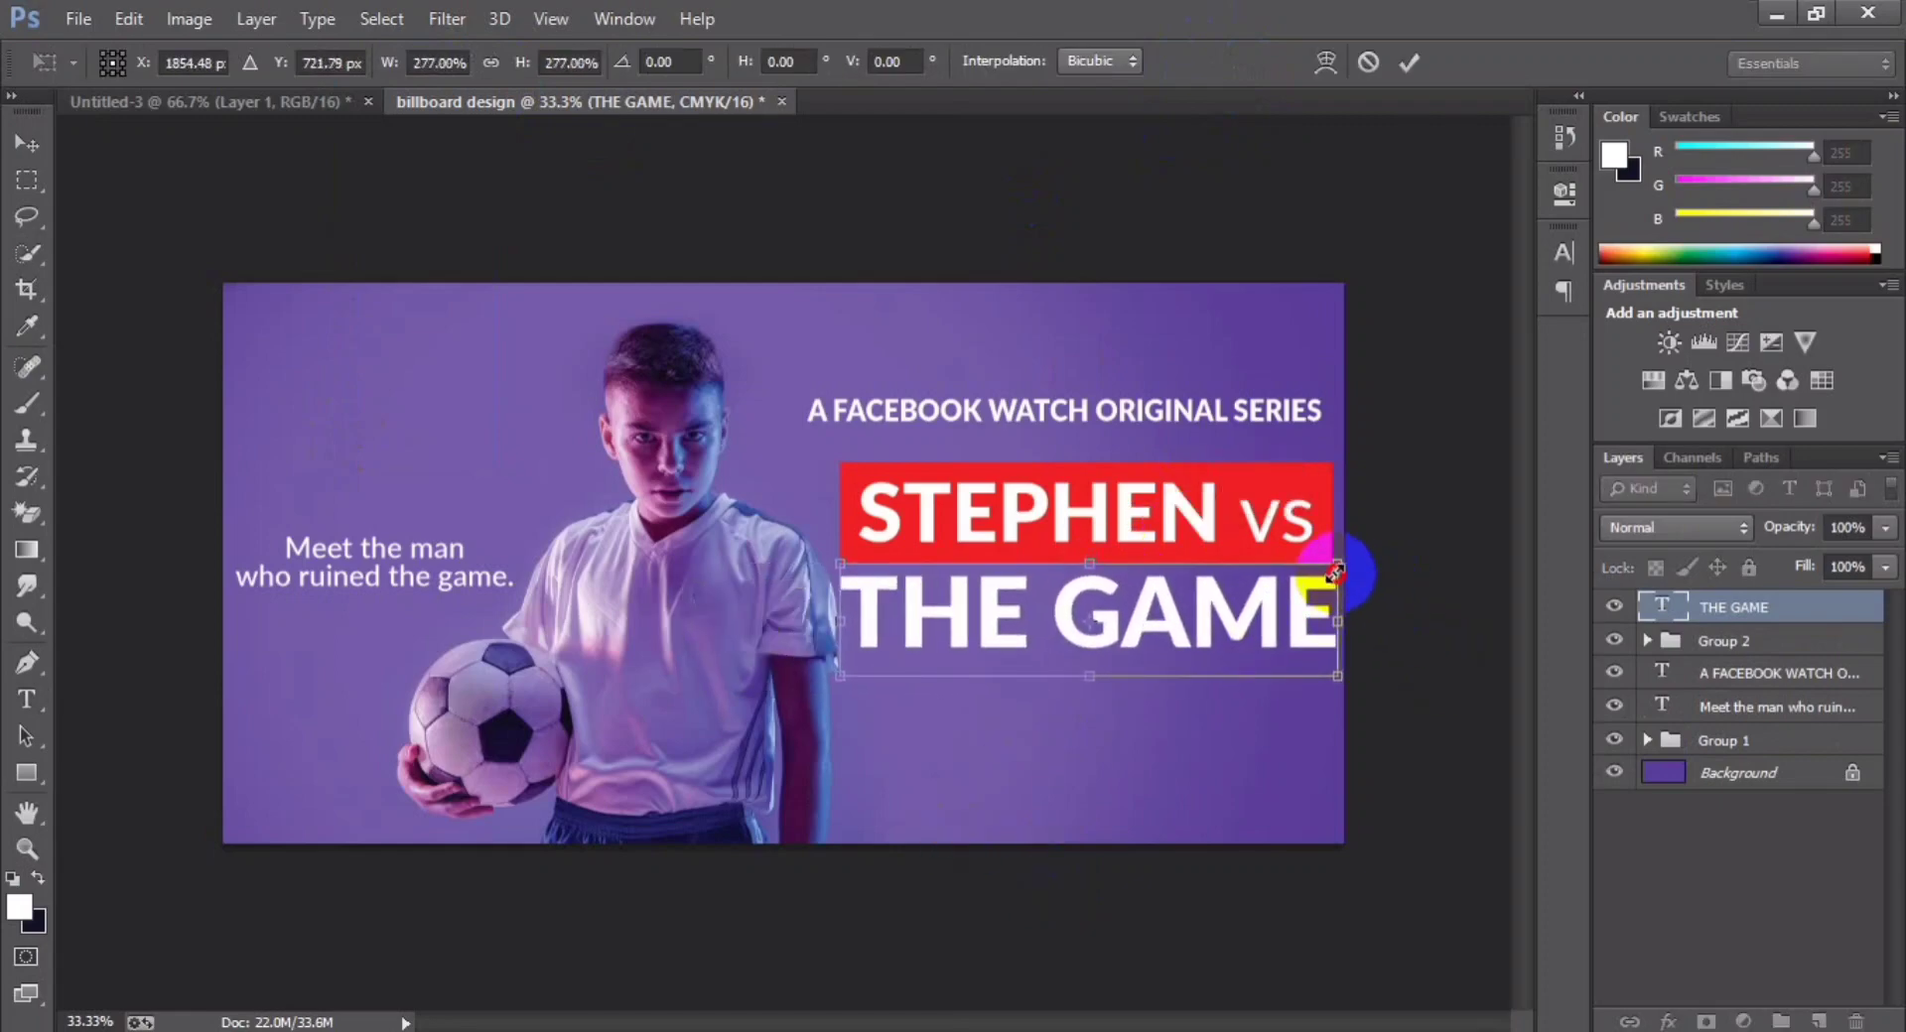
{"action": "left_click_drag", "start_coordinate": [1335, 573], "coordinate": [1328, 572]}
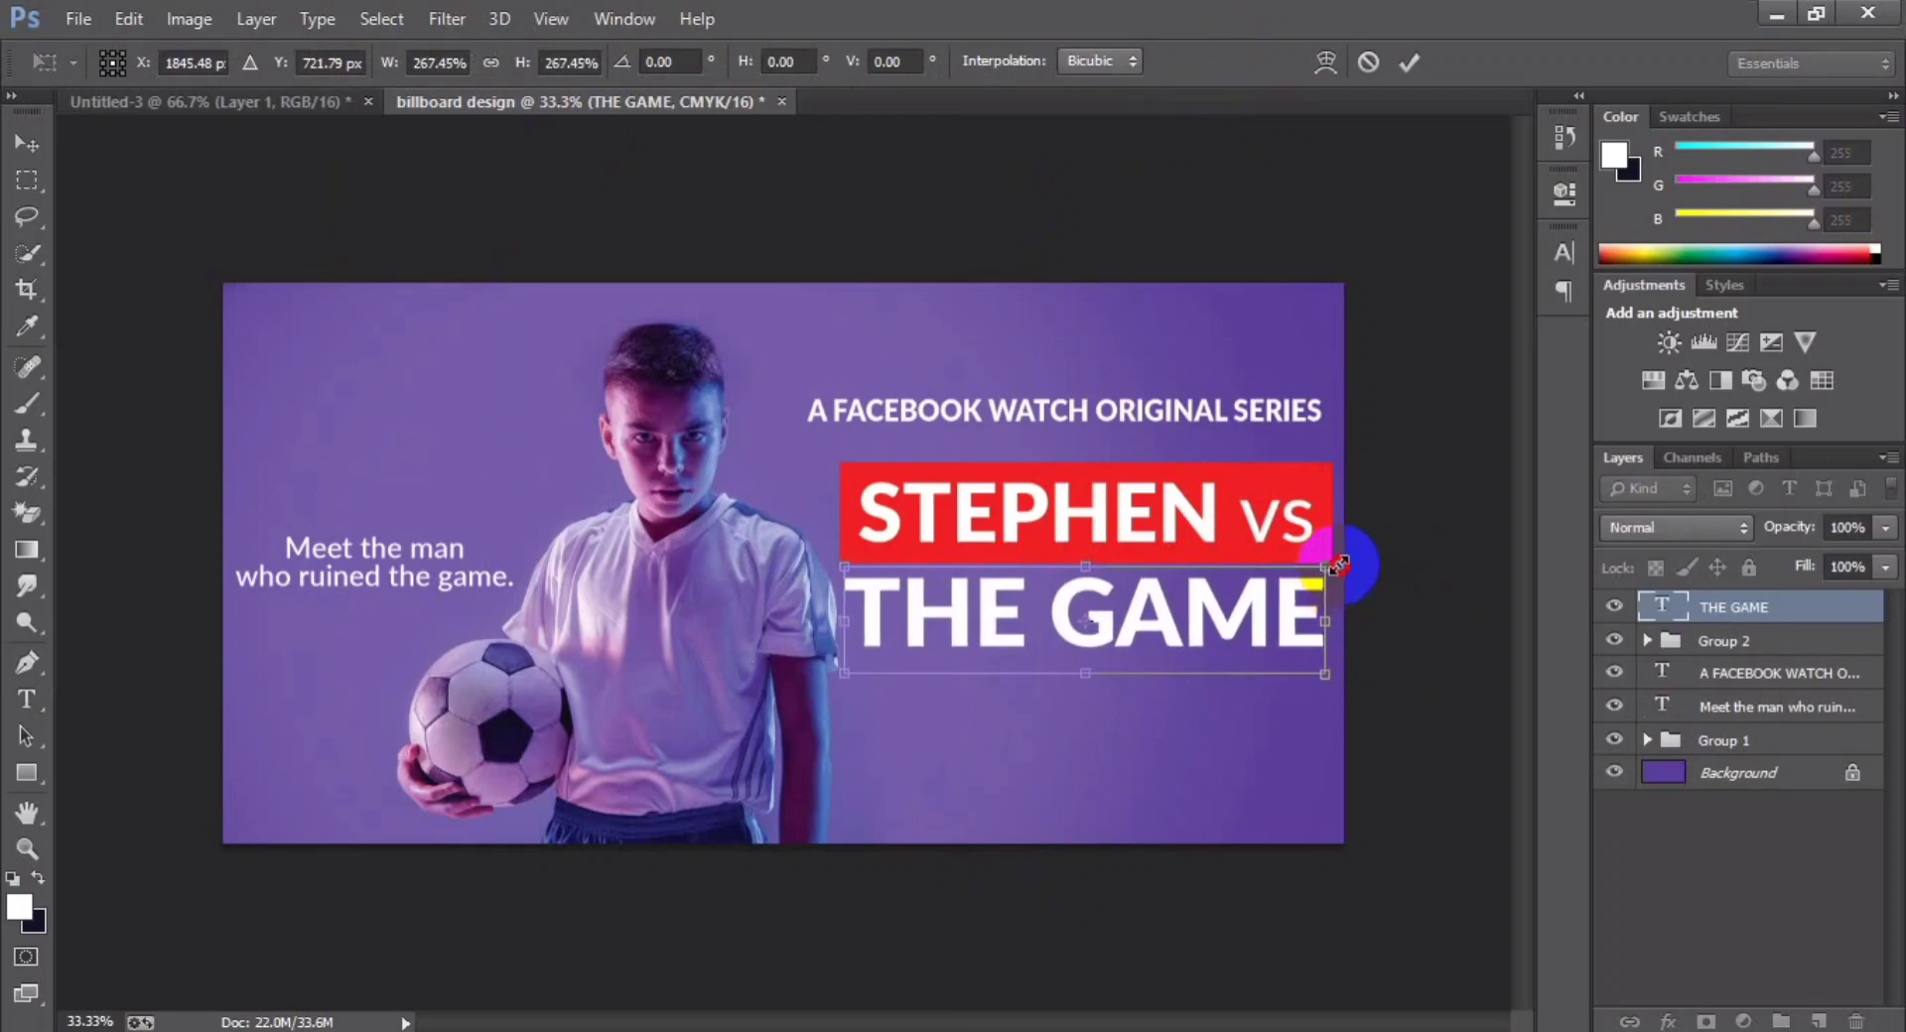
{"action": "left_click_drag", "start_coordinate": [1340, 563], "coordinate": [1346, 561]}
{"action": "key", "text": "Return"}
{"action": "key", "text": "ctrl+plus"}
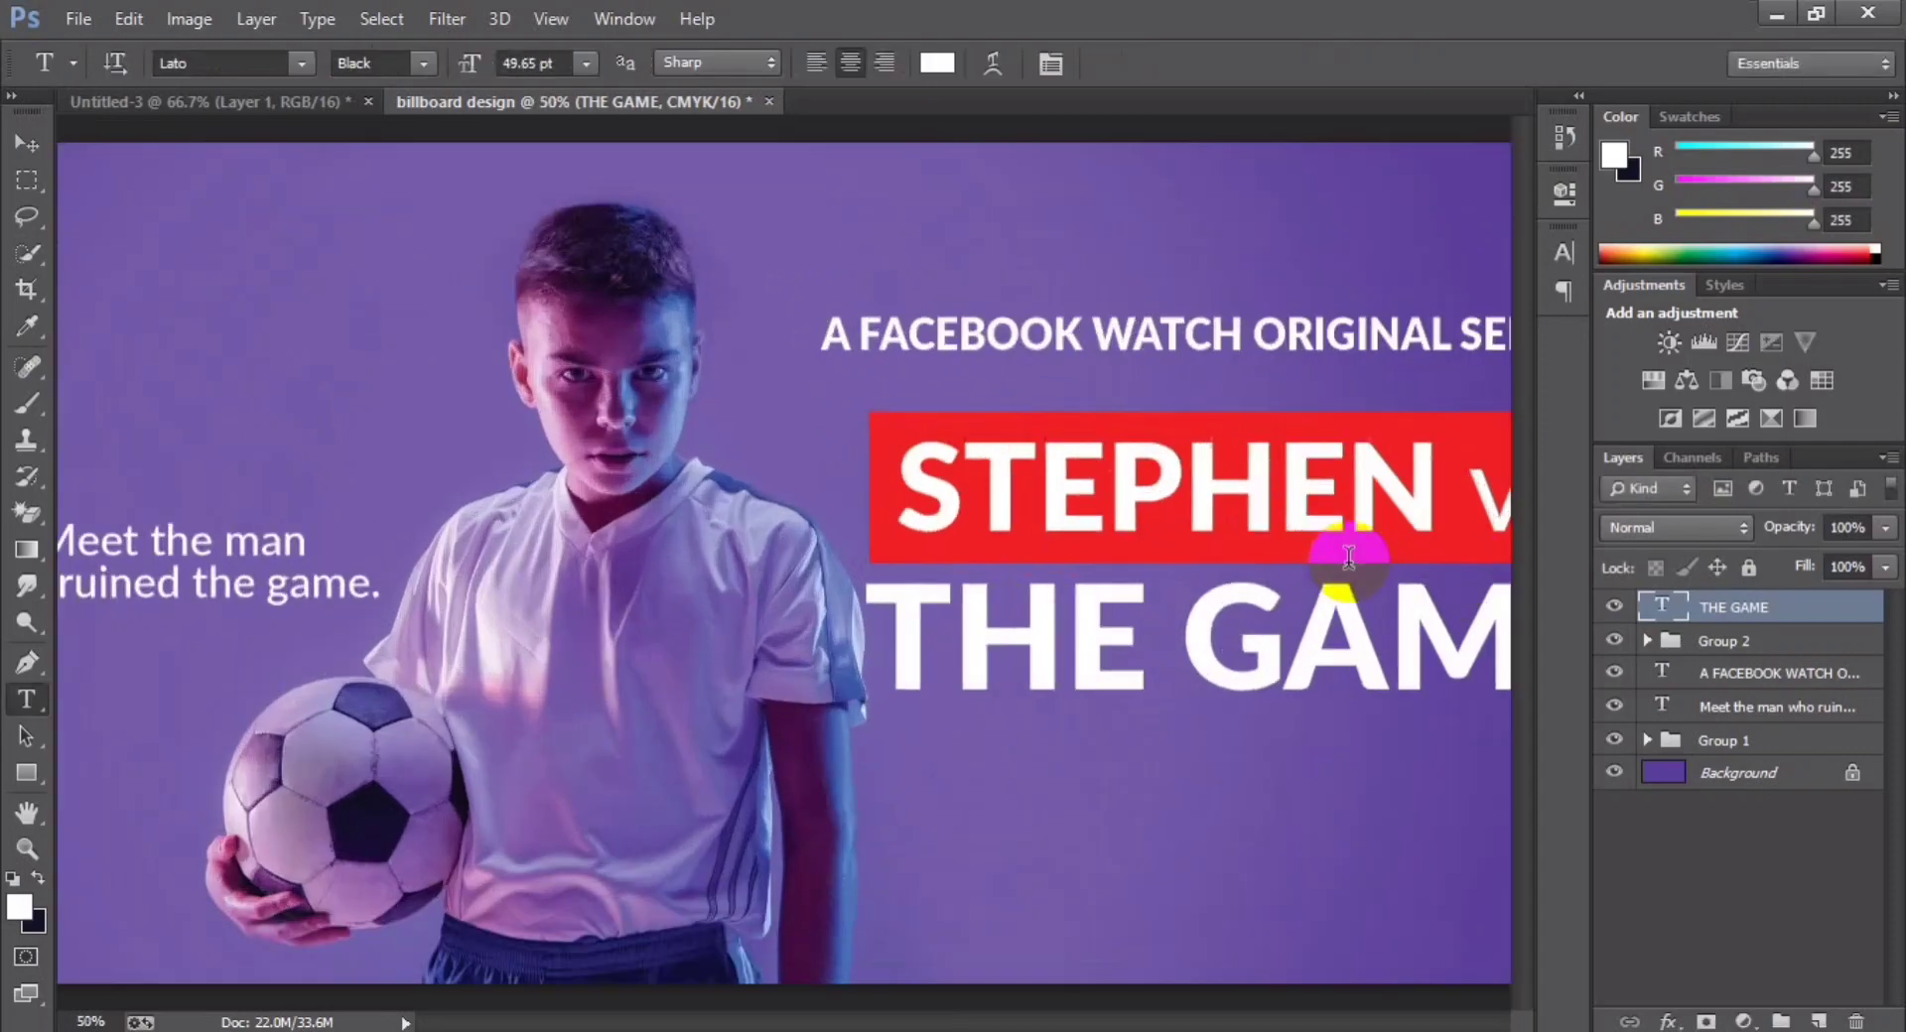
{"action": "key", "text": "ctrl+t"}
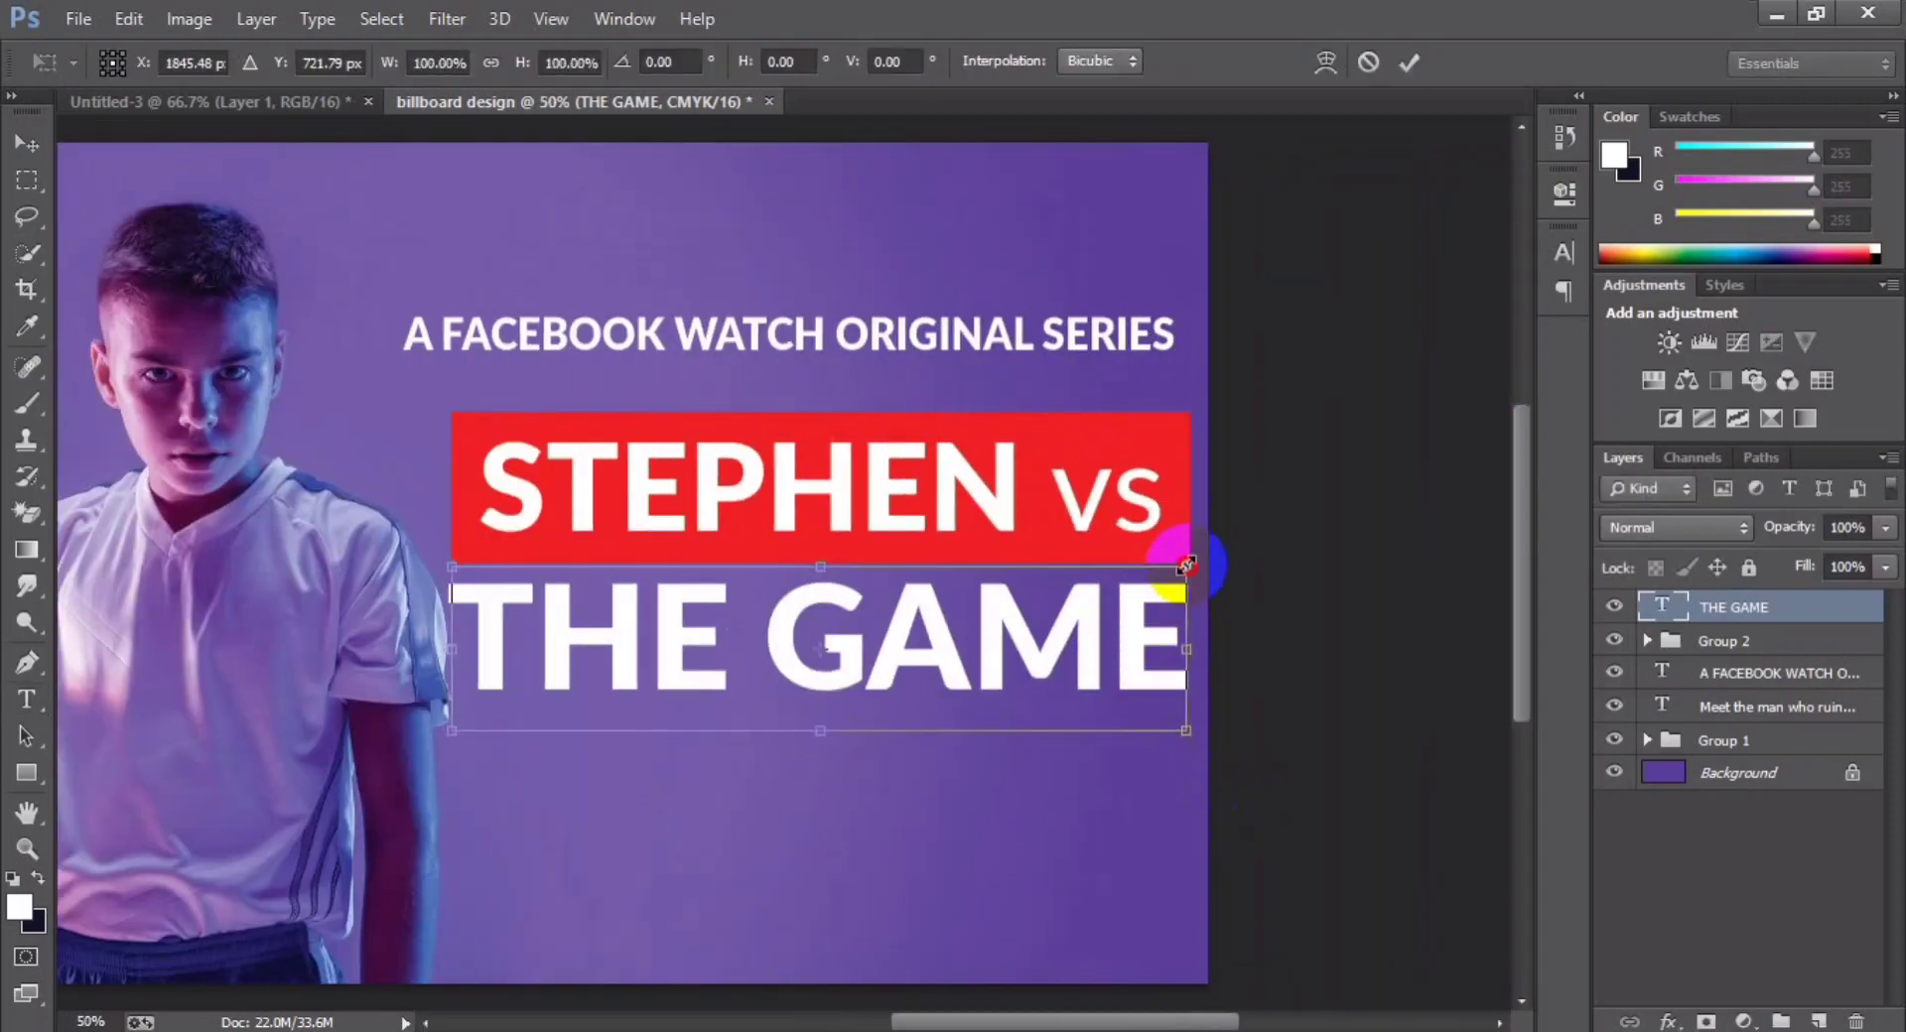
{"action": "left_click_drag", "start_coordinate": [1192, 564], "coordinate": [1187, 566]}
{"action": "double_click", "coordinate": [871, 637]}
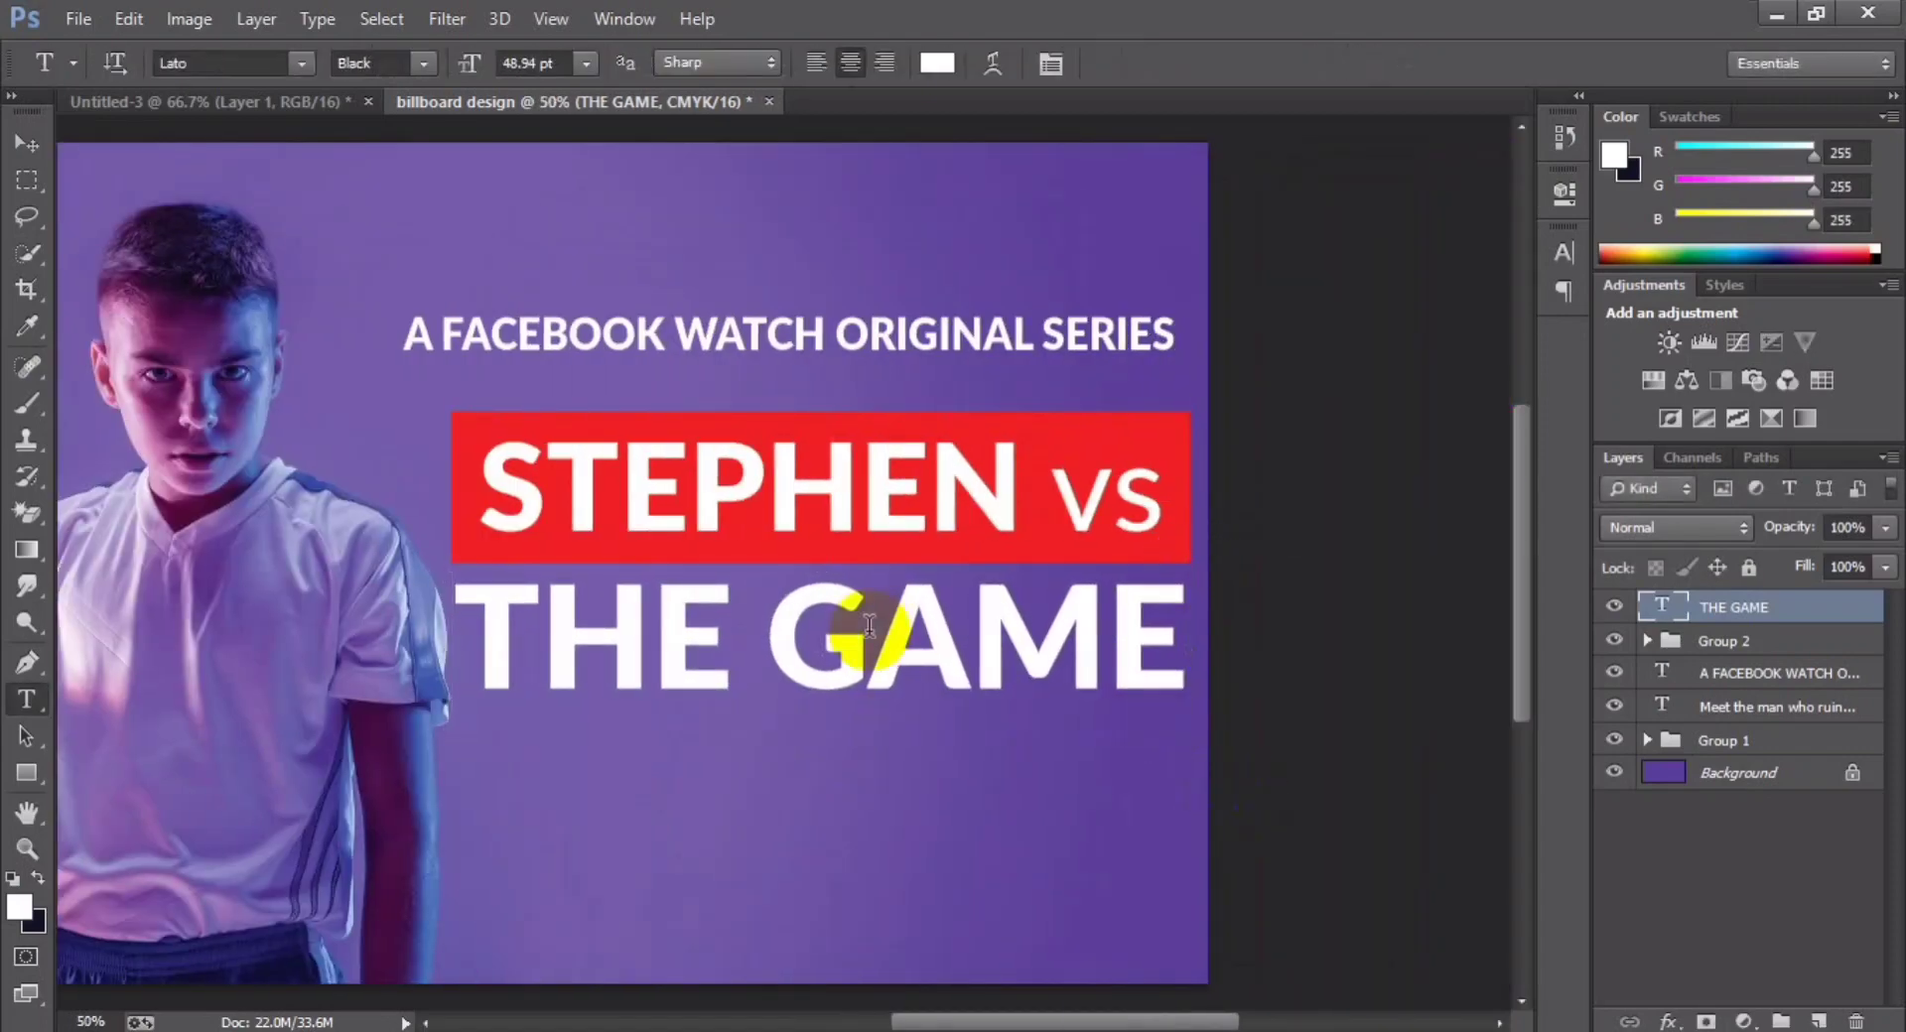
- Sample the STEPHEN vs red with the Eyedropper and recolour THE GAME with it
{"action": "left_click", "coordinate": [27, 325]}
{"action": "left_click", "coordinate": [481, 479]}
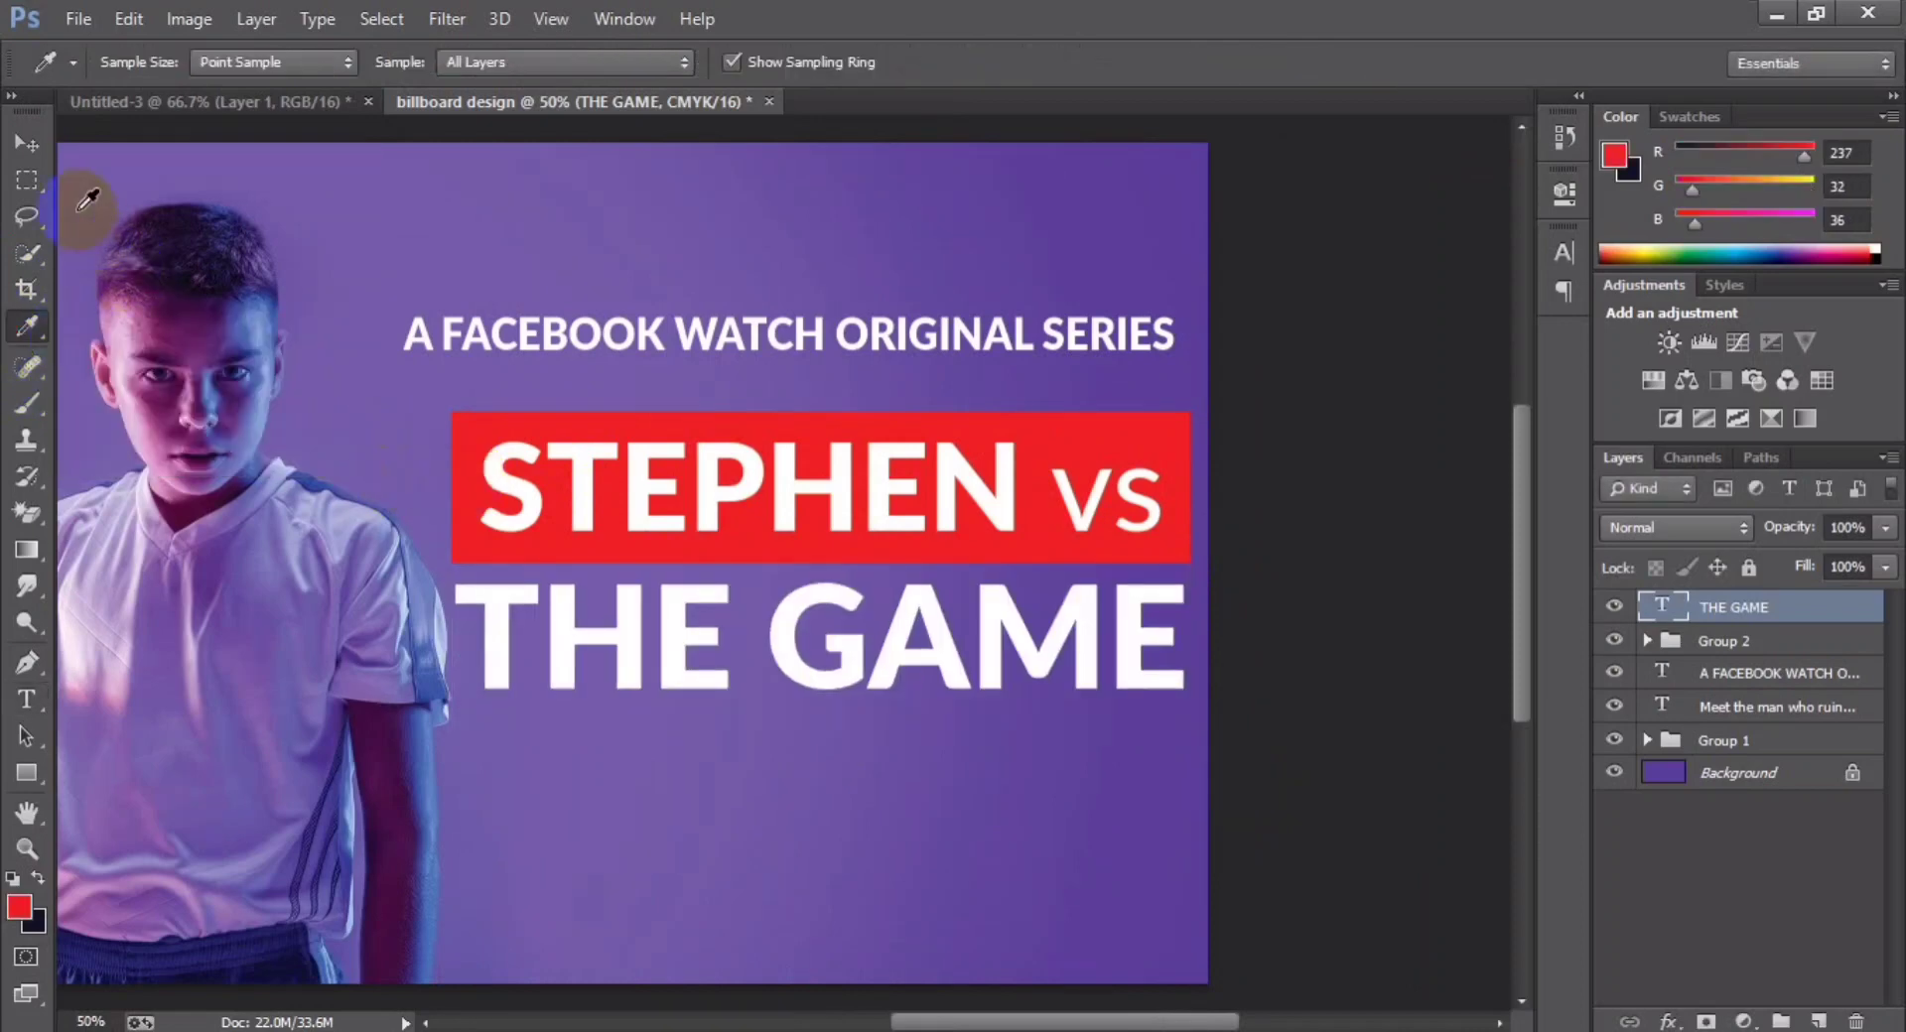
{"action": "left_click", "coordinate": [27, 700]}
{"action": "left_click", "coordinate": [571, 615]}
{"action": "triple_click", "coordinate": [571, 616]}
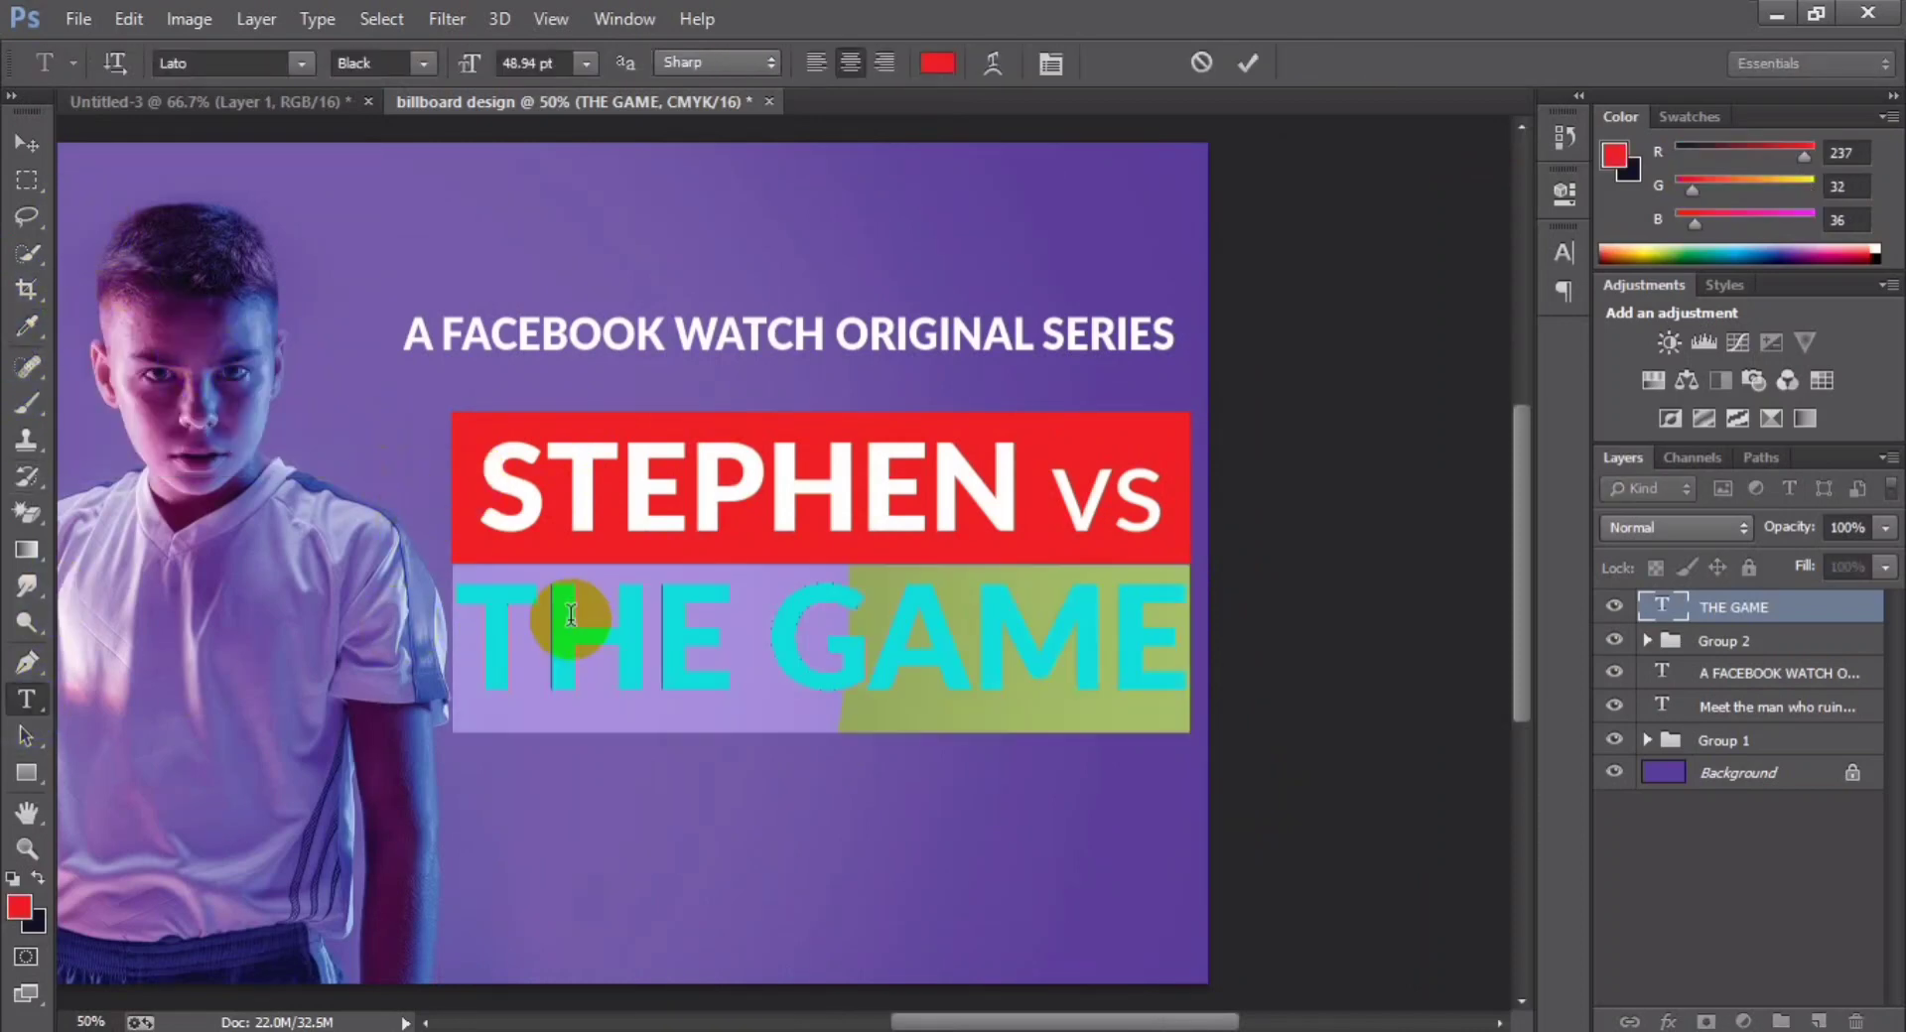
{"action": "left_click", "coordinate": [1247, 63]}
- Reset the foreground colour to white and return to the horizontal Type tool
{"action": "left_click", "coordinate": [18, 906]}
{"action": "left_click", "coordinate": [983, 363]}
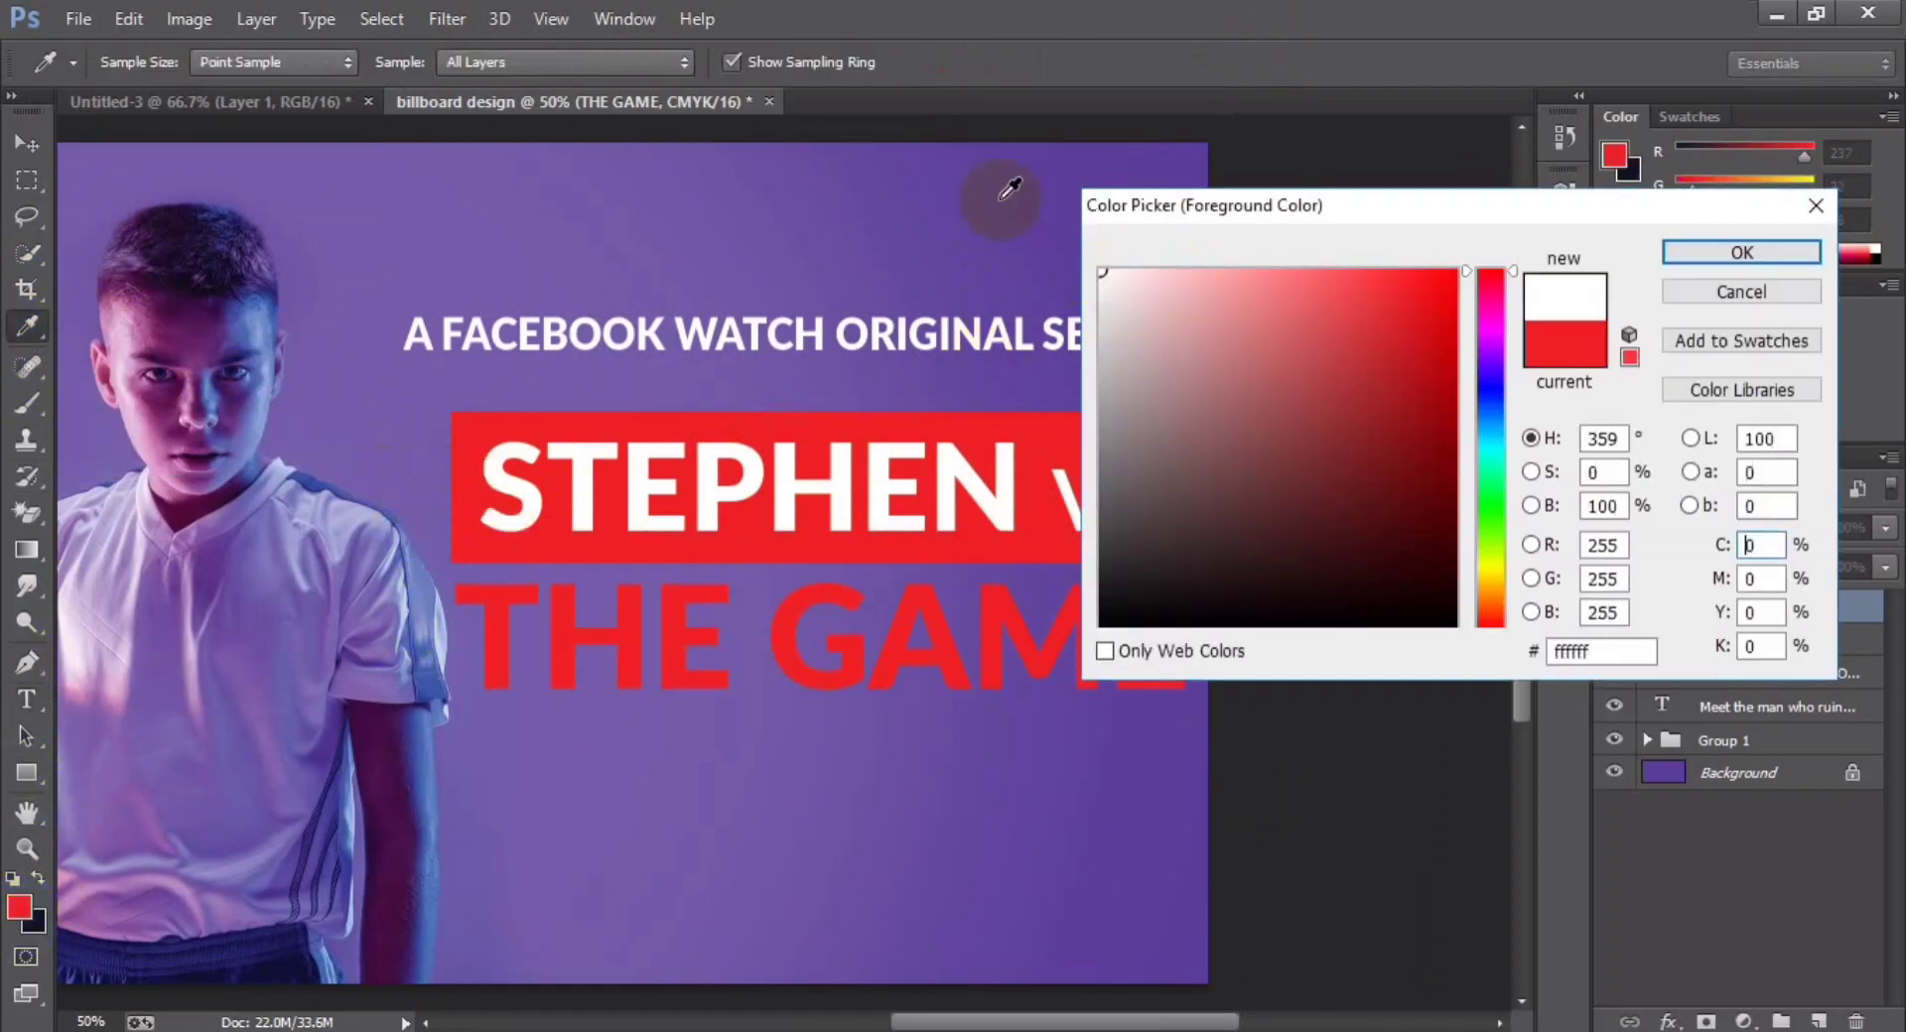
{"action": "key", "text": "Return"}
{"action": "left_click", "coordinate": [27, 143]}
{"action": "key", "text": "ctrl+minus"}
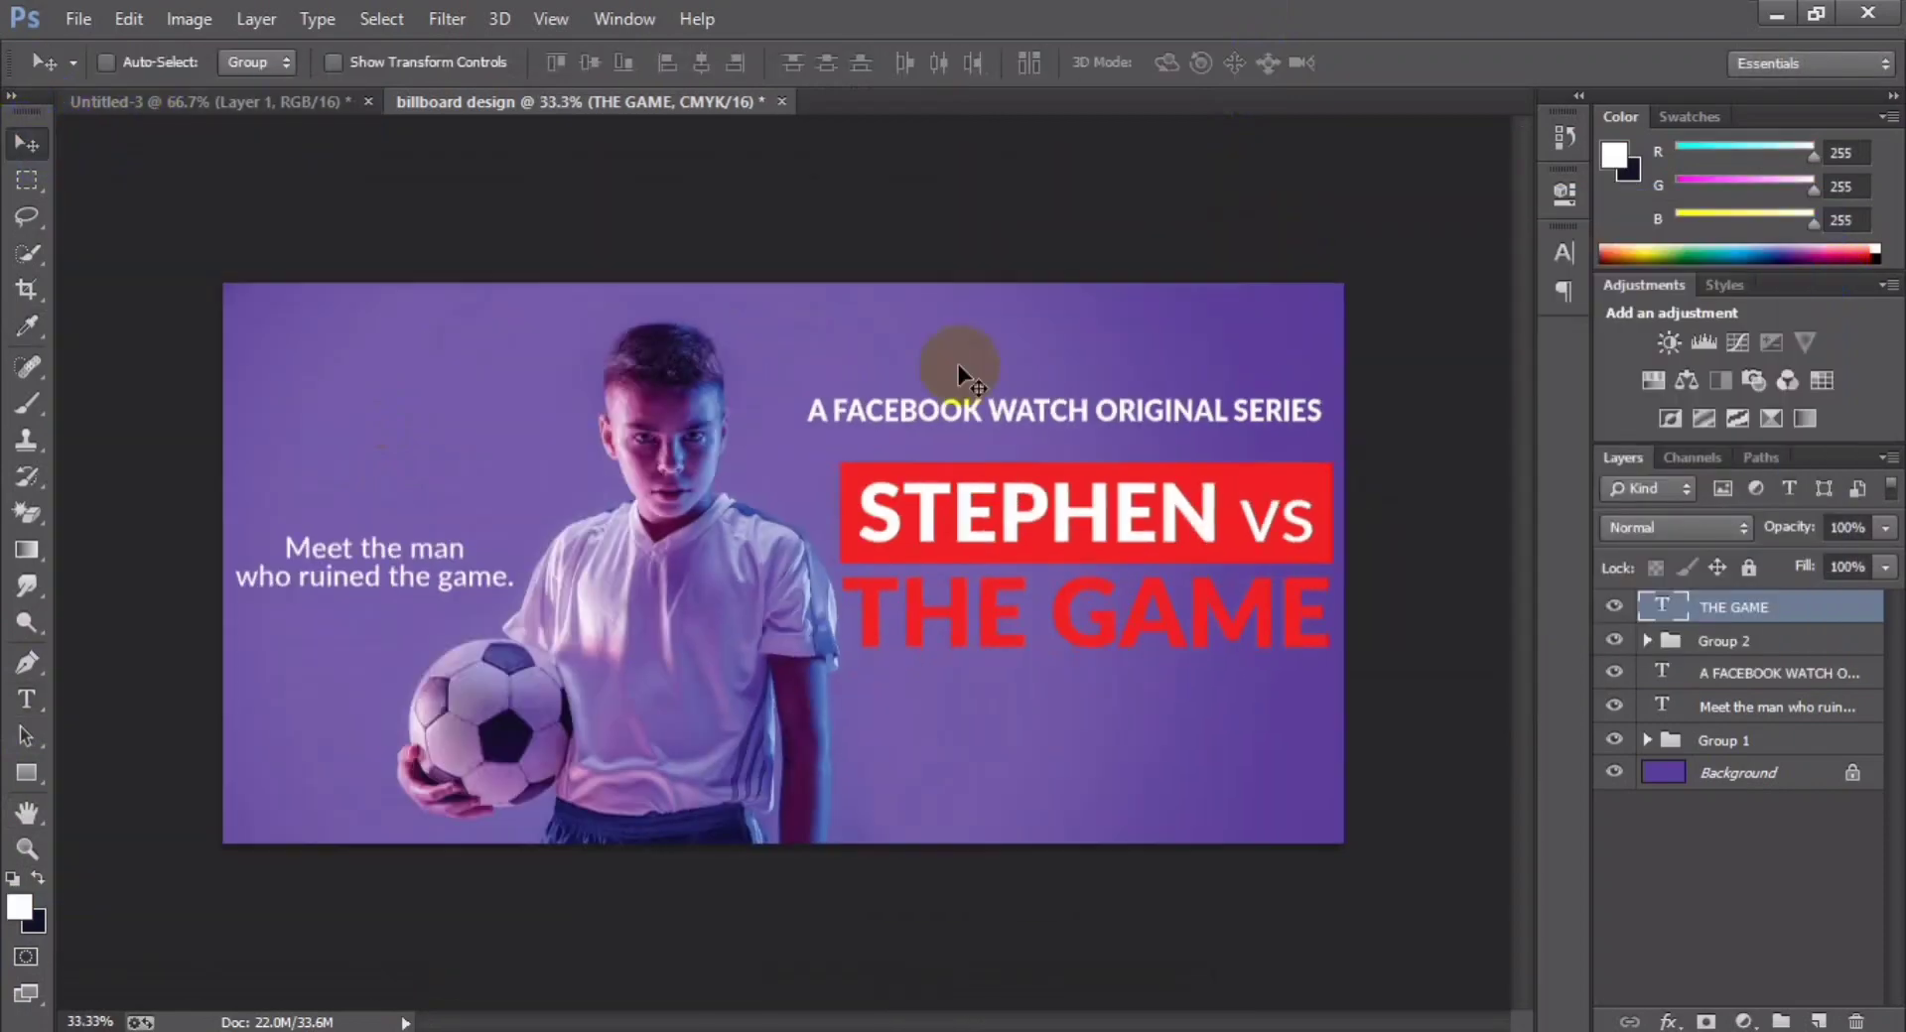
{"action": "right_click", "coordinate": [27, 700]}
{"action": "left_click", "coordinate": [149, 687]}
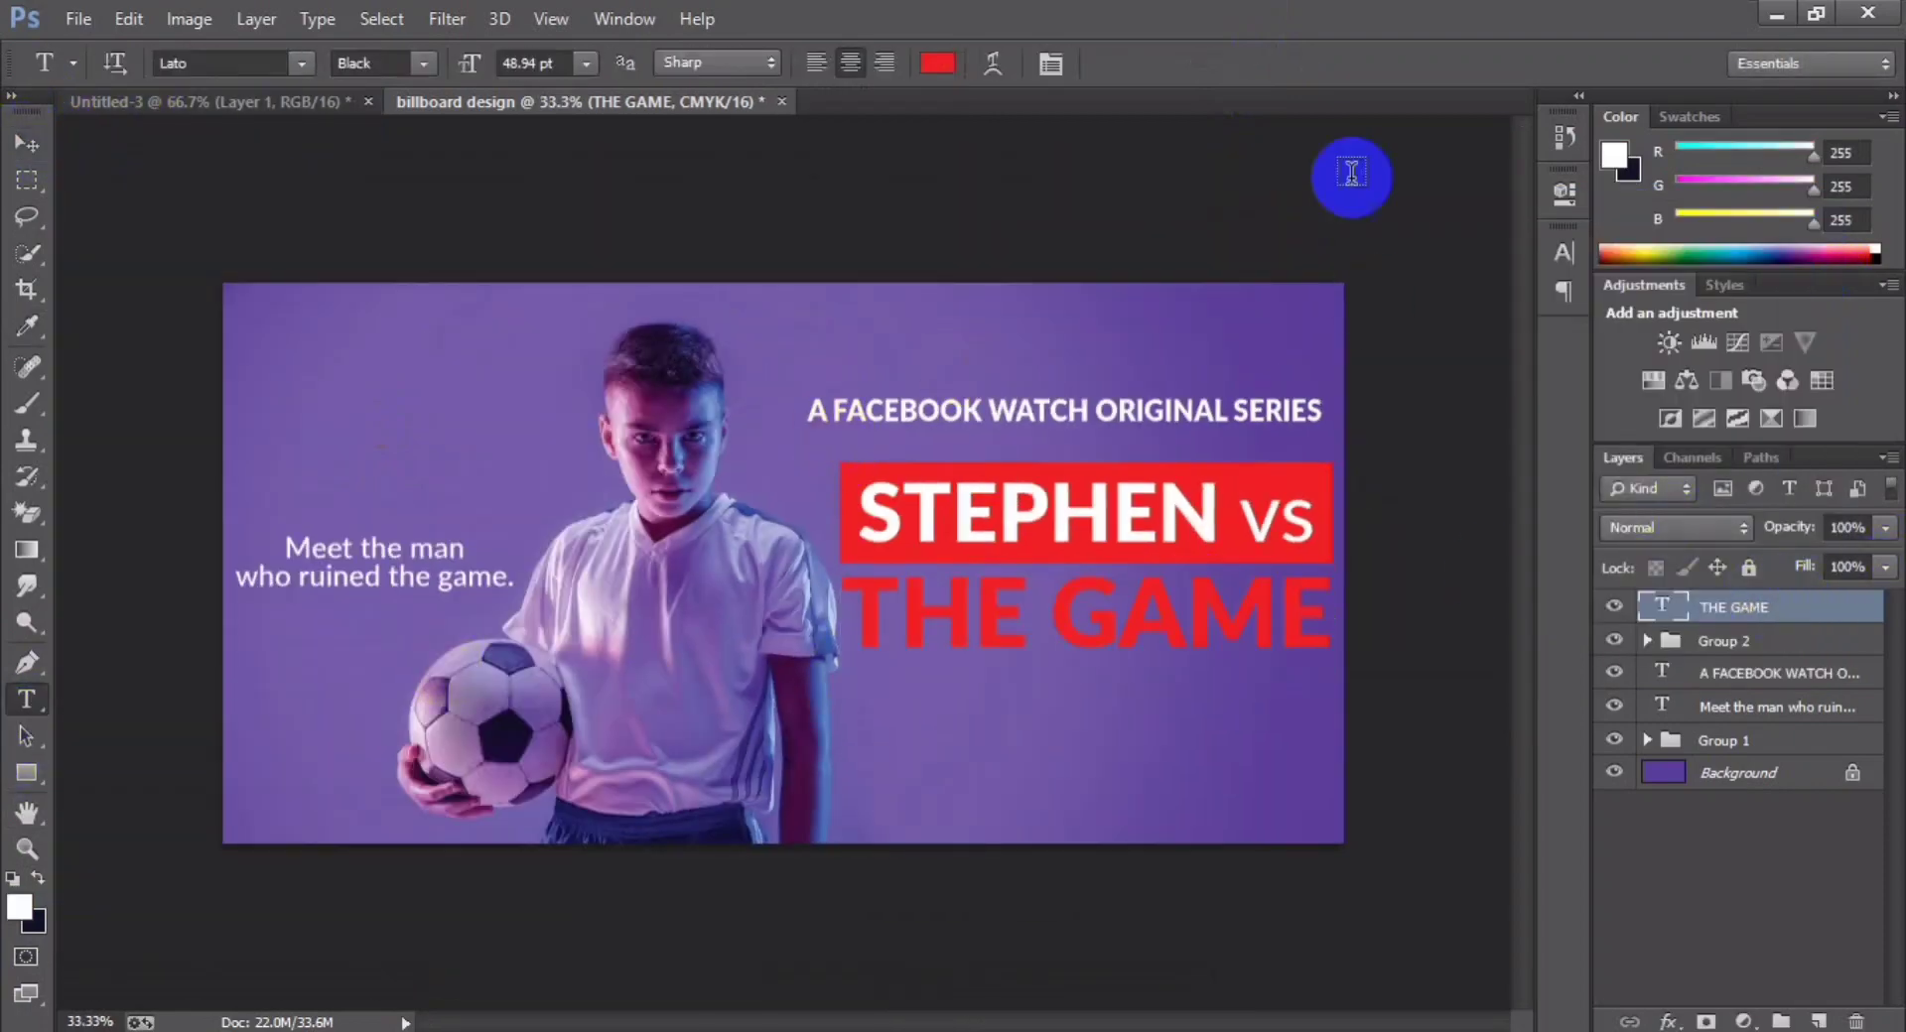
- Add a 3 px white outside stroke to THE GAME through Blending Options
{"action": "right_click", "coordinate": [1701, 608]}
{"action": "left_click", "coordinate": [1194, 198]}
{"action": "left_click", "coordinate": [1122, 389]}
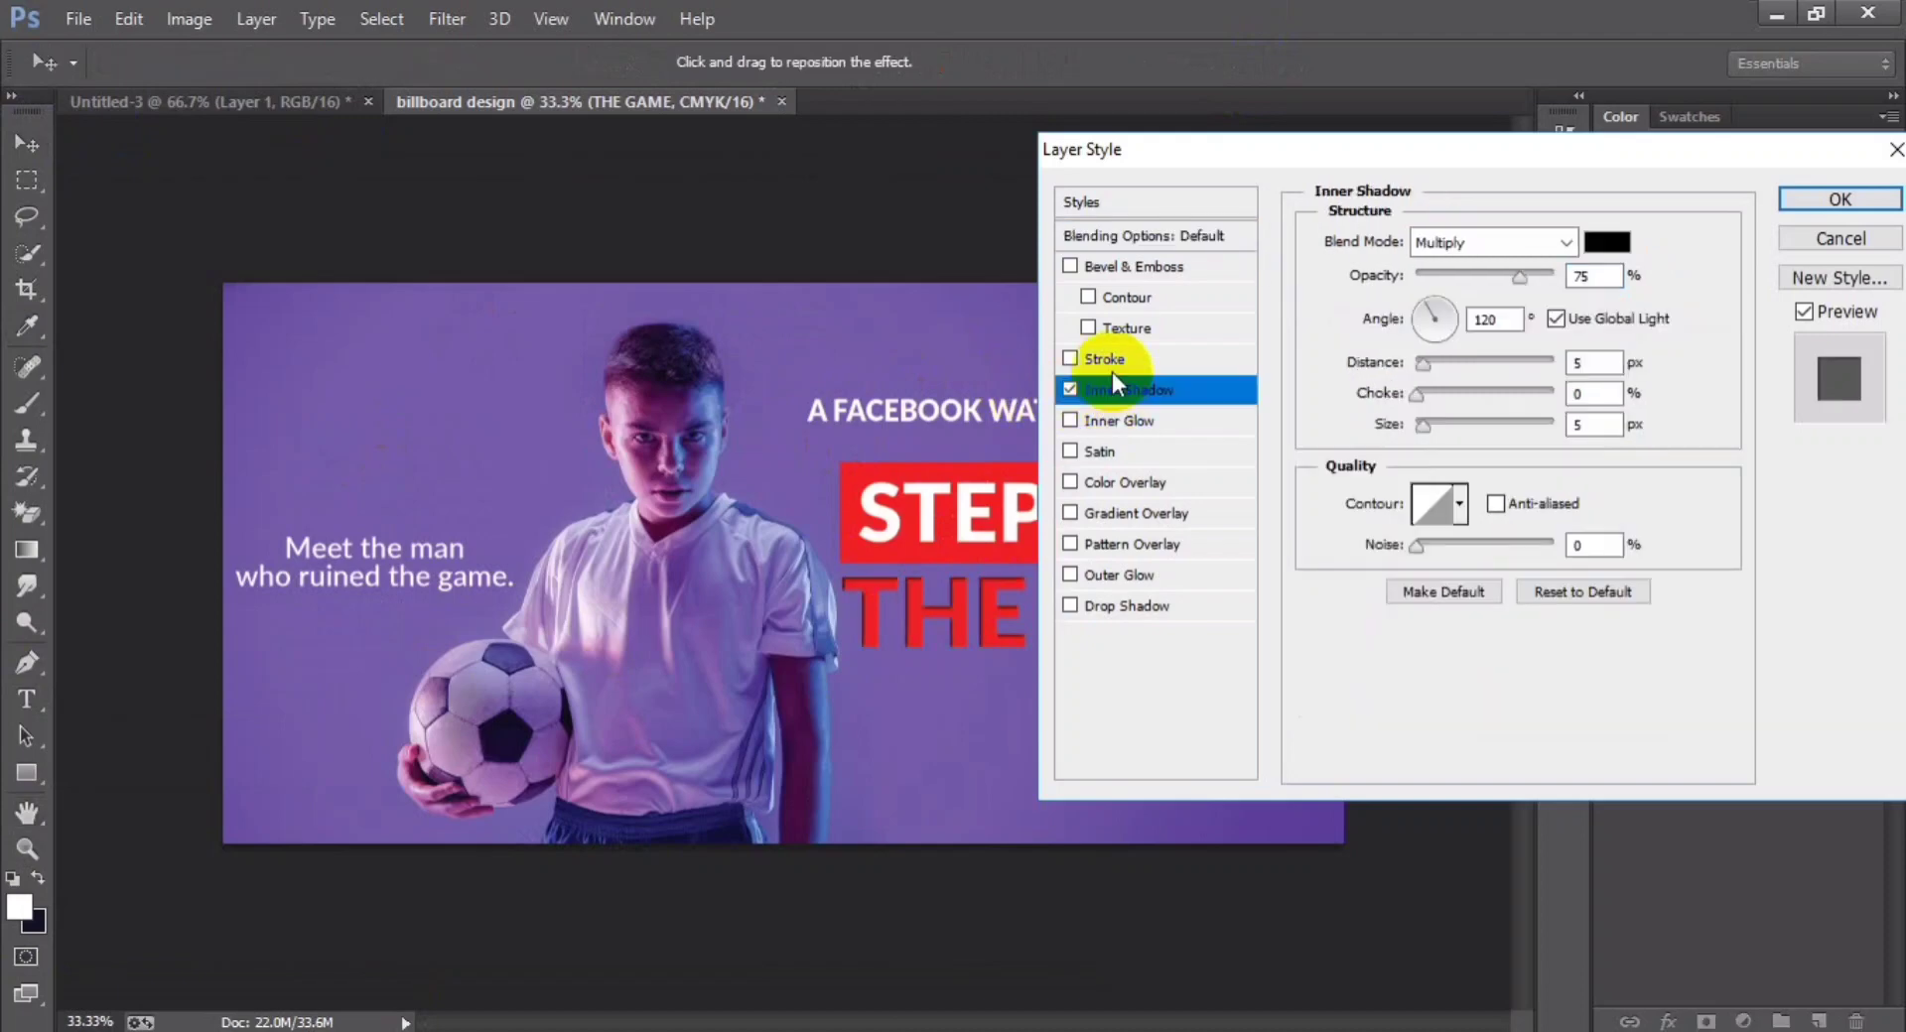
{"action": "left_click", "coordinate": [1069, 389]}
{"action": "left_click", "coordinate": [1072, 359]}
{"action": "left_click", "coordinate": [1352, 436]}
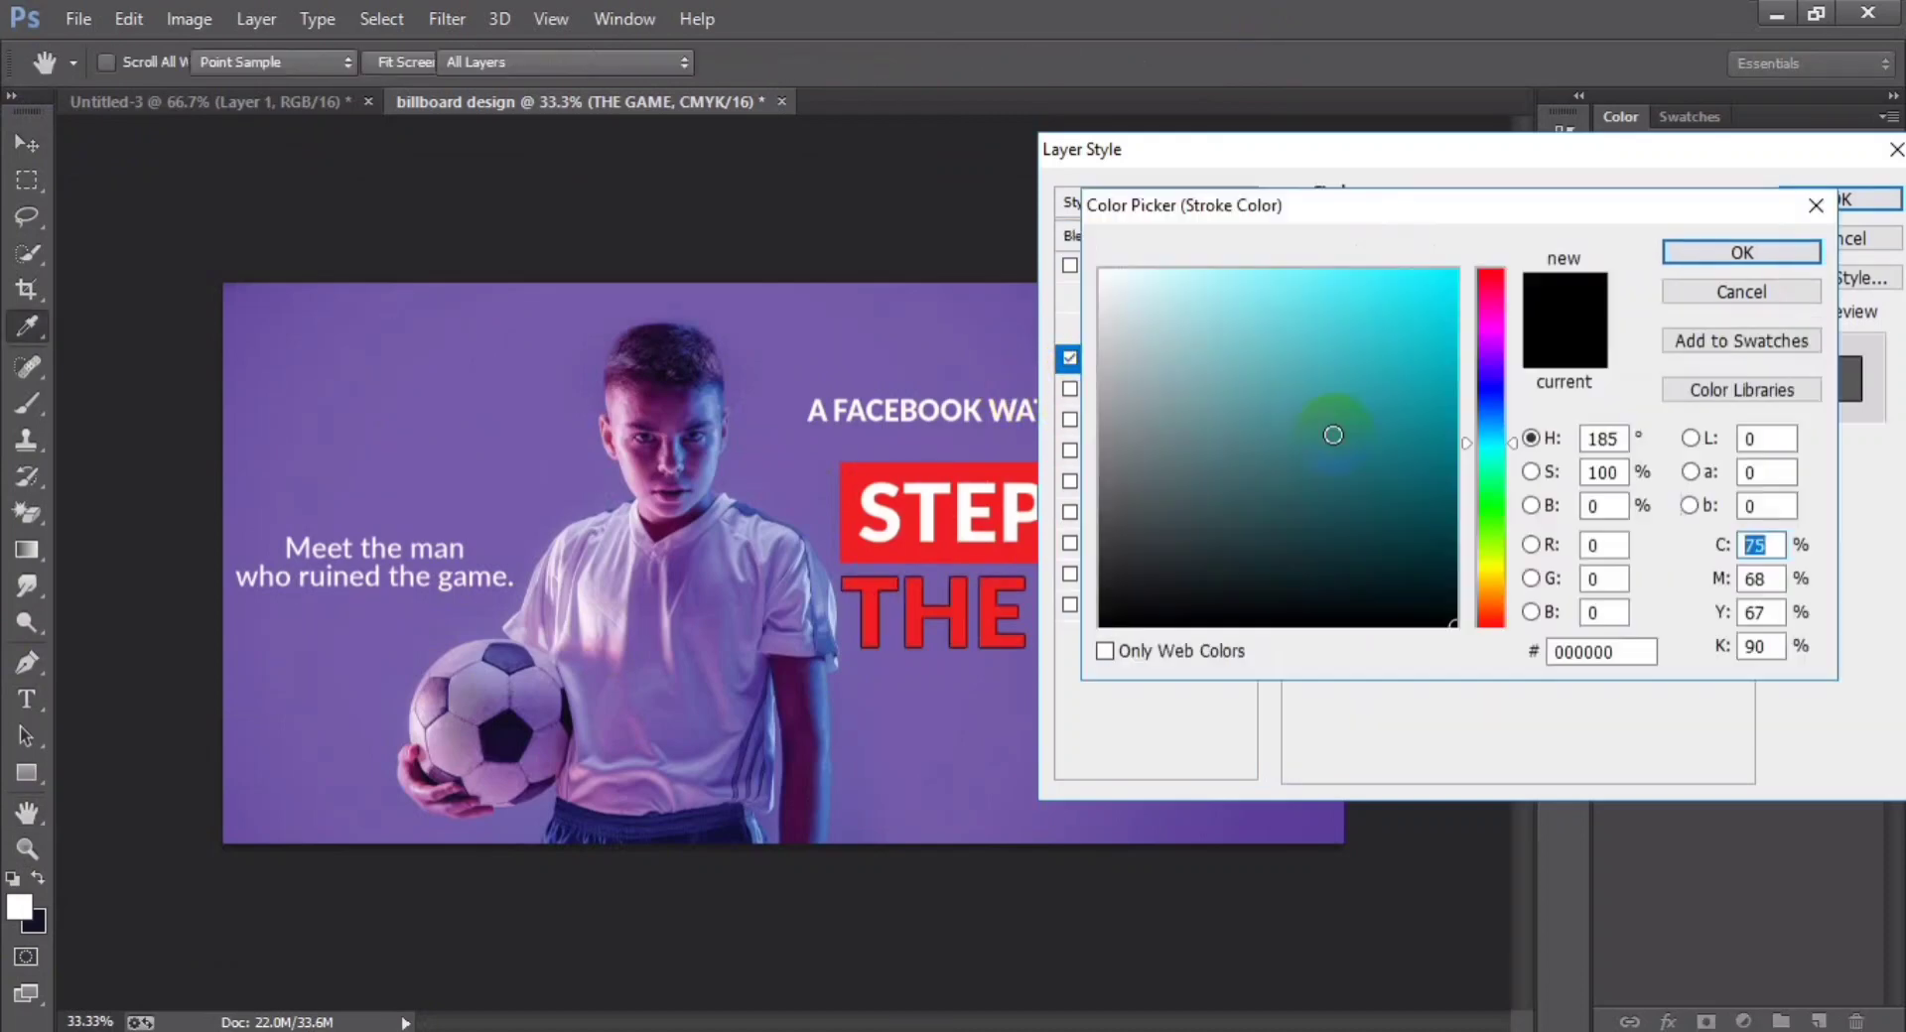
{"action": "left_click", "coordinate": [1729, 260]}
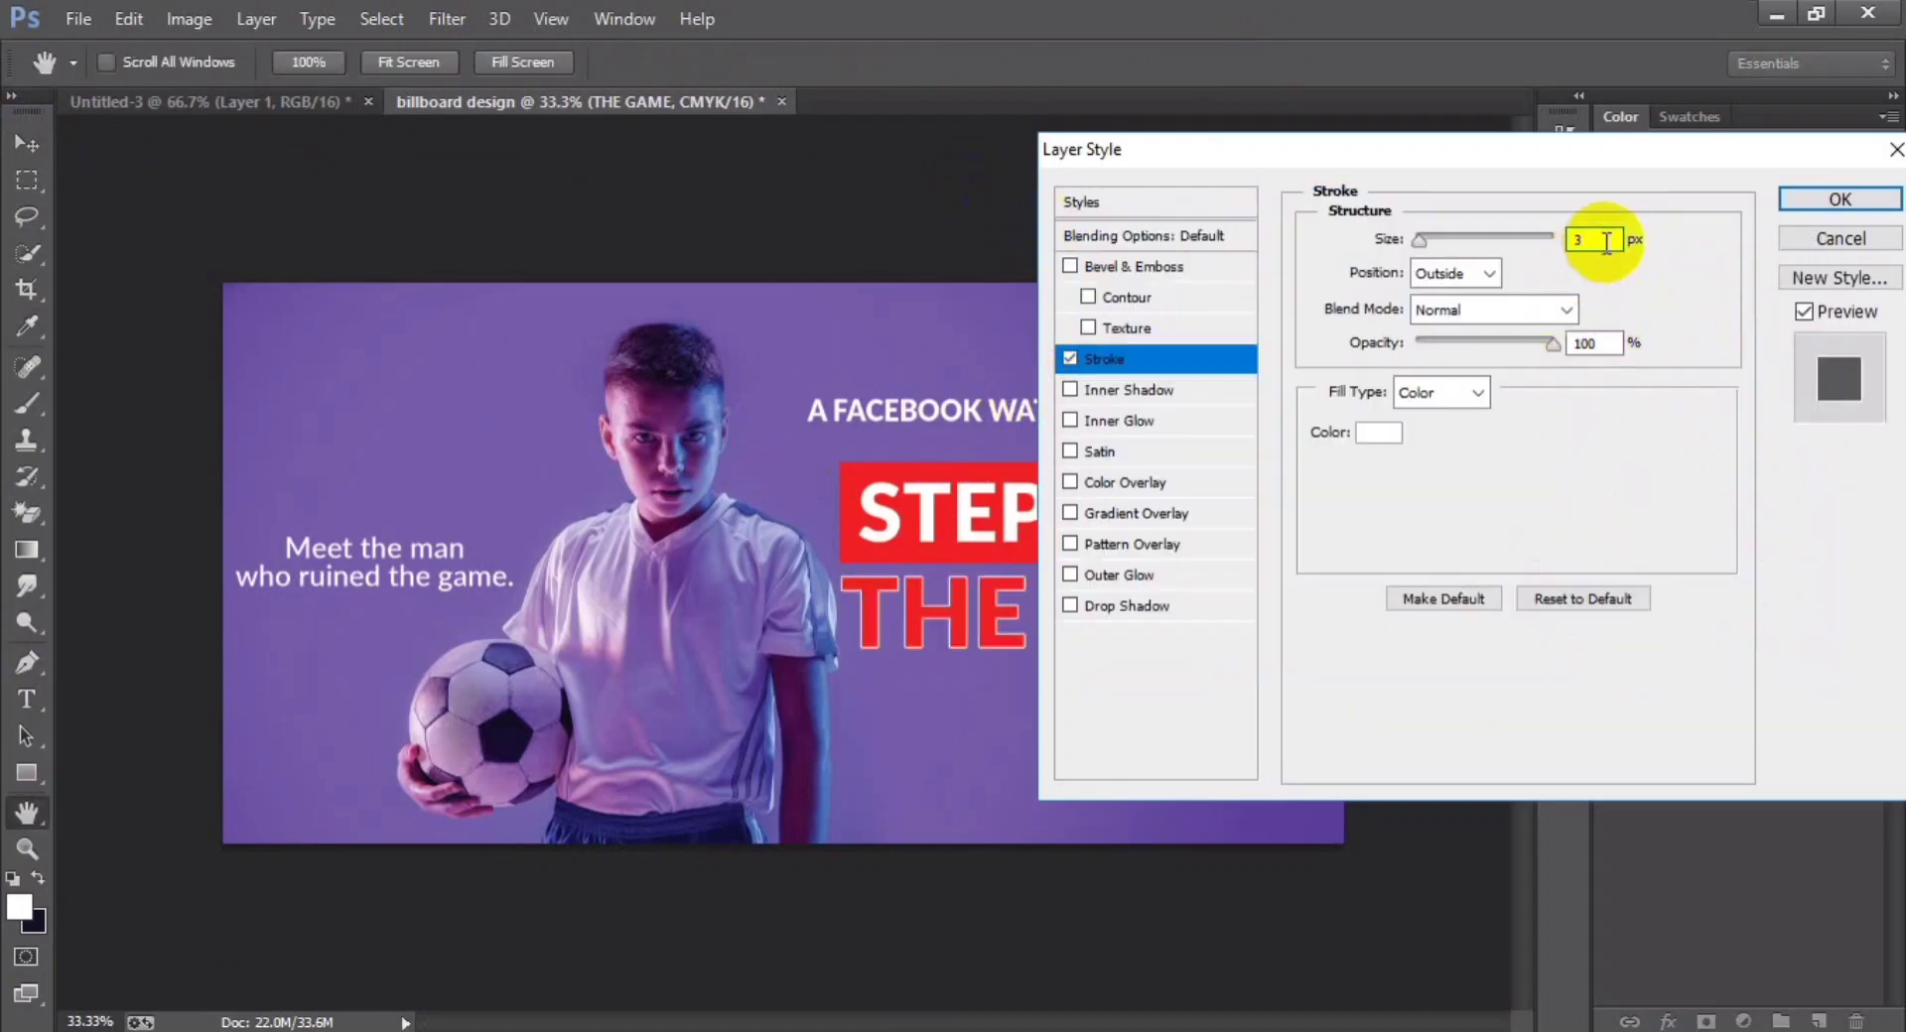
{"action": "left_click", "coordinate": [1839, 199]}
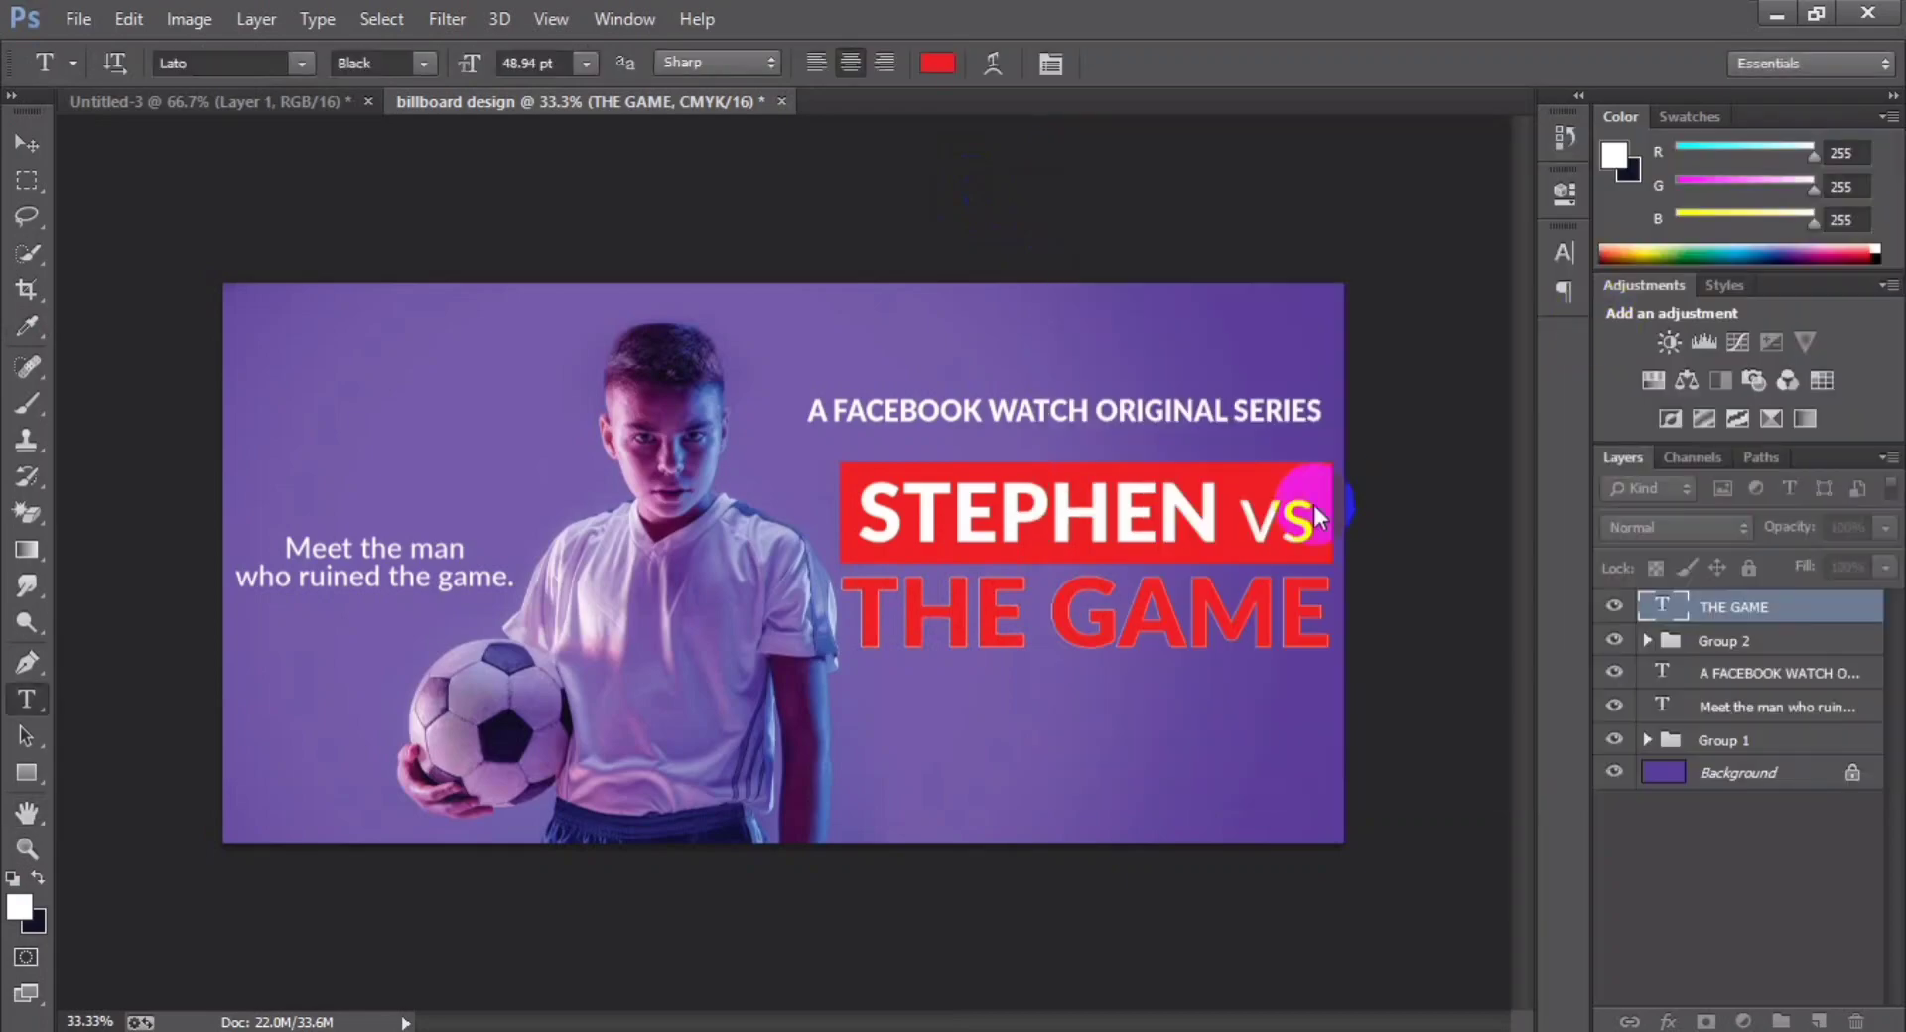
- Check the stroke by zooming and toggling it, then bring Notepad forward
{"action": "key", "text": "ctrl+plus"}
{"action": "key", "text": "ctrl+minus"}
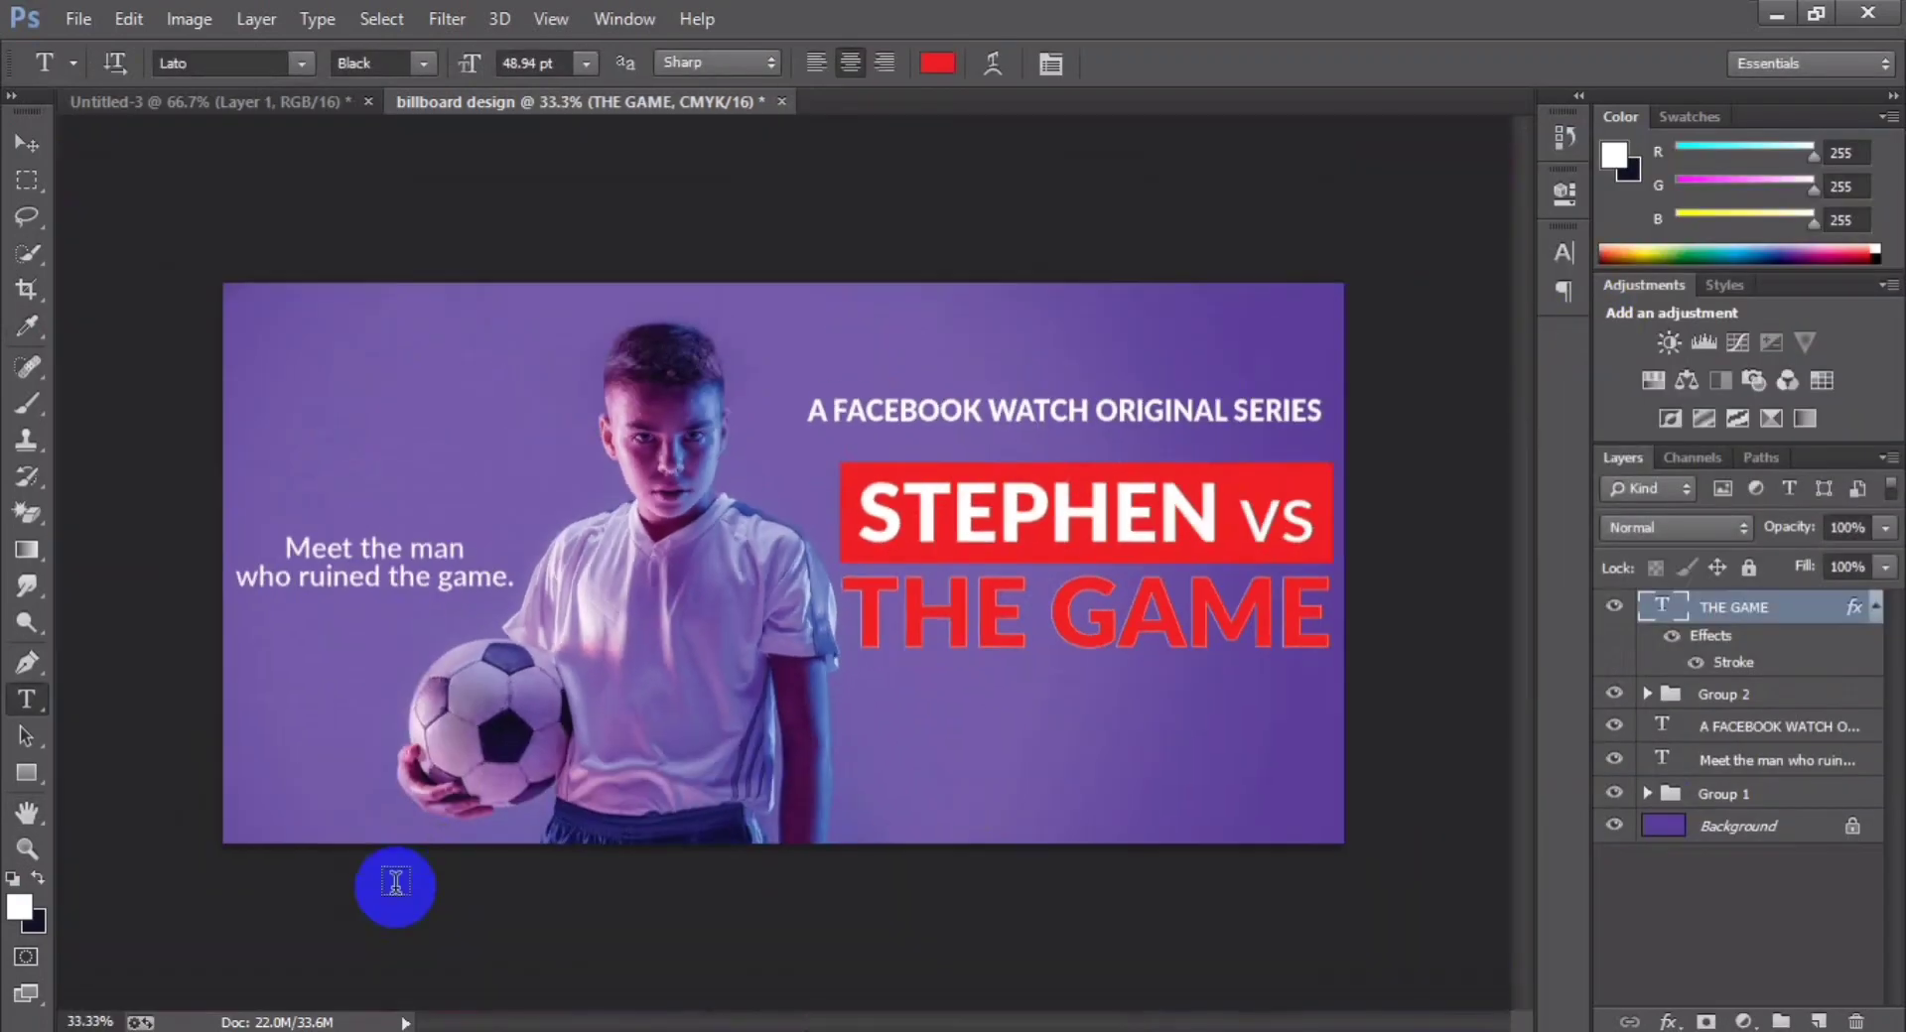
{"action": "key", "text": "ctrl+plus"}
{"action": "key", "text": "ctrl+minus"}
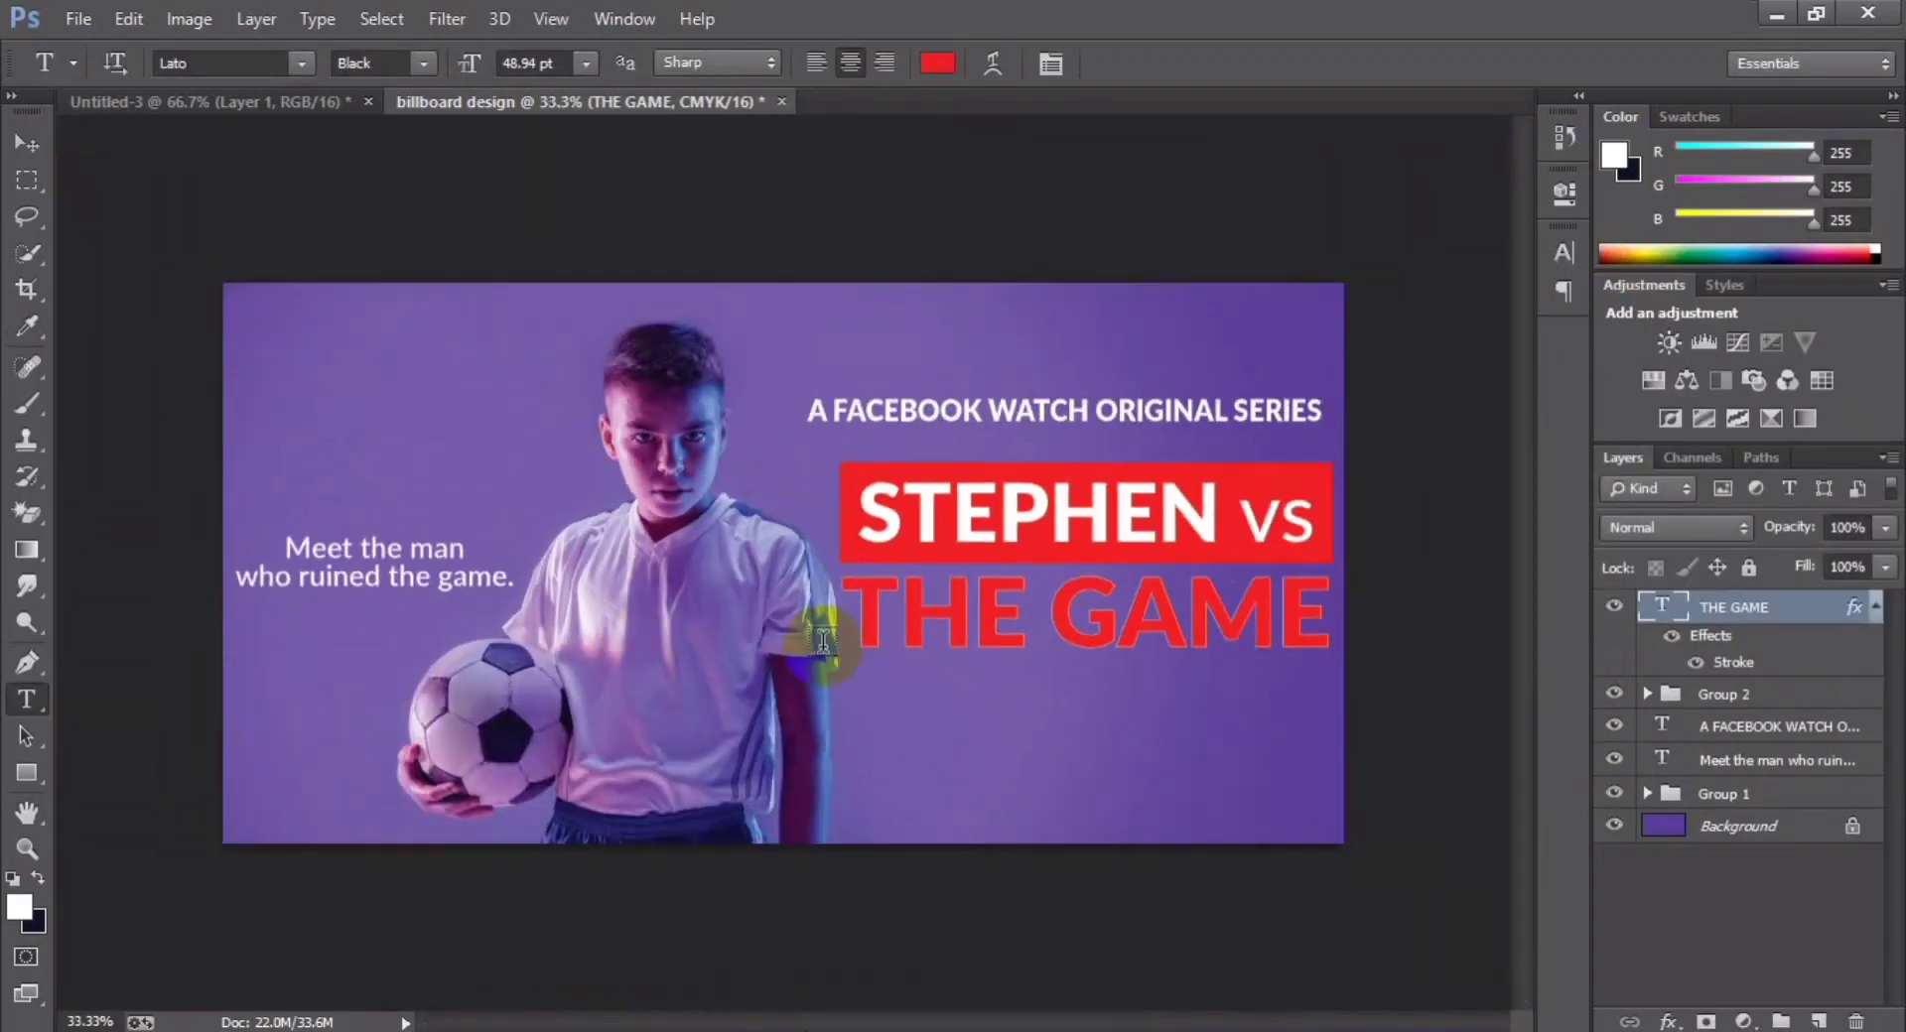
{"action": "left_click", "coordinate": [1672, 636]}
{"action": "left_click", "coordinate": [1672, 636]}
{"action": "double_click", "coordinate": [1734, 663]}
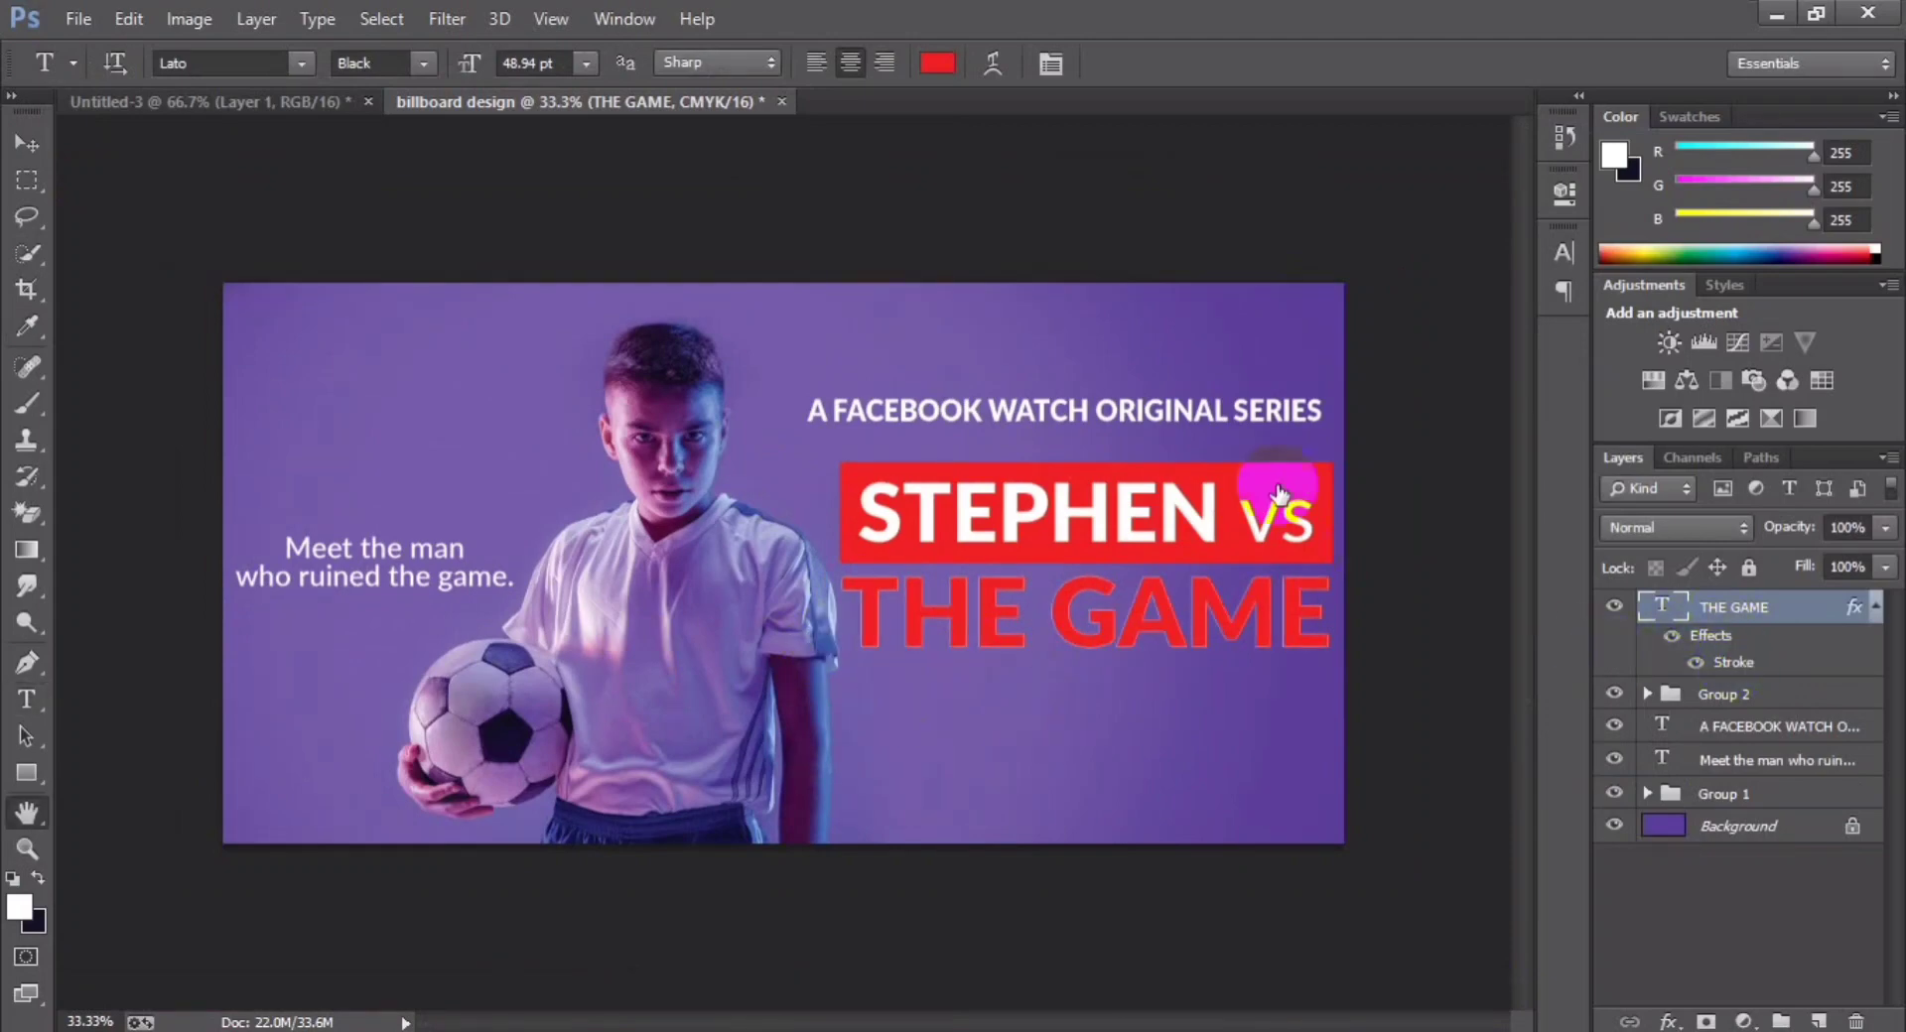
{"action": "key", "text": "Return"}
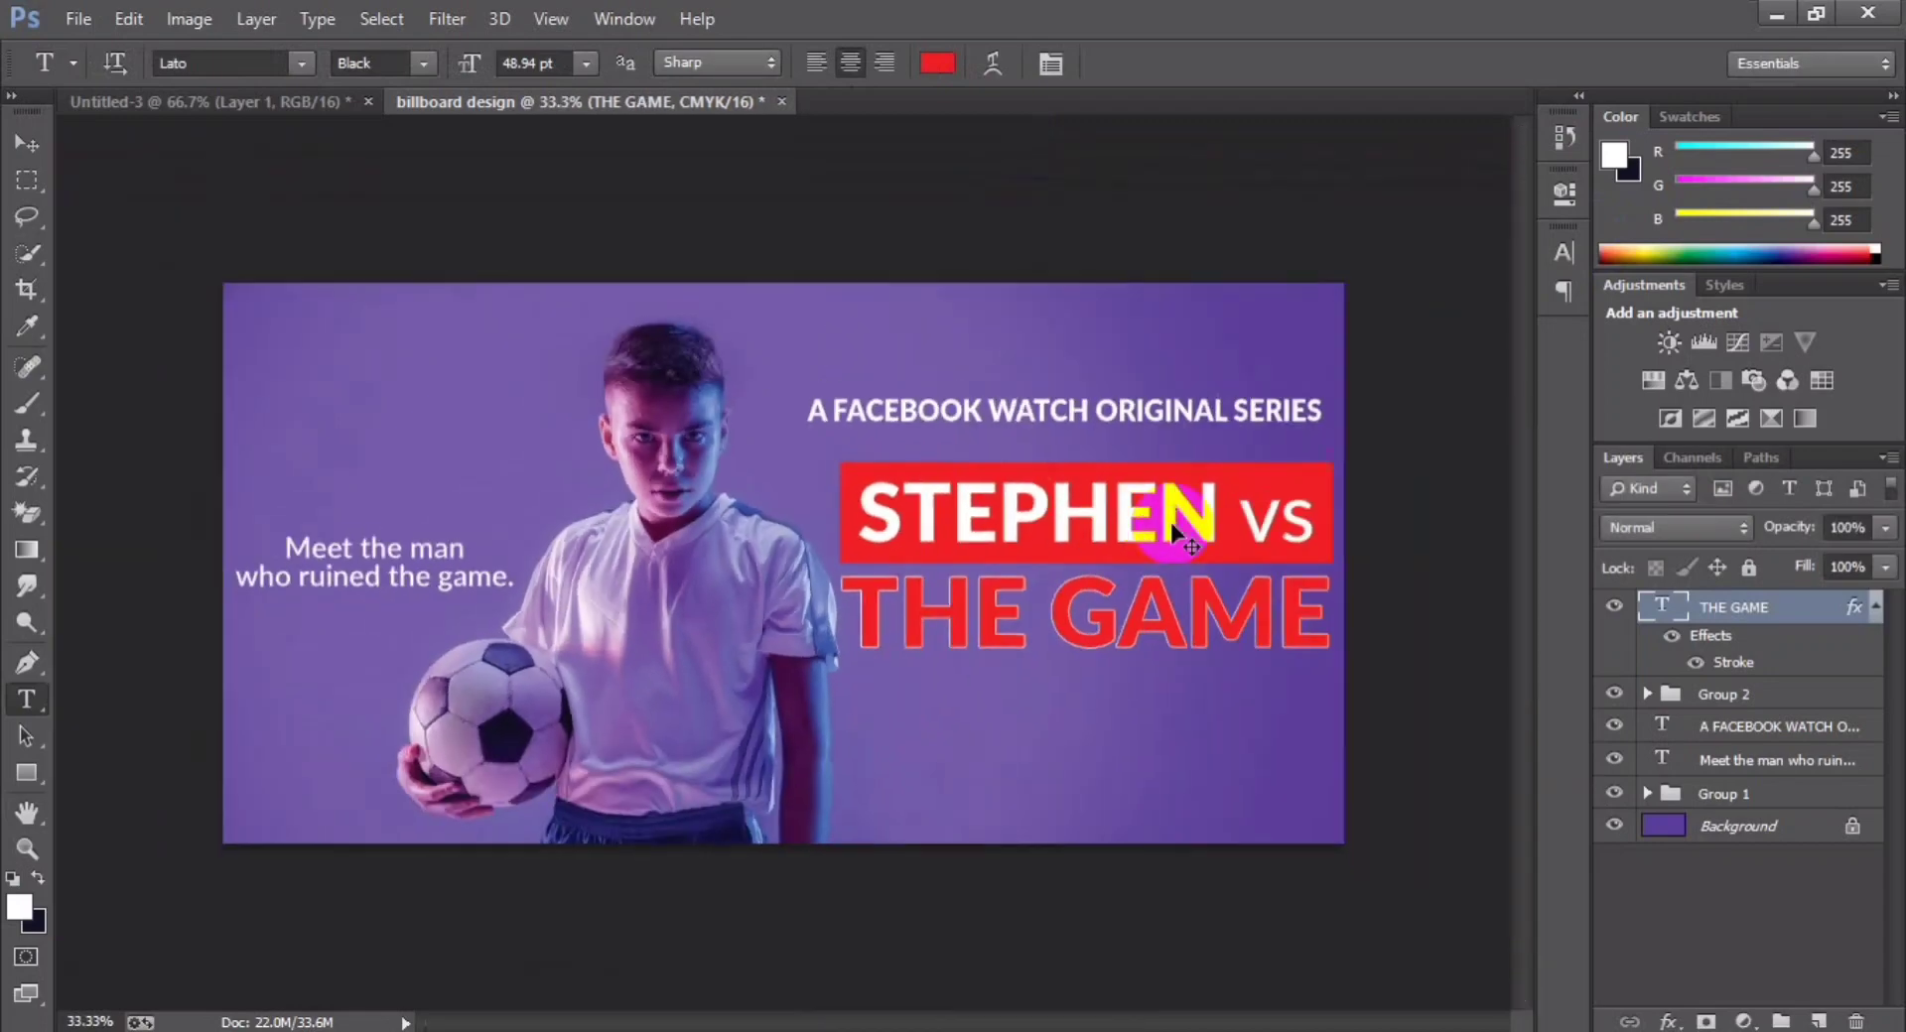
{"action": "key", "text": "alt+Tab"}
- Paste 'Stream now' from Notepad as white text below THE GAME
{"action": "left_click_drag", "start_coordinate": [556, 520], "coordinate": [443, 520]}
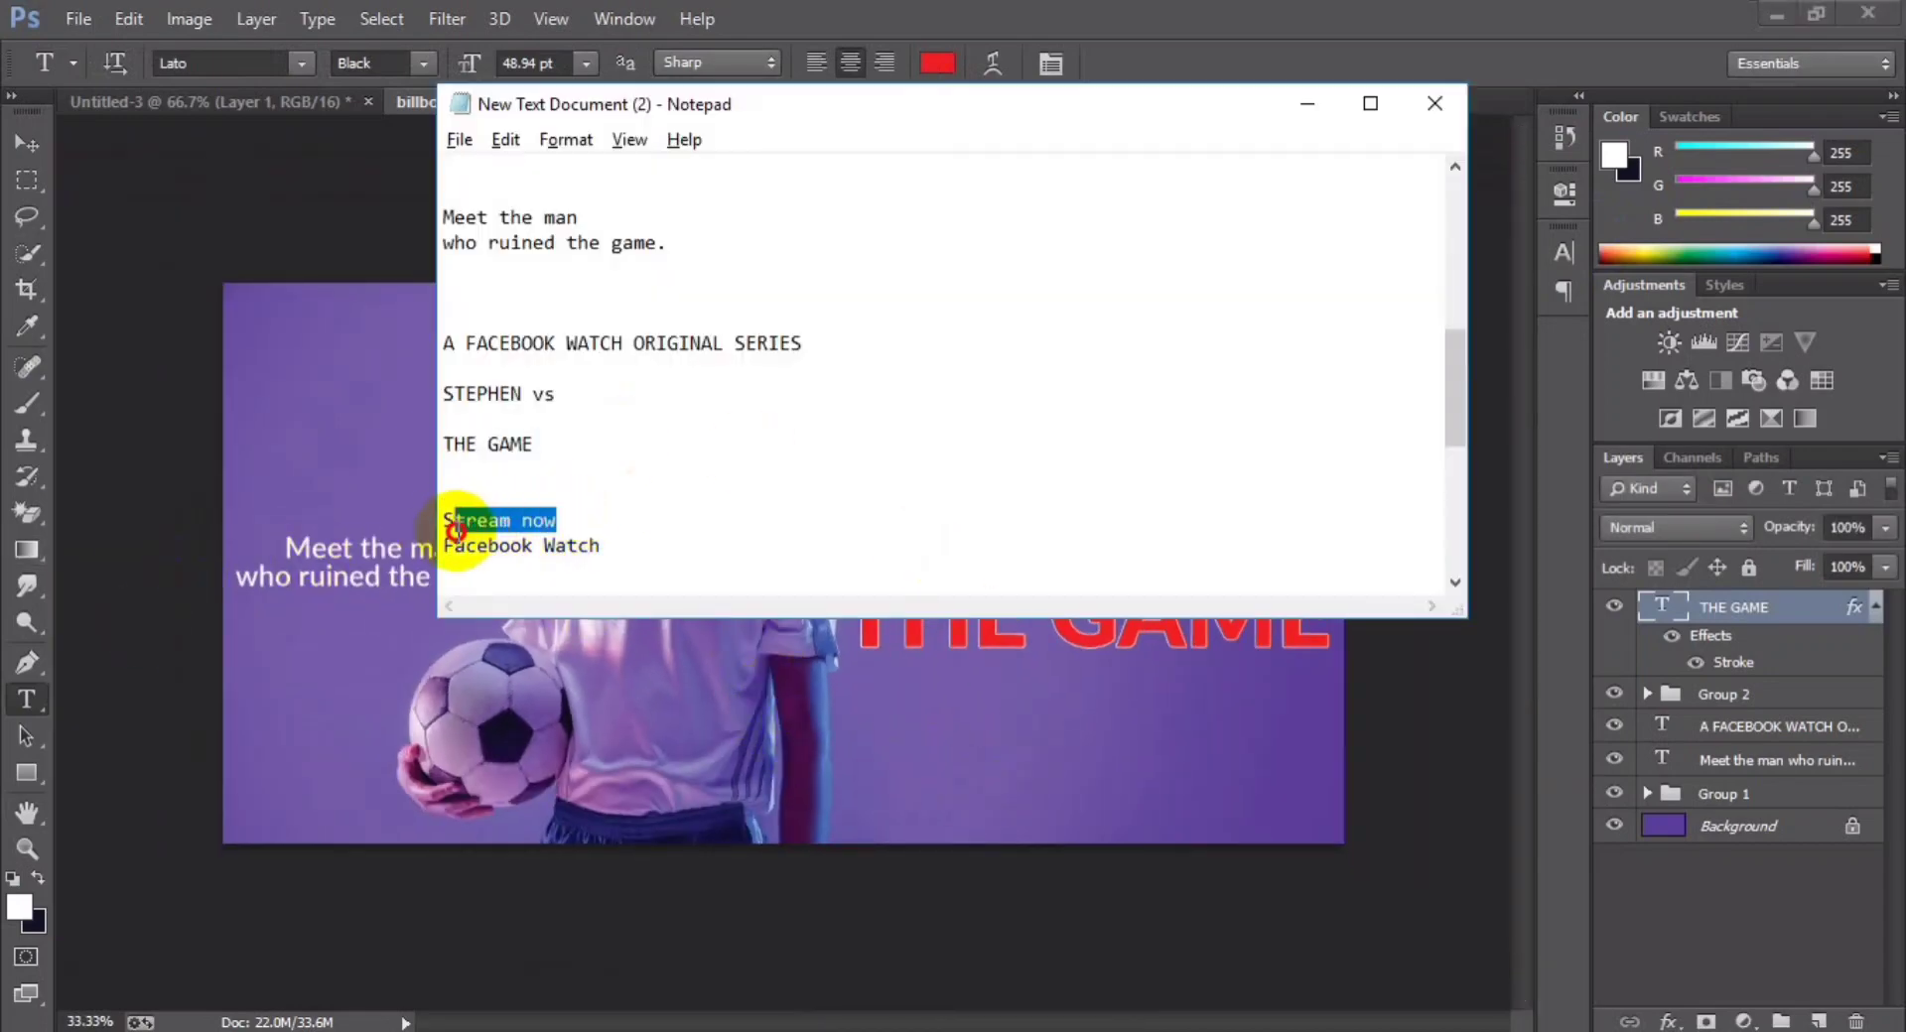
{"action": "key", "text": "alt+Tab"}
{"action": "left_click", "coordinate": [872, 711]}
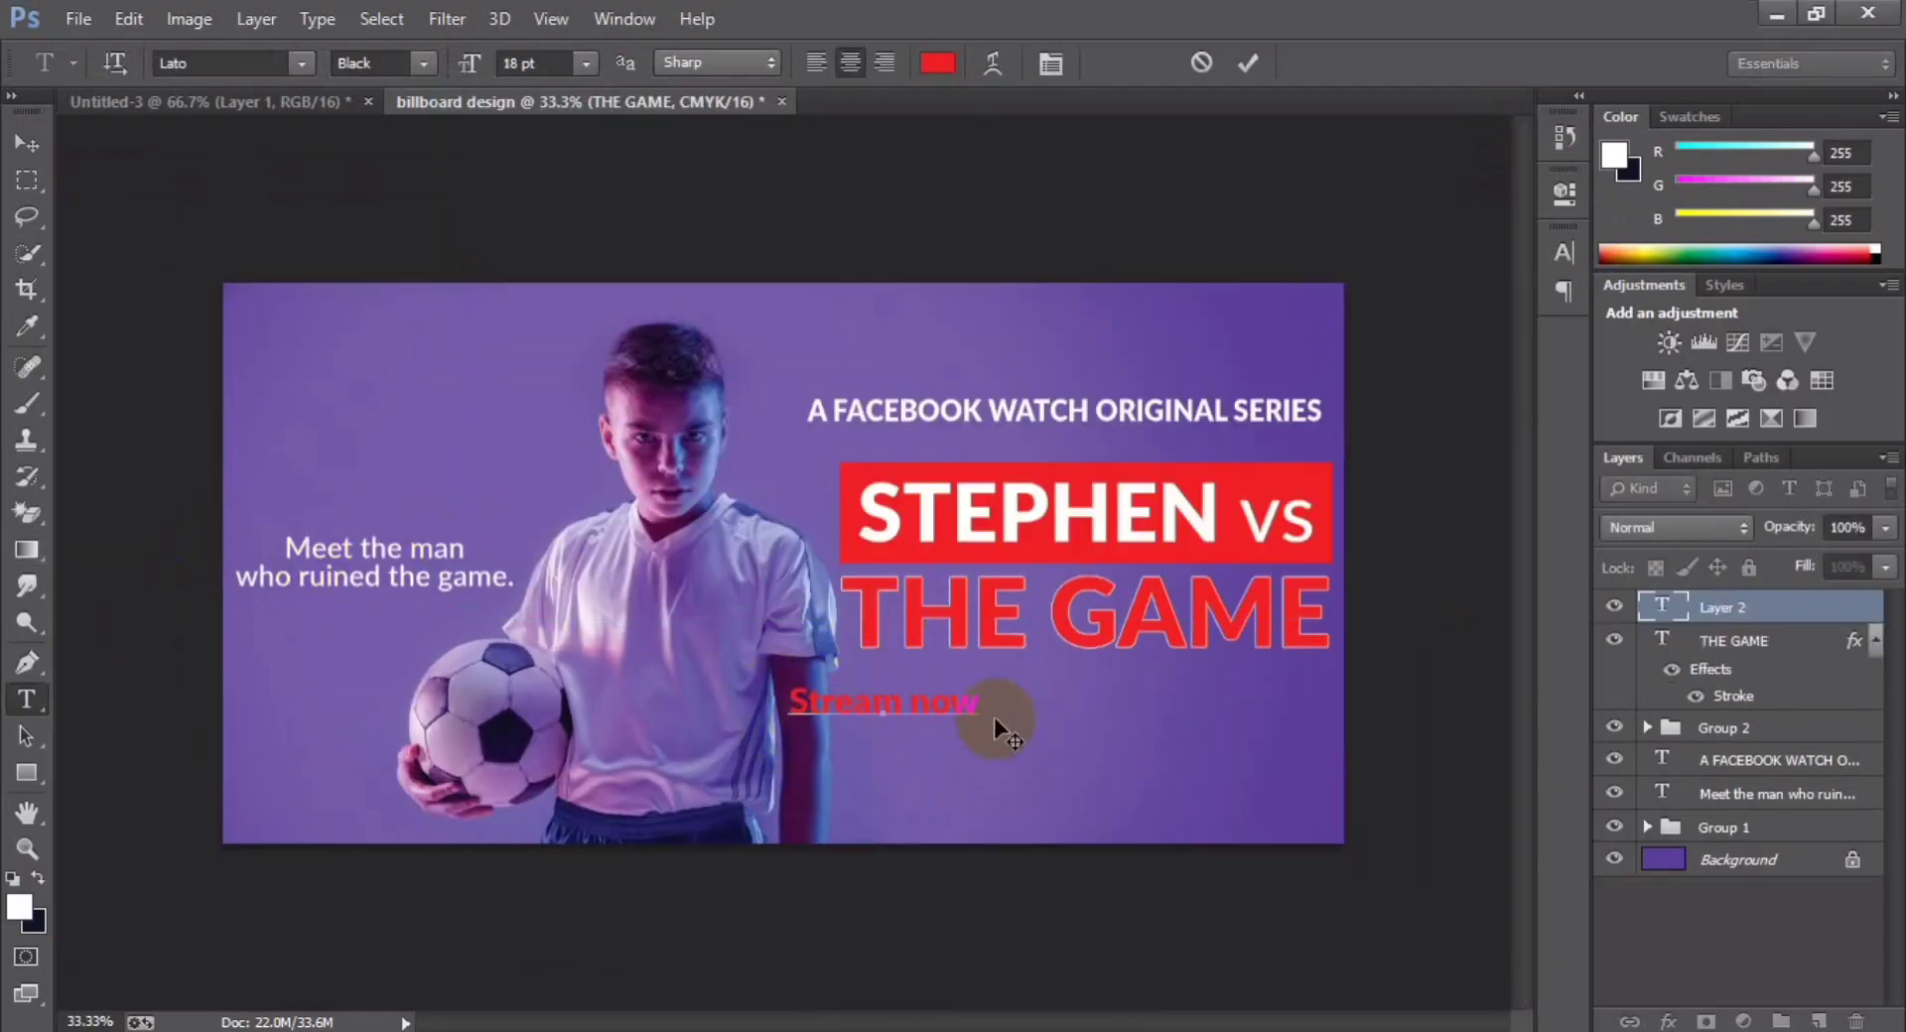
{"action": "key", "text": "ctrl+a"}
{"action": "left_click", "coordinate": [937, 63]}
{"action": "left_click", "coordinate": [1104, 307]}
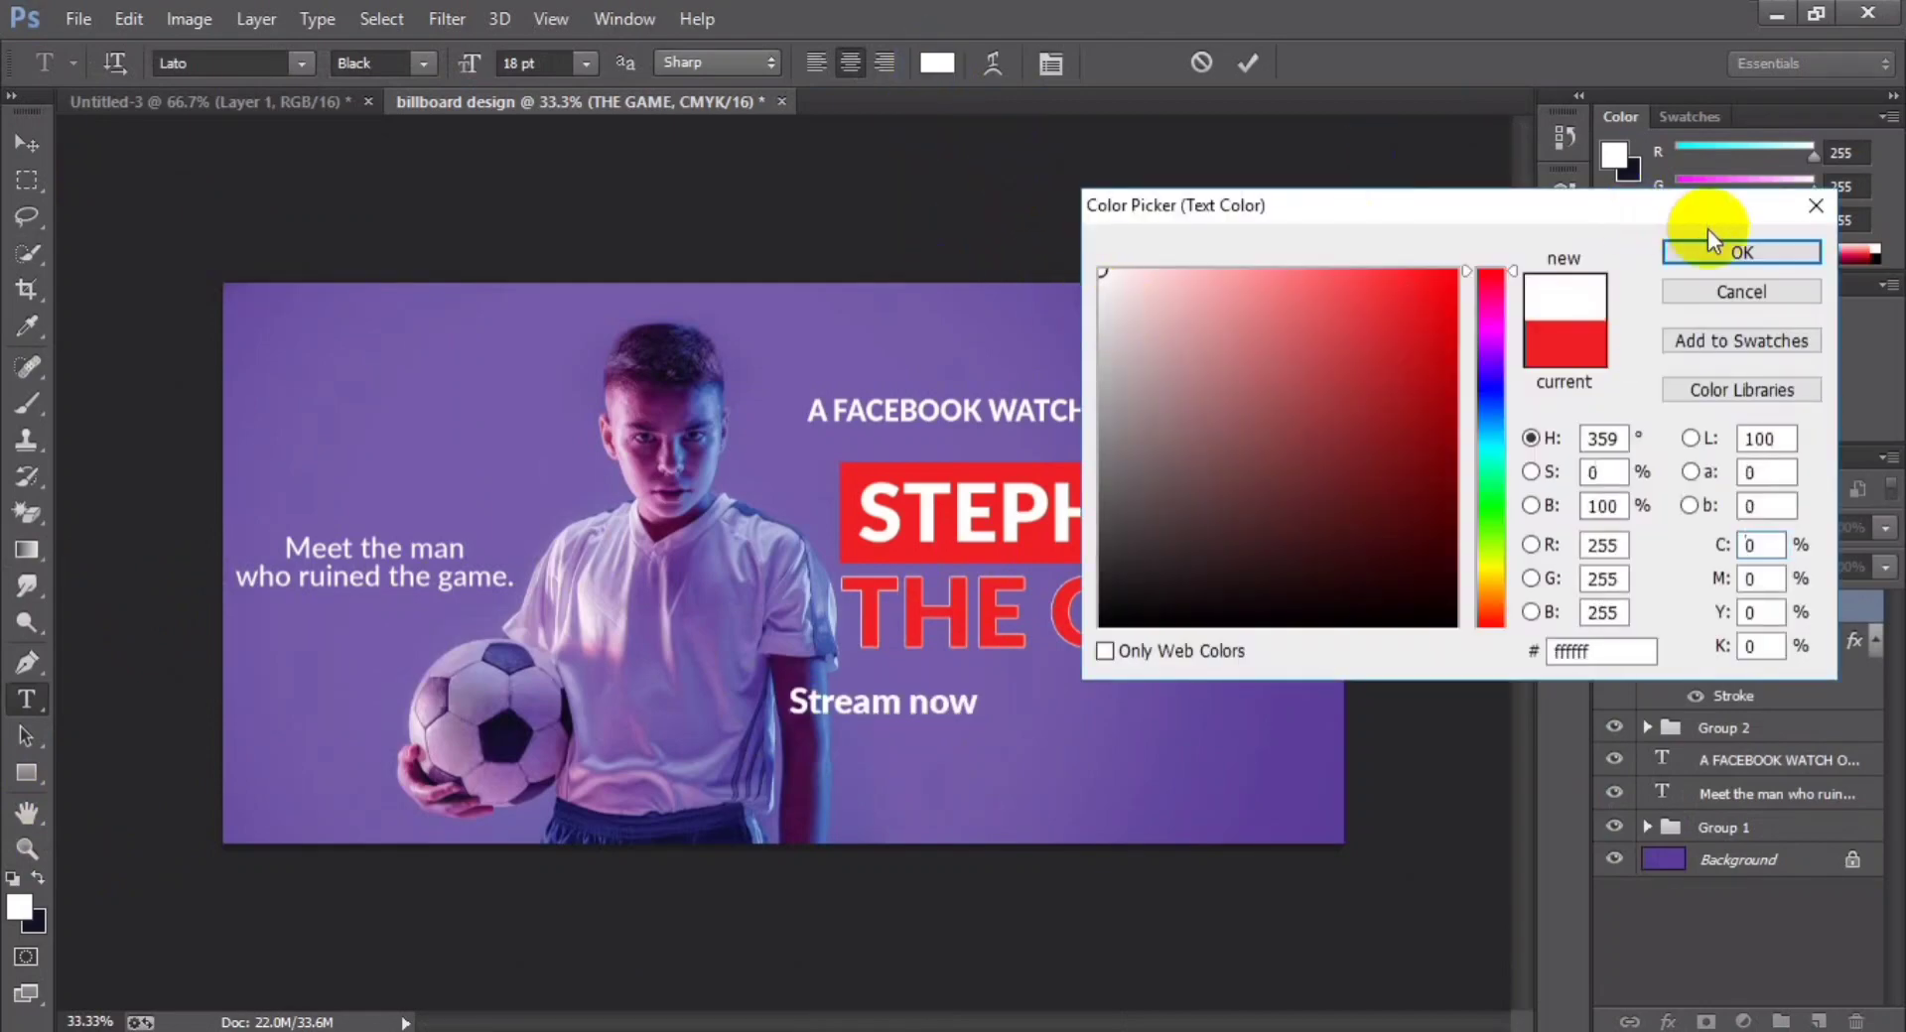
{"action": "left_click", "coordinate": [1703, 248]}
{"action": "left_click", "coordinate": [1247, 62]}
- Add a 'Facebook Watch' line below Stream now in the Bold weight
{"action": "key", "text": "alt+Tab"}
{"action": "left_click_drag", "start_coordinate": [600, 546], "coordinate": [448, 541]}
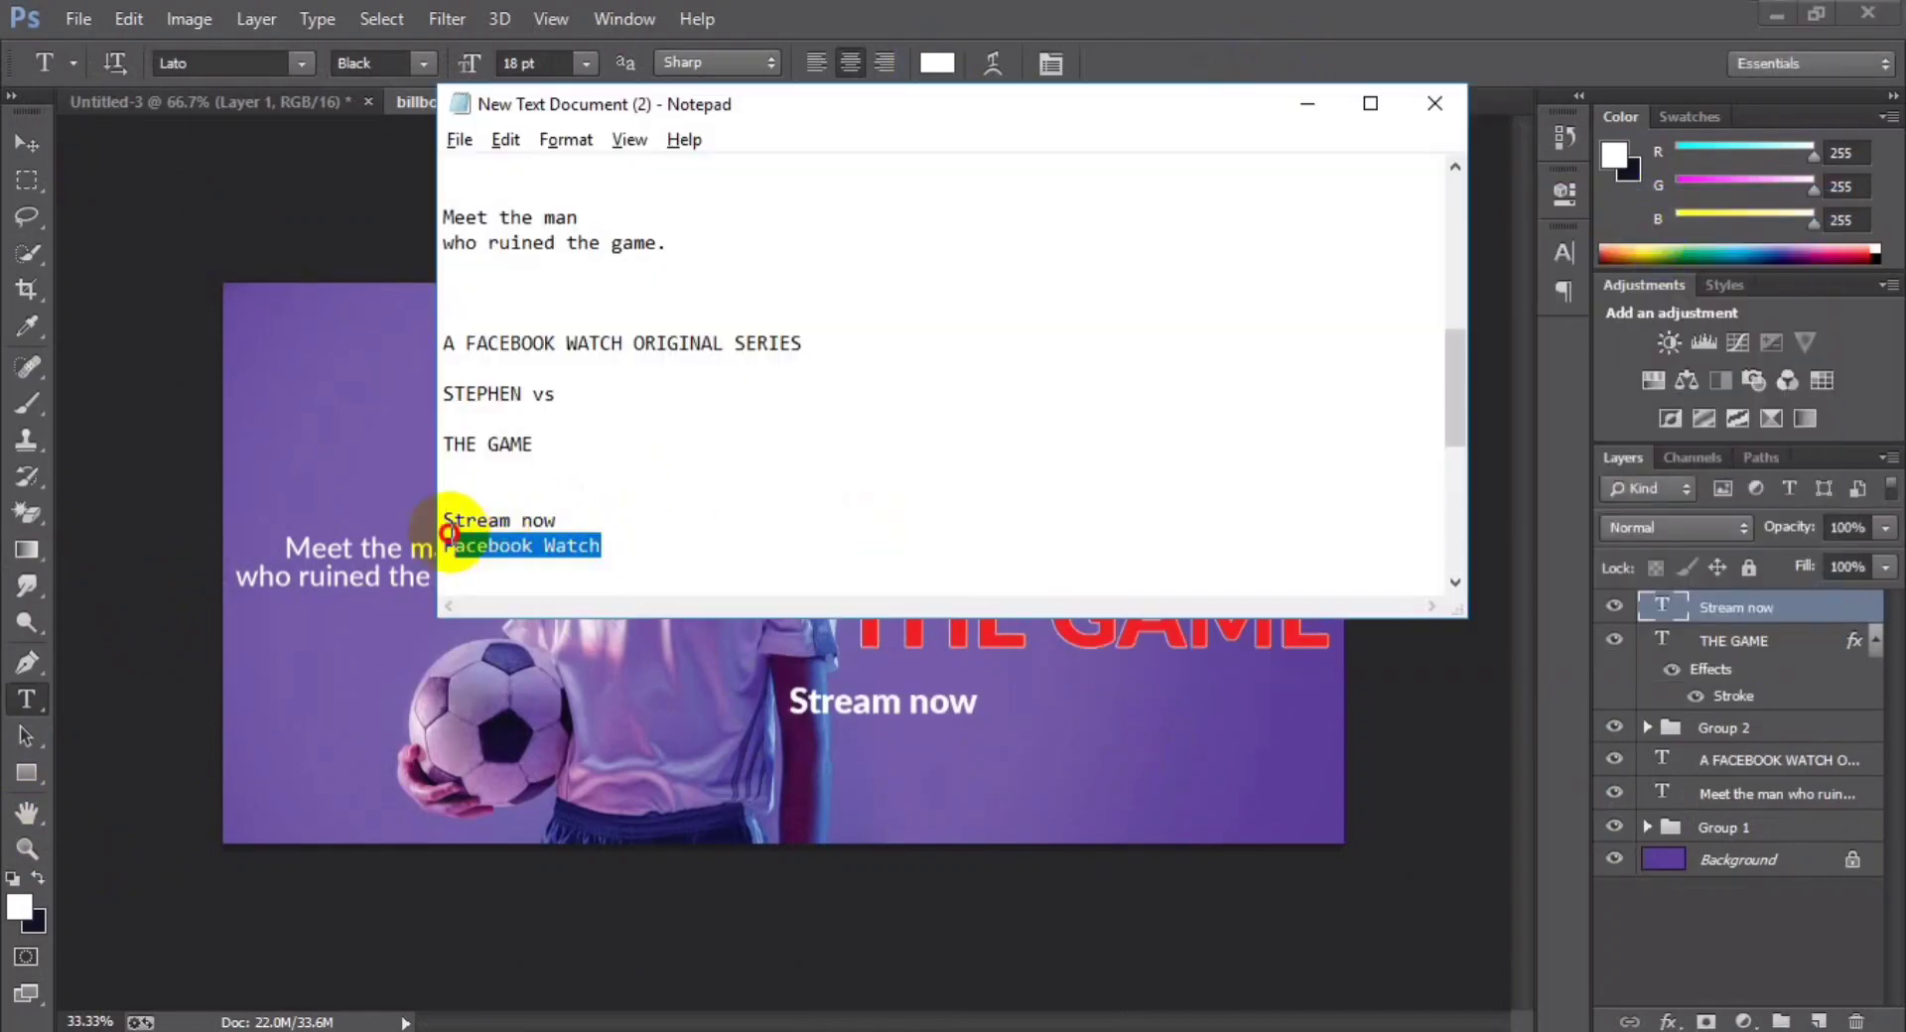
{"action": "left_click", "coordinate": [1046, 753]}
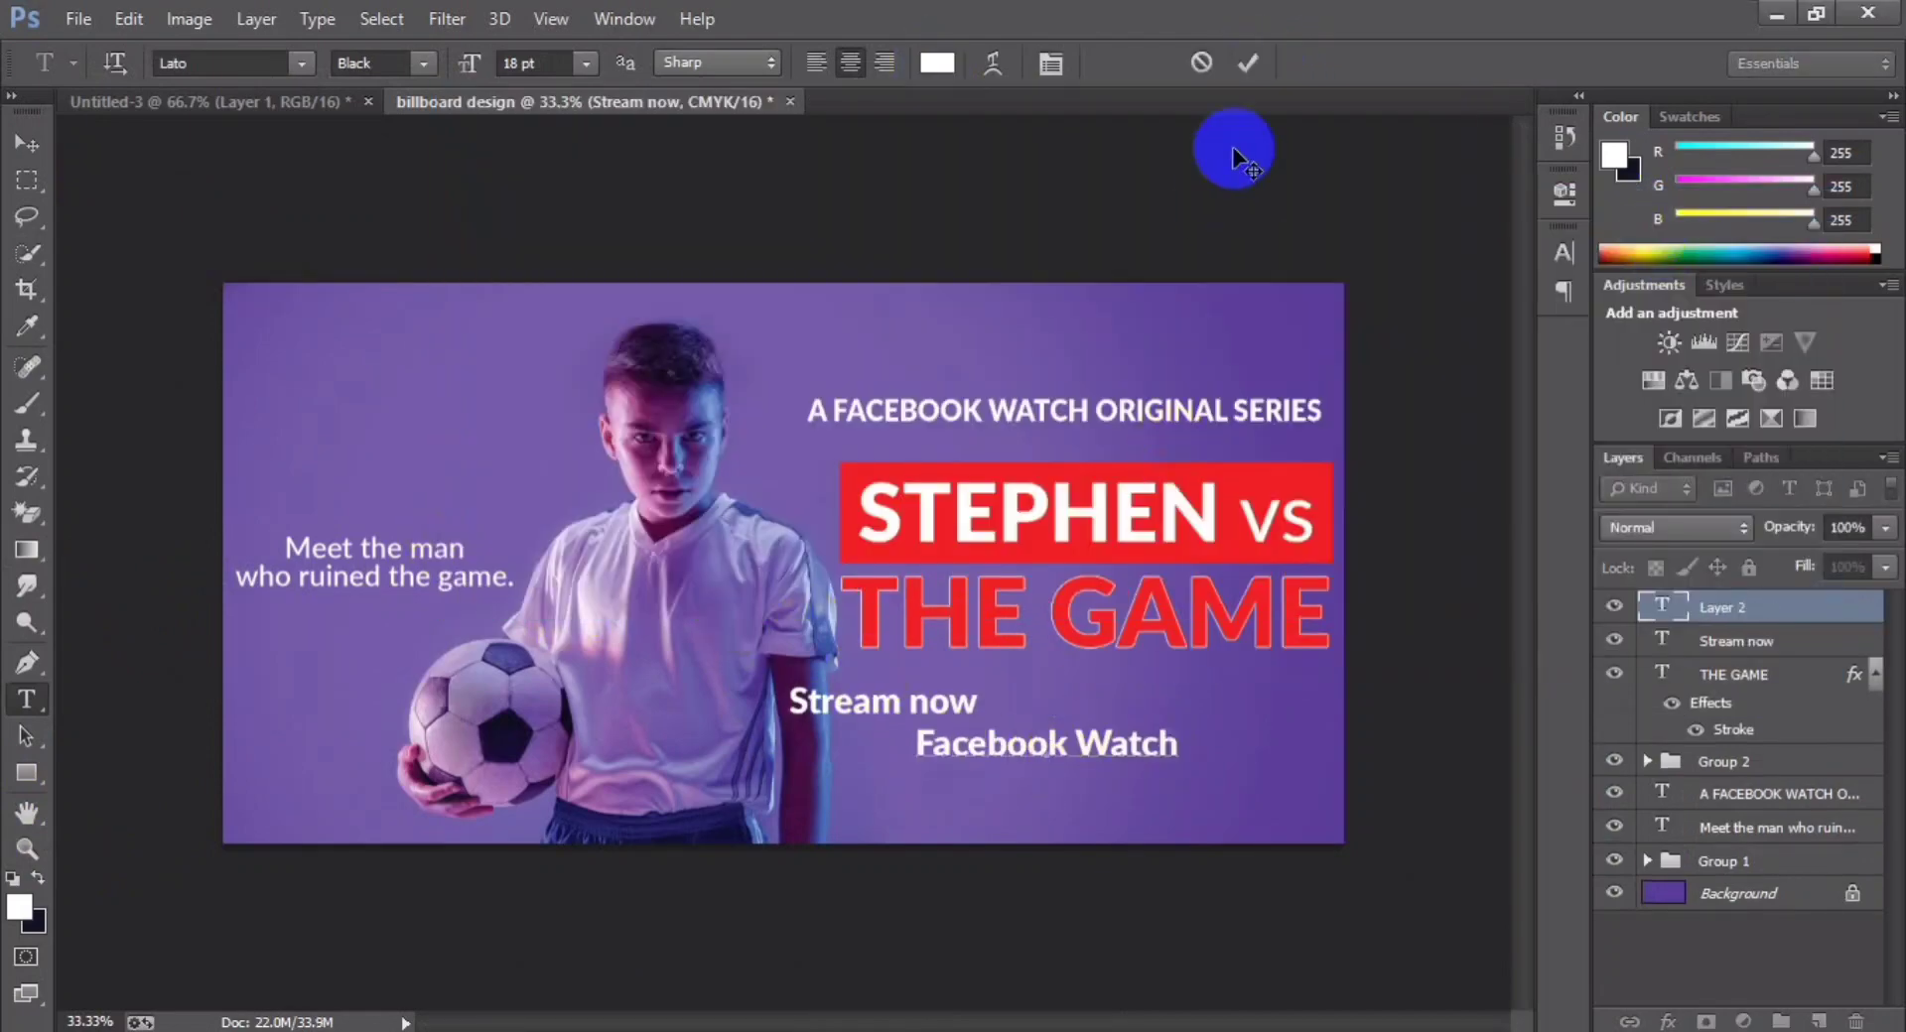
{"action": "key", "text": "ctrl+a"}
{"action": "left_click", "coordinate": [382, 62]}
{"action": "left_click", "coordinate": [377, 347]}
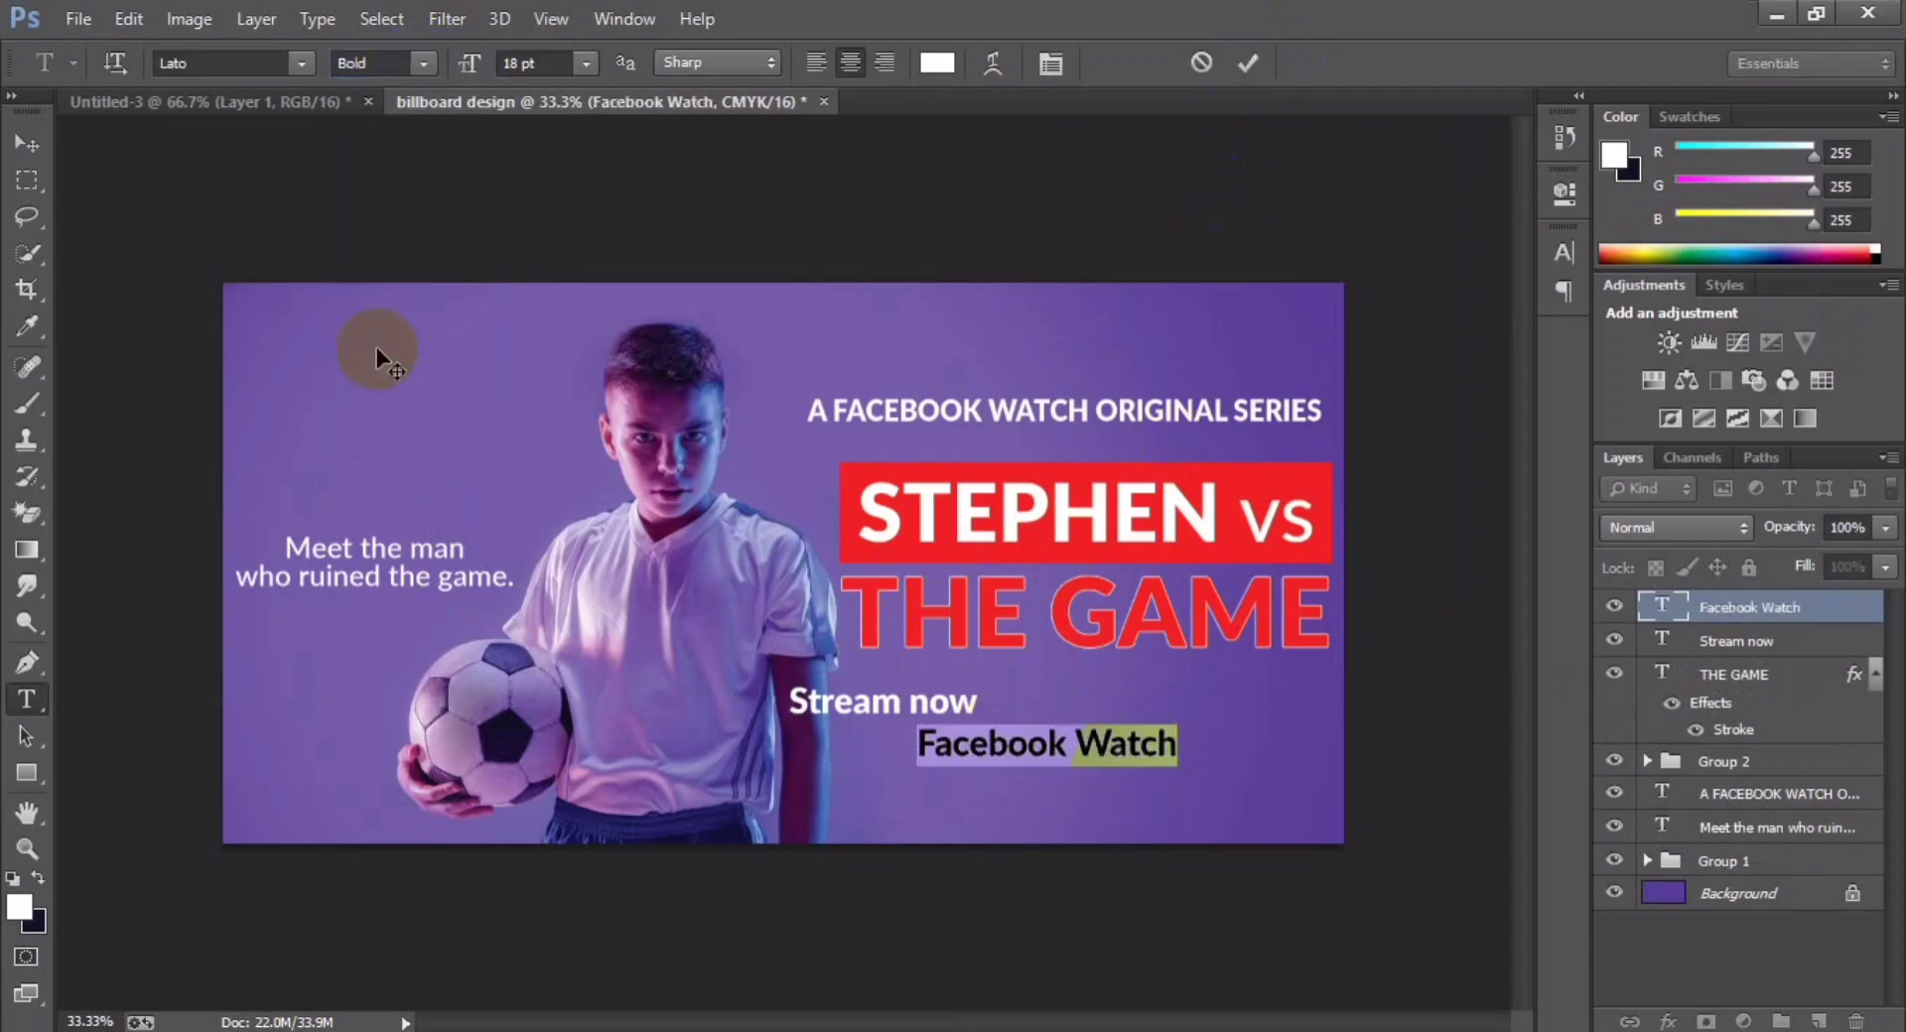
{"action": "left_click", "coordinate": [420, 63]}
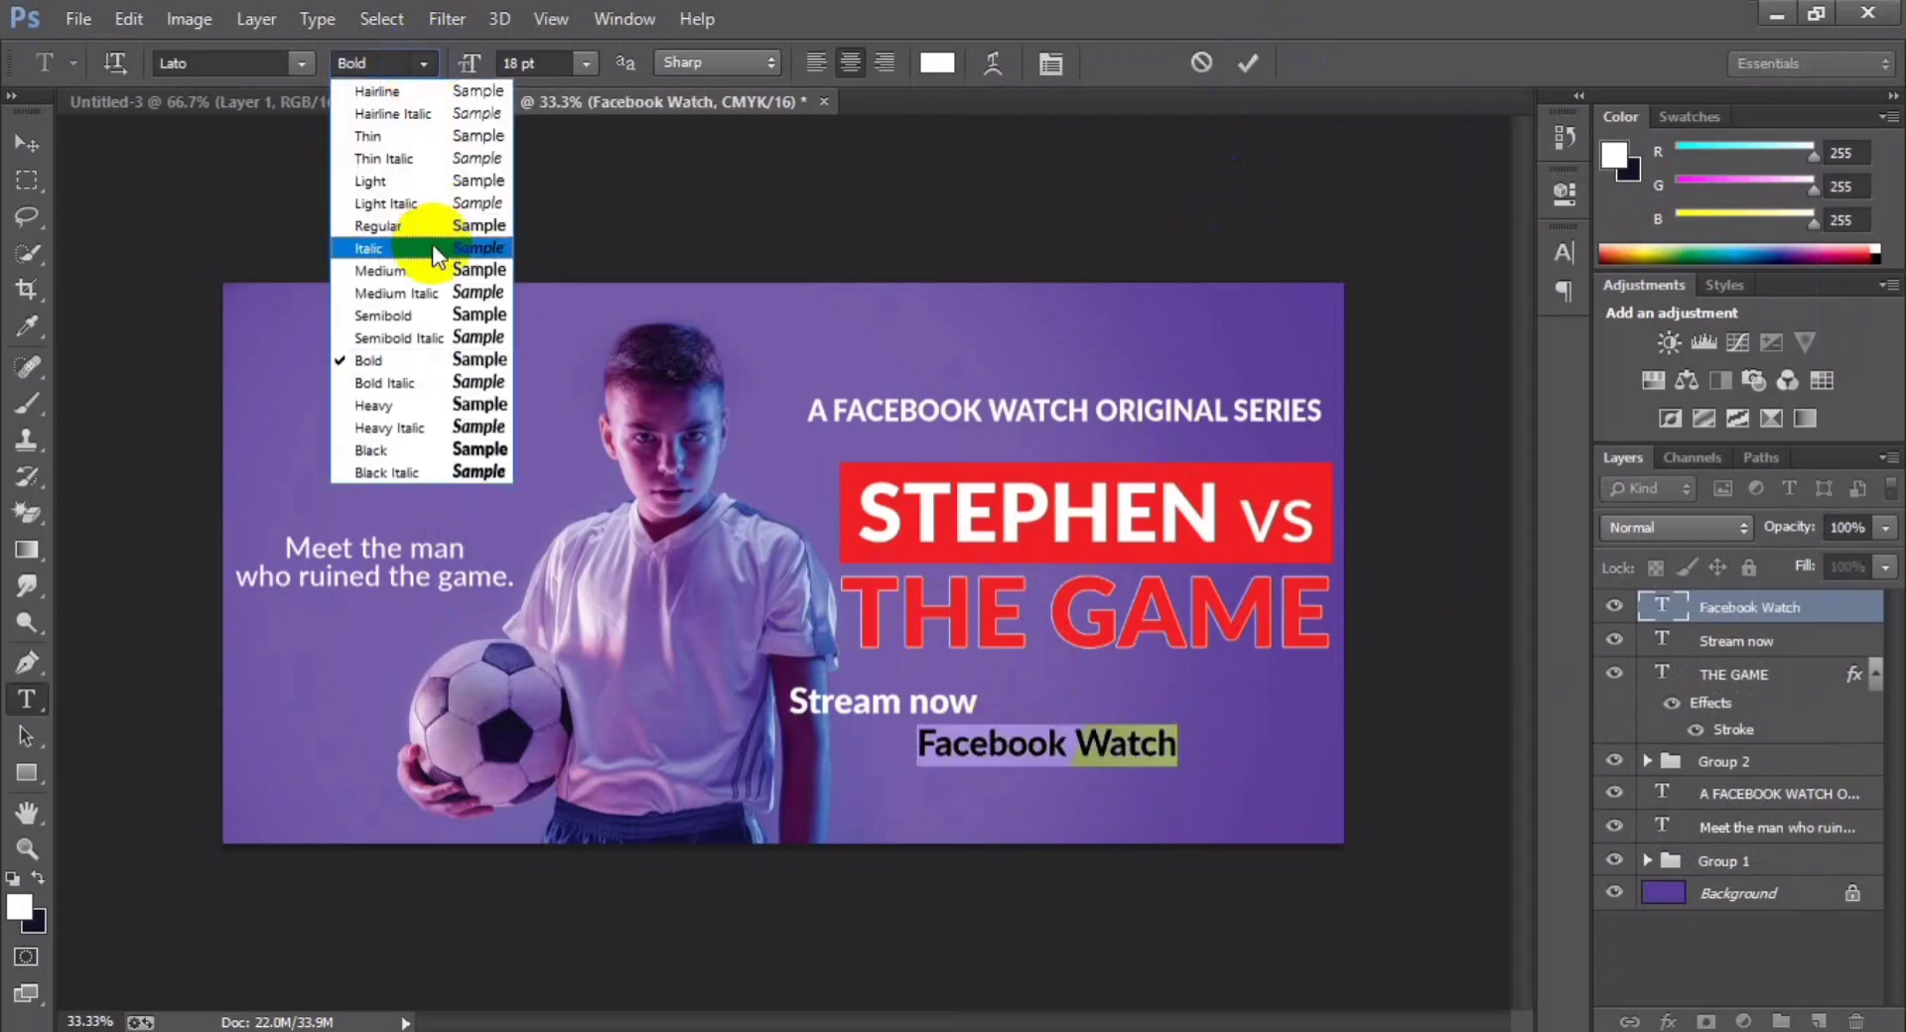
{"action": "left_click", "coordinate": [1247, 62]}
- Change both the Stream now and Facebook Watch lines to Lato Semibold
{"action": "left_click", "coordinate": [856, 699]}
{"action": "key", "text": "ctrl+a"}
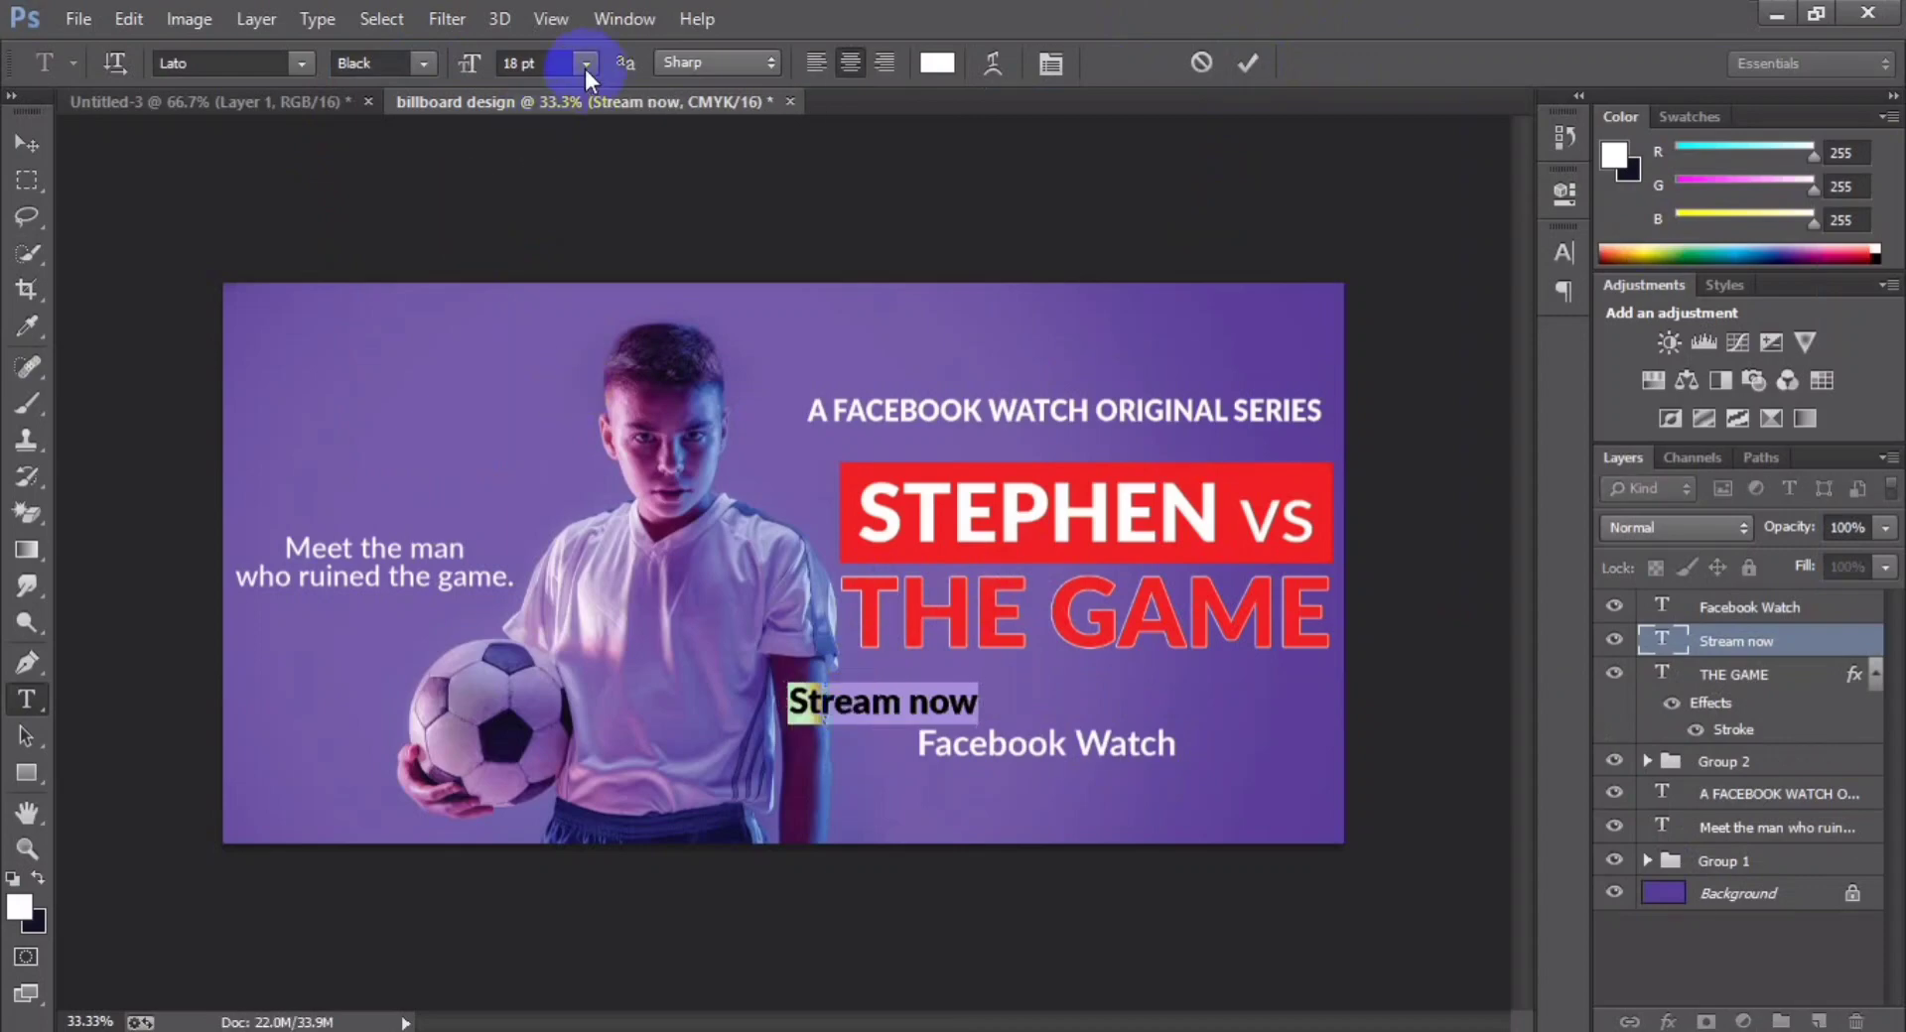
{"action": "left_click", "coordinate": [420, 62]}
{"action": "left_click", "coordinate": [397, 316]}
{"action": "left_click", "coordinate": [1201, 63]}
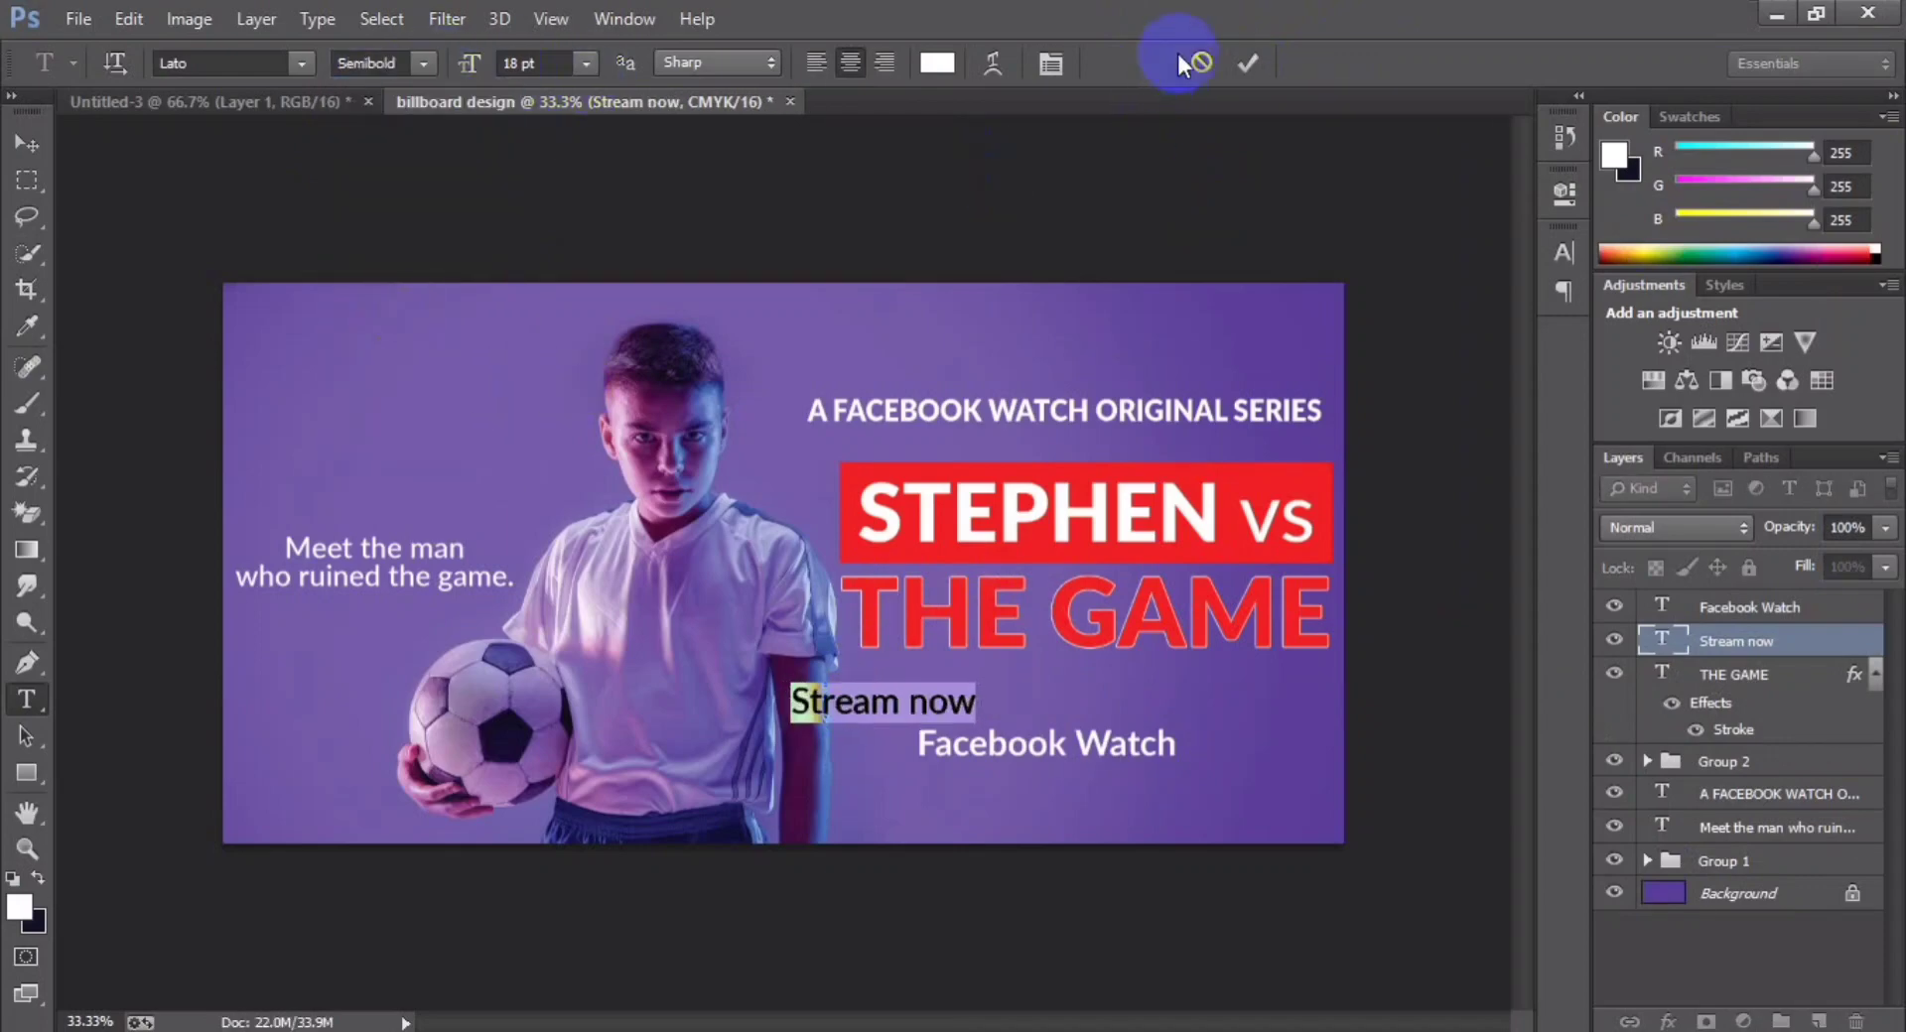
{"action": "left_click", "coordinate": [1022, 745]}
{"action": "key", "text": "ctrl+a"}
{"action": "left_click", "coordinate": [424, 63]}
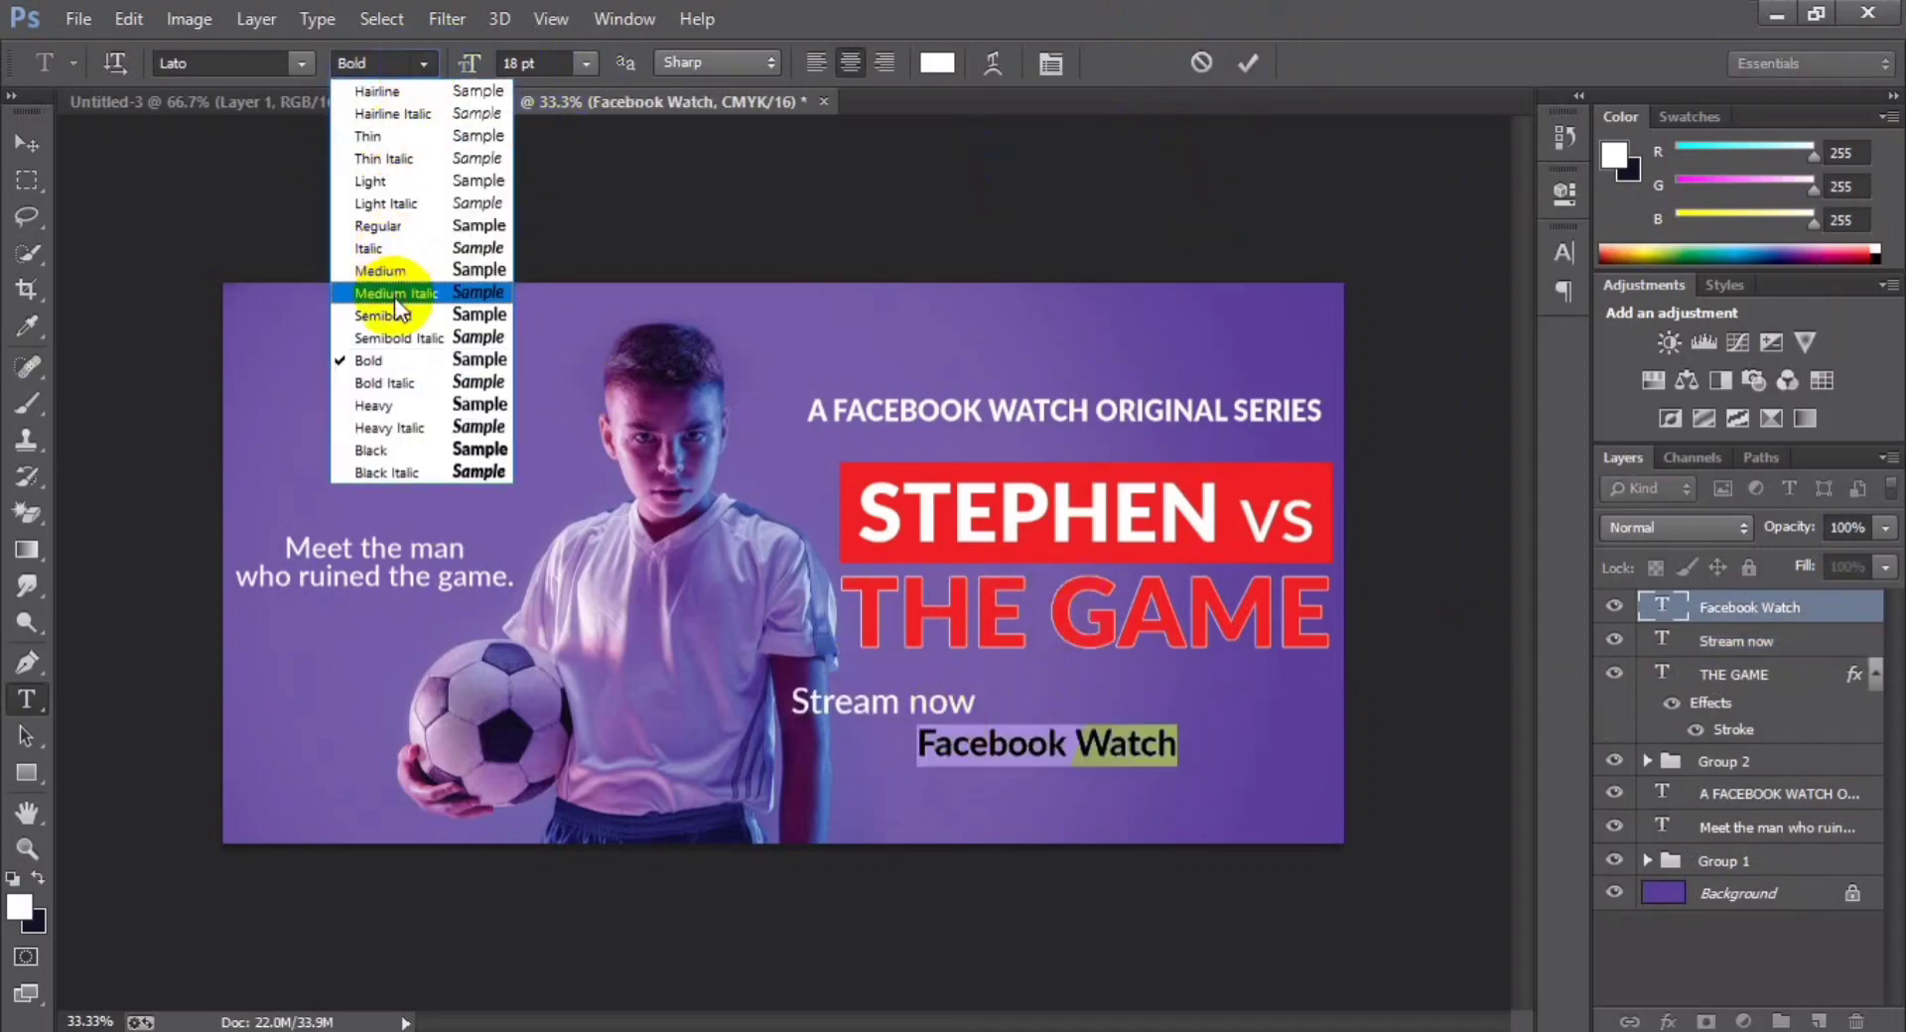
{"action": "left_click", "coordinate": [397, 303]}
{"action": "left_click", "coordinate": [1248, 63]}
- Draw a small square below the Facebook Watch text
{"action": "left_click", "coordinate": [27, 144]}
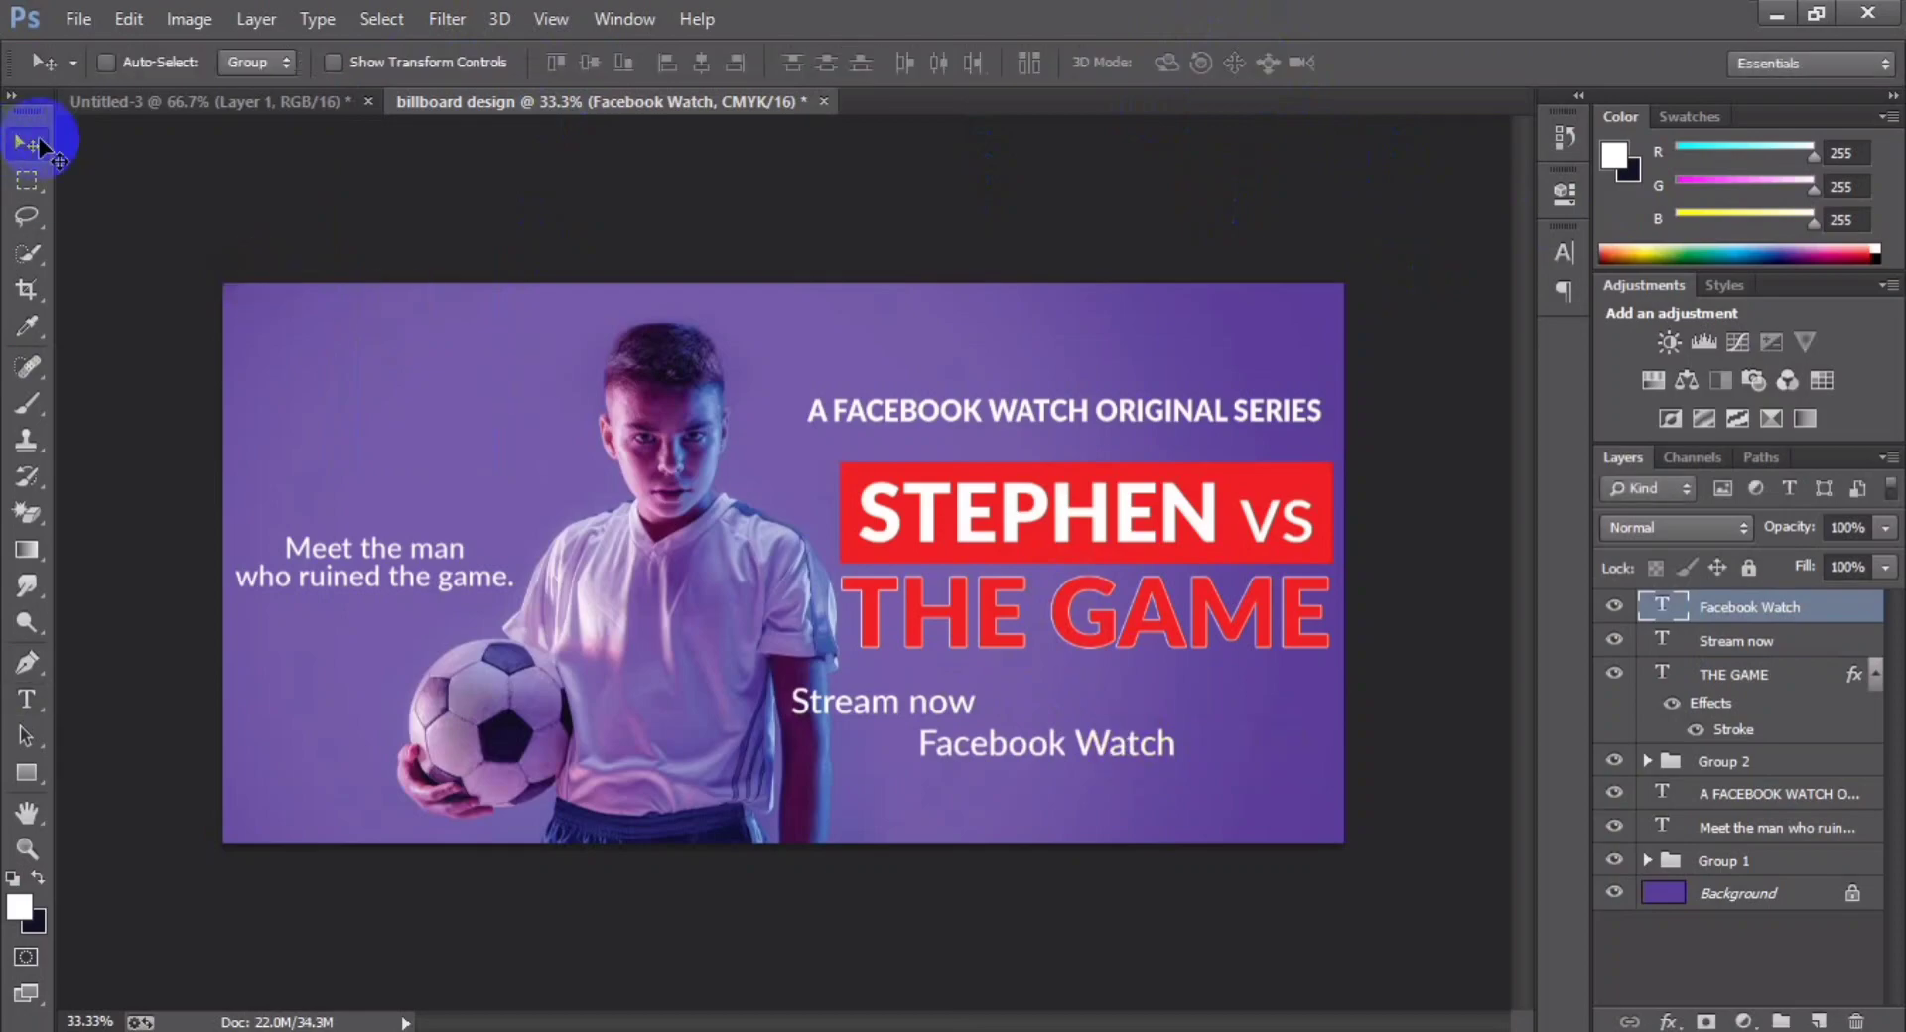
{"action": "scroll", "coordinate": [1145, 740], "scroll_direction": "up", "scroll_amount": 2}
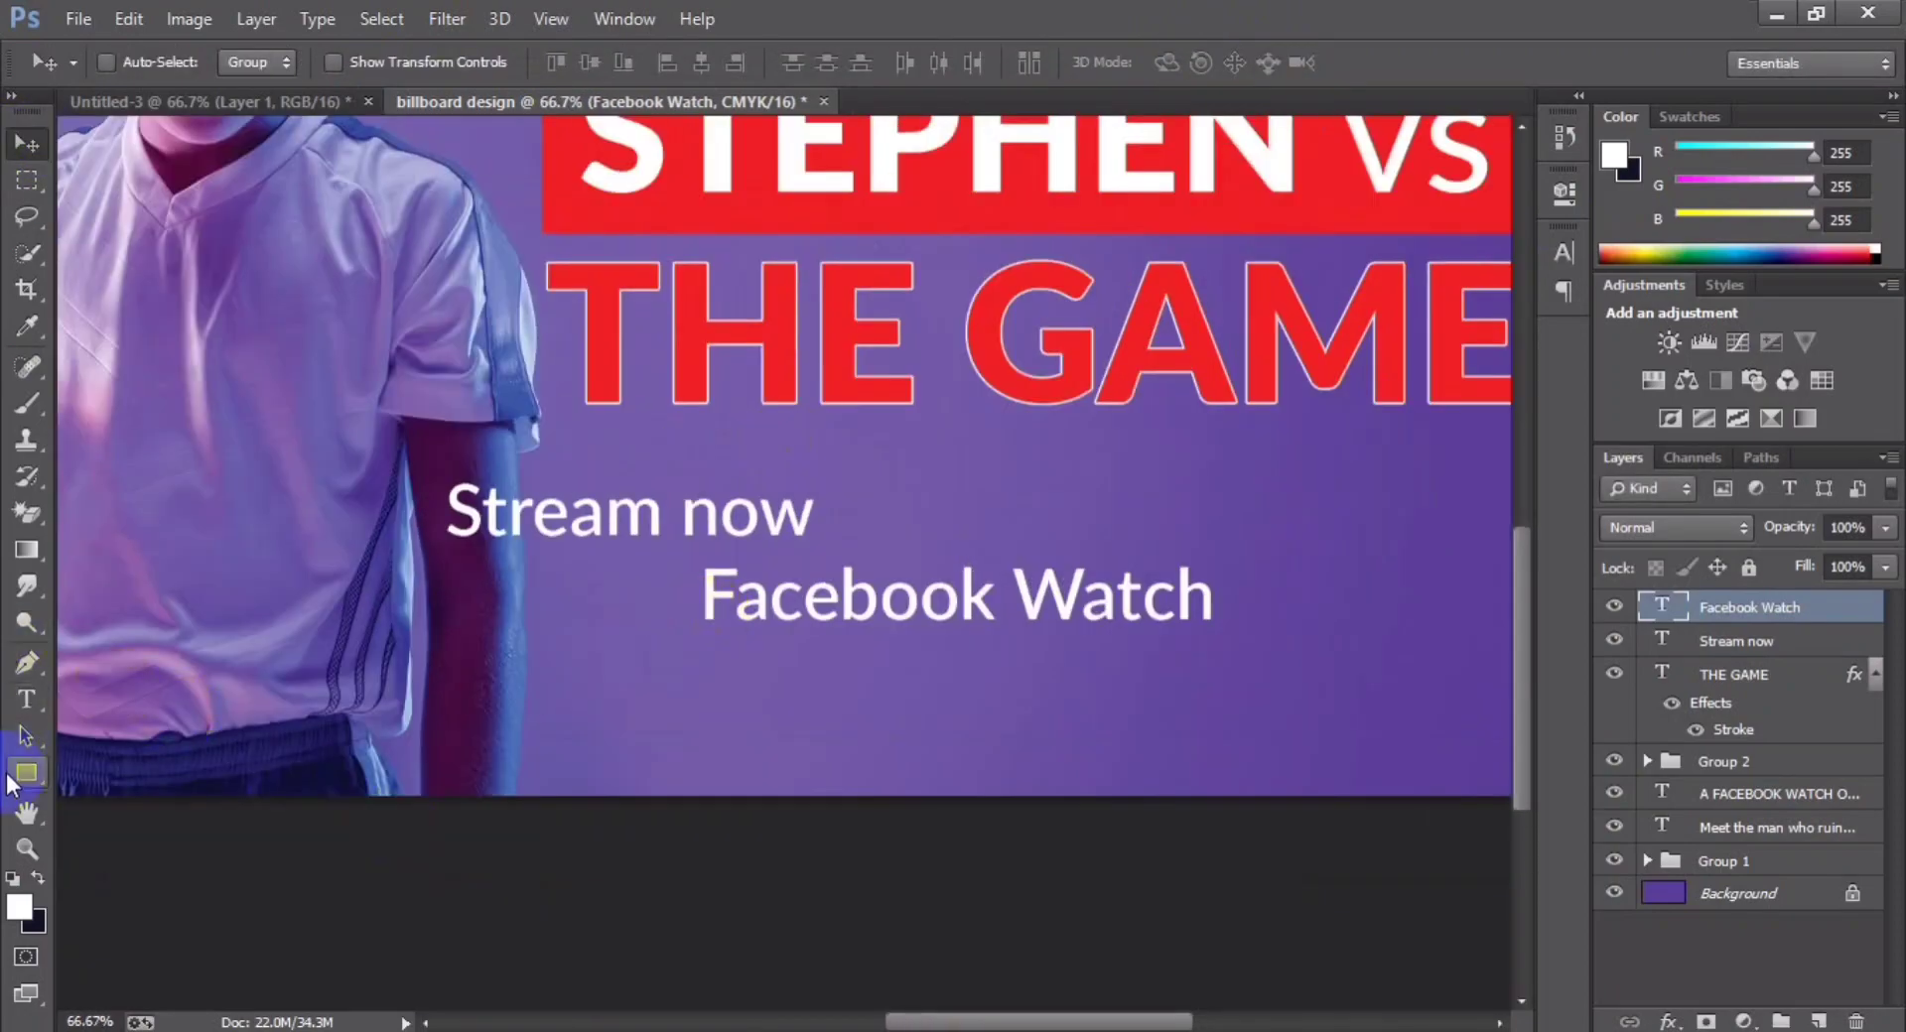
{"action": "left_click", "coordinate": [27, 772]}
{"action": "left_click_drag", "start_coordinate": [622, 652], "coordinate": [702, 731]}
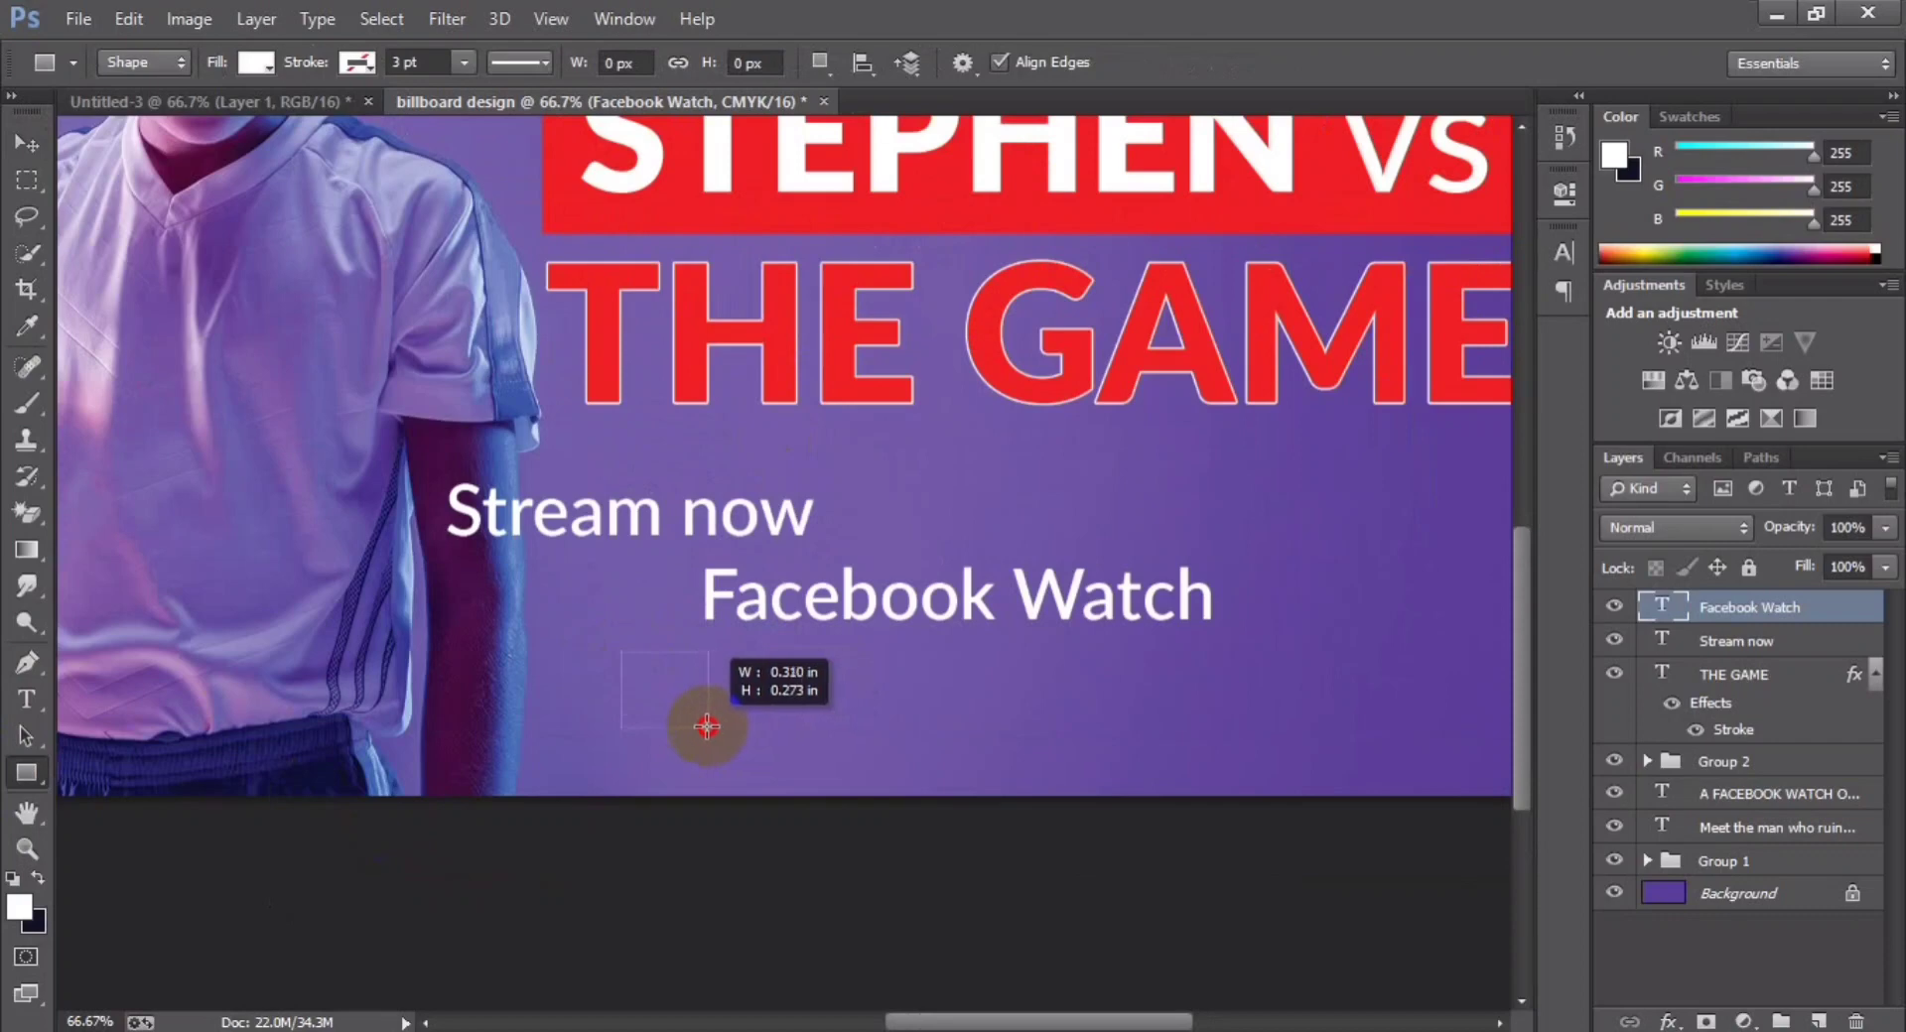
{"action": "left_click_drag", "start_coordinate": [706, 726], "coordinate": [708, 729]}
- Give the square no fill and a 2 pt white stroke
{"action": "left_click", "coordinate": [1167, 341]}
{"action": "left_click", "coordinate": [1175, 387]}
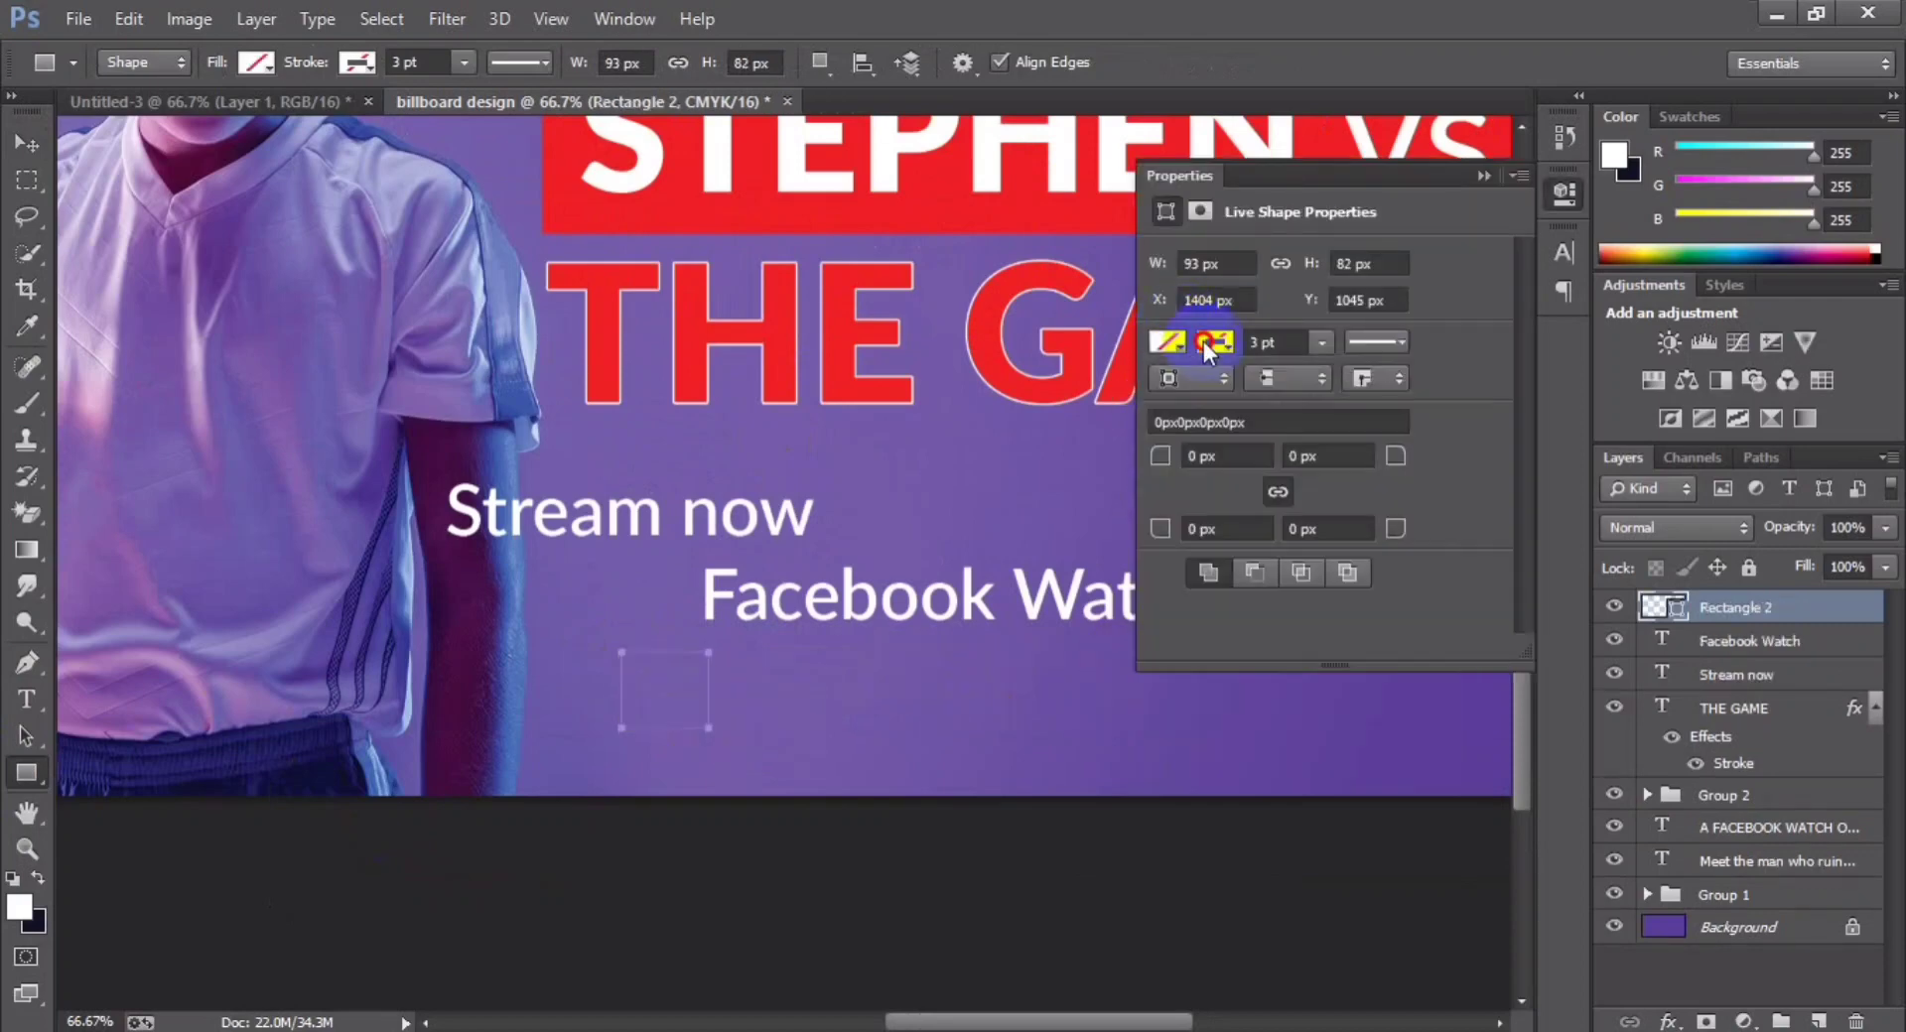
{"action": "left_click", "coordinate": [1202, 341]}
{"action": "left_click", "coordinate": [1151, 509]}
{"action": "left_click", "coordinate": [1278, 344]}
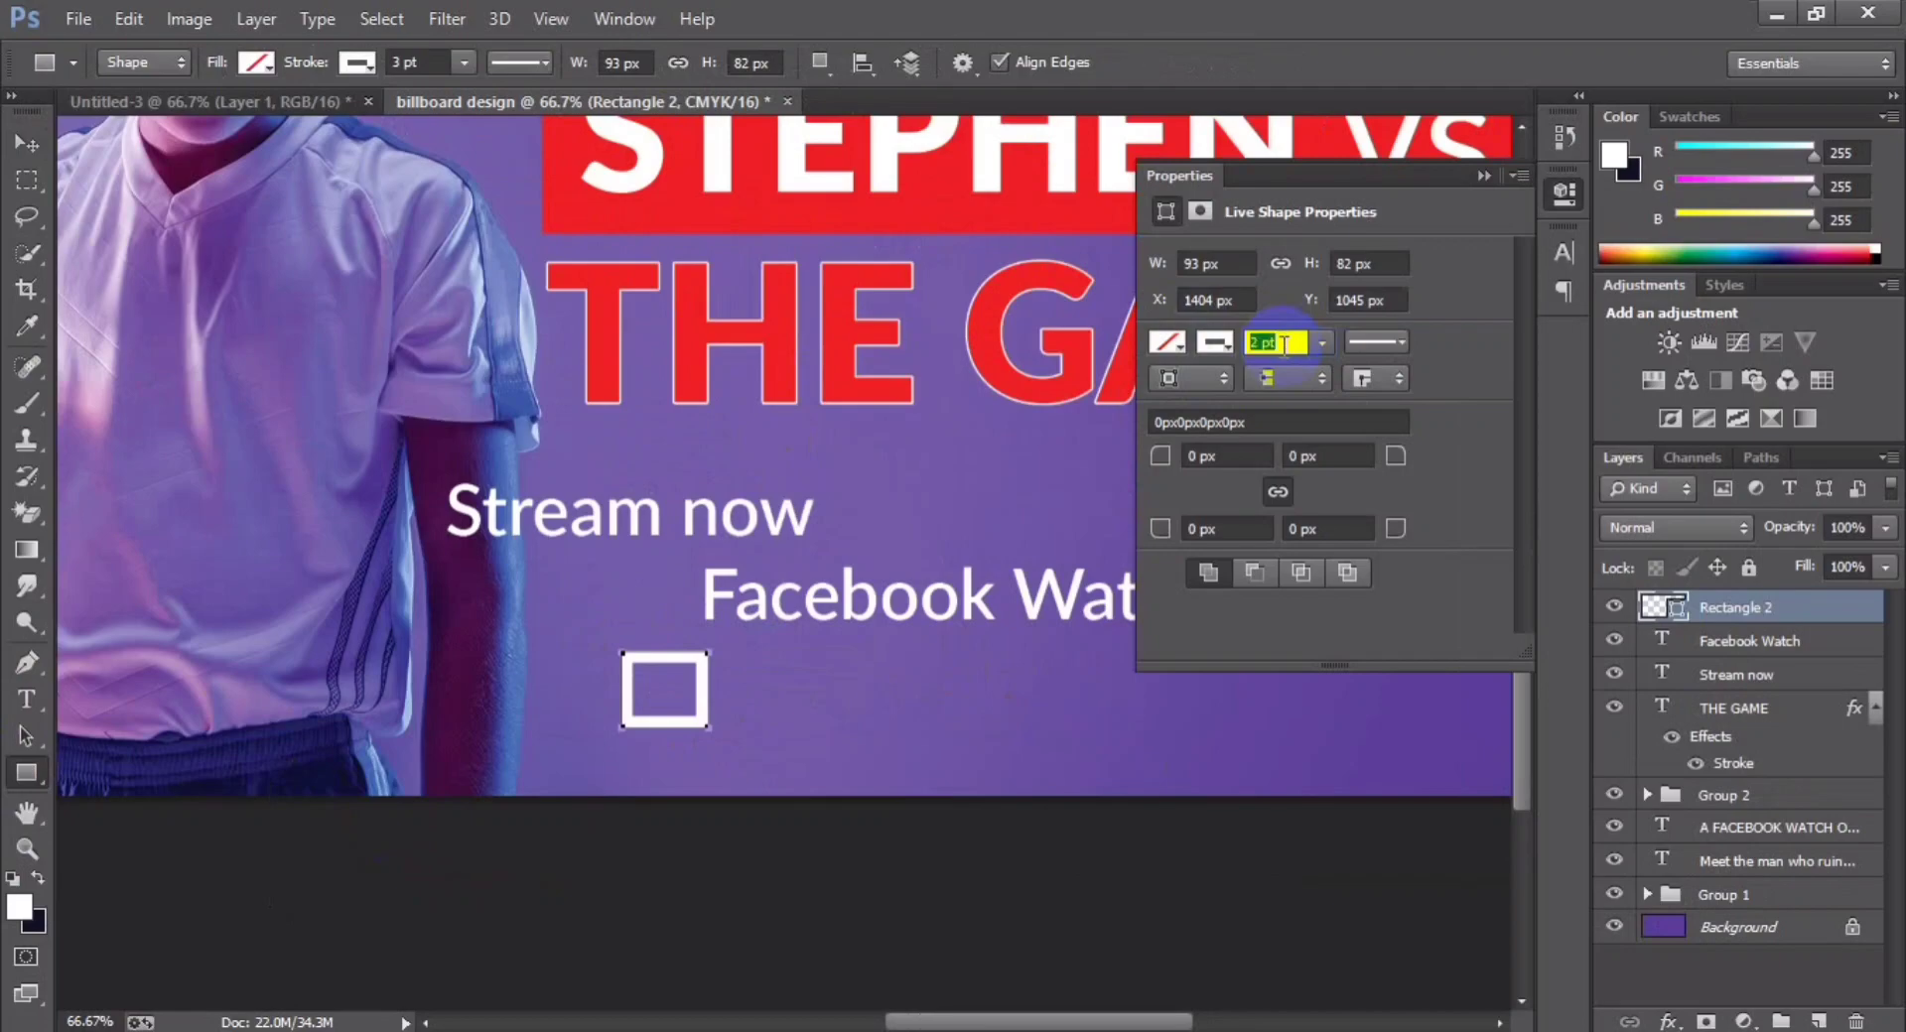
{"action": "key", "text": "Return"}
{"action": "left_click", "coordinate": [1485, 177]}
- Convert the Rectangle 2 square layer into a smart object
{"action": "right_click", "coordinate": [1713, 609]}
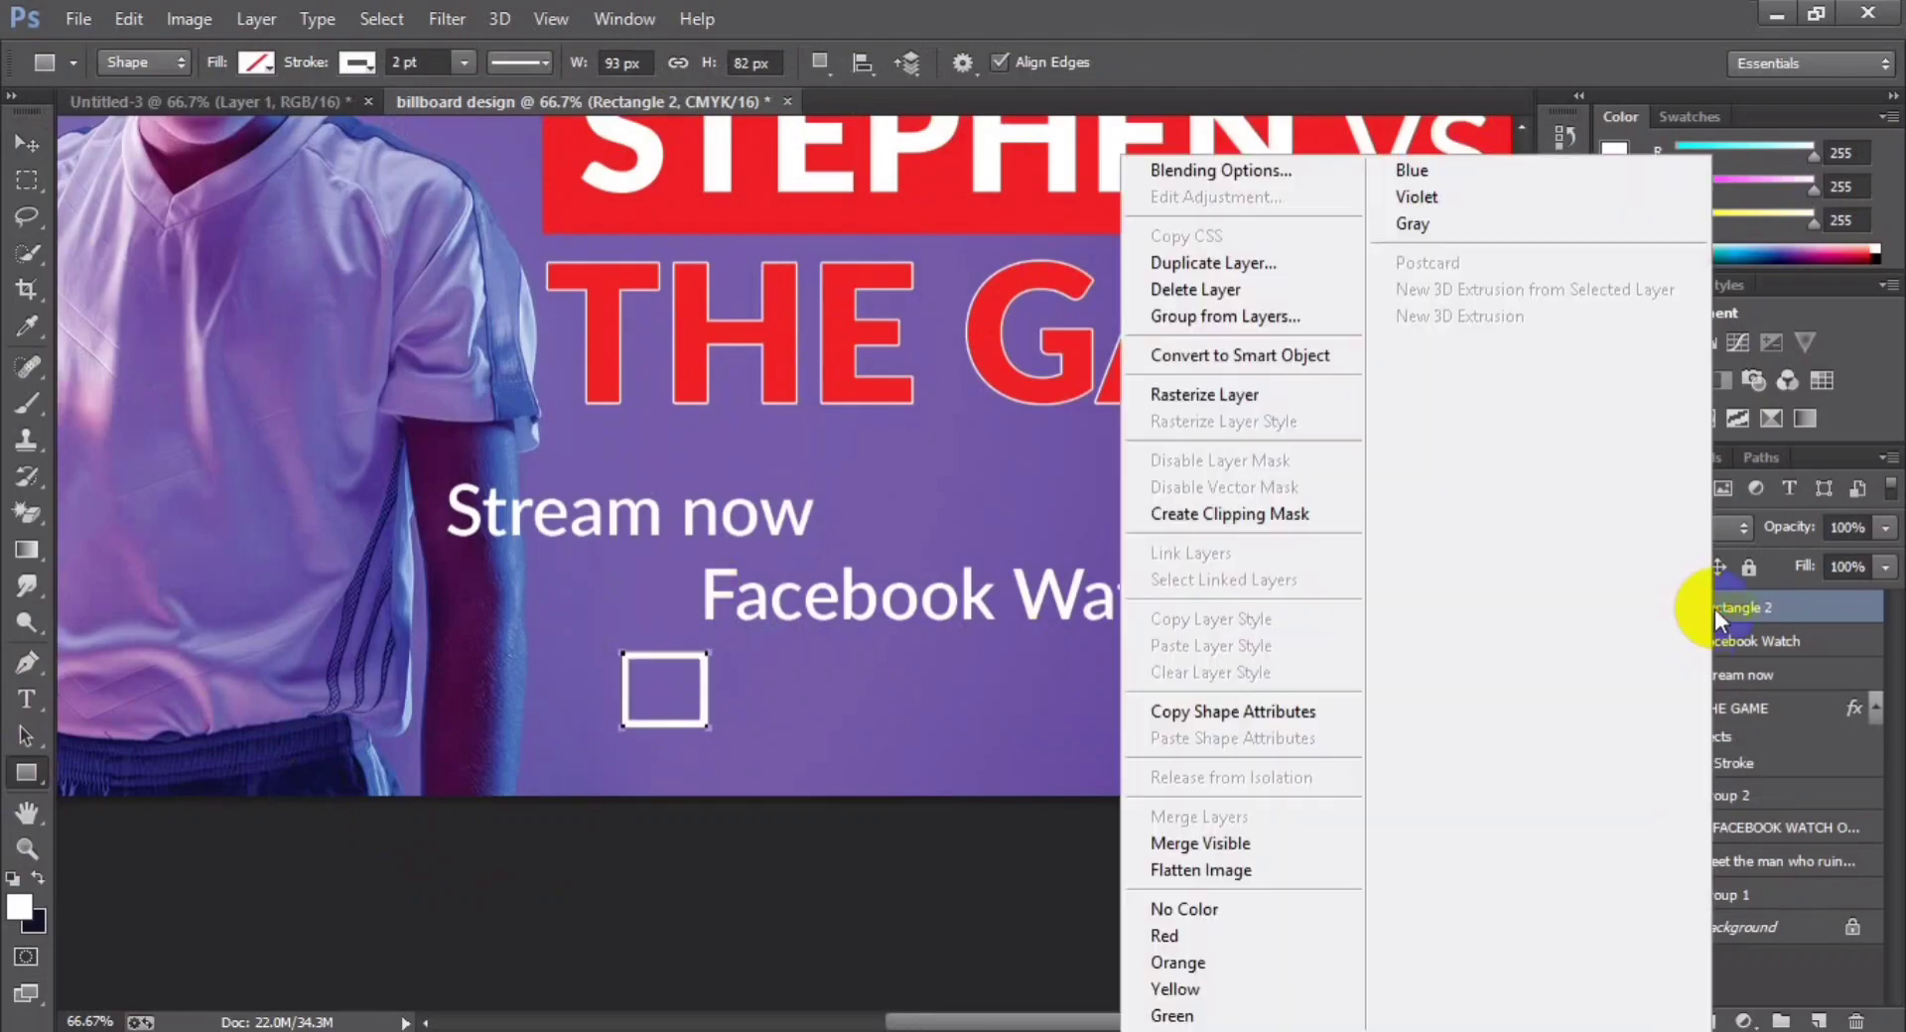
{"action": "left_click", "coordinate": [1236, 356]}
{"action": "key", "text": "v"}
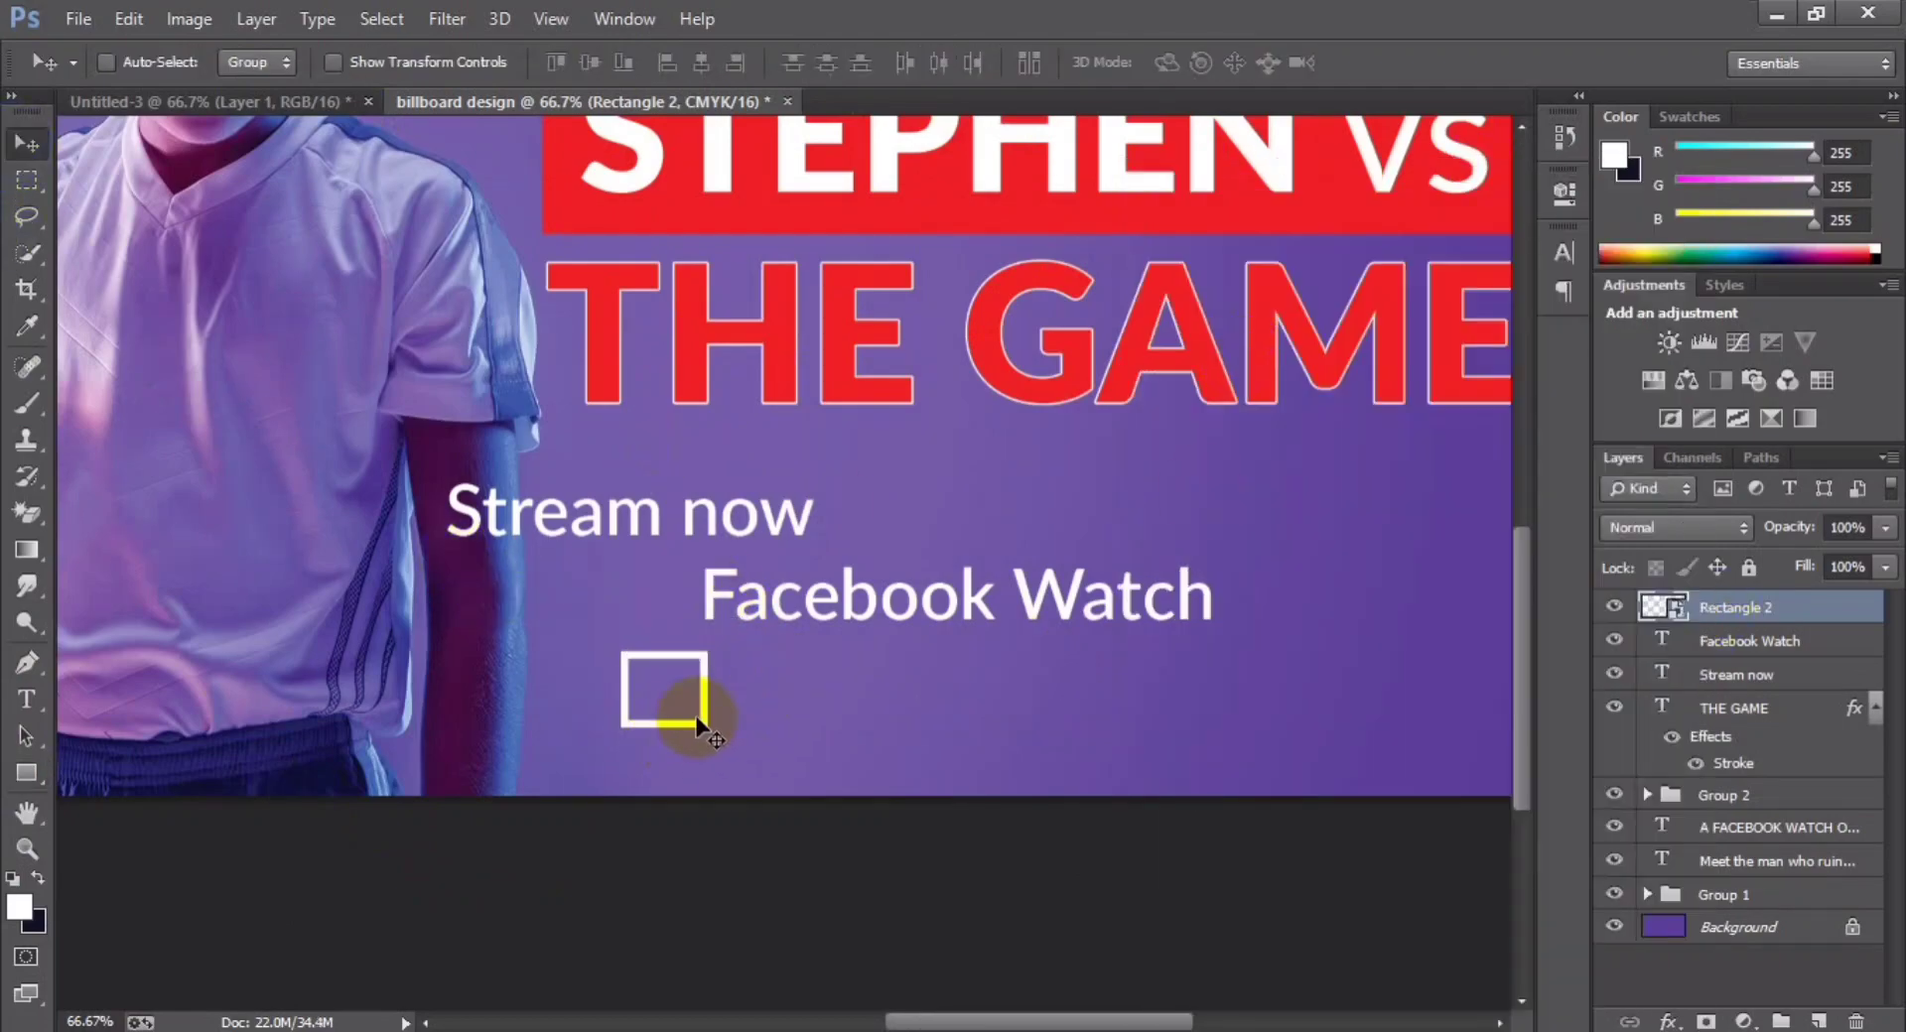
{"action": "scroll", "coordinate": [698, 722], "scroll_direction": "up", "scroll_amount": 3}
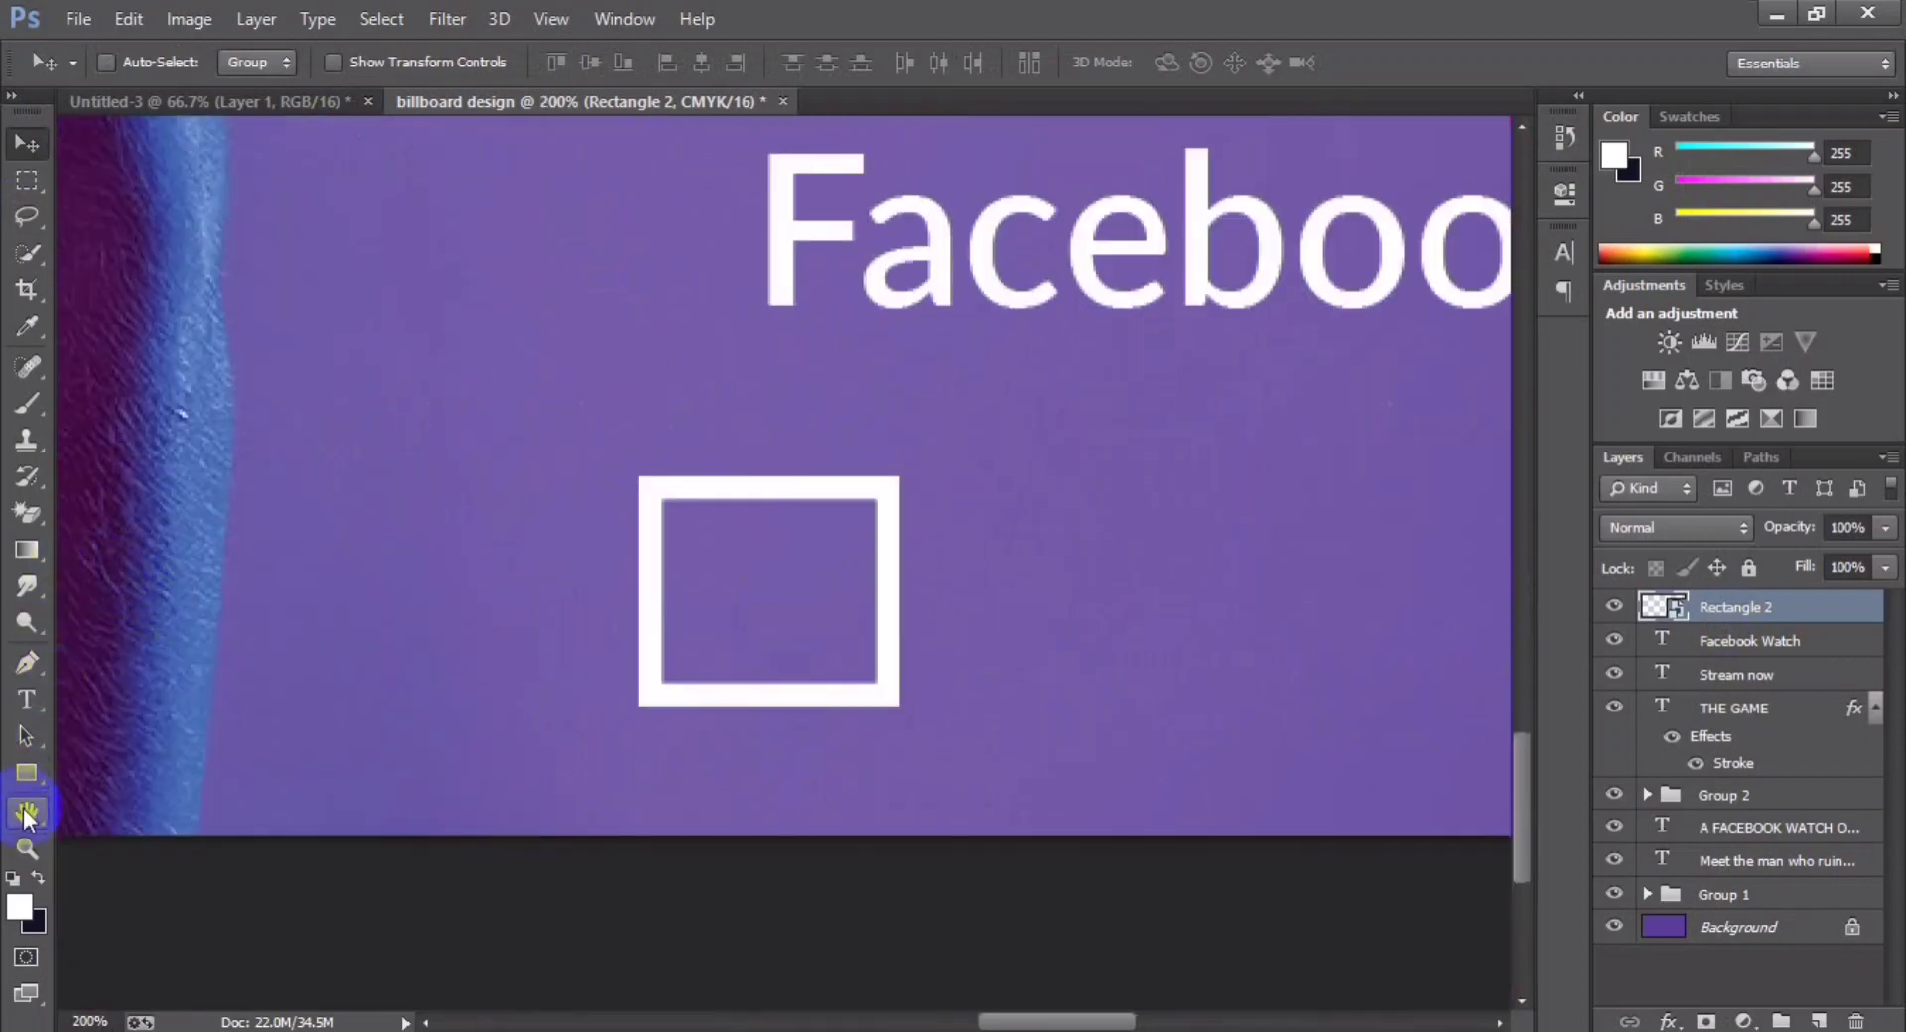
- Create a 3-sided polygon triangle and scale it to about half size inside the square
{"action": "right_click", "coordinate": [27, 773]}
{"action": "left_click", "coordinate": [170, 863]}
{"action": "left_click", "coordinate": [565, 630]}
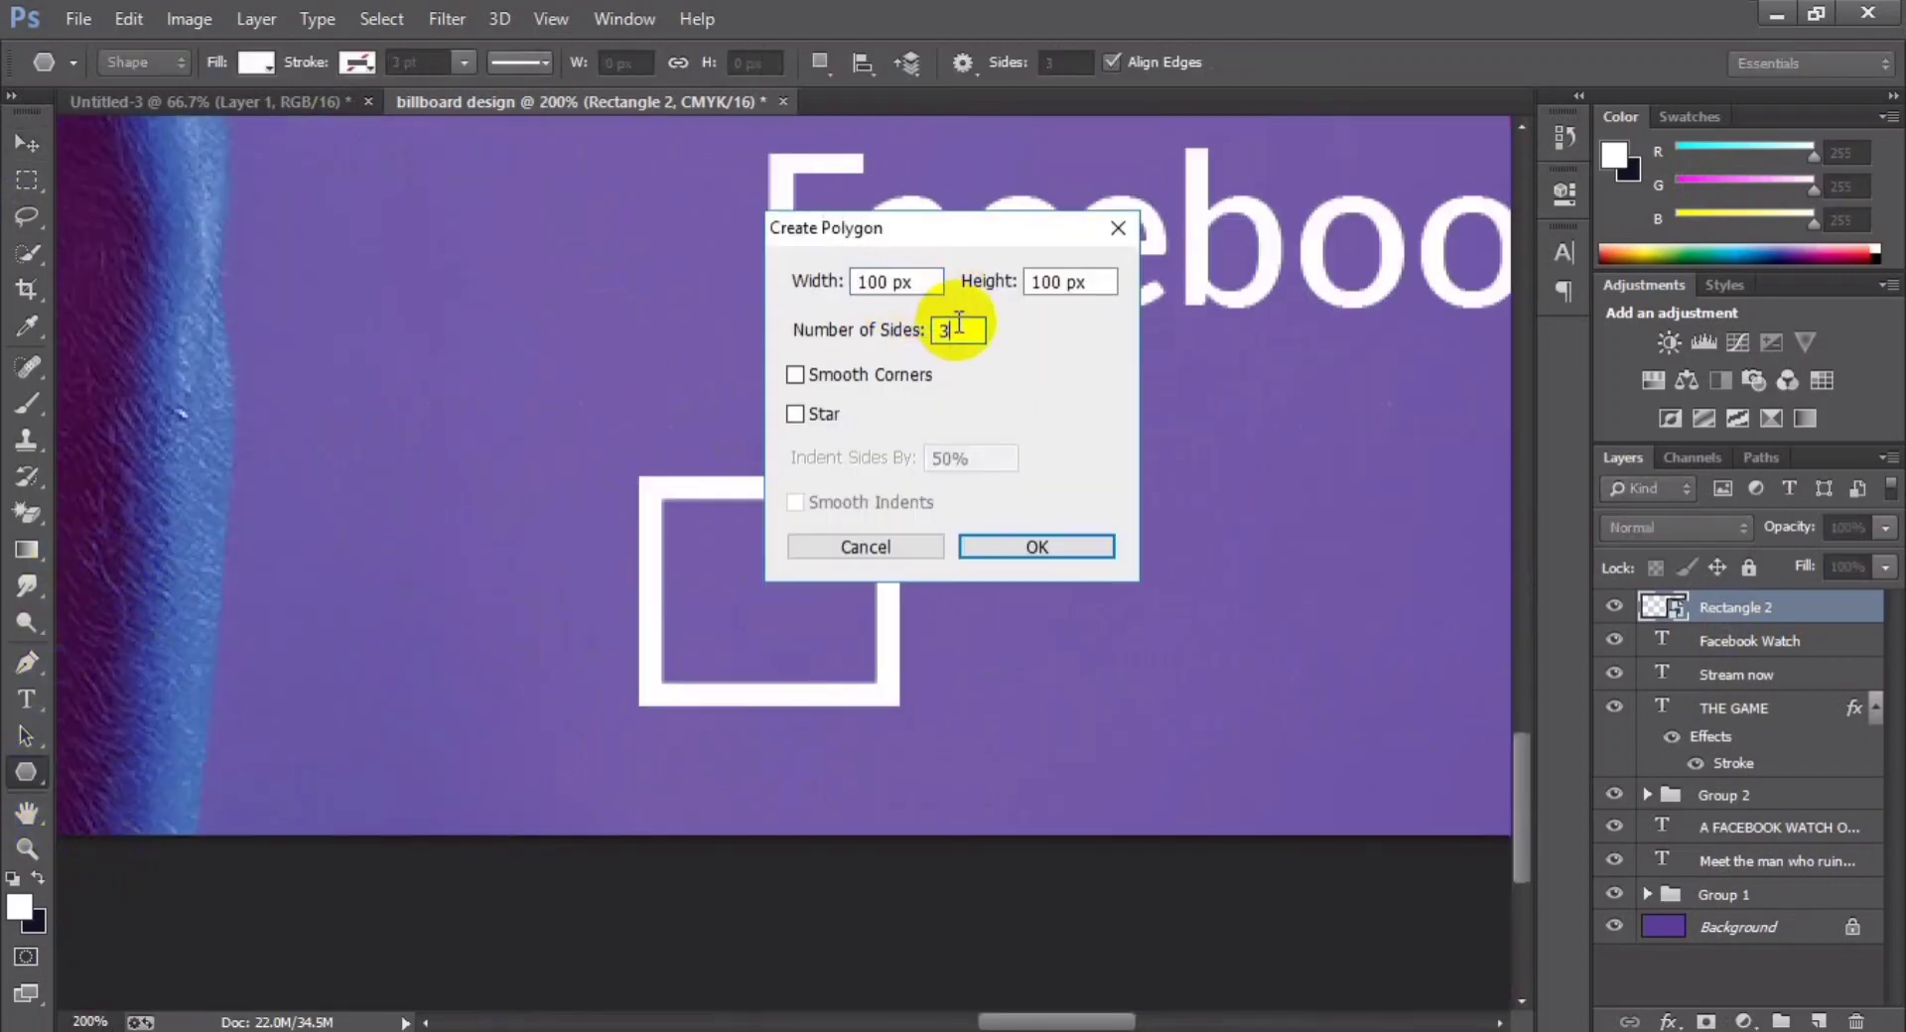
{"action": "key", "text": "Return"}
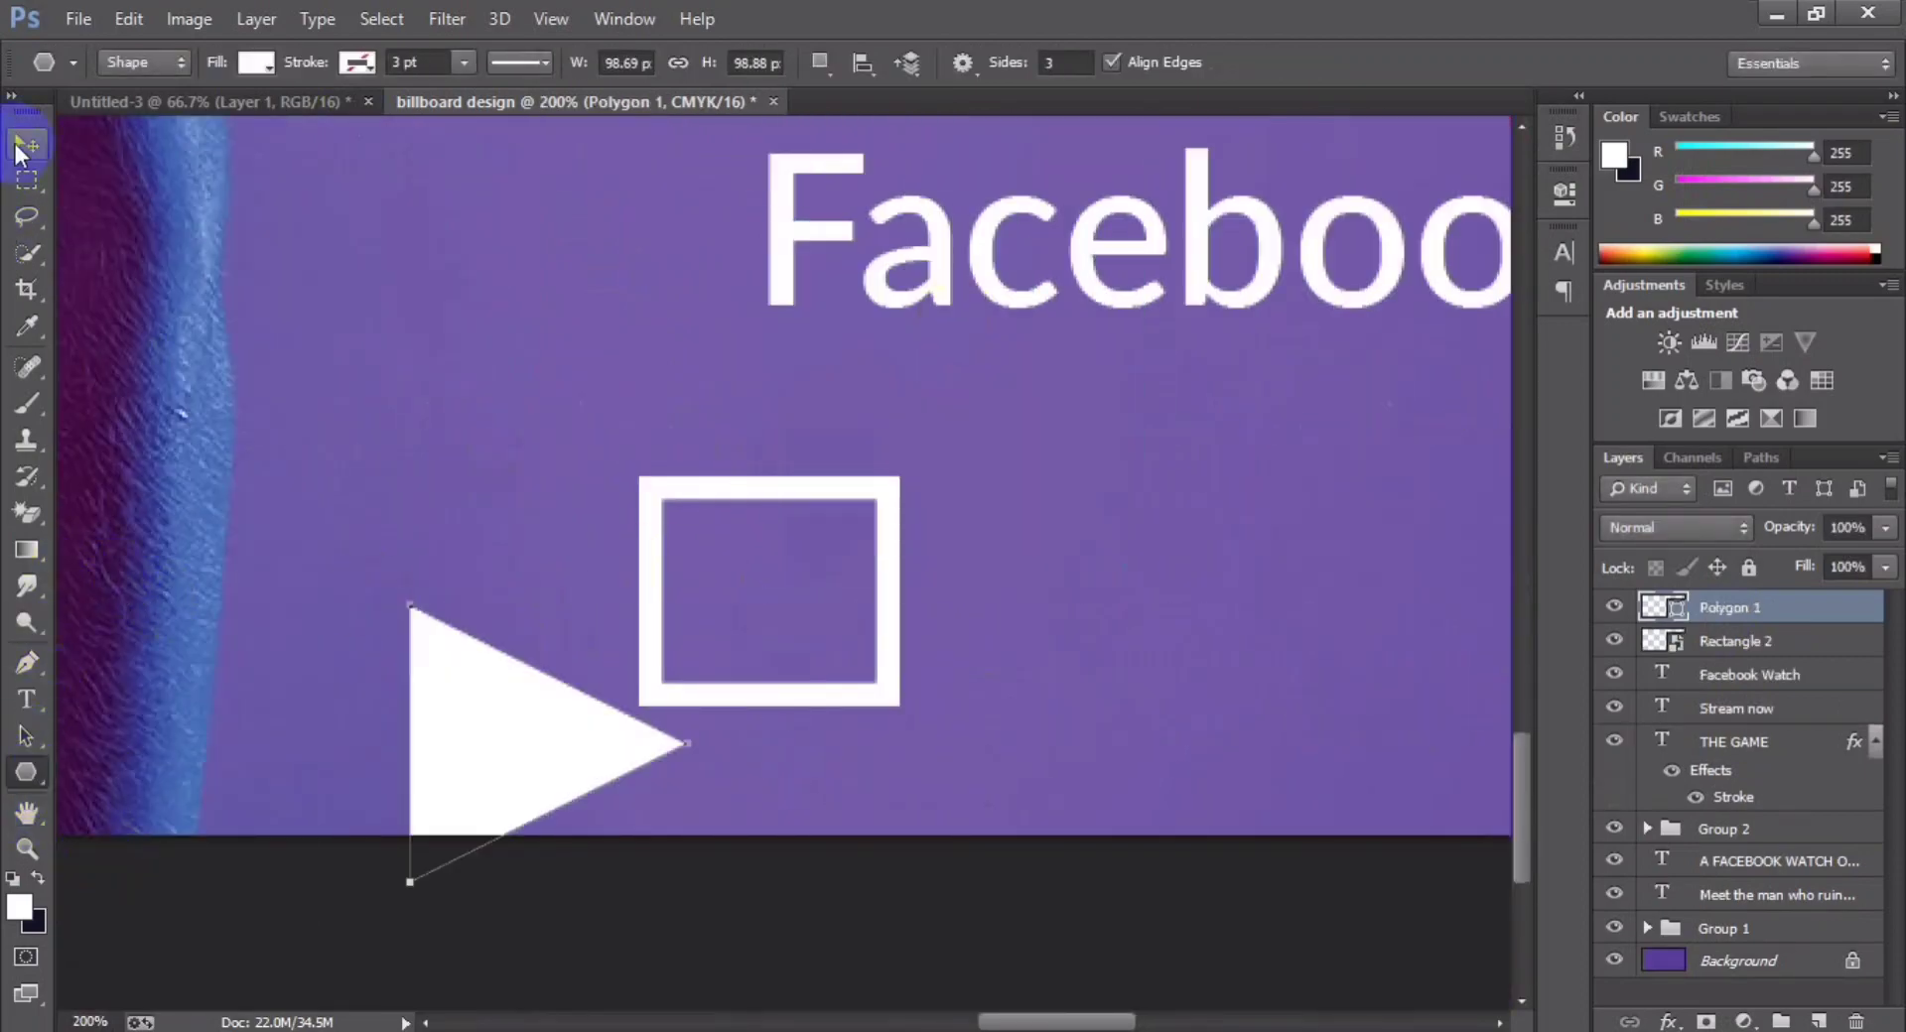
{"action": "key", "text": "v"}
{"action": "left_click_drag", "start_coordinate": [532, 766], "coordinate": [826, 709]}
{"action": "key", "text": "ctrl+t"}
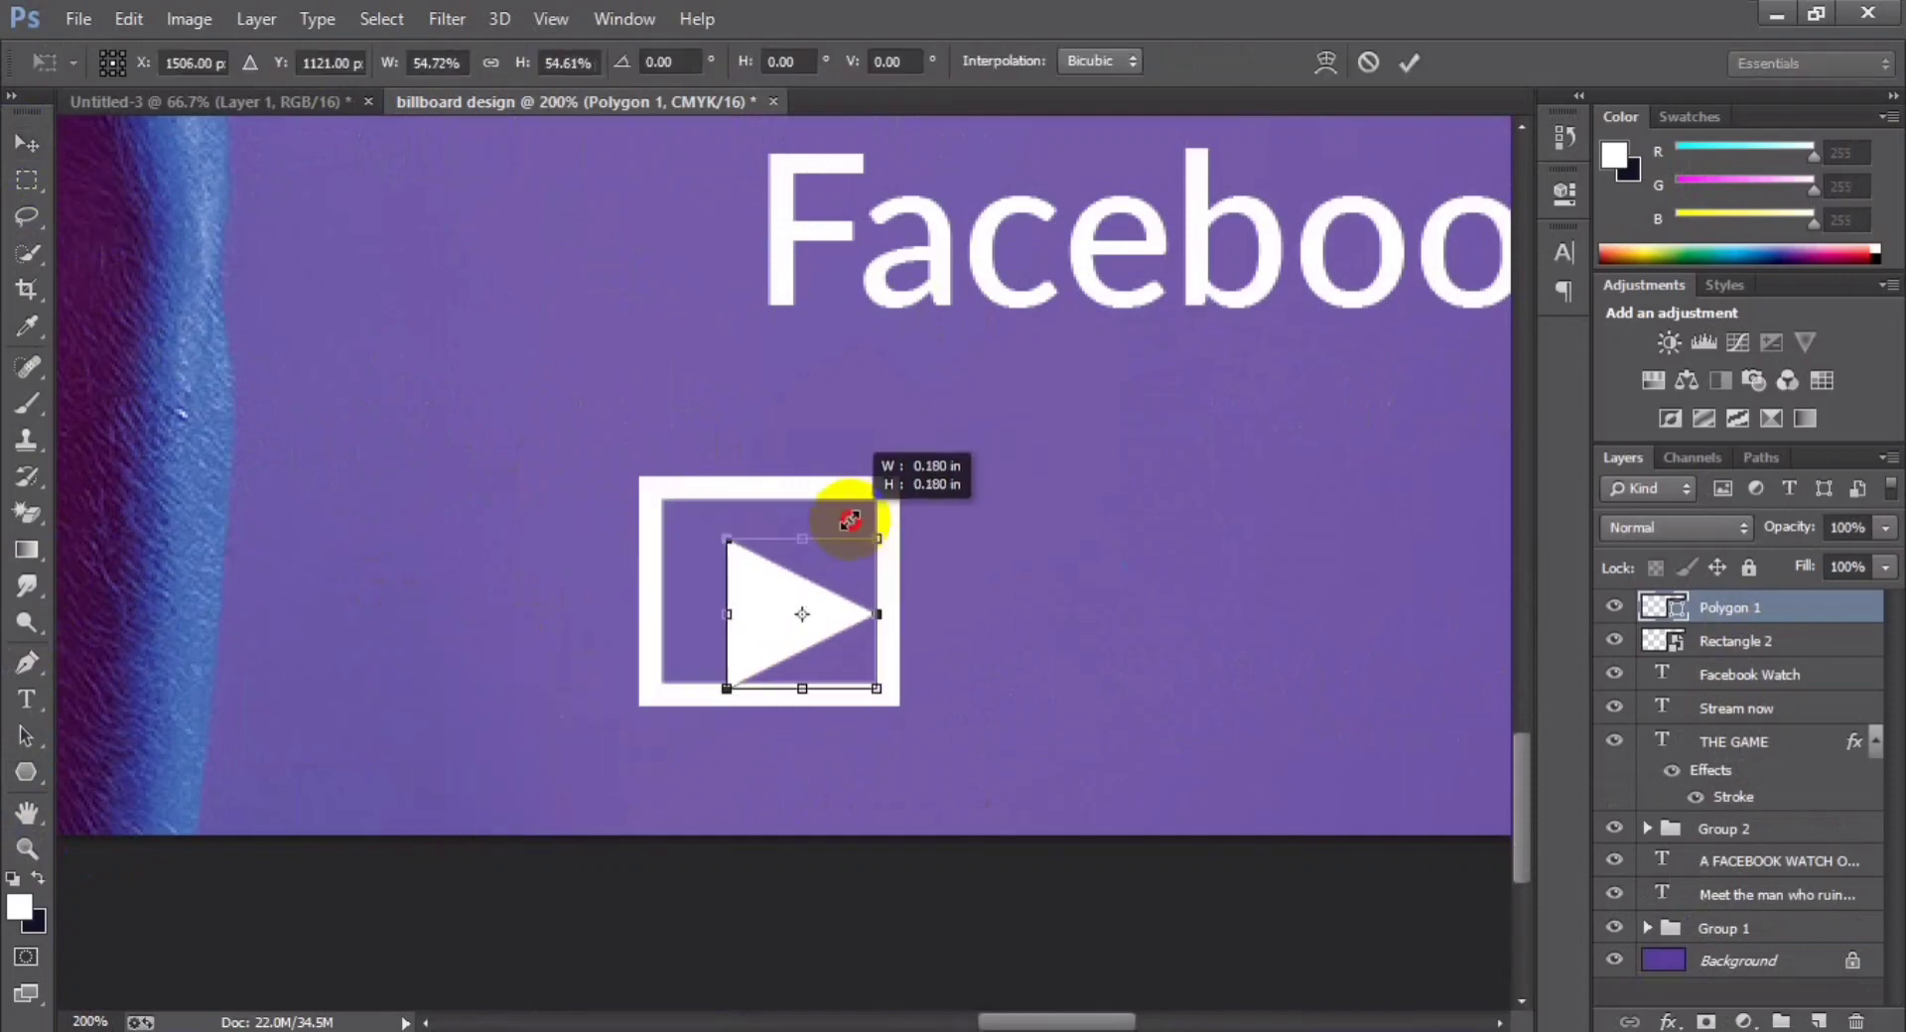
{"action": "left_click_drag", "start_coordinate": [936, 497], "coordinate": [863, 536]}
{"action": "left_click_drag", "start_coordinate": [815, 627], "coordinate": [807, 593]}
{"action": "left_click_drag", "start_coordinate": [850, 516], "coordinate": [794, 596]}
{"action": "key", "text": "Return"}
- Centre the triangle vertically in the square and group them as Group 3
{"action": "left_click", "coordinate": [1735, 640], "text": "shift"}
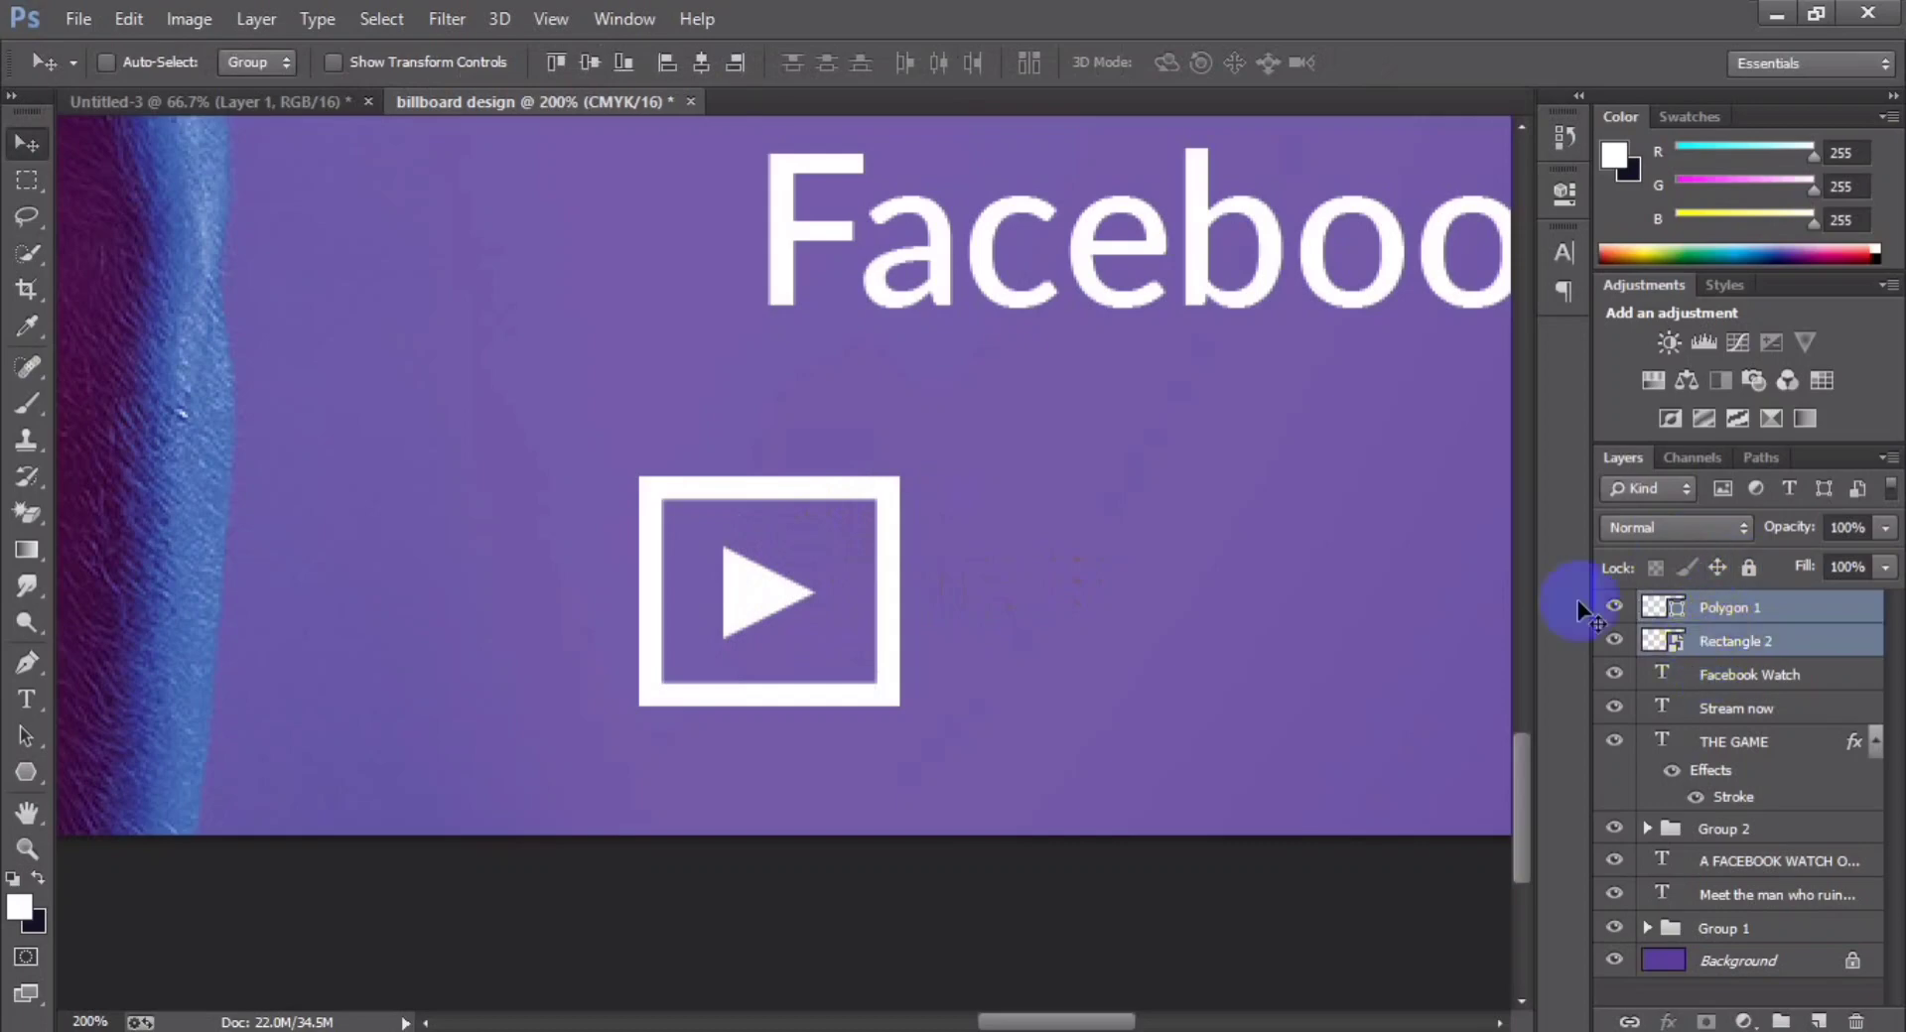
{"action": "left_click", "coordinate": [1746, 640]}
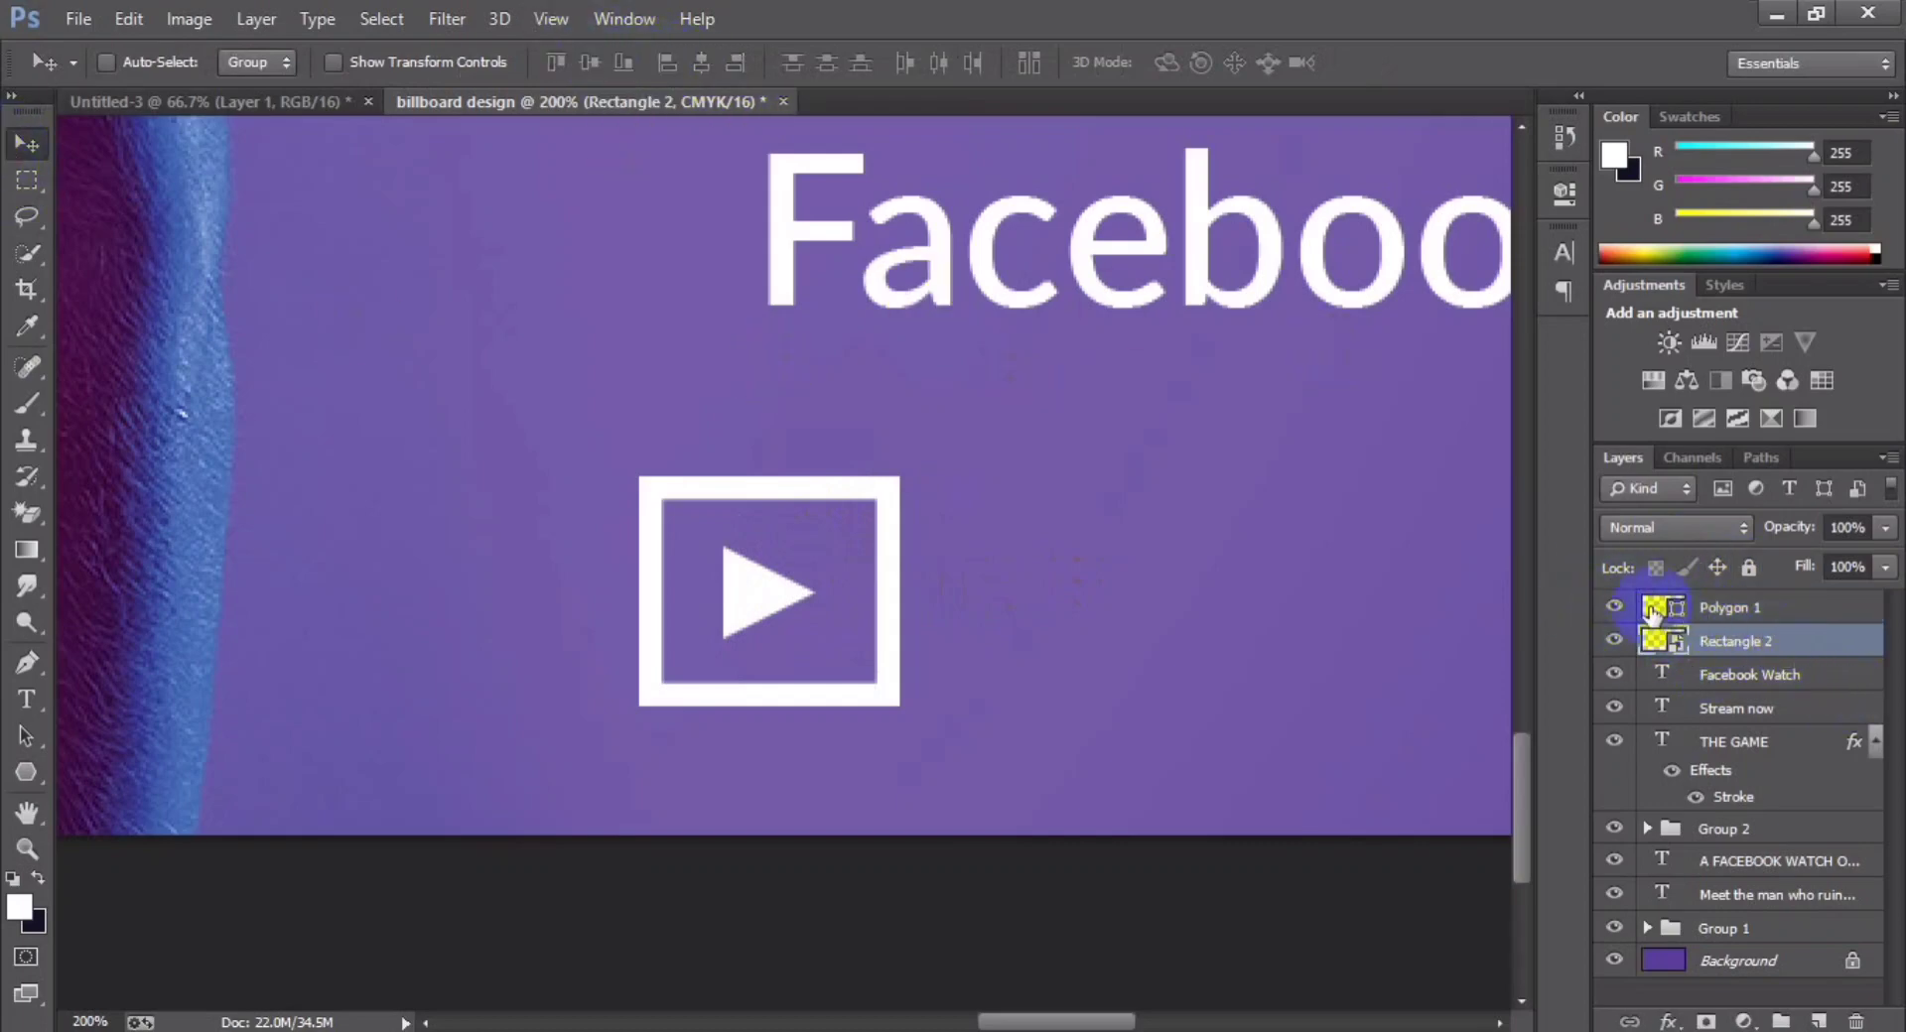
{"action": "left_click_drag", "start_coordinate": [765, 576], "coordinate": [765, 645]}
{"action": "left_click", "coordinate": [1729, 606], "text": "shift"}
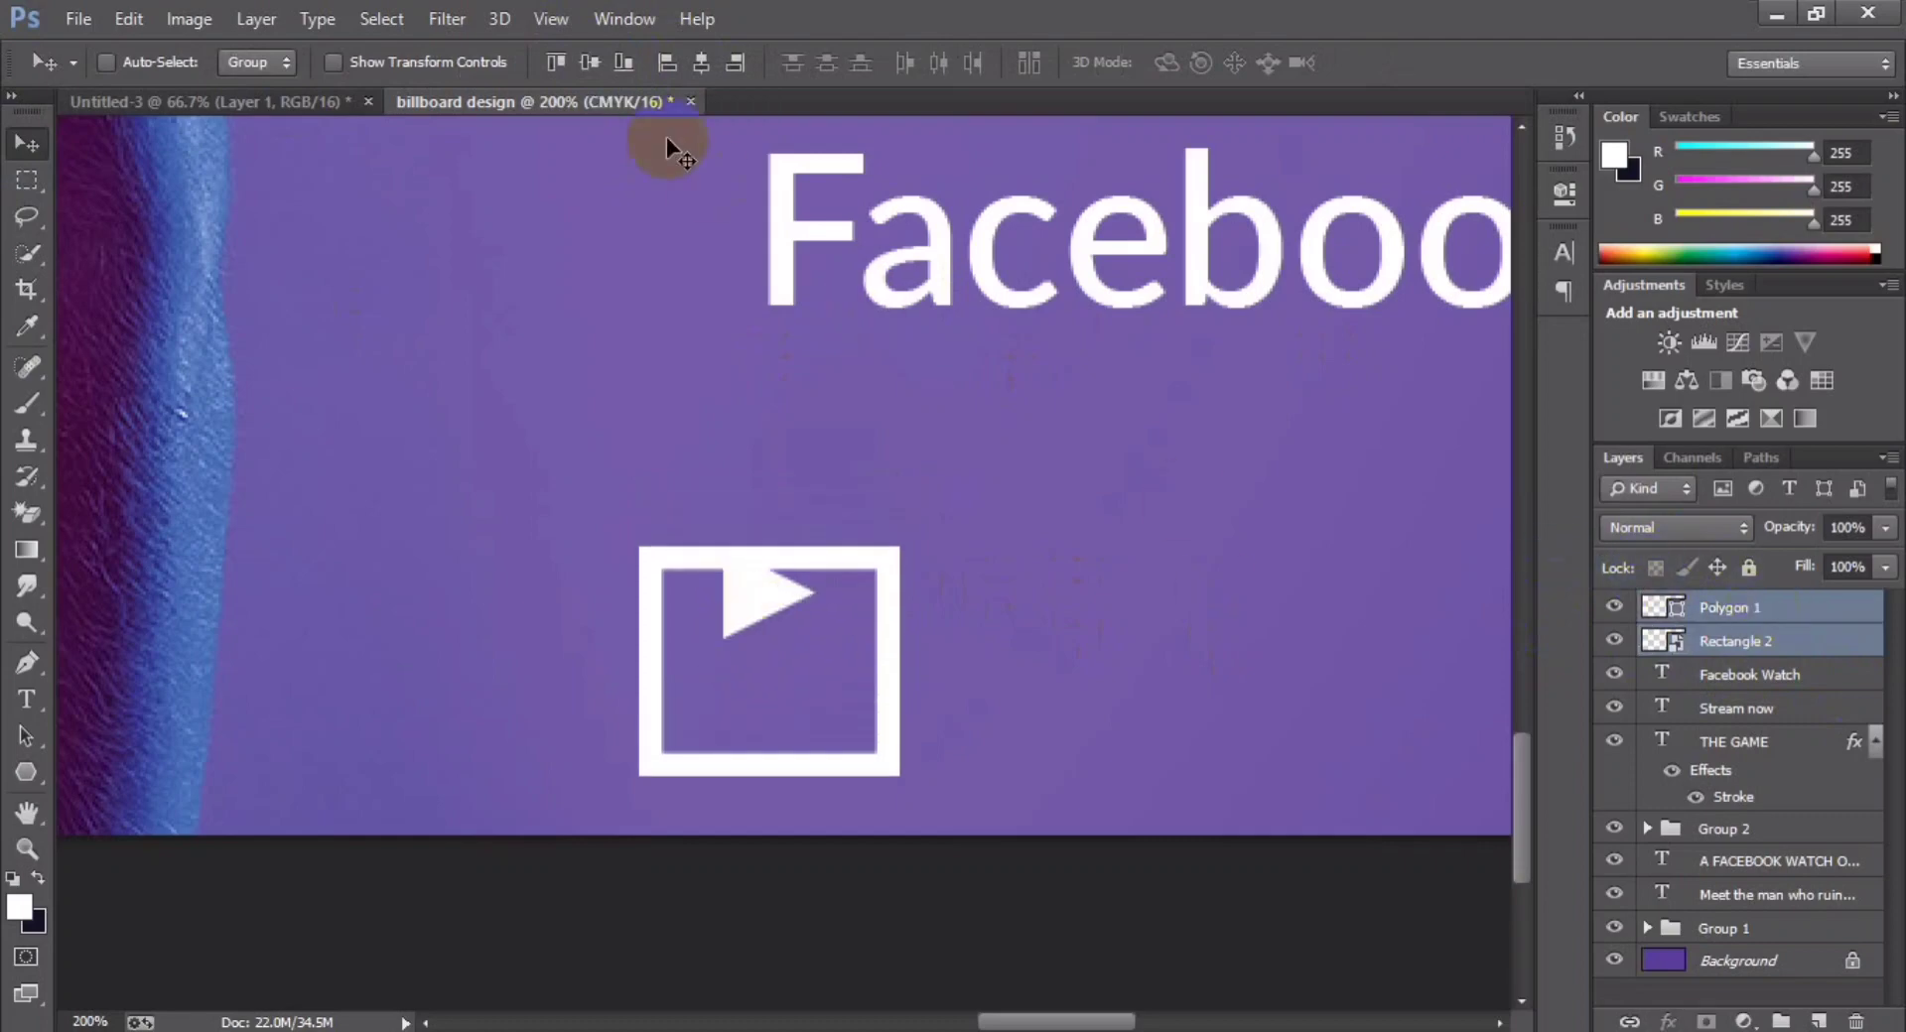
{"action": "left_click", "coordinate": [589, 62]}
{"action": "key", "text": "ctrl+g"}
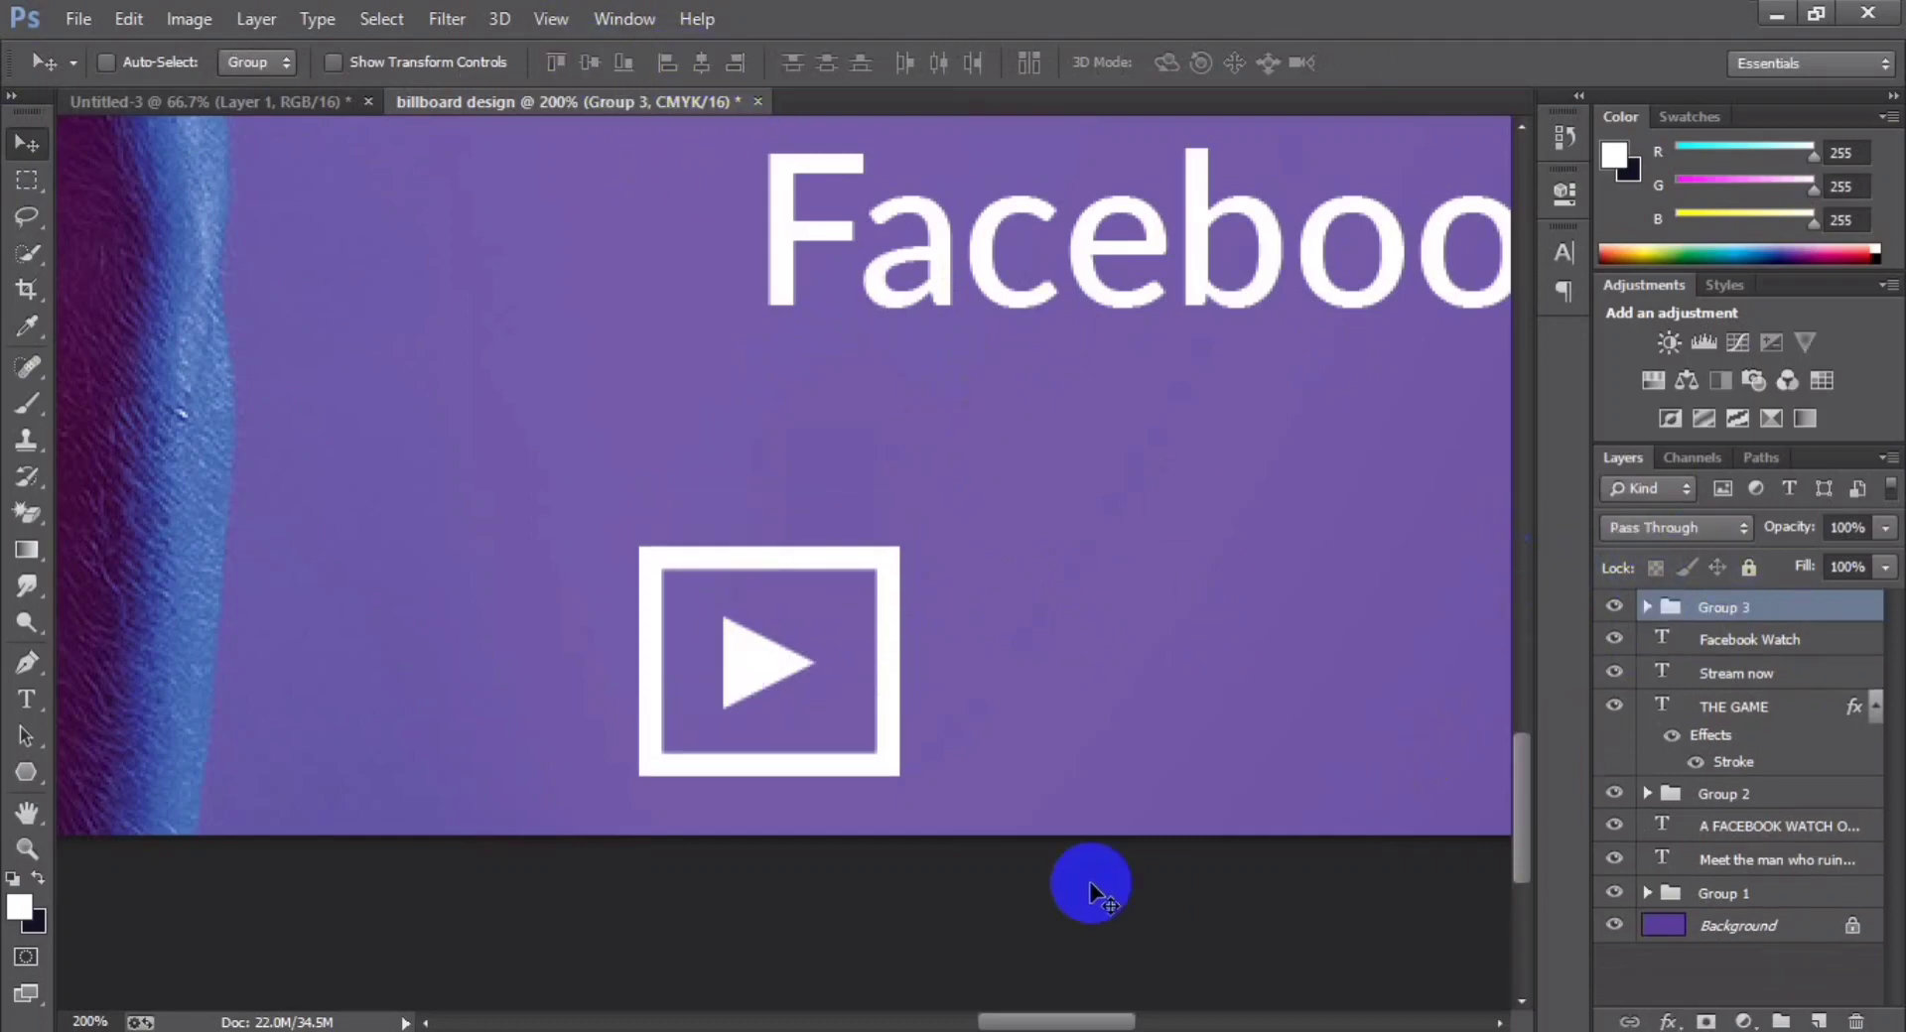
{"action": "left_click_drag", "start_coordinate": [770, 659], "coordinate": [771, 524]}
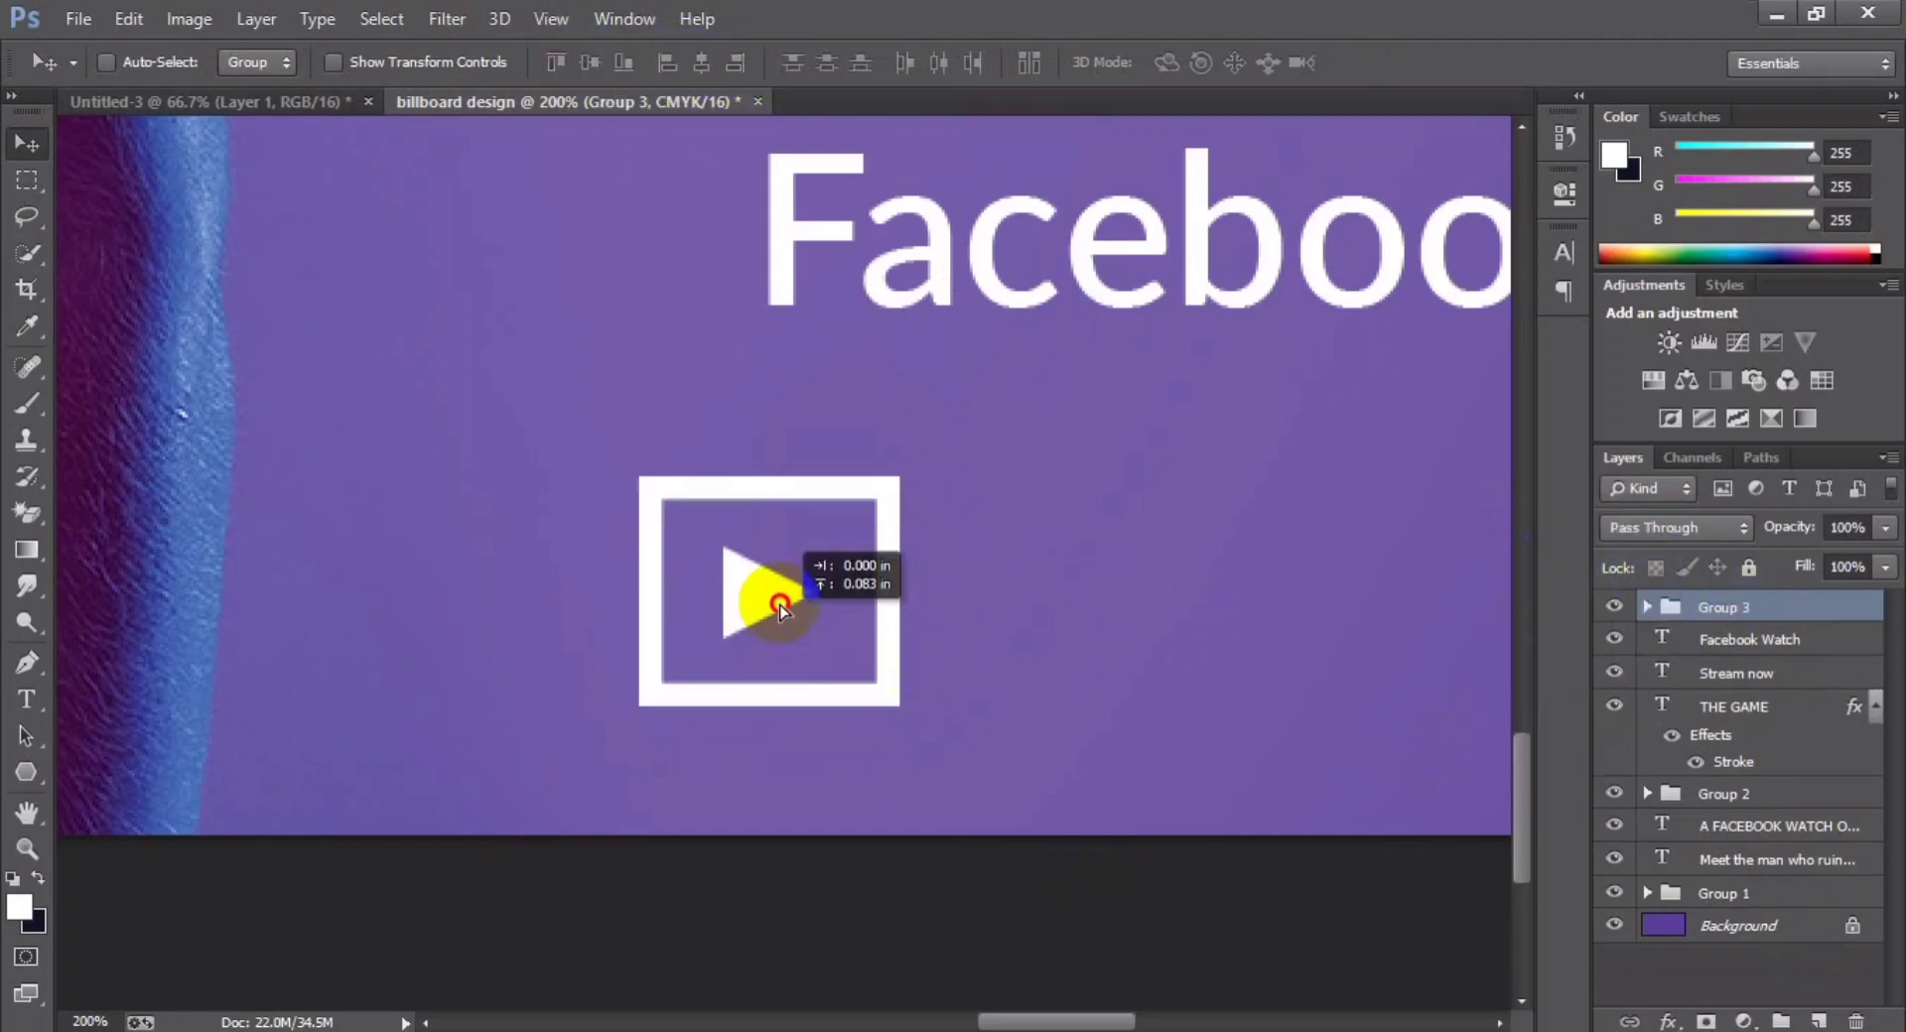
- Draw a thin white vertical stem rectangle centred below the play icon
{"action": "right_click", "coordinate": [22, 784]}
{"action": "left_click", "coordinate": [115, 774]}
{"action": "left_click_drag", "start_coordinate": [723, 621], "coordinate": [754, 721]}
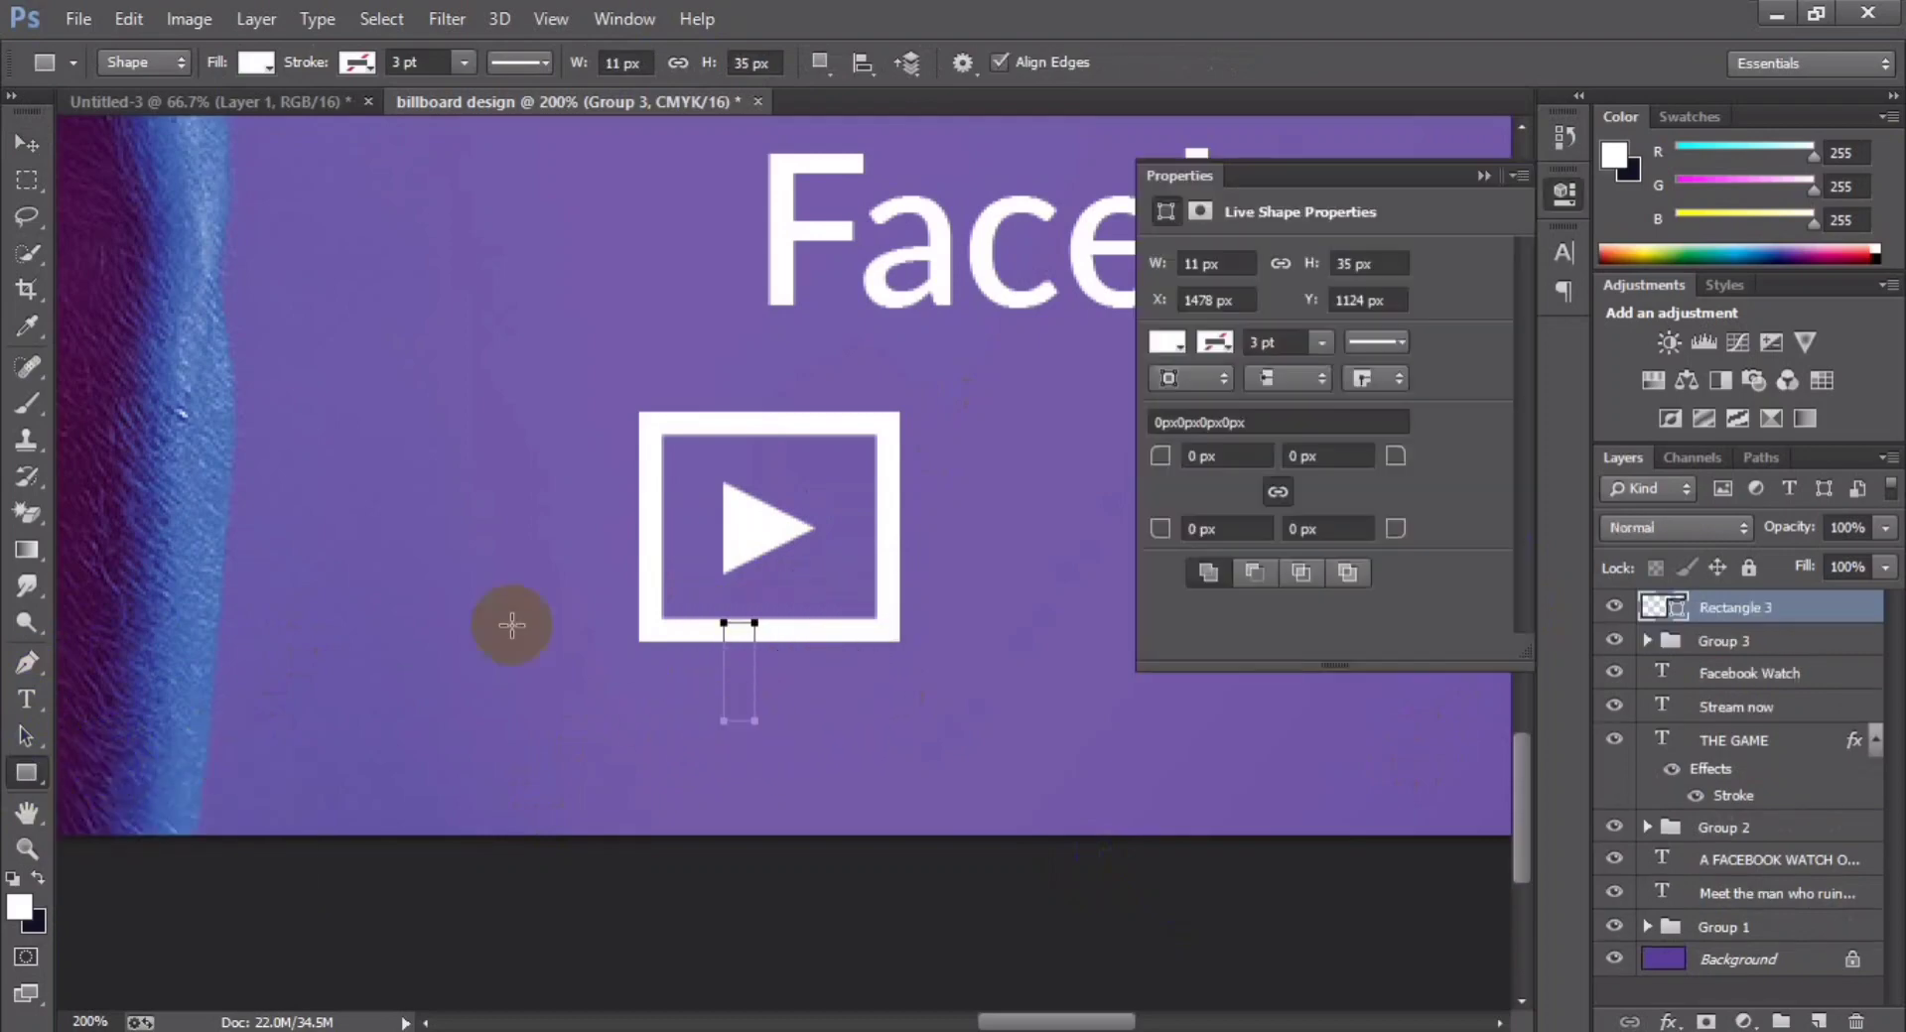
{"action": "left_click", "coordinate": [1482, 175]}
{"action": "scroll", "coordinate": [754, 685], "scroll_direction": "up", "scroll_amount": 1}
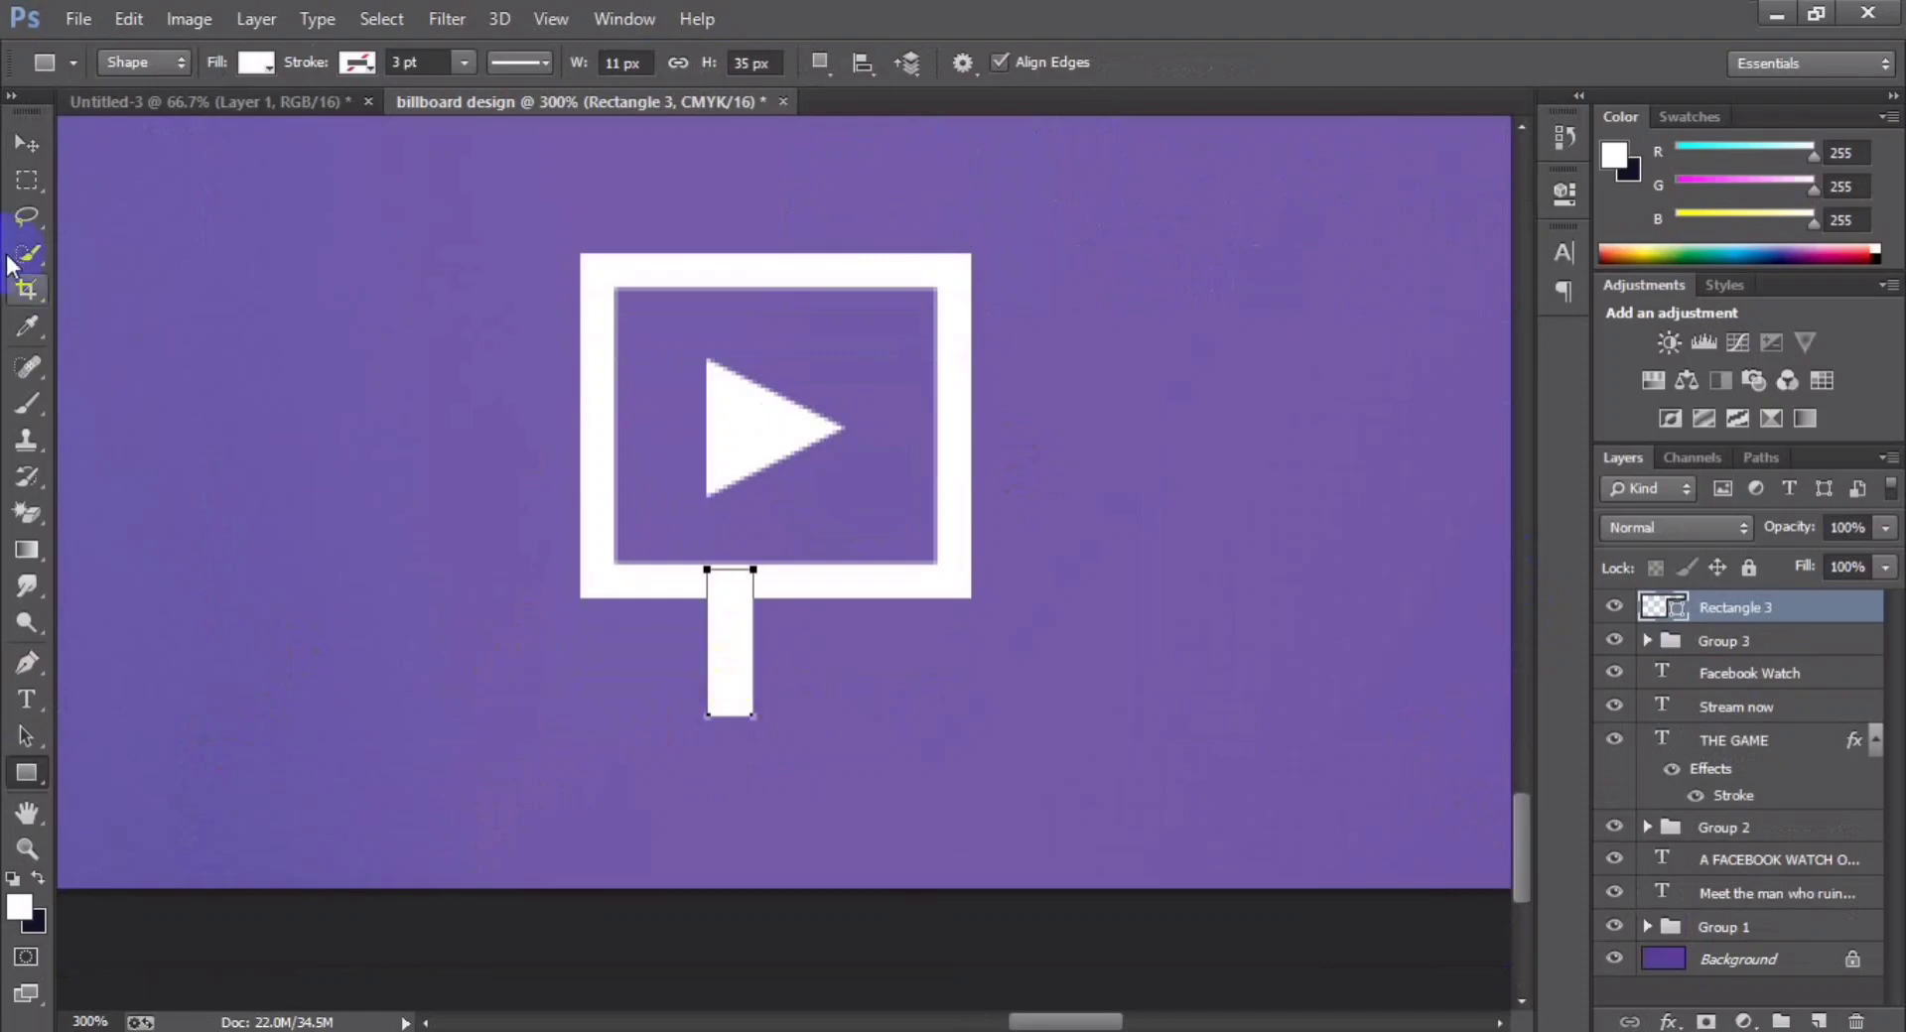
{"action": "left_click", "coordinate": [27, 144]}
{"action": "left_click_drag", "start_coordinate": [731, 684], "coordinate": [776, 685]}
{"action": "left_click", "coordinate": [1723, 641], "text": "shift"}
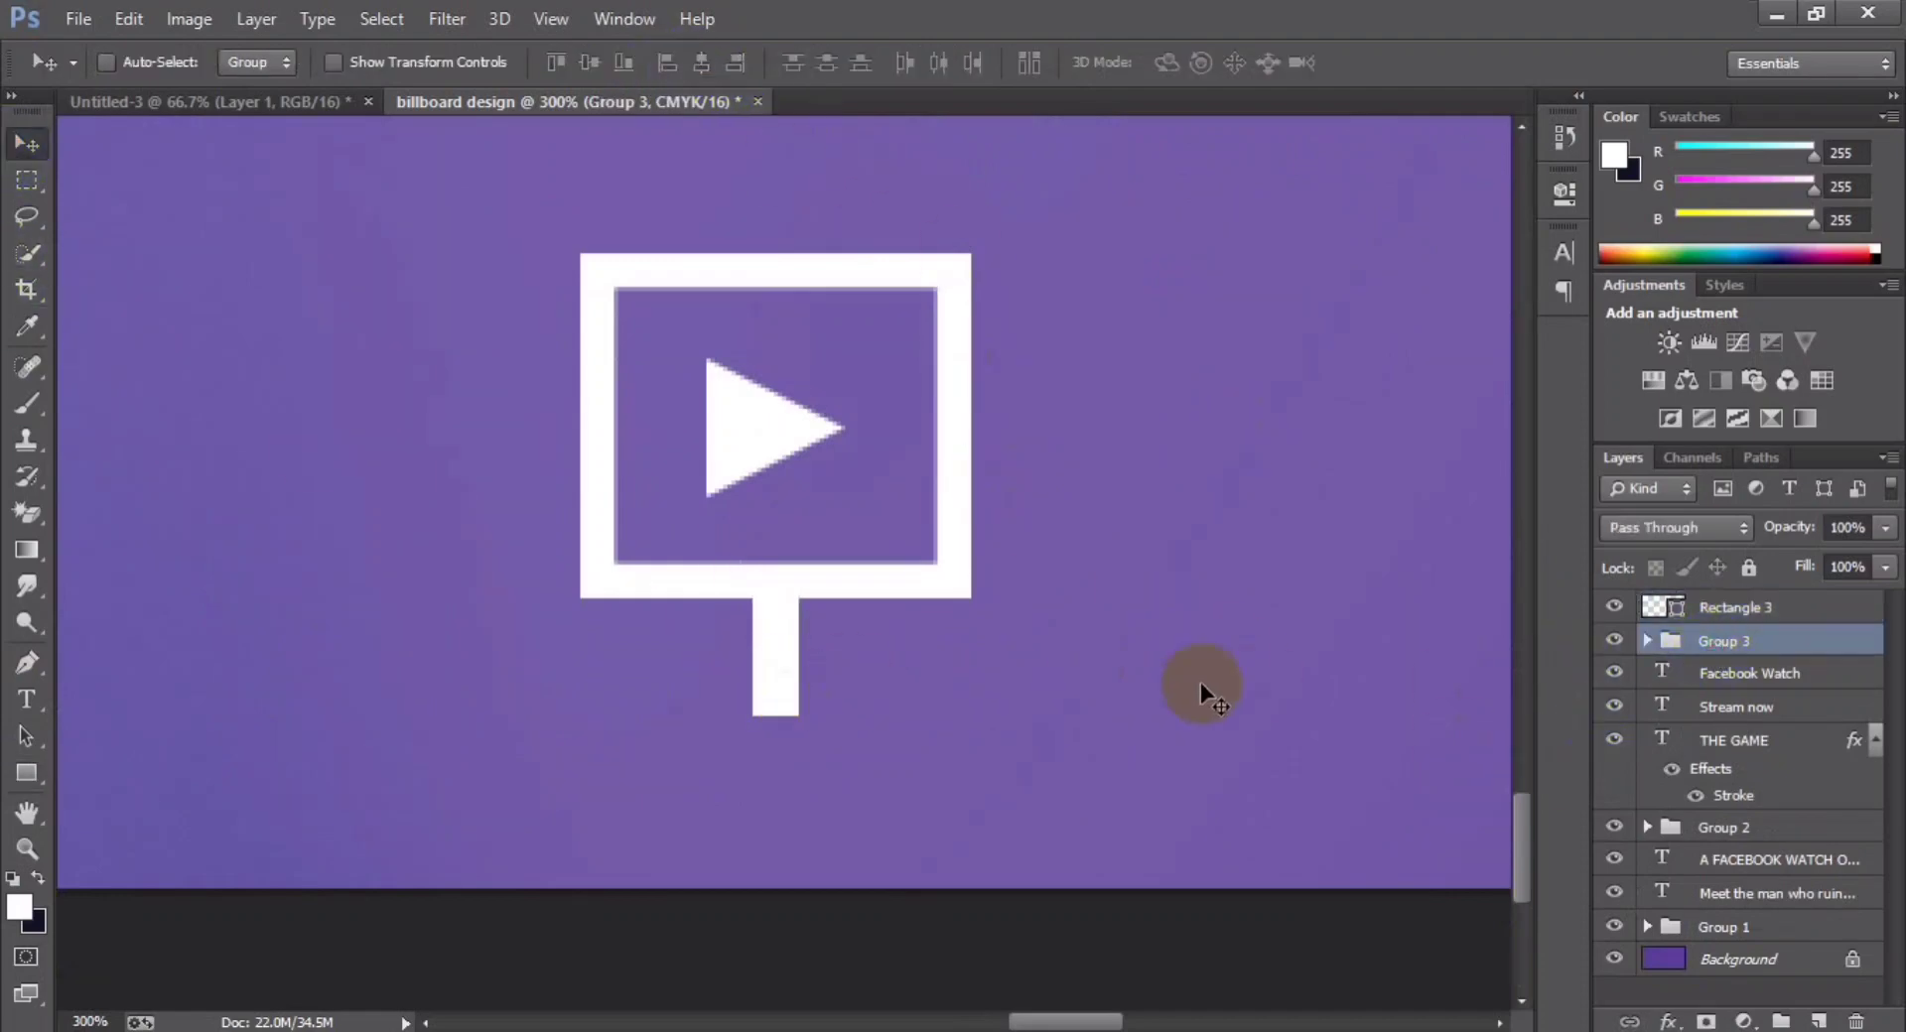
{"action": "left_click", "coordinate": [784, 708]}
- Duplicate the stem, rotate it 90° and stretch it into a wide base bar
{"action": "key", "text": "ctrl+j"}
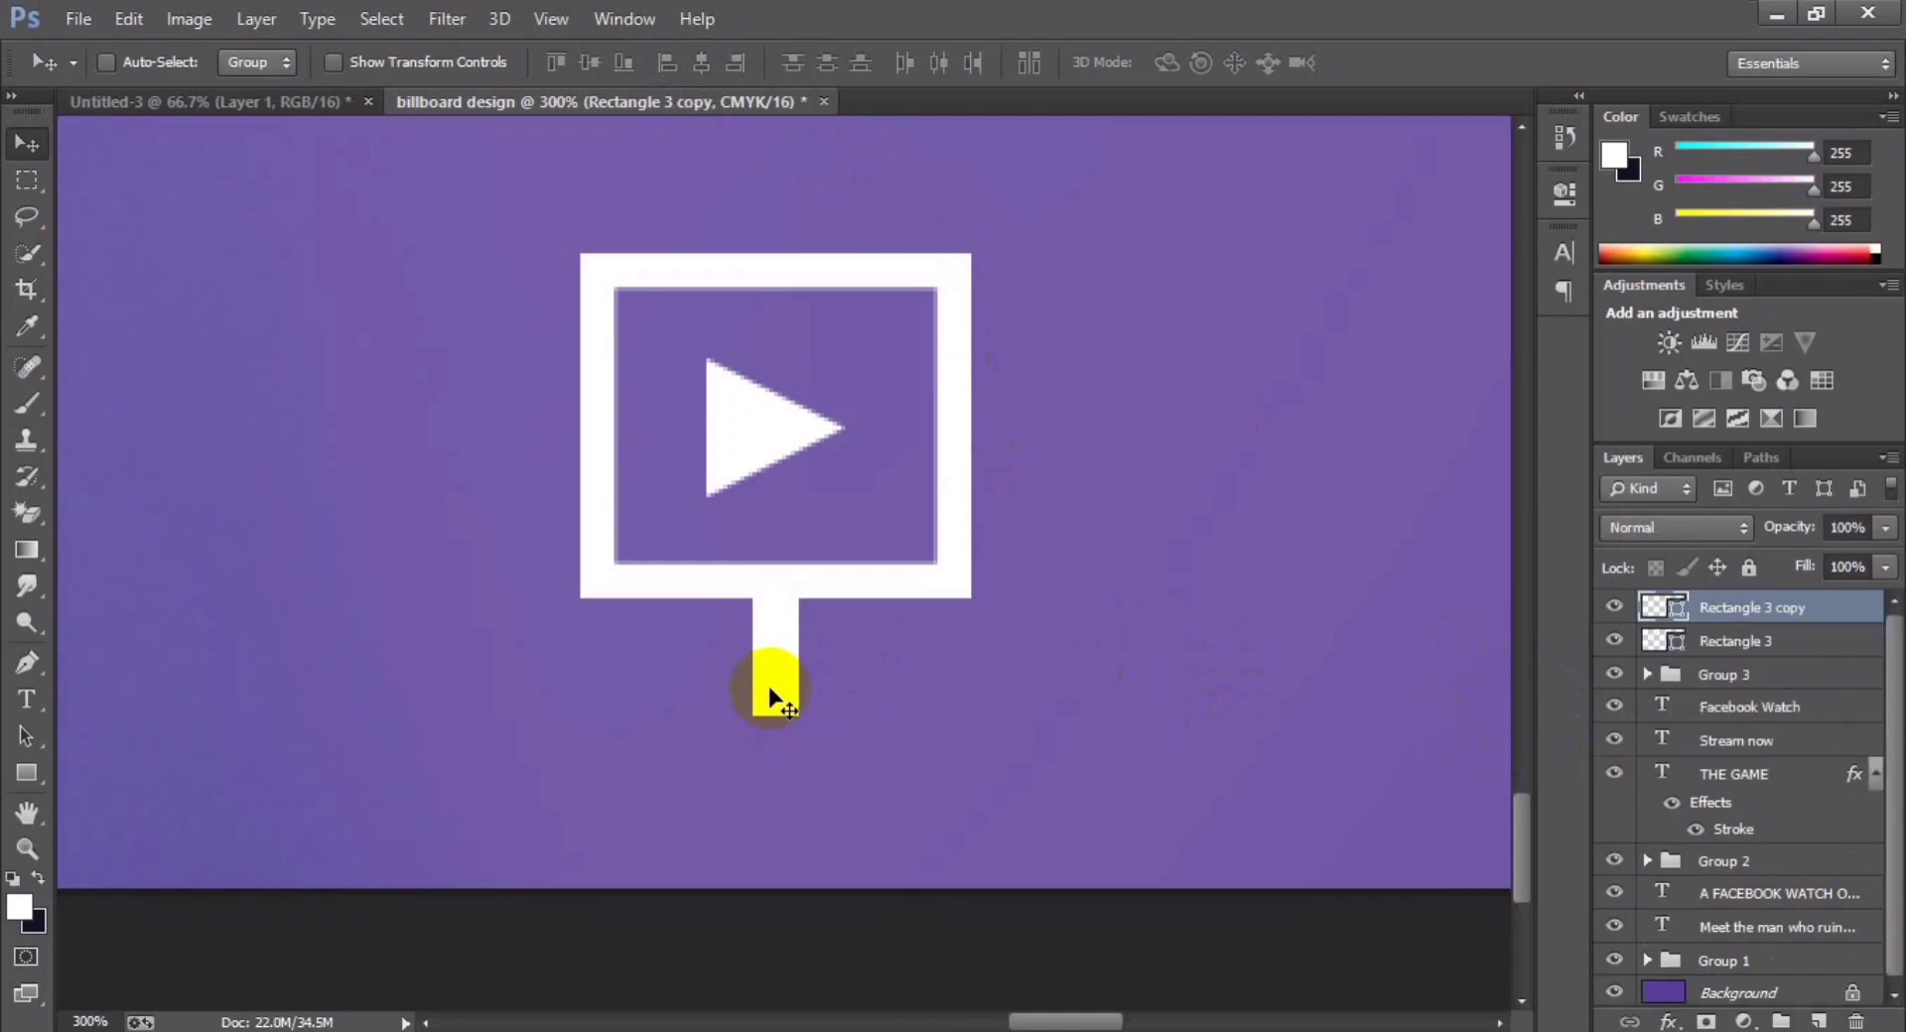
{"action": "key", "text": "ctrl+t"}
{"action": "left_click_drag", "start_coordinate": [958, 575], "coordinate": [908, 754]}
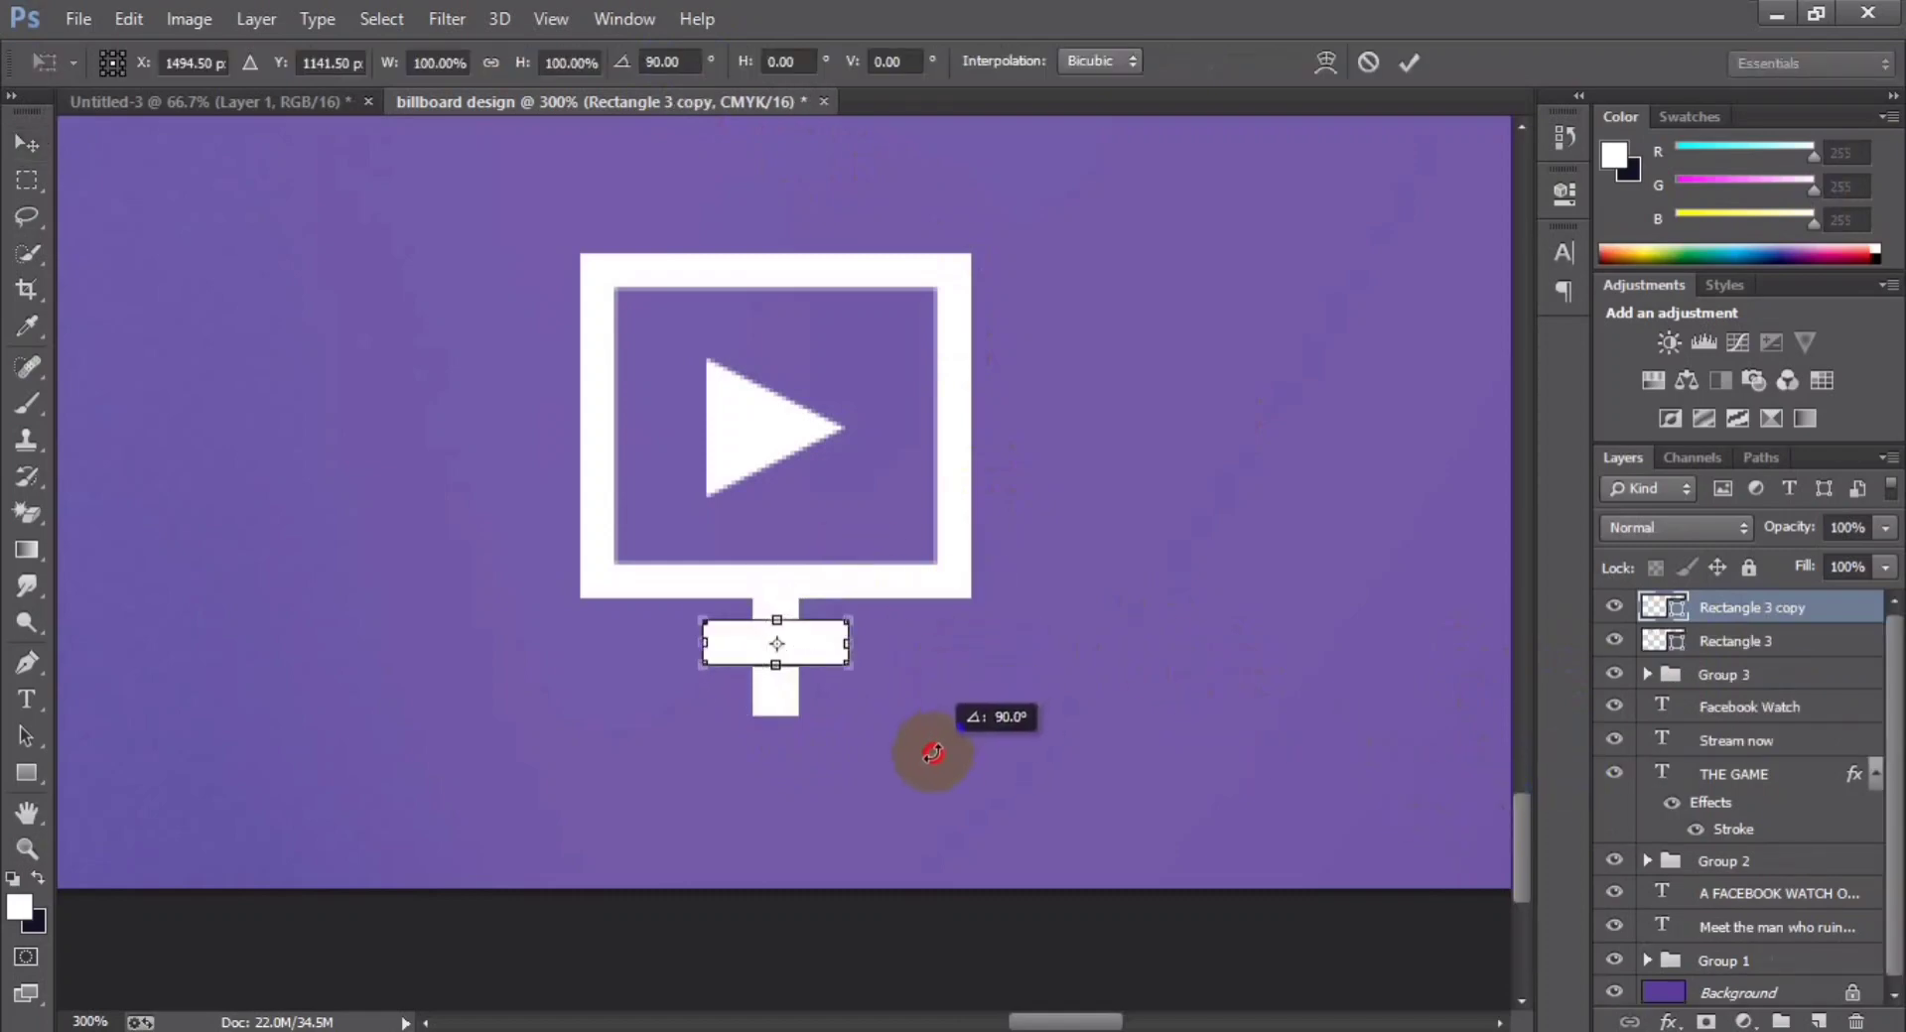
{"action": "mouse_move", "coordinate": [797, 645]}
{"action": "left_mouse_down"}
{"action": "mouse_move", "coordinate": [784, 706]}
{"action": "mouse_move", "coordinate": [838, 730]}
{"action": "mouse_move", "coordinate": [885, 720]}
{"action": "left_mouse_up"}
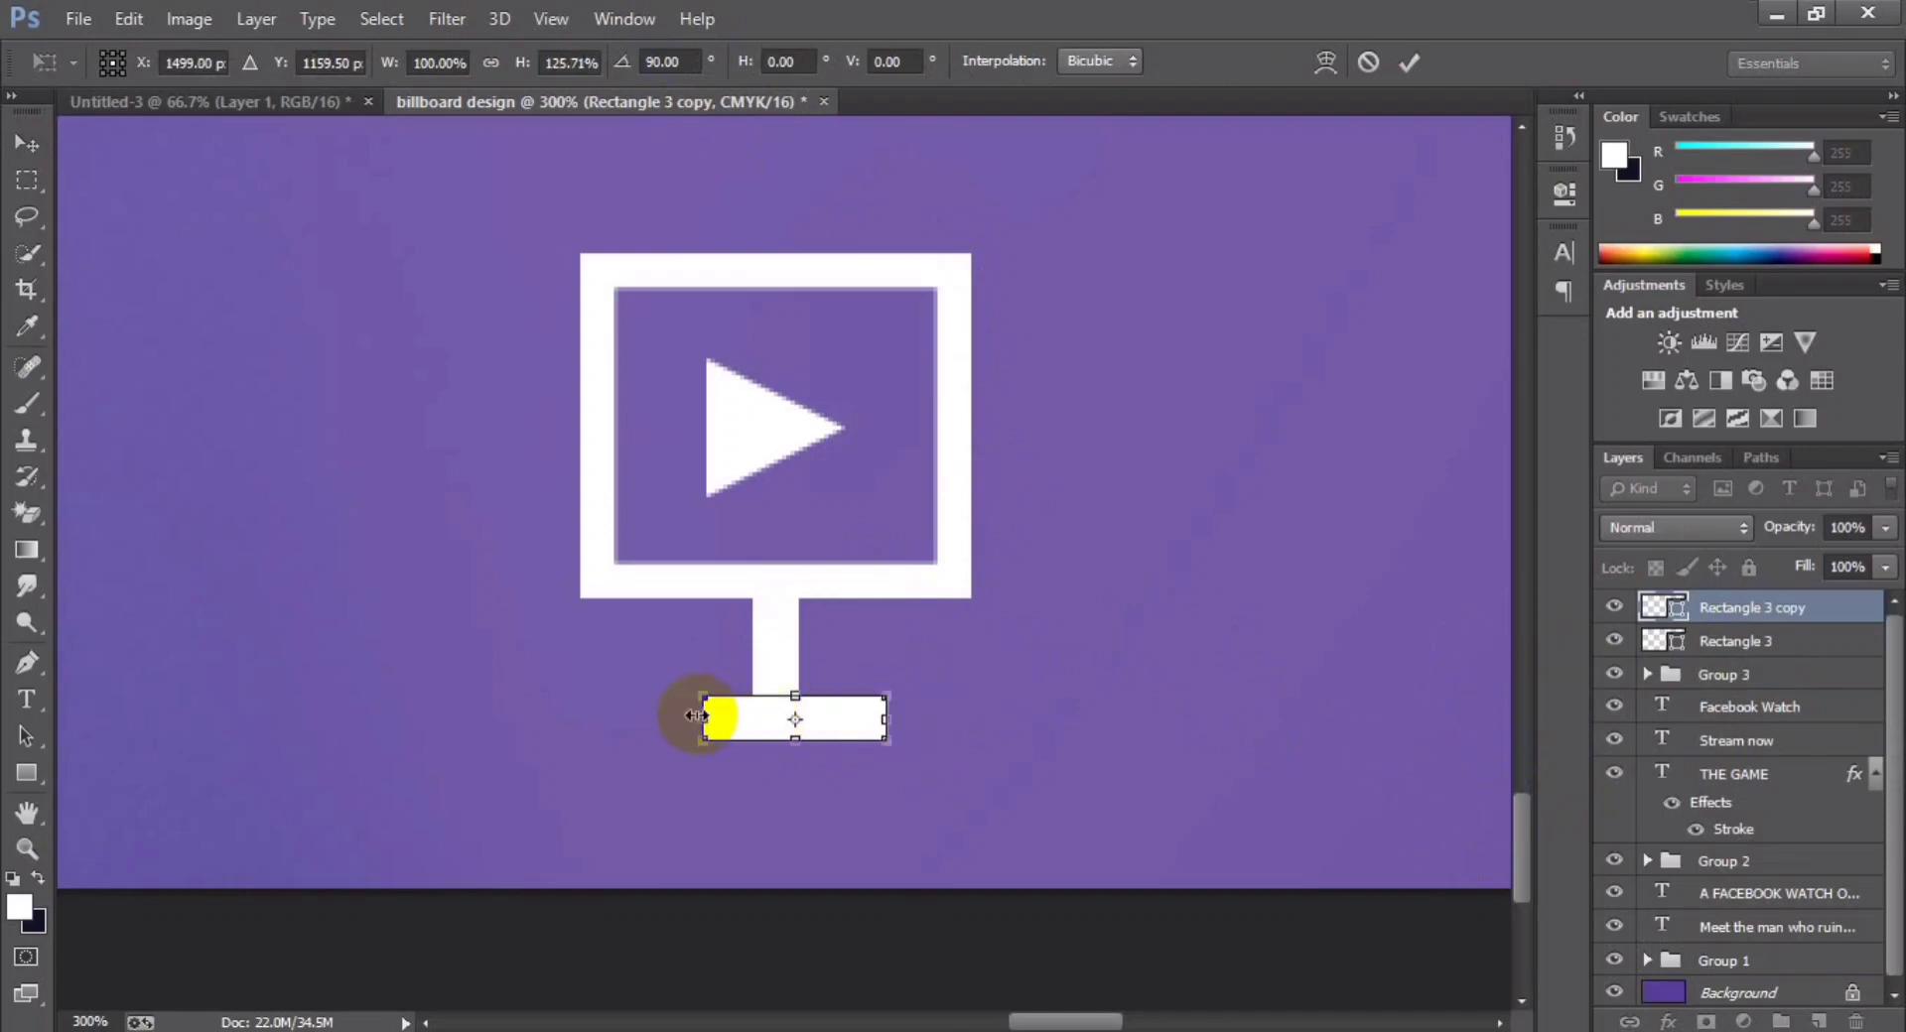
{"action": "left_click_drag", "start_coordinate": [696, 716], "coordinate": [652, 718]}
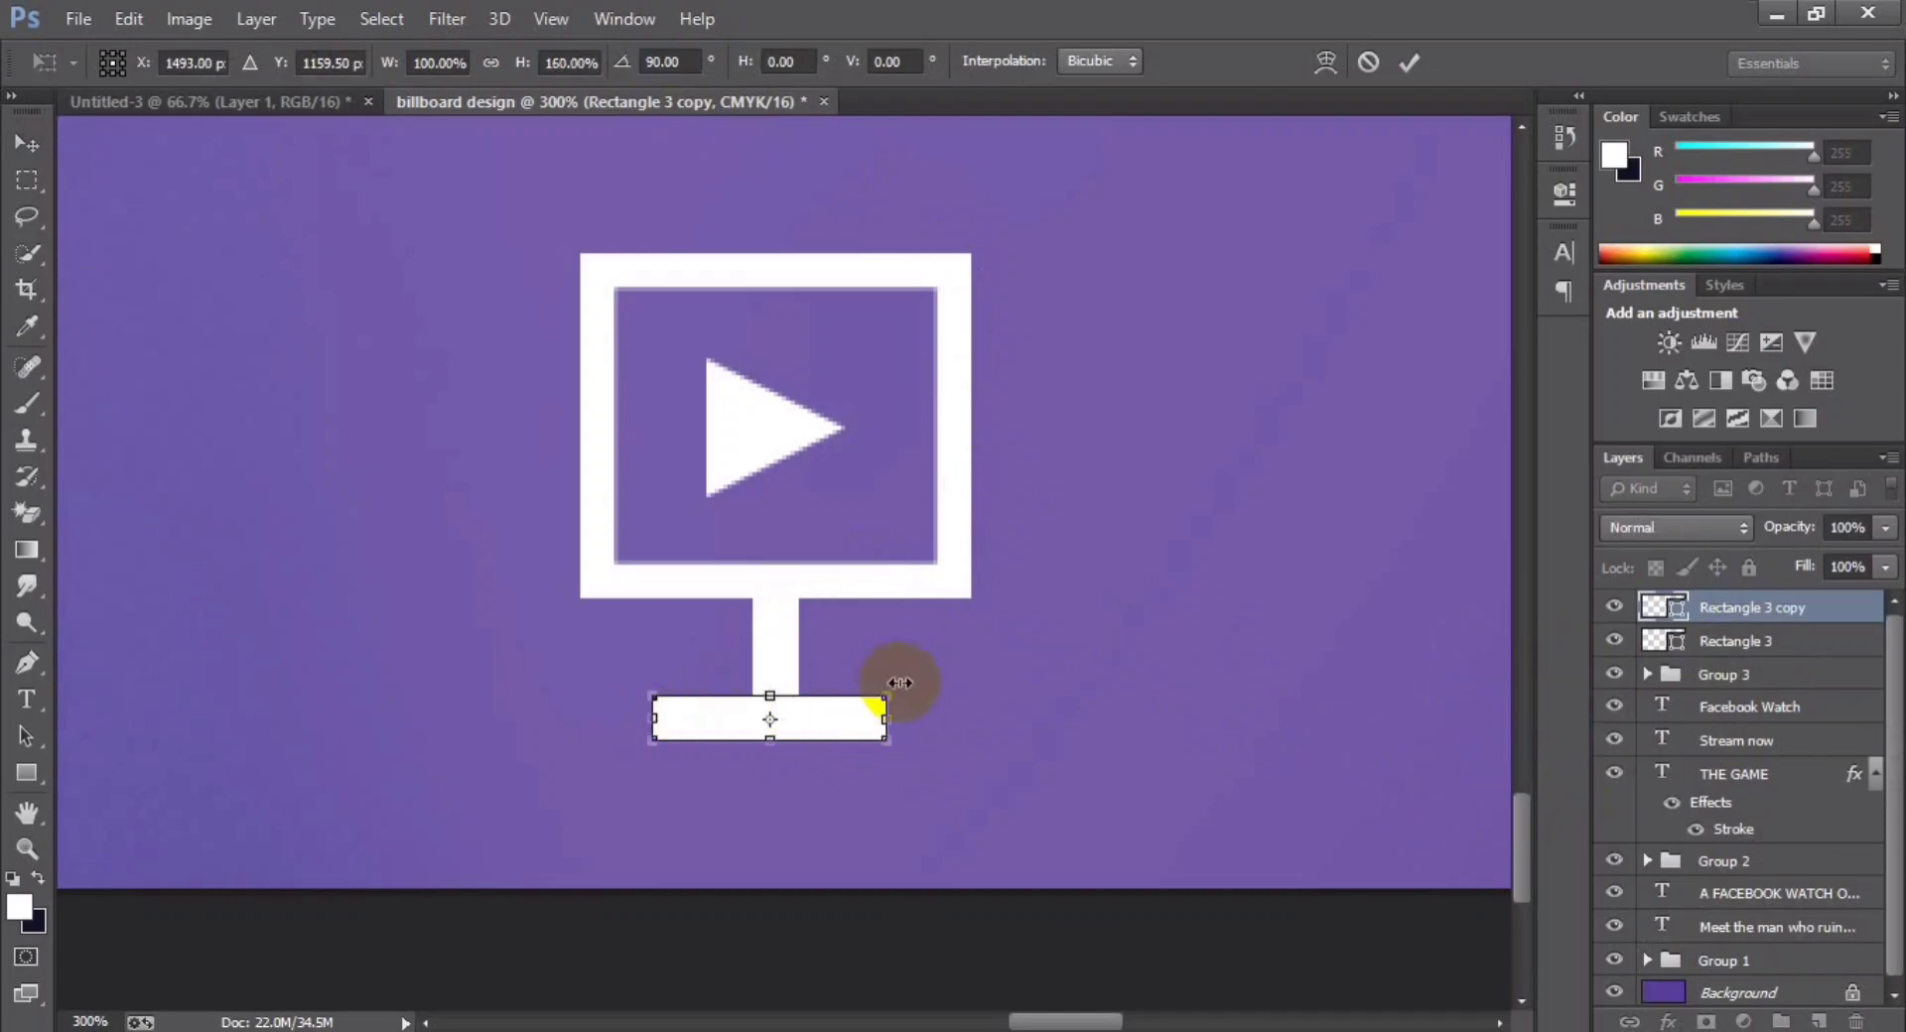
{"action": "left_click_drag", "start_coordinate": [887, 718], "coordinate": [915, 716]}
{"action": "key", "text": "Return"}
{"action": "left_click", "coordinate": [1720, 640], "text": "shift"}
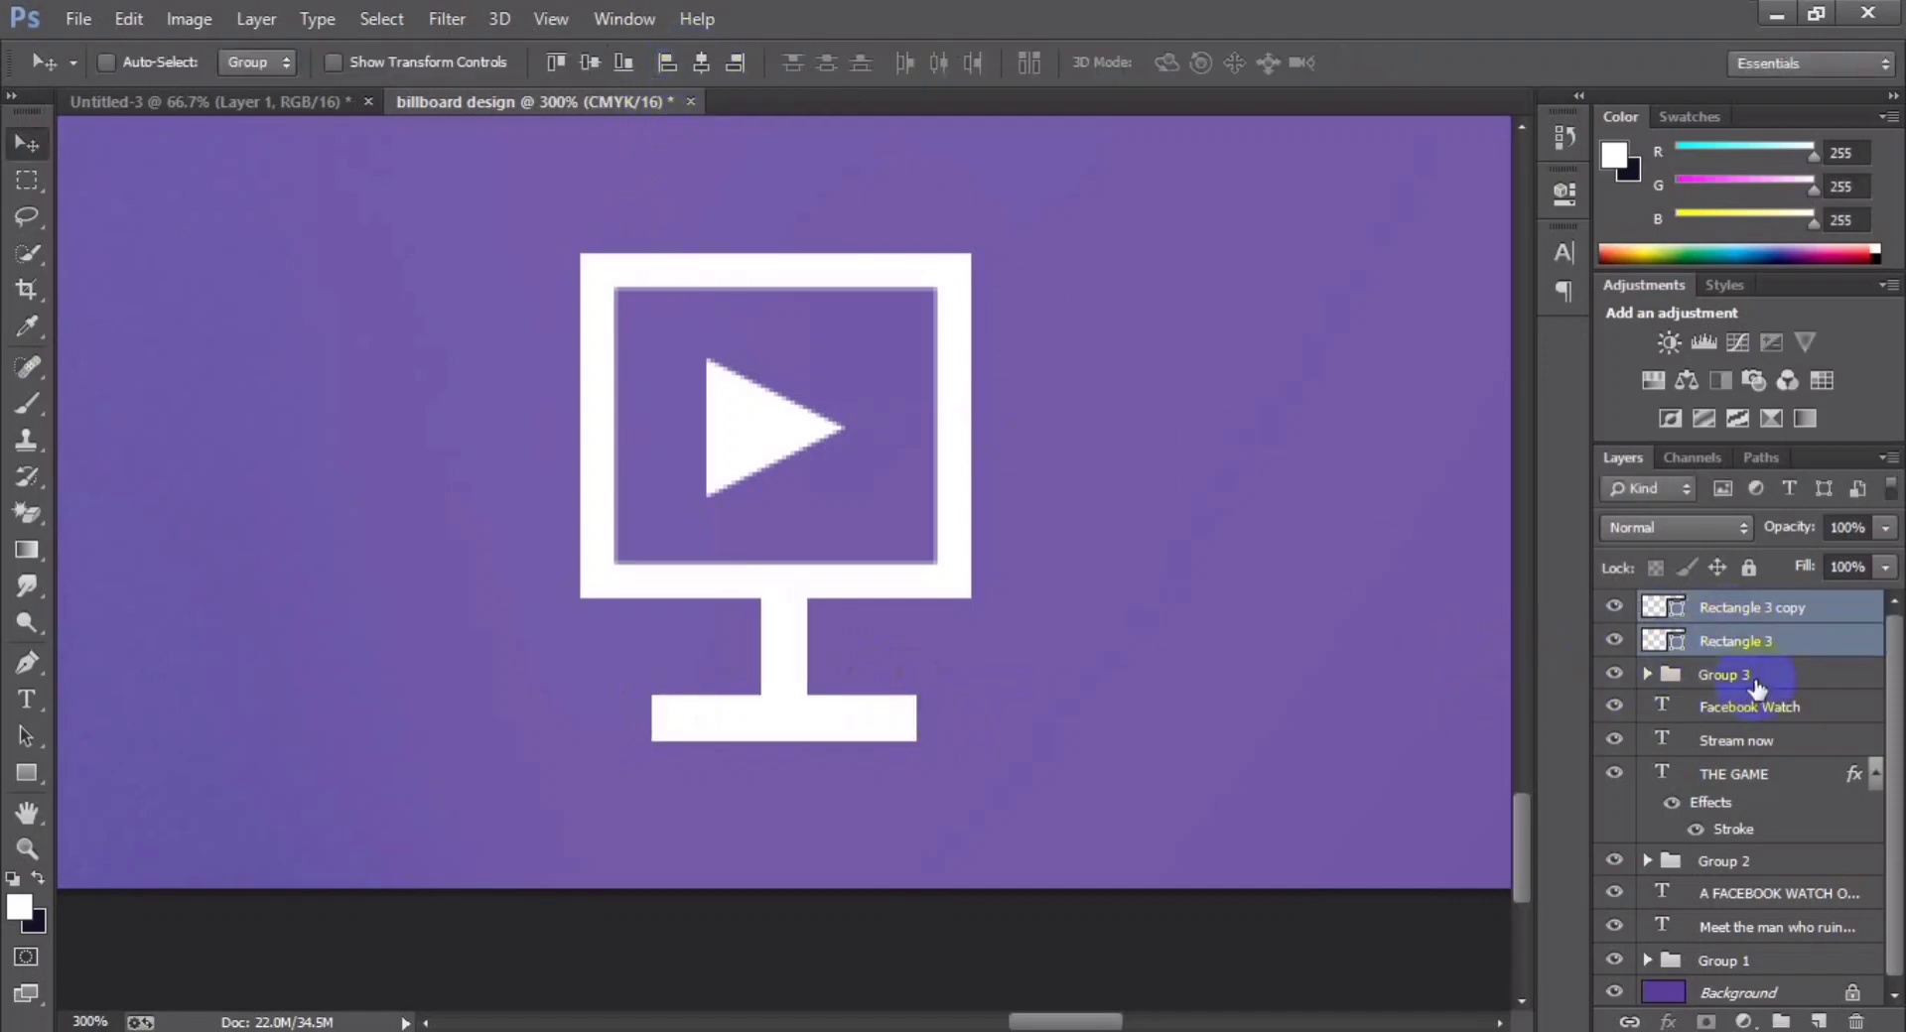
- Group the stem and base bar, combine them with the play icon group, and move it up
{"action": "key", "text": "ctrl+g"}
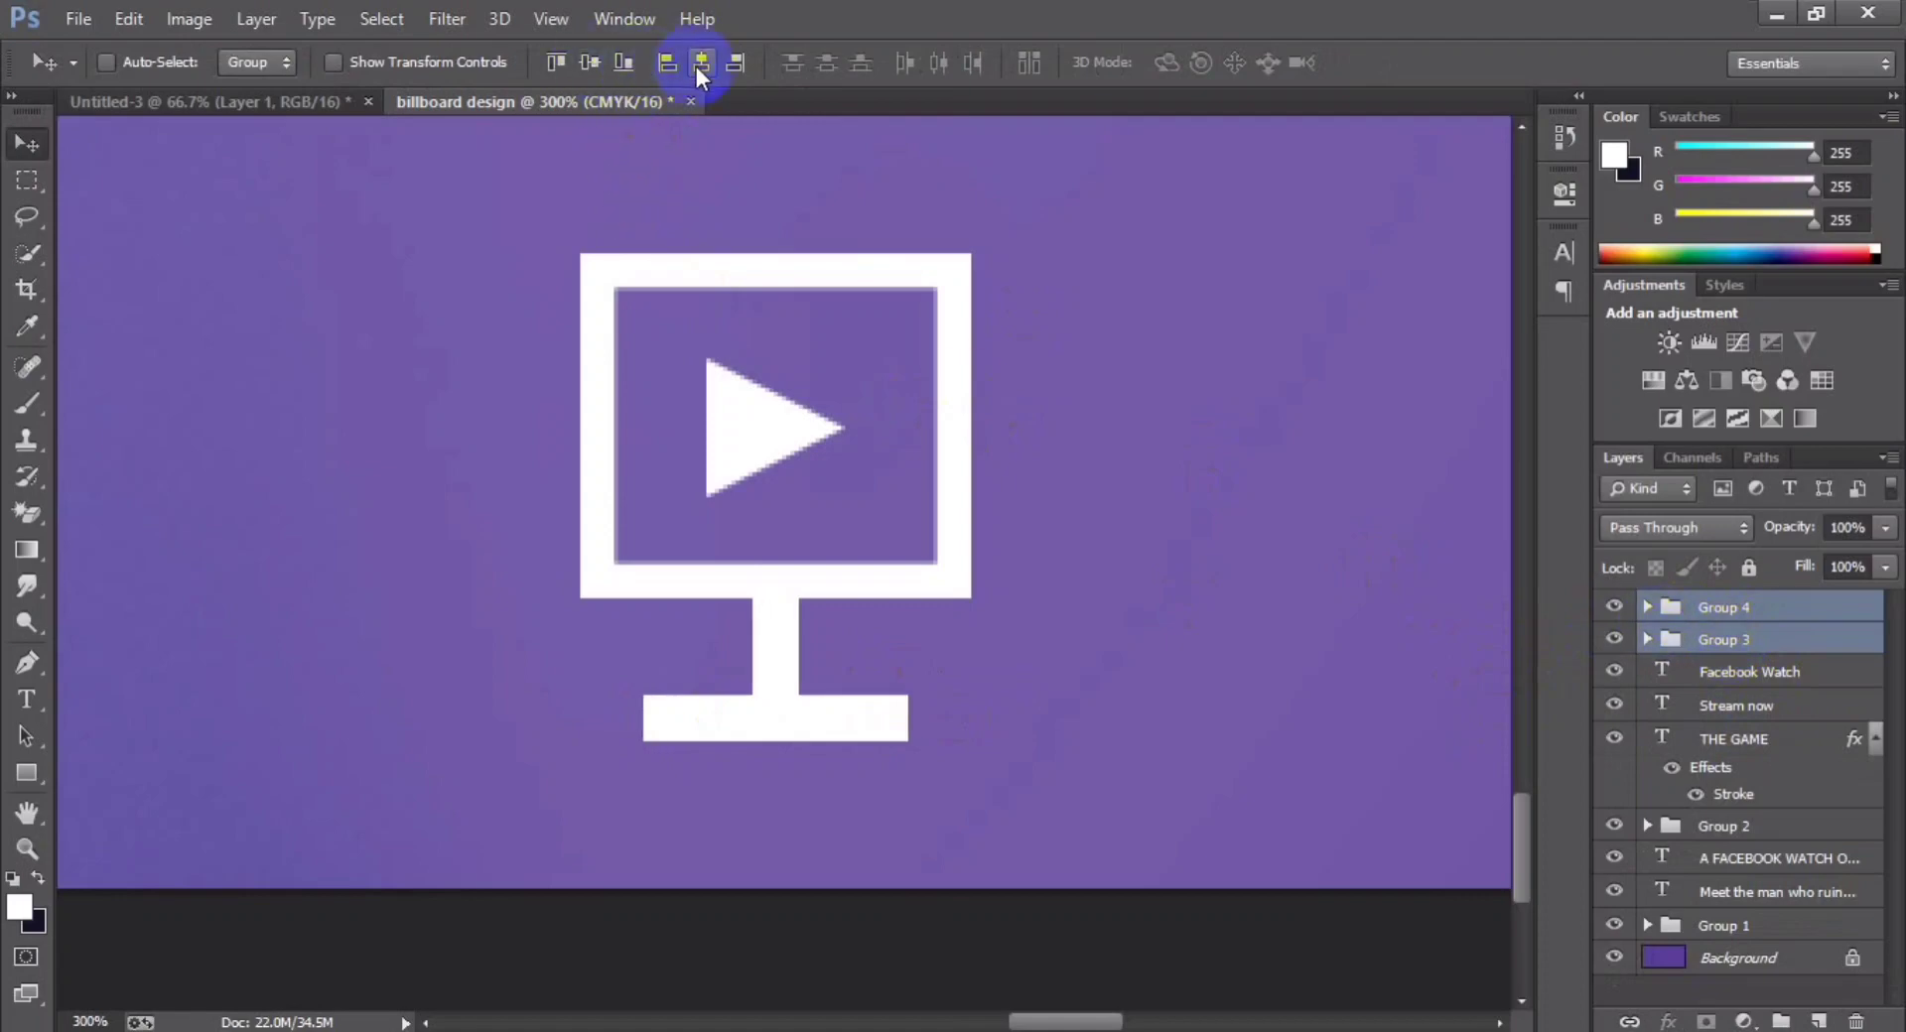
{"action": "key", "text": "ctrl+g"}
{"action": "key", "text": "ctrl+minus"}
{"action": "key", "text": "ctrl+minus"}
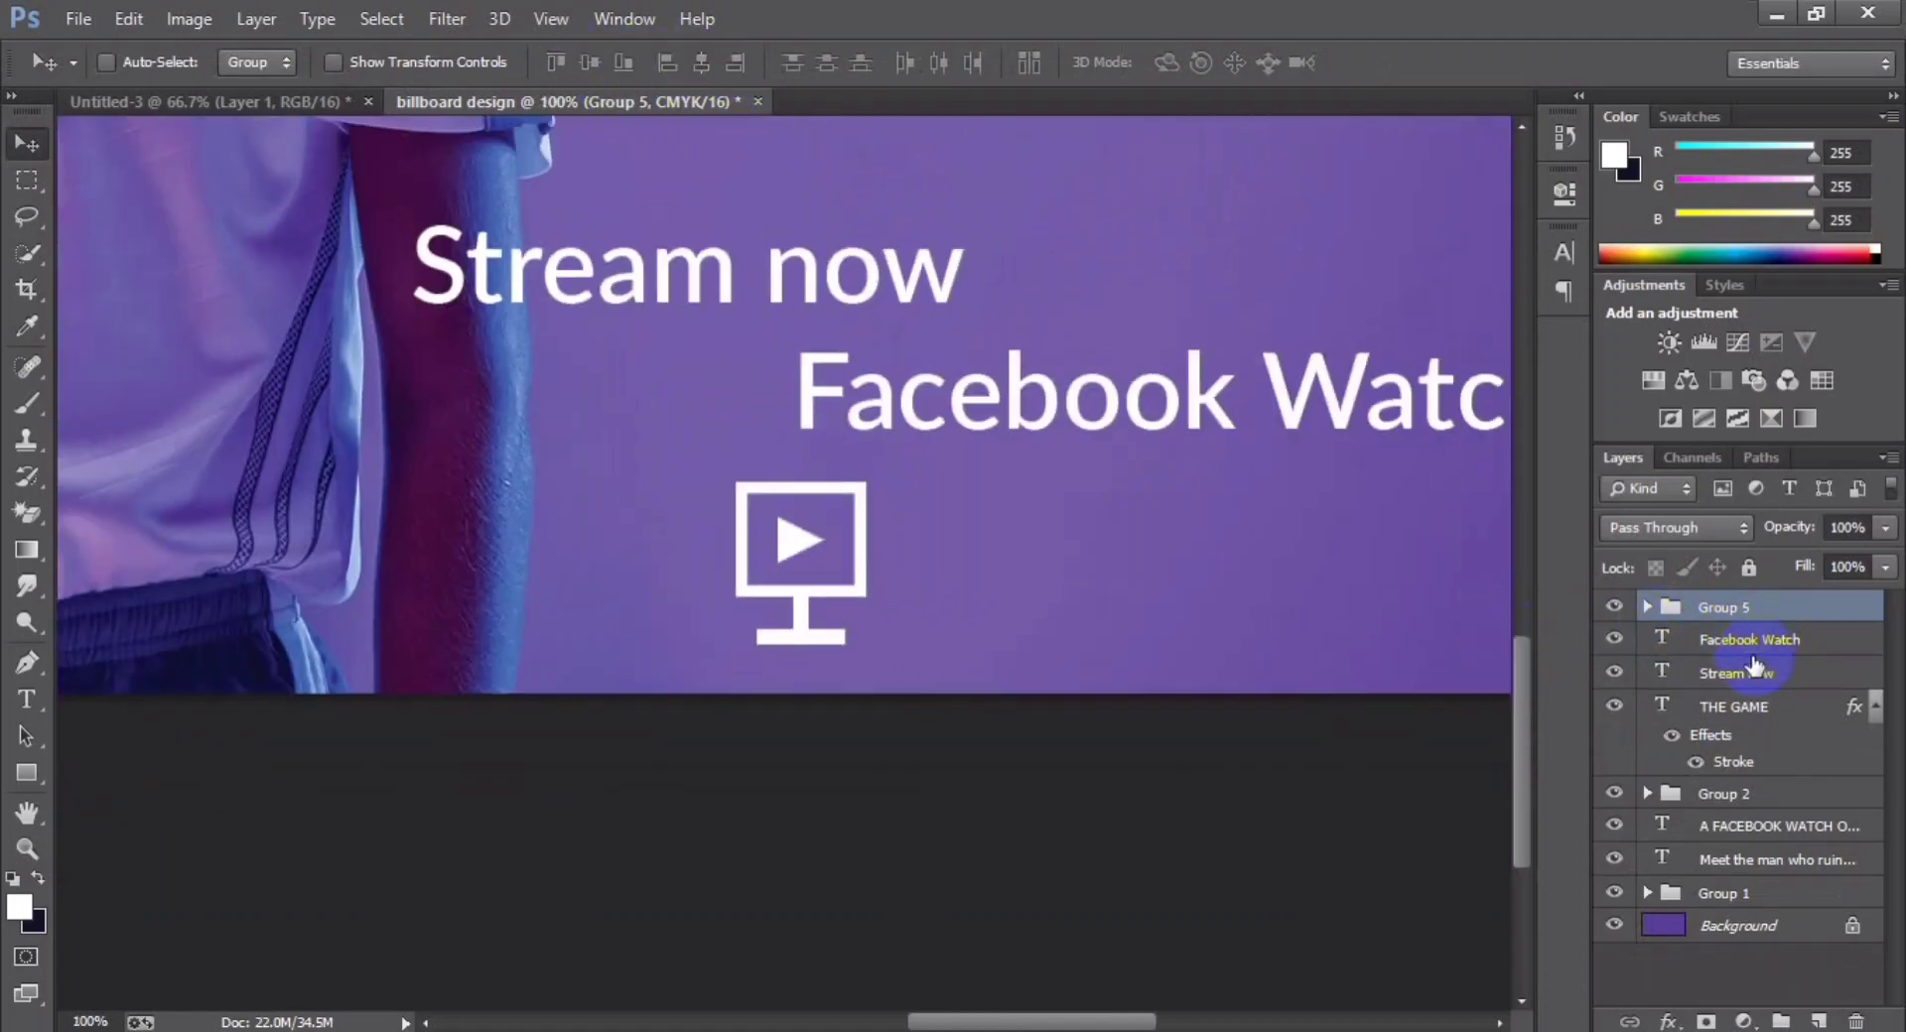
{"action": "left_click_drag", "start_coordinate": [568, 784], "coordinate": [818, 754]}
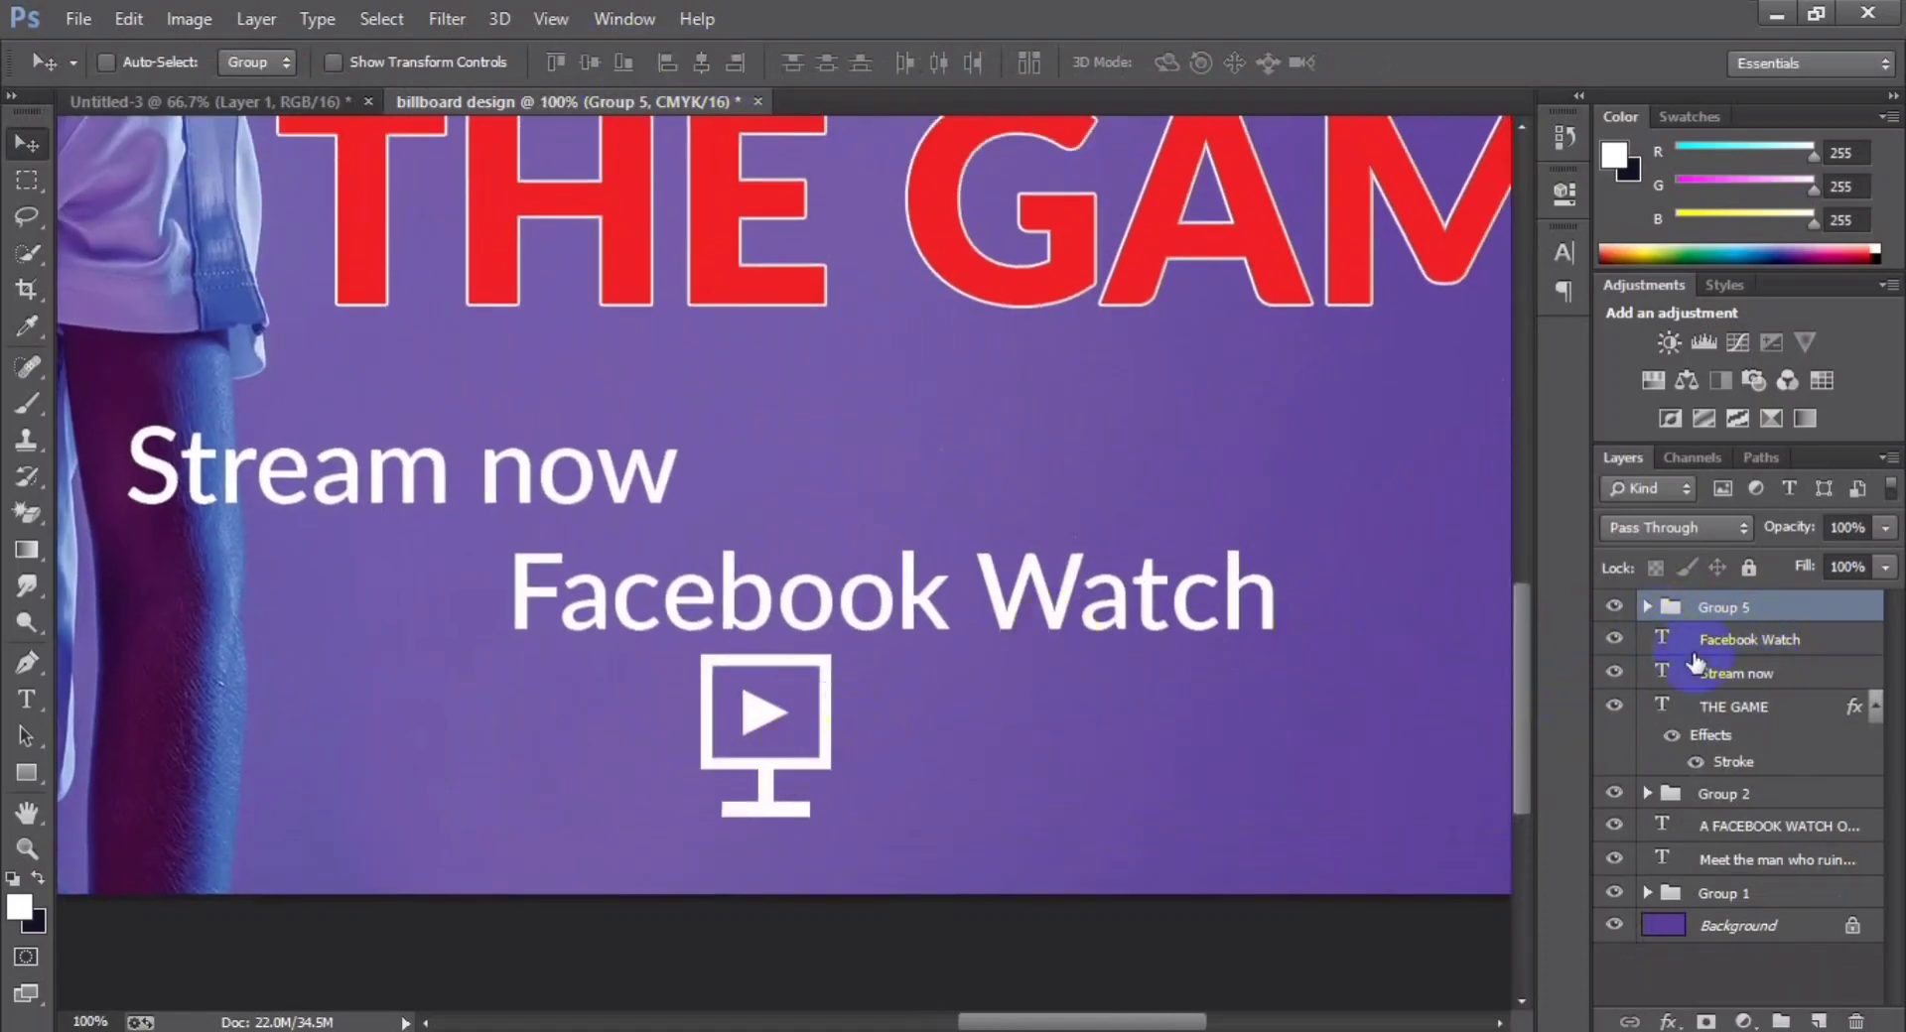
- Align Stream now and Facebook Watch on one line, spacing them around the icon
{"action": "left_click", "coordinate": [1747, 639]}
{"action": "left_click", "coordinate": [1735, 673], "text": "shift"}
{"action": "left_click", "coordinate": [575, 59]}
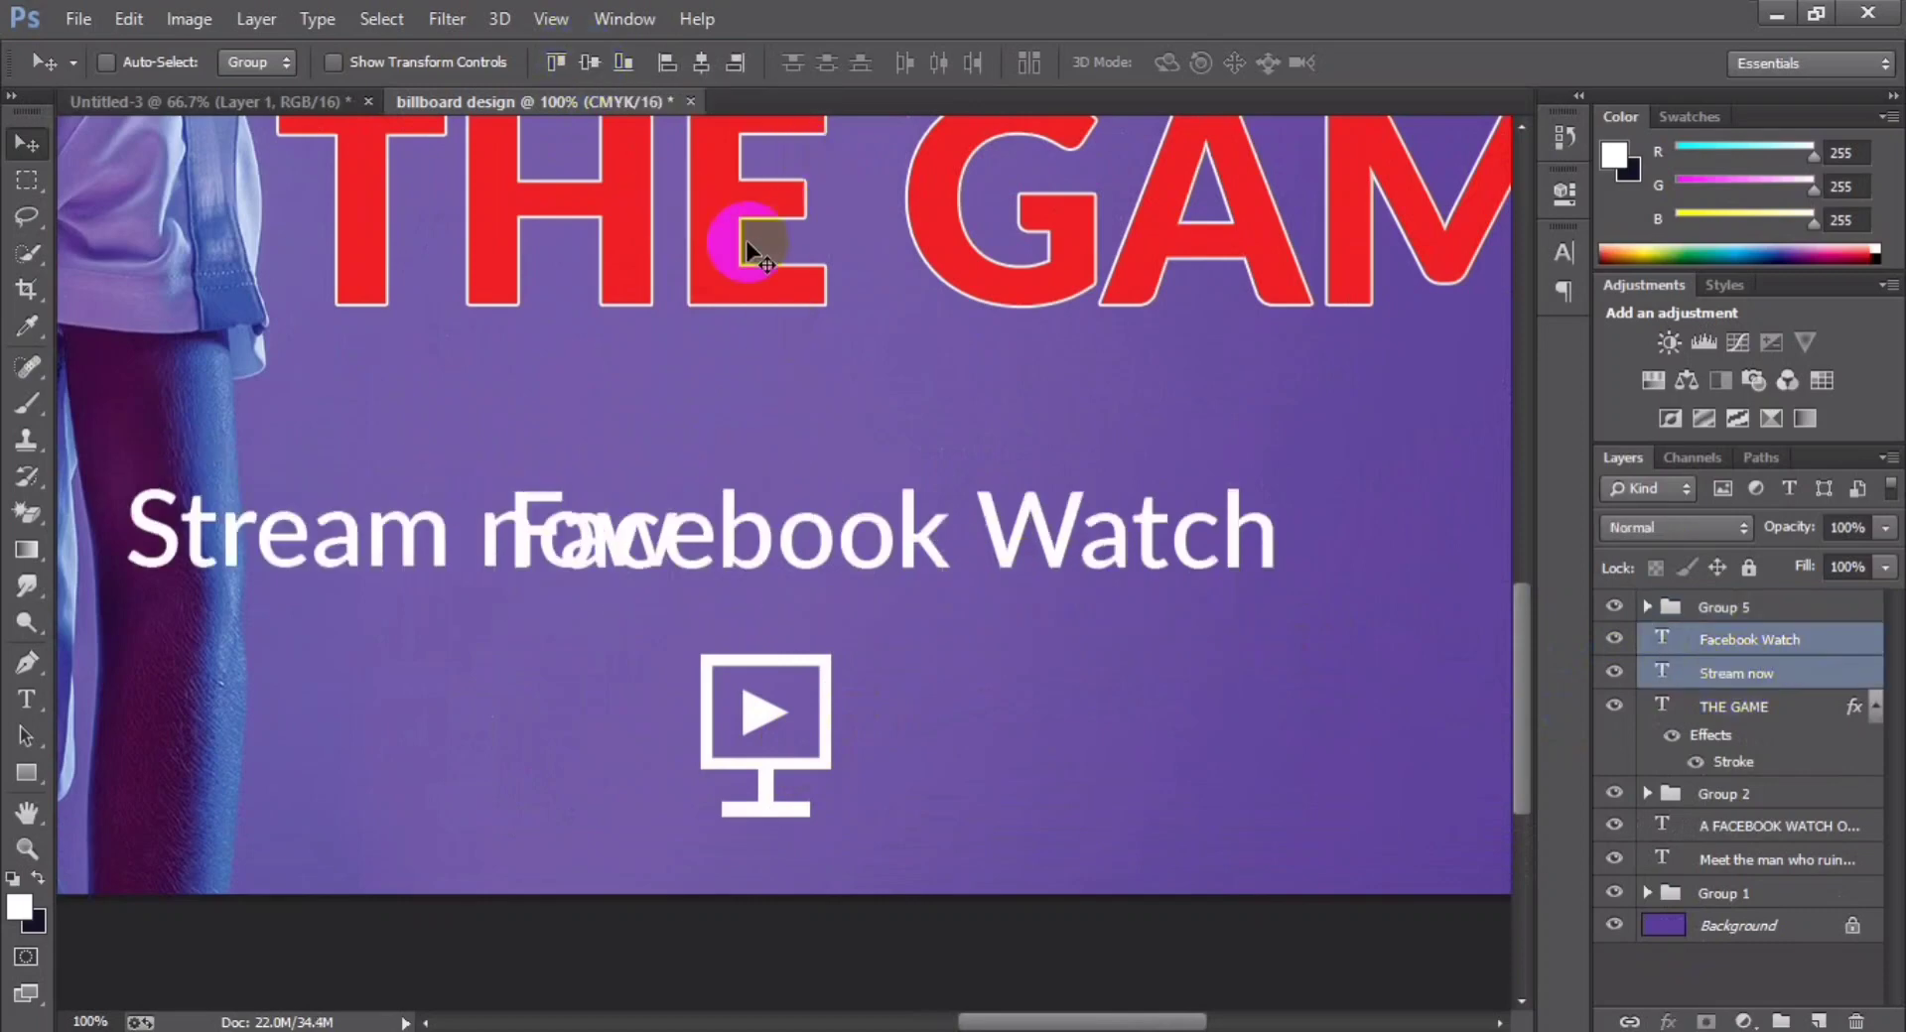
{"action": "left_click", "coordinate": [1705, 639]}
{"action": "left_click_drag", "start_coordinate": [969, 552], "coordinate": [1338, 569]}
{"action": "left_click_drag", "start_coordinate": [777, 764], "coordinate": [812, 558]}
{"action": "left_click", "coordinate": [1747, 639]}
{"action": "left_click", "coordinate": [1717, 673]}
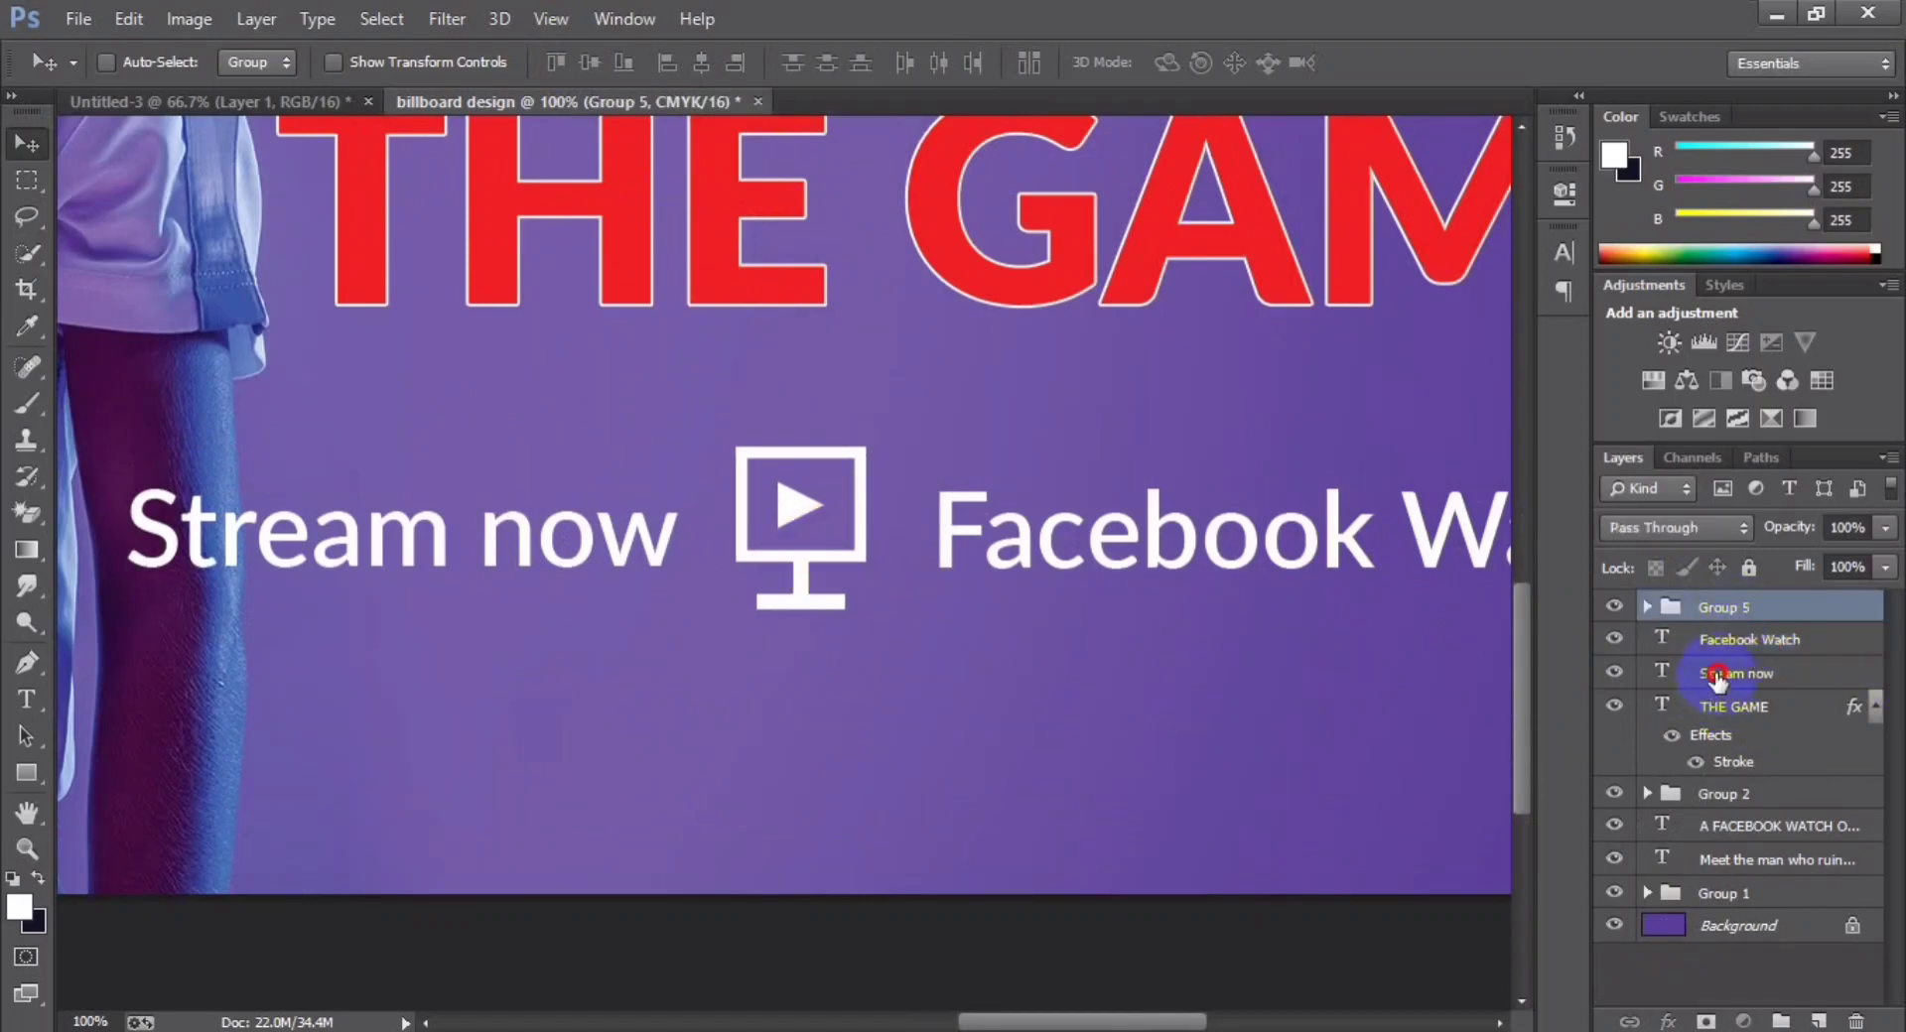
{"action": "left_click", "coordinate": [1717, 673], "text": "shift"}
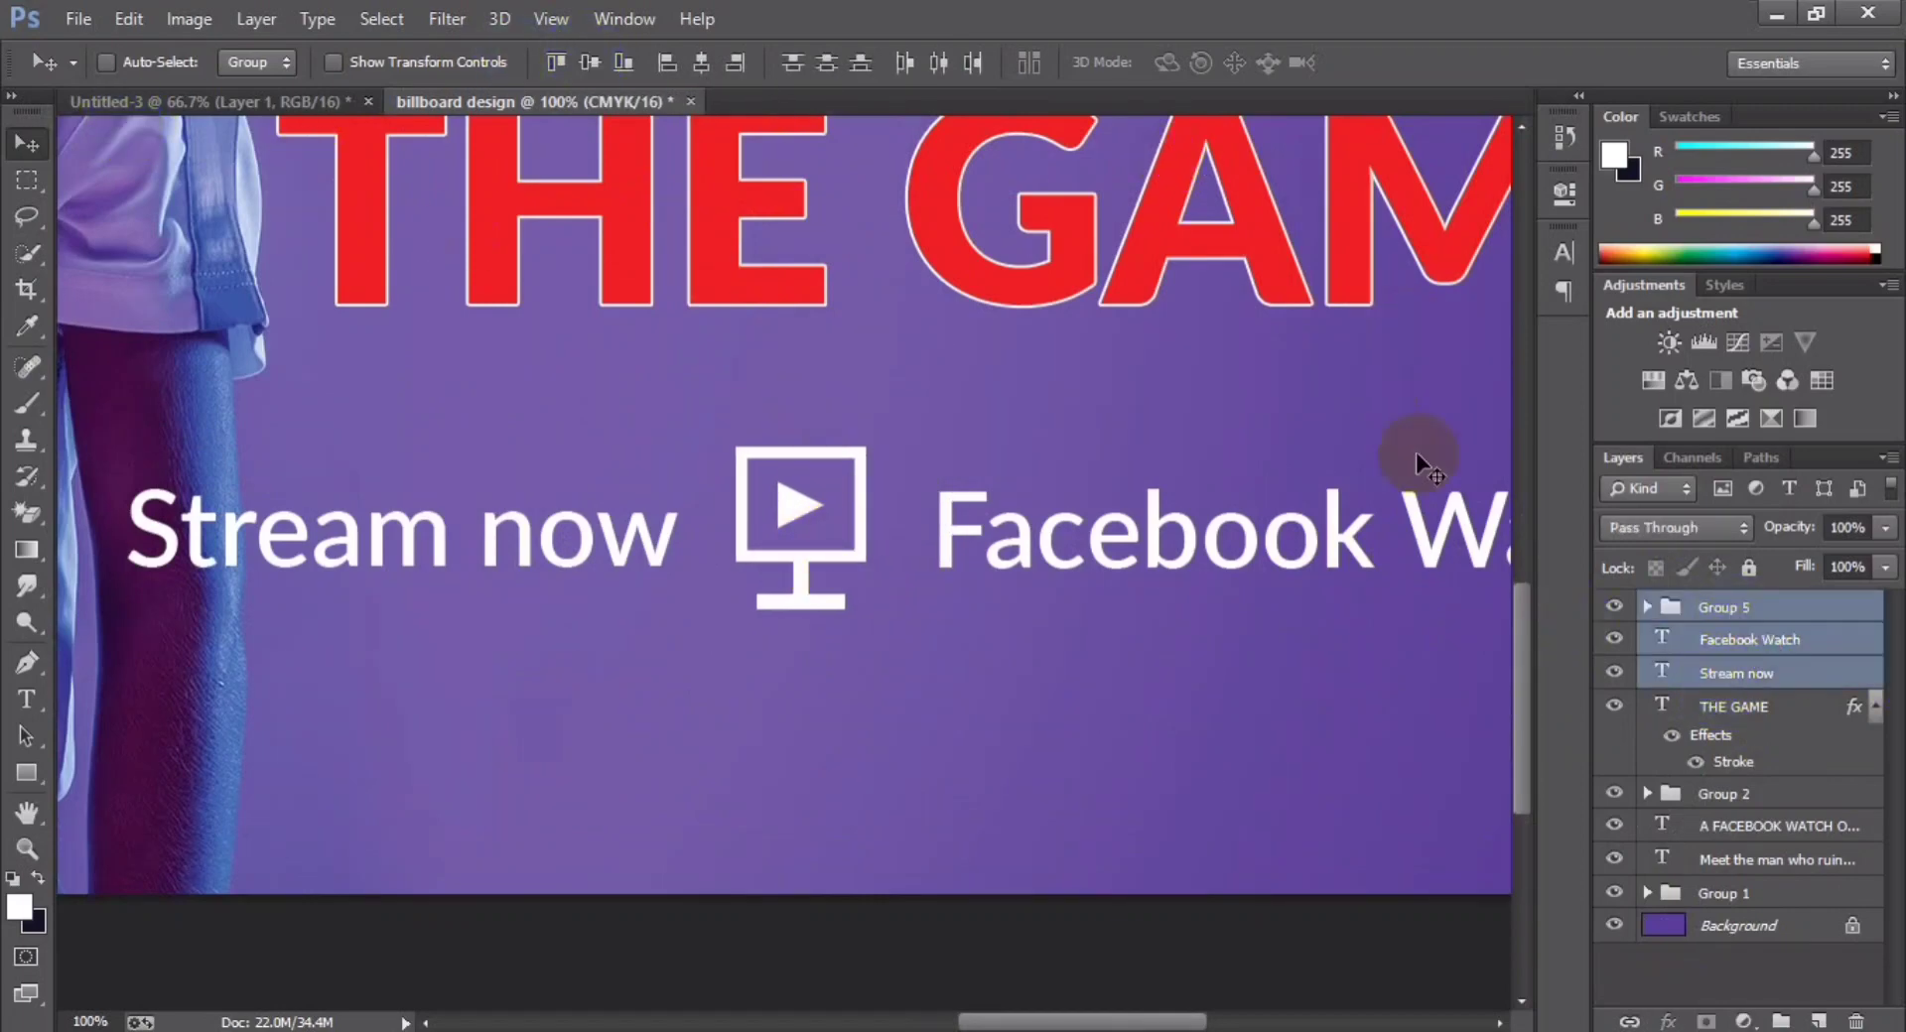
- Nudge Facebook Watch and Stream now closer to the play icon
{"action": "left_click", "coordinate": [1765, 641]}
{"action": "key", "text": "ctrl+t"}
{"action": "key", "text": "Left"}
{"action": "key", "text": "Left"}
{"action": "key", "text": "Left"}
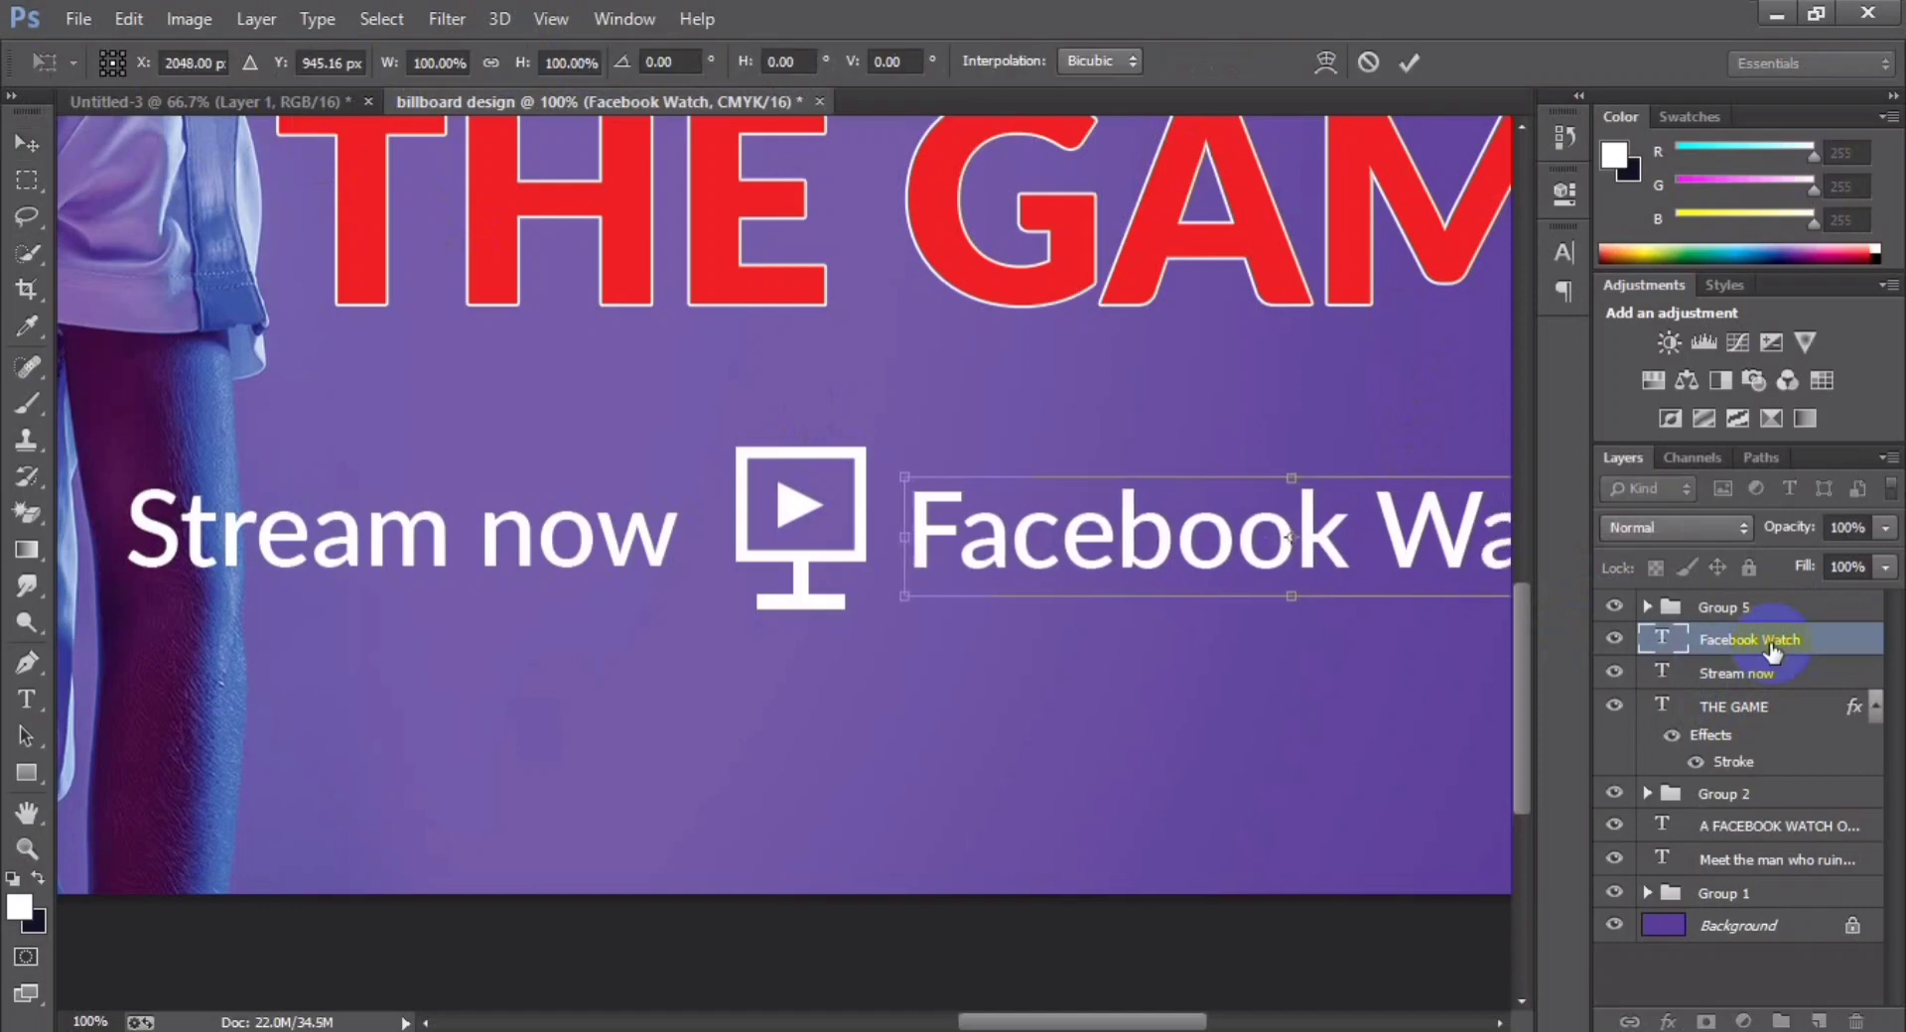
{"action": "key", "text": "Left"}
{"action": "key", "text": "Left"}
{"action": "key", "text": "Left"}
{"action": "key", "text": "Left"}
{"action": "key", "text": "Left"}
{"action": "key", "text": "Left"}
{"action": "key", "text": "Left"}
{"action": "key", "text": "Left"}
{"action": "key", "text": "Left"}
{"action": "key", "text": "Return"}
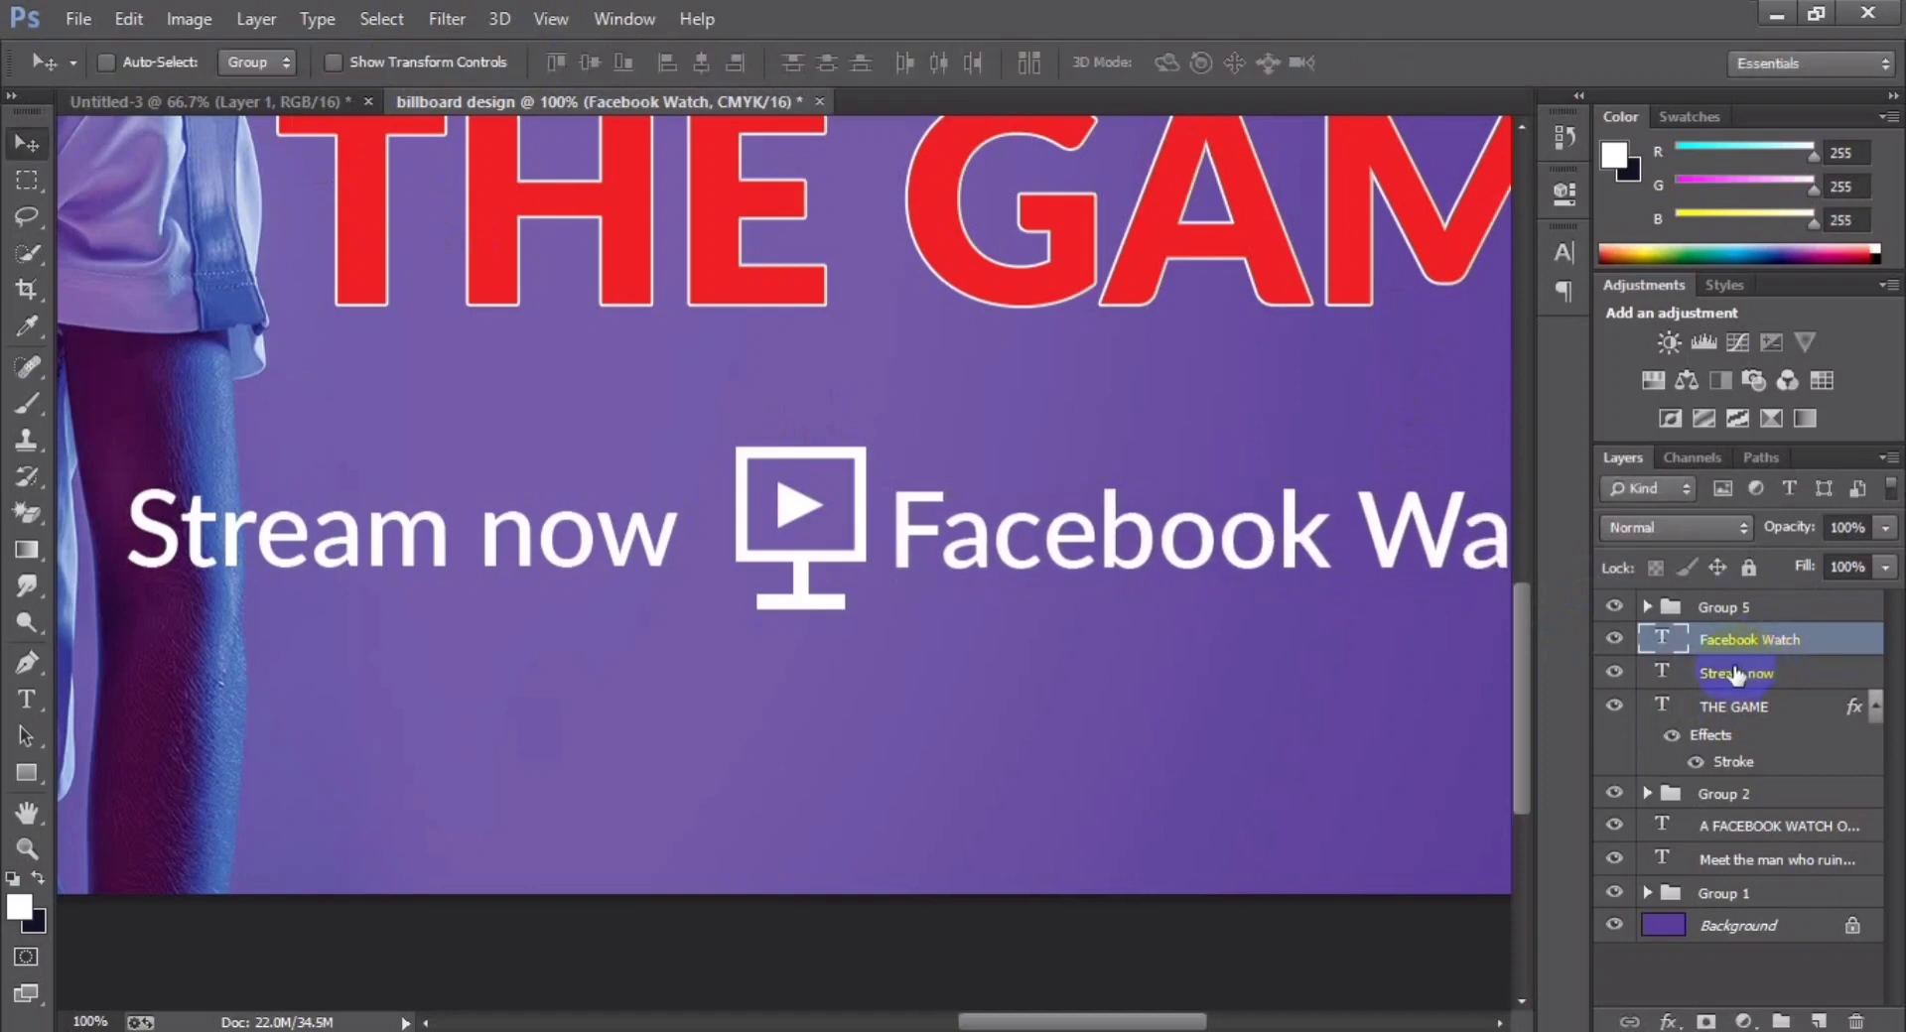
{"action": "left_click", "coordinate": [1735, 673]}
{"action": "key", "text": "ctrl+t"}
{"action": "key", "text": "shift+Right"}
{"action": "key", "text": "shift+Right"}
{"action": "key", "text": "shift+Right"}
{"action": "key", "text": "shift+Right"}
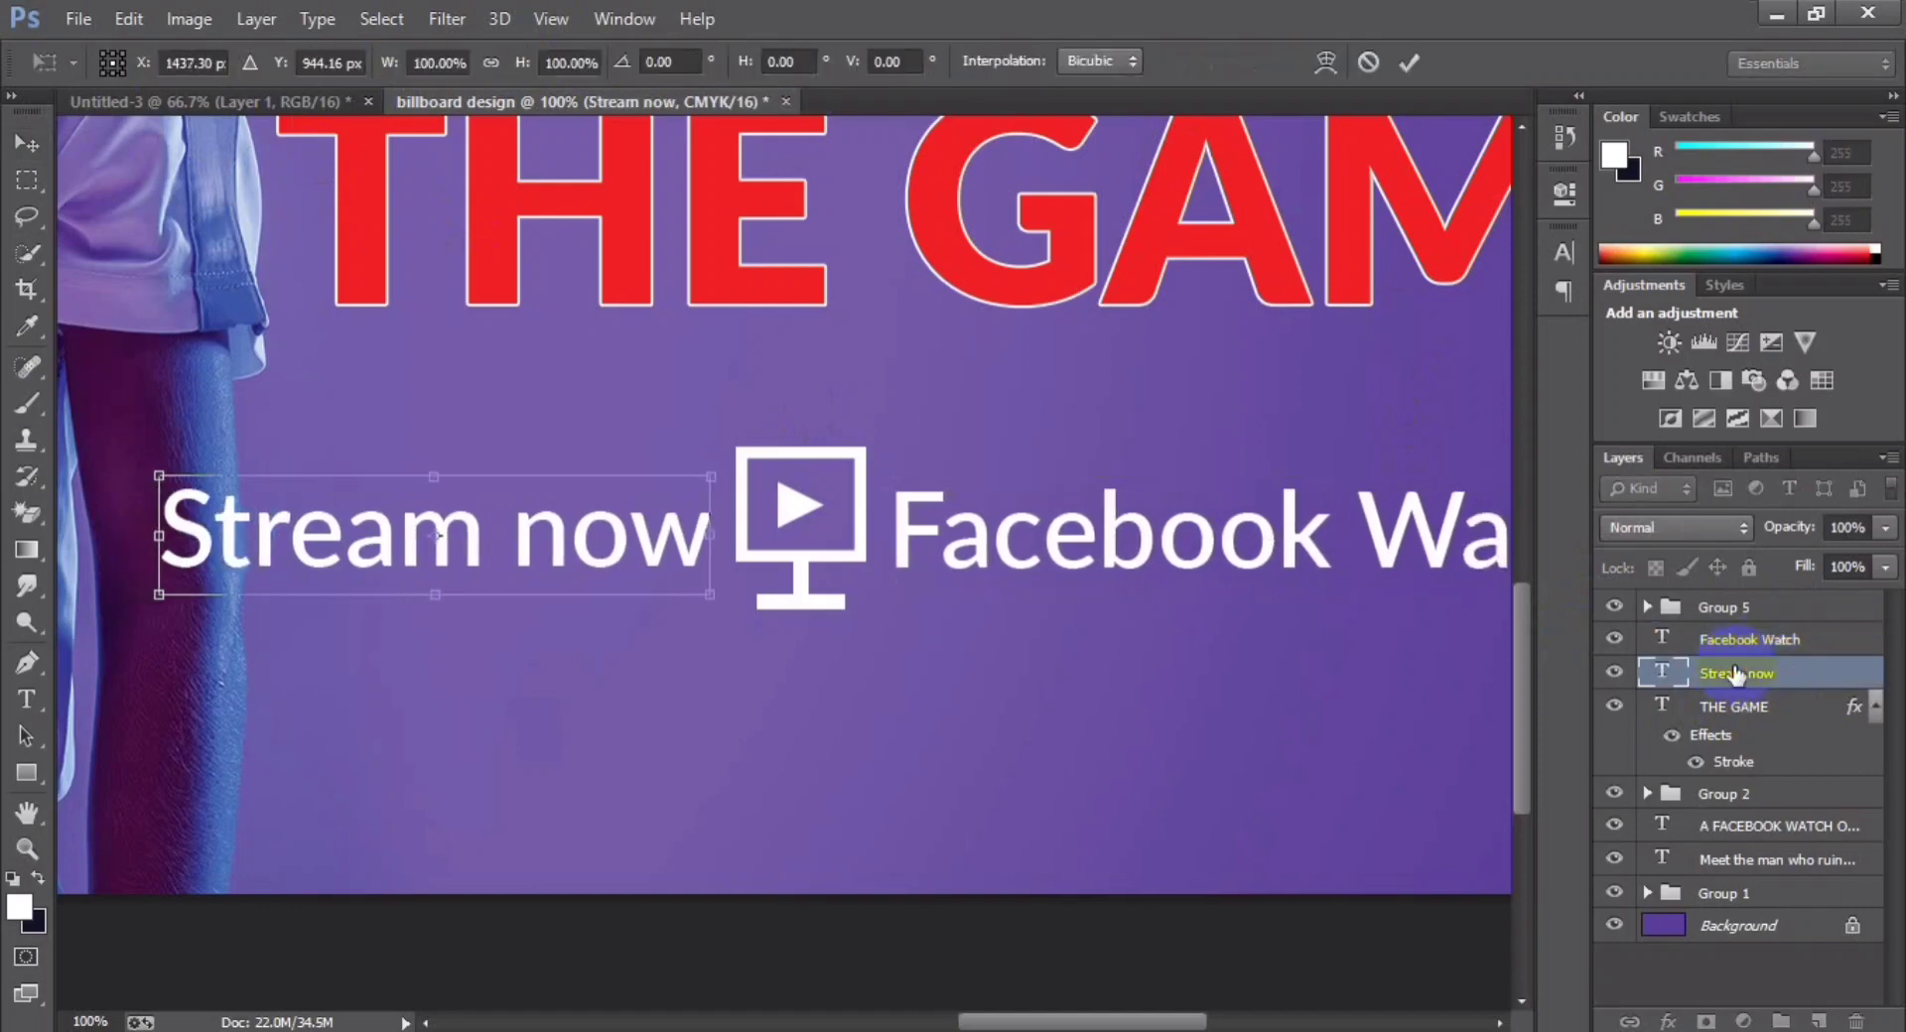
{"action": "key", "text": "shift+Left"}
{"action": "key", "text": "Return"}
- Group the icon and both texts together as Group 6
{"action": "key", "text": "ctrl+minus"}
{"action": "left_click", "coordinate": [1723, 607]}
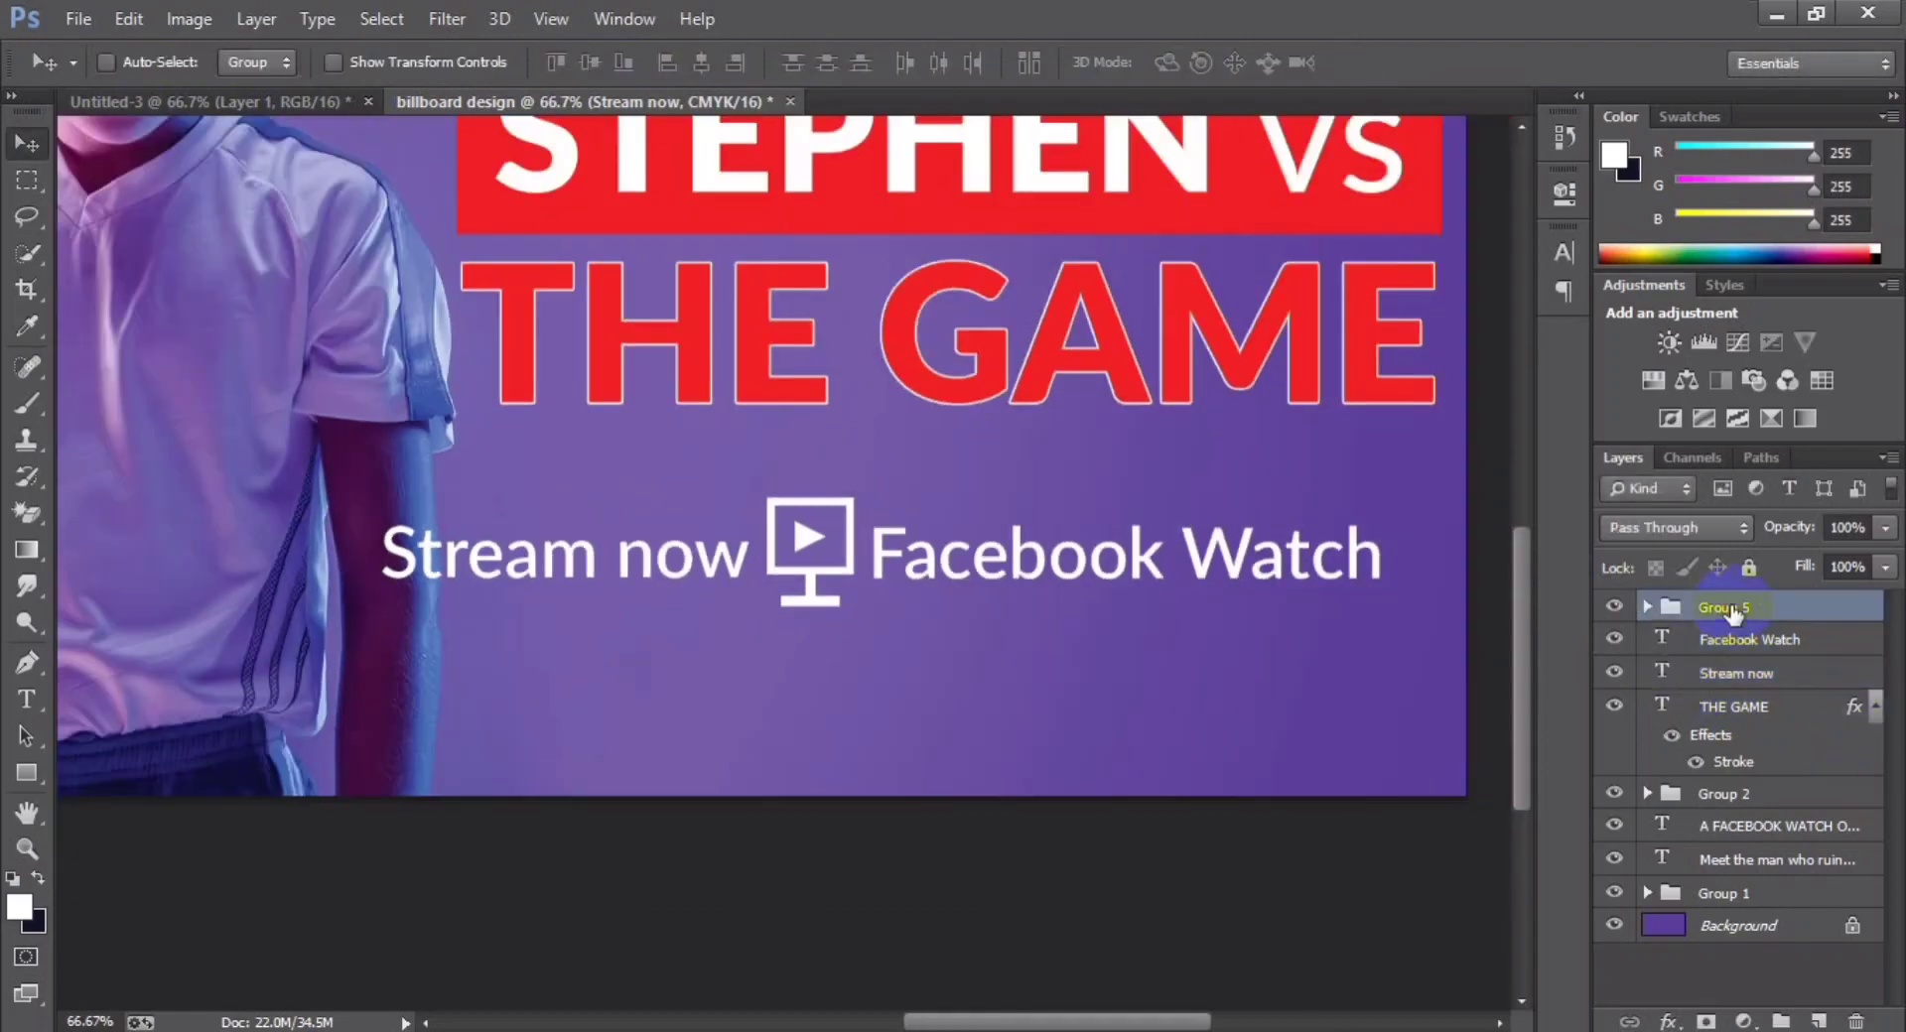
{"action": "left_click", "coordinate": [1735, 673], "text": "shift"}
{"action": "key", "text": "ctrl+g"}
{"action": "key", "text": "ctrl+minus"}
{"action": "key", "text": "ctrl+minus"}
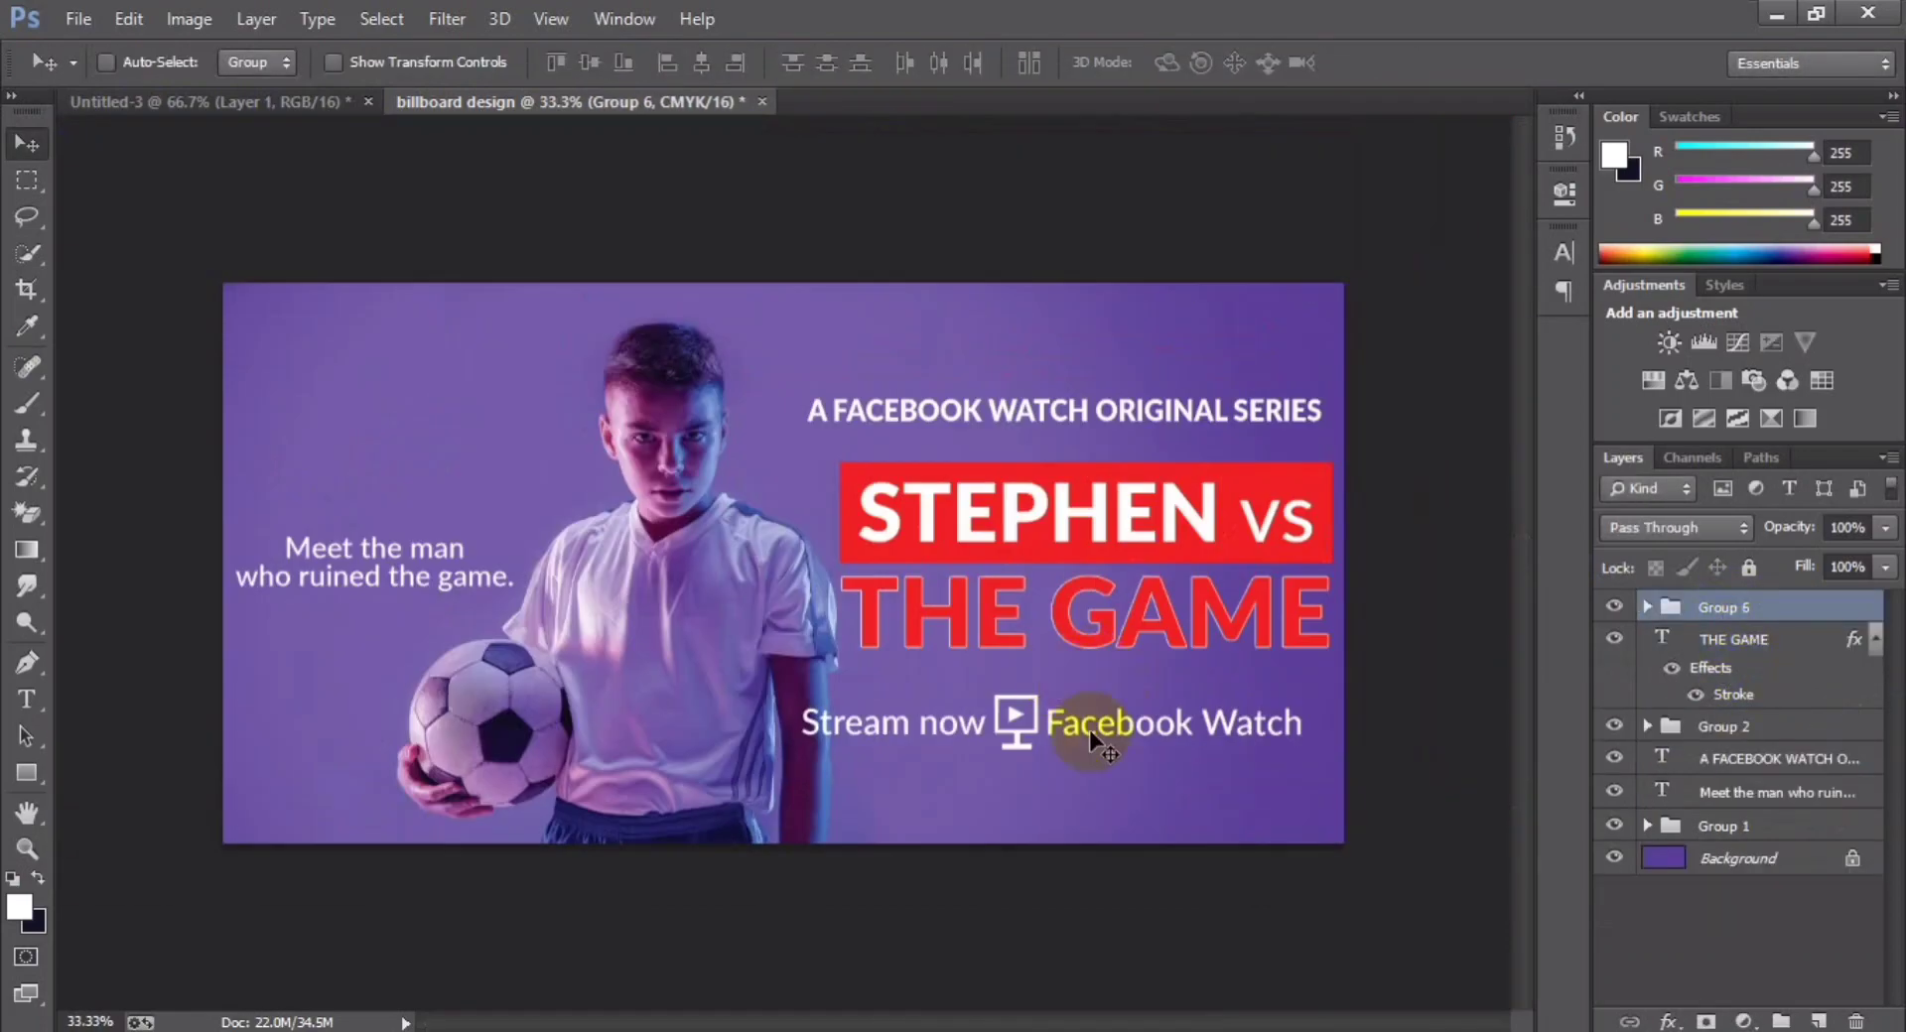
- Shrink Group 6 to about 80% and move it beneath THE GAME
{"action": "key", "text": "ctrl+t"}
{"action": "left_click_drag", "start_coordinate": [1330, 754], "coordinate": [1274, 703]}
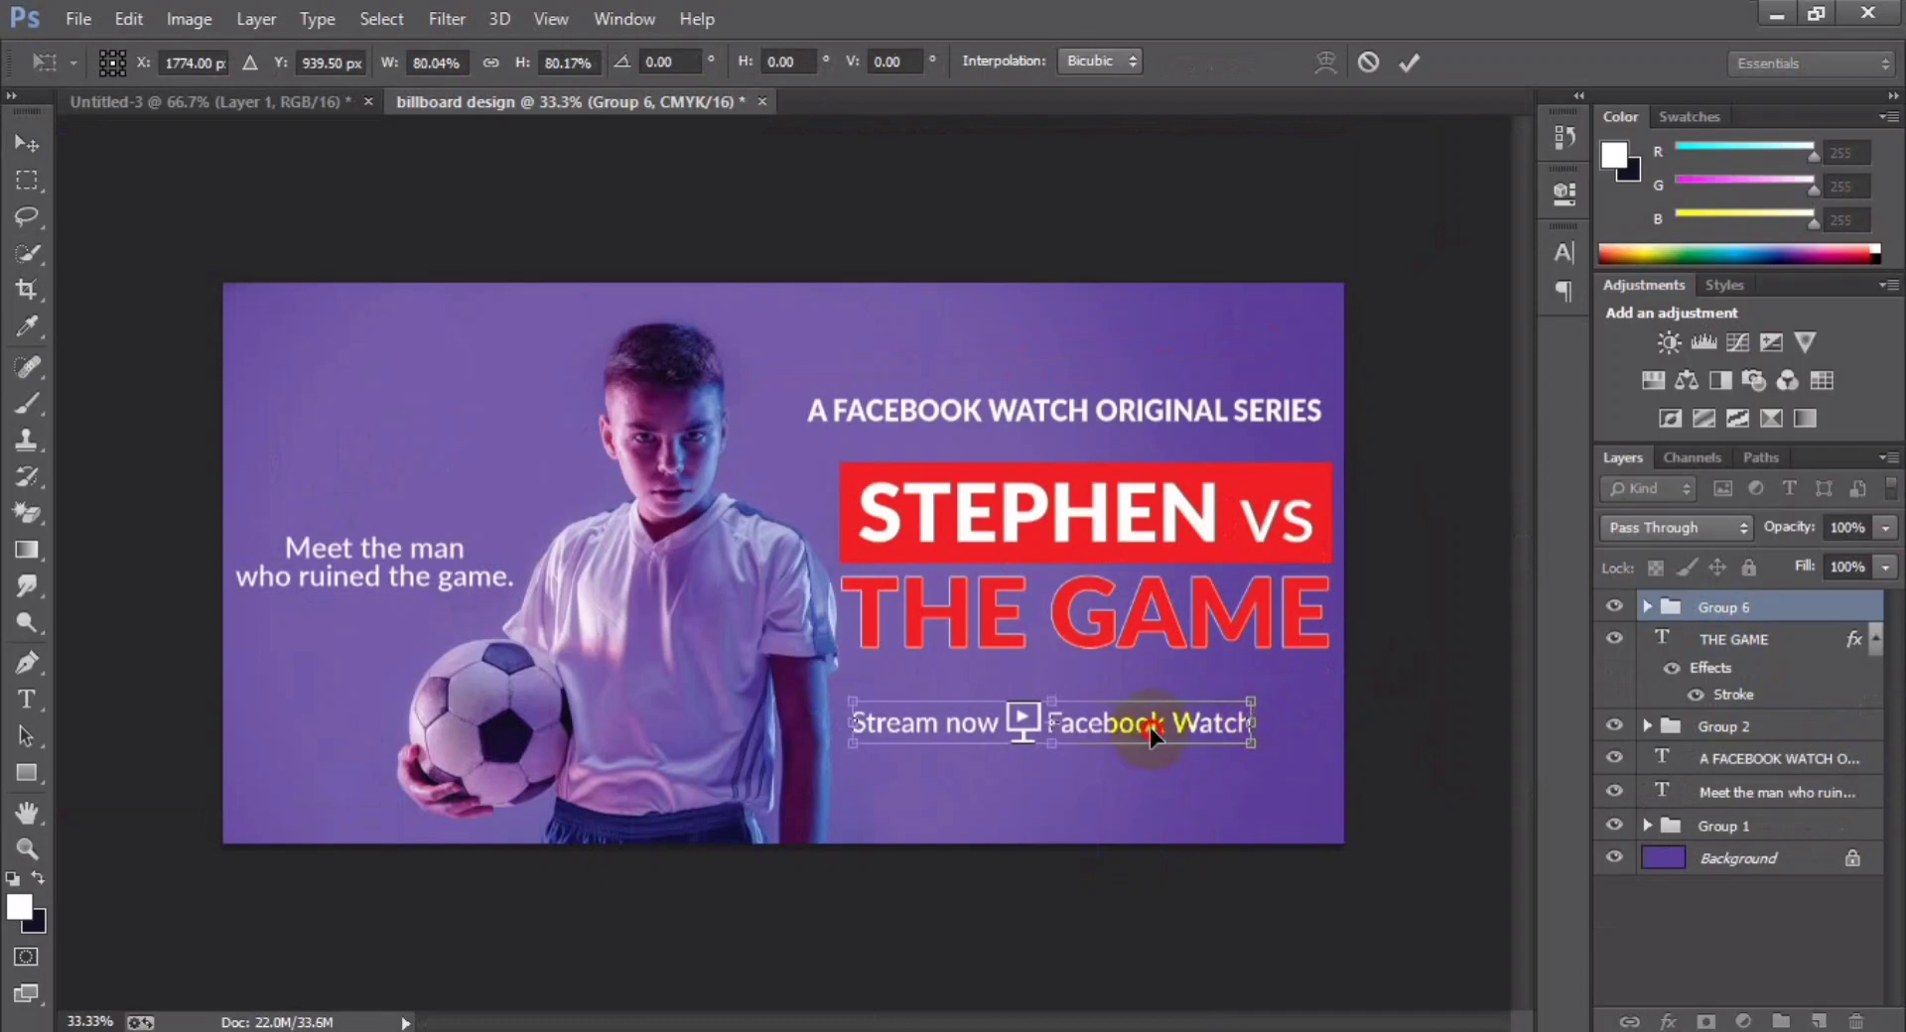
{"action": "left_click_drag", "start_coordinate": [1149, 726], "coordinate": [1185, 716]}
{"action": "left_click", "coordinate": [1336, 723]}
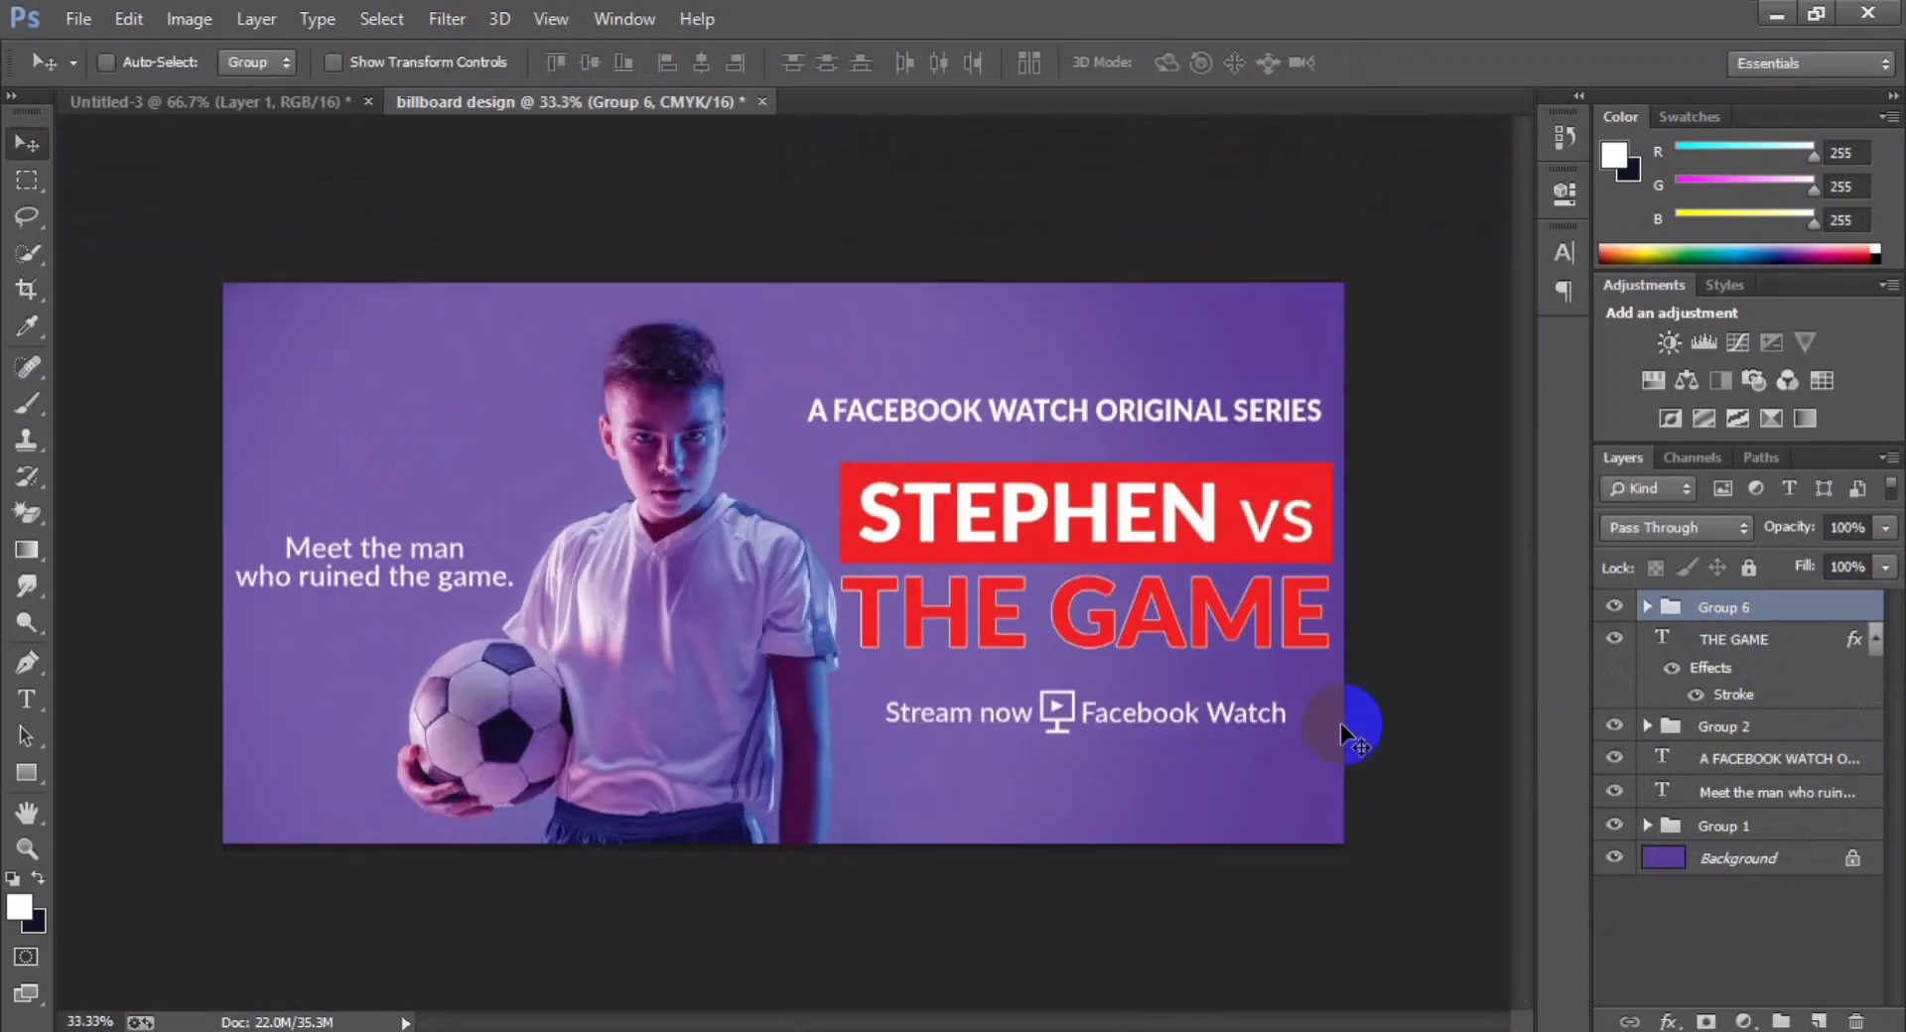
- Add a red Stroke layer style to Group 6
{"action": "left_click", "coordinate": [1755, 615]}
{"action": "right_click", "coordinate": [1755, 615]}
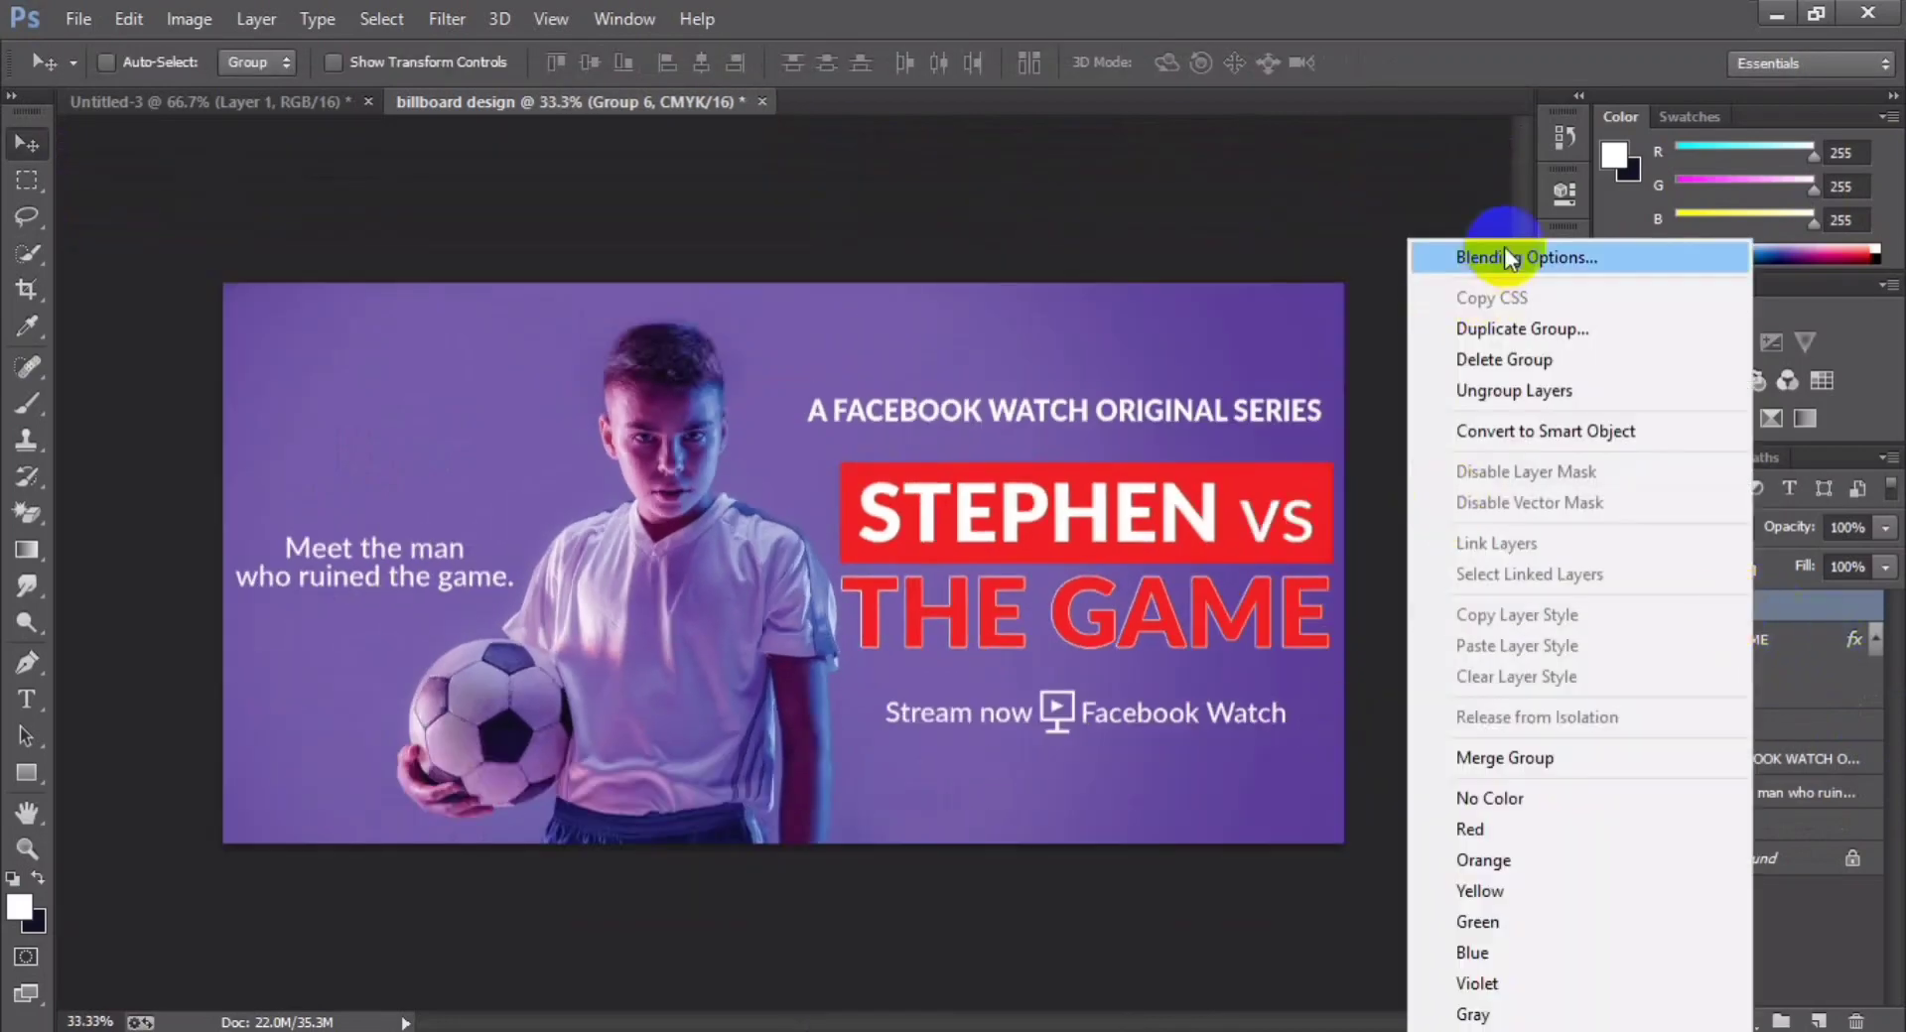
{"action": "left_click", "coordinate": [1488, 250]}
{"action": "left_click", "coordinate": [1106, 363]}
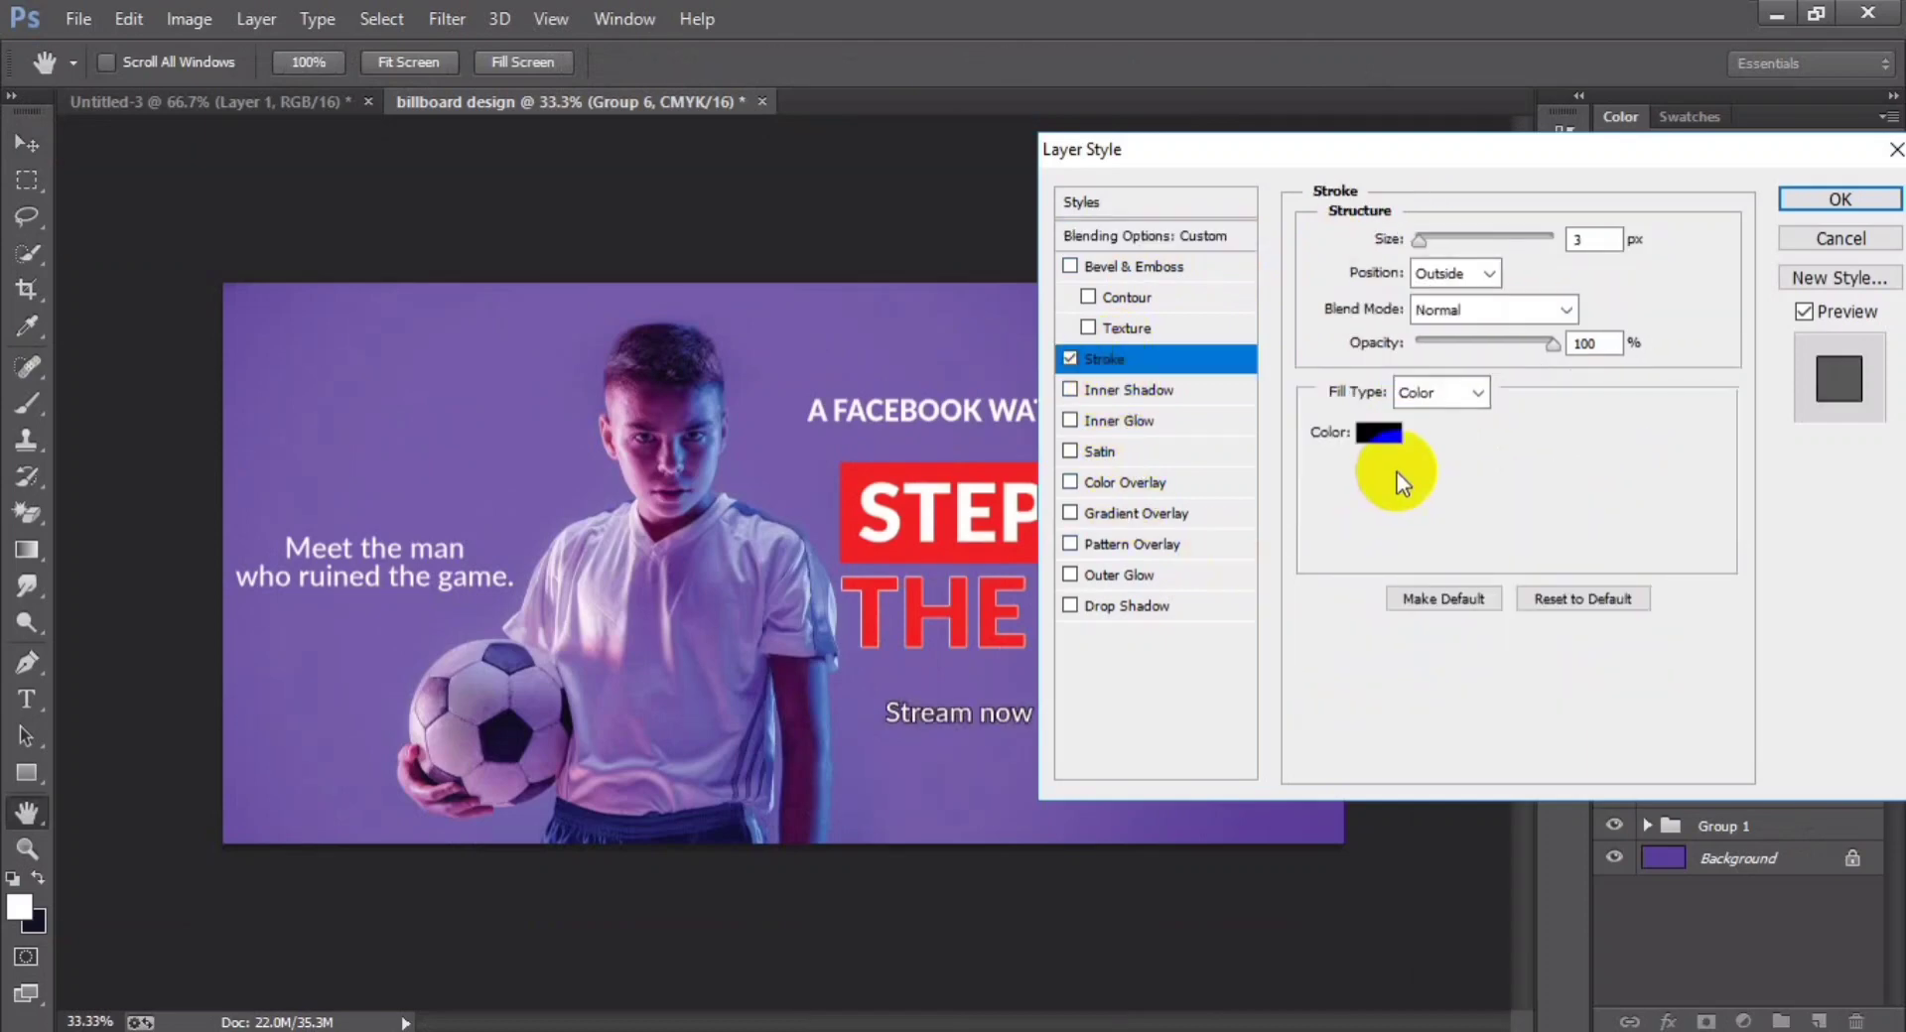
{"action": "left_click", "coordinate": [1389, 432]}
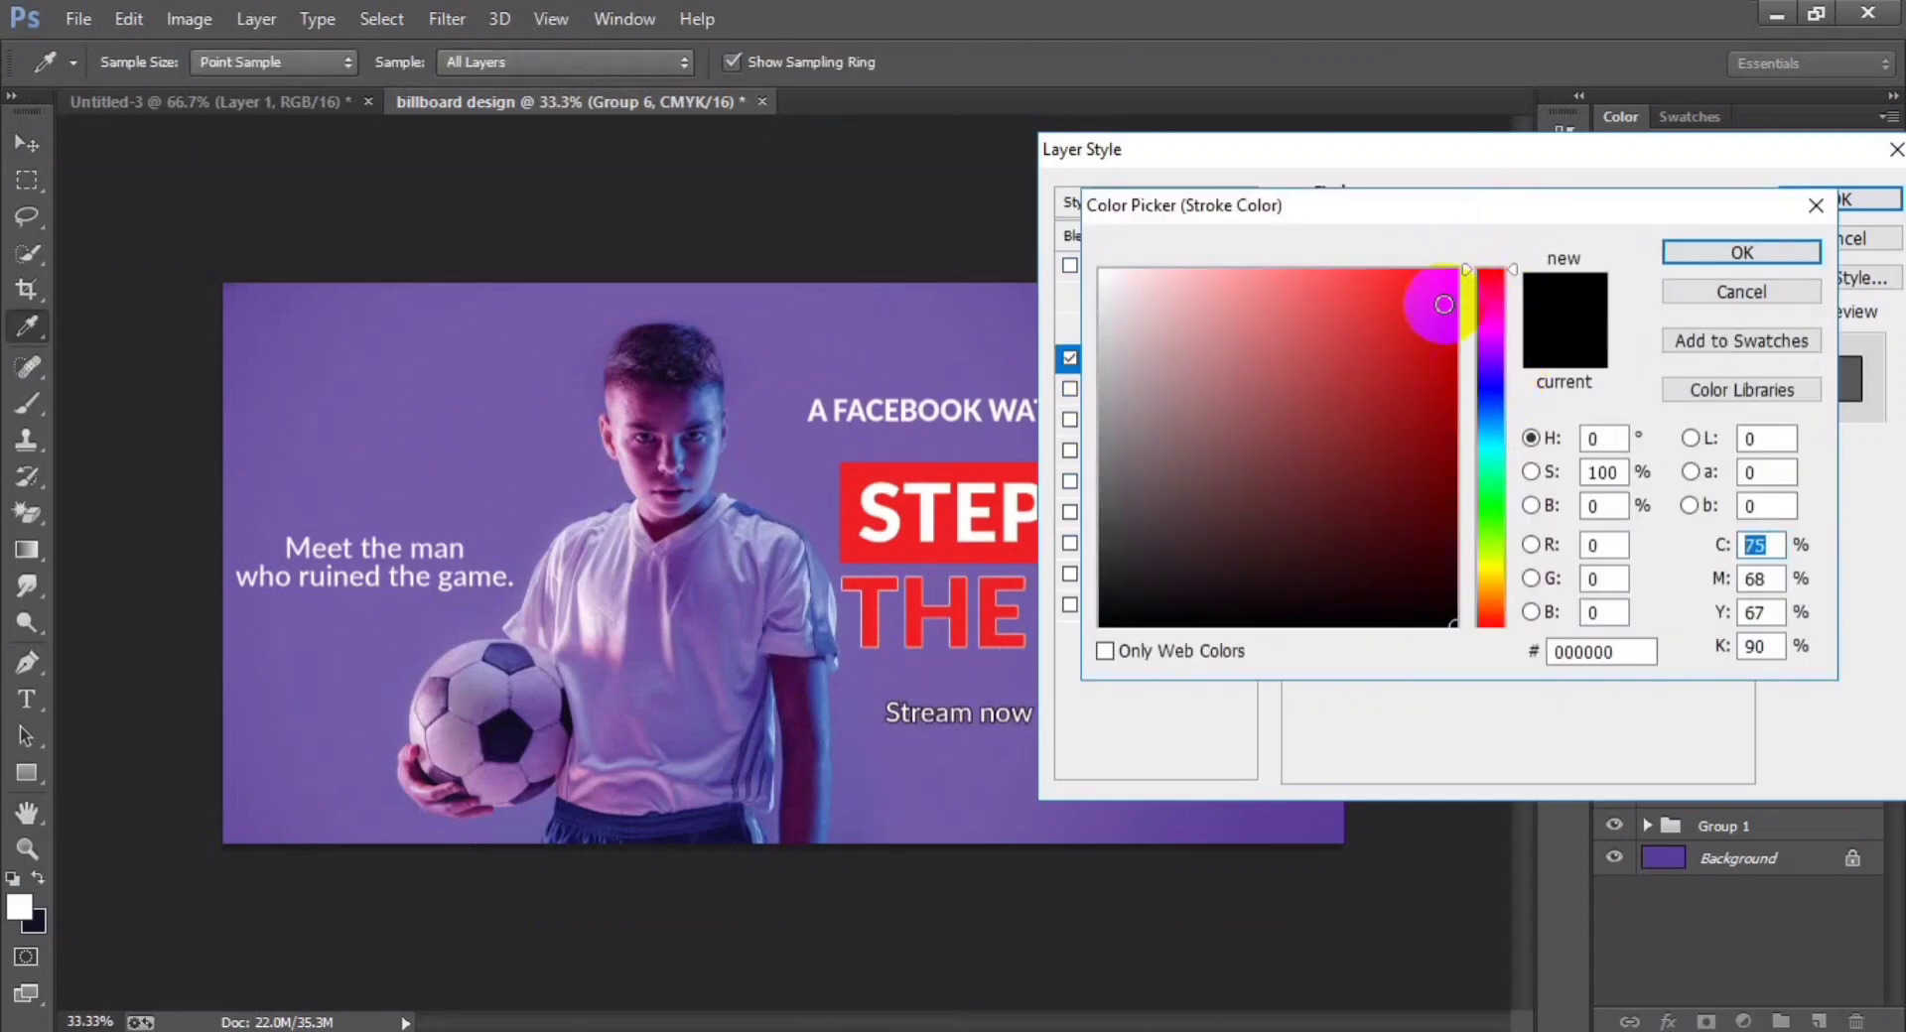
{"action": "left_click_drag", "start_coordinate": [1444, 293], "coordinate": [1540, 230]}
{"action": "key", "text": "Return"}
{"action": "key", "text": "Return"}
{"action": "key", "text": "ctrl+plus"}
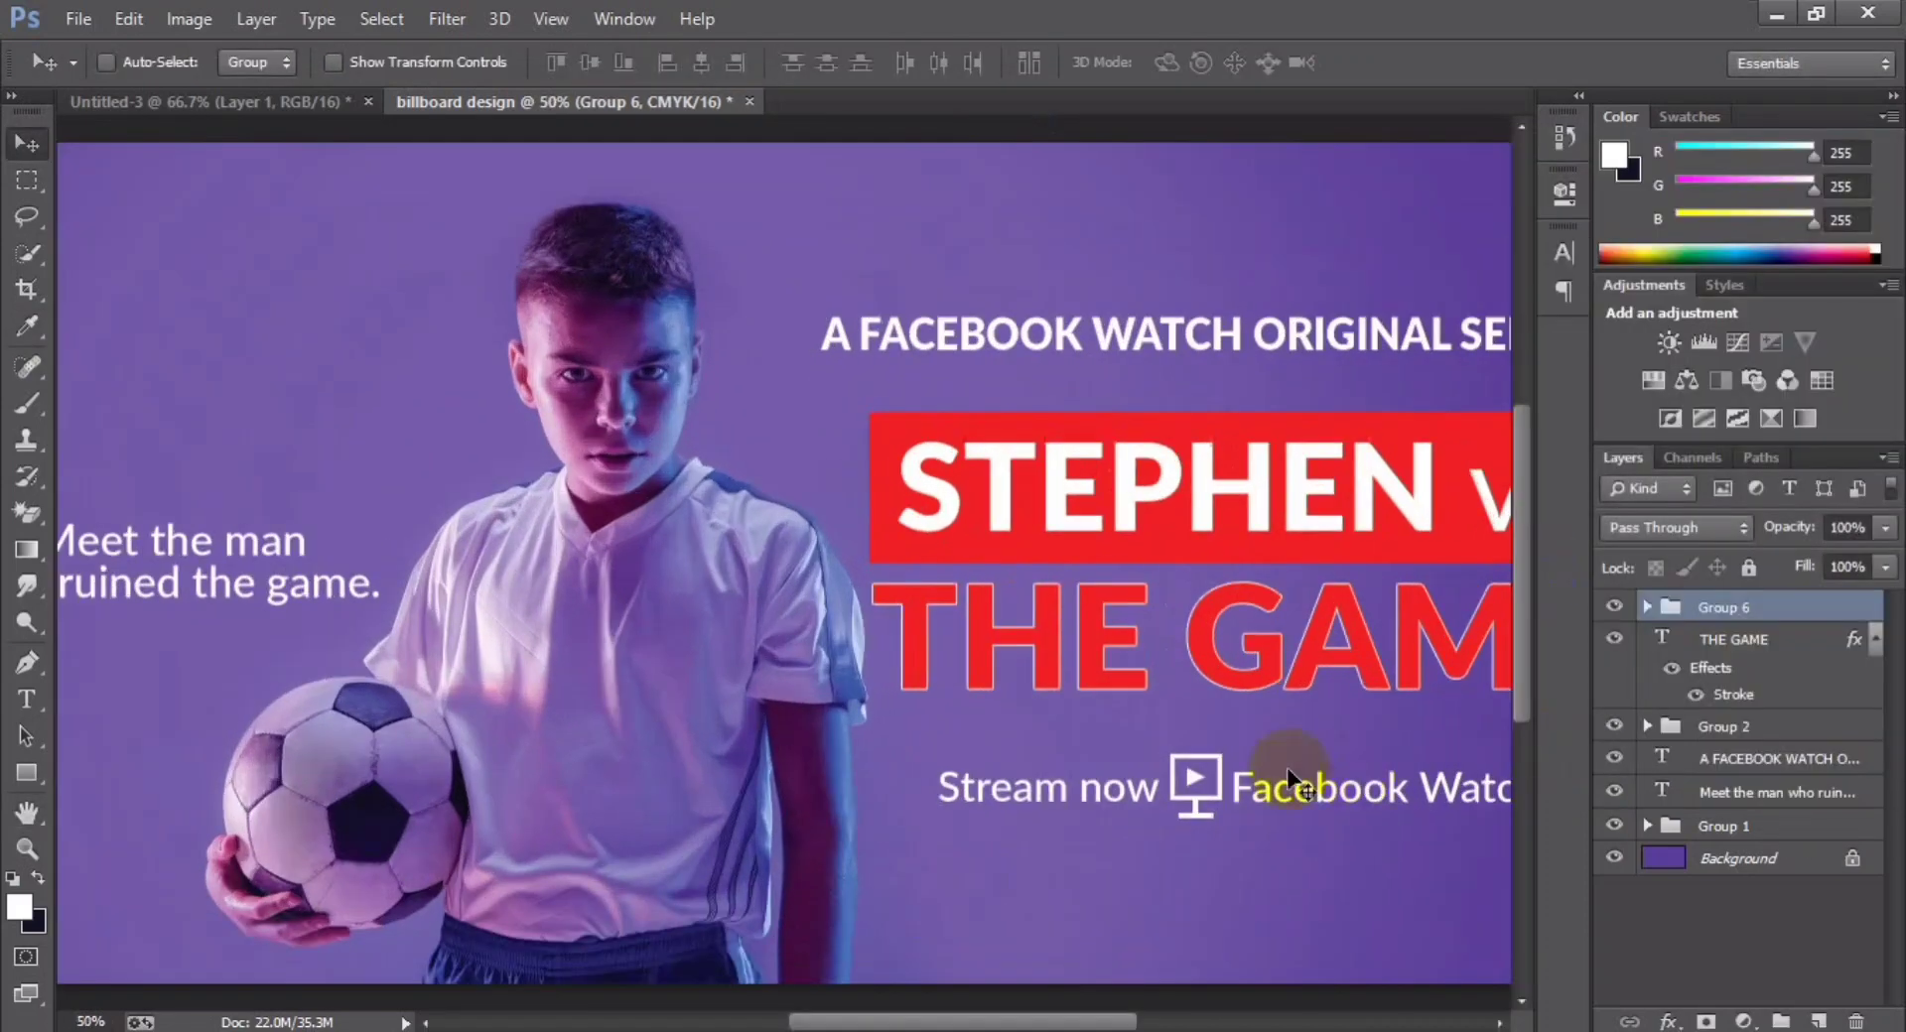
- Scale the Stream now line up to about 113%
{"action": "key", "text": "ctrl+t"}
{"action": "left_click_drag", "start_coordinate": [1199, 760], "coordinate": [1265, 746]}
{"action": "key", "text": "Return"}
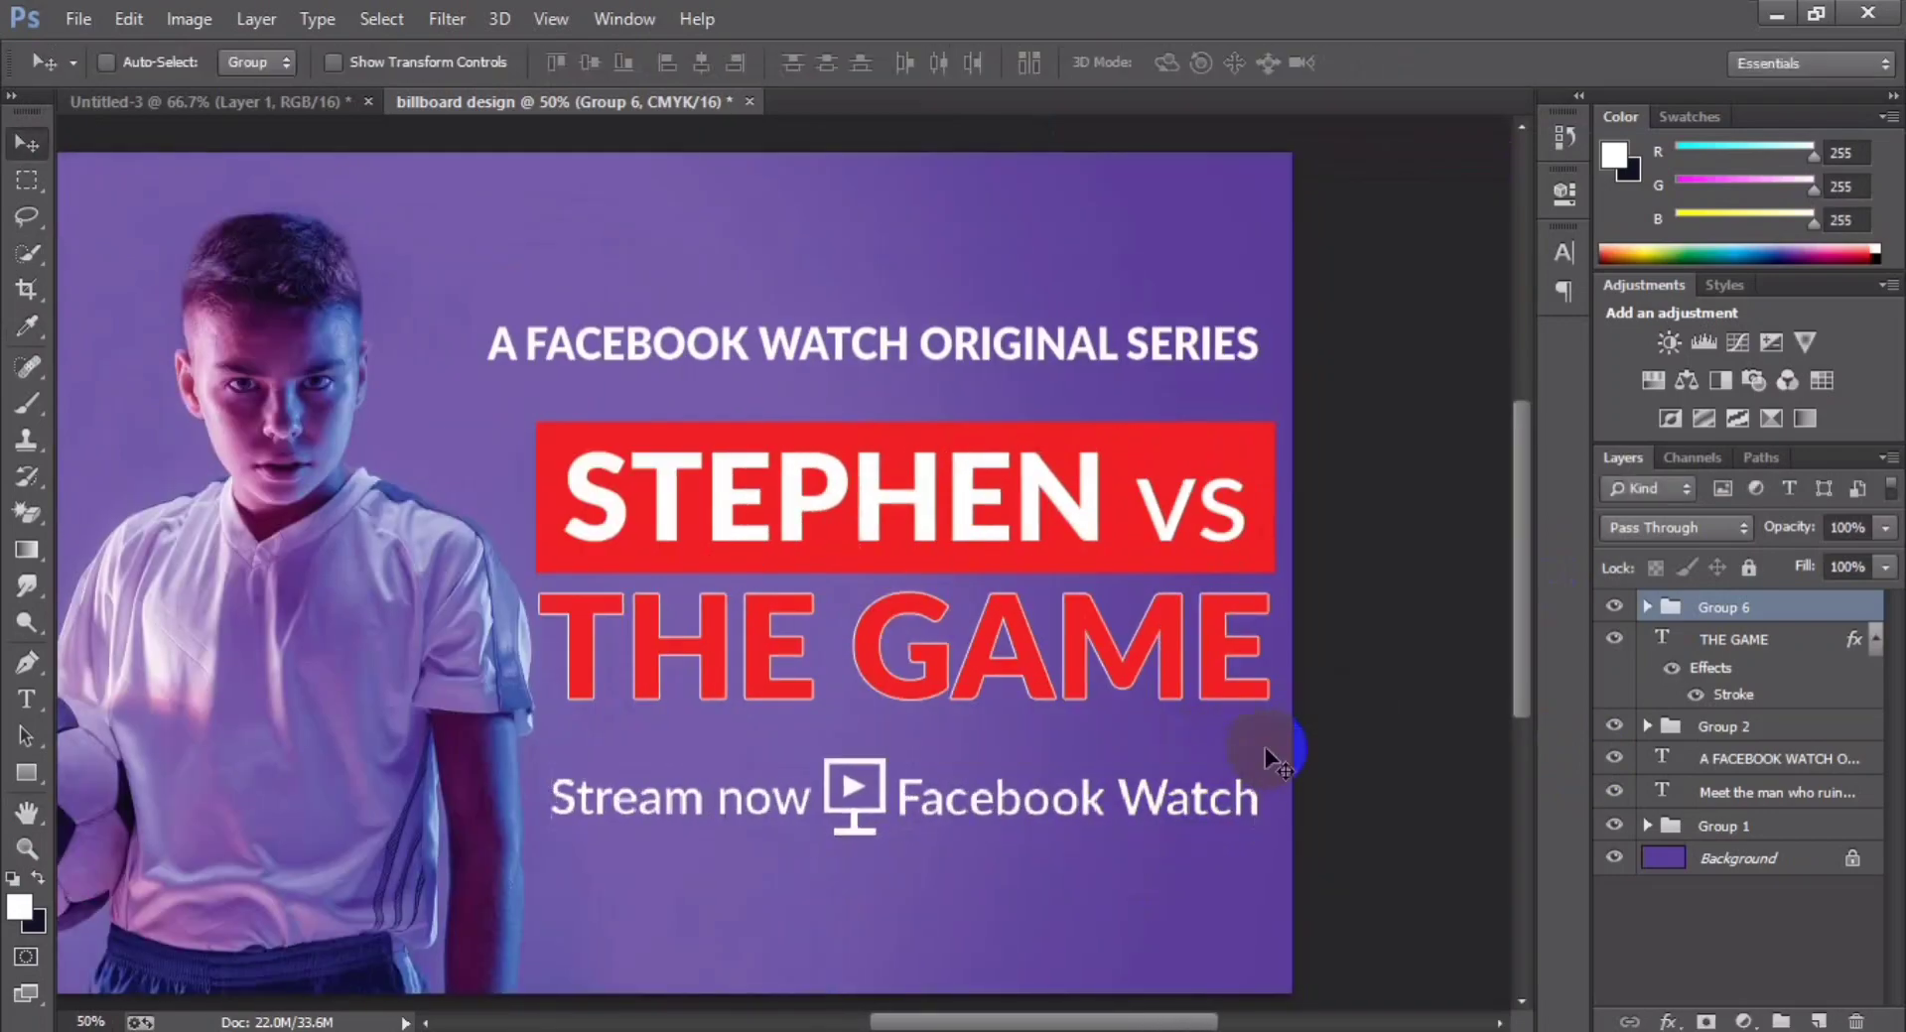
{"action": "key", "text": "ctrl+minus"}
- Select the right-hand headline layers, excluding Meet the man, and centre them horizontally
{"action": "left_click", "coordinate": [1738, 794], "text": "shift"}
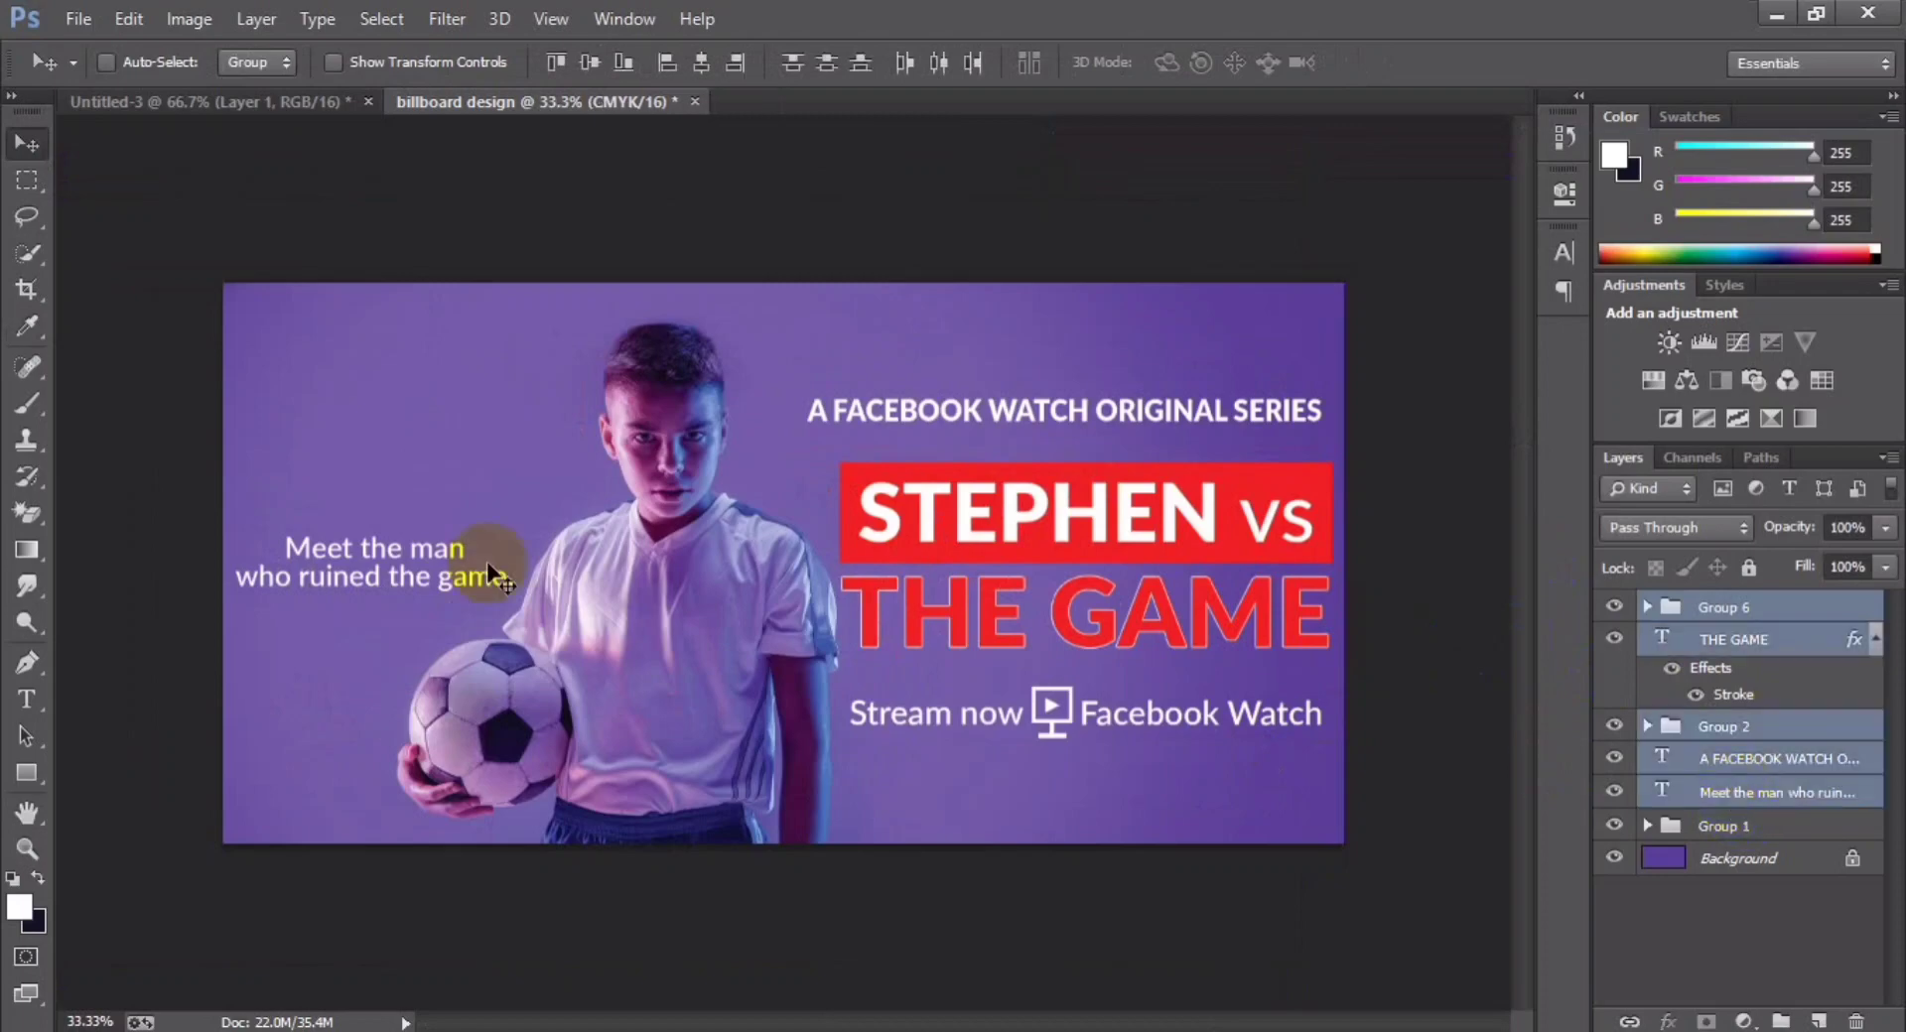
{"action": "key", "text": "ctrl+t"}
{"action": "key", "text": "Return"}
{"action": "left_click", "coordinate": [1747, 792], "text": "ctrl"}
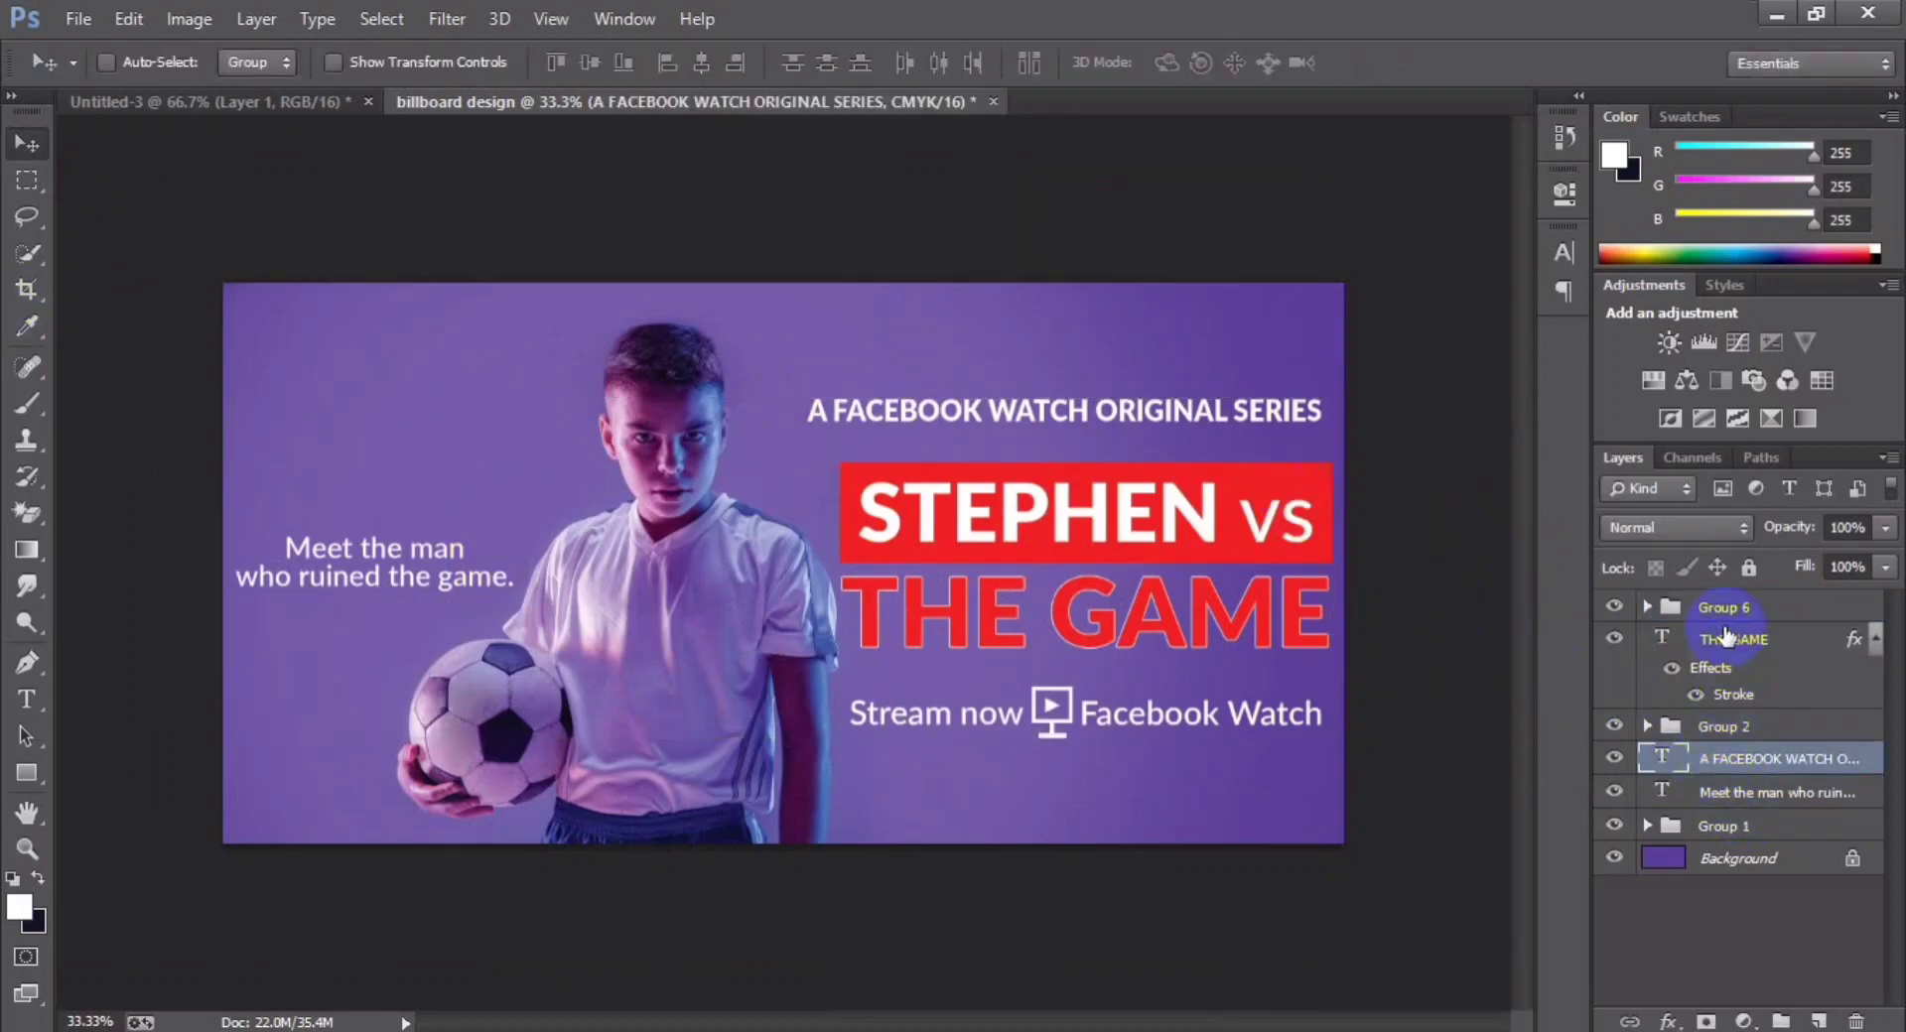
{"action": "key", "text": "ctrl+t"}
{"action": "left_click", "coordinate": [27, 127]}
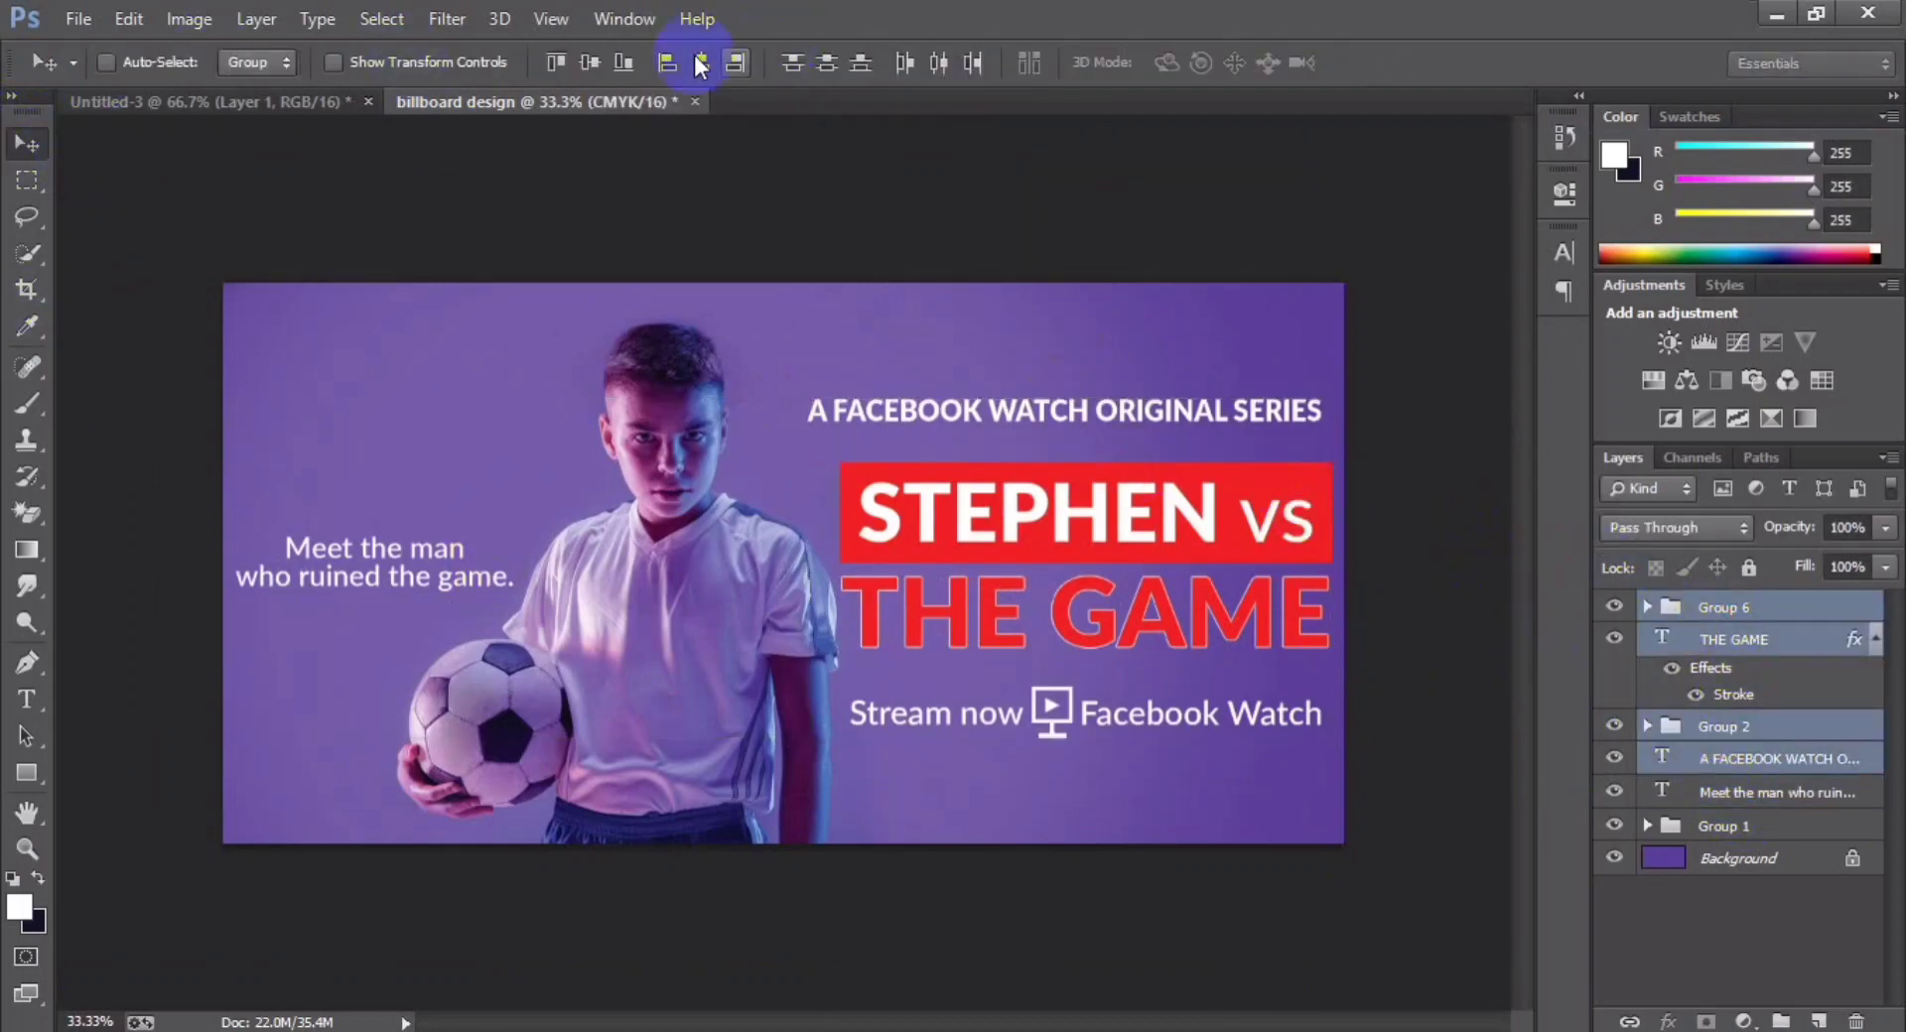
{"action": "left_click", "coordinate": [700, 64]}
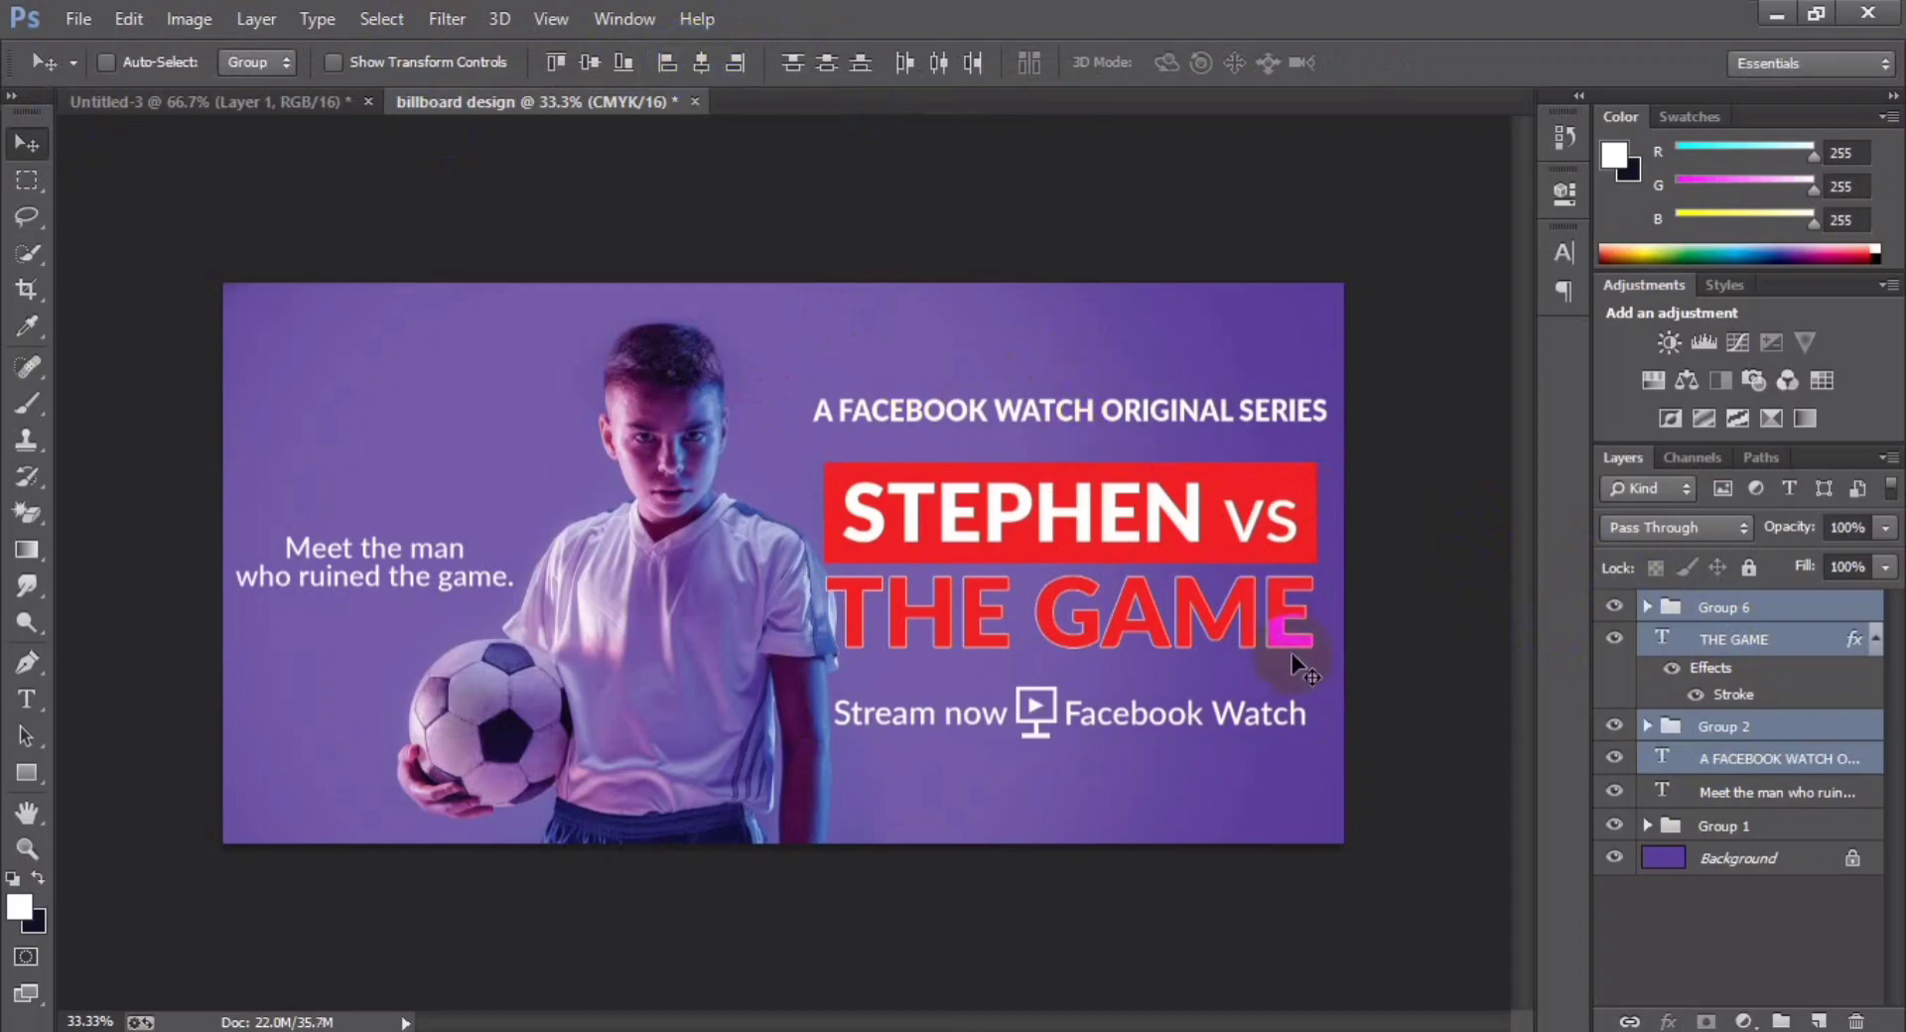
- Nudge the headline block right and shrink it slightly
{"action": "key", "text": "shift+Right"}
{"action": "key", "text": "shift+Right"}
{"action": "key", "text": "shift+Right"}
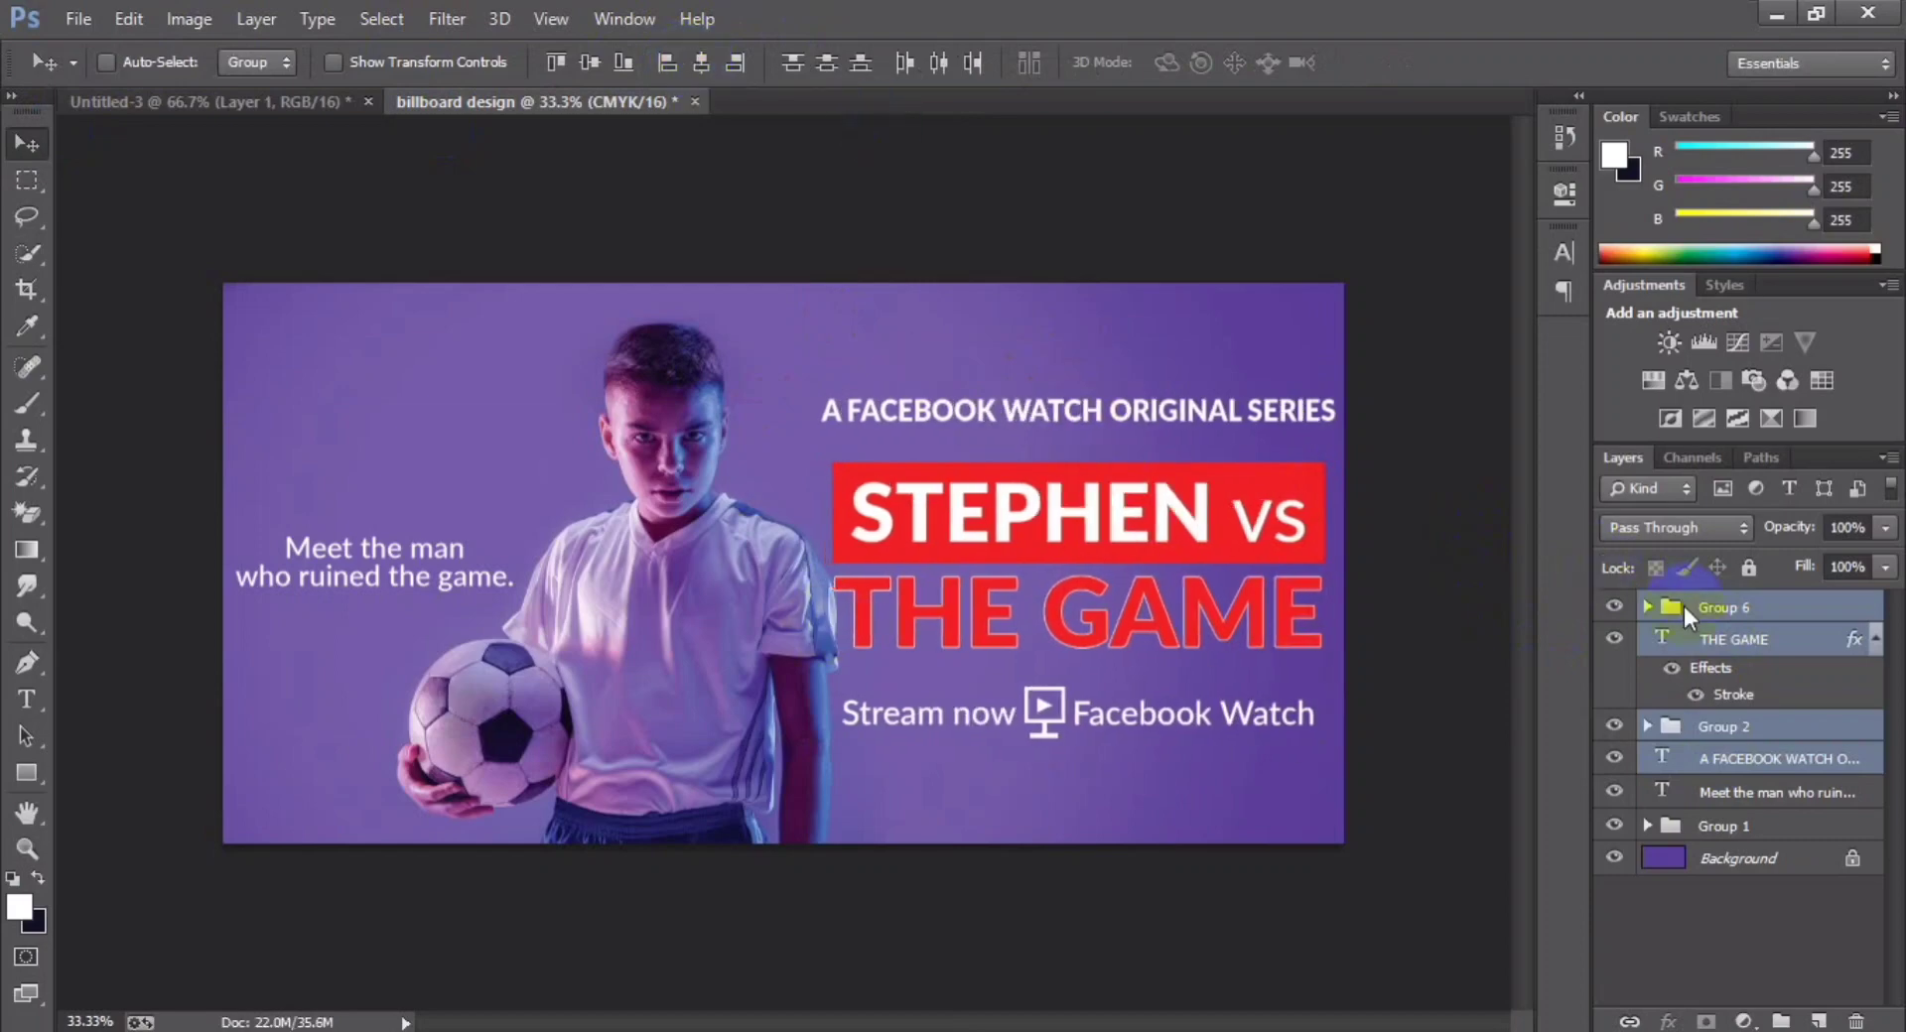
{"action": "key", "text": "shift+Right"}
{"action": "key", "text": "shift+Right"}
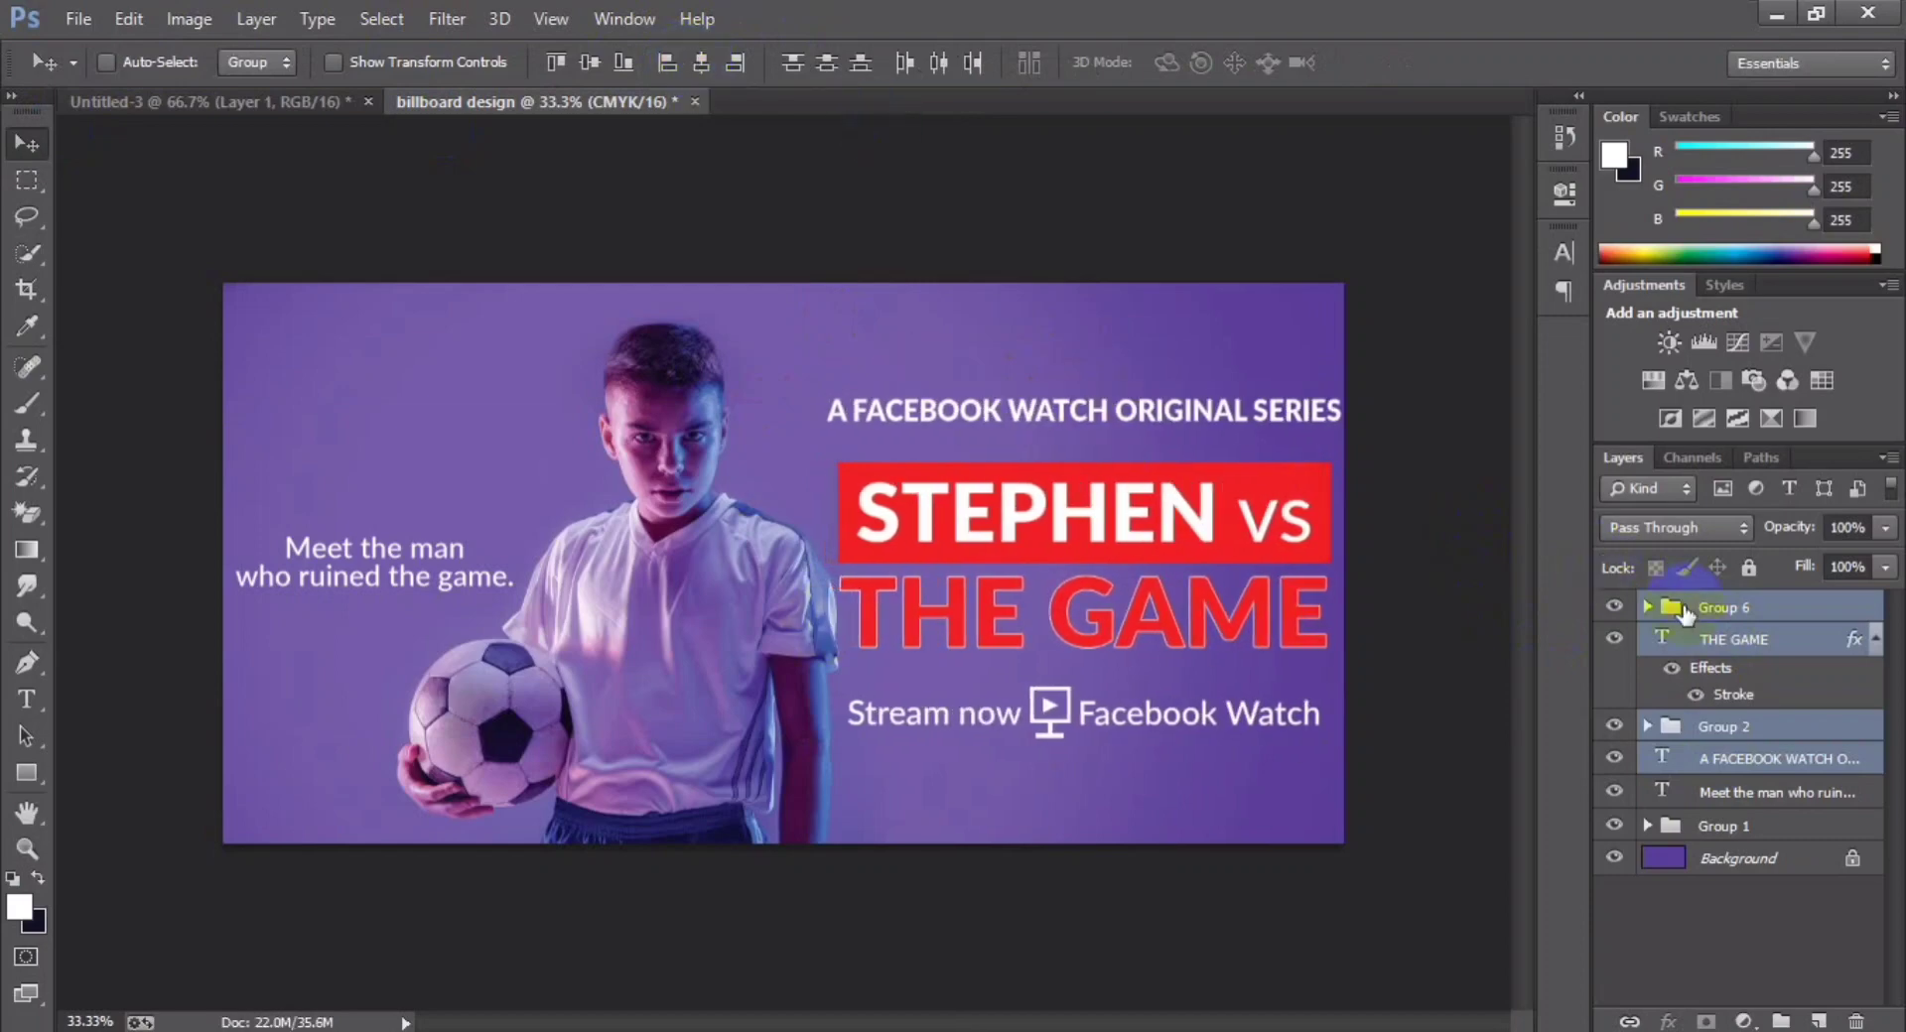
{"action": "key", "text": "shift+Right"}
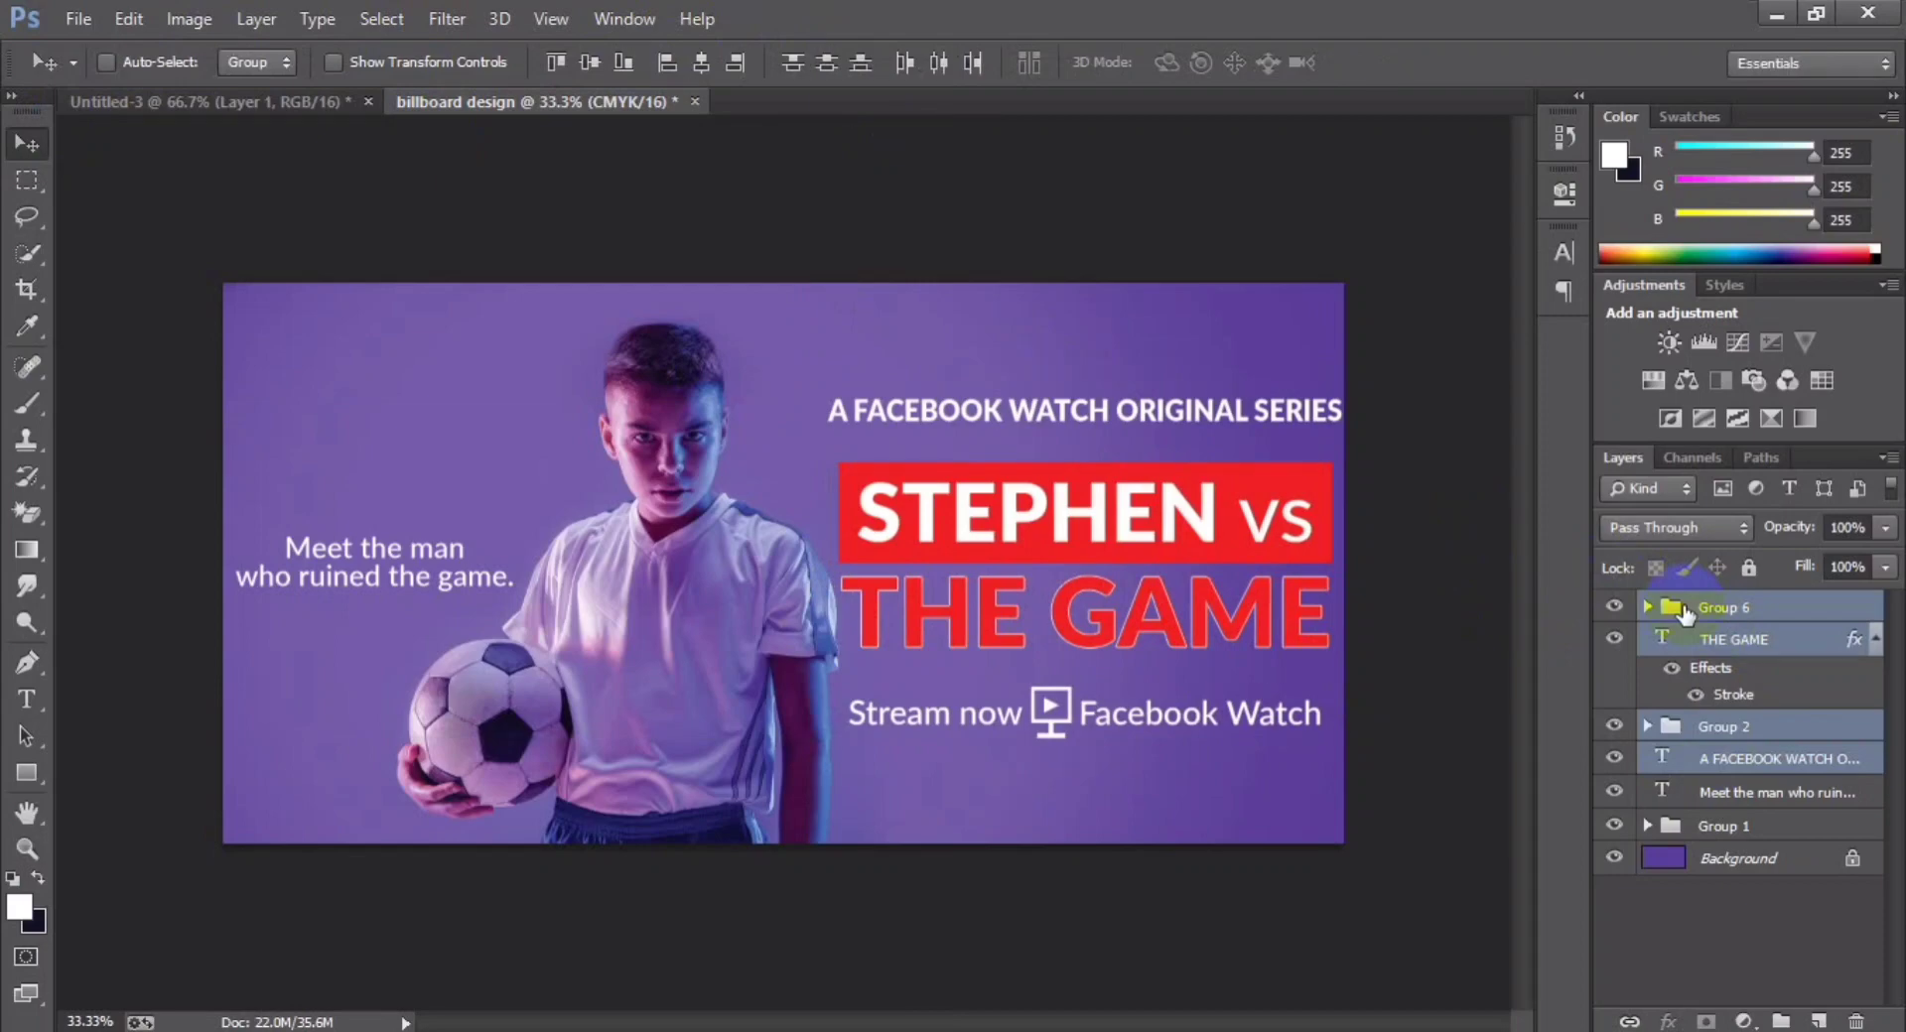
{"action": "key", "text": "shift+Right"}
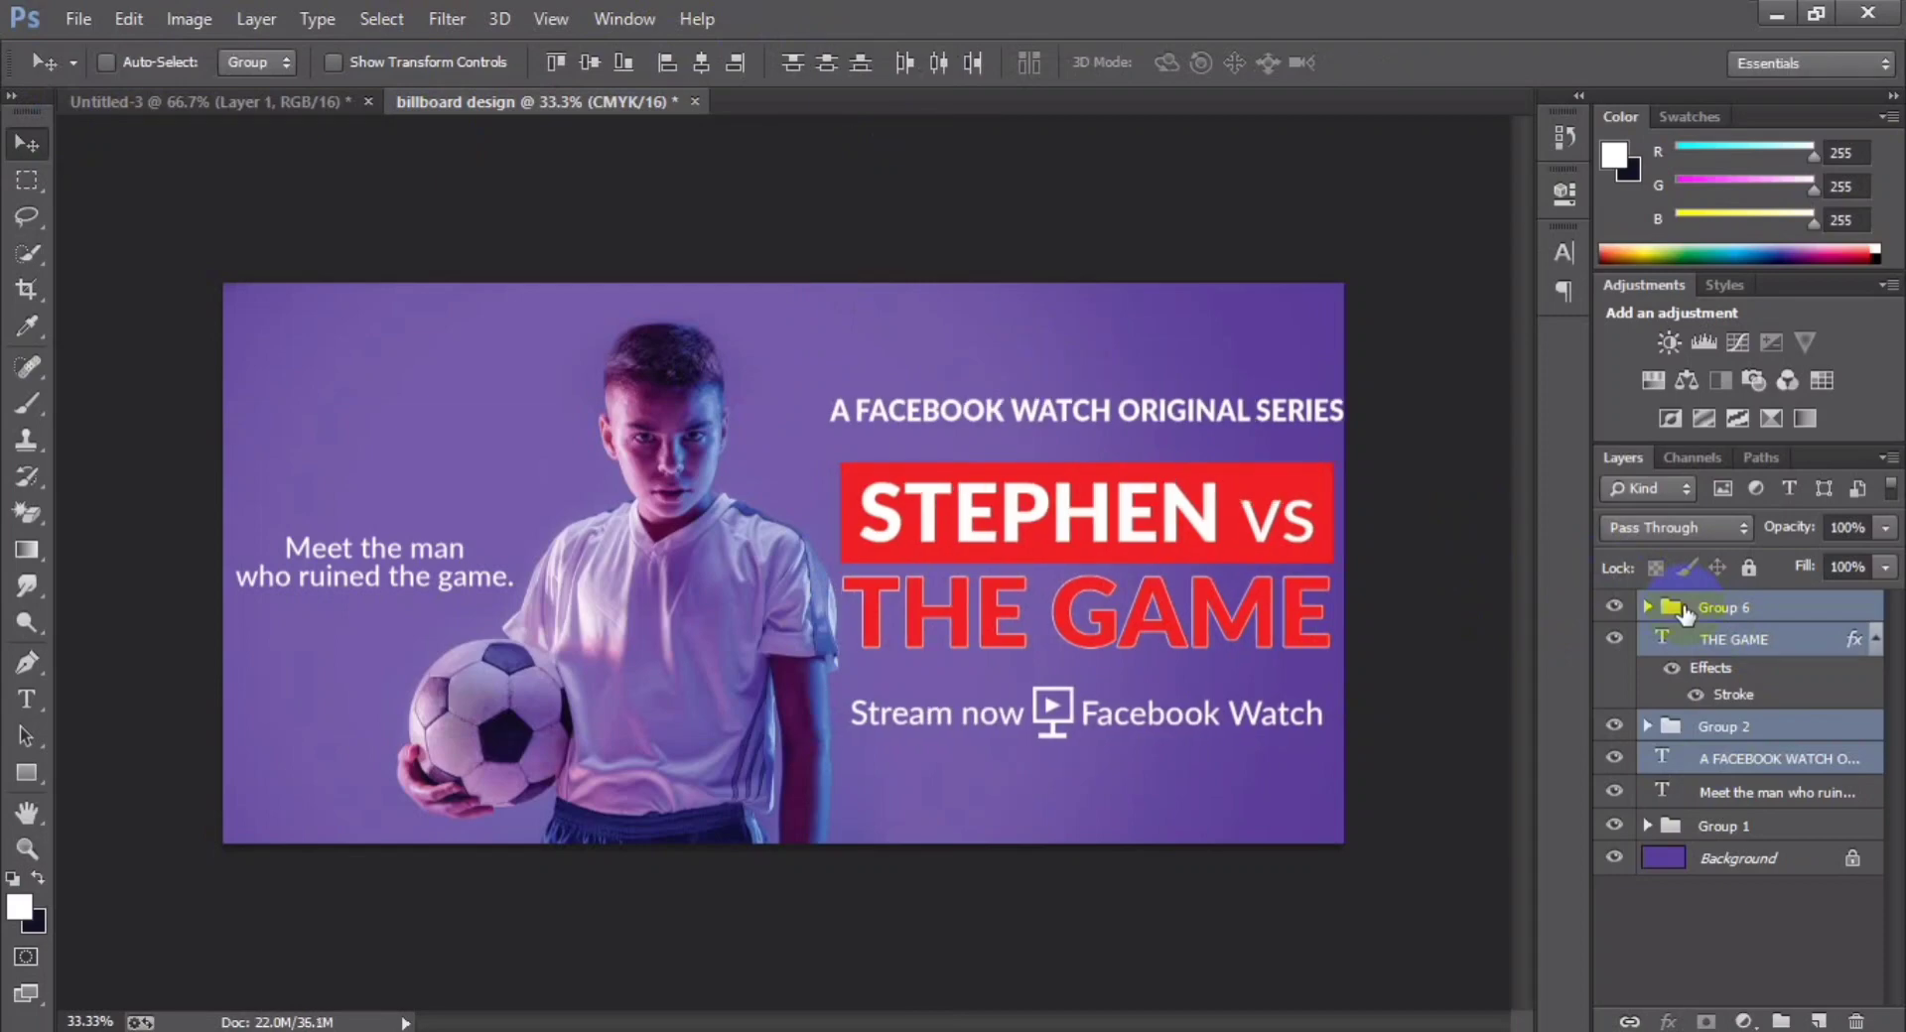
{"action": "key", "text": "ctrl+t"}
{"action": "left_click_drag", "start_coordinate": [1341, 401], "coordinate": [1334, 405]}
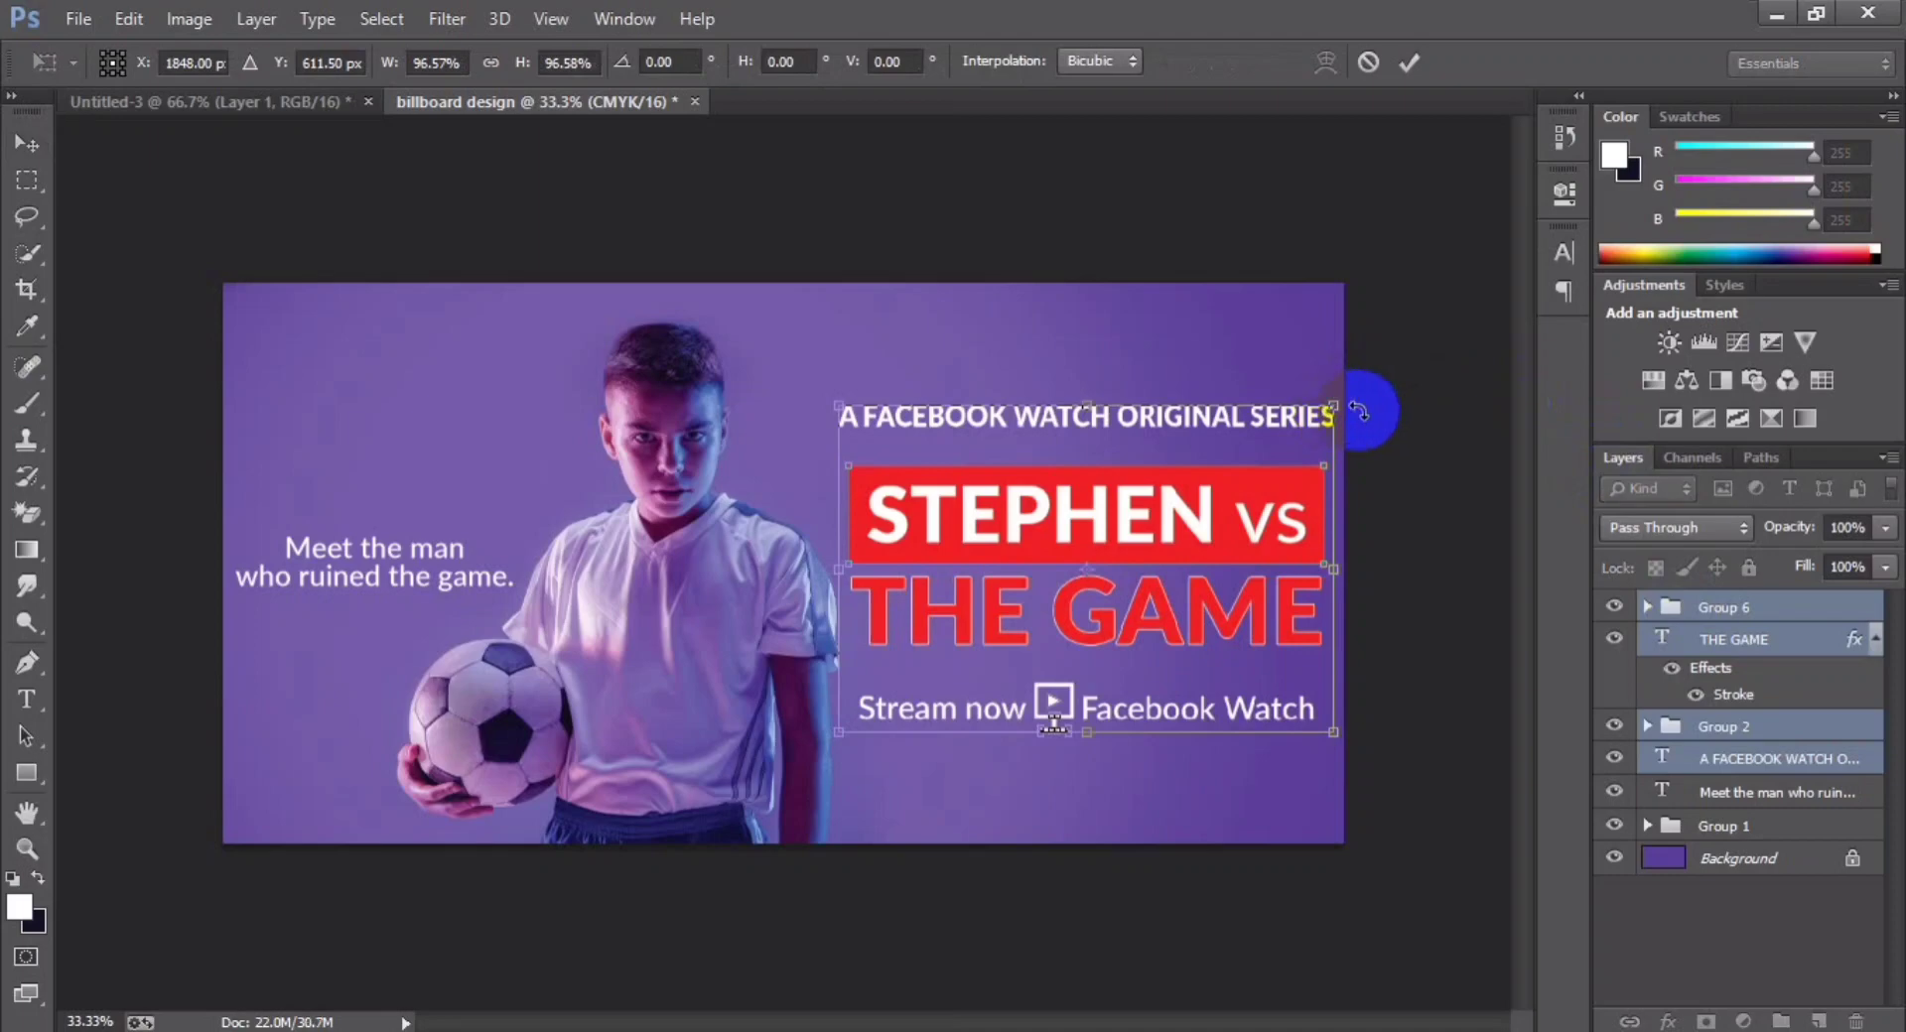
{"action": "key", "text": "Return"}
- Lower the A FACEBOOK WATCH ORIGINAL SERIES tagline toward STEPHEN
{"action": "left_click", "coordinate": [1725, 762]}
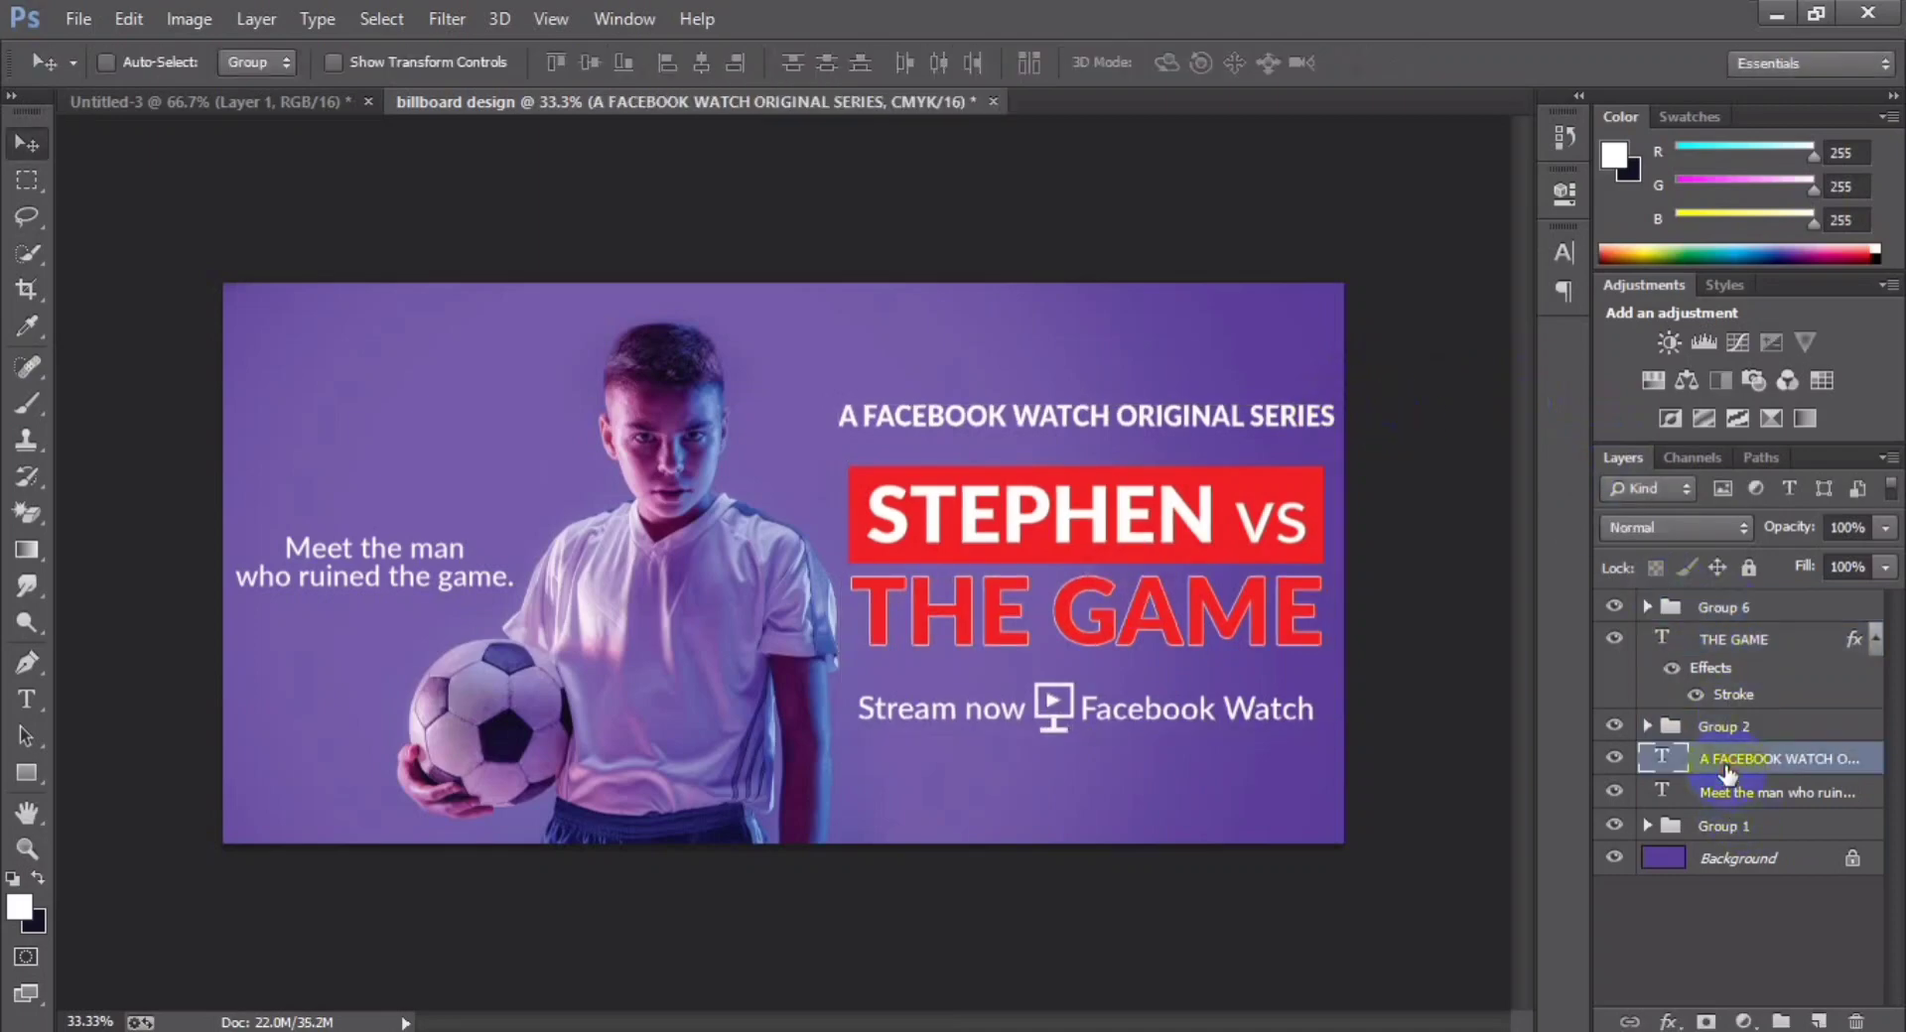
{"action": "key", "text": "ctrl+t"}
{"action": "key", "text": "shift+Down"}
{"action": "key", "text": "shift+Down"}
{"action": "key", "text": "shift+Down"}
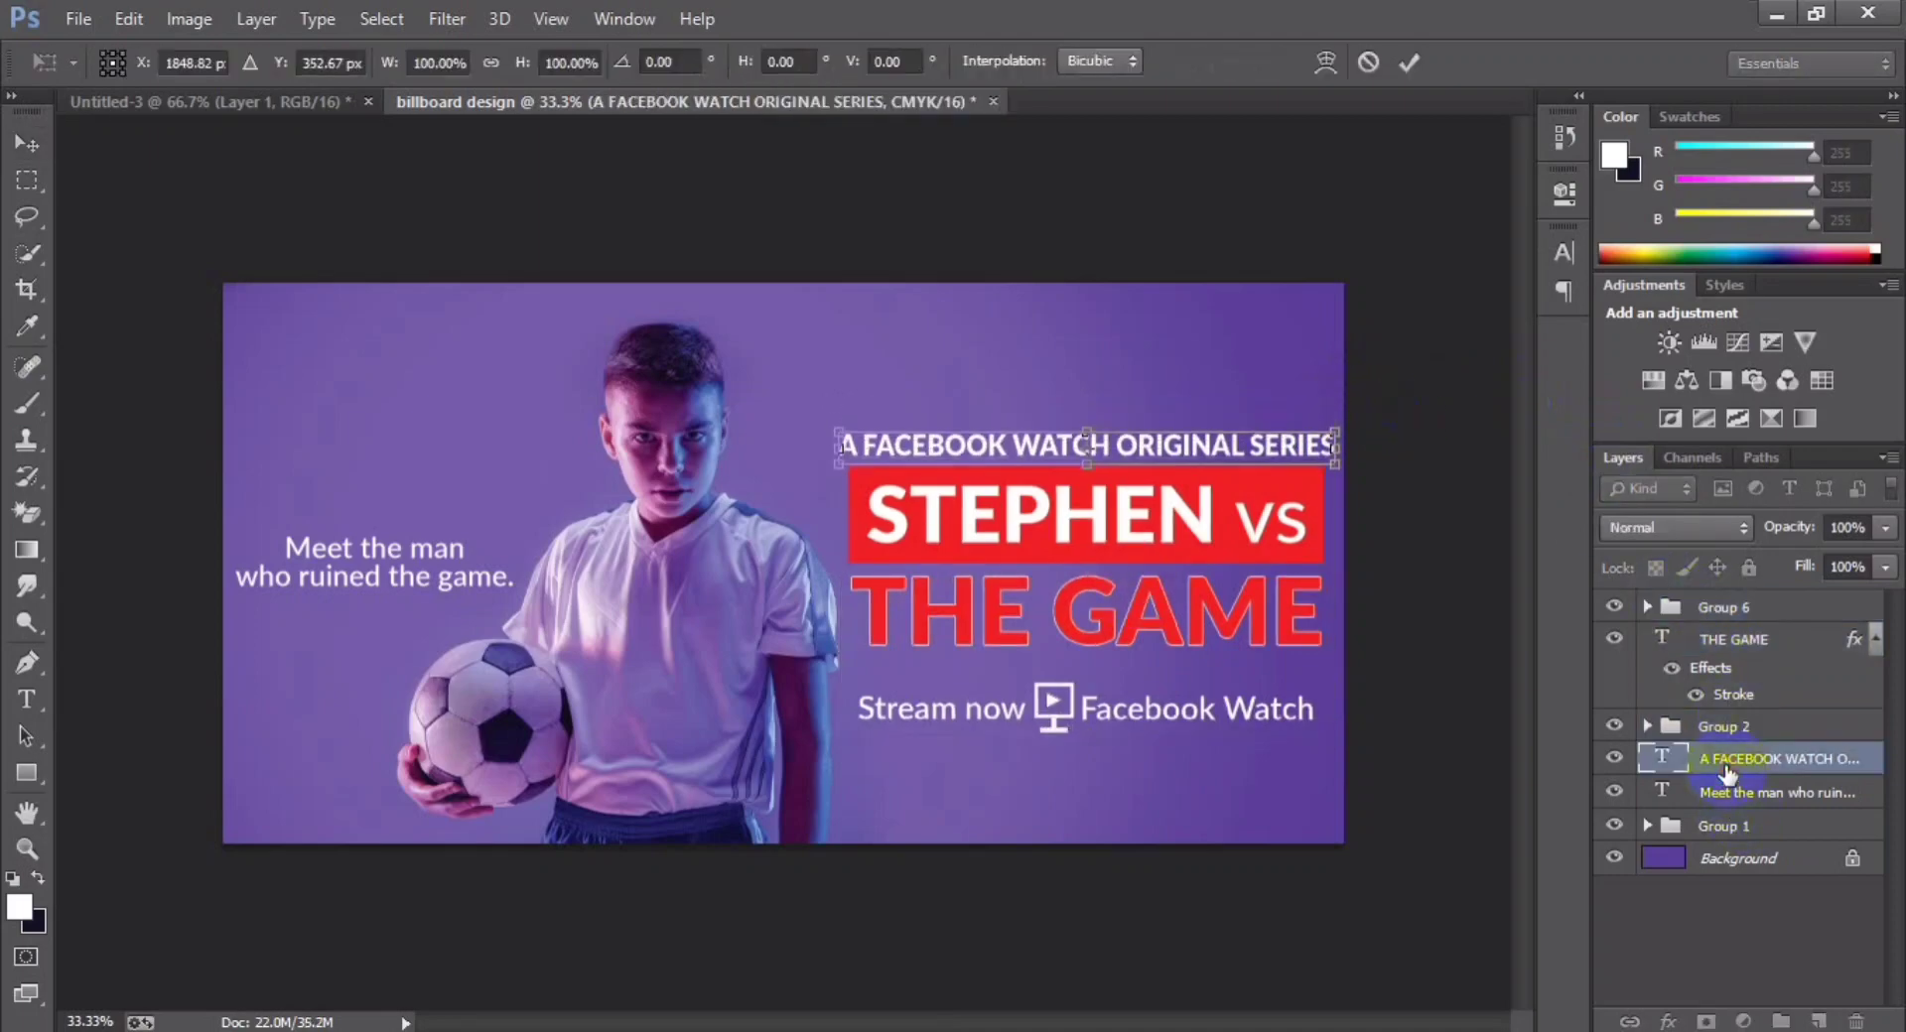
{"action": "key", "text": "shift+Down"}
{"action": "key", "text": "shift+Down"}
{"action": "key", "text": "shift+Down"}
{"action": "key", "text": "Return"}
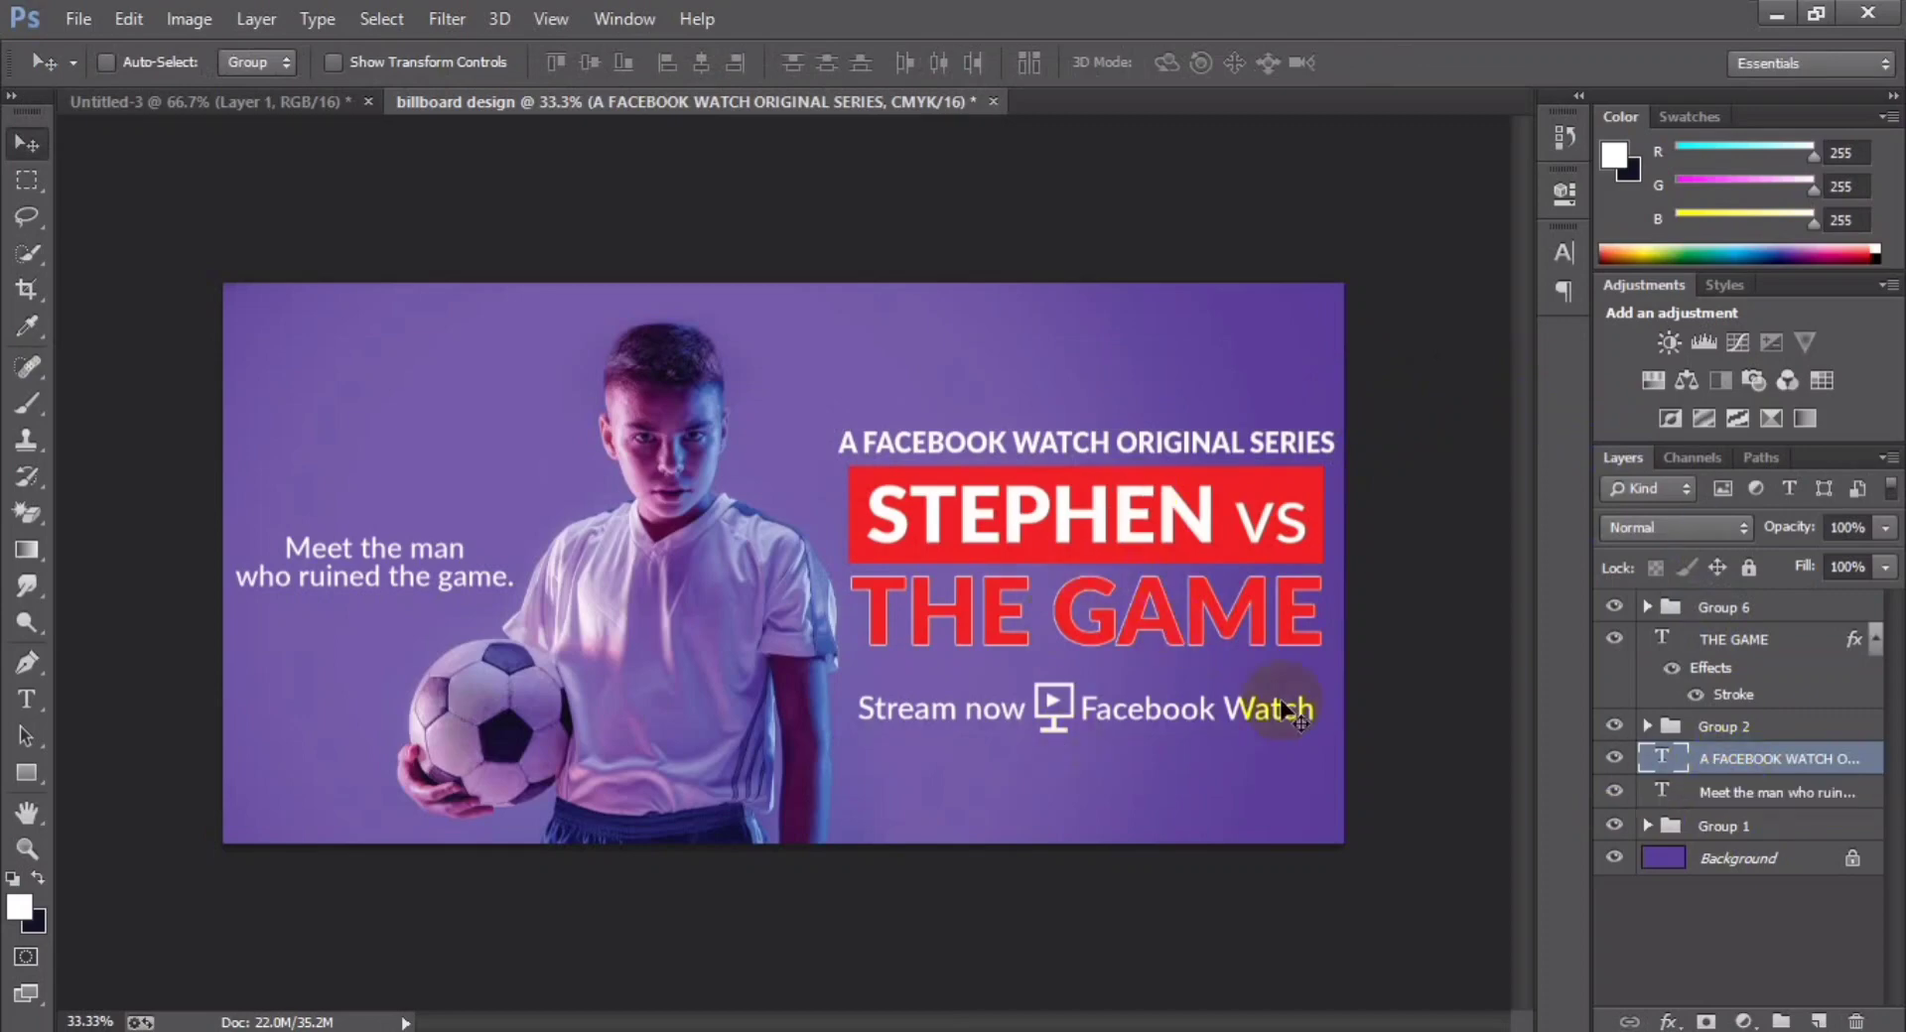
- Nudge the headline layers slightly left and group them as Group 7
{"action": "left_click", "coordinate": [1714, 610]}
{"action": "left_click", "coordinate": [1746, 759], "text": "shift"}
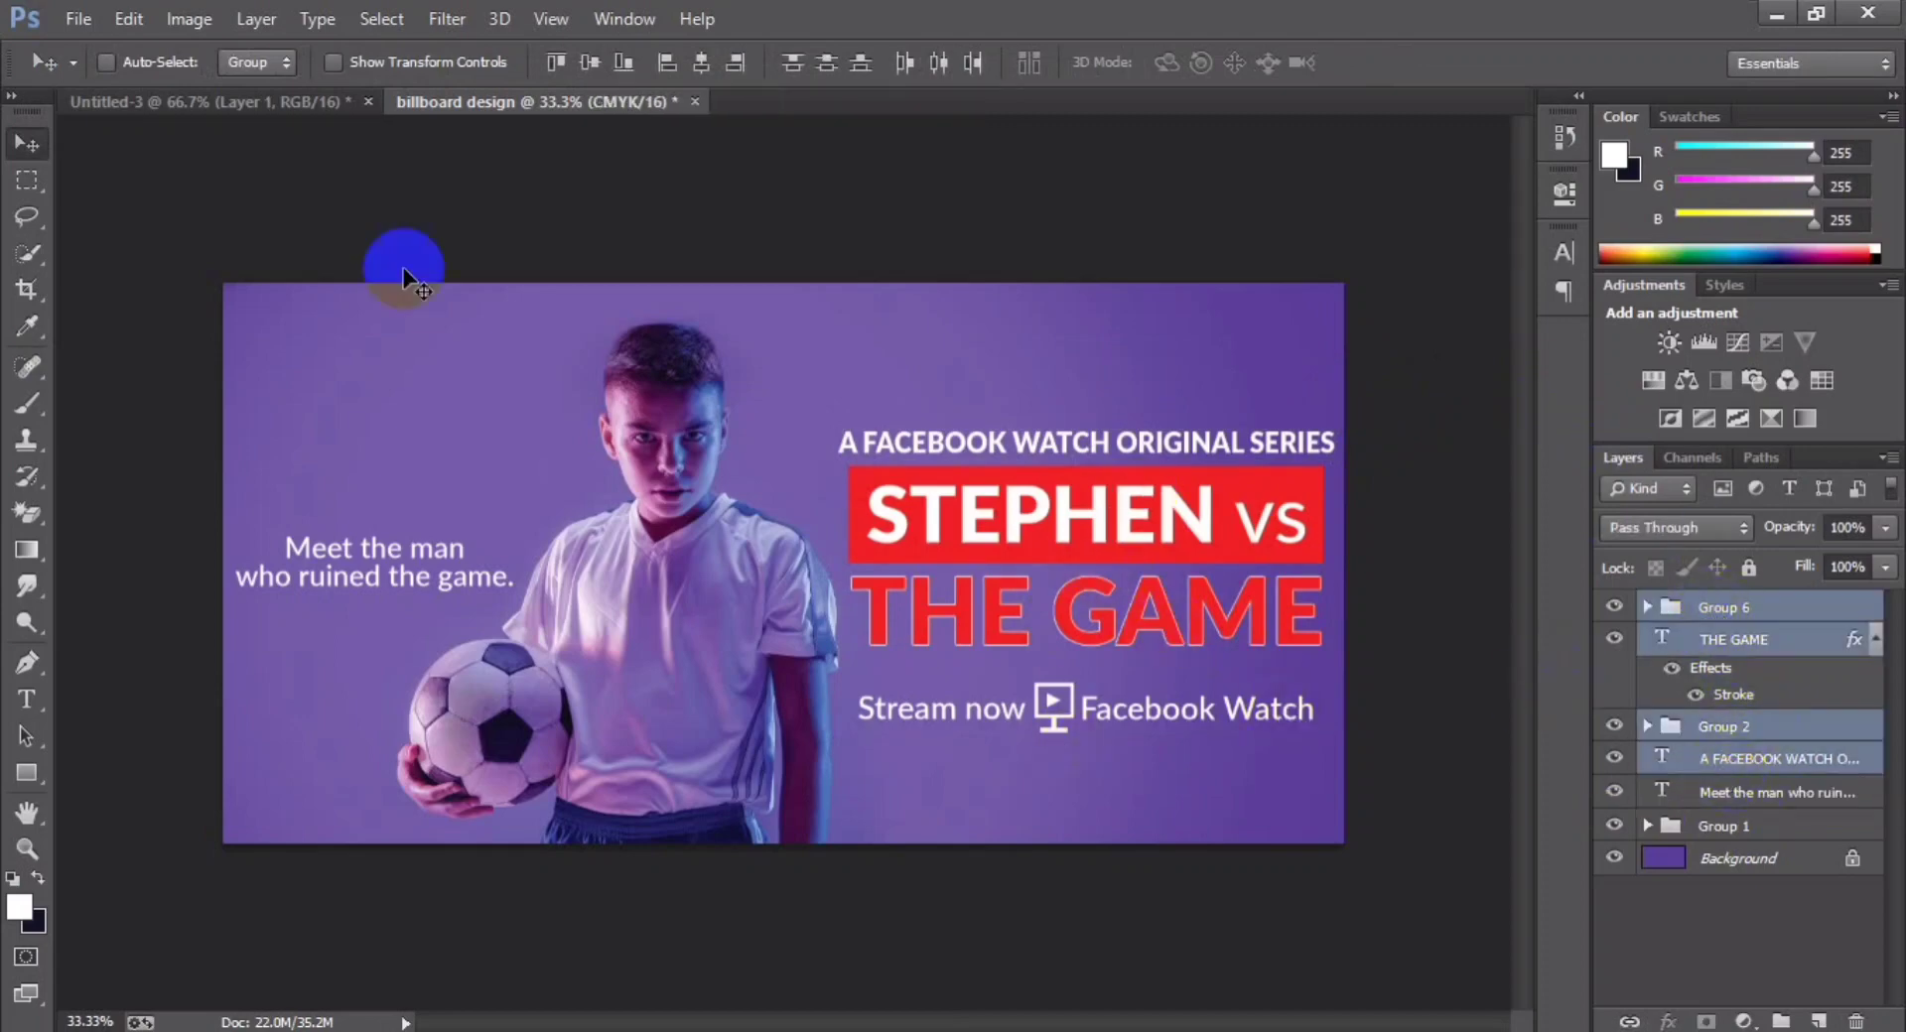
{"action": "key", "text": "shift+Left"}
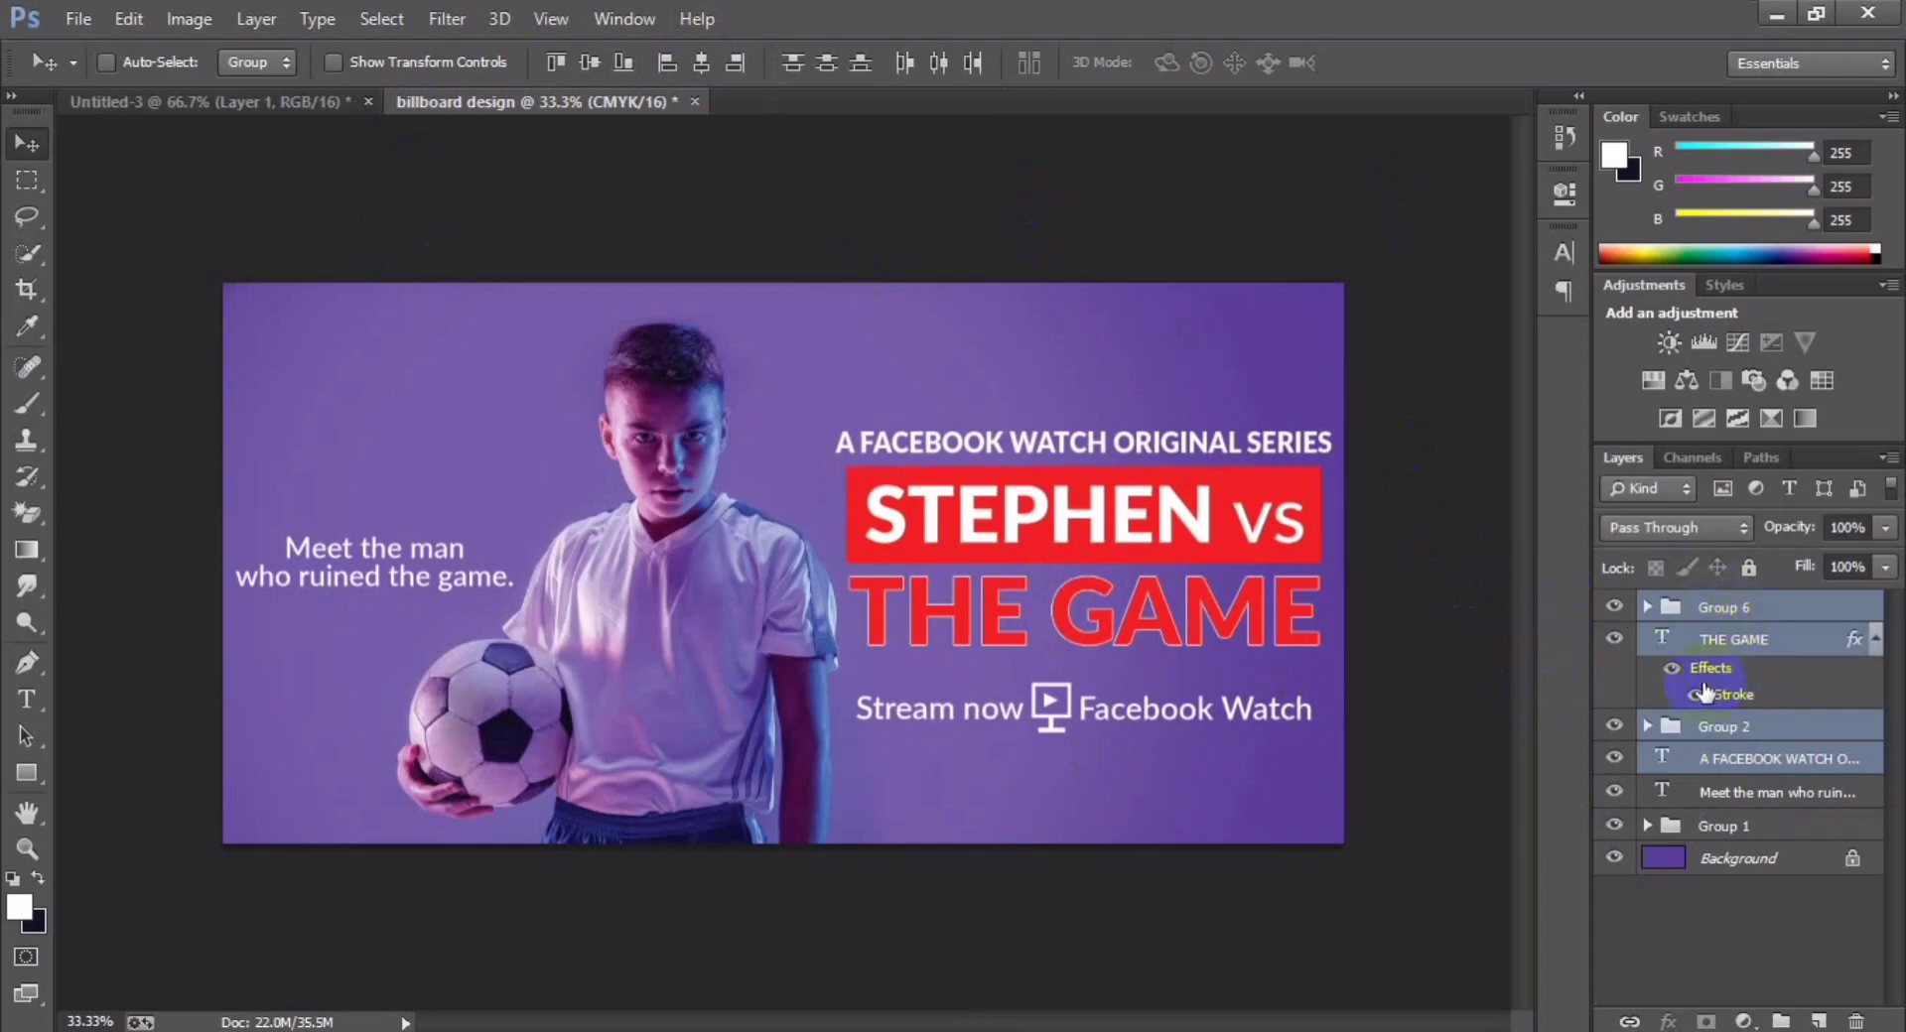
{"action": "key", "text": "ctrl+g"}
{"action": "left_click", "coordinate": [1709, 643]}
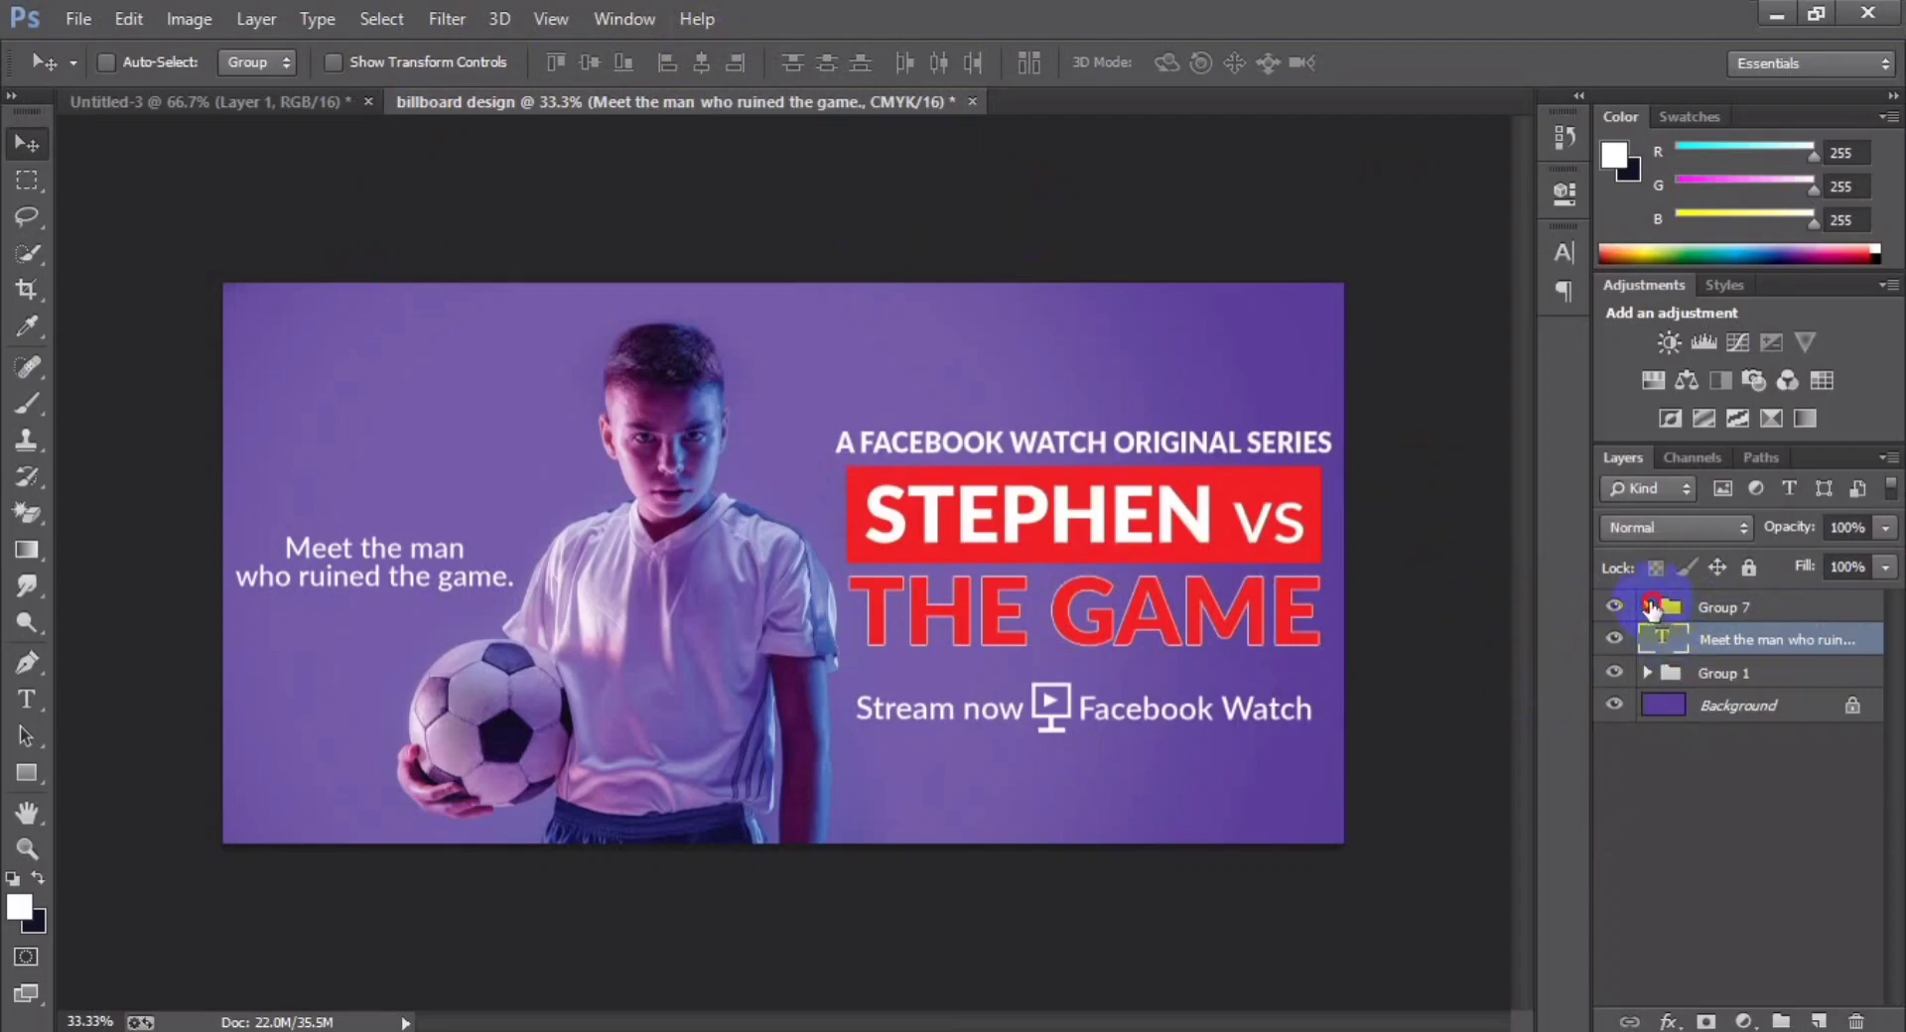
- Move Meet the man into Group 7 and centre the group vertically with Background
{"action": "left_click", "coordinate": [1650, 608]}
{"action": "left_click_drag", "start_coordinate": [1747, 837], "coordinate": [1732, 816]}
{"action": "left_click", "coordinate": [1647, 607]}
{"action": "left_click", "coordinate": [1709, 607]}
{"action": "type", "text": "text"}
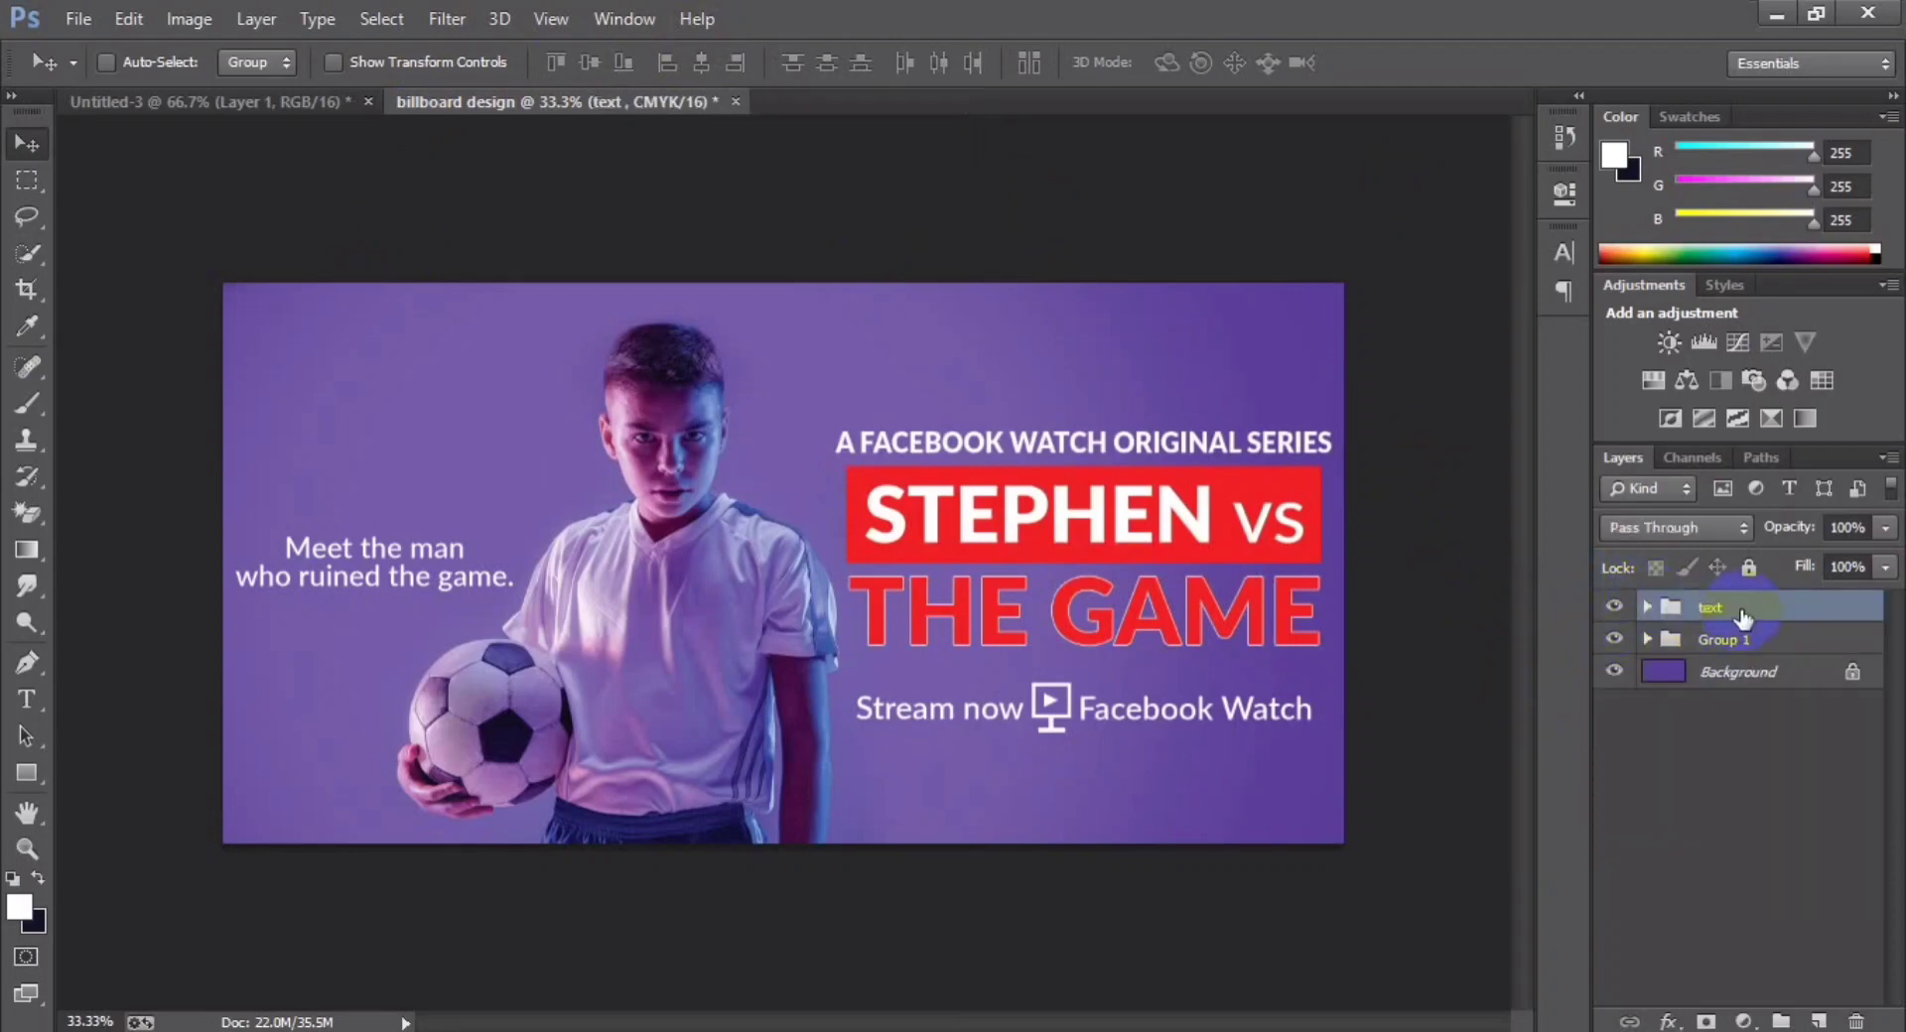
{"action": "left_click", "coordinate": [1737, 672], "text": "ctrl"}
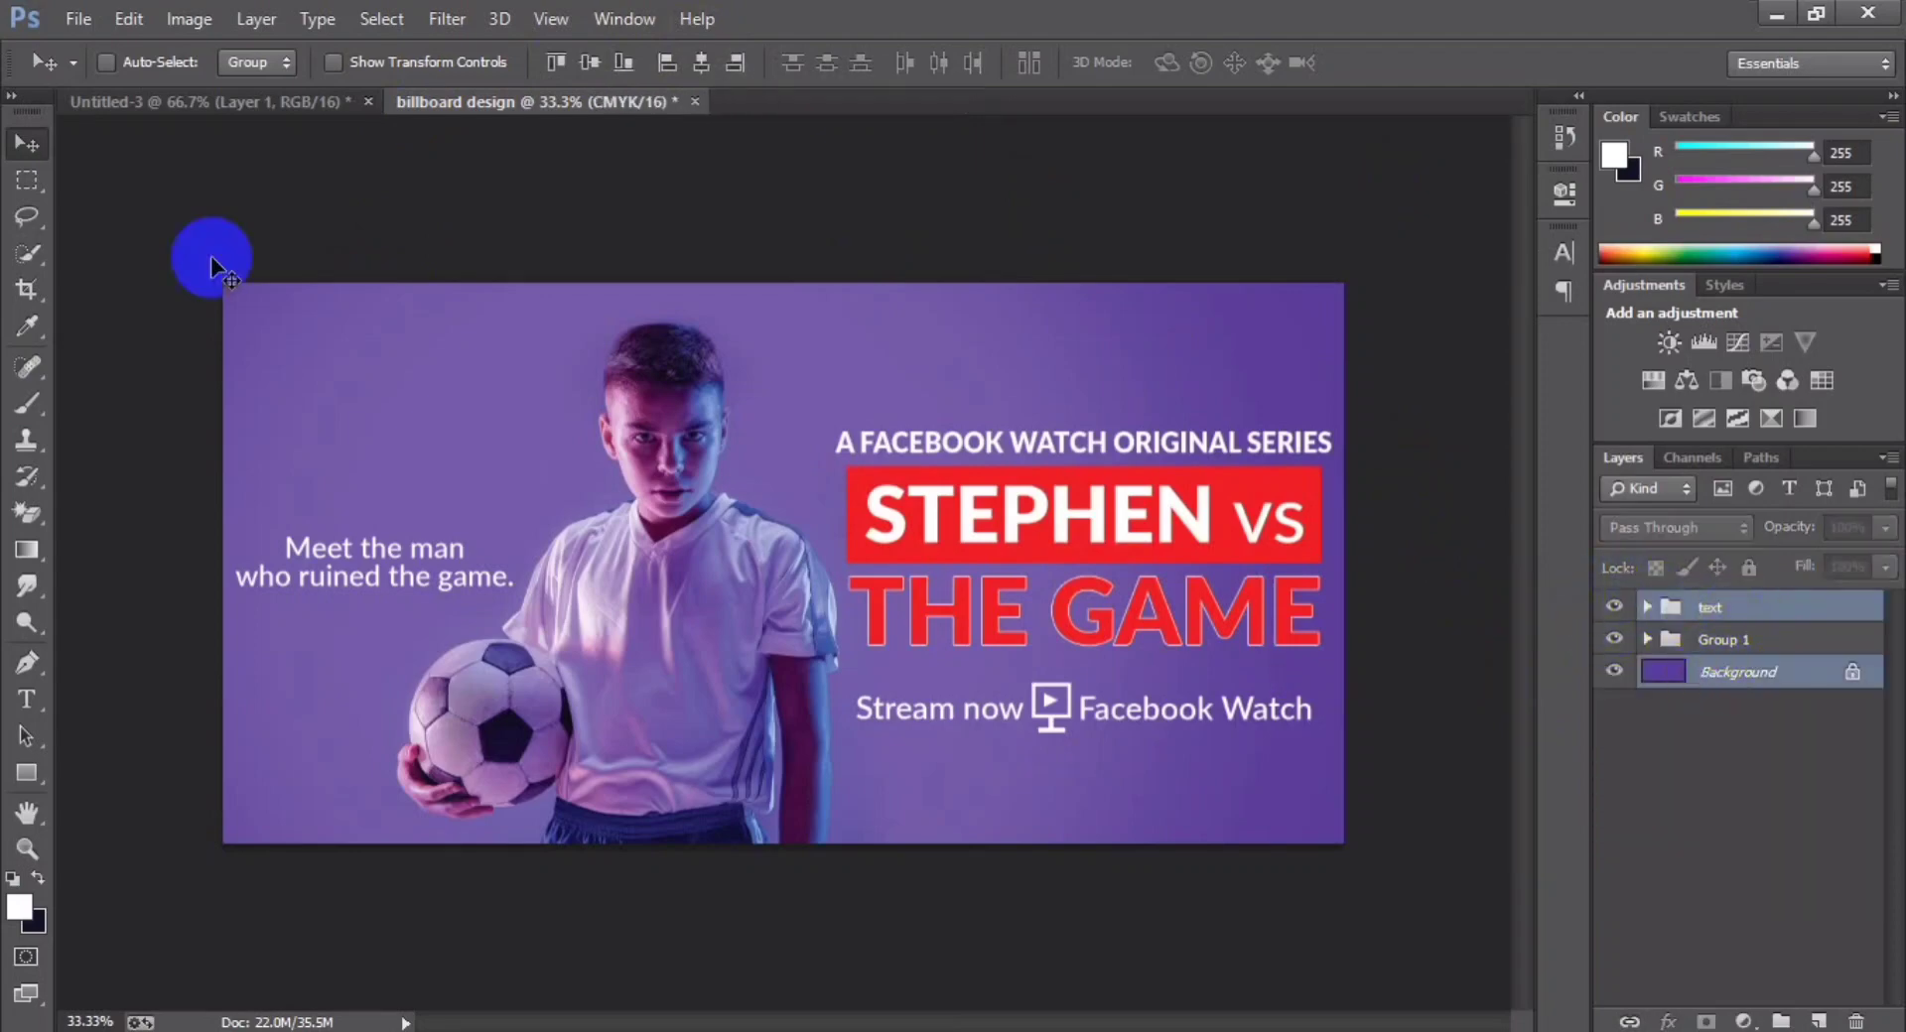
{"action": "left_click", "coordinate": [590, 62]}
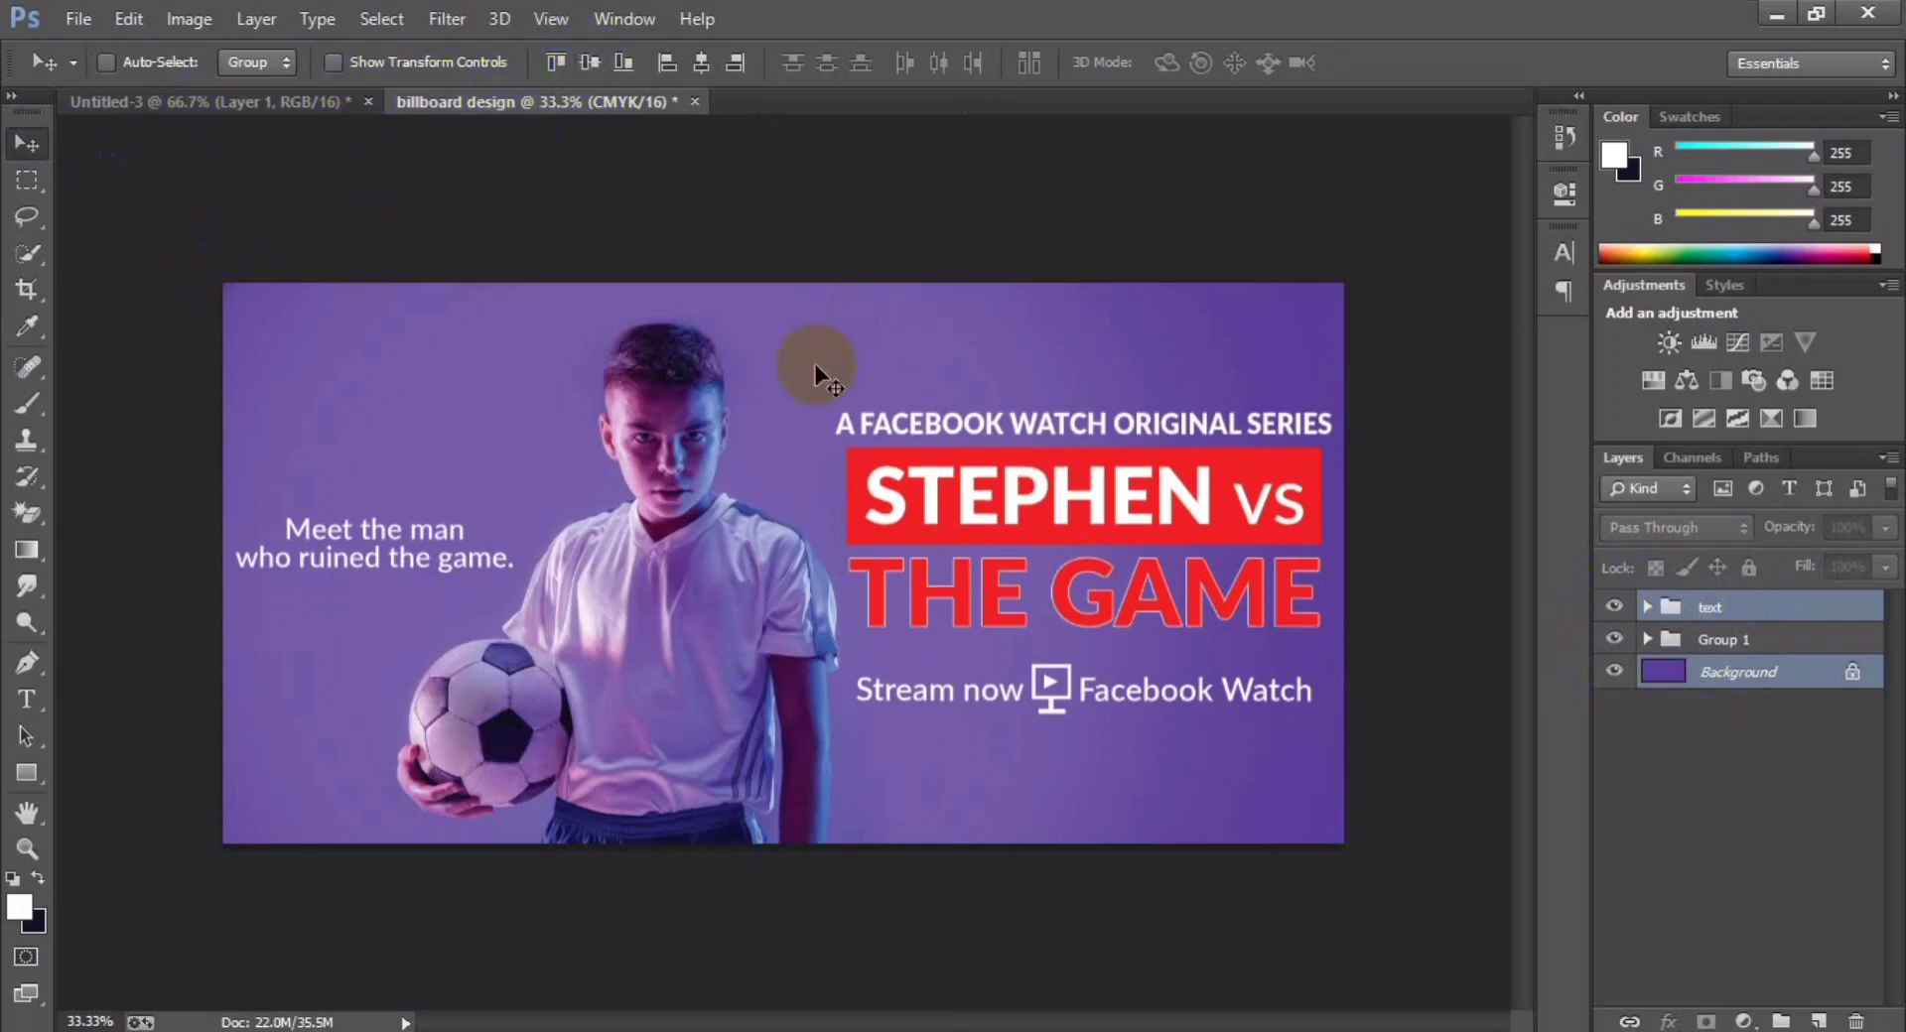
{"action": "left_click", "coordinate": [1755, 607]}
{"action": "key", "text": "ctrl+minus"}
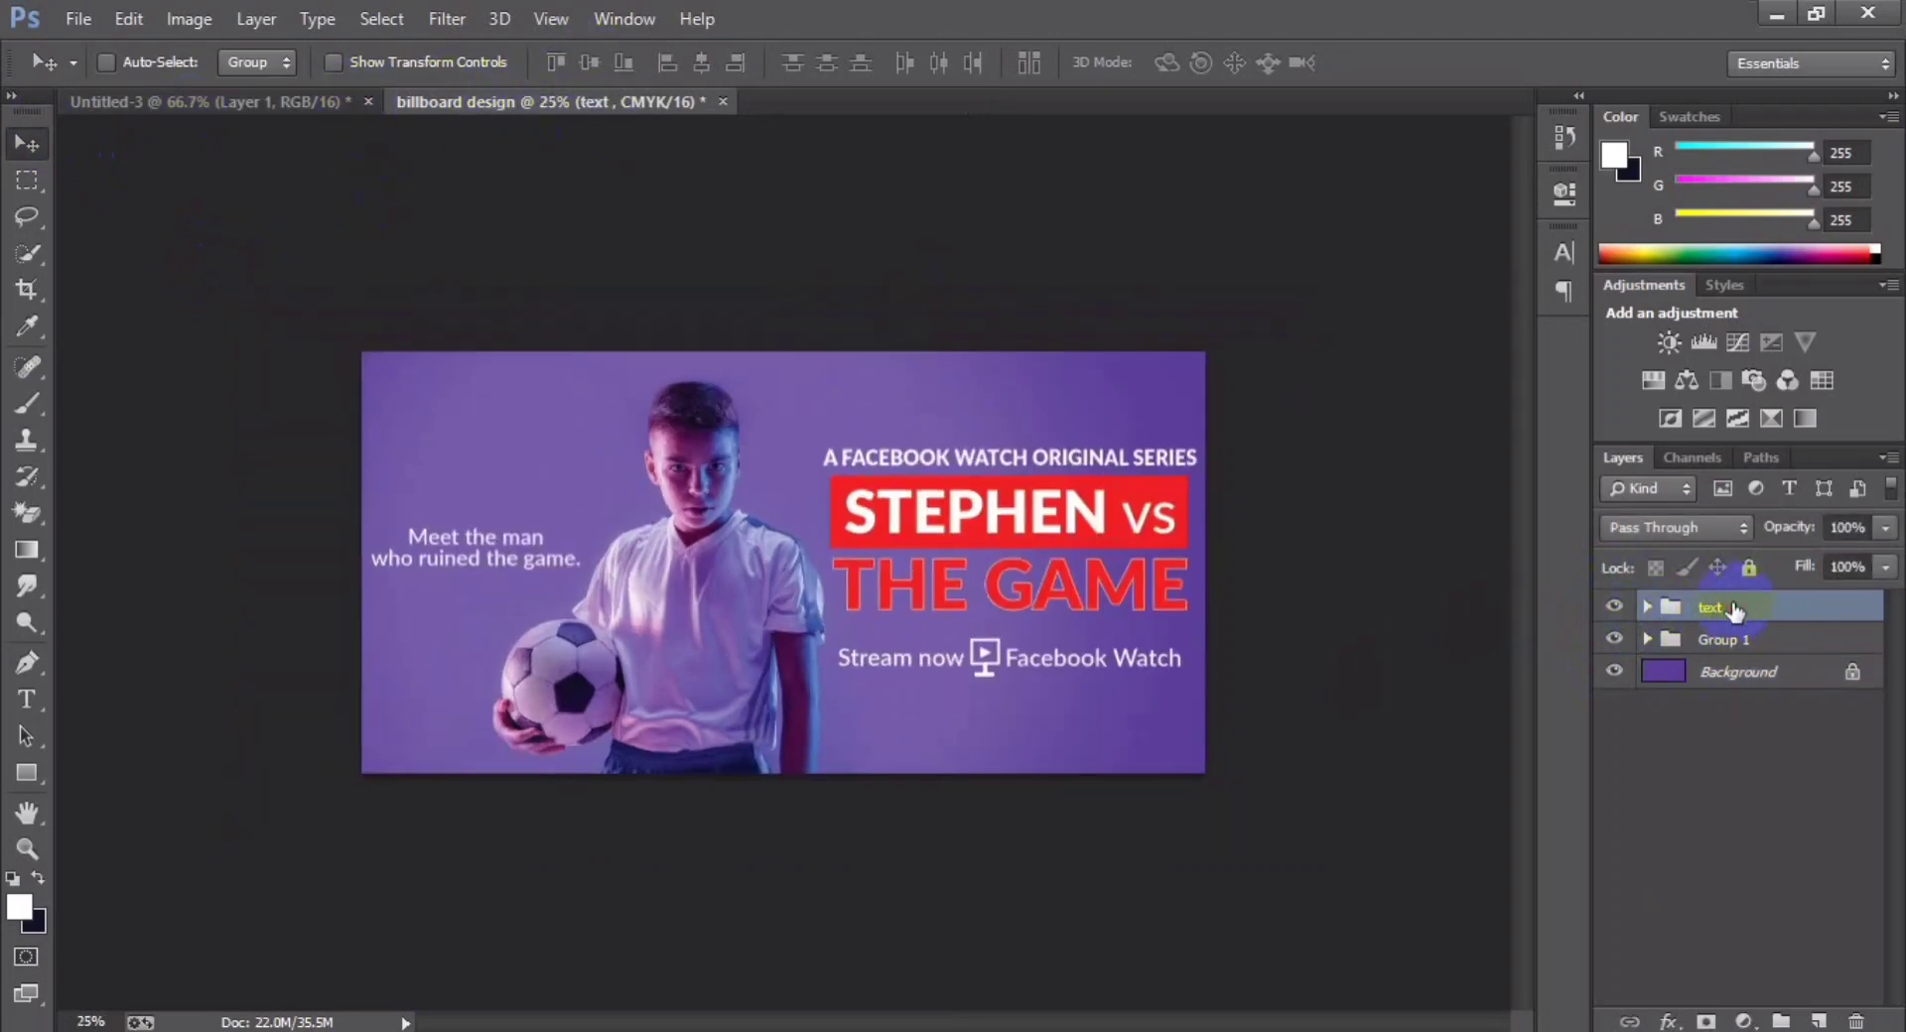
{"action": "key", "text": "ctrl+plus"}
{"action": "key", "text": "ctrl+plus"}
- Stamp the visible layers into a merged text copy layer on top
{"action": "left_click", "coordinate": [1675, 640], "text": "ctrl"}
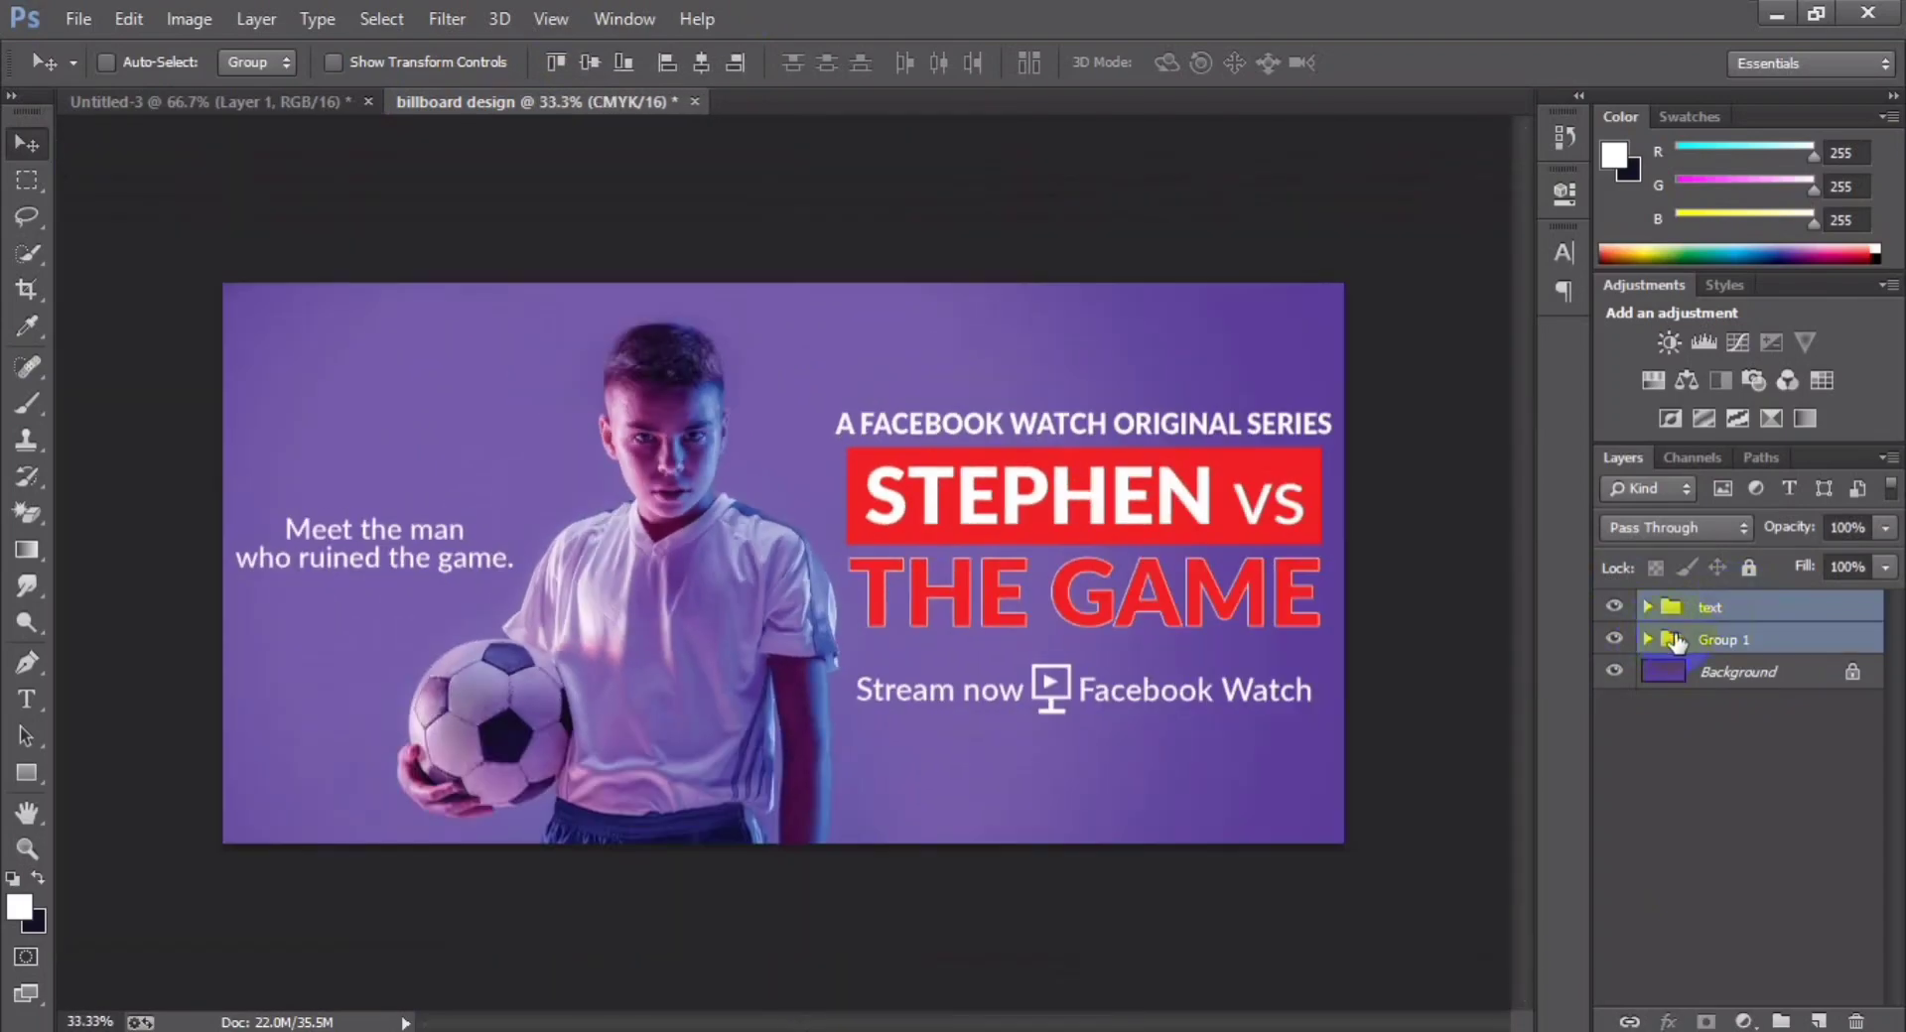
{"action": "left_click", "coordinate": [1703, 675], "text": "ctrl"}
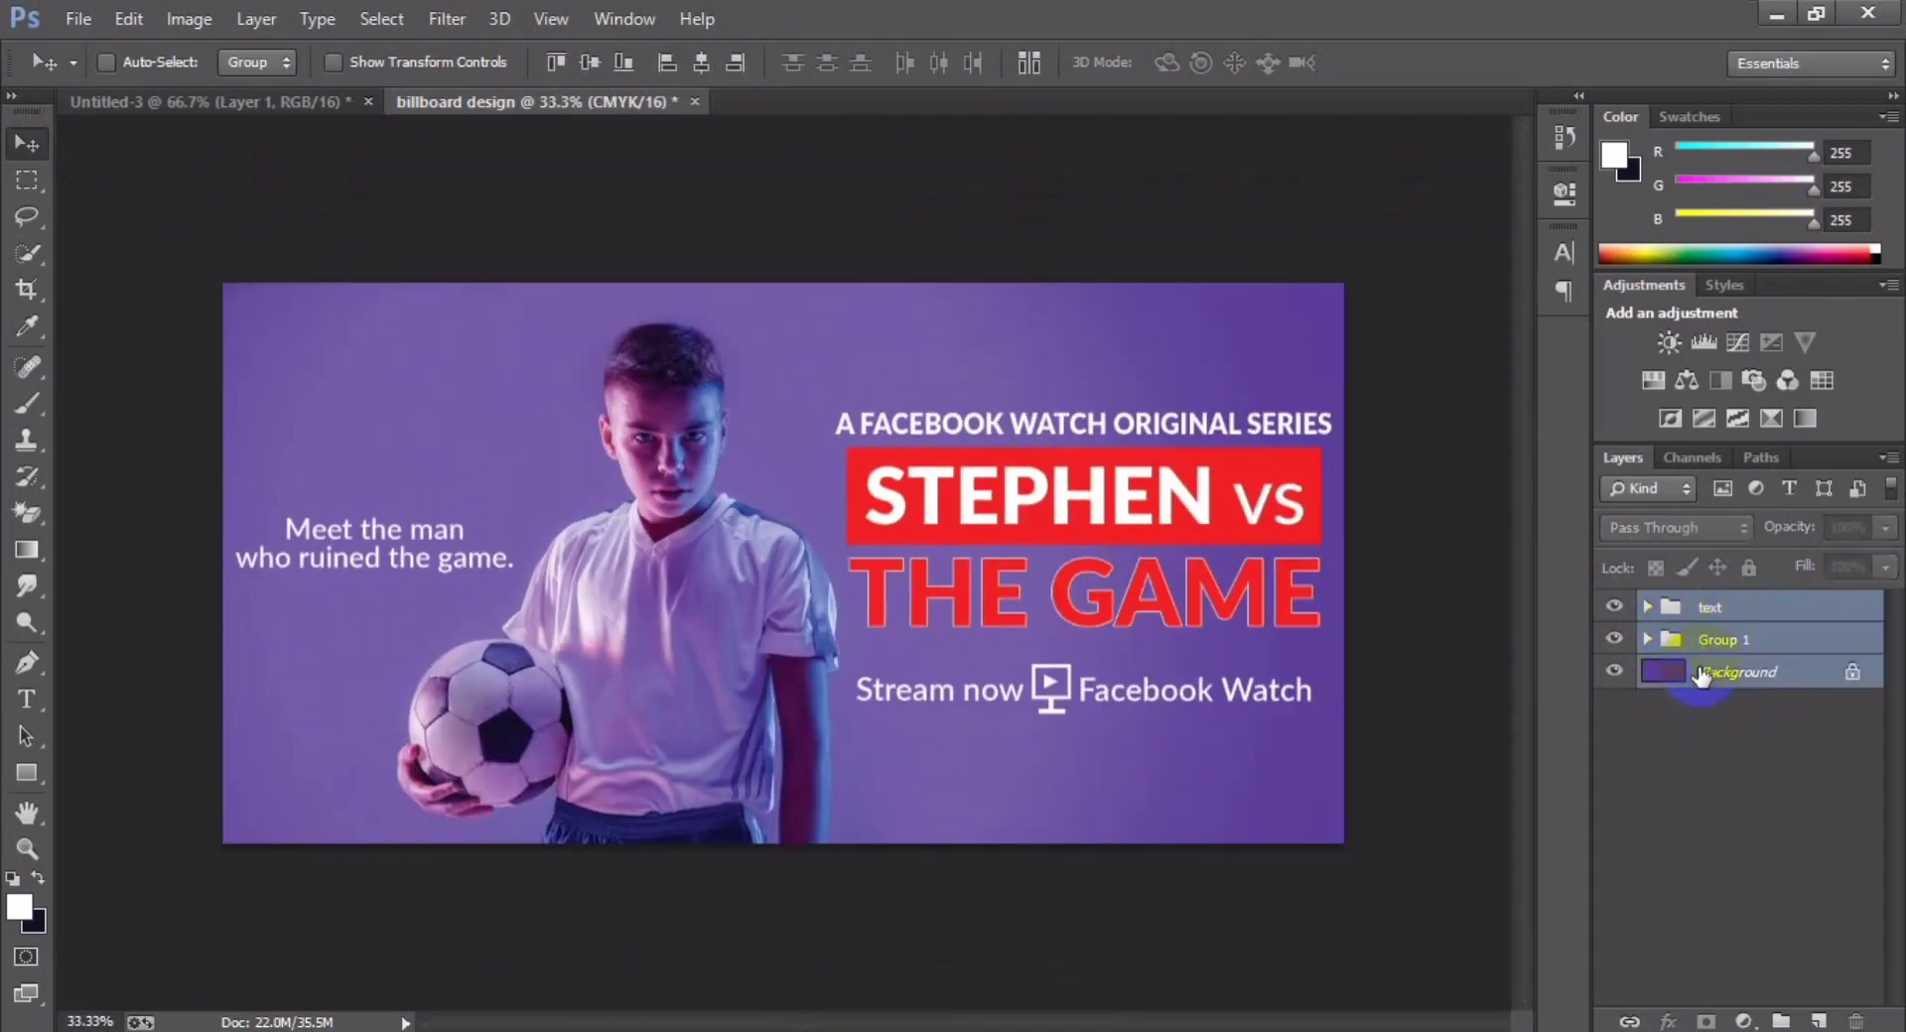
{"action": "key", "text": "ctrl+j"}
{"action": "key", "text": "ctrl+e"}
{"action": "left_click", "coordinate": [1703, 643]}
- Hide the original text group and lower layers, leaving the merged text copy selected
{"action": "left_click", "coordinate": [1701, 707], "text": "shift"}
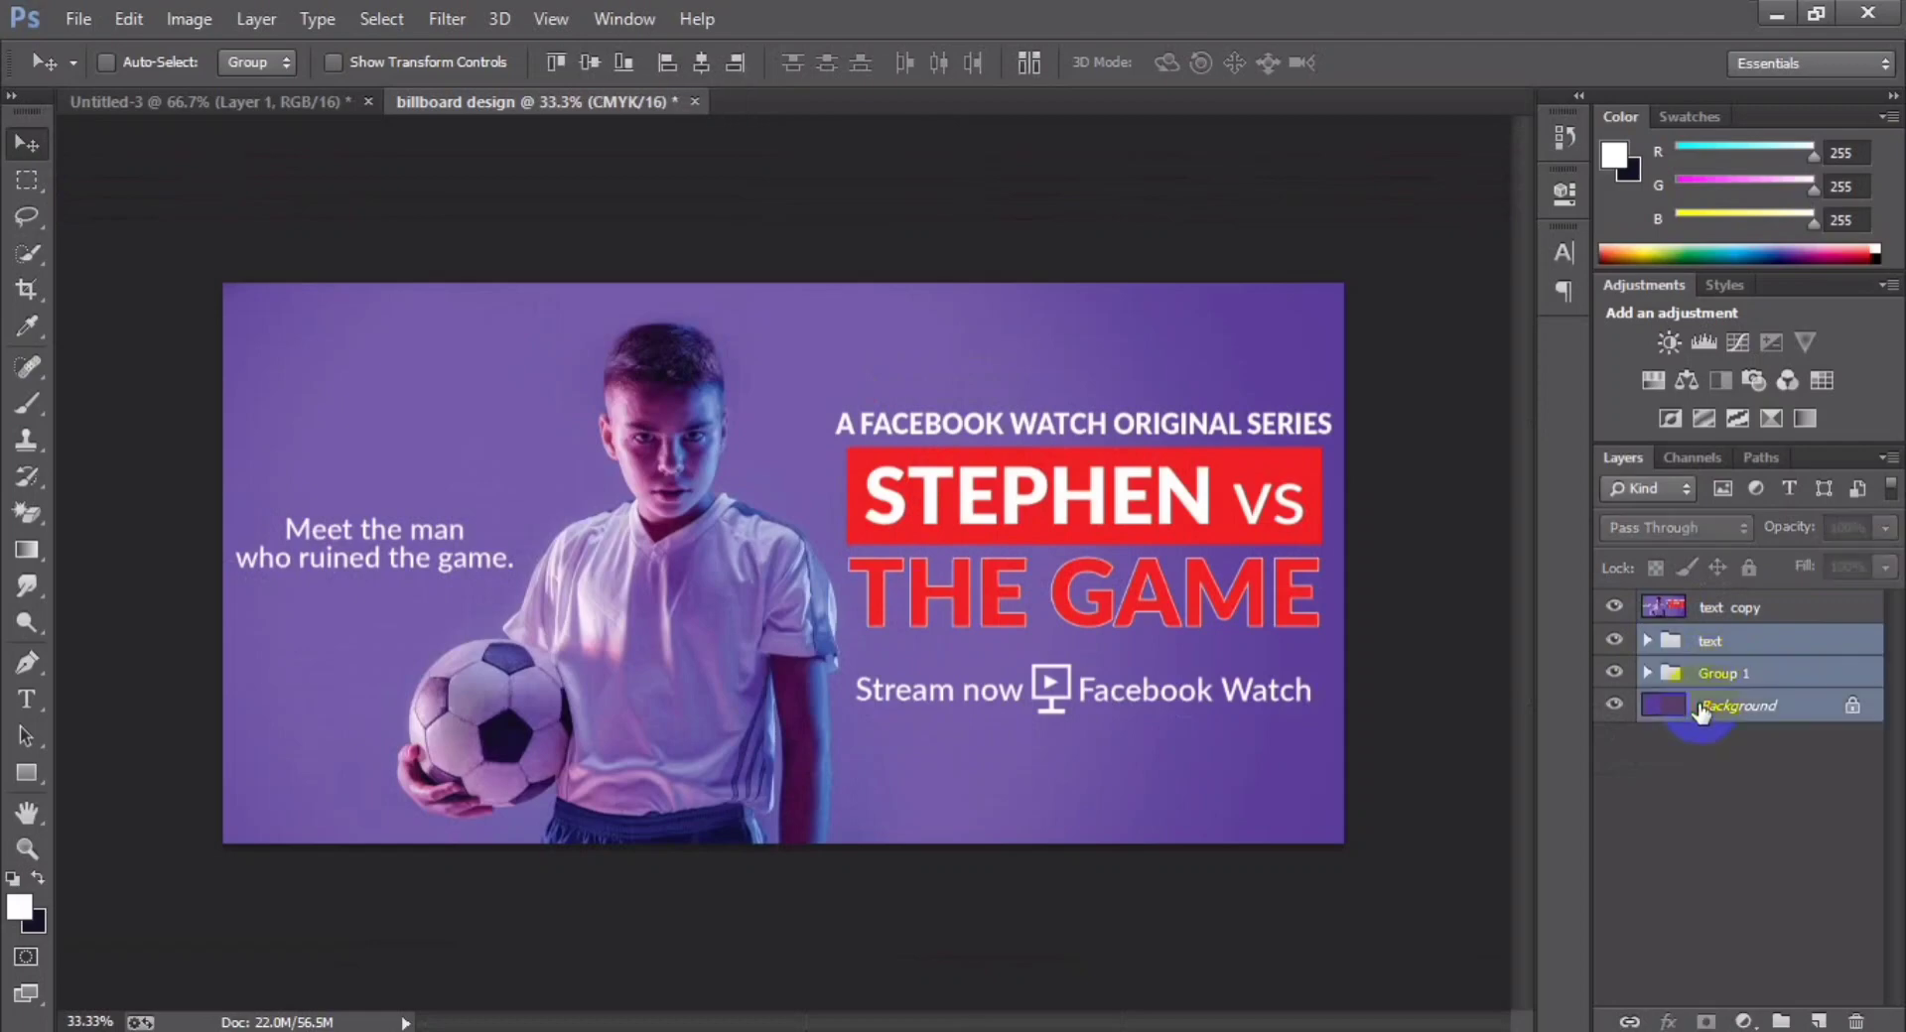
{"action": "left_click", "coordinate": [1673, 643]}
{"action": "left_click", "coordinate": [1614, 640]}
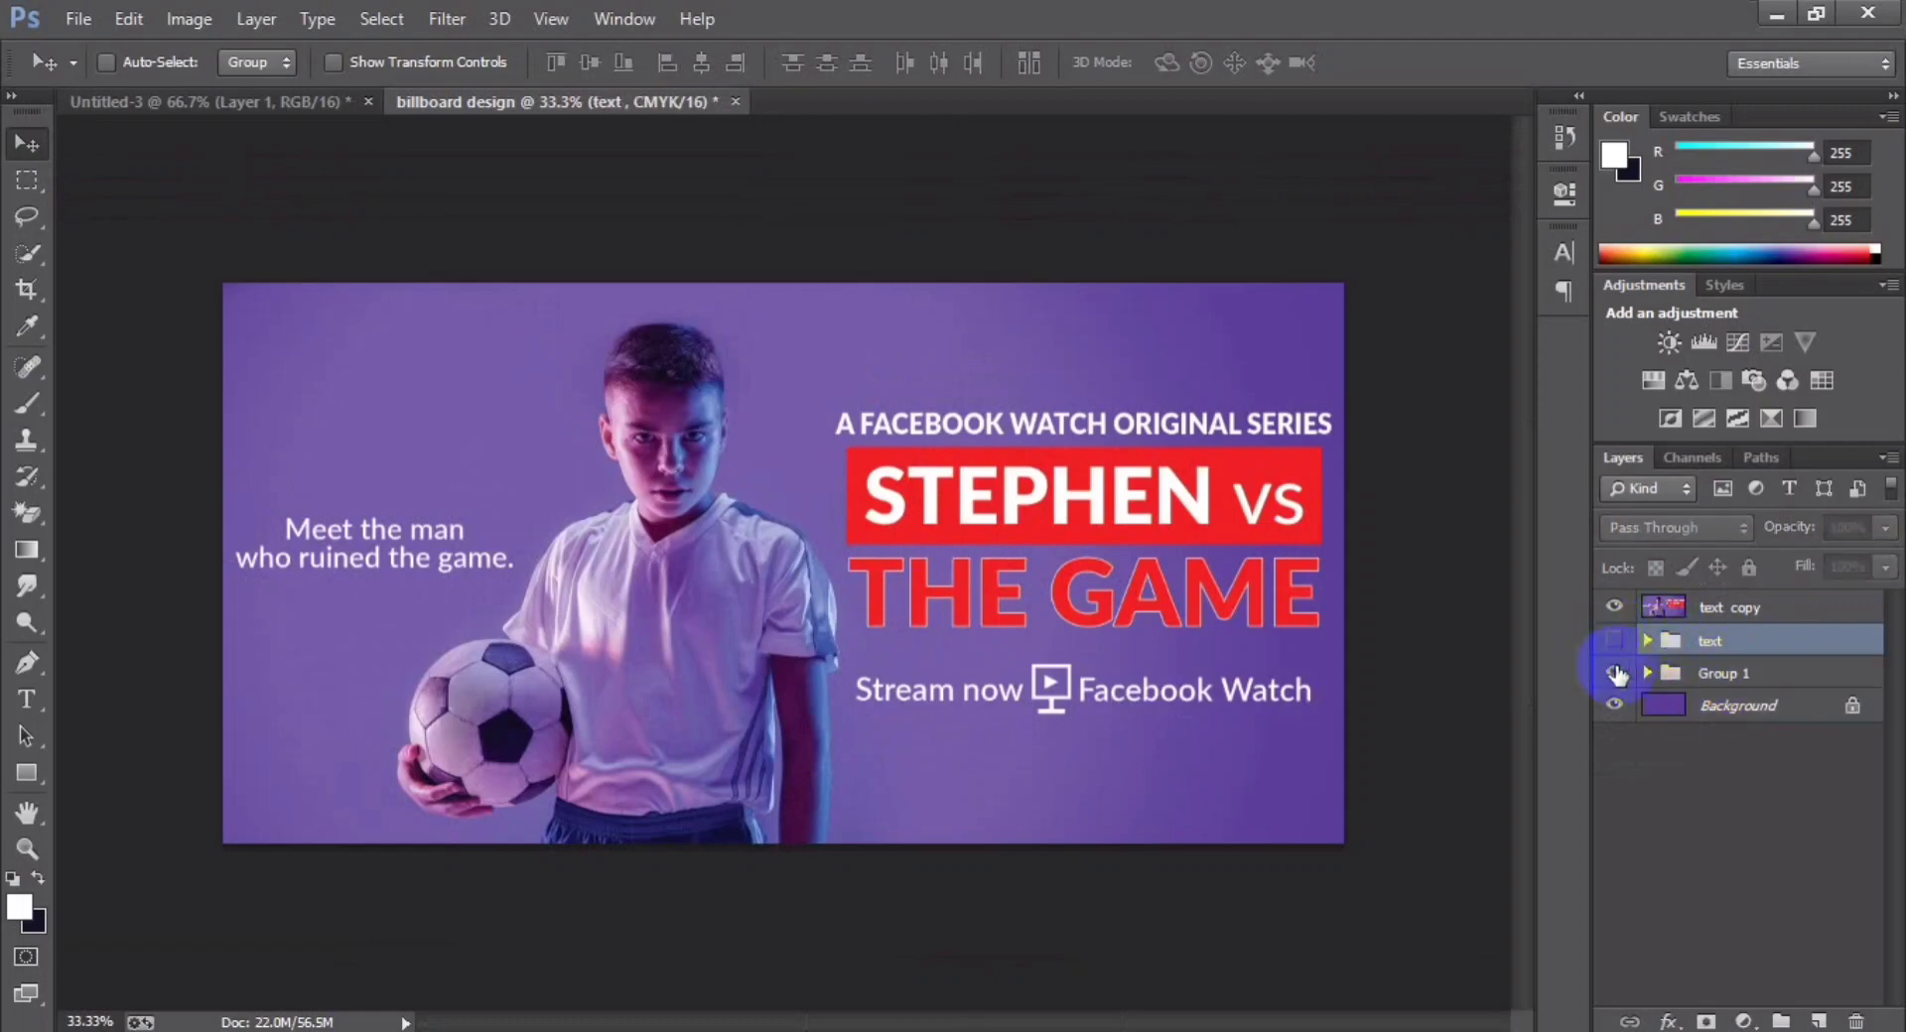
{"action": "left_click", "coordinate": [1647, 608]}
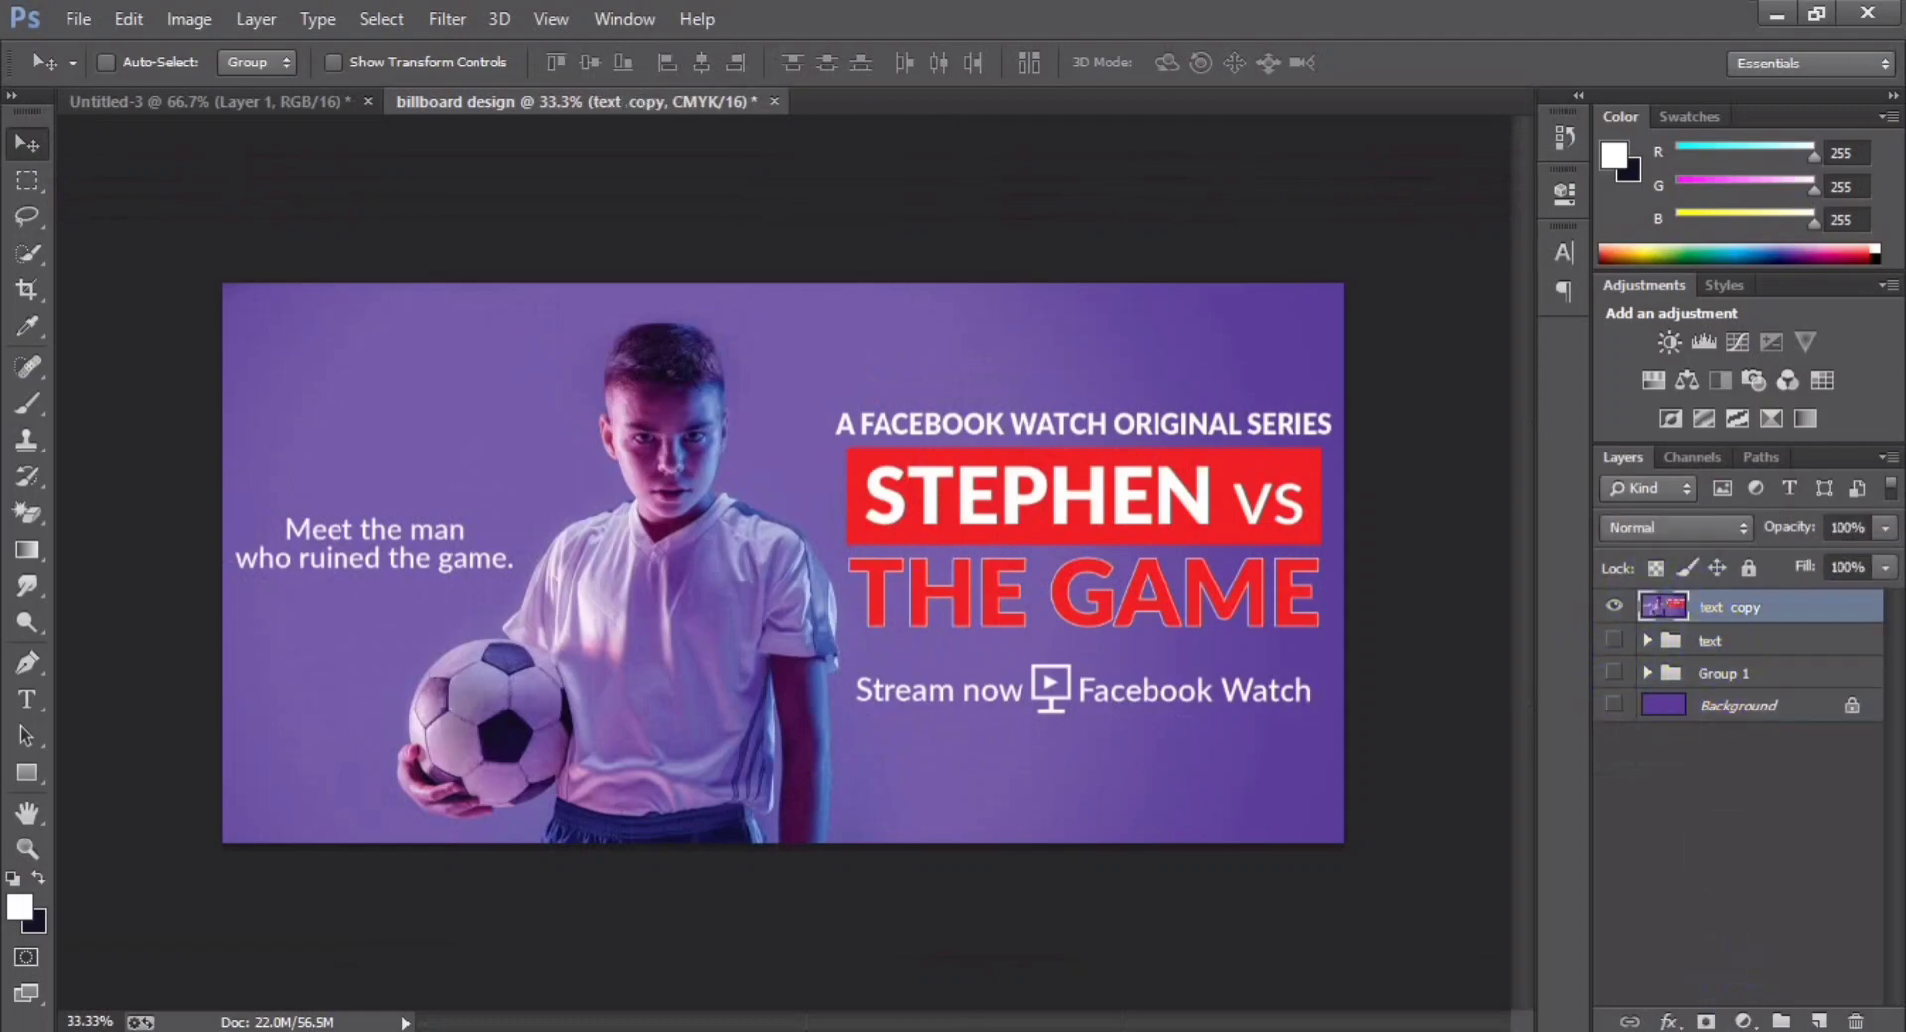
- Add a Hue/Saturation adjustment and cycle its presets, settling on Increase Saturation
{"action": "left_click", "coordinate": [1747, 1022]}
{"action": "left_click", "coordinate": [1717, 667]}
{"action": "left_click", "coordinate": [1349, 260]}
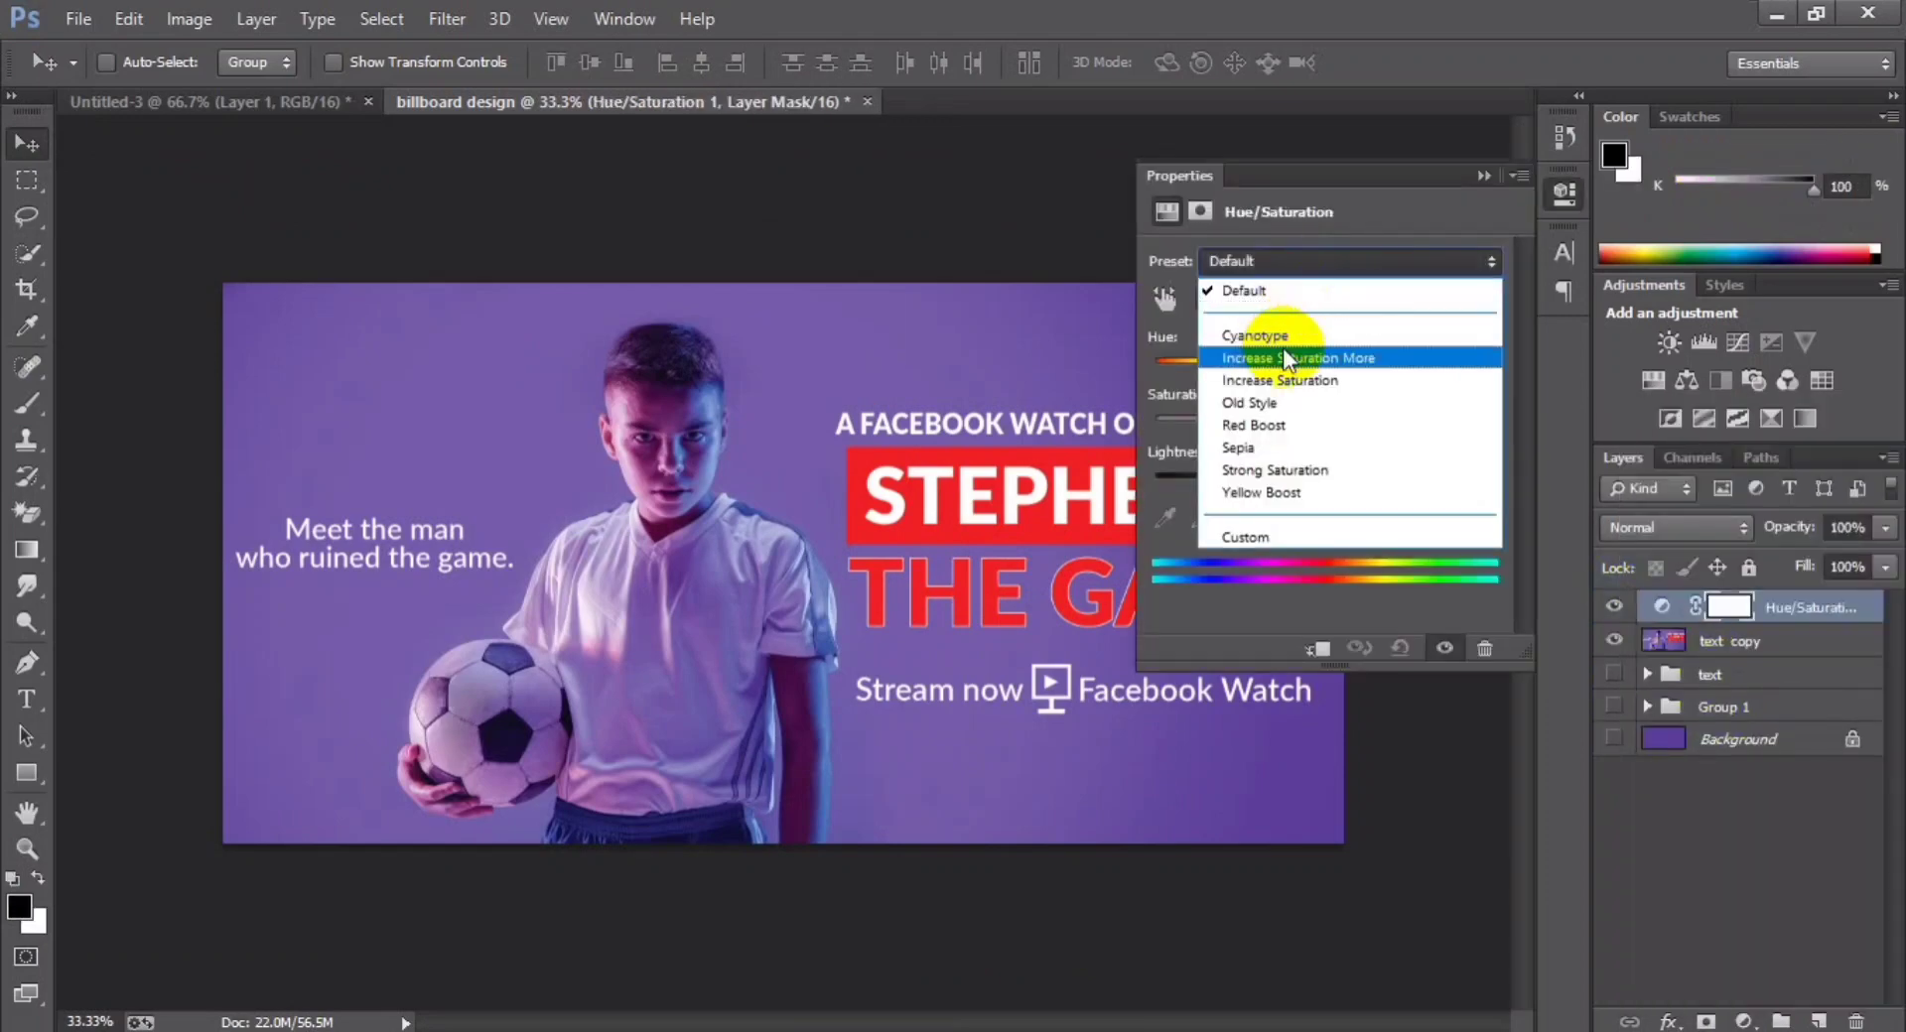
{"action": "left_click", "coordinate": [1285, 358]}
{"action": "key", "text": "Down"}
{"action": "key", "text": "Down"}
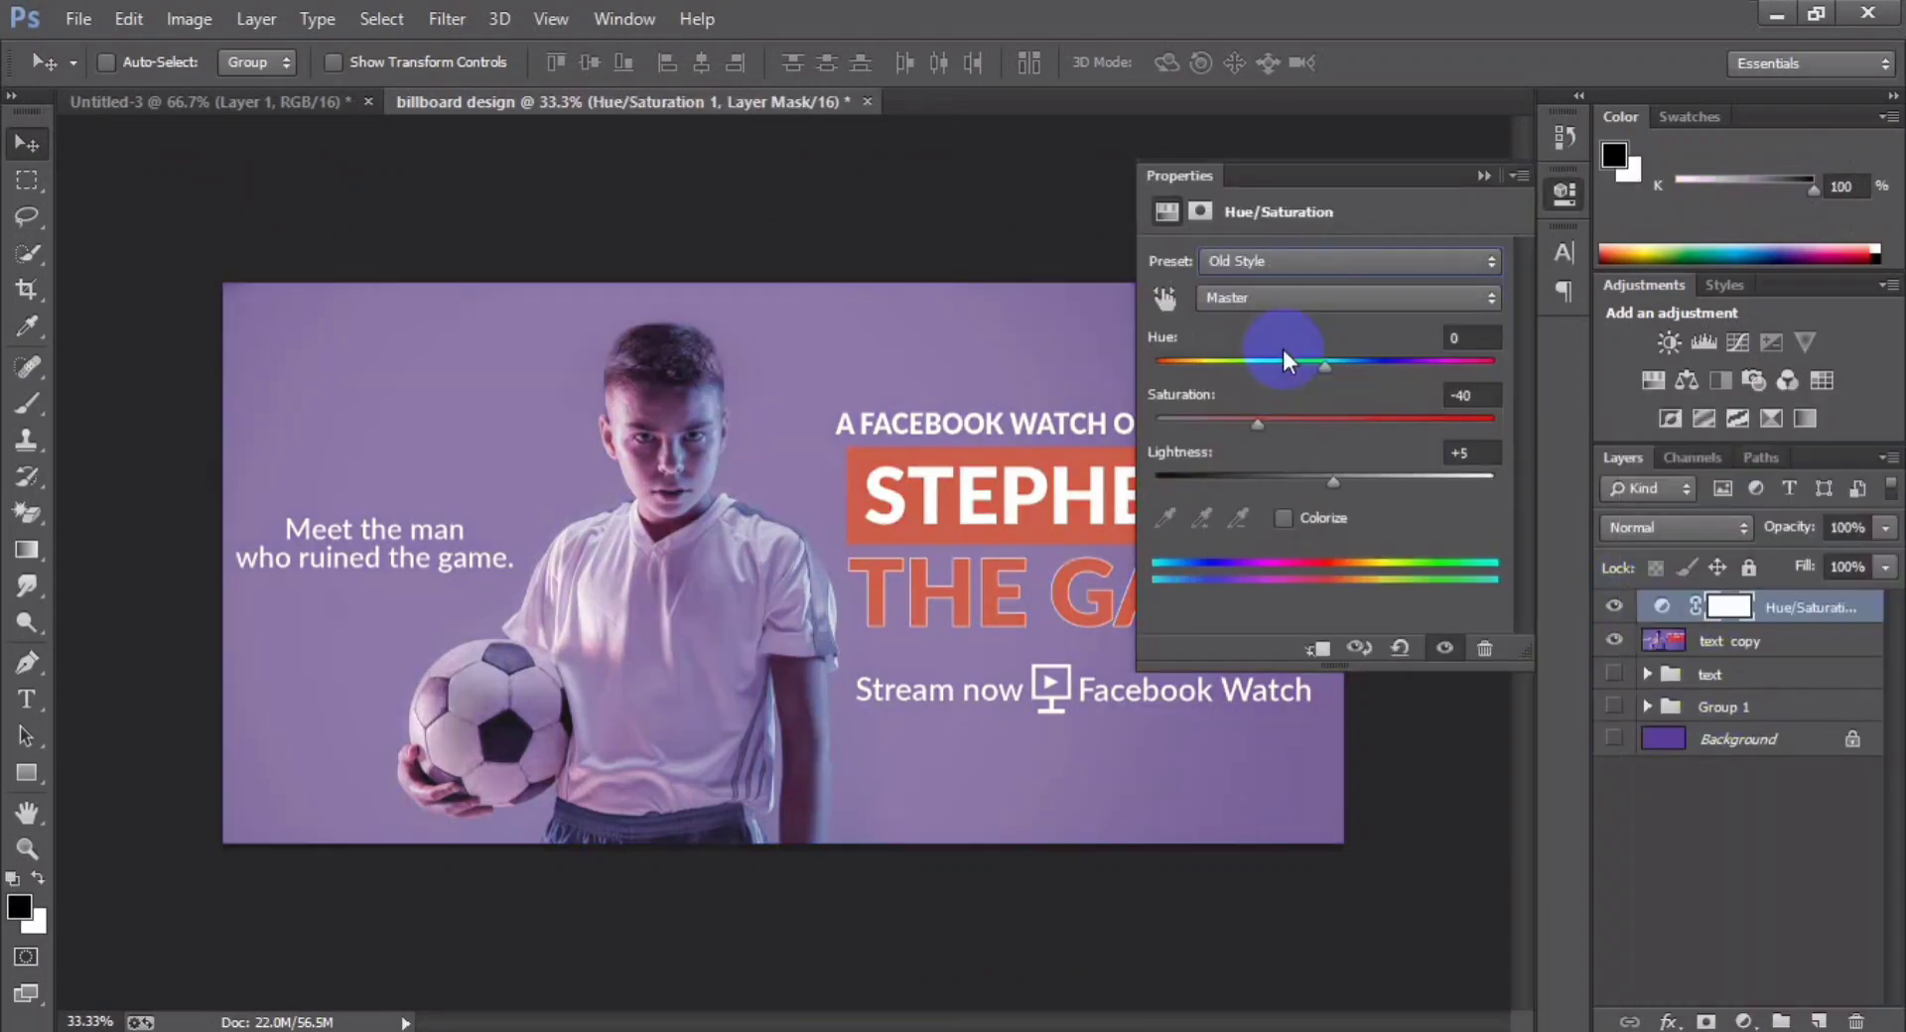
{"action": "key", "text": "Down"}
{"action": "key", "text": "Down"}
{"action": "key", "text": "Down"}
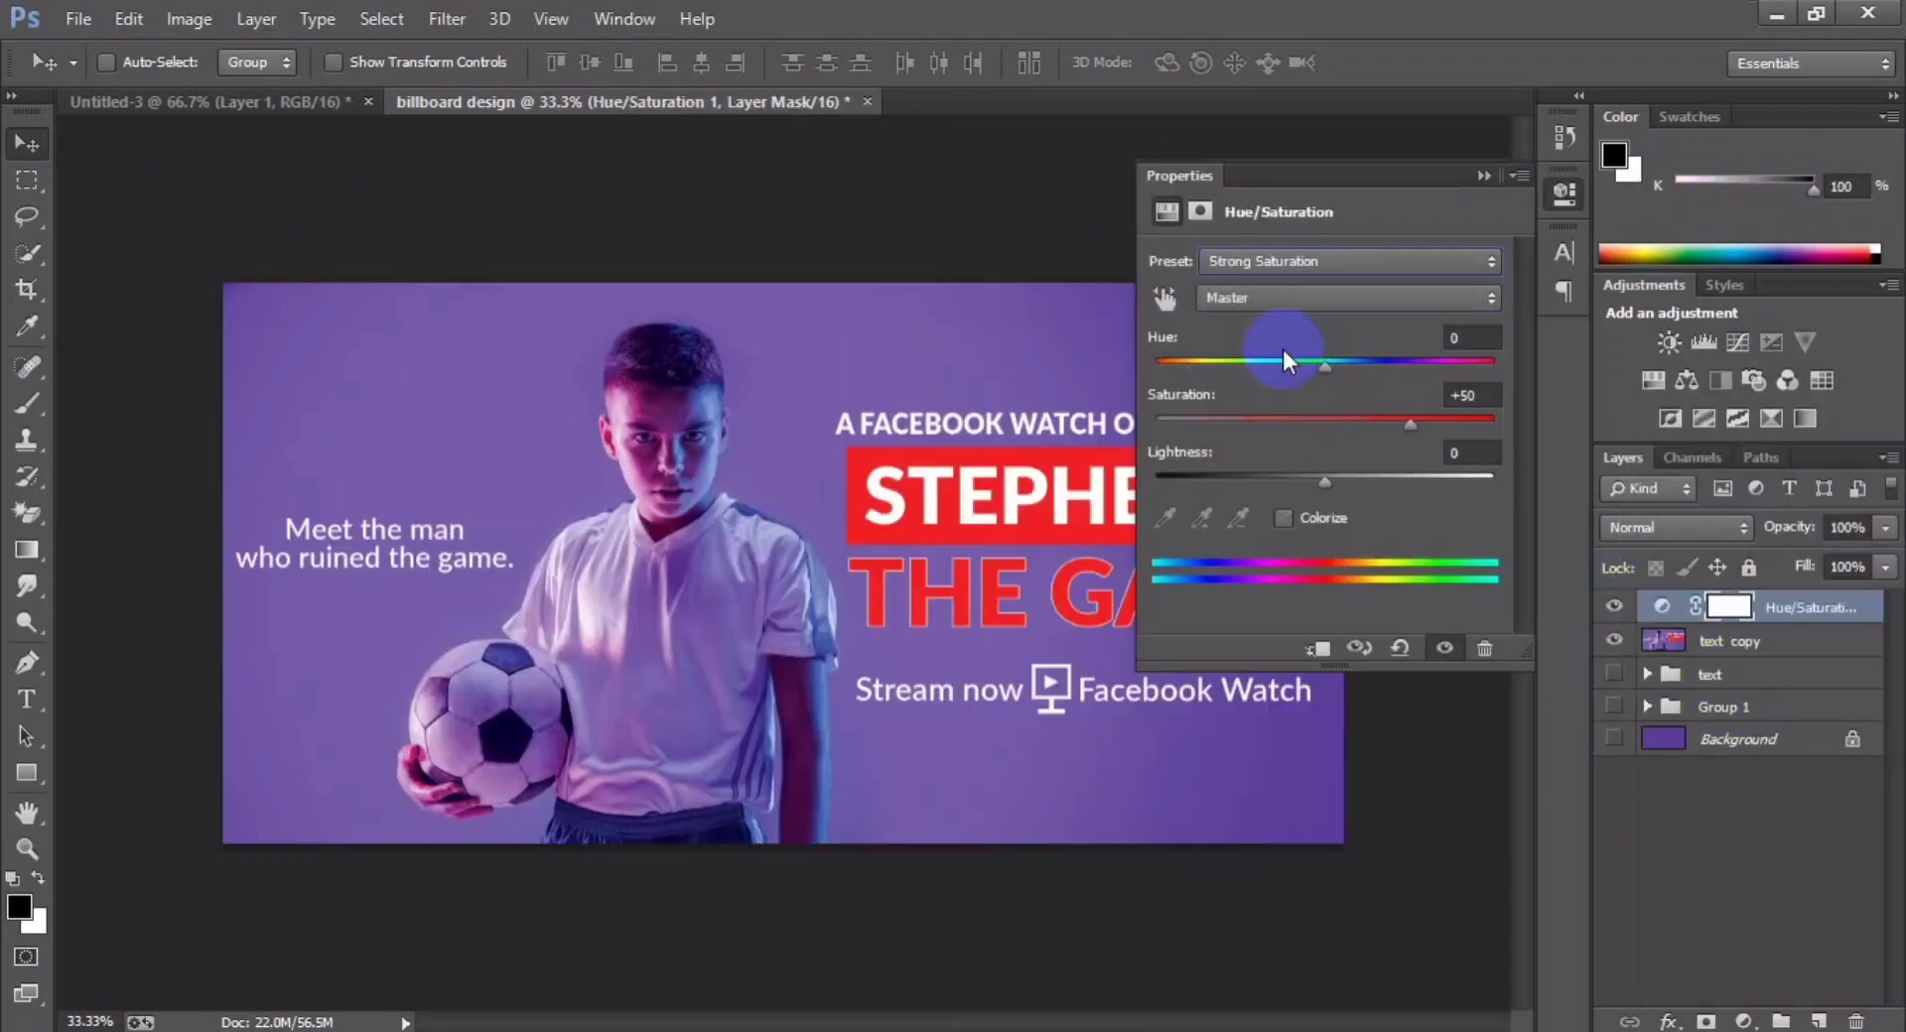
{"action": "key", "text": "Up"}
{"action": "key", "text": "Up"}
{"action": "key", "text": "Up"}
{"action": "key", "text": "Up"}
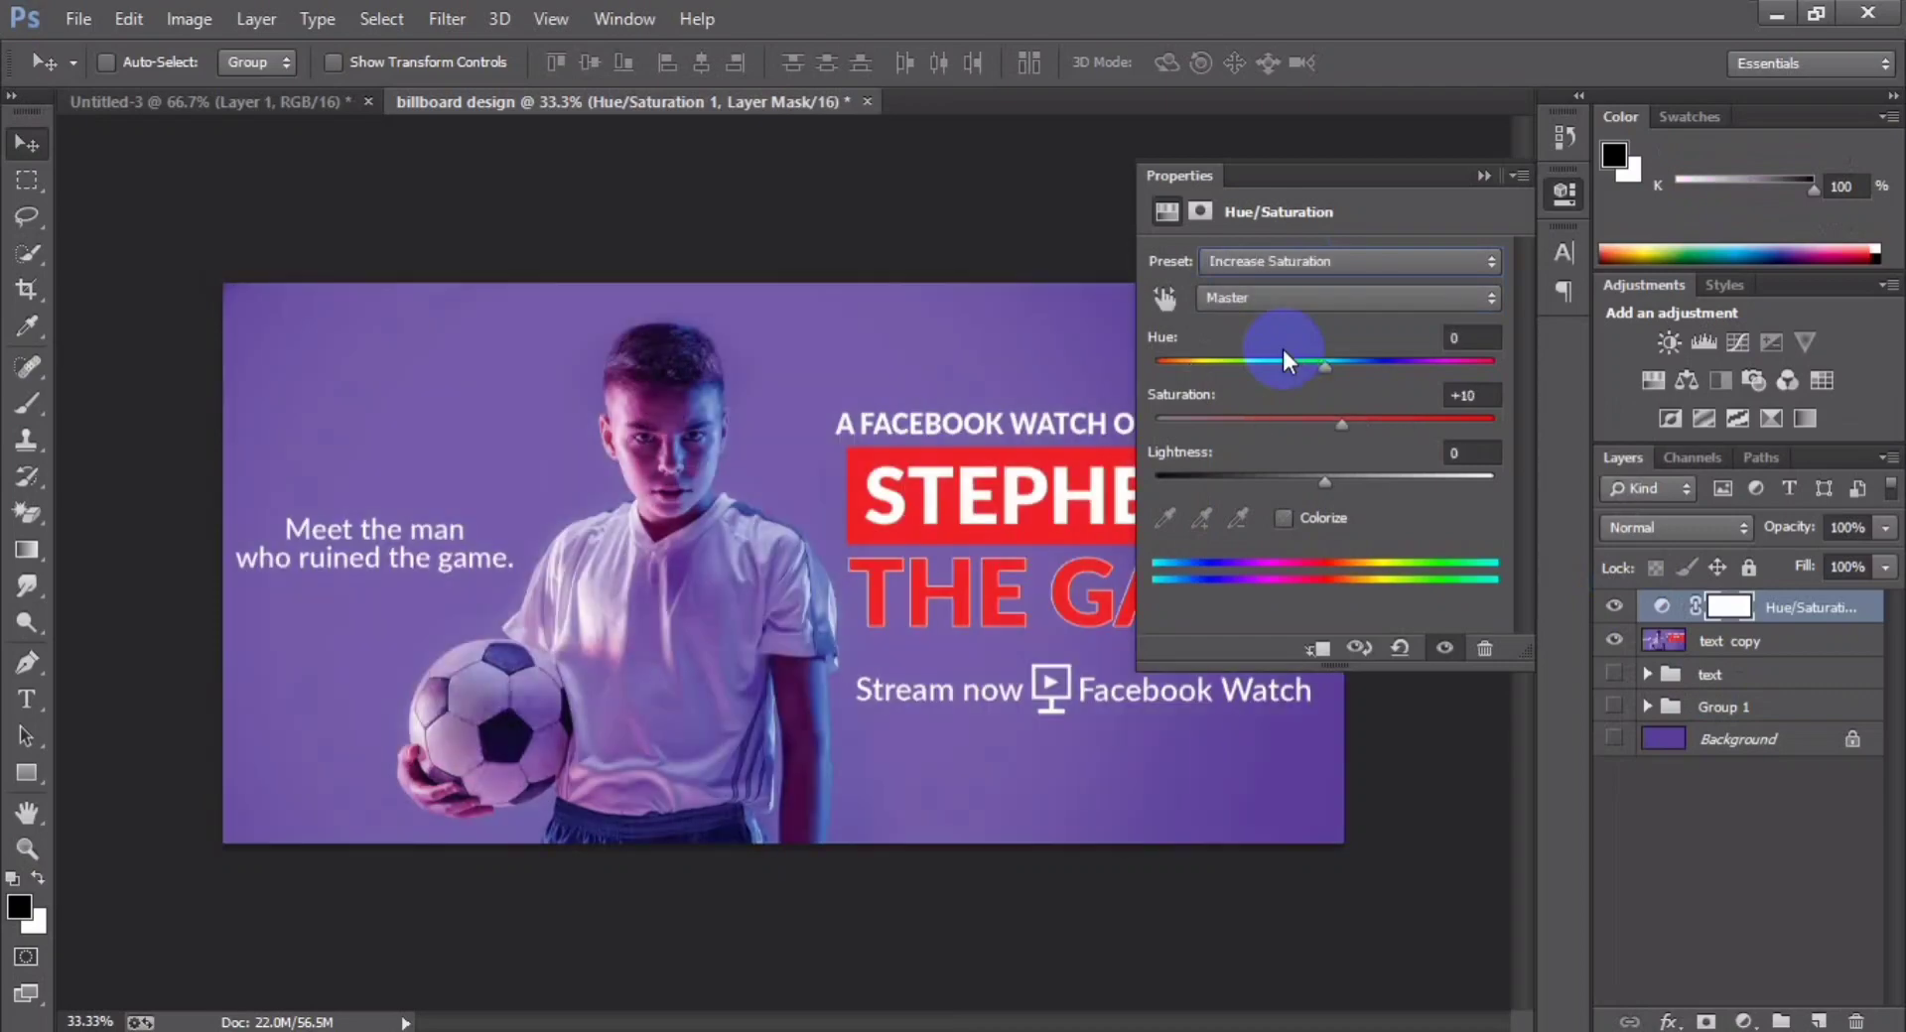
{"action": "key", "text": "Up"}
{"action": "key", "text": "Up"}
{"action": "key", "text": "Up"}
{"action": "key", "text": "Up"}
{"action": "key", "text": "Down"}
{"action": "key", "text": "Down"}
{"action": "key", "text": "Down"}
{"action": "key", "text": "Down"}
{"action": "key", "text": "Down"}
{"action": "key", "text": "Up"}
- Toggle the Hue/Saturation adjustment to compare before and after, then delete it
{"action": "left_click", "coordinate": [1481, 175]}
{"action": "left_click", "coordinate": [1614, 607]}
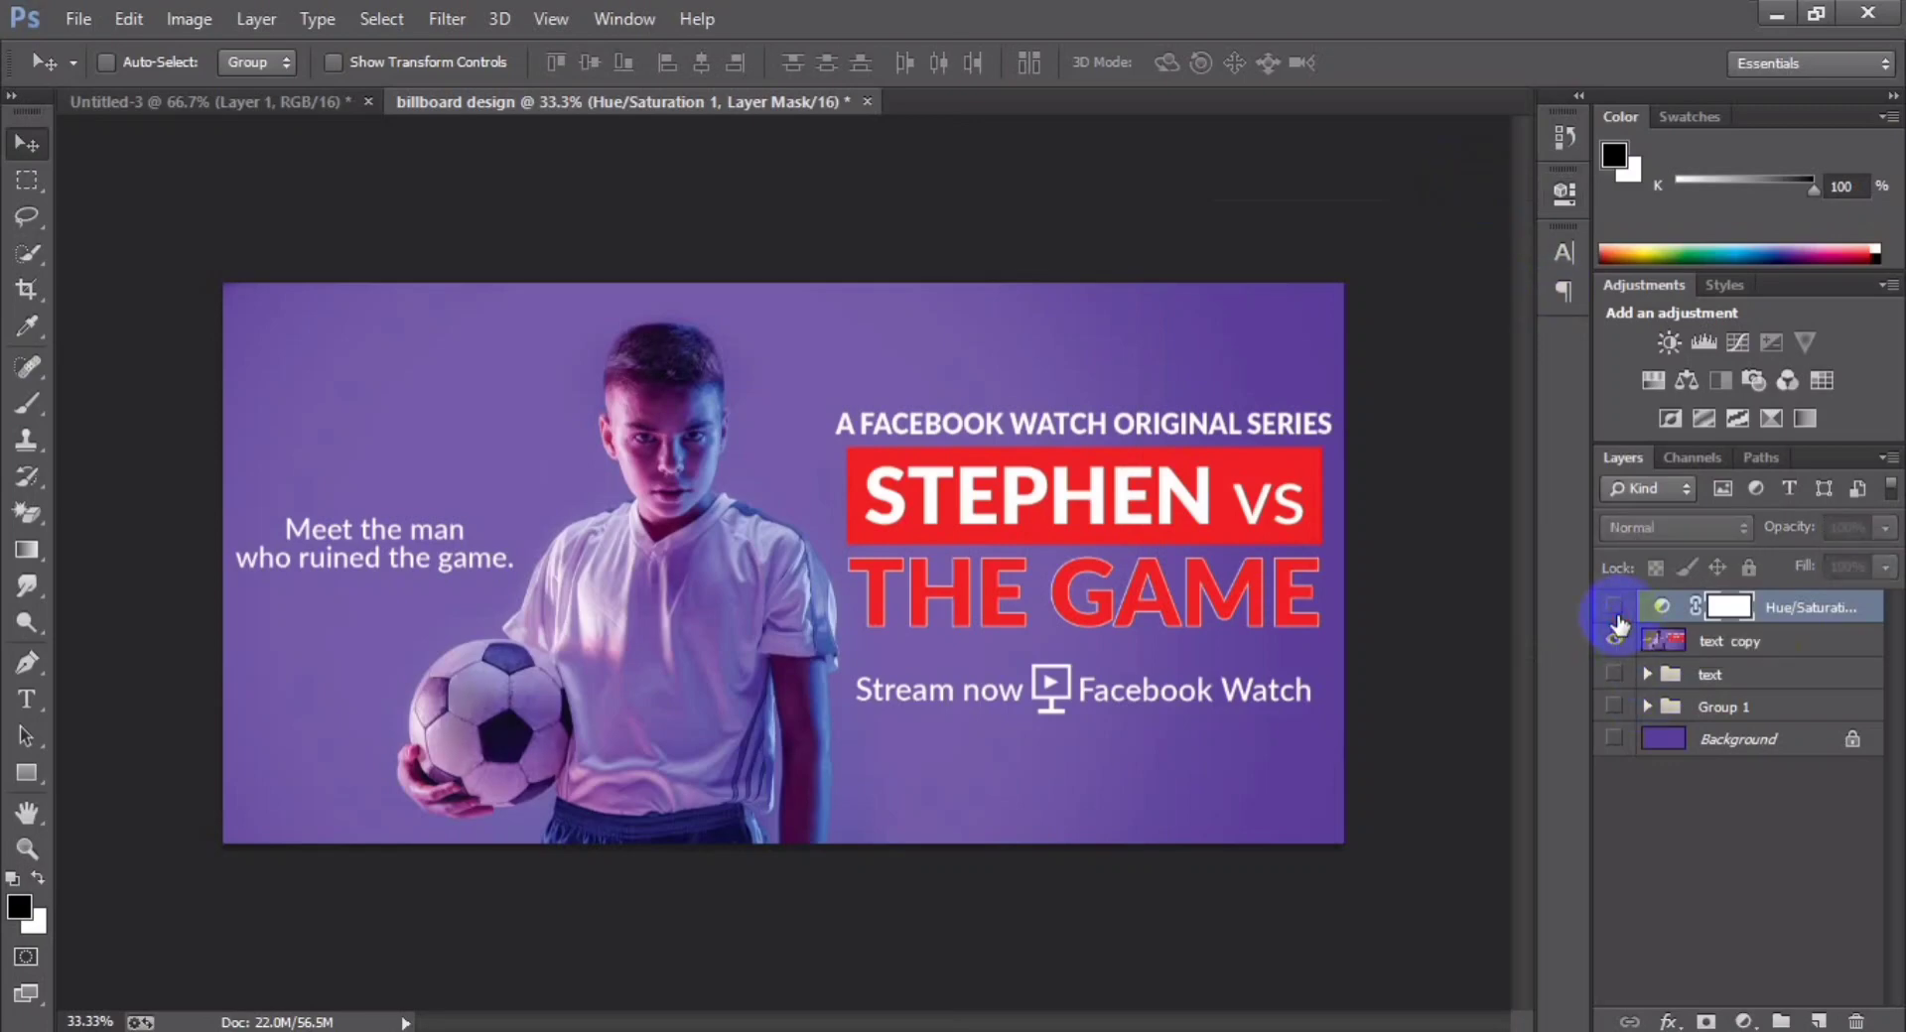
{"action": "left_click", "coordinate": [1614, 608]}
{"action": "left_click", "coordinate": [1614, 607]}
{"action": "left_click", "coordinate": [1613, 607]}
{"action": "left_click", "coordinate": [1614, 608]}
{"action": "left_click", "coordinate": [1614, 607]}
{"action": "key", "text": "Delete"}
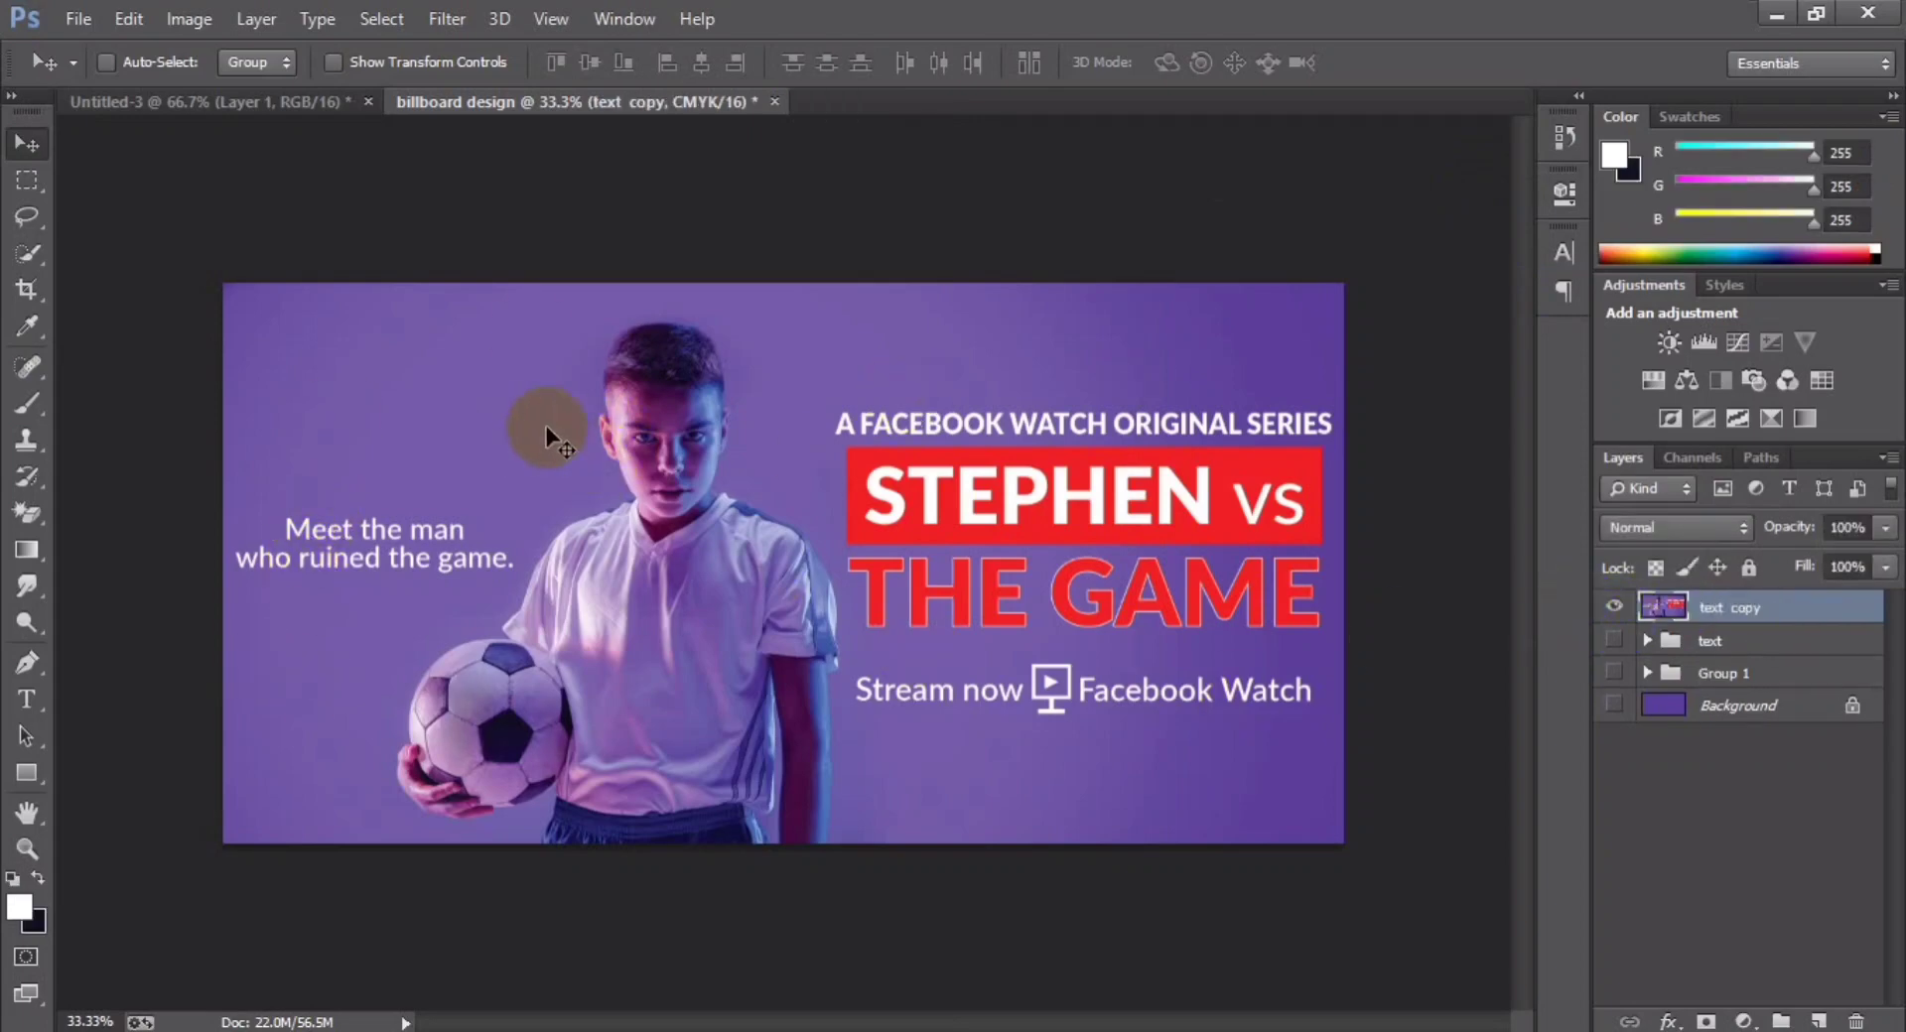
- Marquee-select the whole design area and switch to the billboard mockup document
{"action": "left_click", "coordinate": [26, 180]}
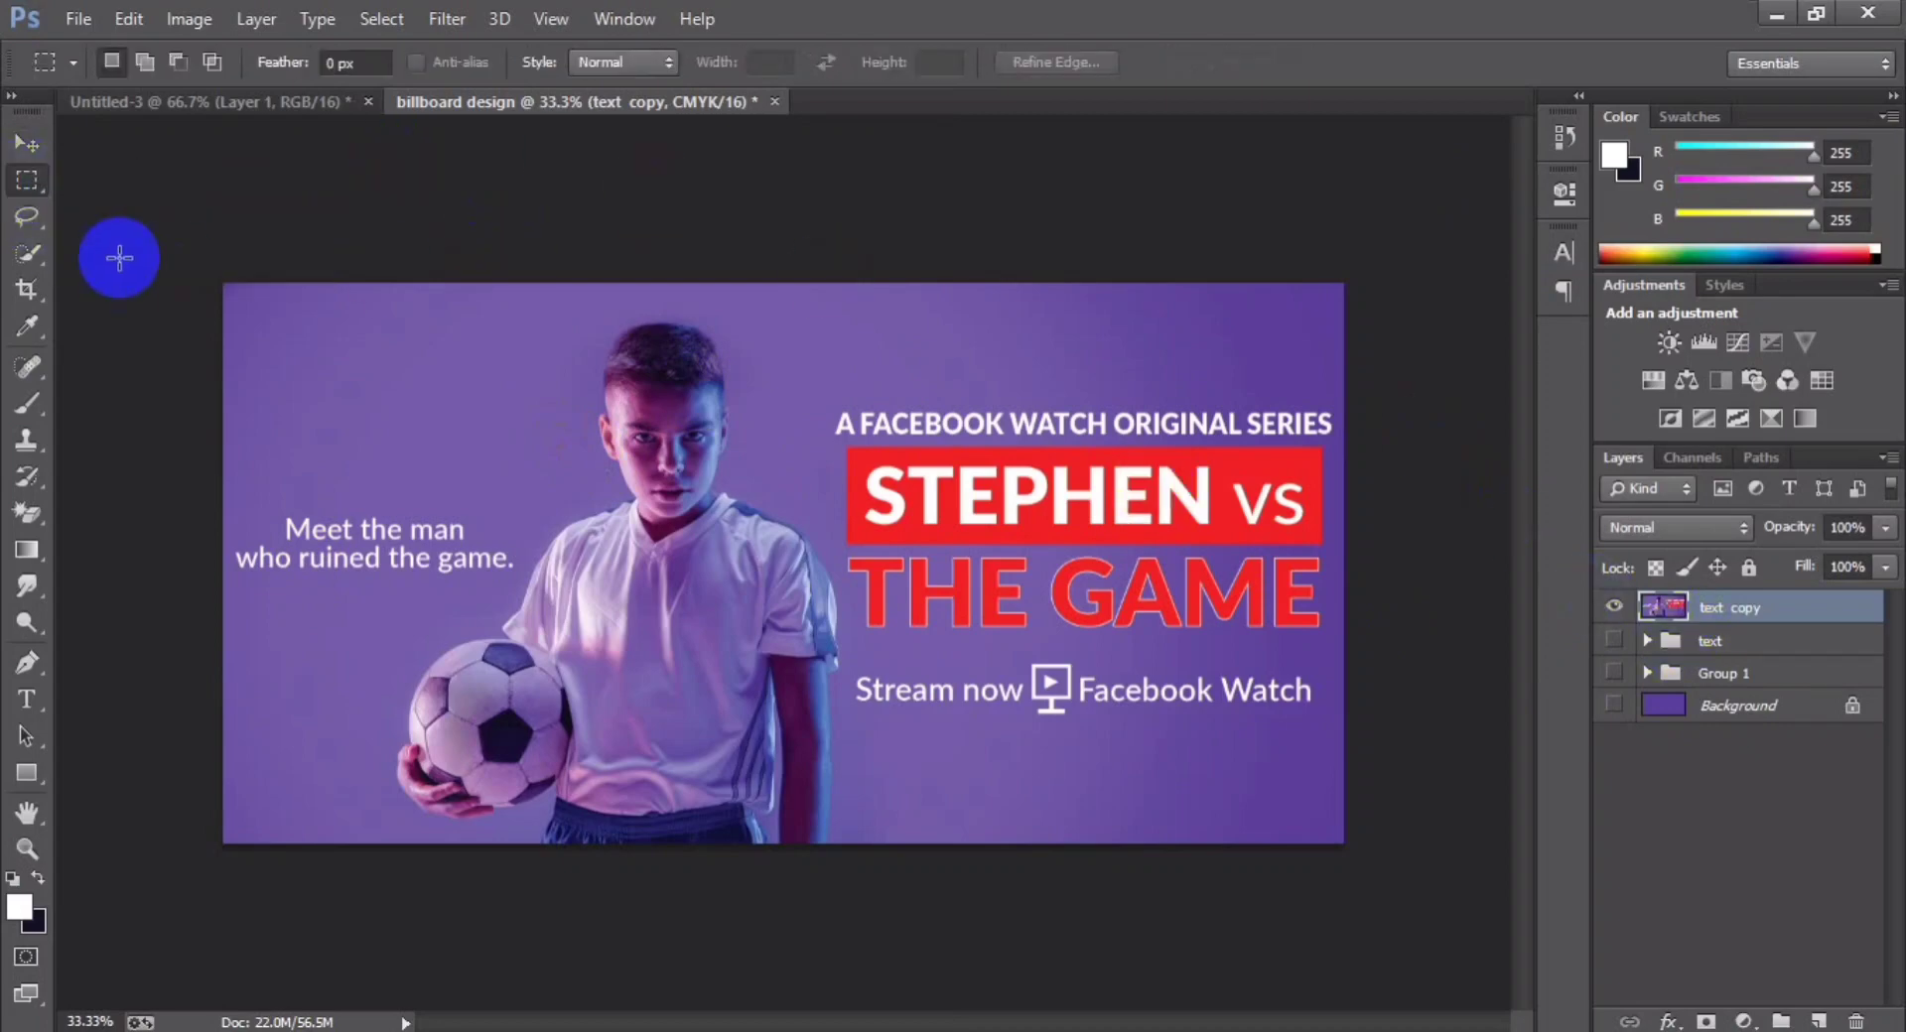
{"action": "left_click_drag", "start_coordinate": [119, 255], "coordinate": [1383, 870]}
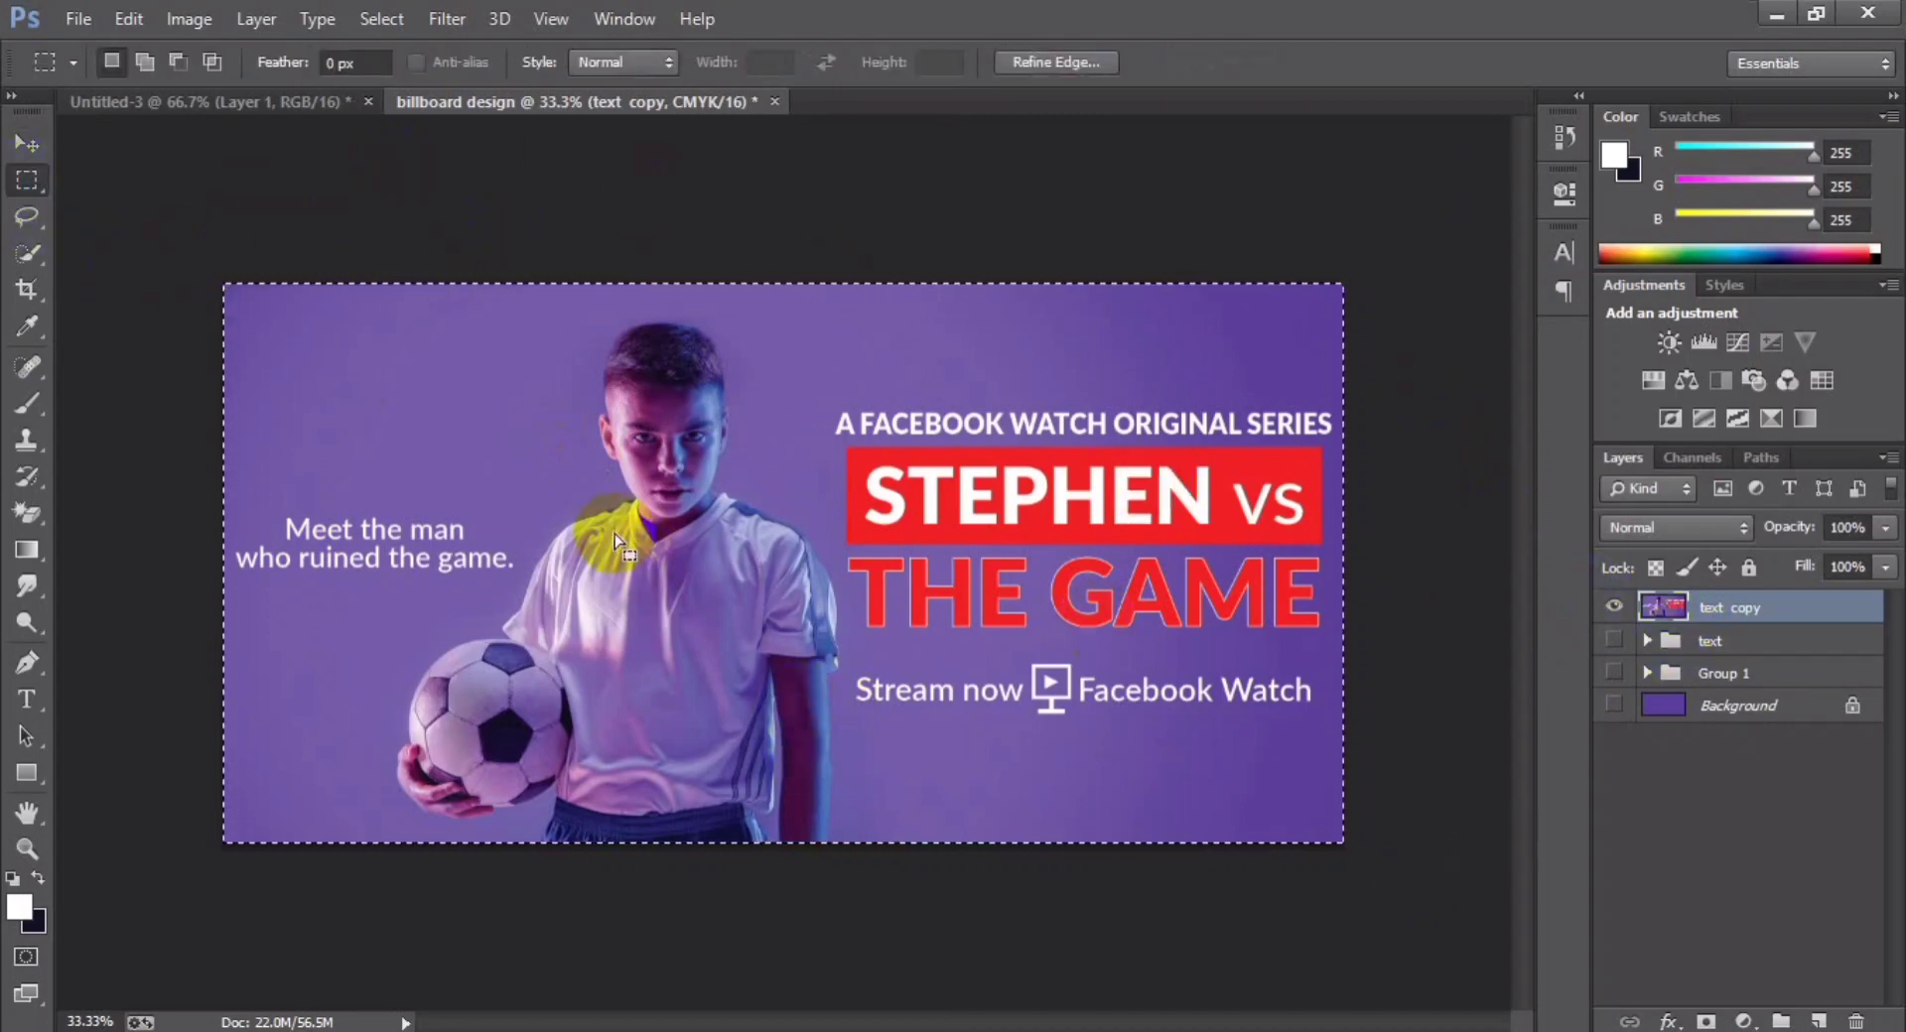
{"action": "left_click", "coordinate": [362, 105]}
- Start a Pen path on the billboard face's top-left, frame and top-right corners
{"action": "left_click", "coordinate": [27, 662]}
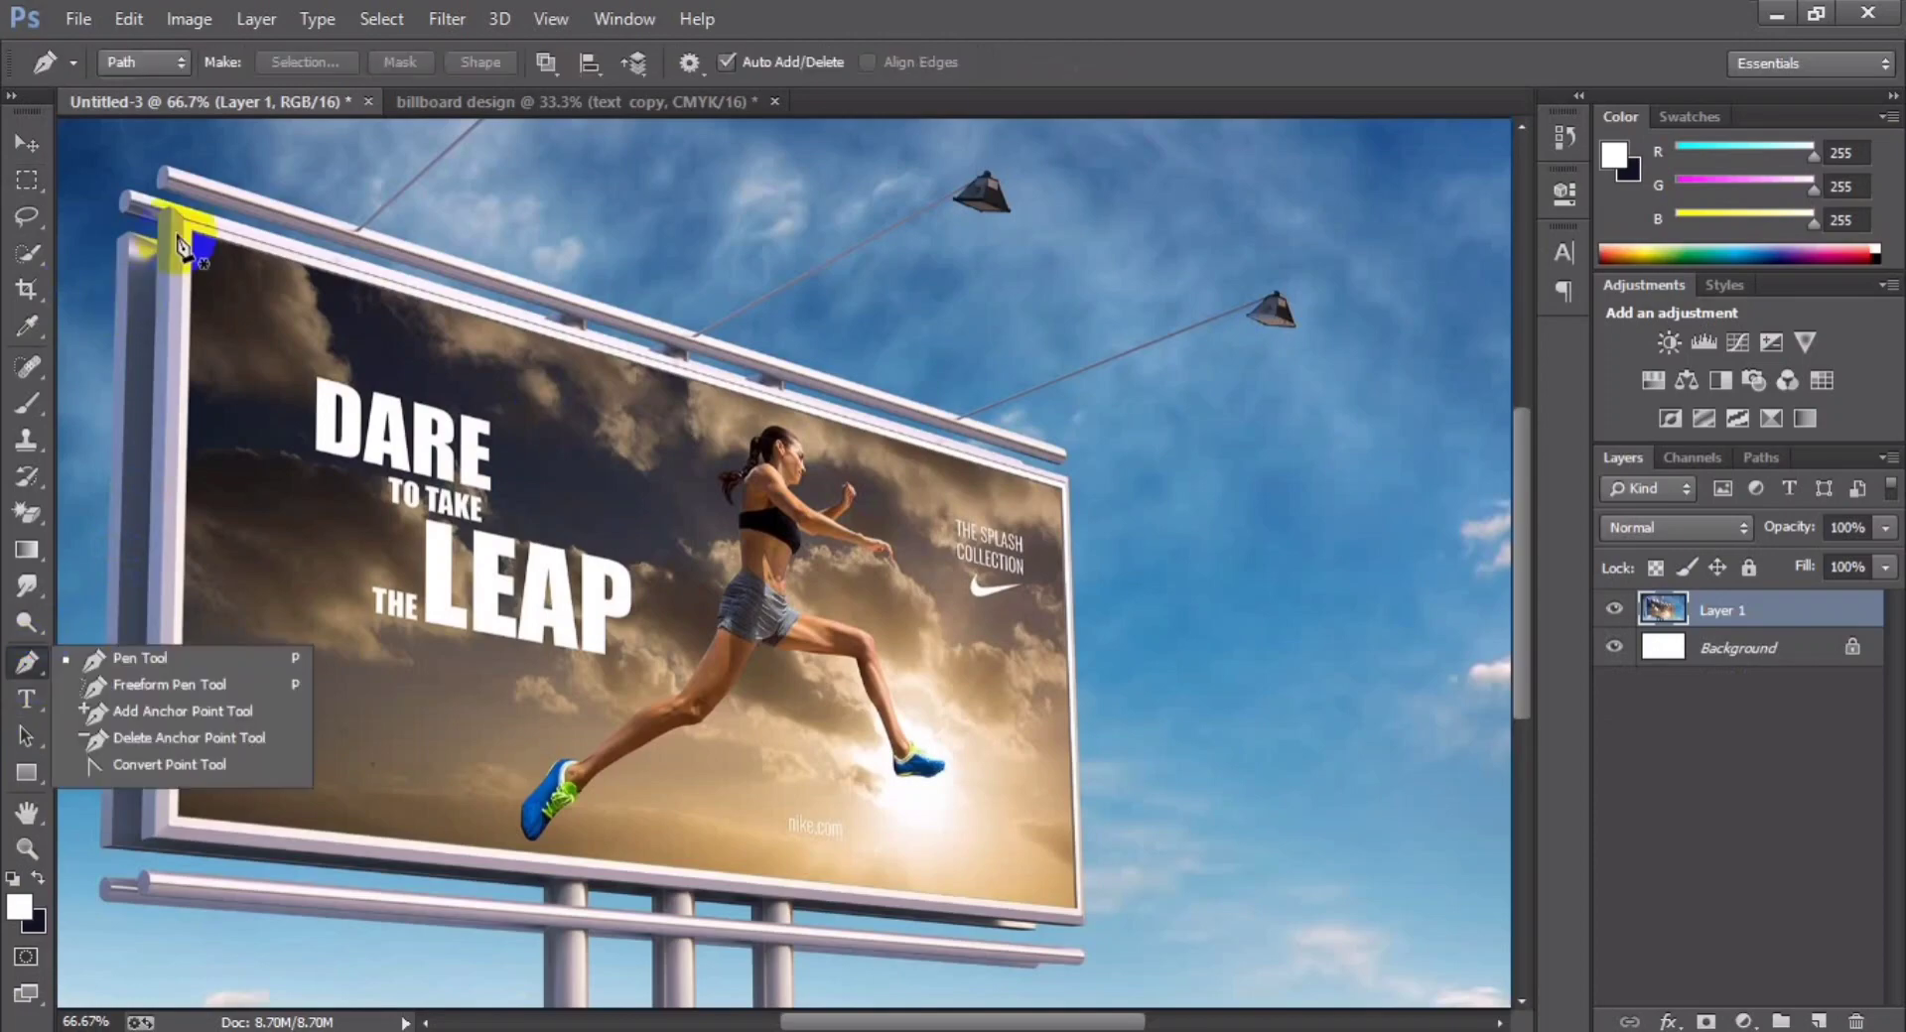
{"action": "key", "text": "ctrl+plus"}
{"action": "left_click_drag", "start_coordinate": [906, 567], "coordinate": [234, 264]}
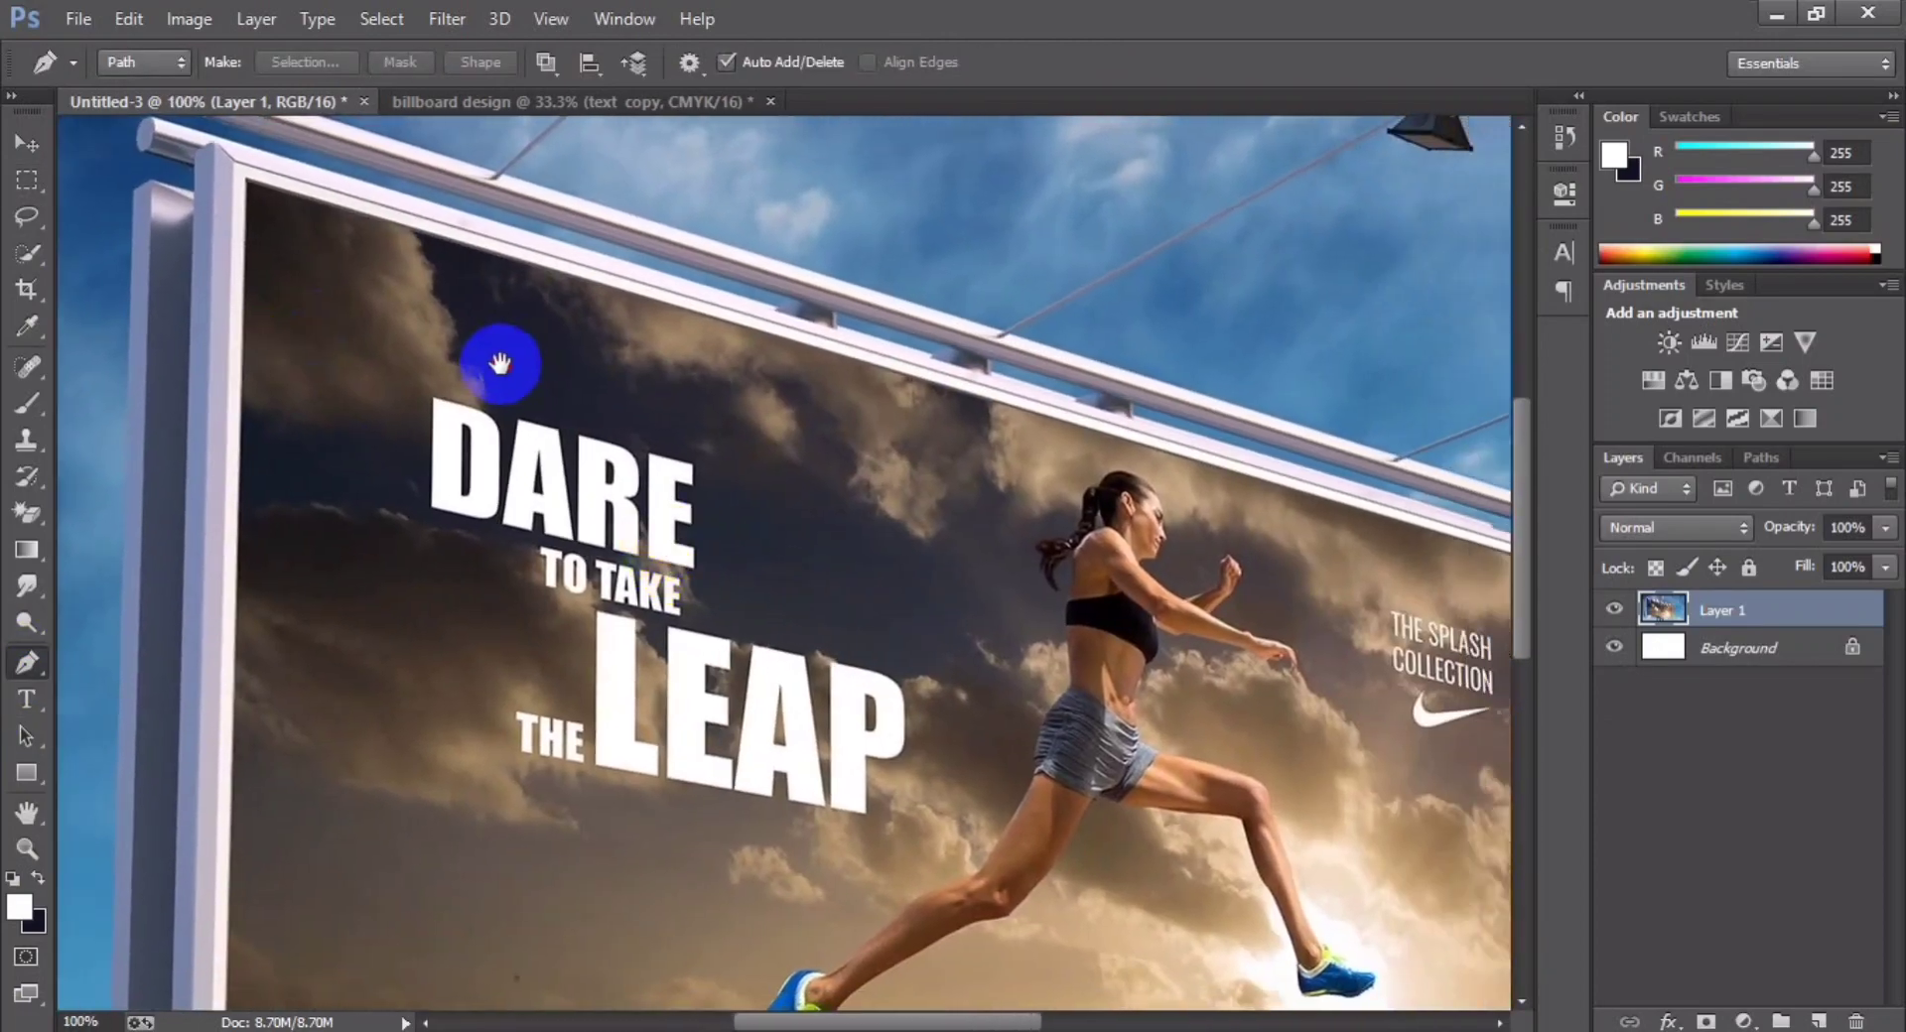
{"action": "left_click", "coordinate": [190, 175]}
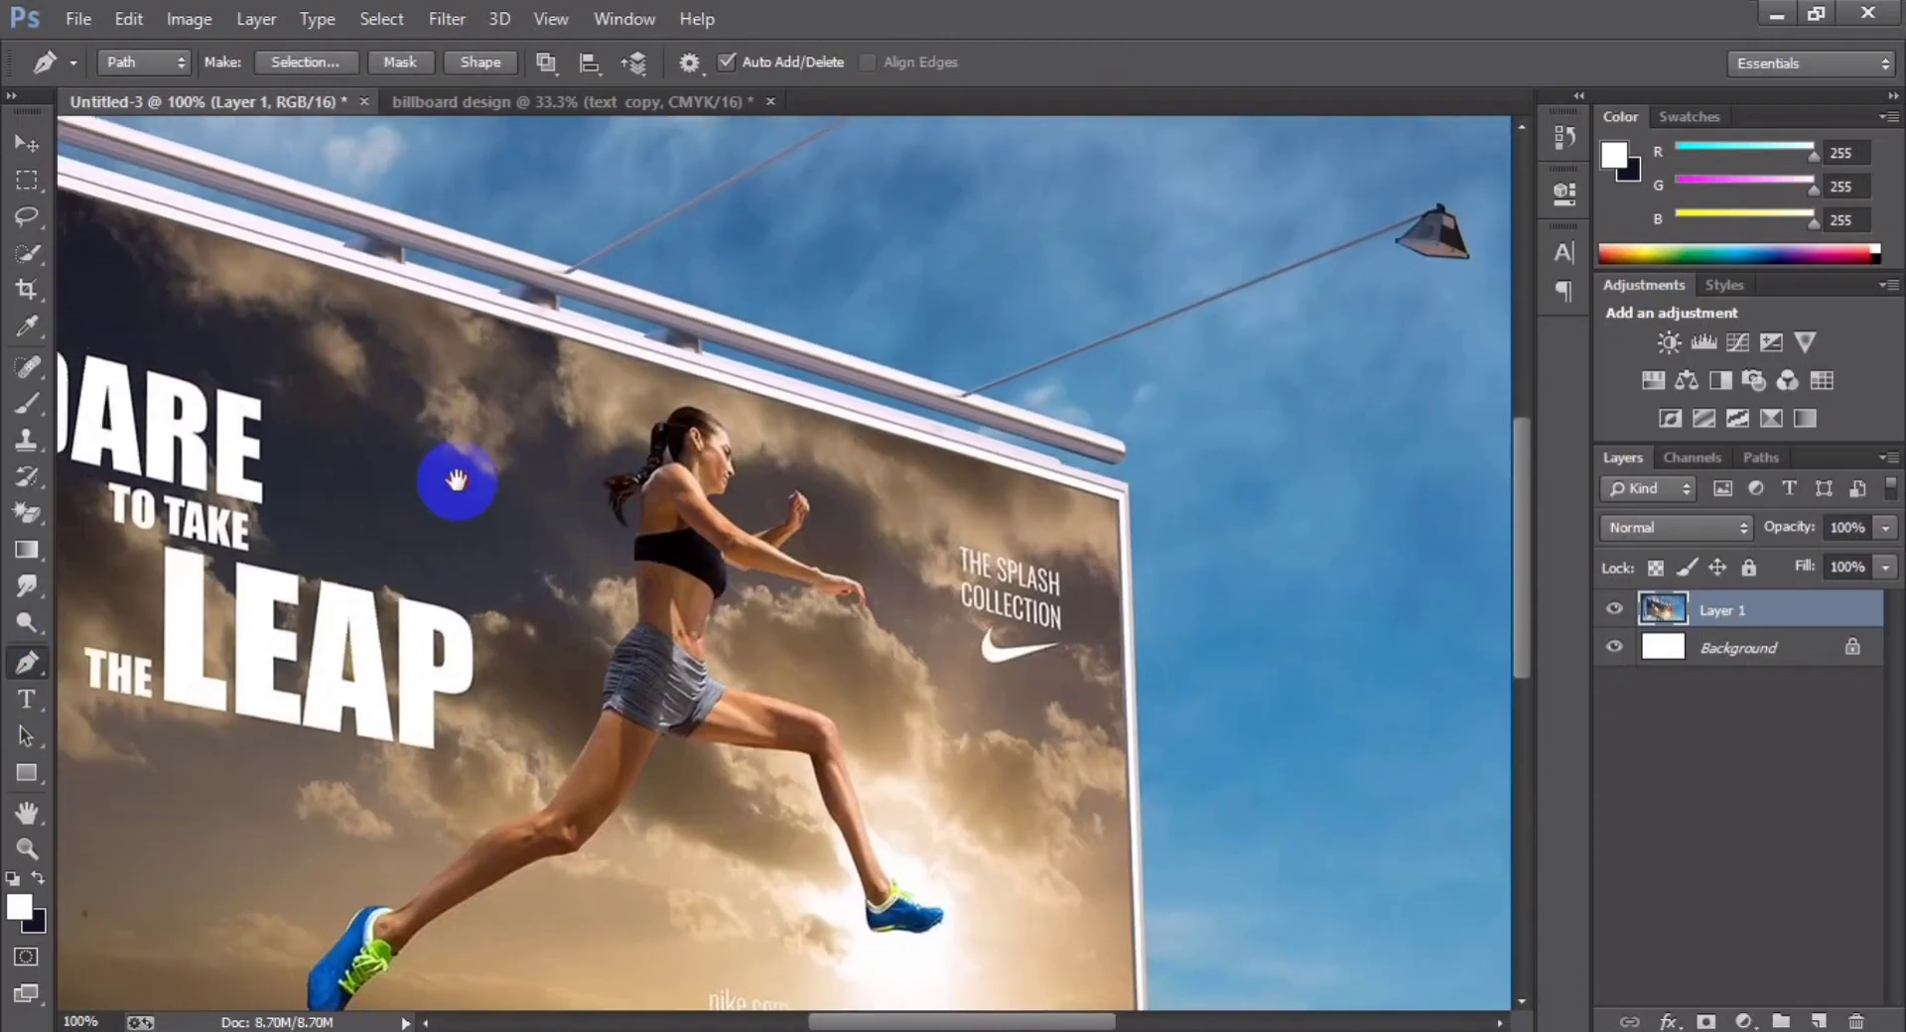
{"action": "left_click_drag", "start_coordinate": [659, 445], "coordinate": [362, 459]}
{"action": "left_click", "coordinate": [446, 347]}
{"action": "mouse_move", "coordinate": [447, 347]}
{"action": "left_mouse_down"}
{"action": "mouse_move", "coordinate": [573, 468]}
{"action": "mouse_move", "coordinate": [320, 532]}
{"action": "mouse_move", "coordinate": [438, 630]}
{"action": "mouse_move", "coordinate": [307, 477]}
{"action": "mouse_move", "coordinate": [824, 597]}
{"action": "mouse_move", "coordinate": [432, 508]}
{"action": "left_mouse_up"}
{"action": "left_click", "coordinate": [459, 406]}
{"action": "left_click", "coordinate": [899, 560]}
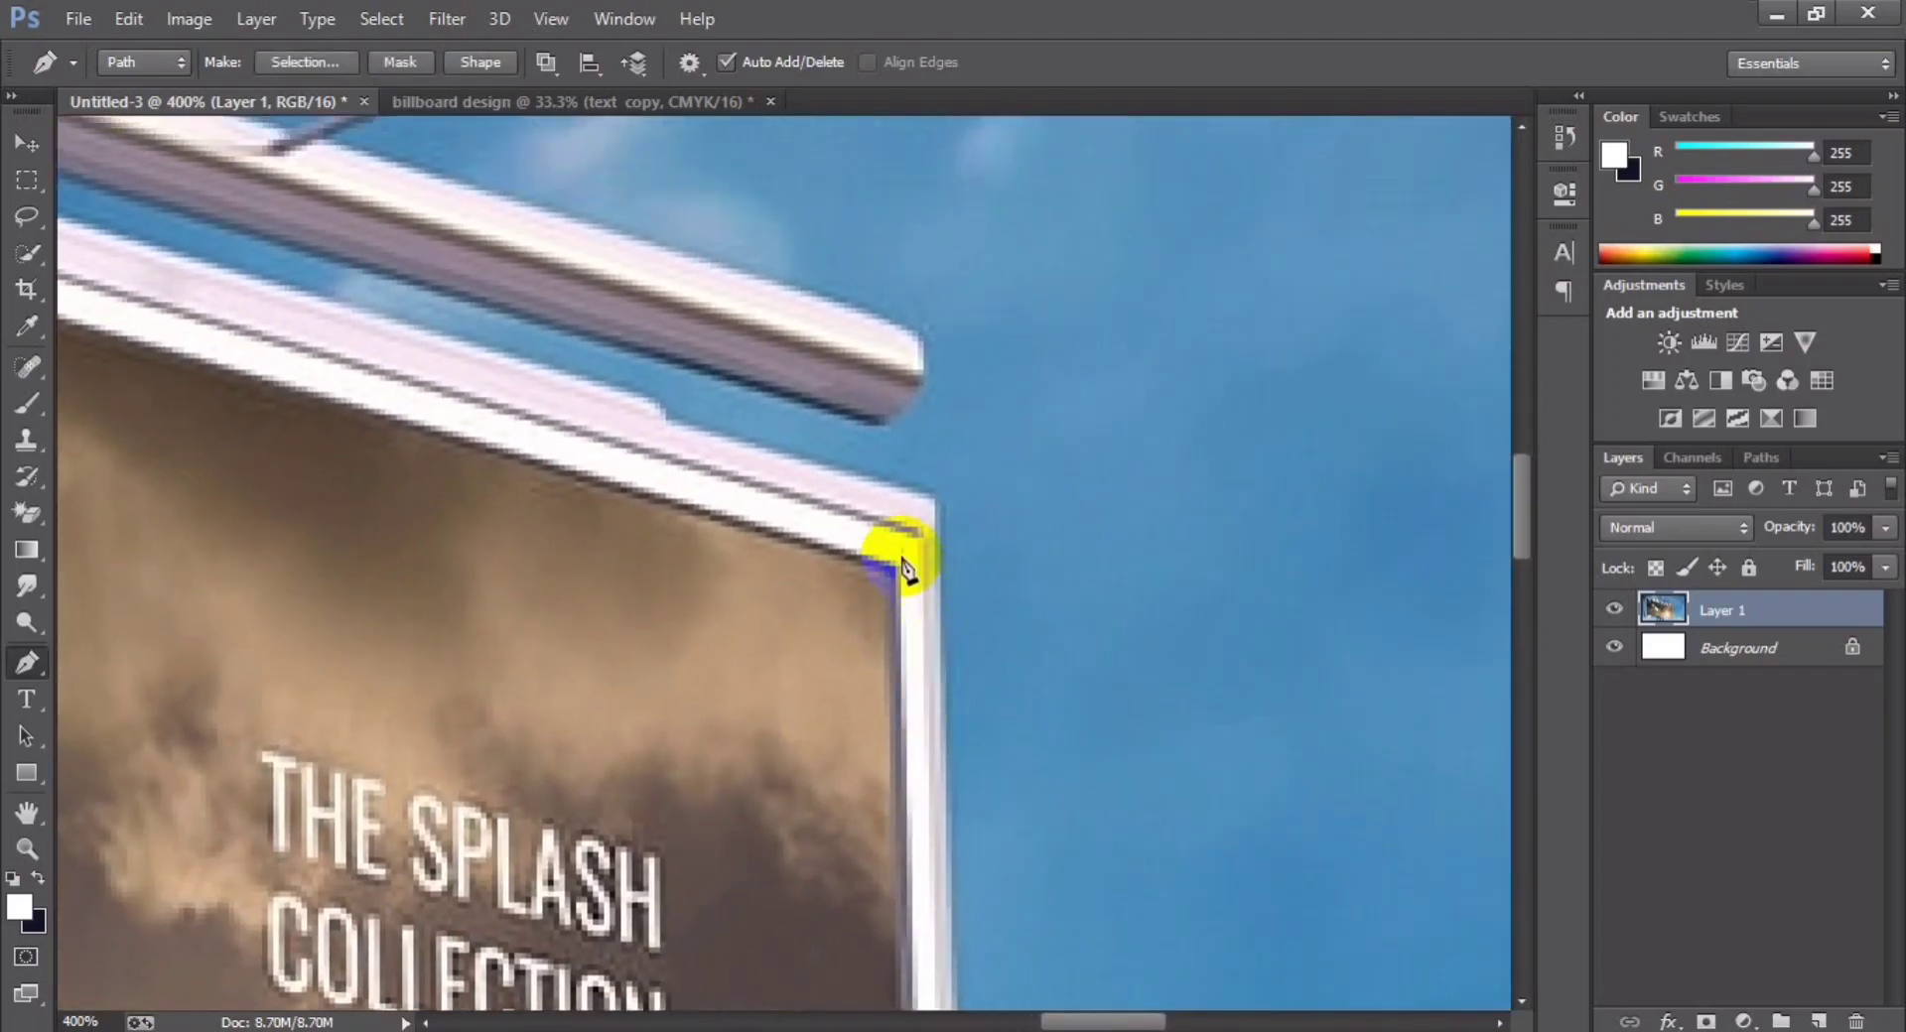
- Trace the remaining billboard corners to complete the path around its face
{"action": "scroll", "coordinate": [918, 635], "scroll_direction": "down", "scroll_amount": 2}
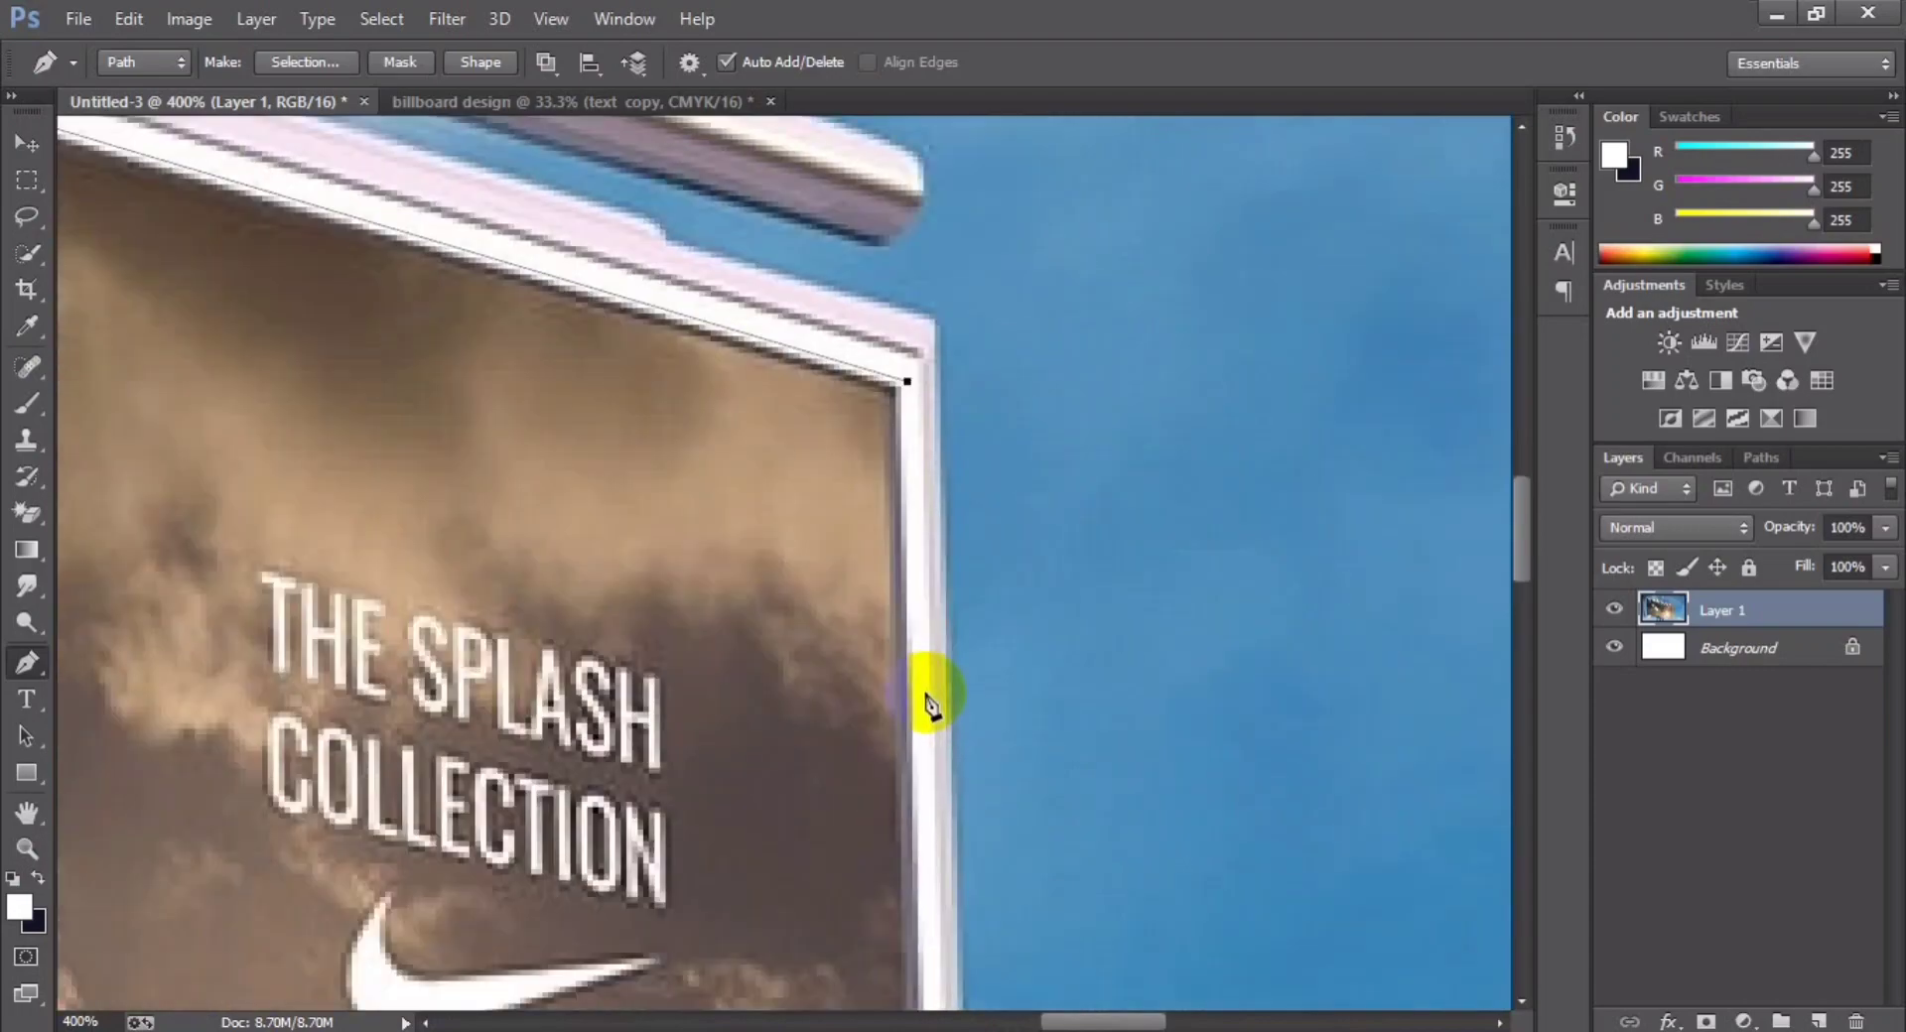
{"action": "scroll", "coordinate": [933, 695], "scroll_direction": "down", "scroll_amount": 3}
{"action": "scroll", "coordinate": [941, 690], "scroll_direction": "down", "scroll_amount": 3}
{"action": "scroll", "coordinate": [946, 730], "scroll_direction": "down", "scroll_amount": 3}
{"action": "scroll", "coordinate": [946, 769], "scroll_direction": "down", "scroll_amount": 3}
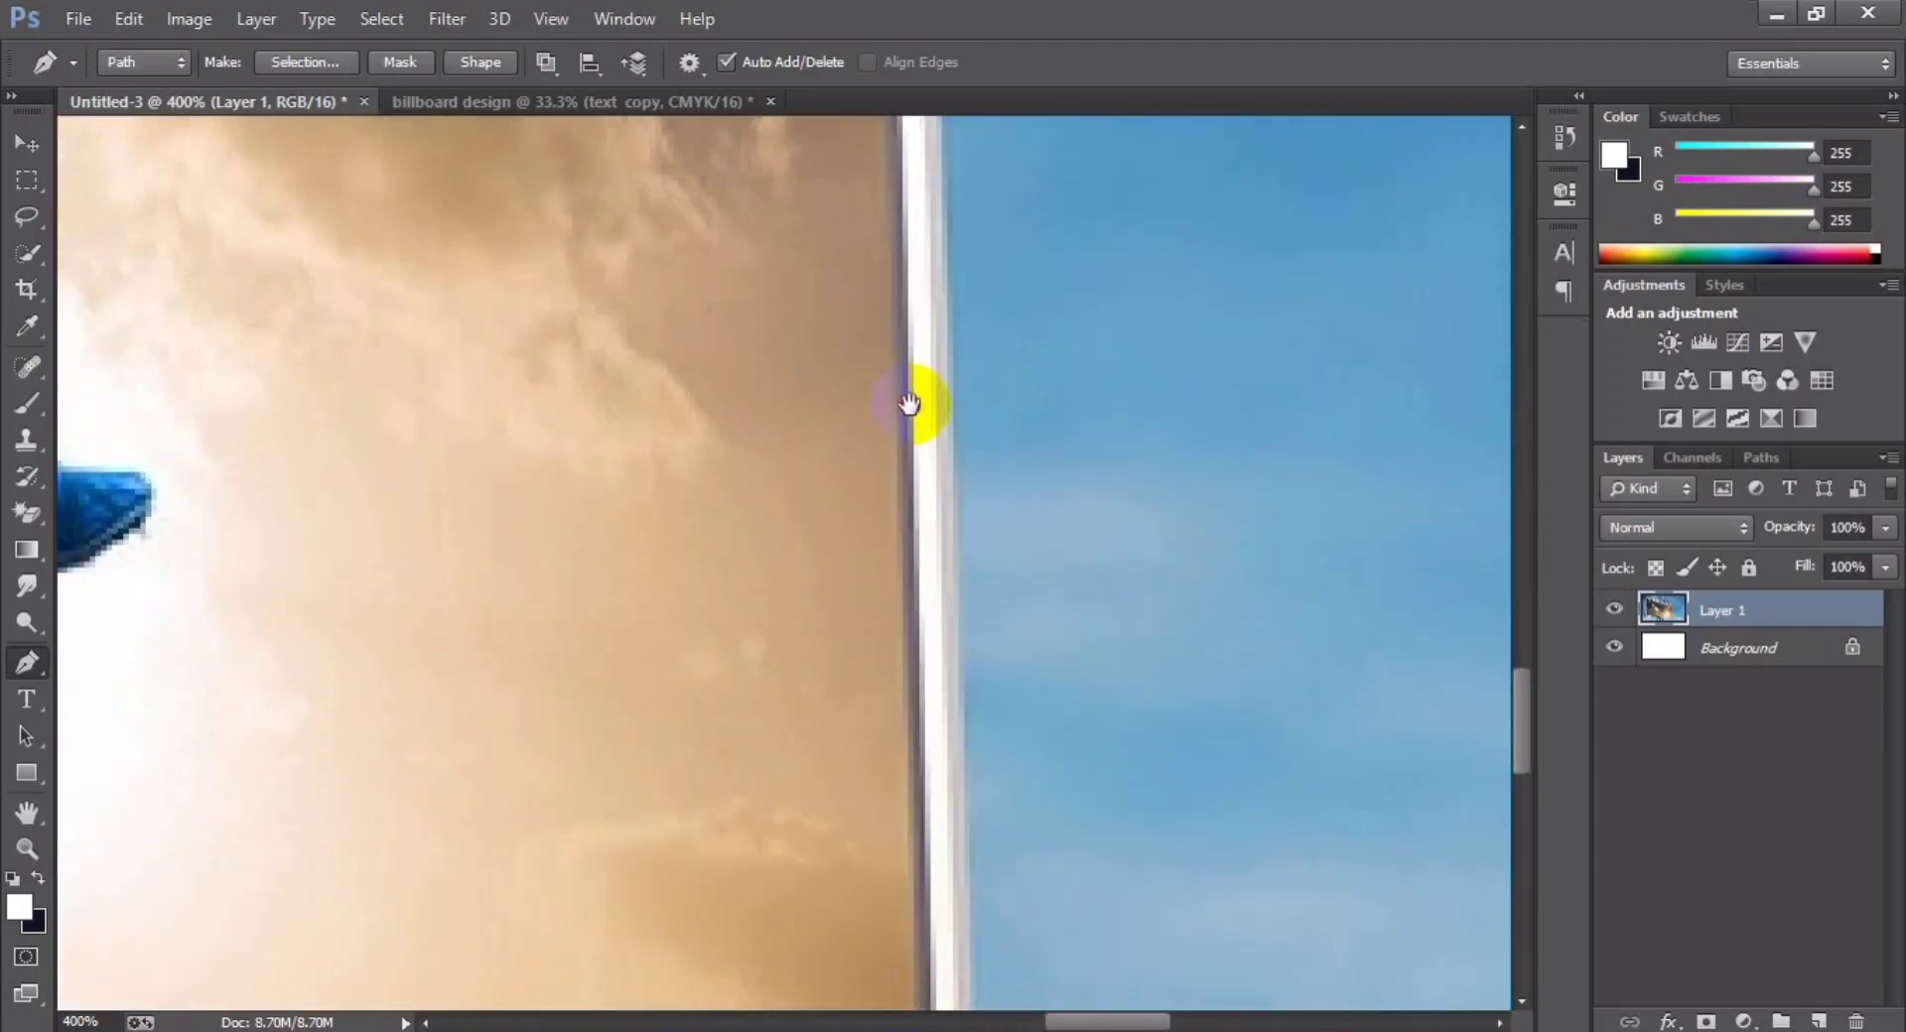
{"action": "scroll", "coordinate": [943, 730], "scroll_direction": "down", "scroll_amount": 3}
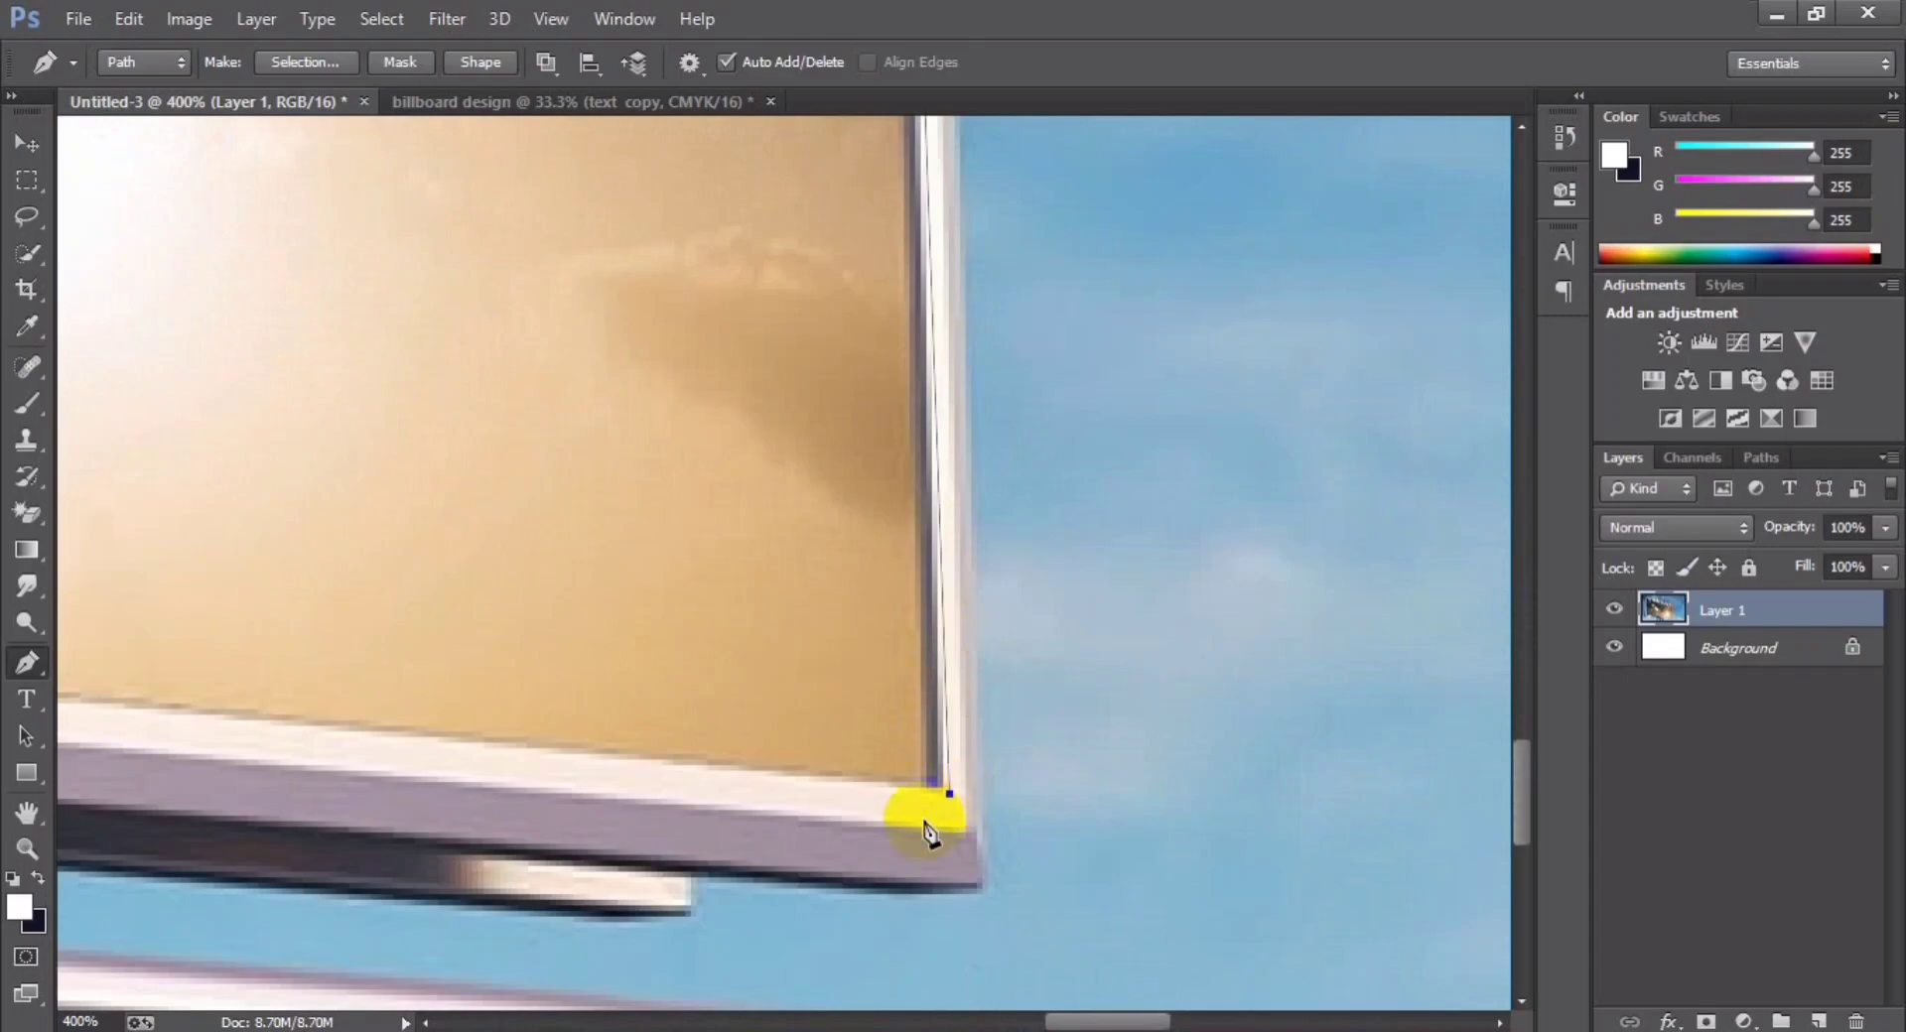
{"action": "scroll", "coordinate": [1276, 800], "scroll_direction": "left", "scroll_amount": 5}
{"action": "scroll", "coordinate": [906, 808], "scroll_direction": "left", "scroll_amount": 5}
{"action": "scroll", "coordinate": [617, 787], "scroll_direction": "left", "scroll_amount": 5}
{"action": "scroll", "coordinate": [670, 866], "scroll_direction": "left", "scroll_amount": 3}
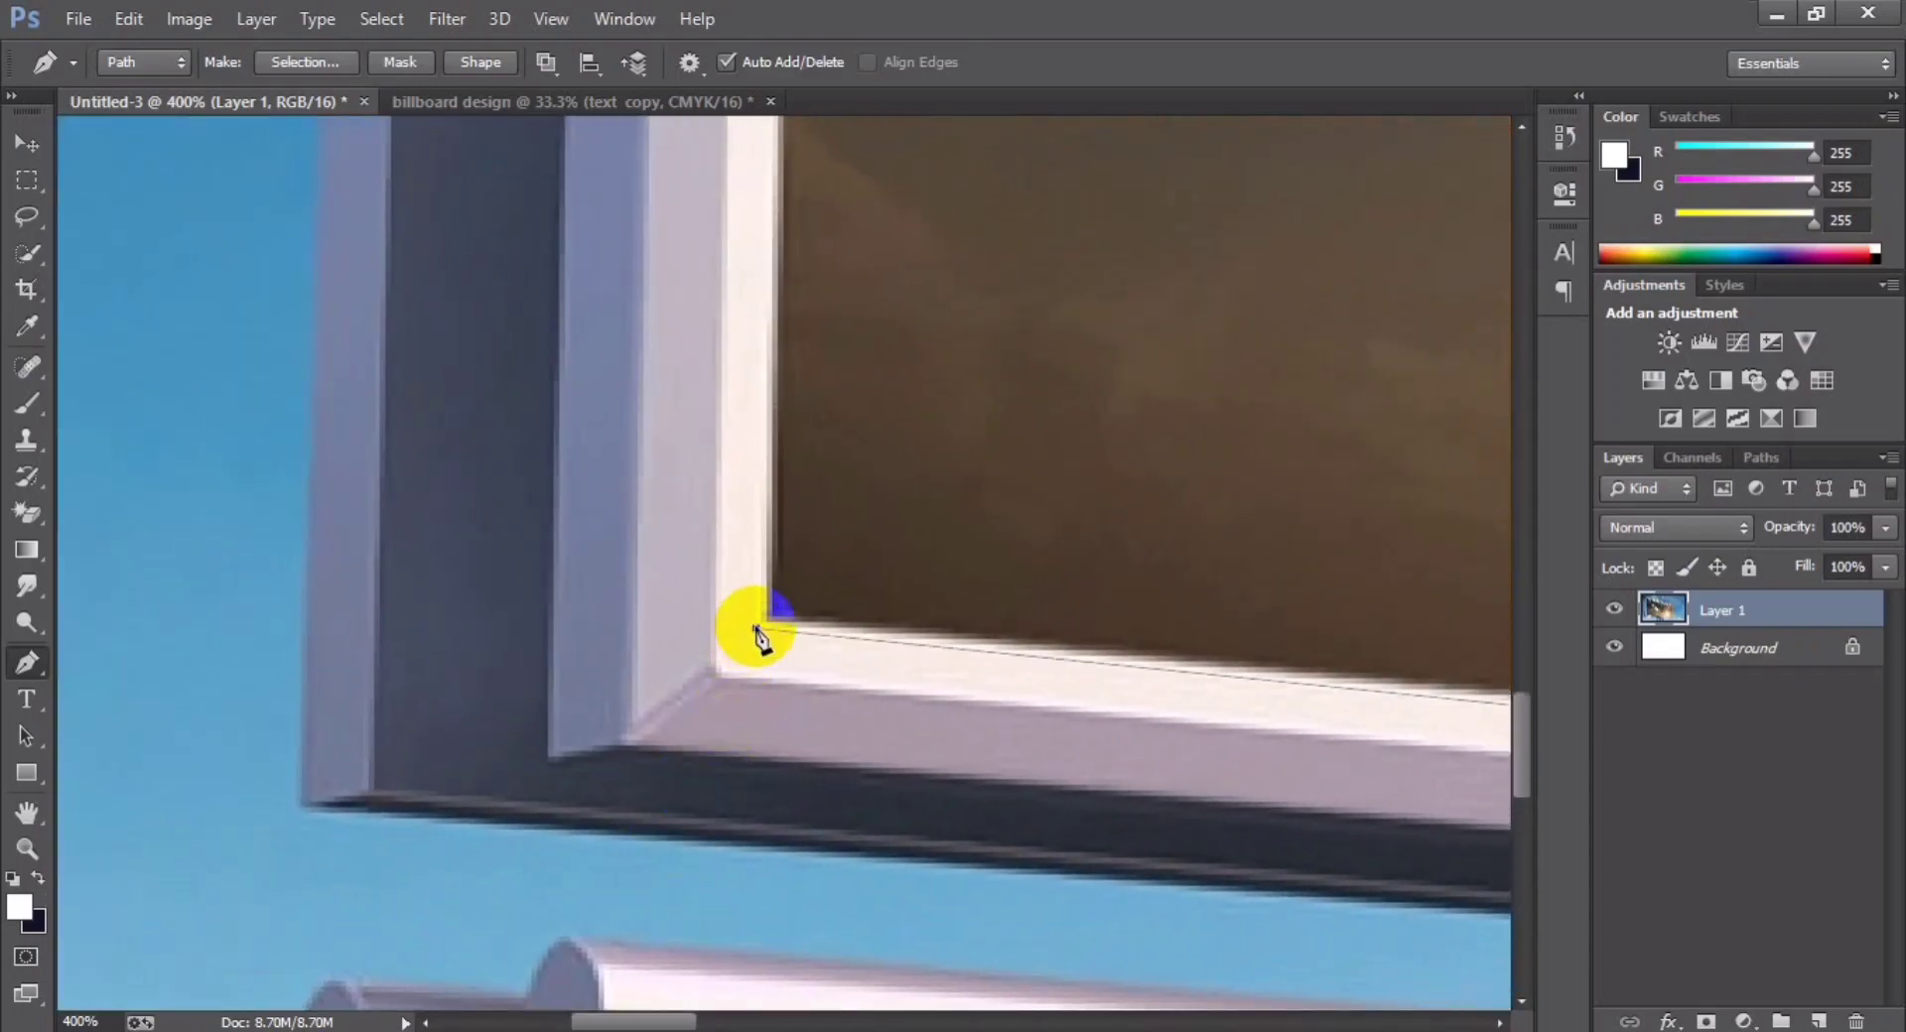
{"action": "scroll", "coordinate": [724, 983], "scroll_direction": "up", "scroll_amount": 5}
{"action": "scroll", "coordinate": [864, 770], "scroll_direction": "up", "scroll_amount": 5}
{"action": "scroll", "coordinate": [864, 555], "scroll_direction": "up", "scroll_amount": 5}
{"action": "left_click", "coordinate": [671, 659]}
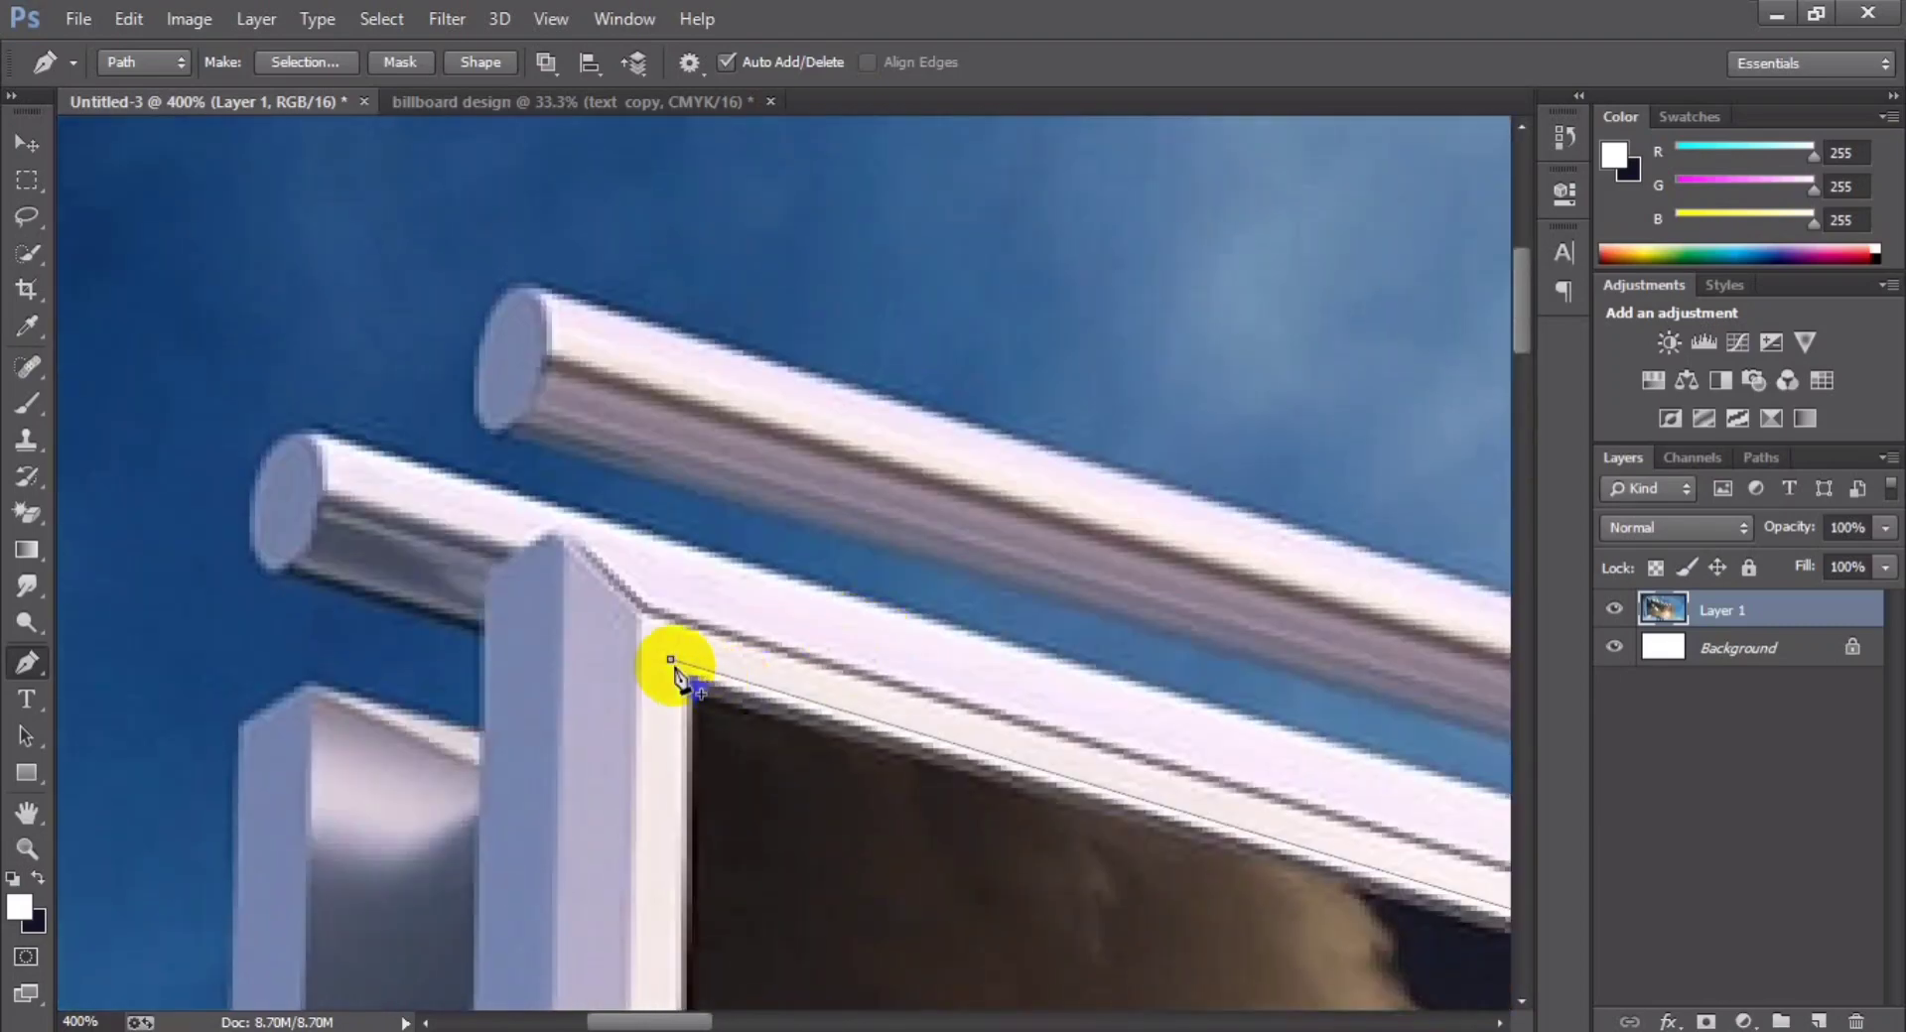
- Zoom back out and add a new empty Layer 2
{"action": "scroll", "coordinate": [906, 665], "scroll_direction": "down", "scroll_amount": 1}
{"action": "scroll", "coordinate": [898, 667], "scroll_direction": "down", "scroll_amount": 3}
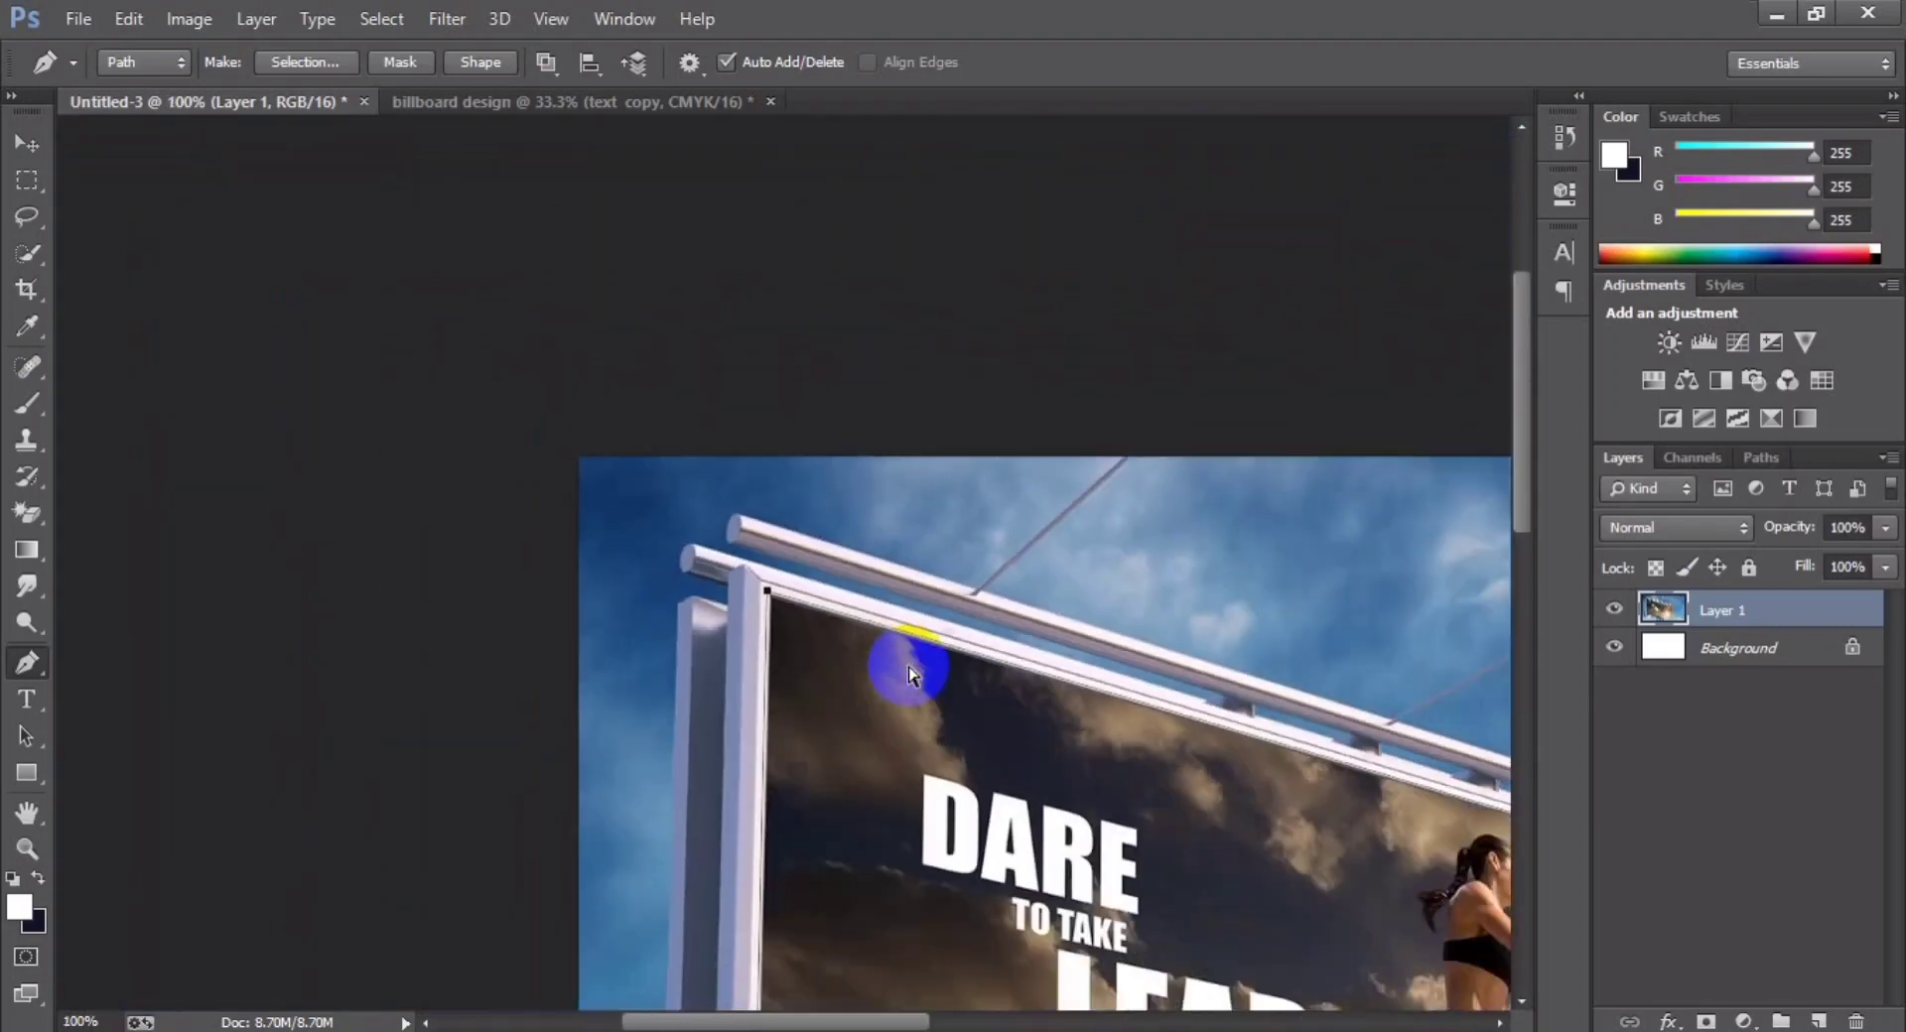
{"action": "scroll", "coordinate": [908, 675], "scroll_direction": "down", "scroll_amount": 1}
{"action": "left_click", "coordinate": [1818, 1021]}
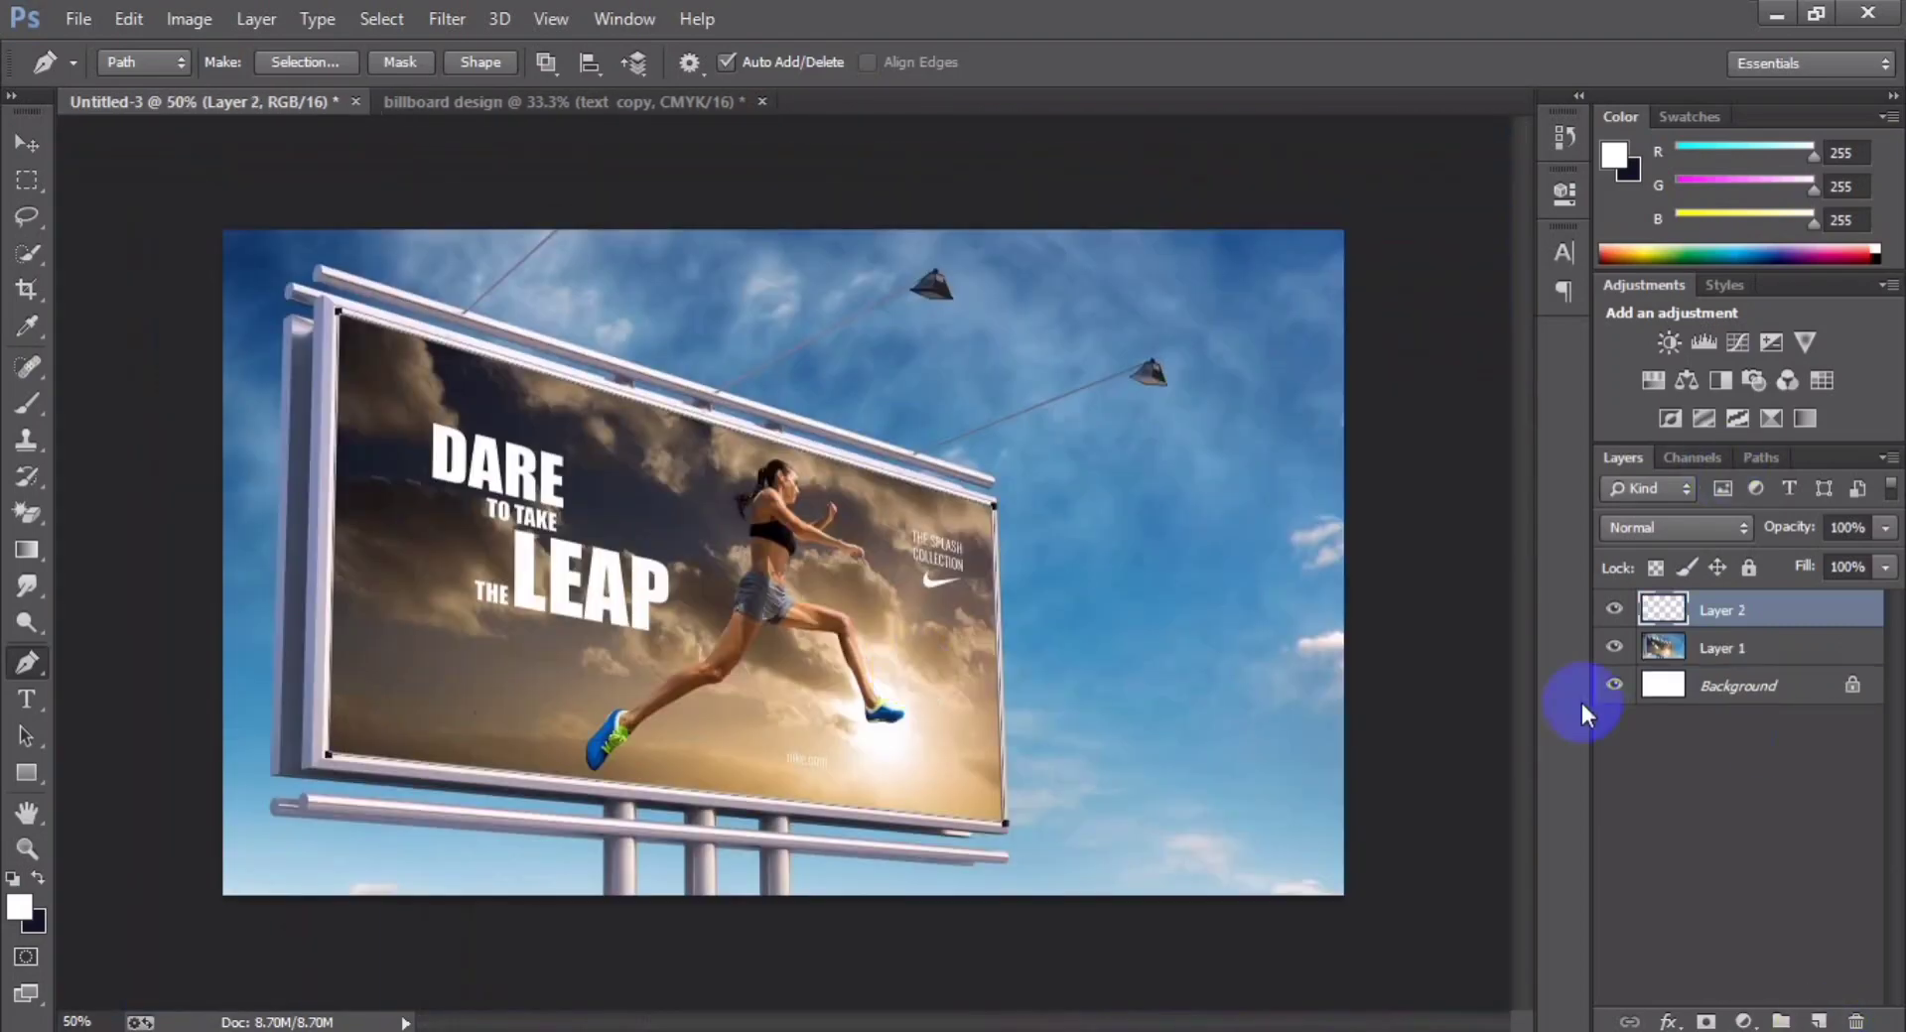
- Turn the billboard path into a selection and fill it with pure red
{"action": "key", "text": "ctrl+Return"}
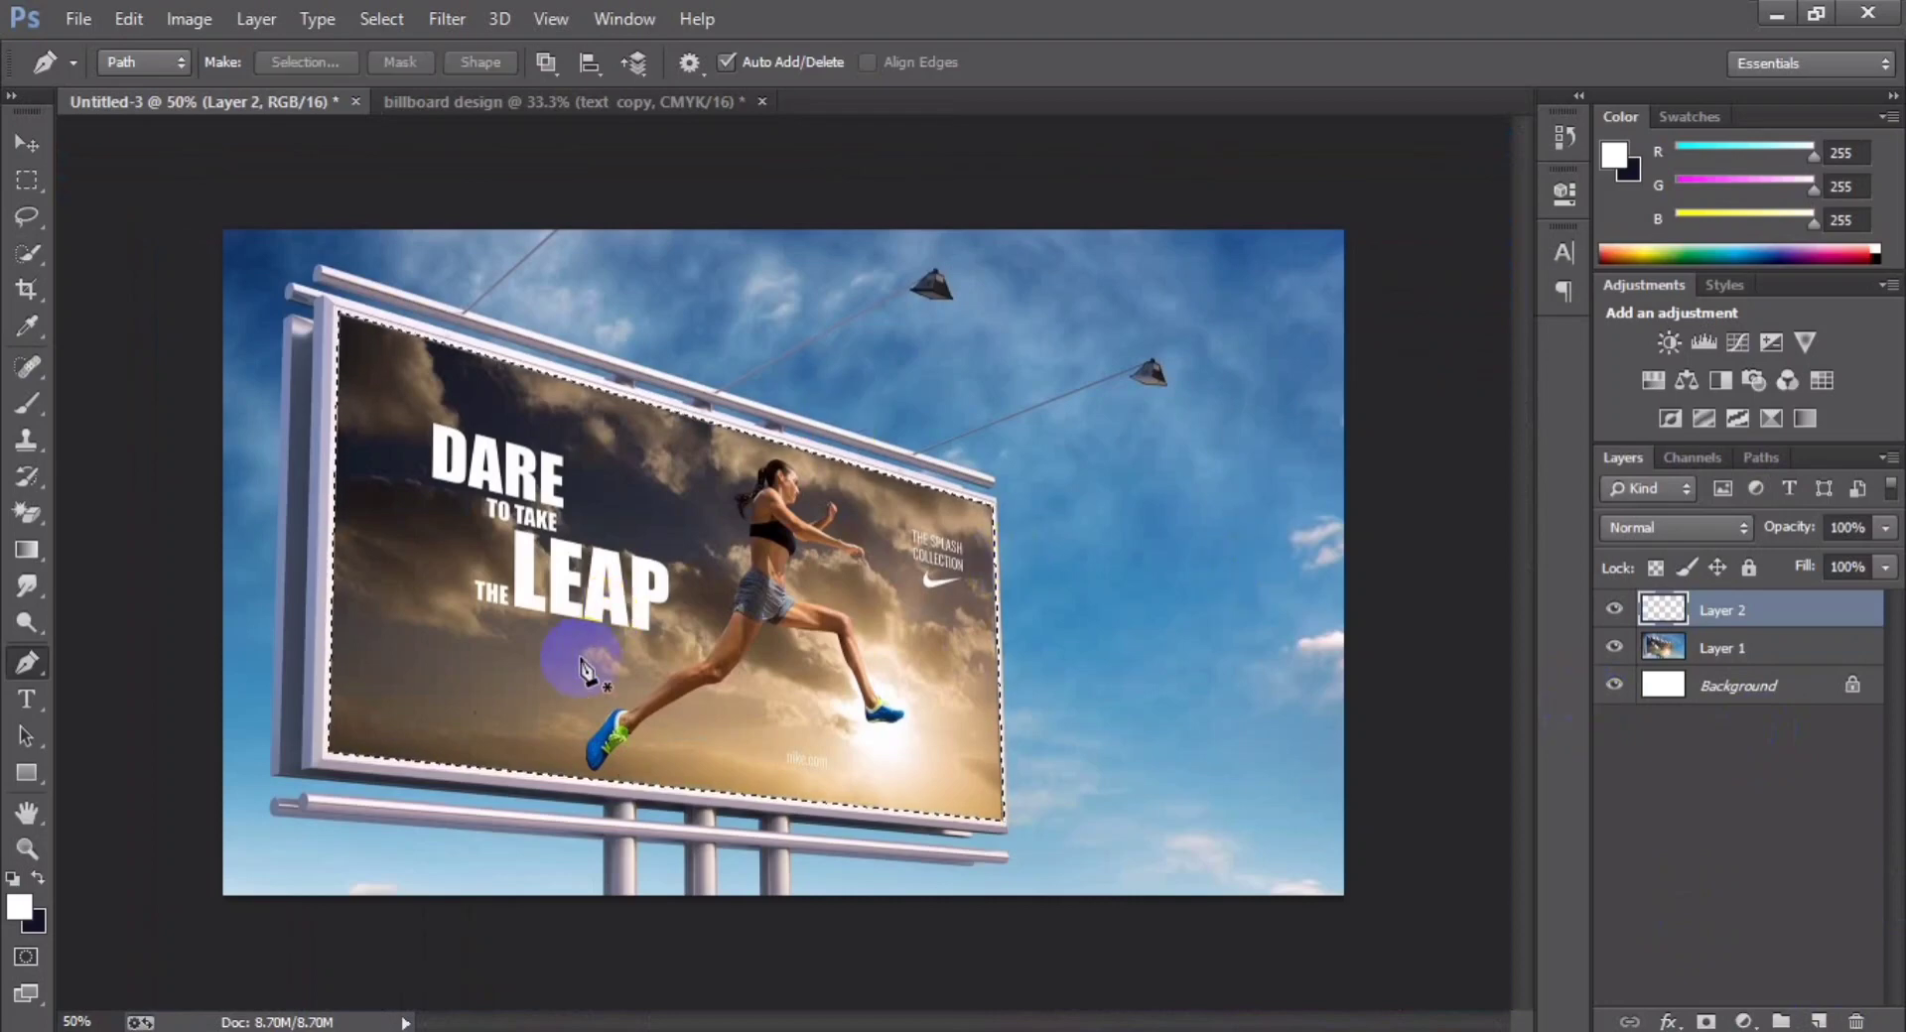
{"action": "left_click", "coordinate": [19, 906]}
{"action": "left_click_drag", "start_coordinate": [1433, 310], "coordinate": [1484, 259]}
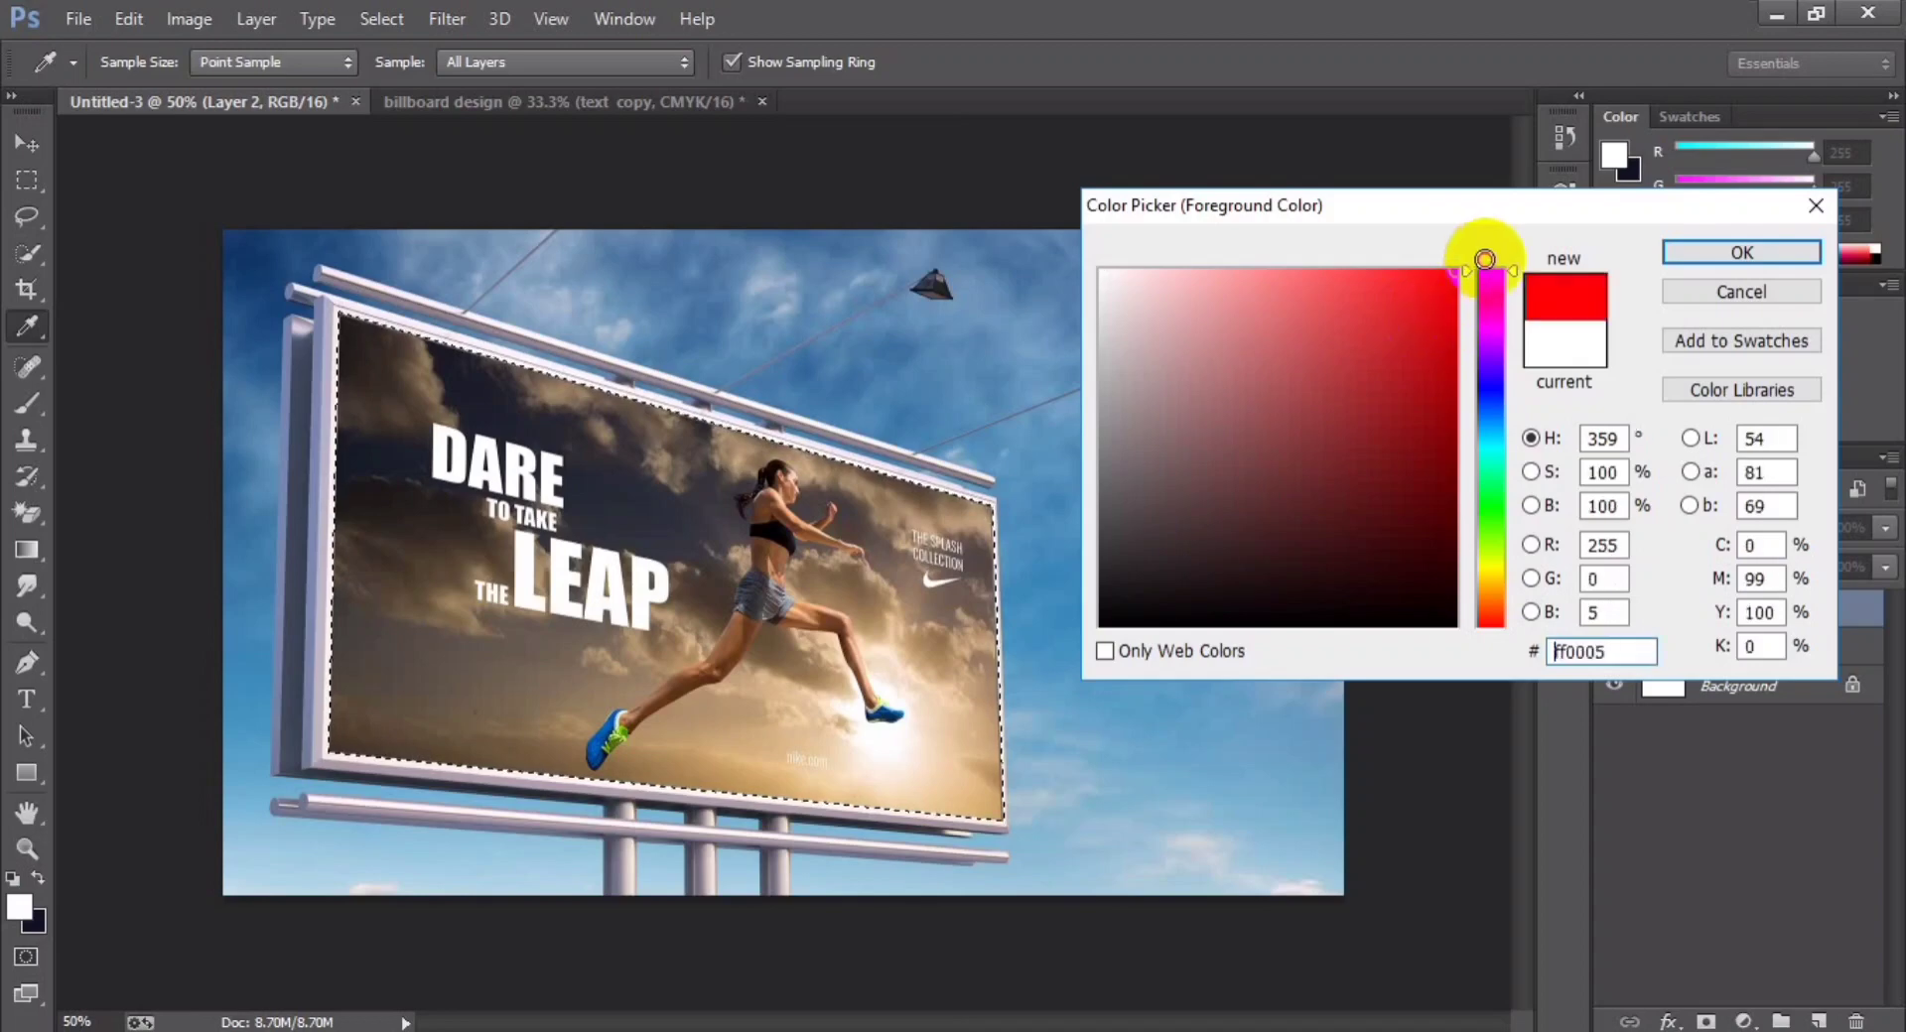
{"action": "key", "text": "Return"}
{"action": "key", "text": "alt+BackSpace"}
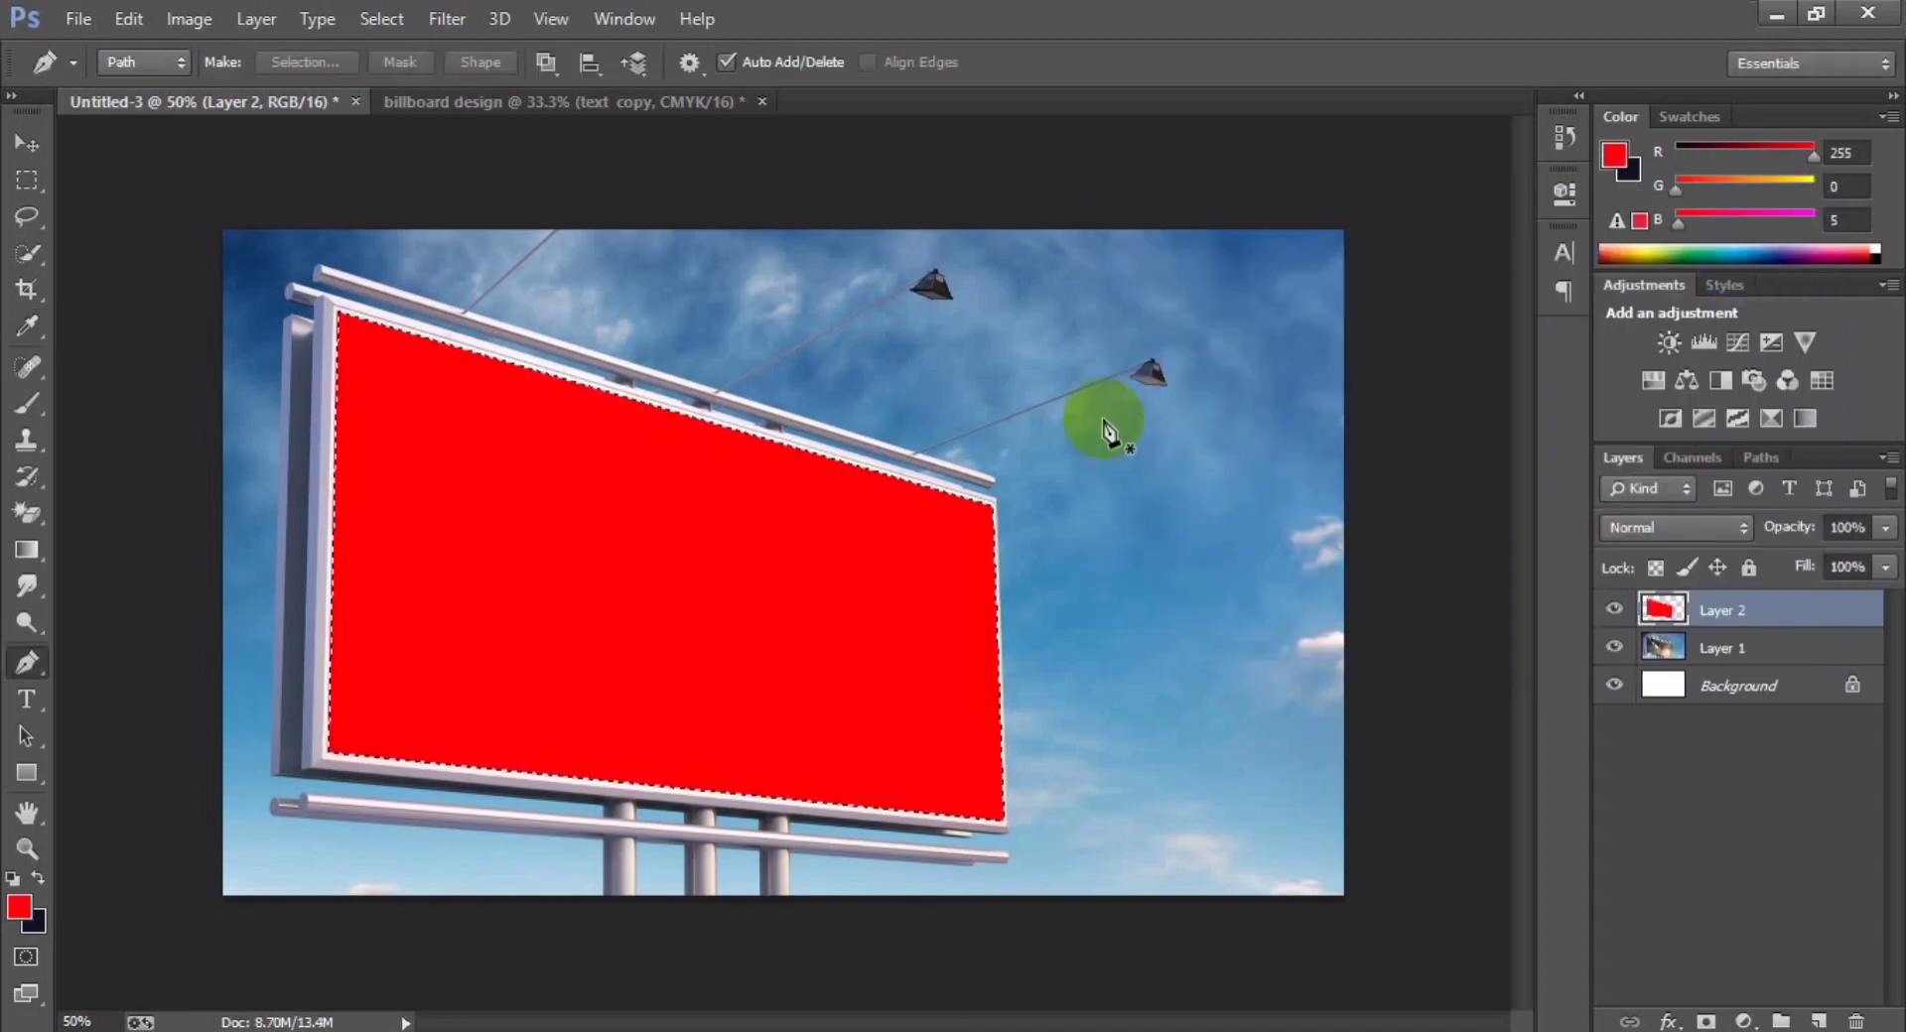
- Convert Layer 2 to a smart object and open its Layer 21.psb contents
{"action": "right_click", "coordinate": [1717, 610]}
{"action": "left_click", "coordinate": [1410, 292]}
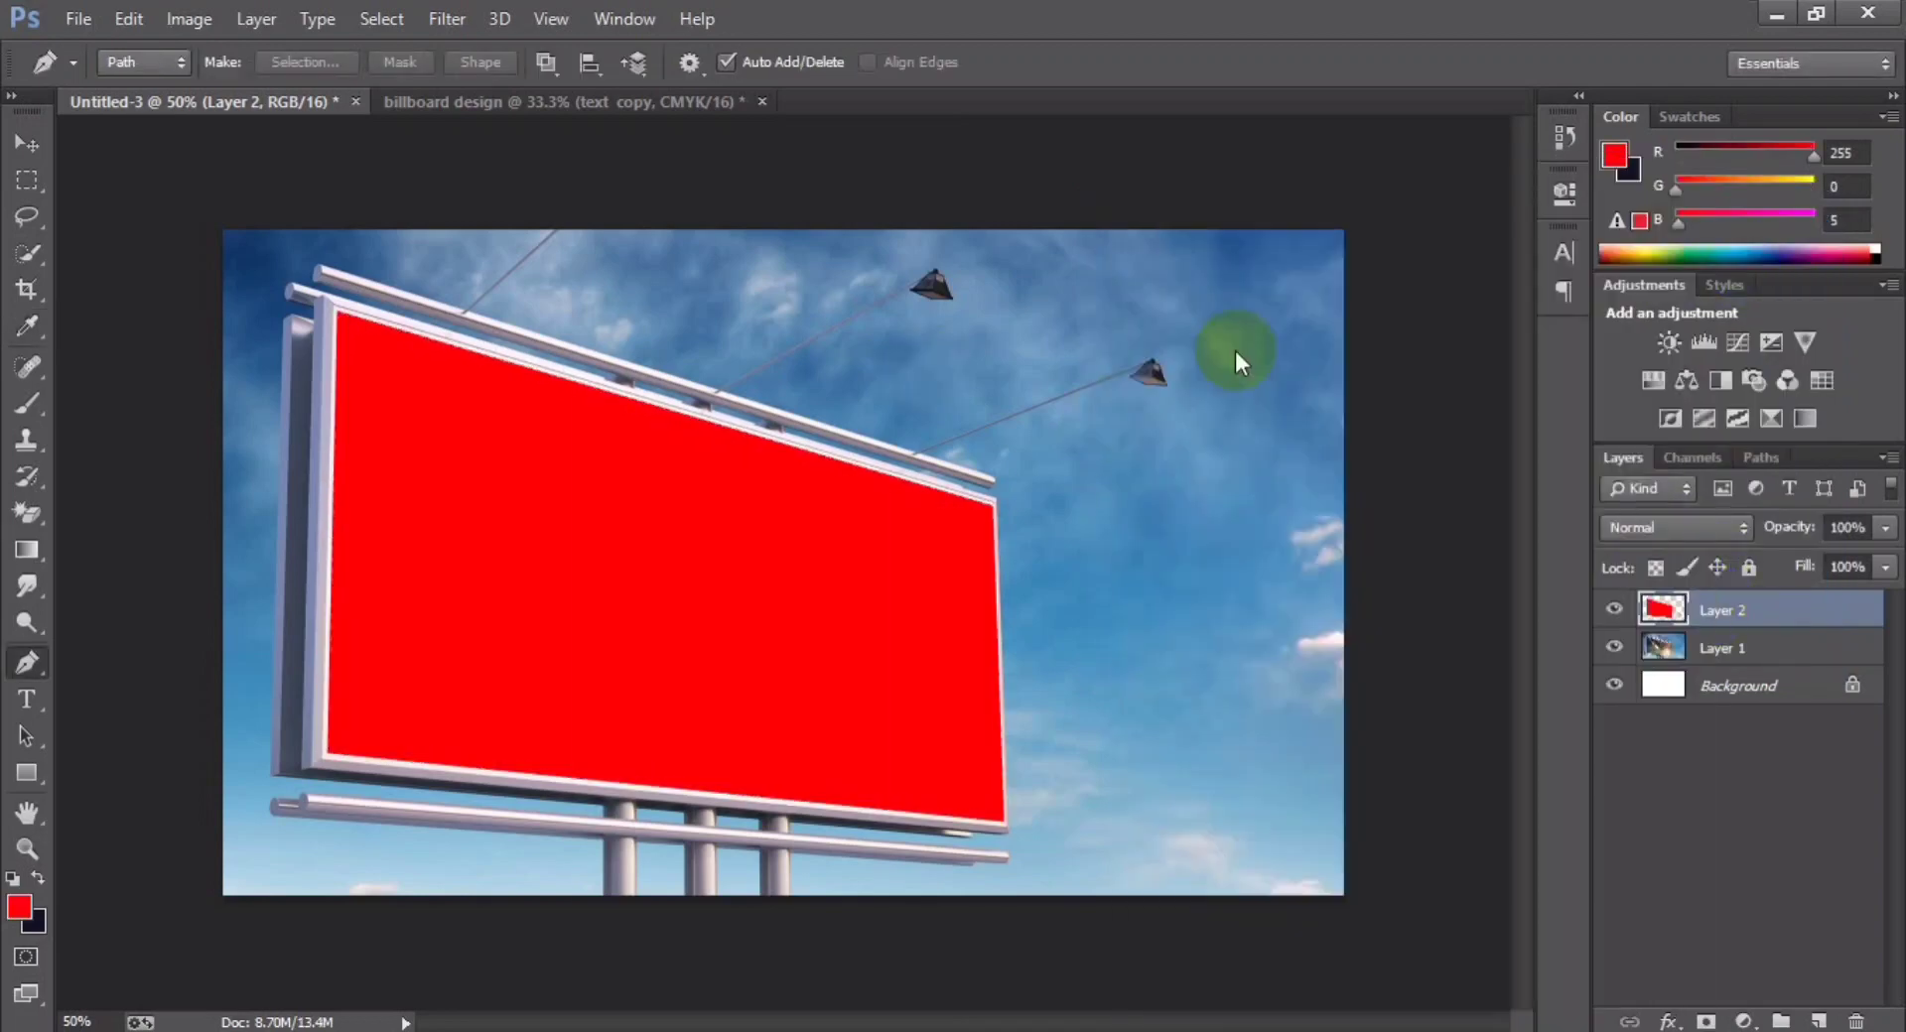
{"action": "double_click", "coordinate": [1658, 613]}
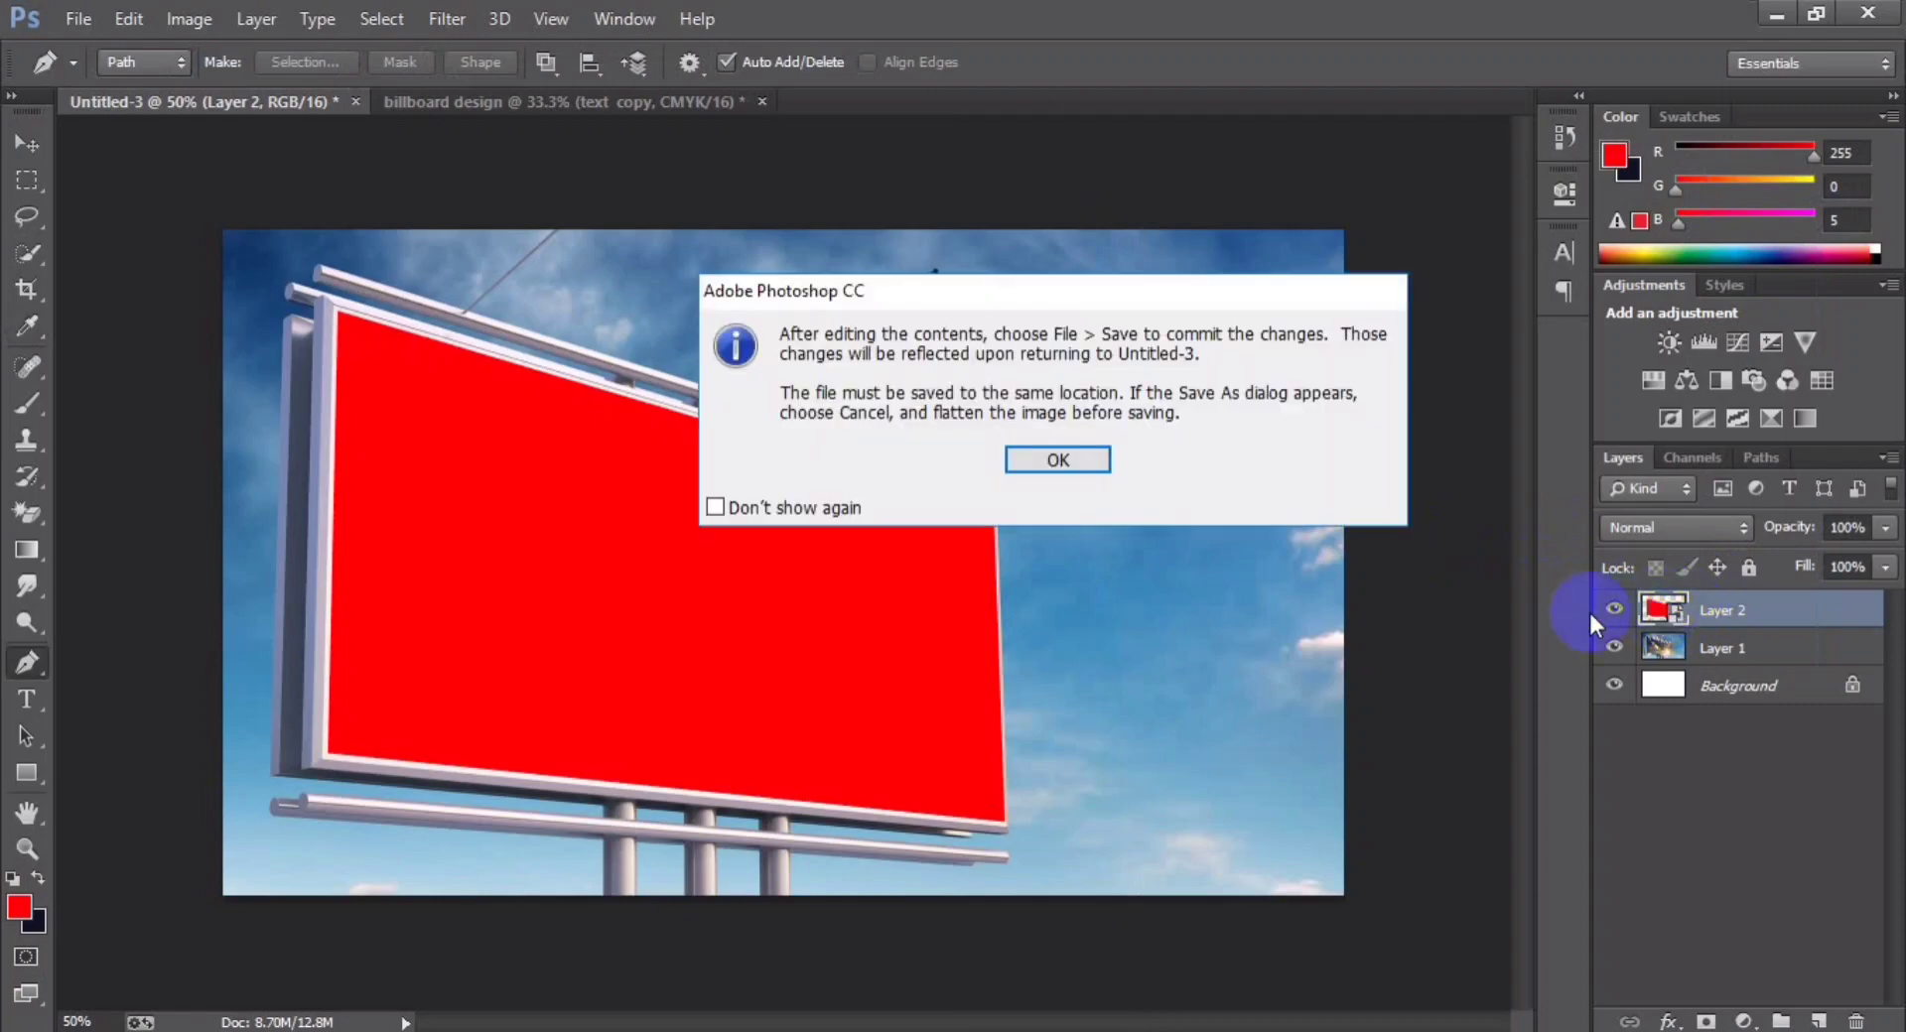
{"action": "left_click", "coordinate": [1057, 459]}
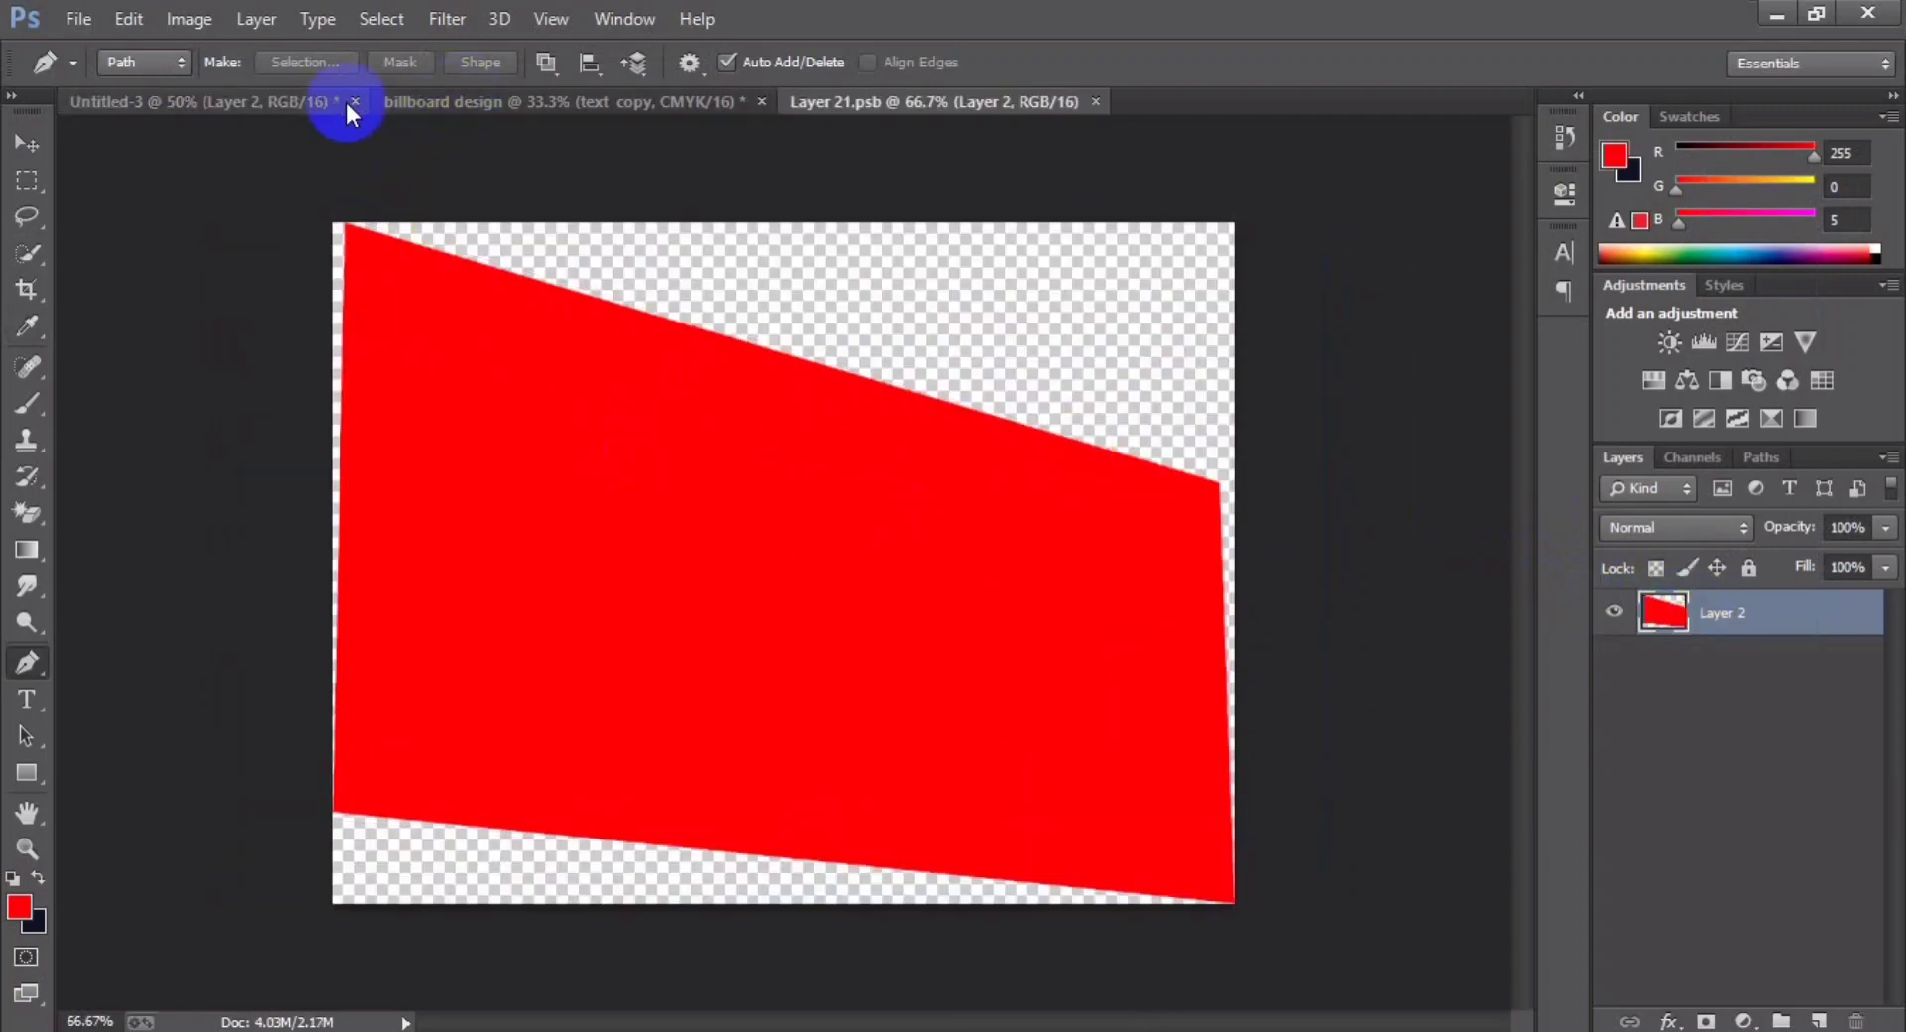
{"action": "left_click", "coordinate": [342, 103]}
- Paste the purple ad into Layer 21.psb and scale it to about 42% width
{"action": "left_click", "coordinate": [379, 102]}
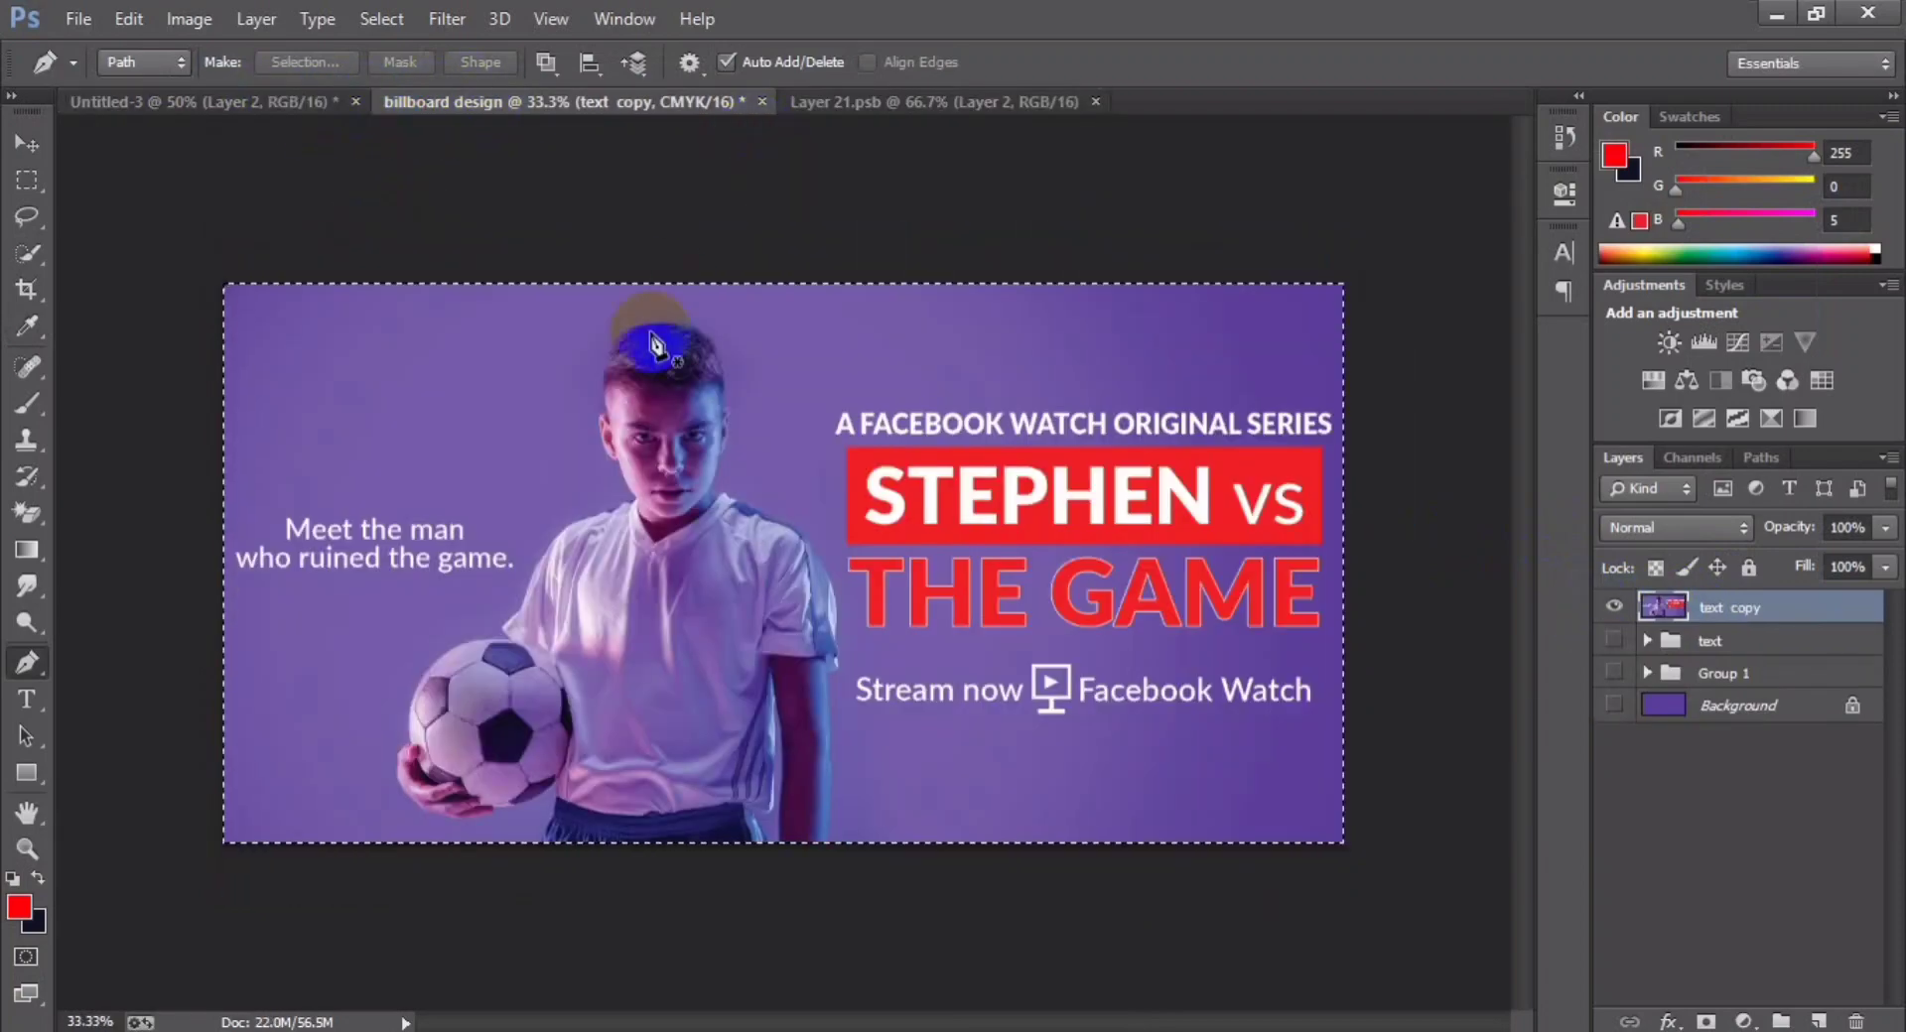
{"action": "left_click", "coordinate": [859, 101]}
{"action": "key", "text": "ctrl+v"}
{"action": "key", "text": "ctrl+t"}
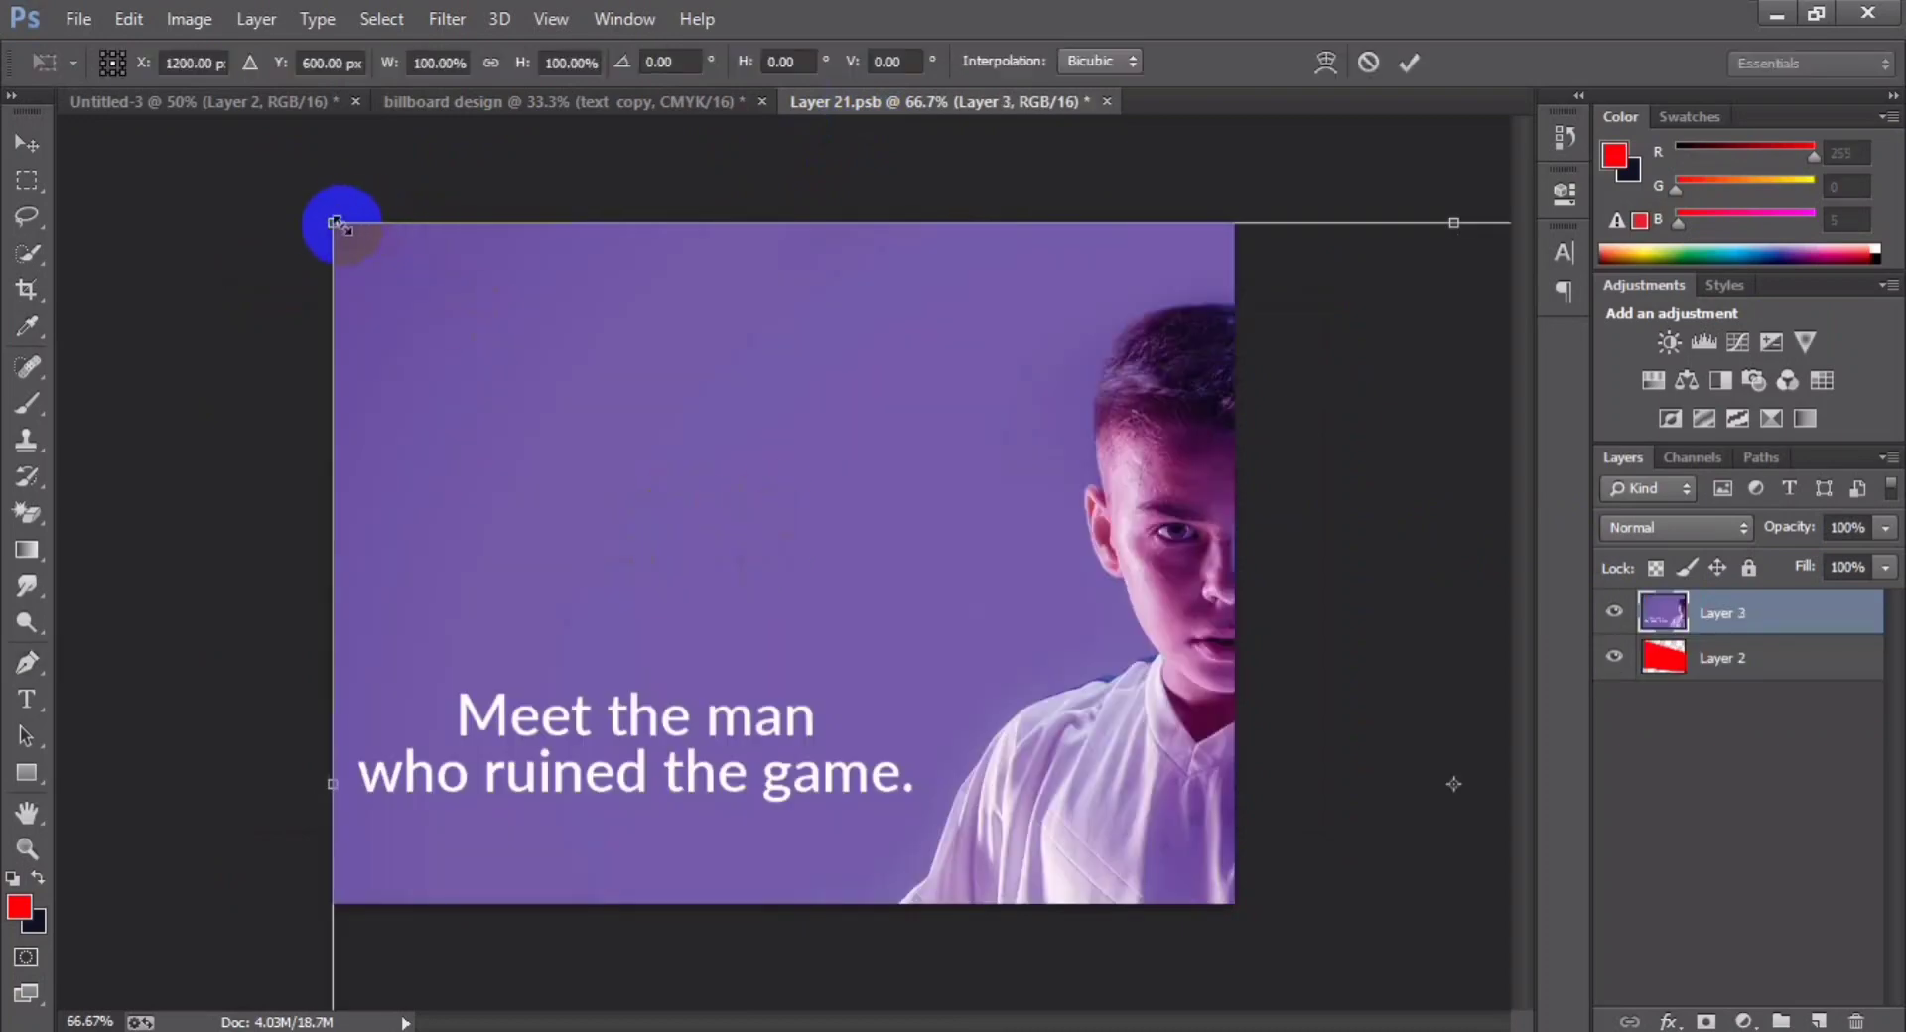
{"action": "mouse_move", "coordinate": [336, 224]}
{"action": "left_mouse_down"}
{"action": "mouse_move", "coordinate": [809, 536]}
{"action": "mouse_move", "coordinate": [439, 425]}
{"action": "left_mouse_up"}
{"action": "left_click_drag", "start_coordinate": [1456, 221], "coordinate": [1299, 297]}
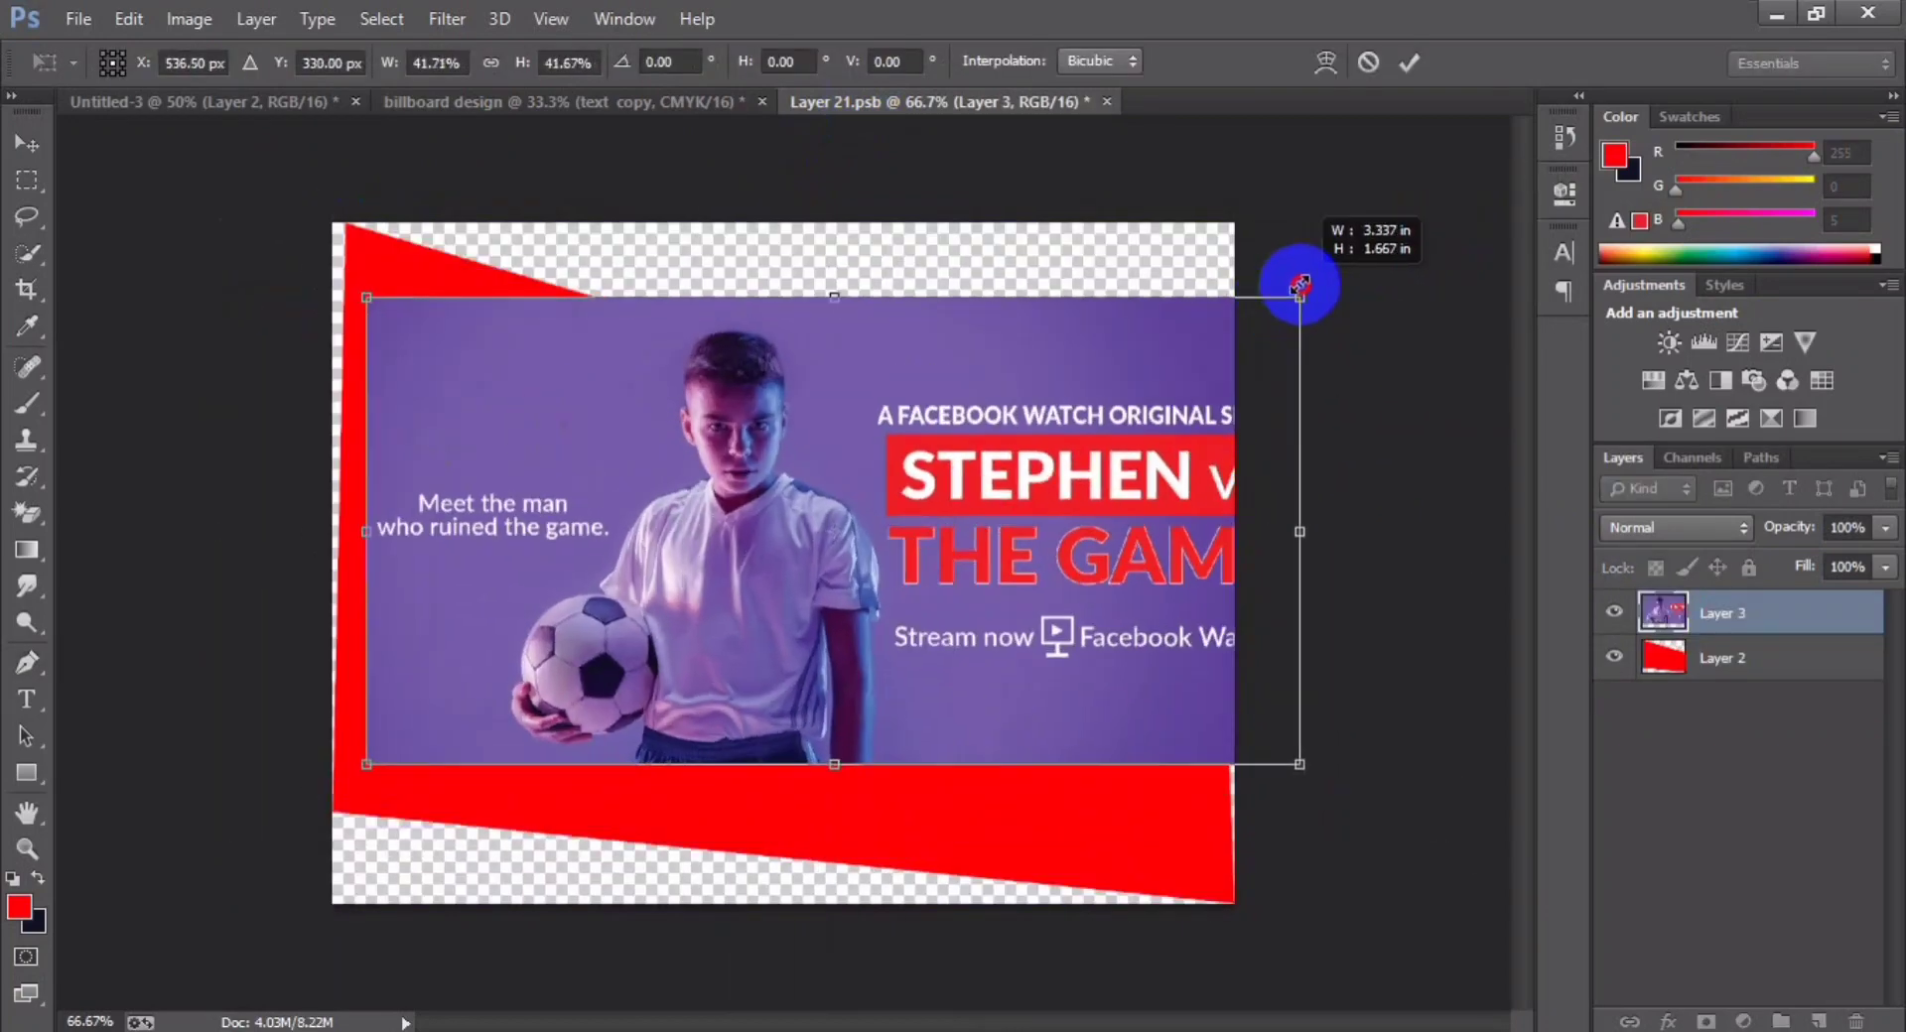
{"action": "left_click_drag", "start_coordinate": [891, 462], "coordinate": [877, 462]}
- Switch the transform to Skew and match the ad's top-left corner to the red shape
{"action": "key", "text": "ctrl+plus"}
{"action": "scroll", "coordinate": [426, 628], "scroll_direction": "up", "scroll_amount": 3}
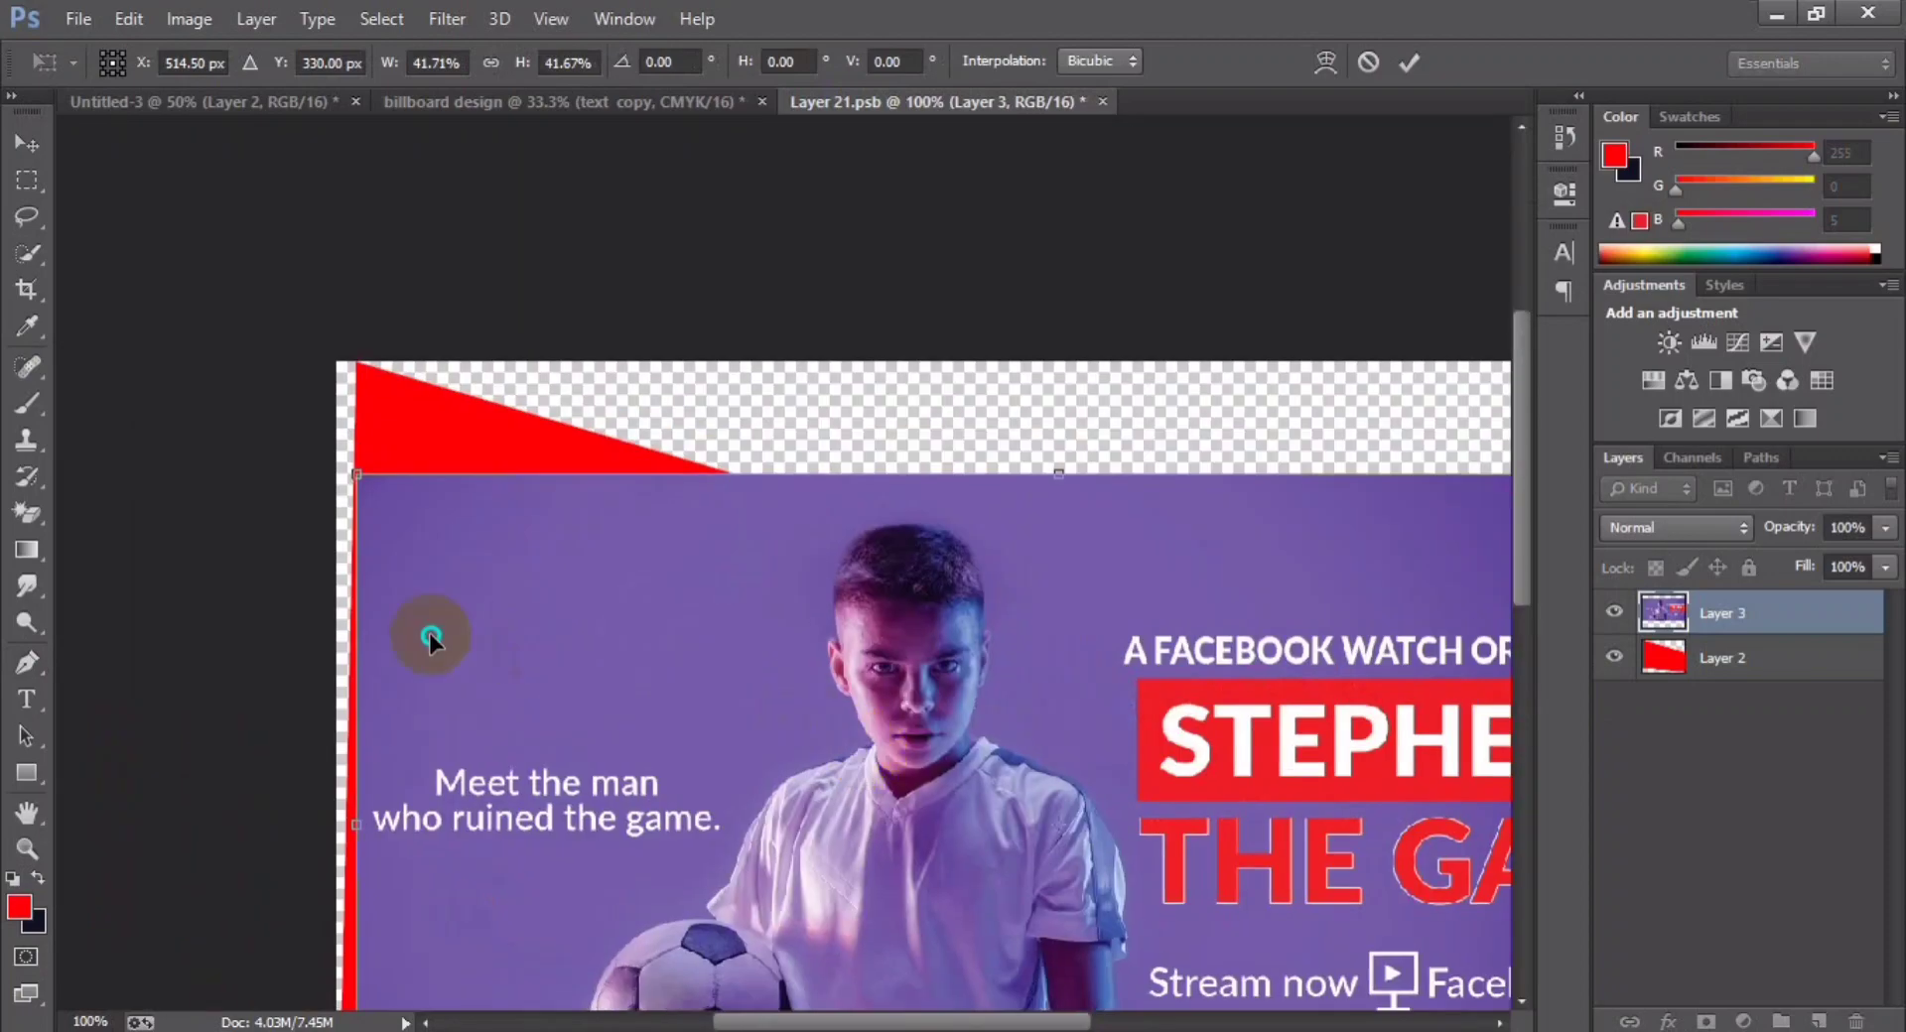
{"action": "right_click", "coordinate": [427, 630]}
{"action": "left_click", "coordinate": [498, 285]}
{"action": "left_click_drag", "start_coordinate": [355, 474], "coordinate": [353, 364]}
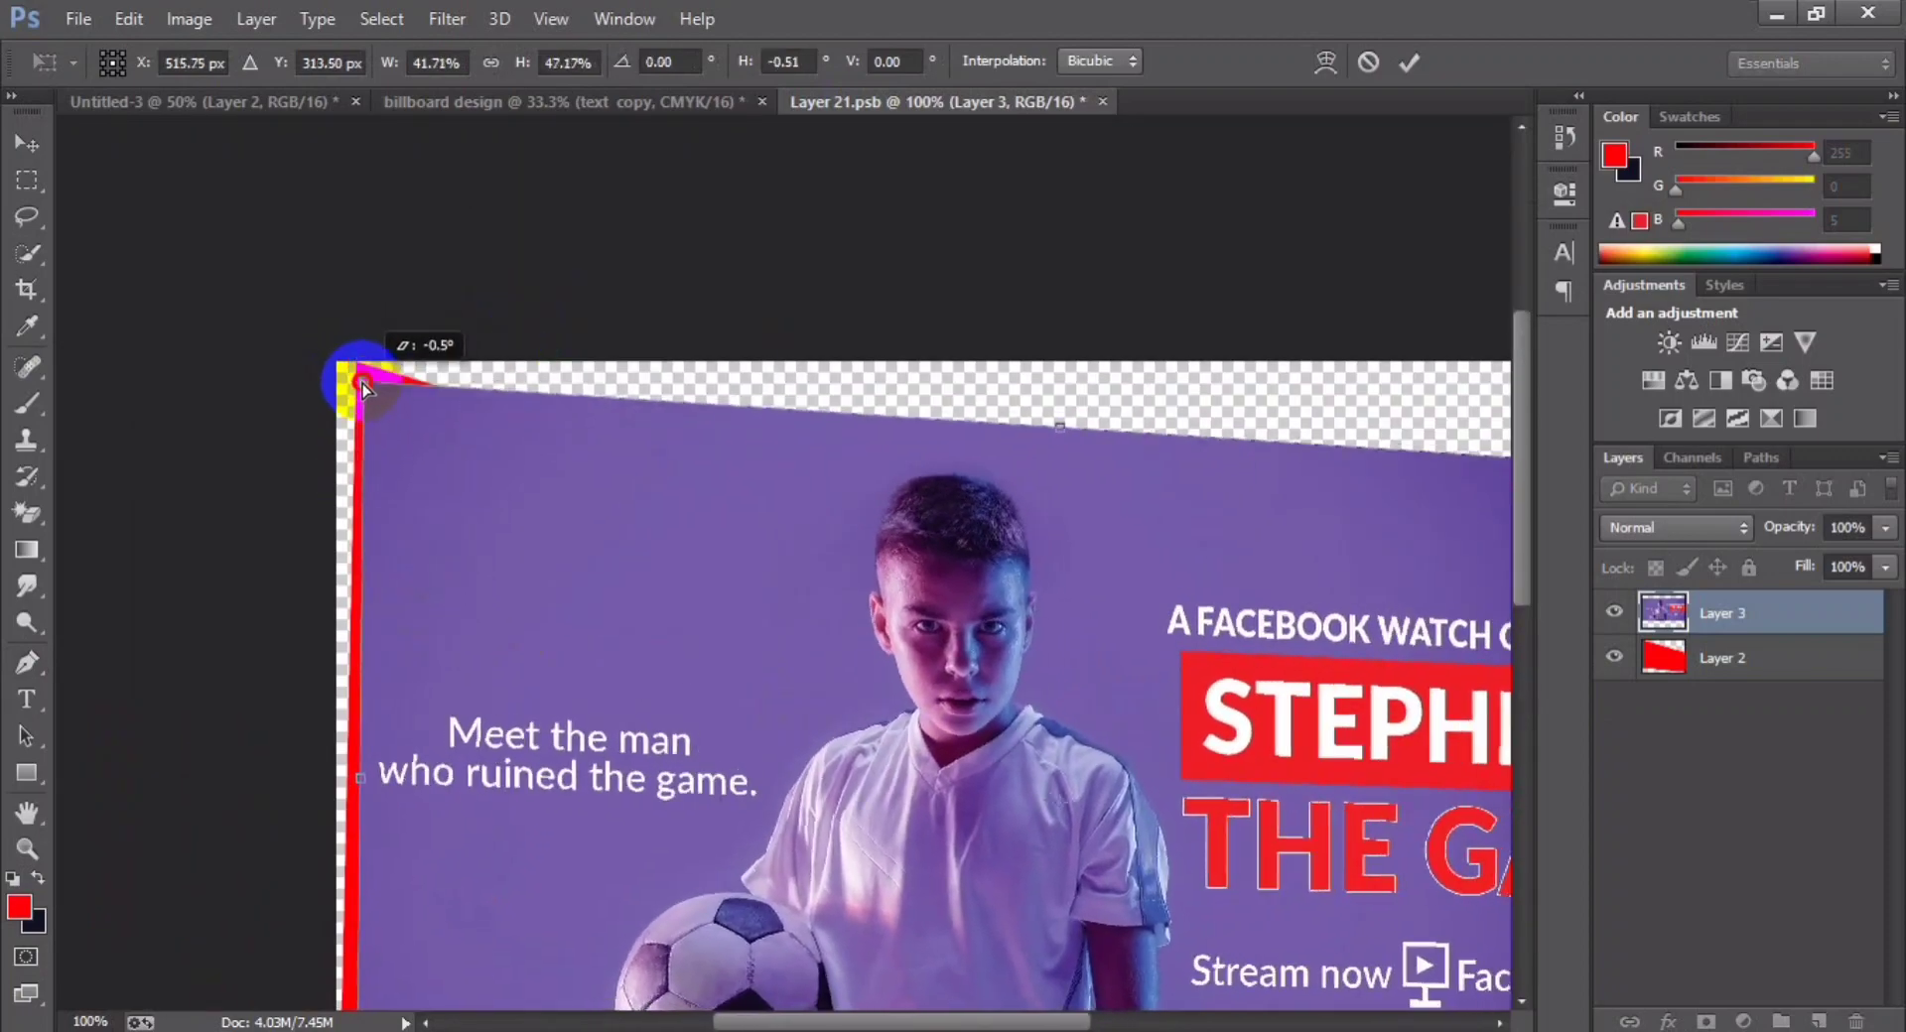
{"action": "left_click_drag", "start_coordinate": [352, 365], "coordinate": [352, 363]}
{"action": "scroll", "coordinate": [412, 533], "scroll_direction": "down", "scroll_amount": 2}
{"action": "scroll", "coordinate": [412, 533], "scroll_direction": "down", "scroll_amount": 4}
{"action": "scroll", "coordinate": [416, 754], "scroll_direction": "left", "scroll_amount": 1}
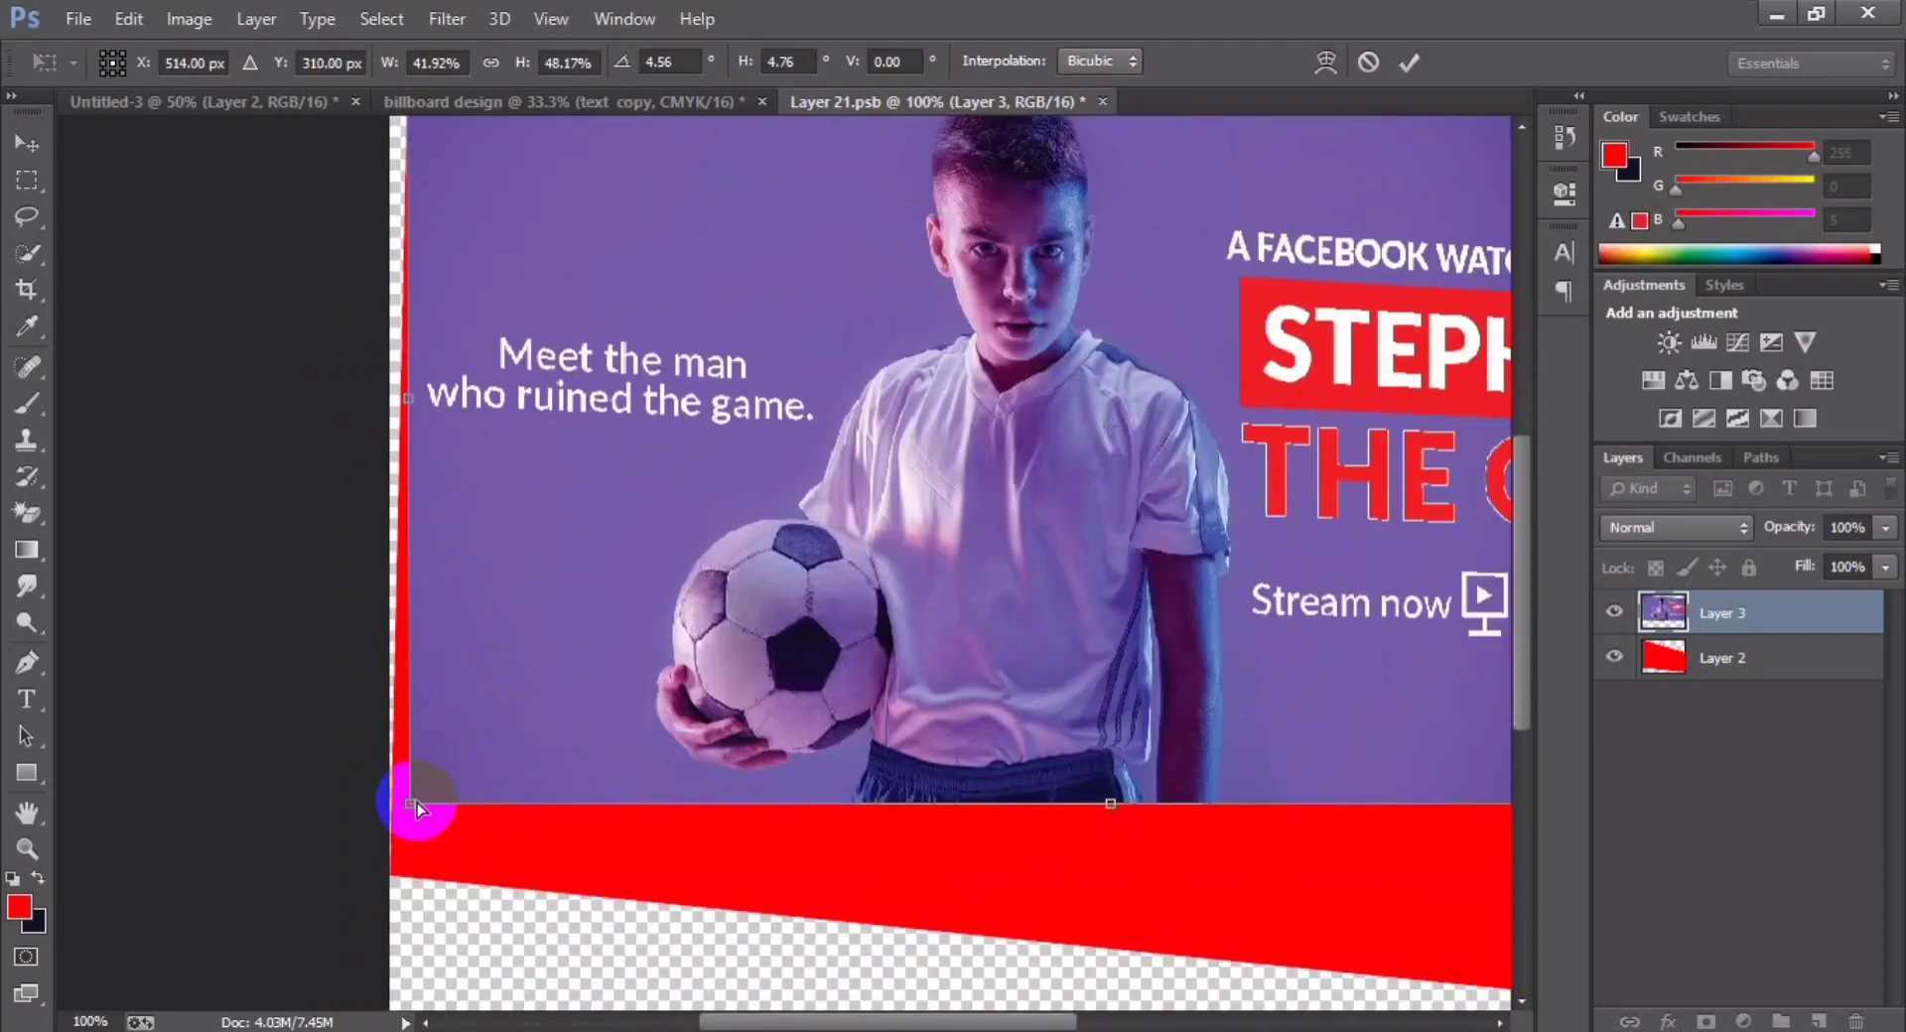
- Skew the bottom corners onto the red shape and apply the transform
{"action": "left_click_drag", "start_coordinate": [415, 826], "coordinate": [404, 882]}
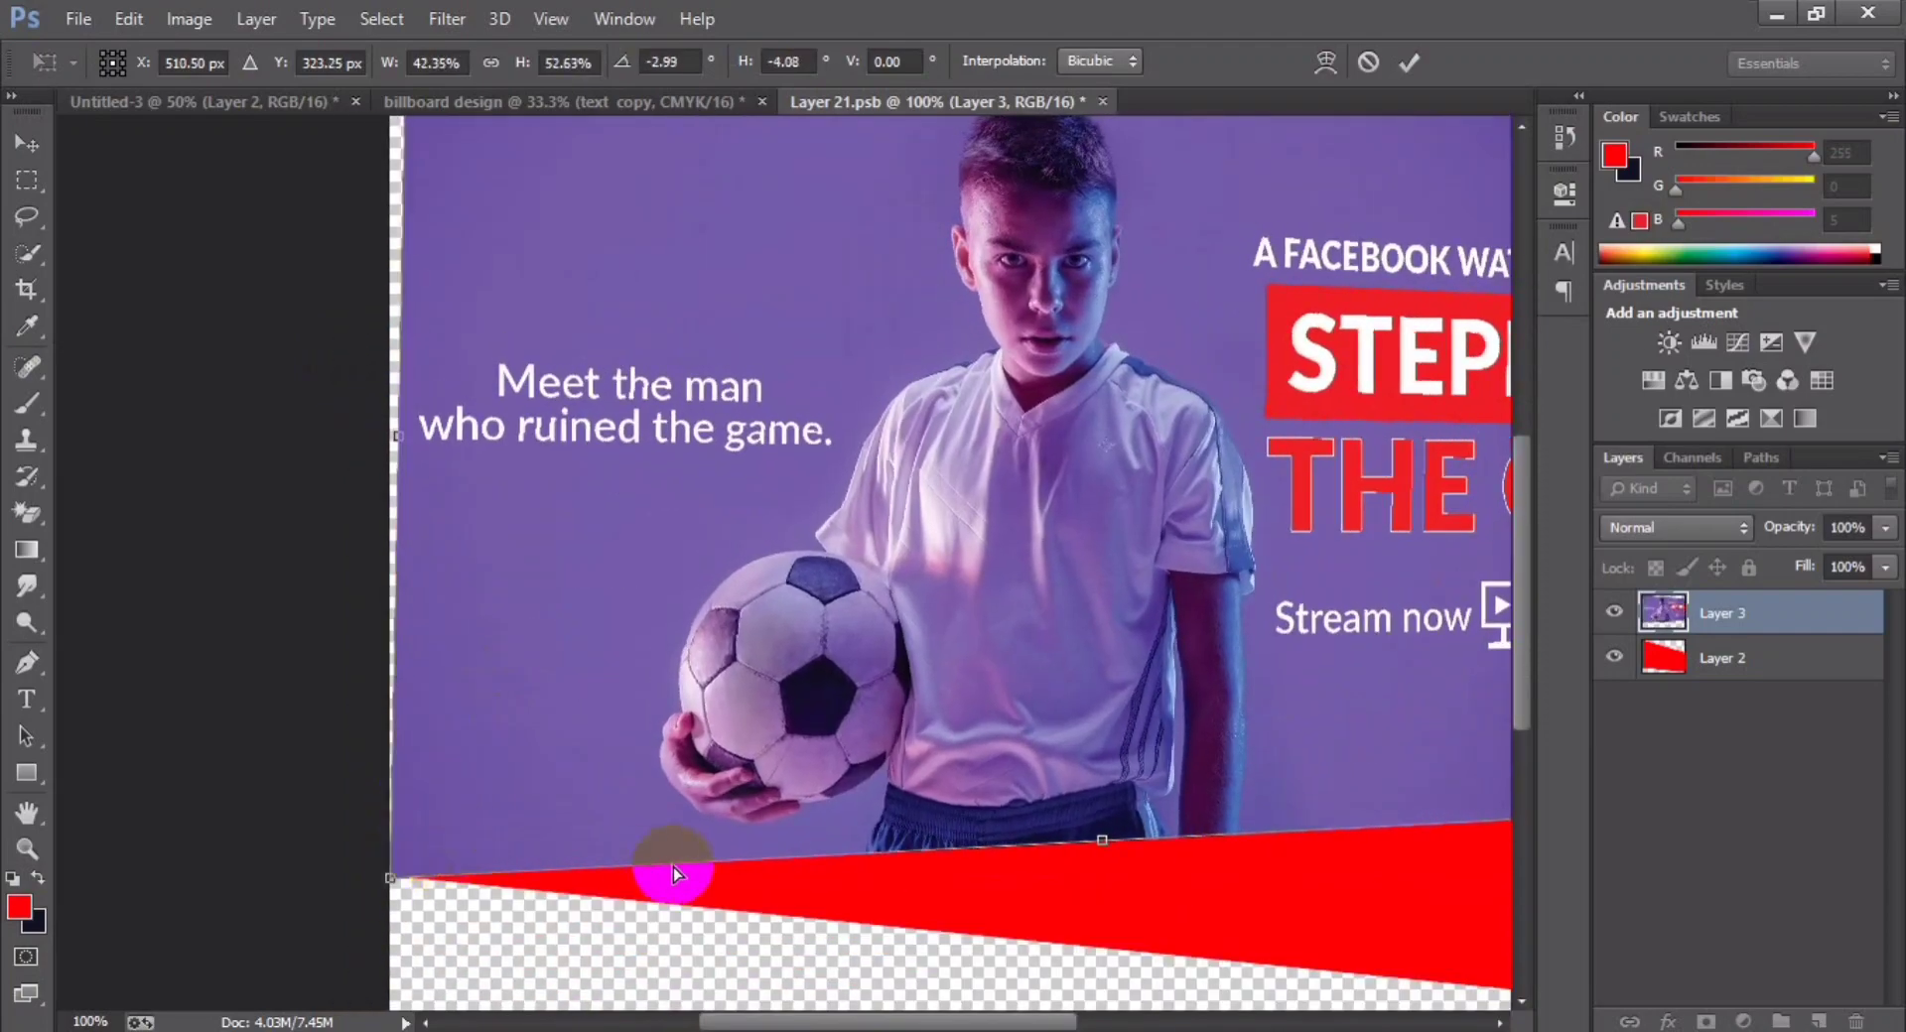
{"action": "scroll", "coordinate": [667, 871], "scroll_direction": "down", "scroll_amount": 4}
{"action": "scroll", "coordinate": [667, 871], "scroll_direction": "right", "scroll_amount": 5}
{"action": "scroll", "coordinate": [447, 698], "scroll_direction": "up", "scroll_amount": 2}
{"action": "left_click_drag", "start_coordinate": [820, 599], "coordinate": [774, 812]}
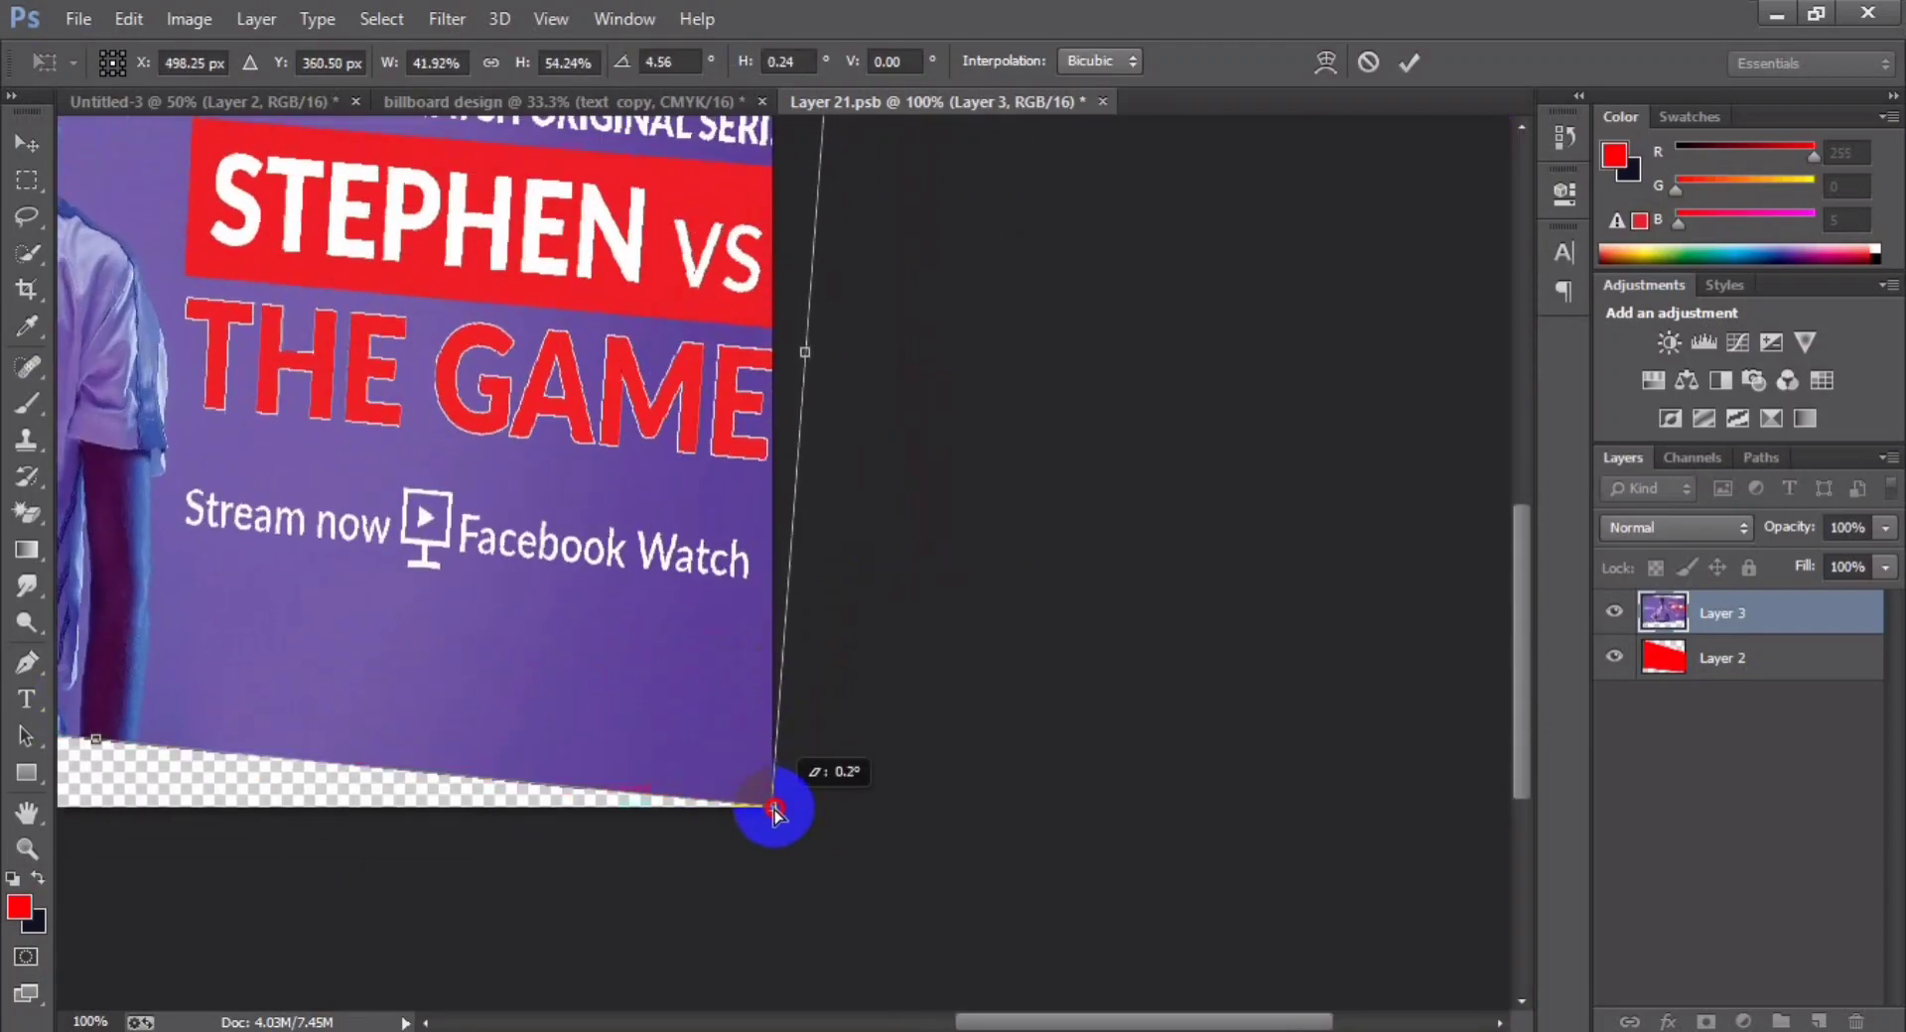
{"action": "scroll", "coordinate": [782, 812], "scroll_direction": "up", "scroll_amount": 8}
{"action": "mouse_move", "coordinate": [944, 495]}
{"action": "left_mouse_down"}
{"action": "mouse_move", "coordinate": [898, 794]}
{"action": "mouse_move", "coordinate": [890, 769]}
{"action": "left_mouse_up"}
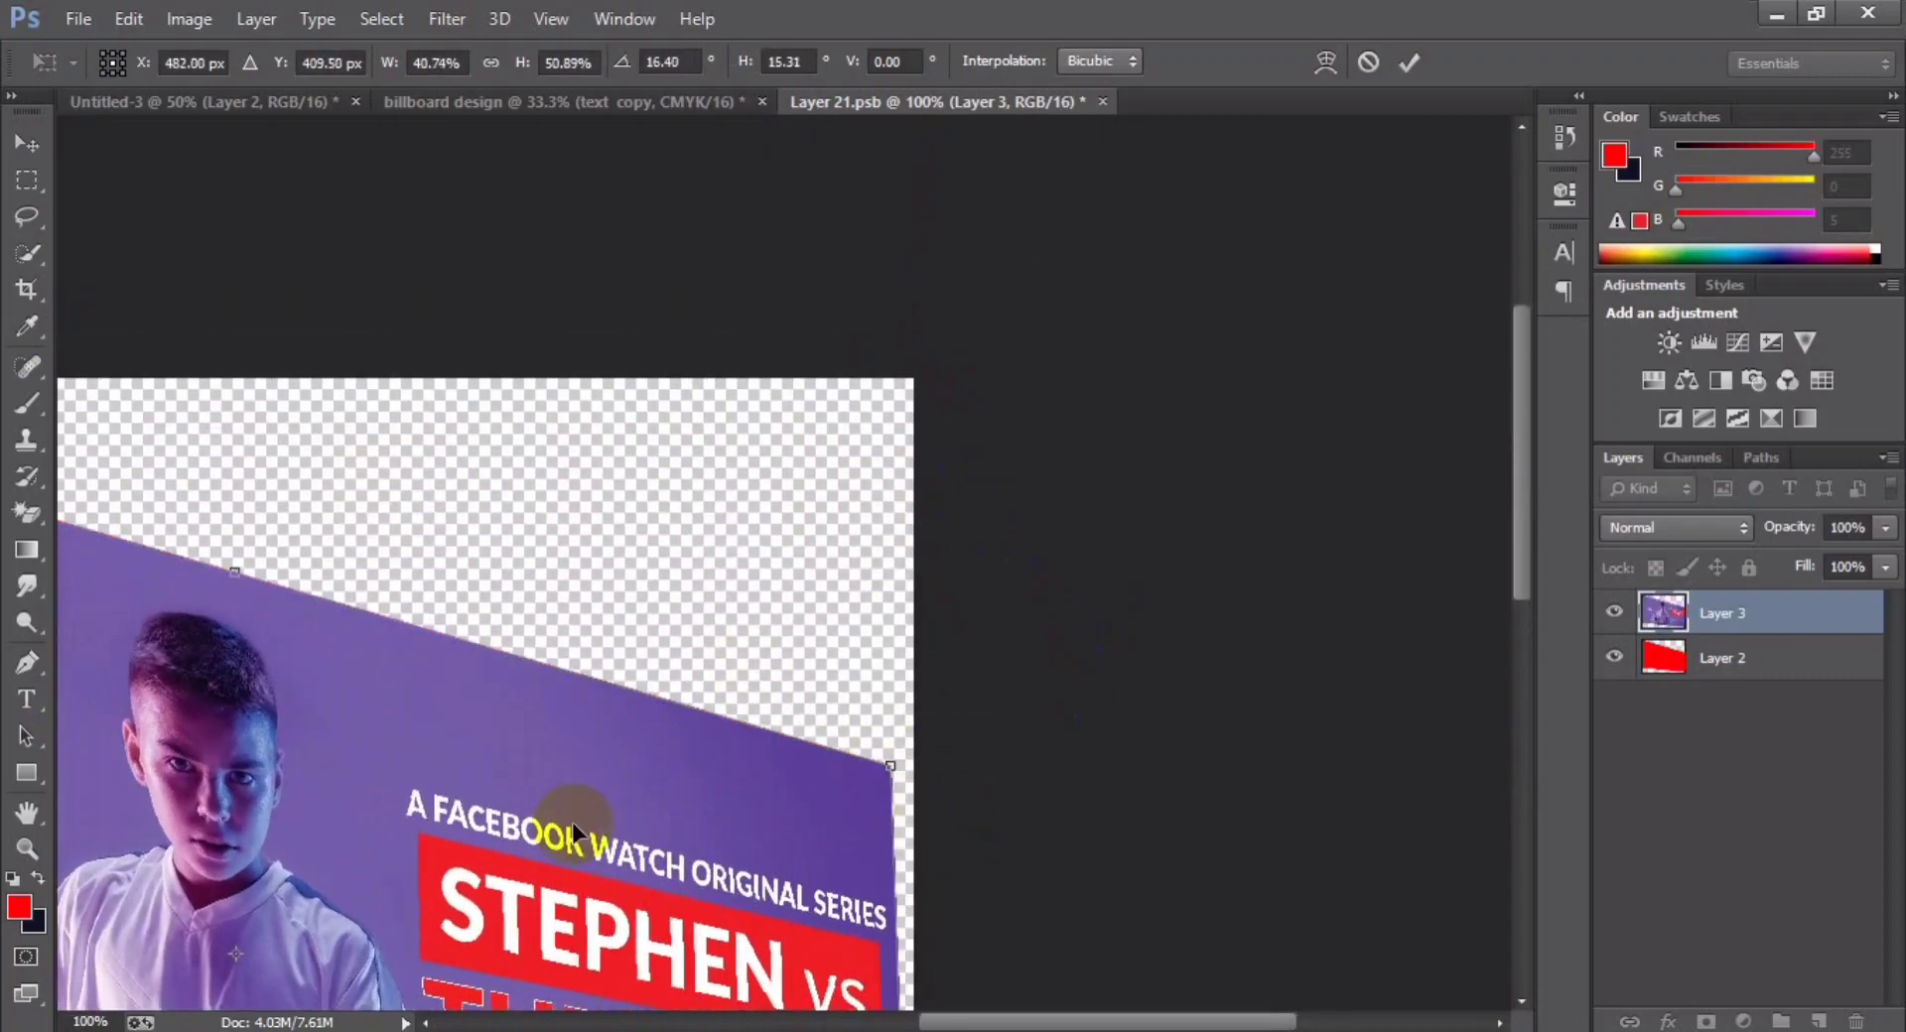
{"action": "left_click_drag", "start_coordinate": [572, 822], "coordinate": [968, 331]}
{"action": "key", "text": "Return"}
{"action": "key", "text": "ctrl+minus"}
- Save Layer 21.psb and view the ad in perspective on the Untitled-3 billboard
{"action": "key", "text": "p"}
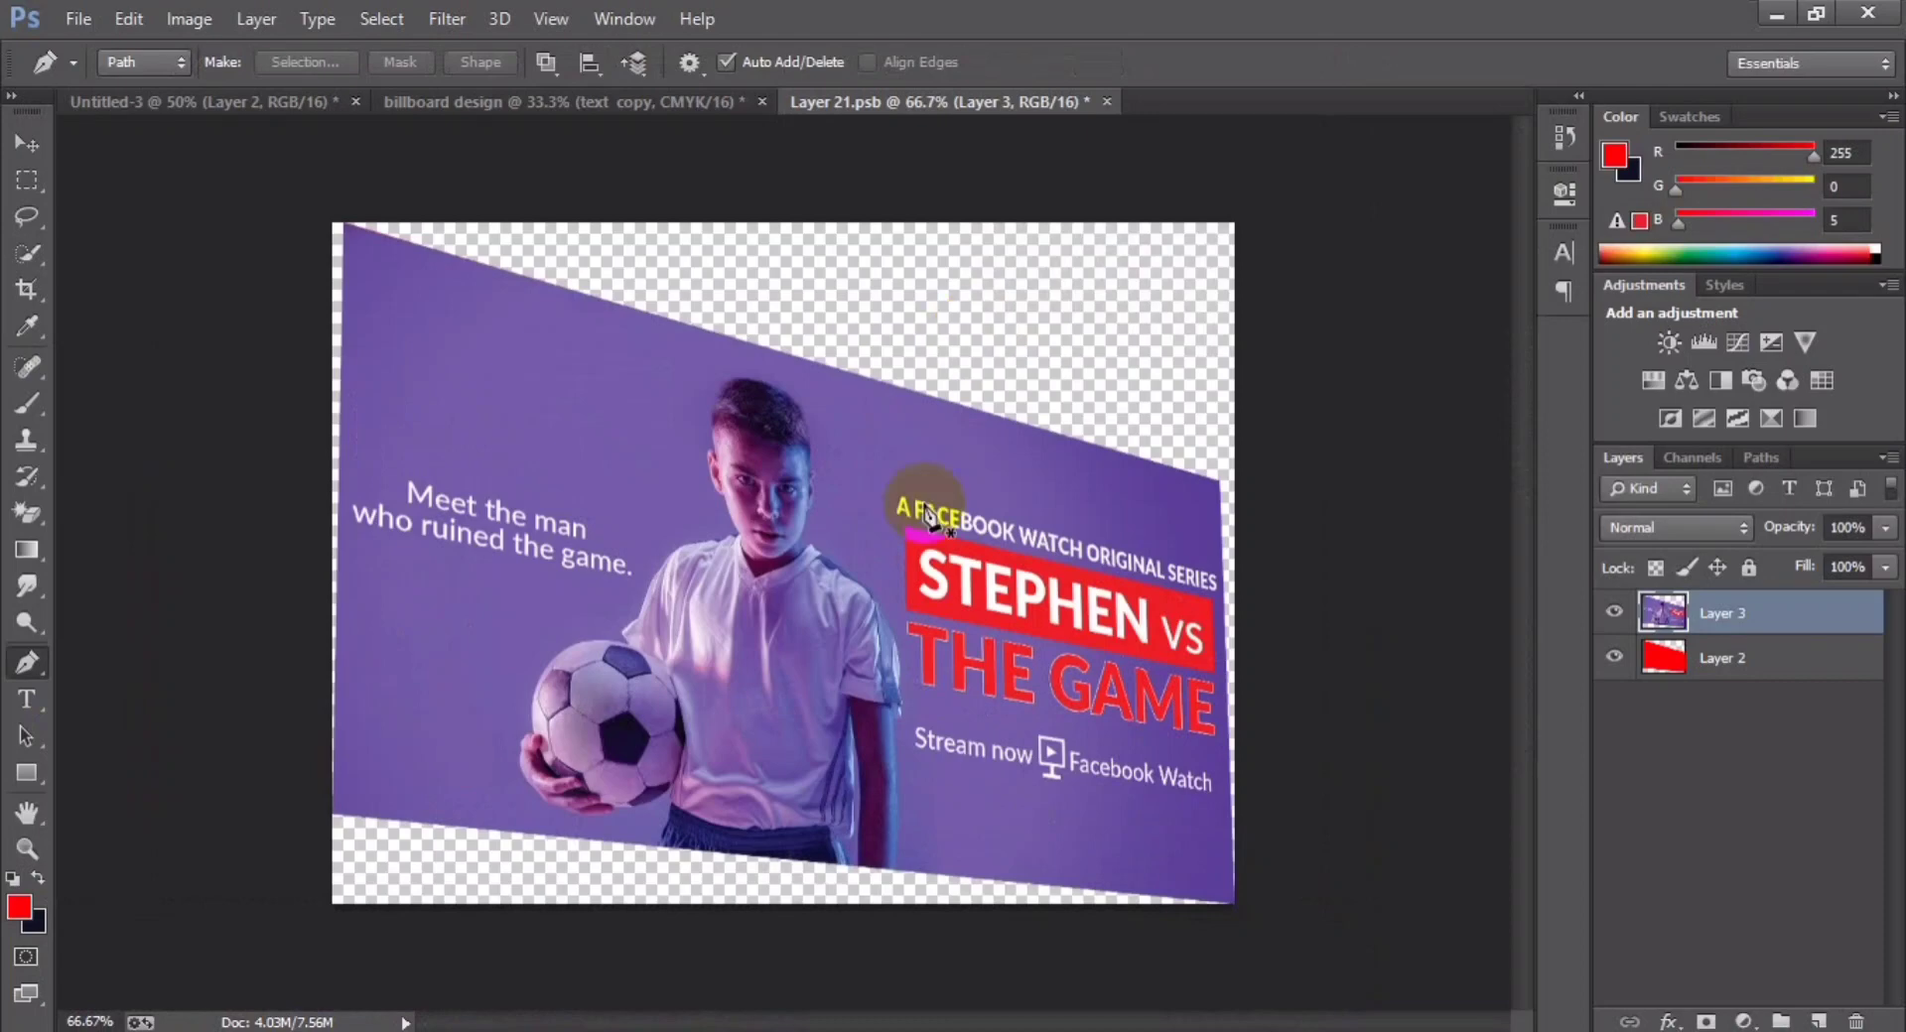
{"action": "key", "text": "ctrl+s"}
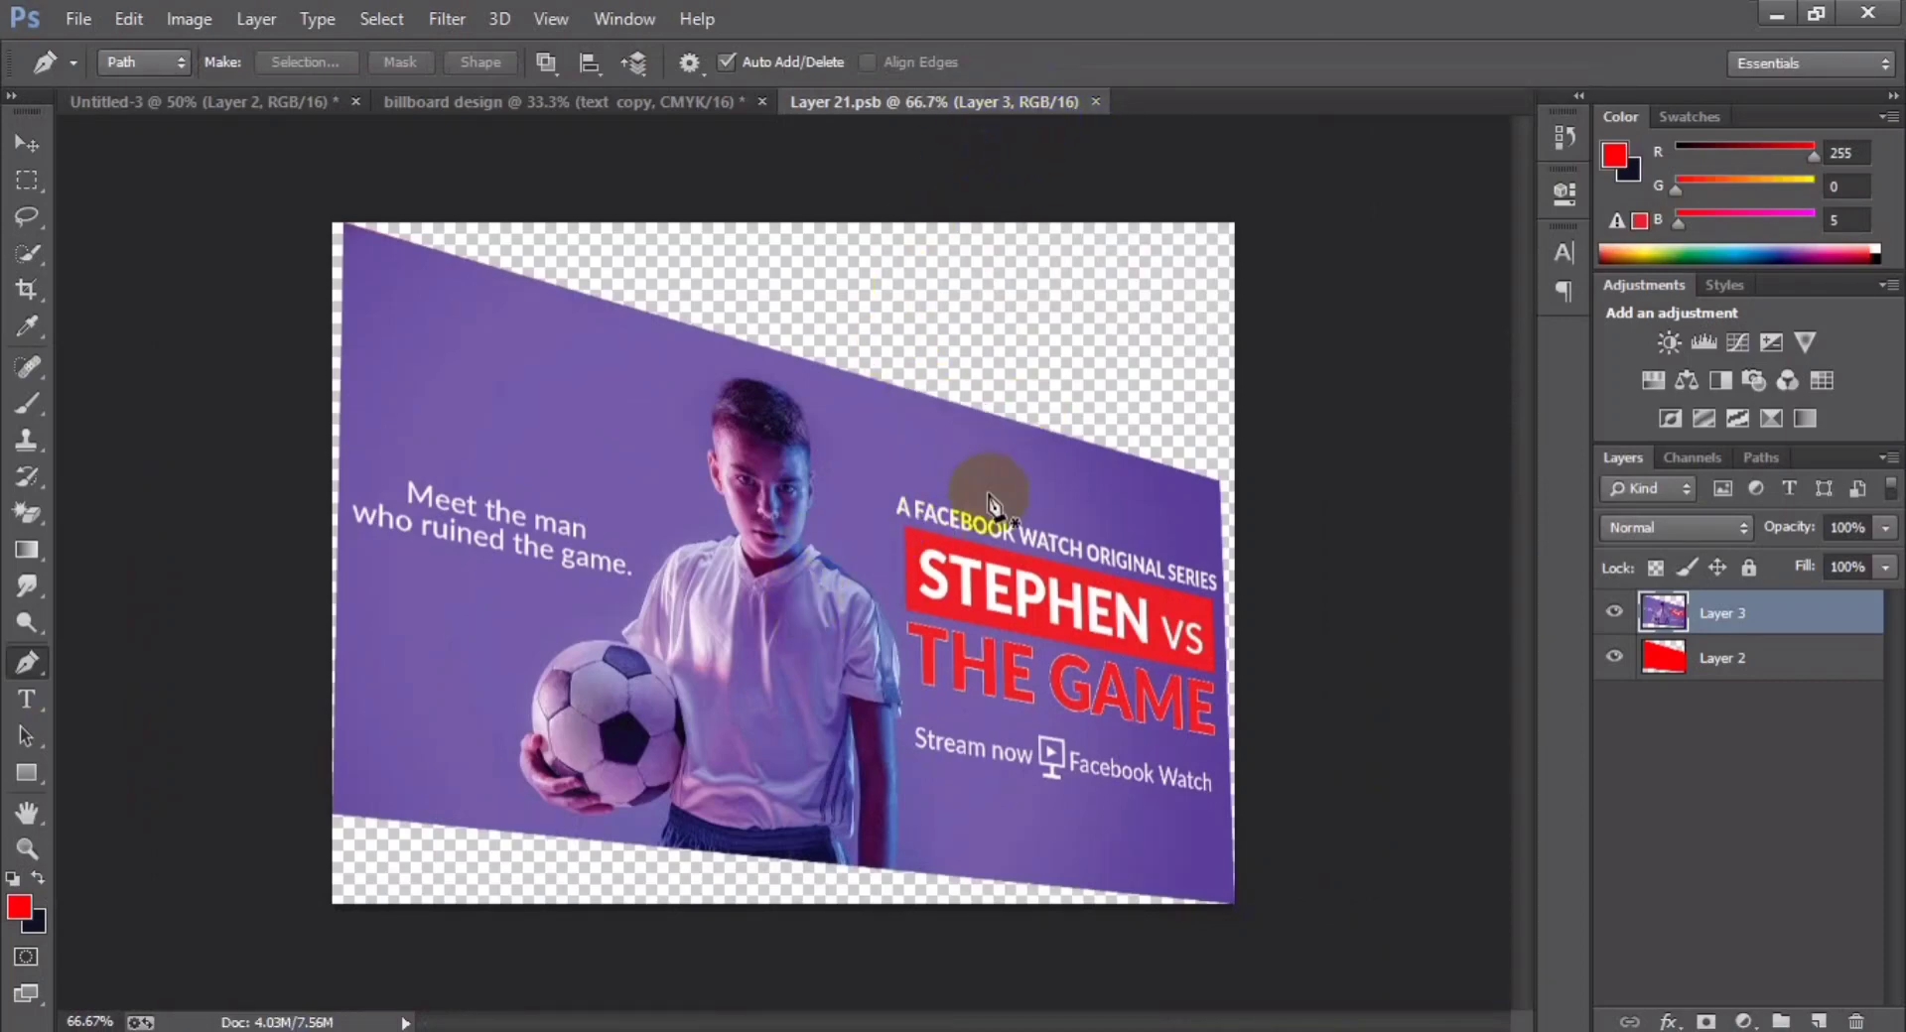
{"action": "left_click", "coordinate": [1663, 612], "text": "ctrl"}
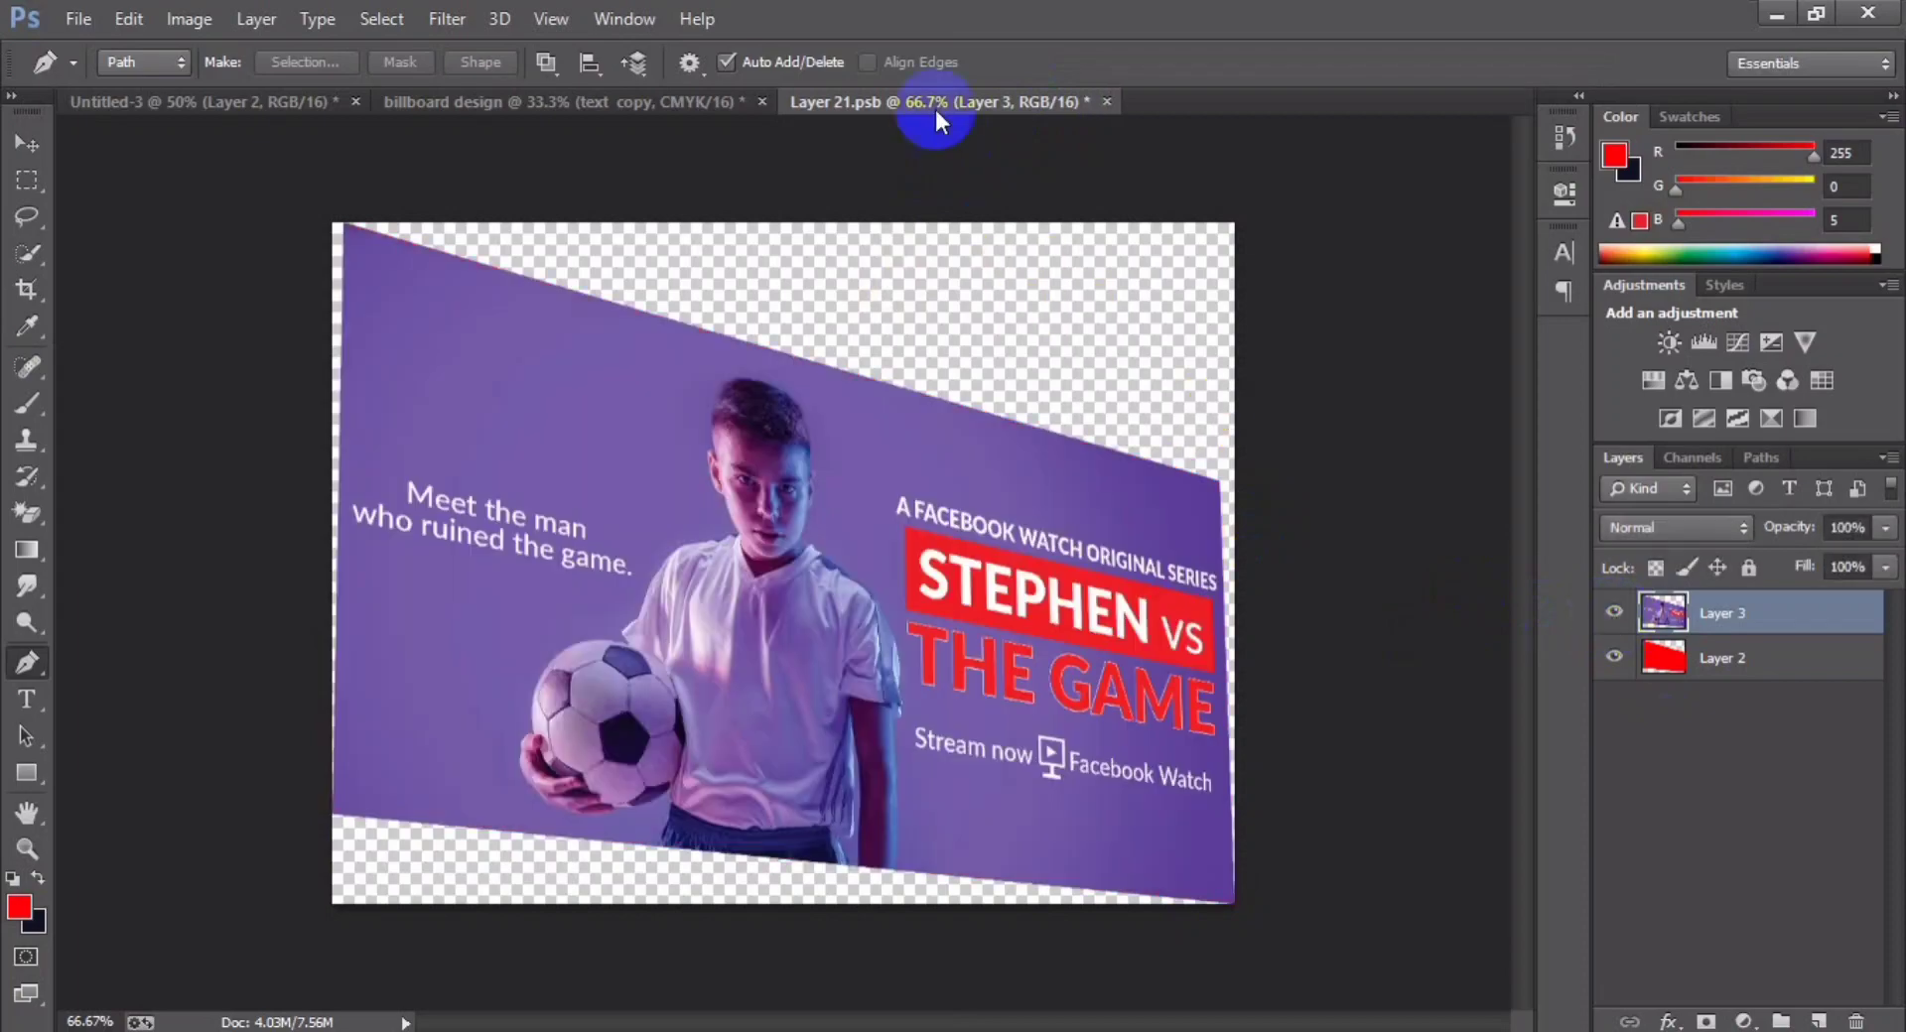
{"action": "key", "text": "ctrl+s"}
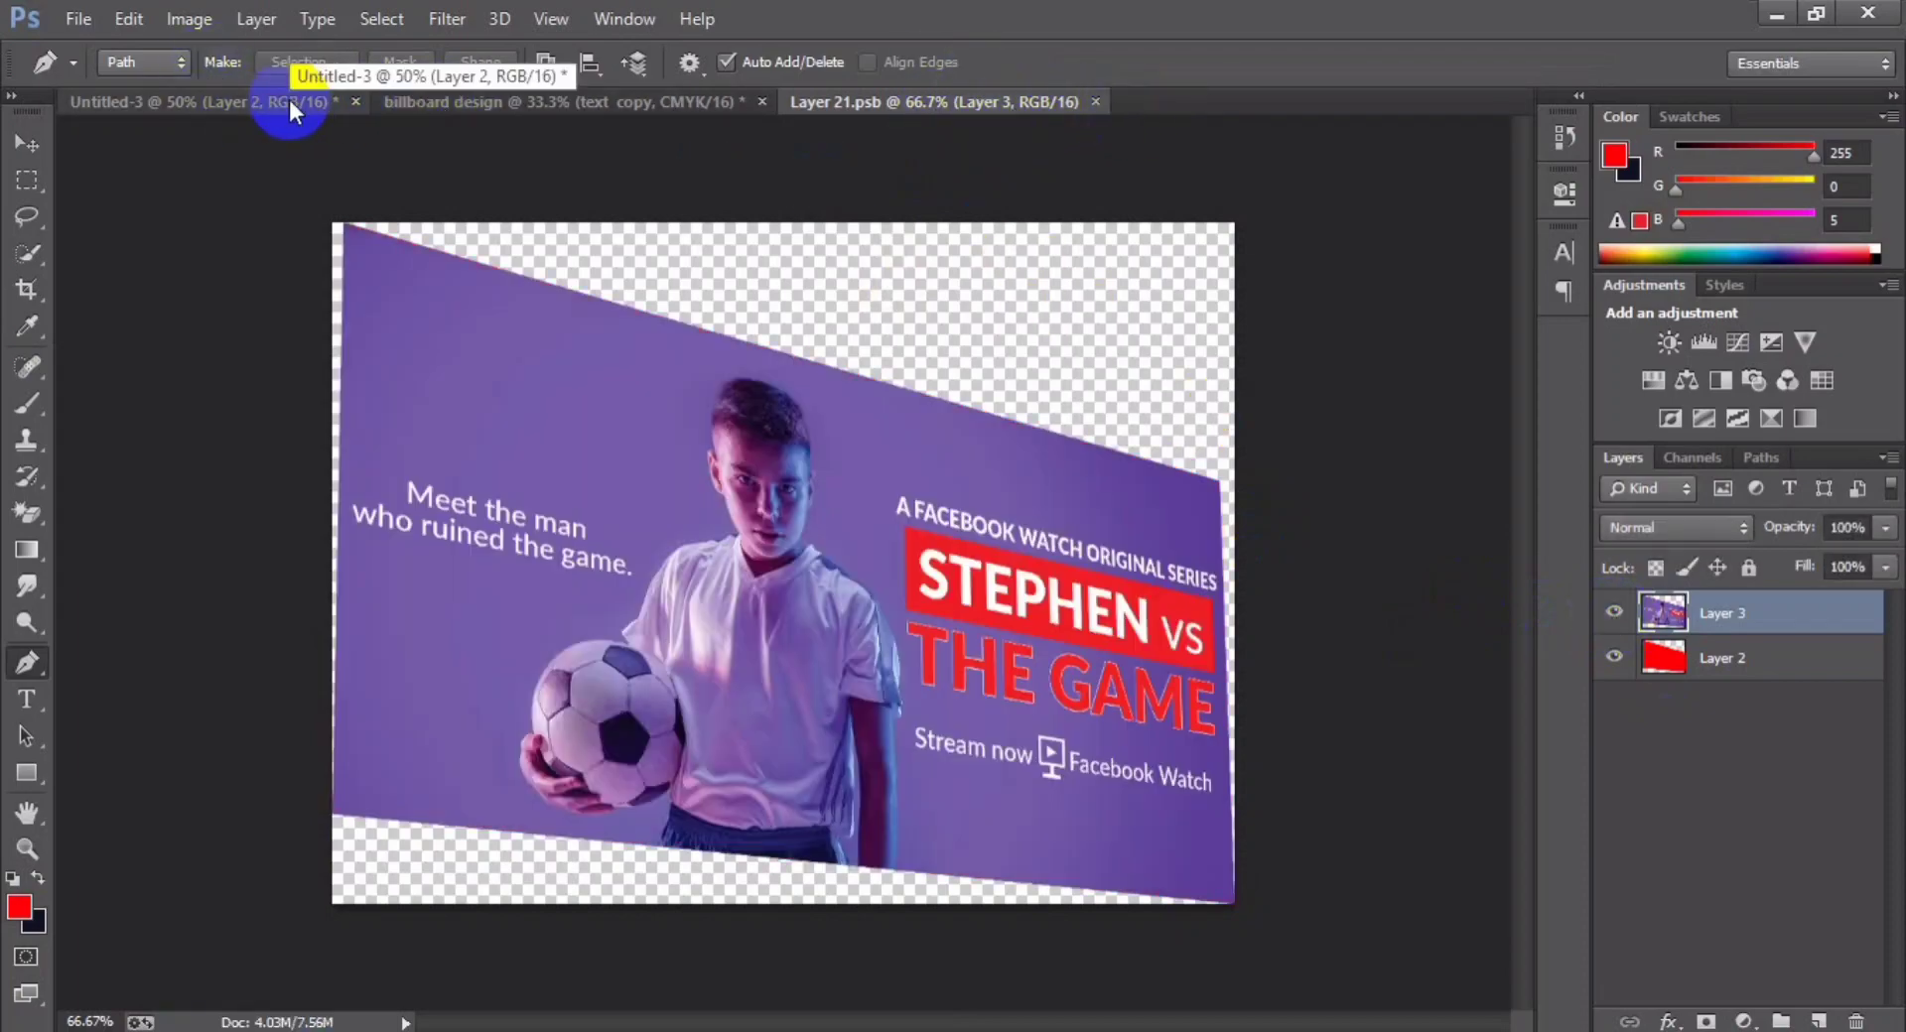
{"action": "left_click", "coordinate": [289, 100]}
{"action": "scroll", "coordinate": [821, 569], "scroll_direction": "up", "scroll_amount": 1}
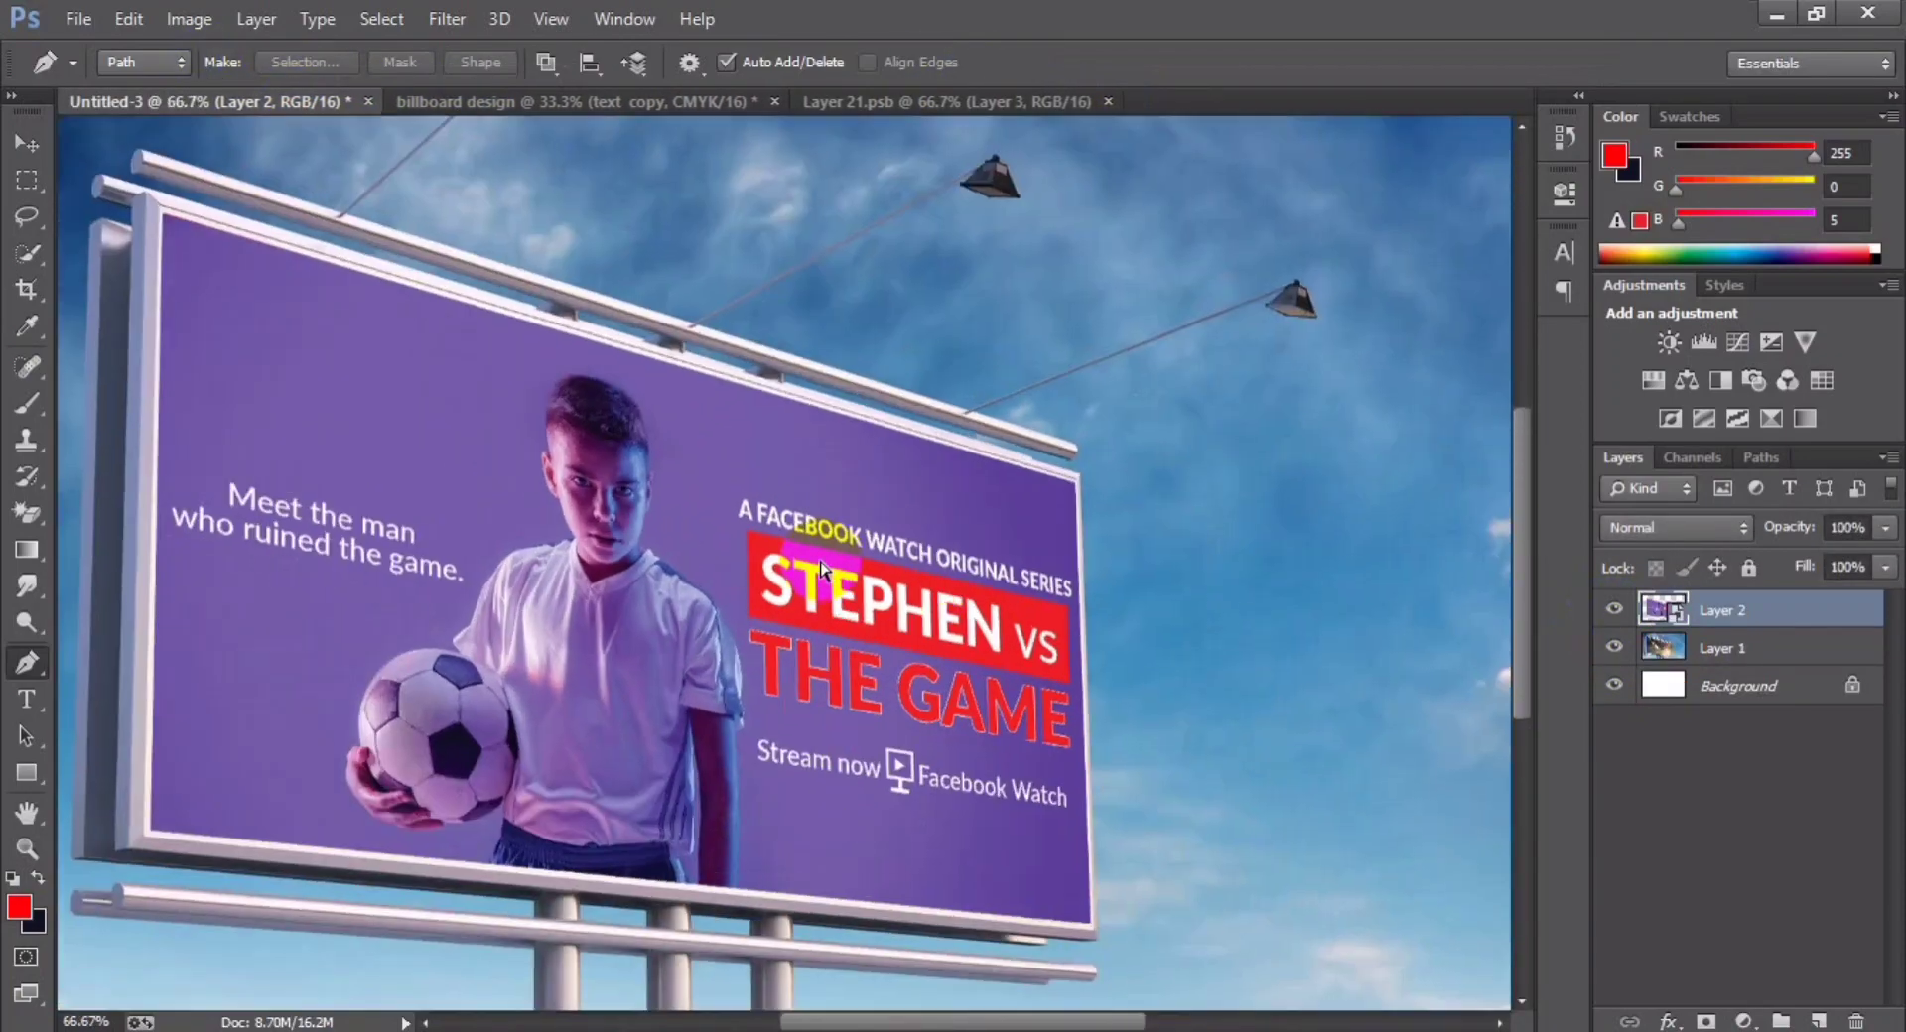